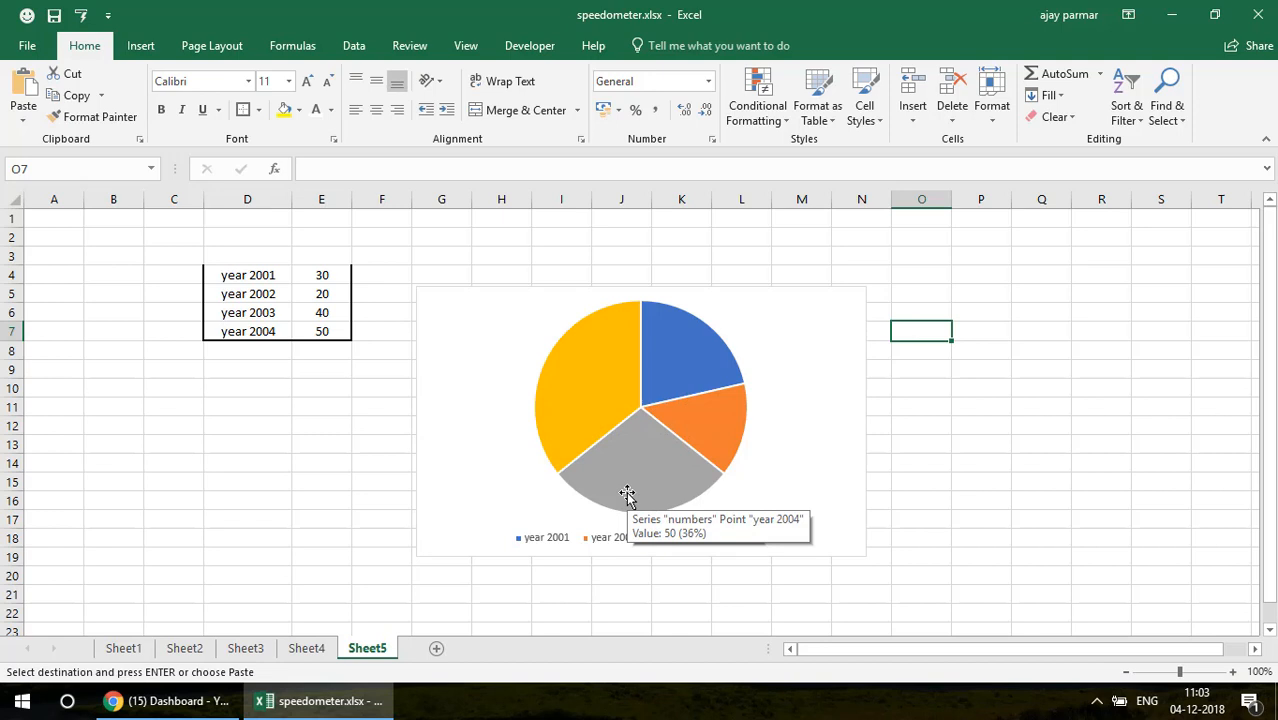
Step: Set the year 2002 value in cell E5 to 2 to thin its slice in the Sheet5 pie chart
{"action": "left_click", "coordinate": [997, 406]}
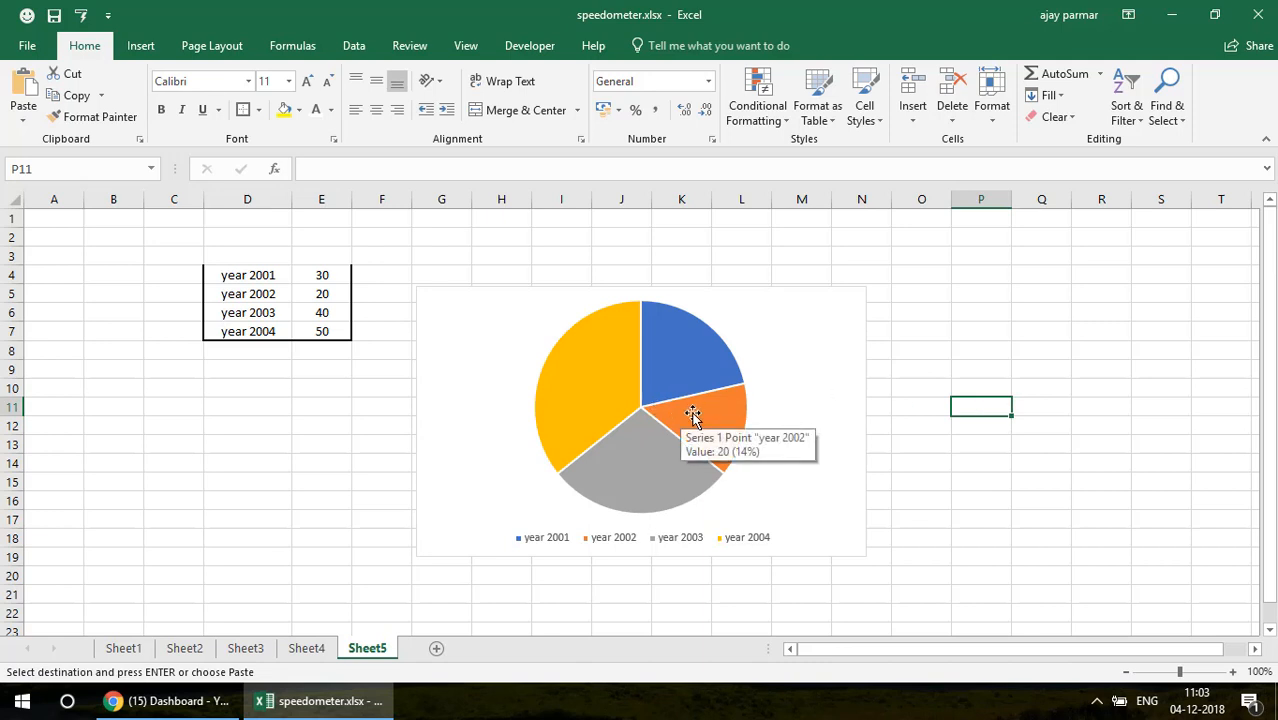
{"action": "left_click", "coordinate": [322, 294]}
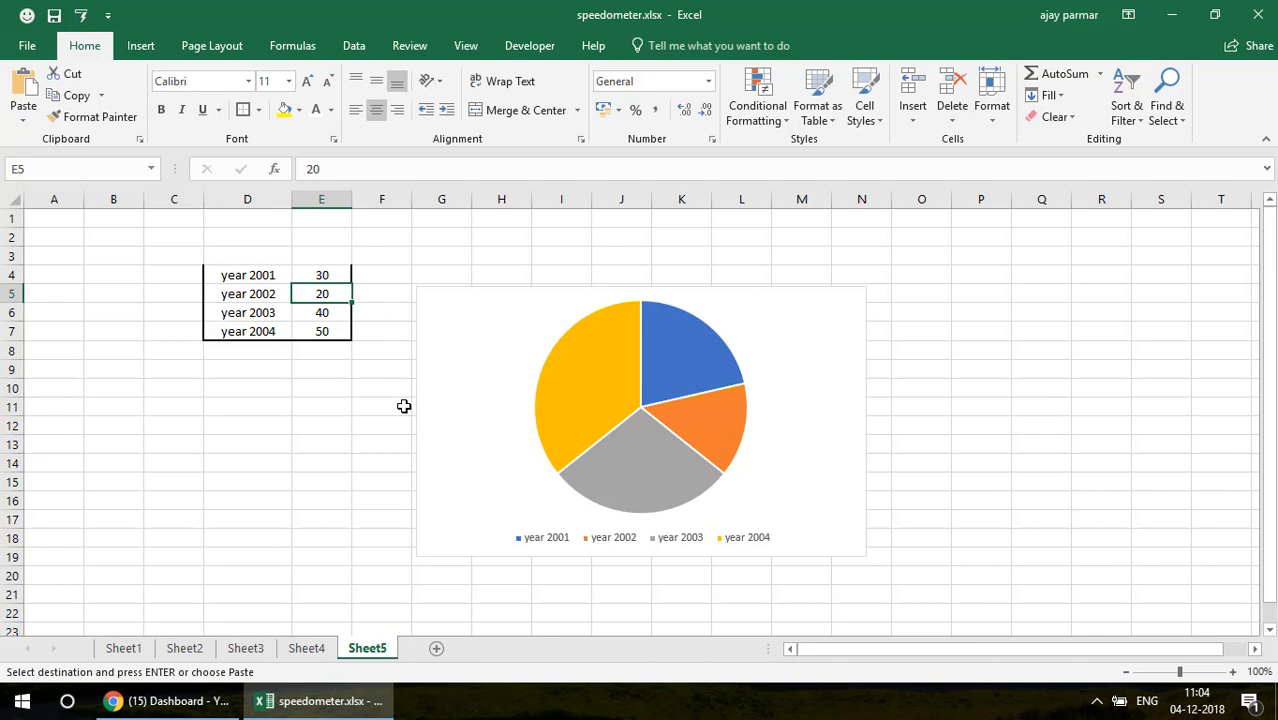
{"action": "type", "text": "2"}
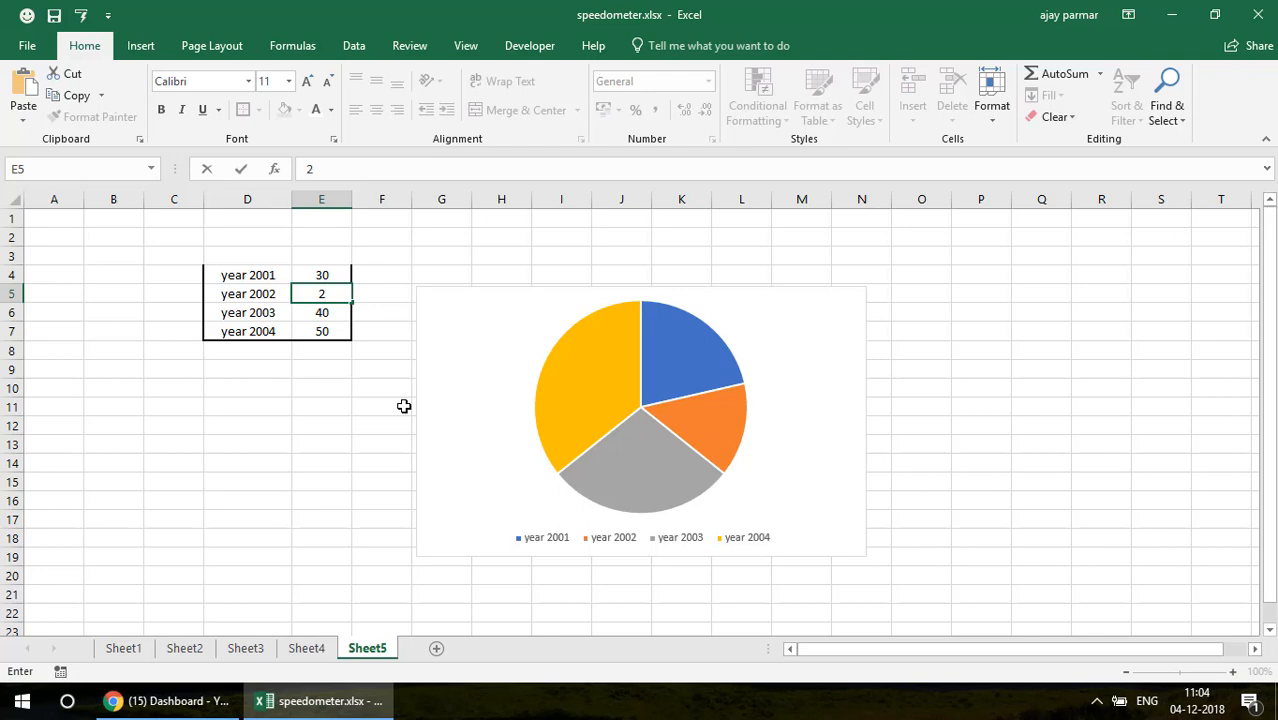
{"action": "key", "text": "Return"}
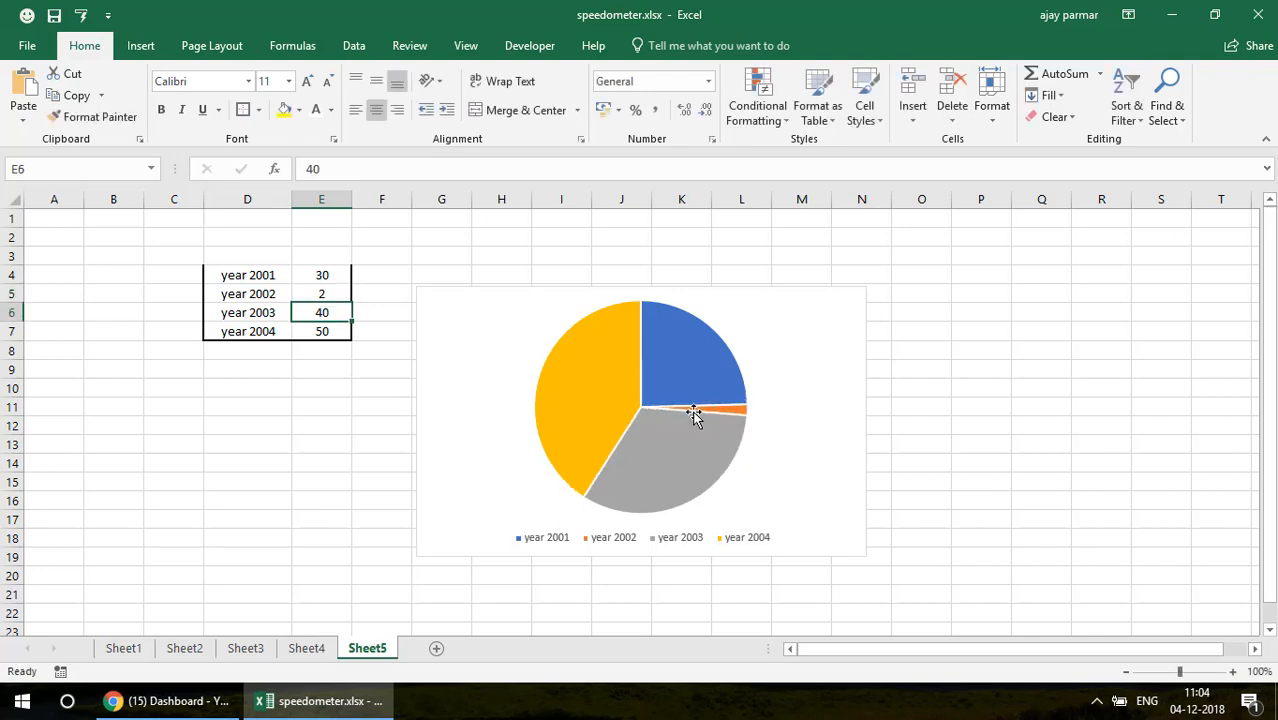
{"action": "mouse_move", "coordinate": [738, 418]}
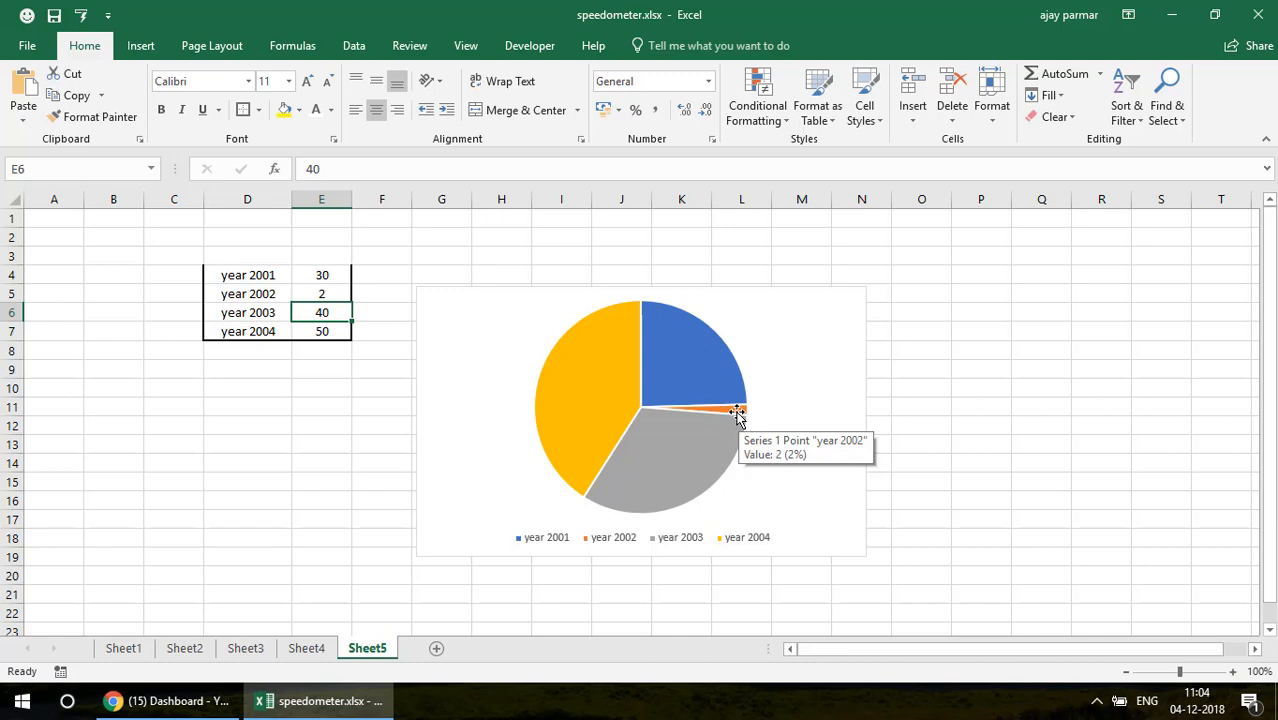
{"action": "left_click", "coordinate": [316, 291]}
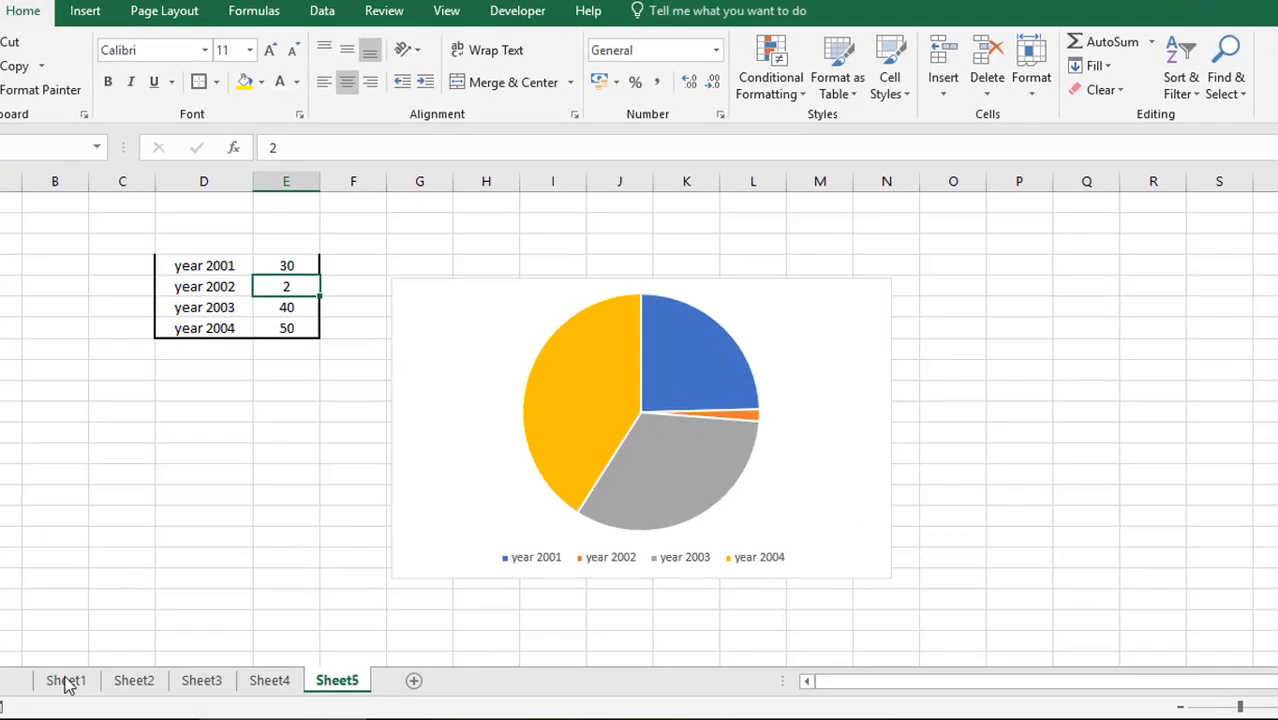
Step: Examine the Arrow value and the needle of the finished speedometer chart on Sheet1
{"action": "left_click", "coordinate": [115, 648]}
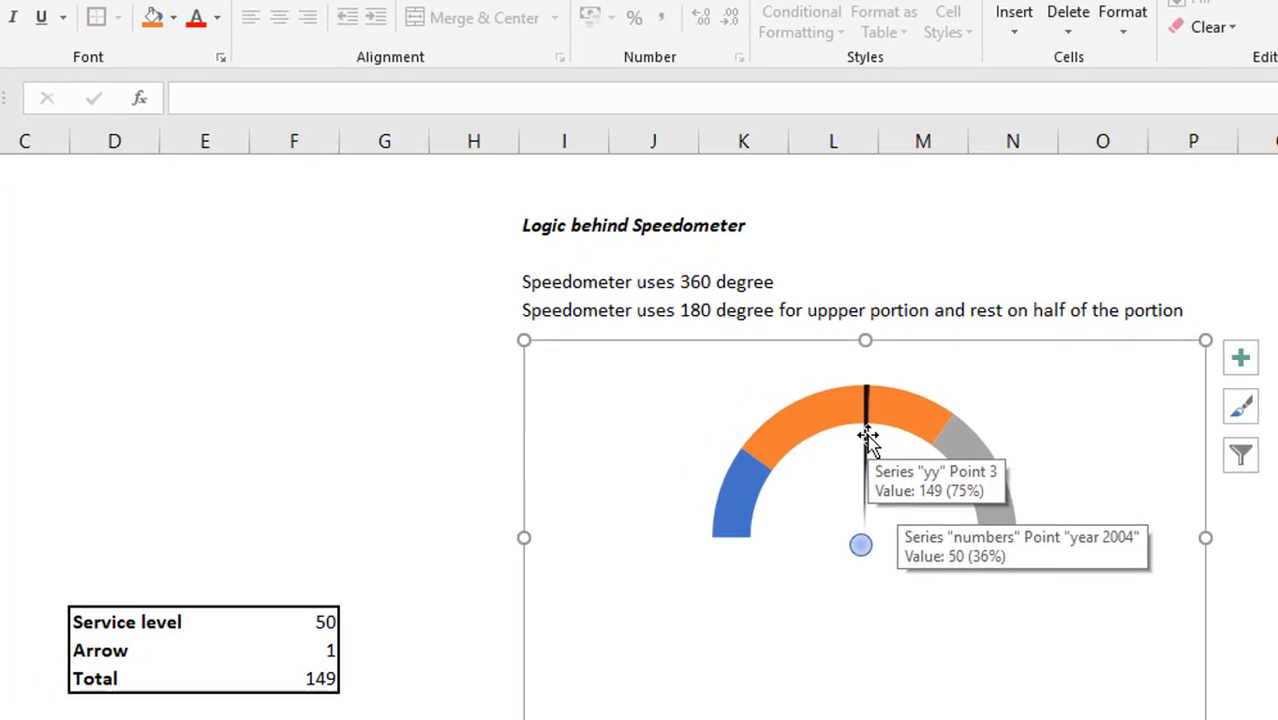
{"action": "left_click", "coordinate": [310, 652]}
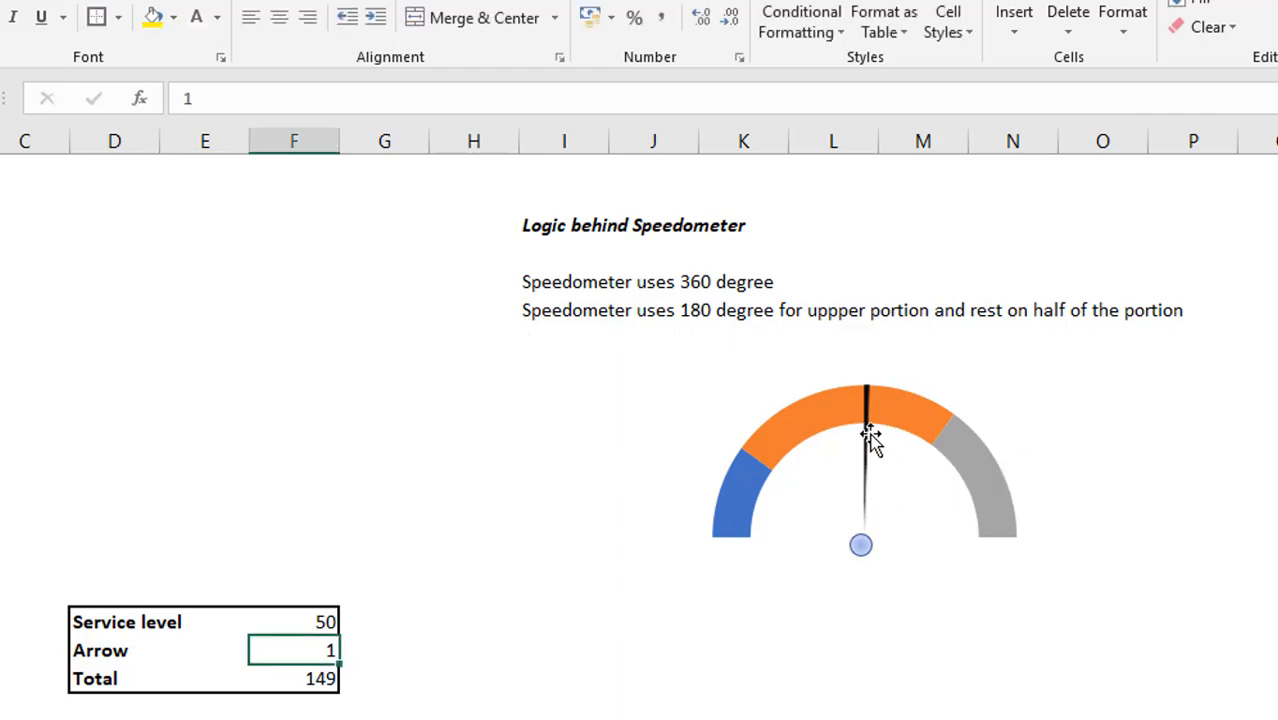
{"action": "mouse_move", "coordinate": [870, 437]}
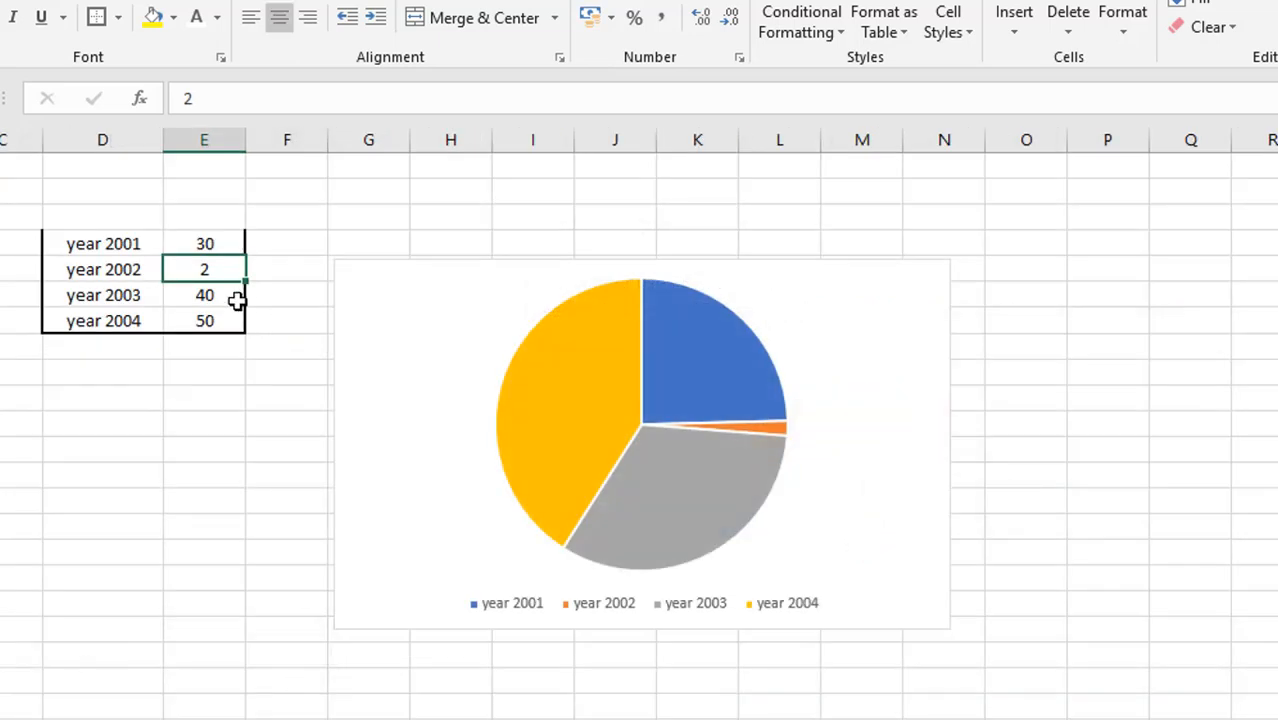
Step: Set the year 2002 value in the Sheet5 pie chart's data to 1
{"action": "double_click", "coordinate": [237, 277]}
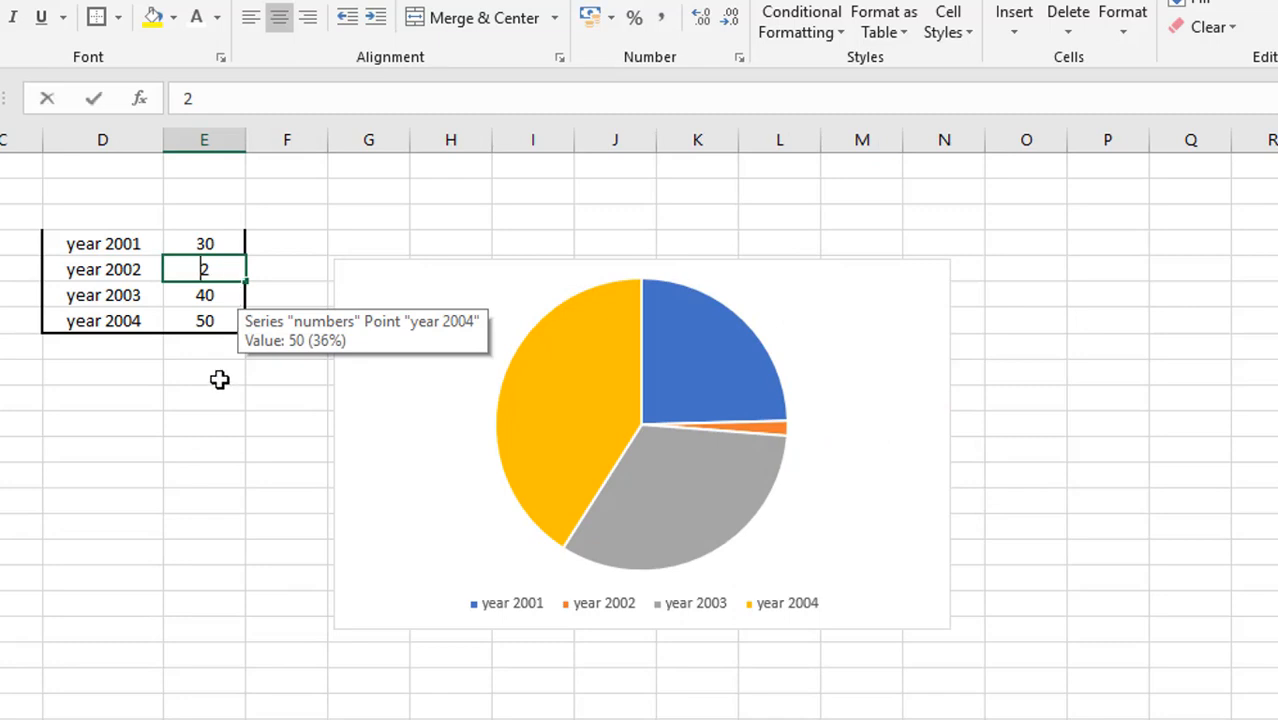
{"action": "key", "text": "BackSpace"}
{"action": "type", "text": "1"}
{"action": "key", "text": "Return"}
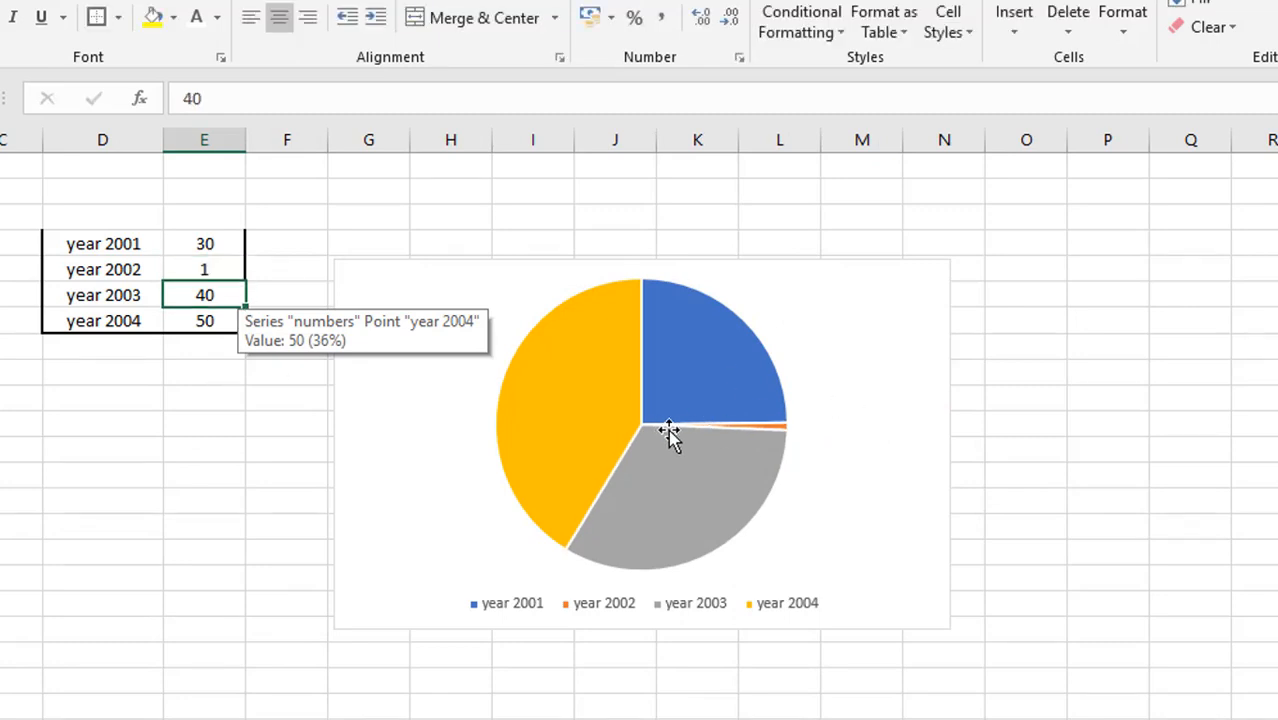
{"action": "mouse_move", "coordinate": [776, 428]}
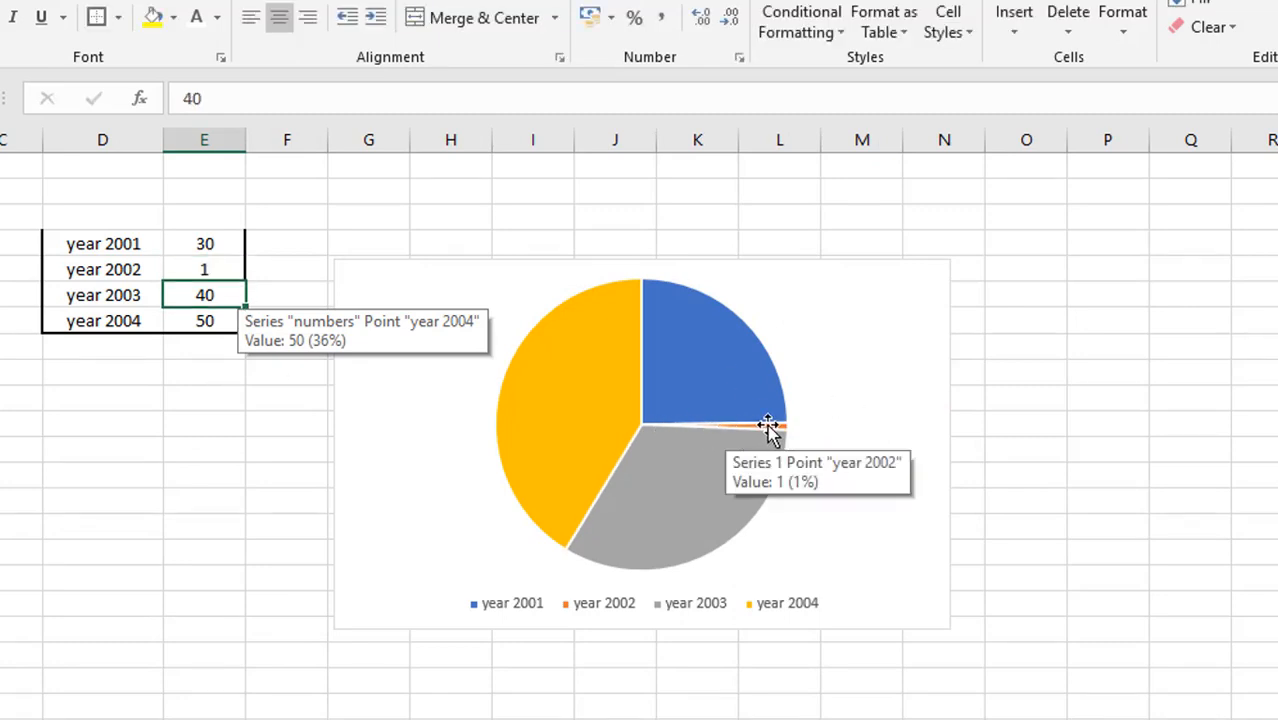
Step: Apply No Fill to the pie chart's year 2004, year 2003 and year 2001 slices, keeping the year 2002 slice as the needle
{"action": "left_click", "coordinate": [558, 396]}
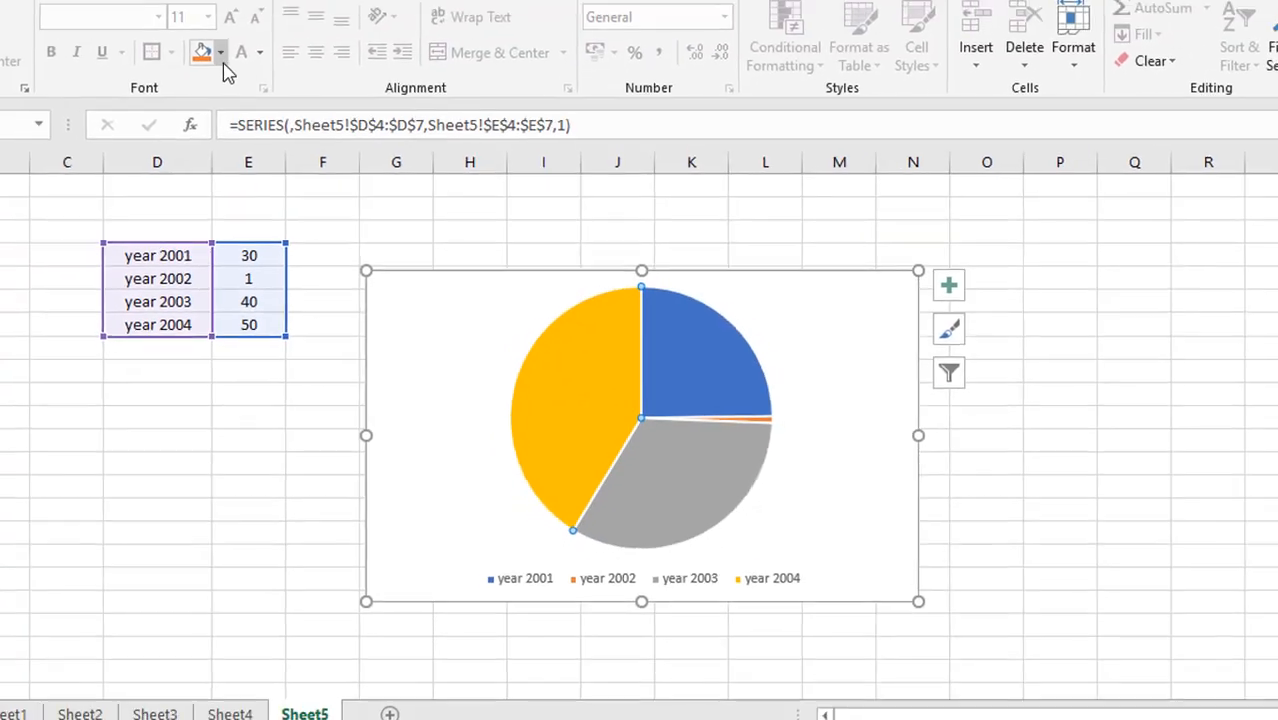
{"action": "left_click", "coordinate": [231, 66]}
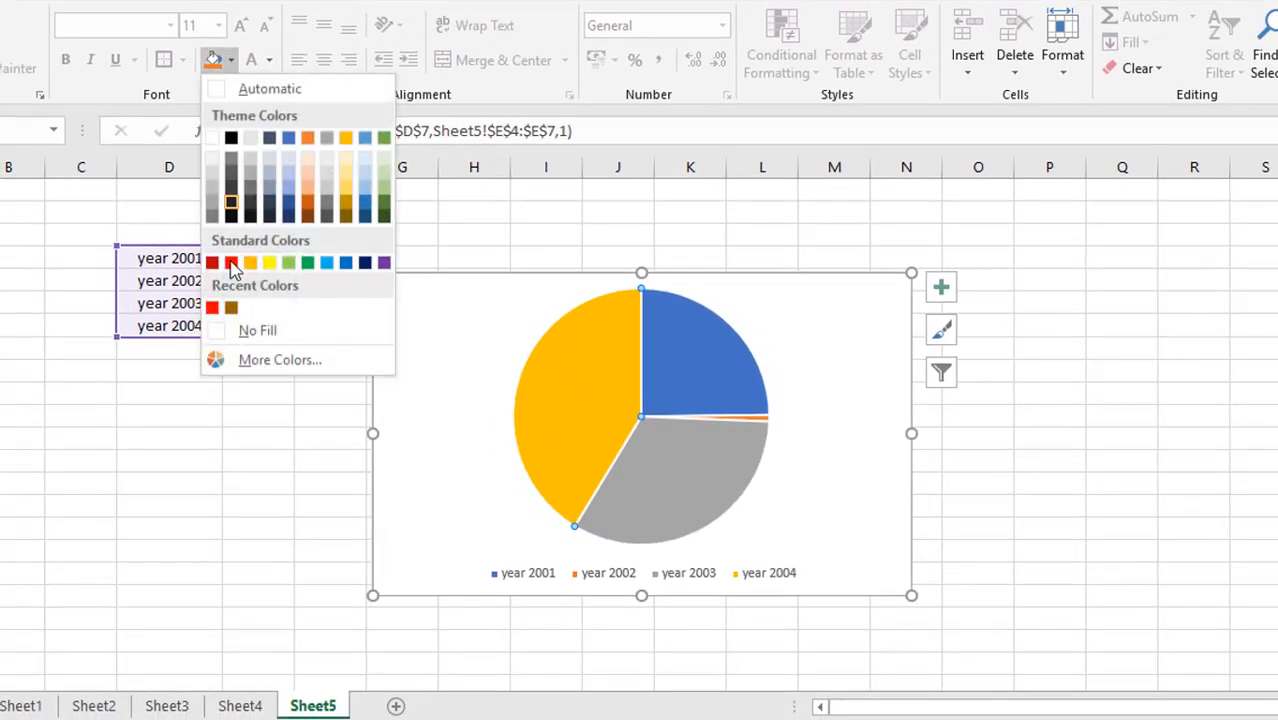
{"action": "left_click", "coordinate": [222, 335]}
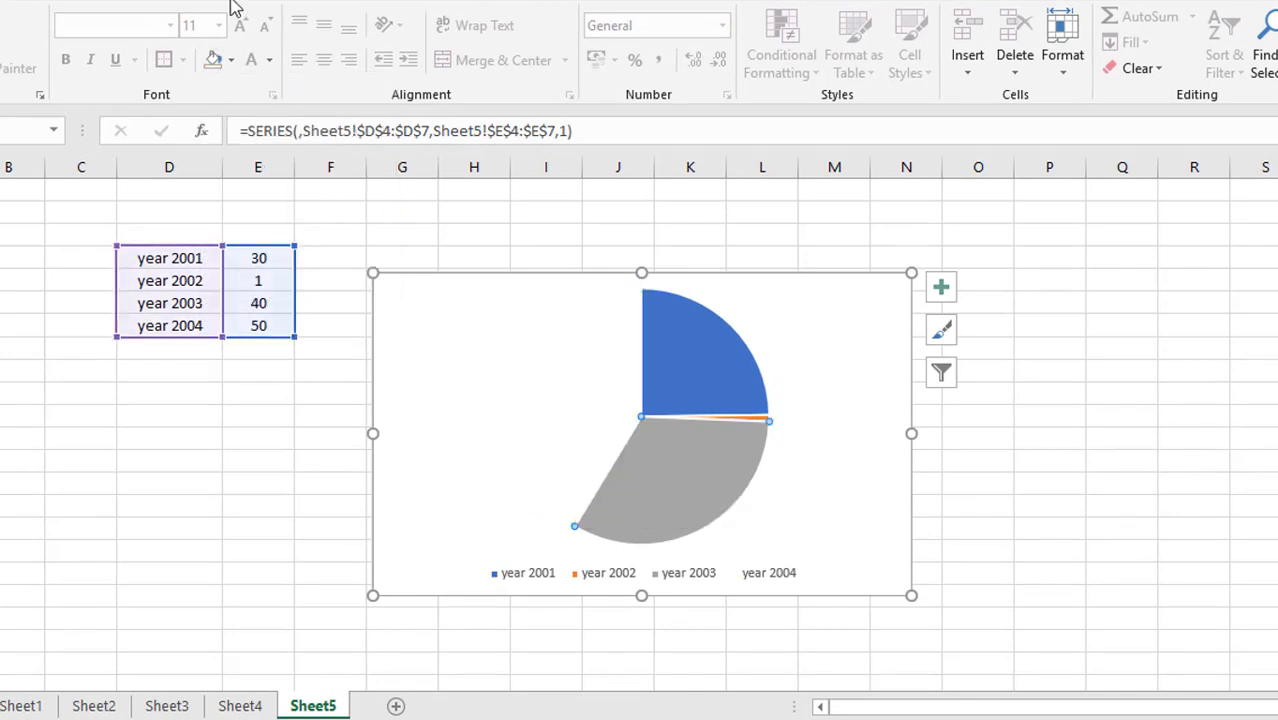
{"action": "left_click", "coordinate": [233, 61]}
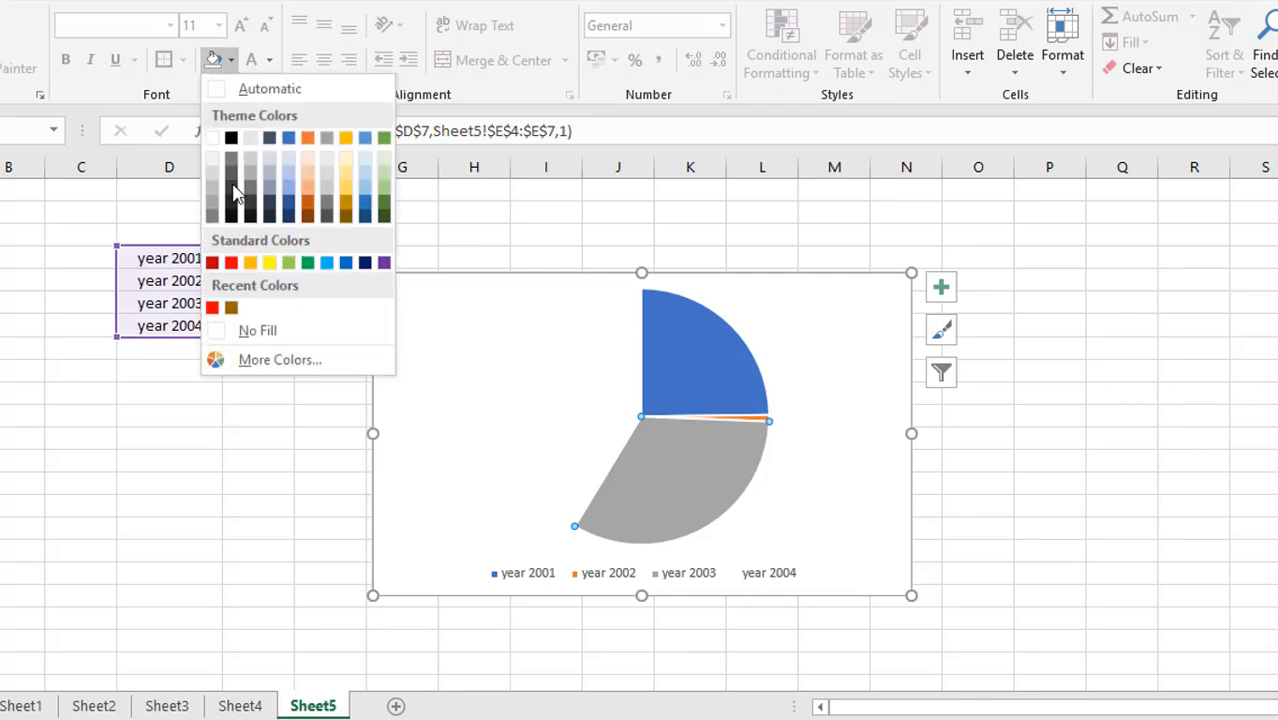
{"action": "left_click", "coordinate": [216, 332]}
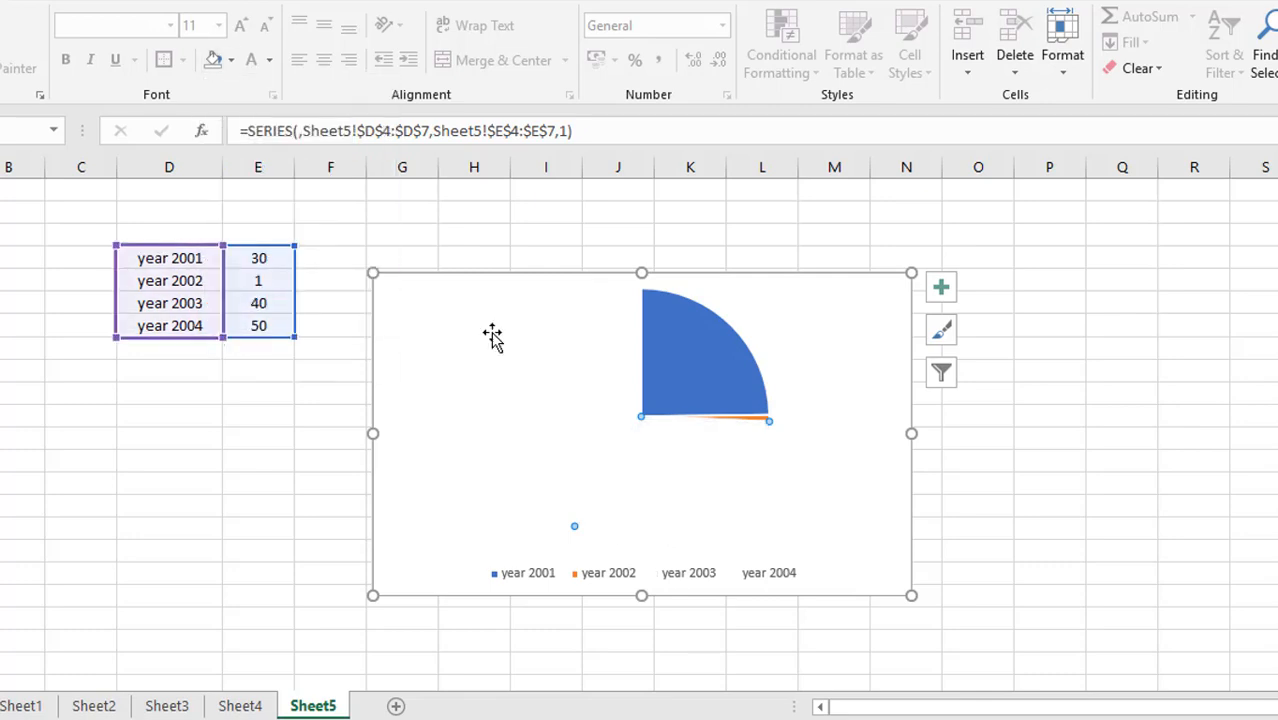
{"action": "left_click", "coordinate": [686, 338]}
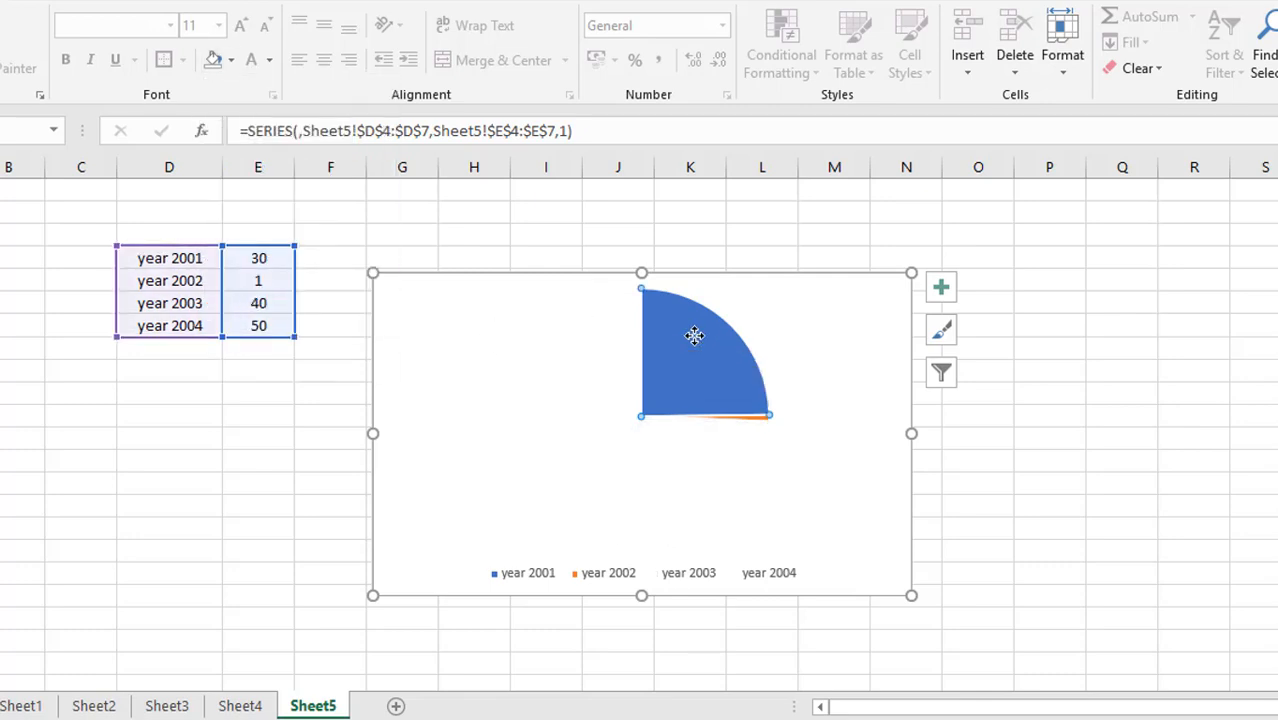
{"action": "left_click", "coordinate": [233, 61]}
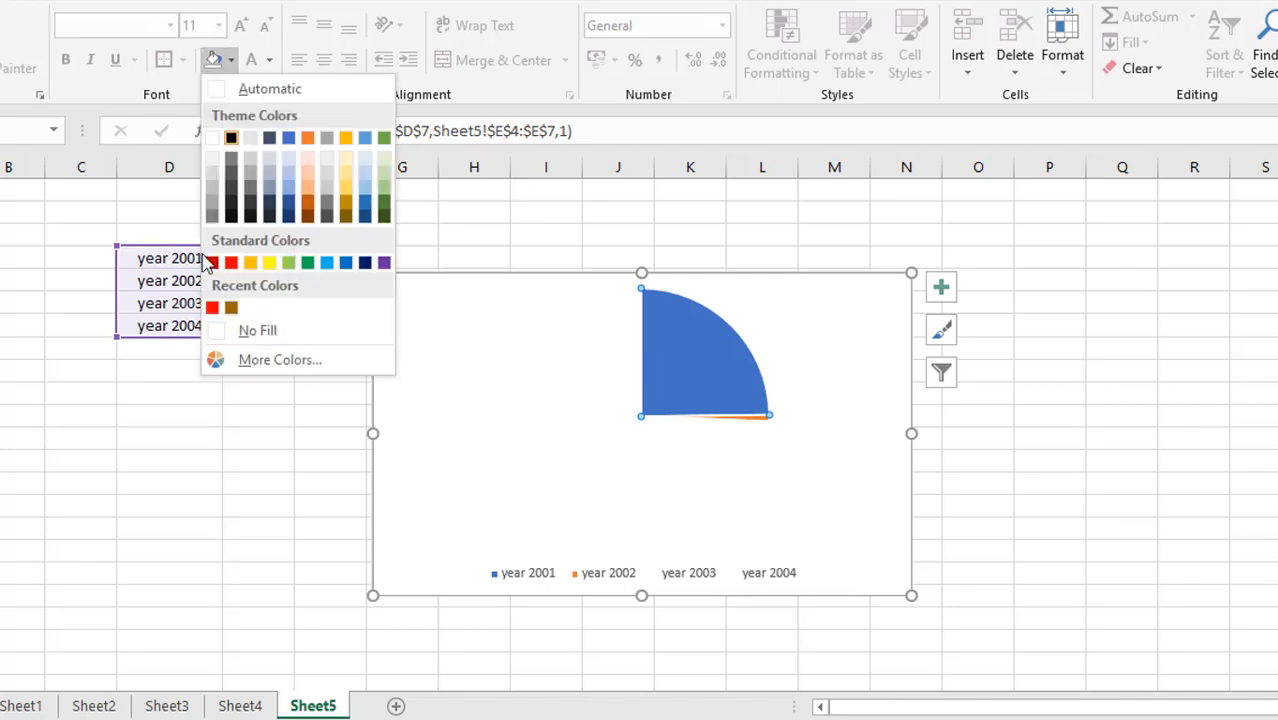
{"action": "left_click", "coordinate": [220, 335]}
{"action": "left_click", "coordinate": [154, 506]}
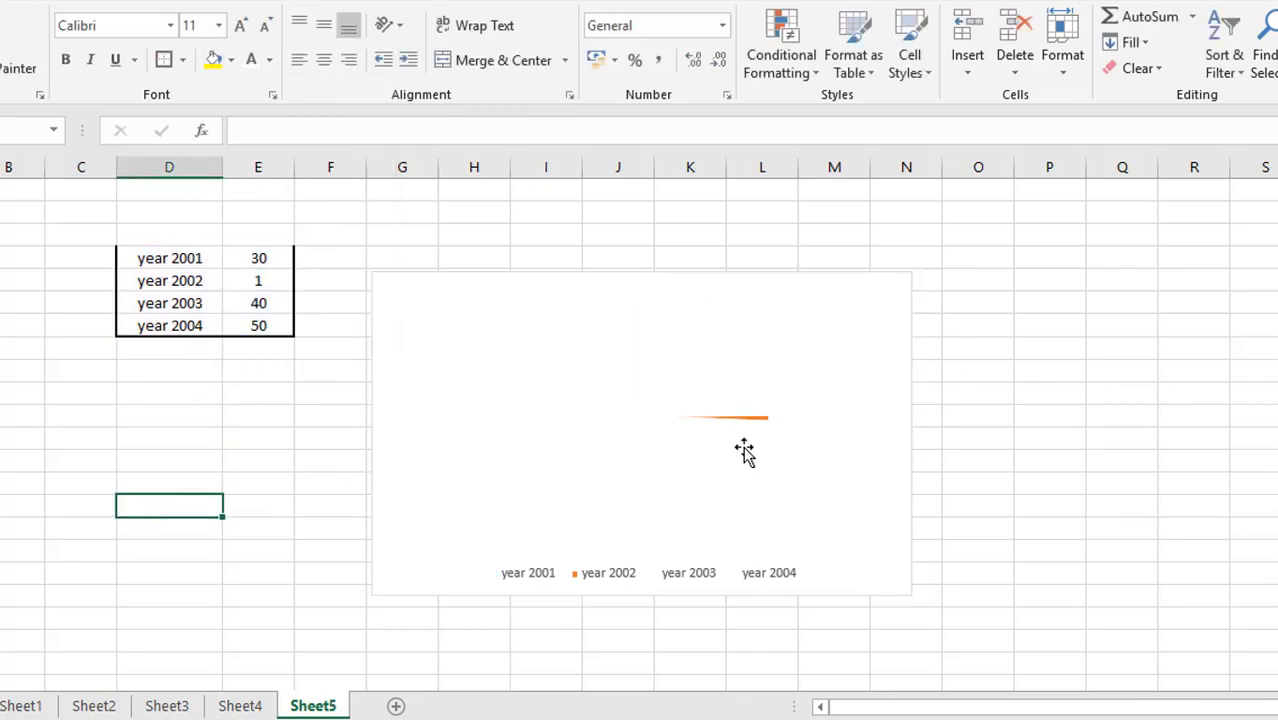
{"action": "mouse_move", "coordinate": [753, 419]}
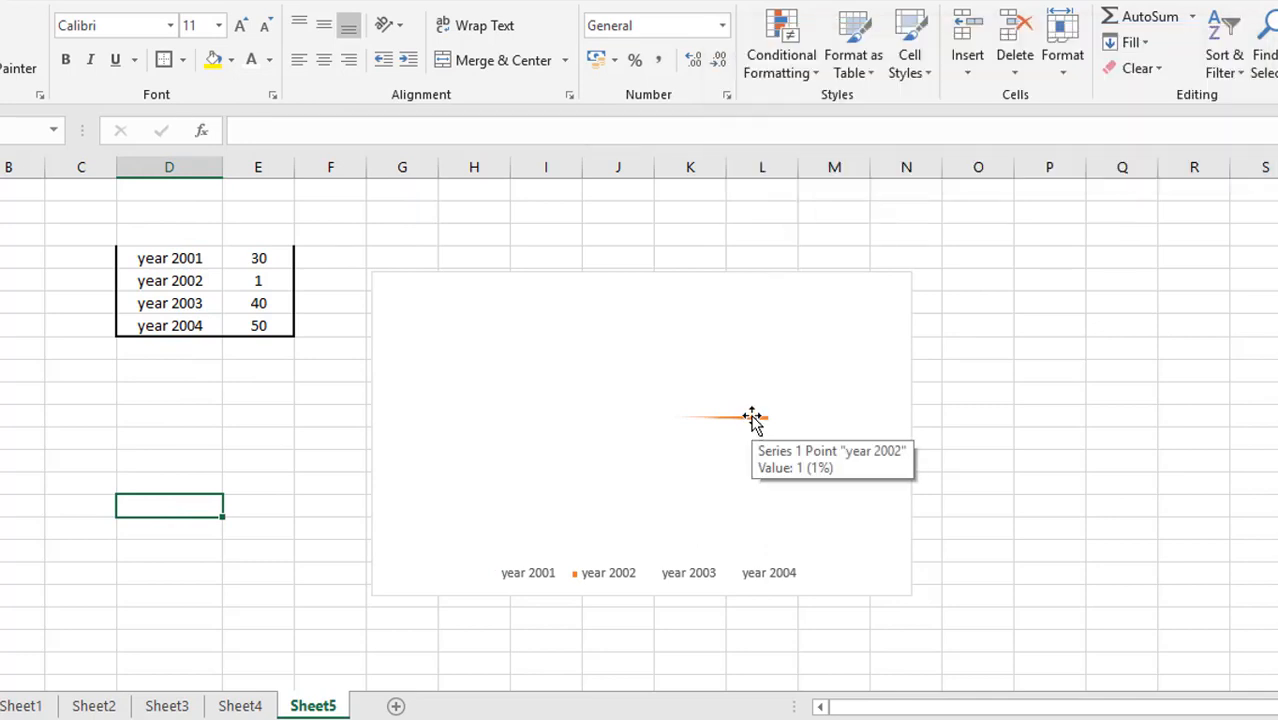
Step: Move Sheet4 directly after Sheet1 in the workbook and cancel the pending copy of its year table
{"action": "left_click", "coordinate": [30, 704]}
{"action": "left_click", "coordinate": [367, 590]}
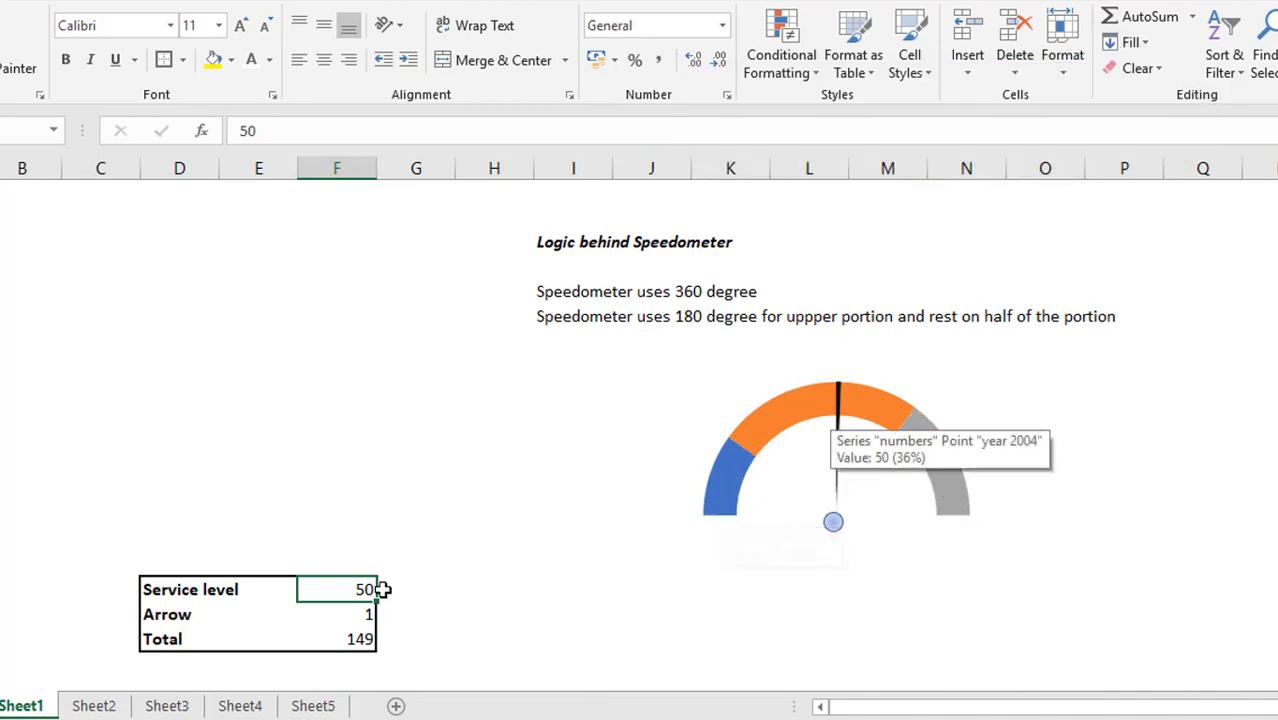
{"action": "left_click", "coordinate": [94, 706]}
{"action": "left_click", "coordinate": [245, 706]}
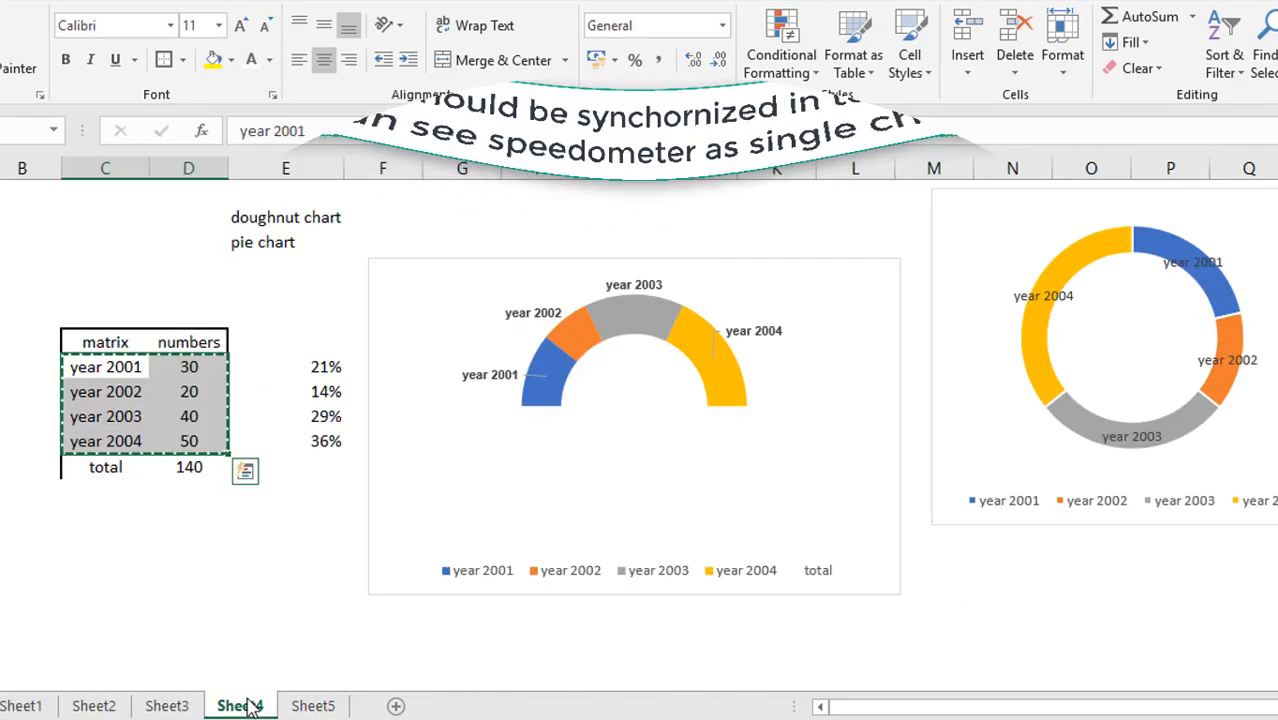
{"action": "left_click_drag", "start_coordinate": [250, 708], "coordinate": [94, 704]}
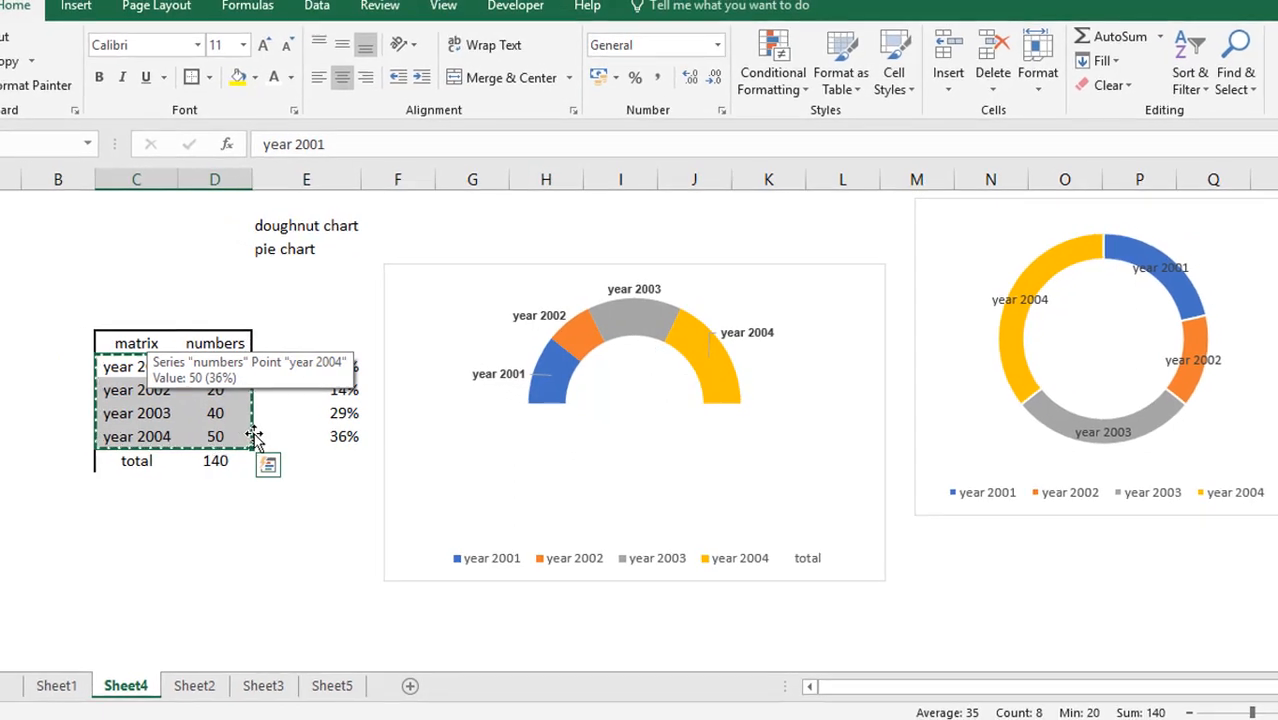
{"action": "left_click", "coordinate": [123, 370]}
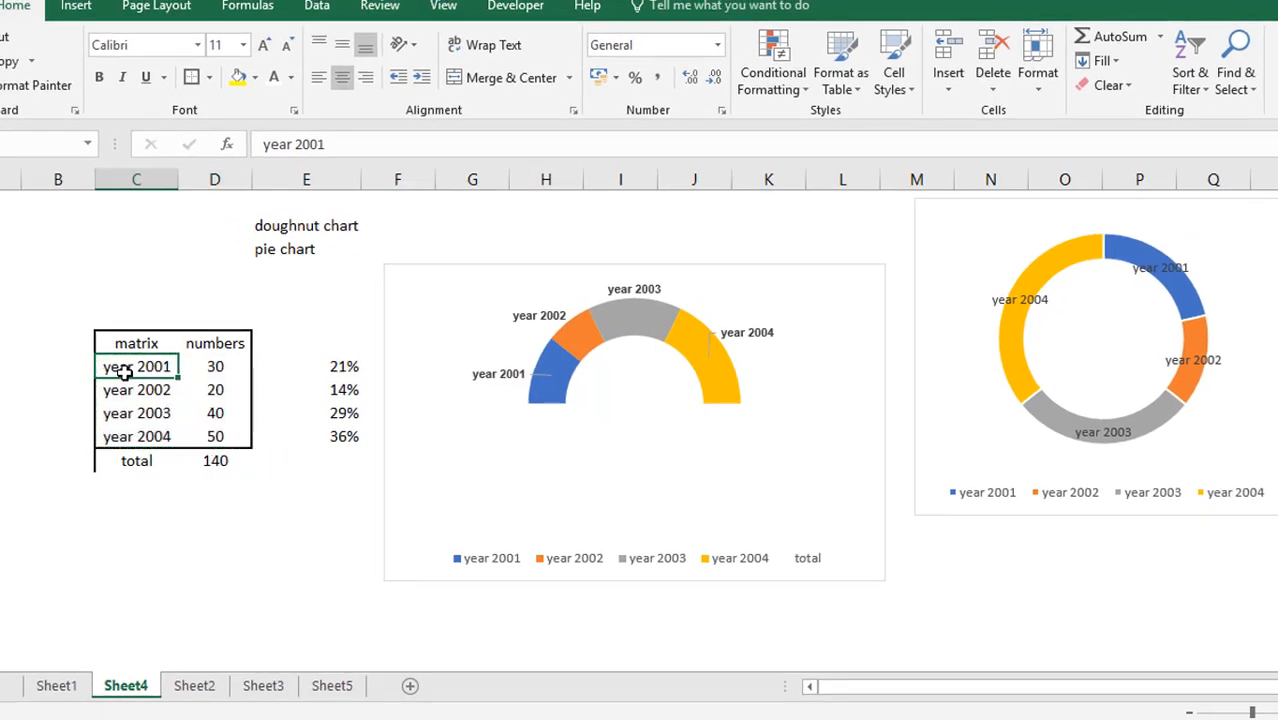
{"action": "mouse_move", "coordinate": [703, 440]}
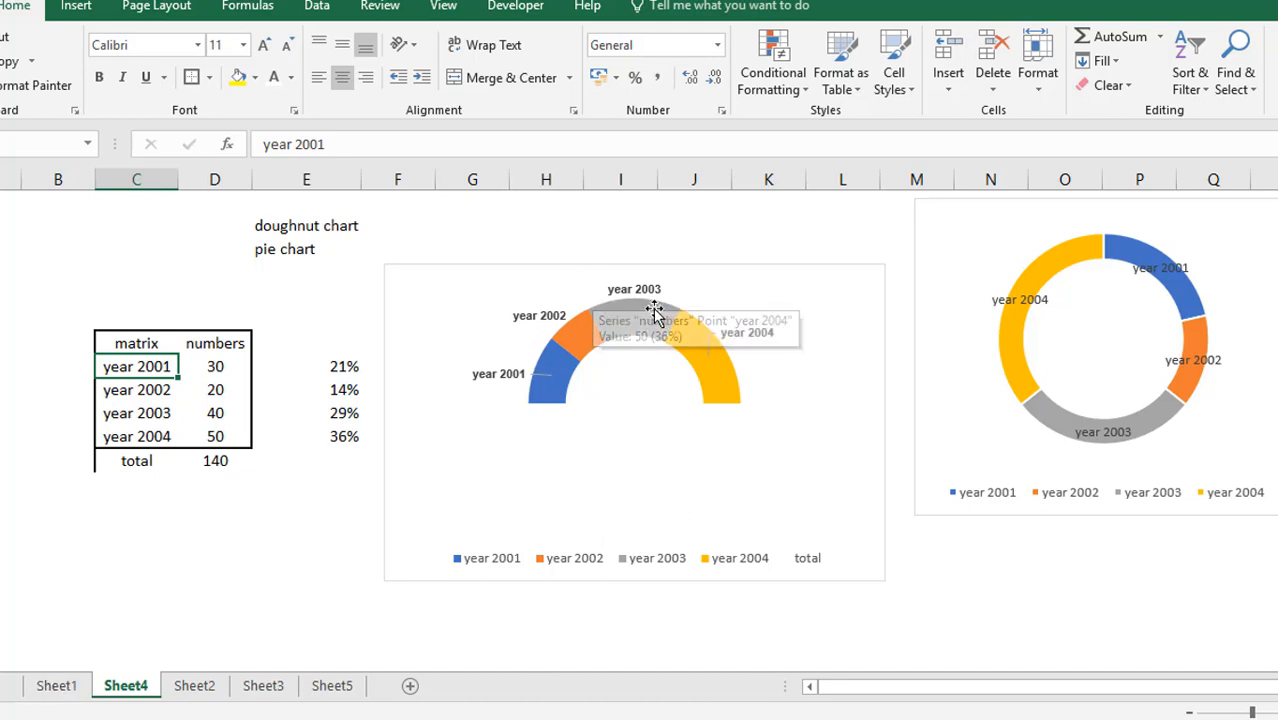
Step: Enter the labels performance, needle and total in cells B16 to B18 of Sheet4
{"action": "left_click", "coordinate": [61, 560]}
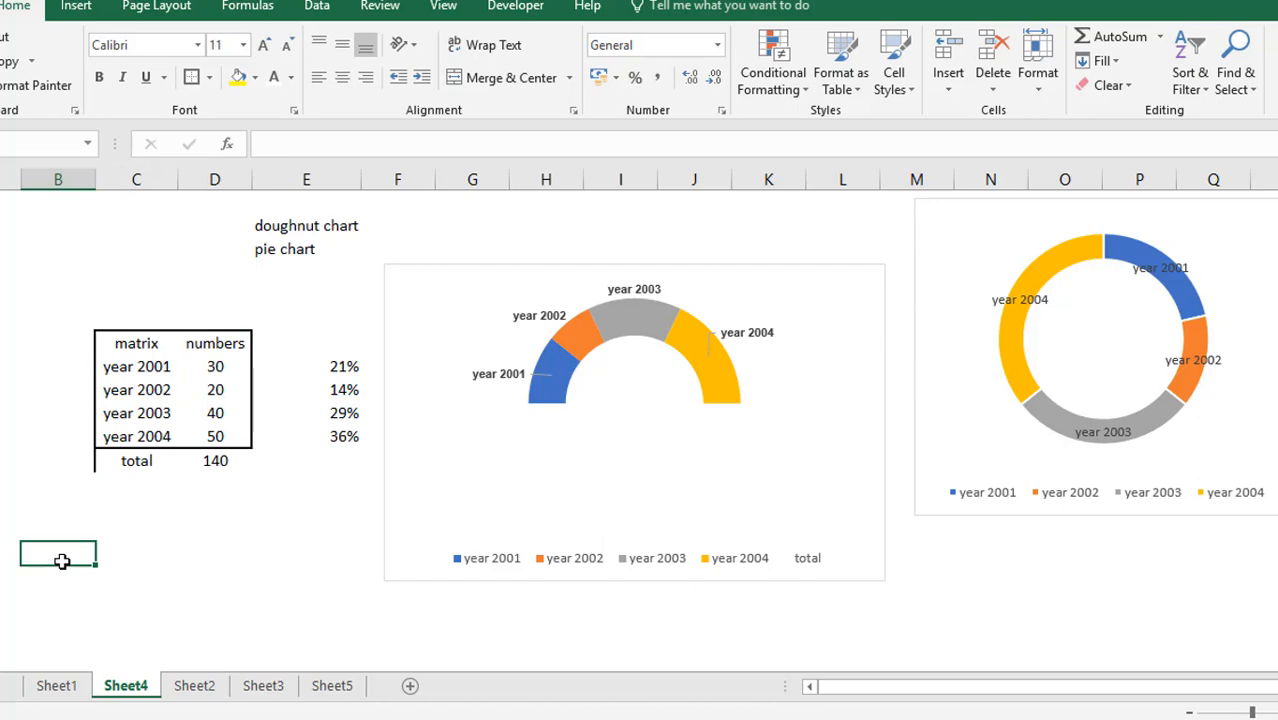
{"action": "type", "text": "ser"}
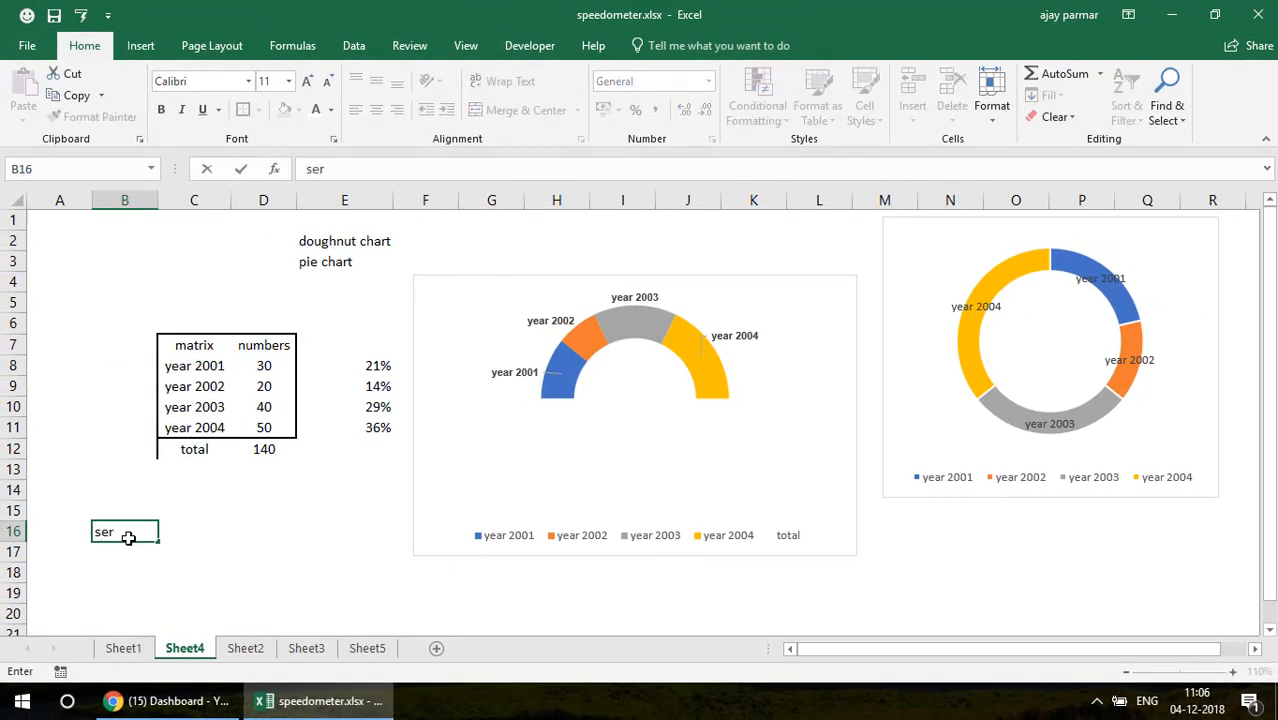
{"action": "key", "text": "BackSpace"}
{"action": "key", "text": "BackSpace"}
{"action": "key", "text": "BackSpace"}
{"action": "type", "text": "performance"}
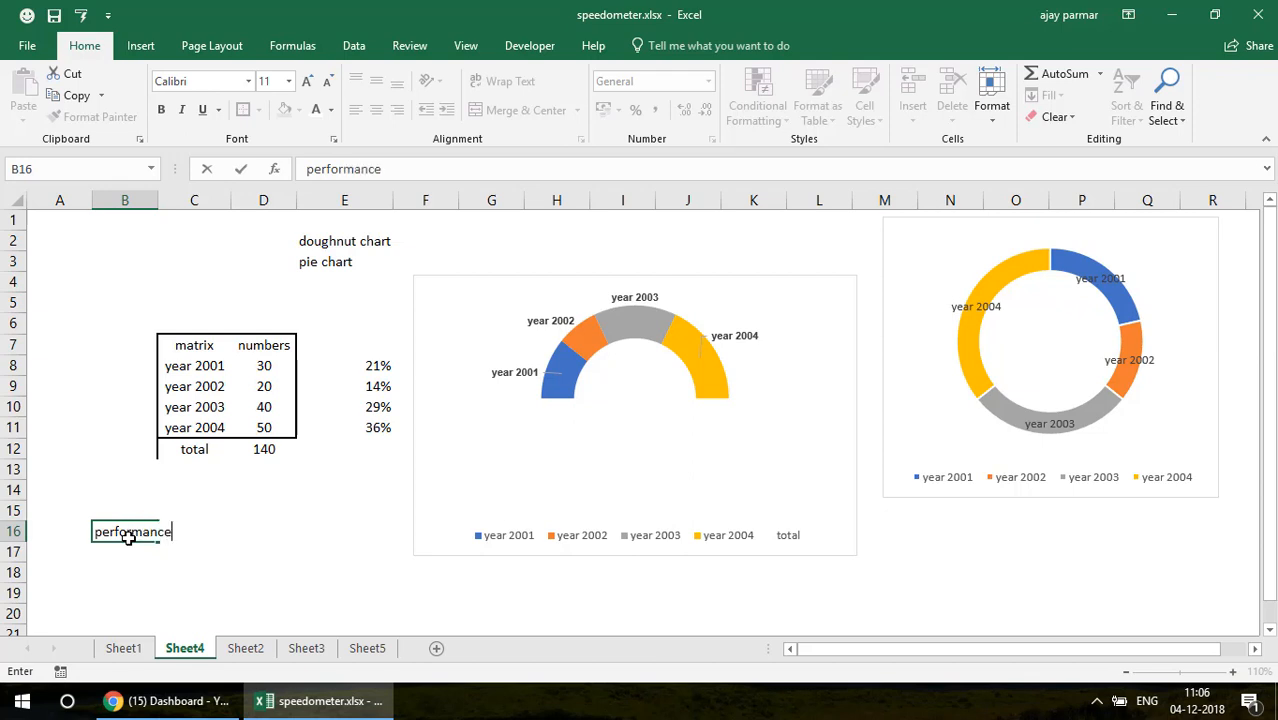
{"action": "key", "text": "Return"}
{"action": "type", "text": "needle"}
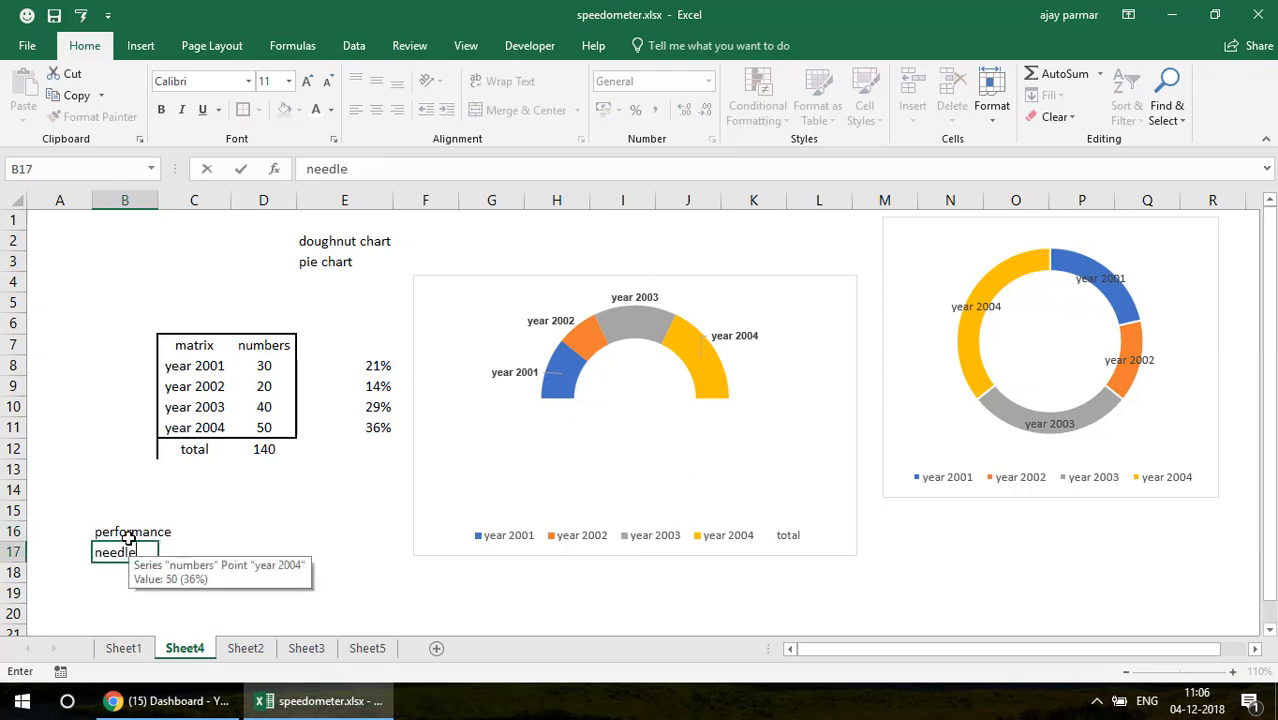
{"action": "key", "text": "Return"}
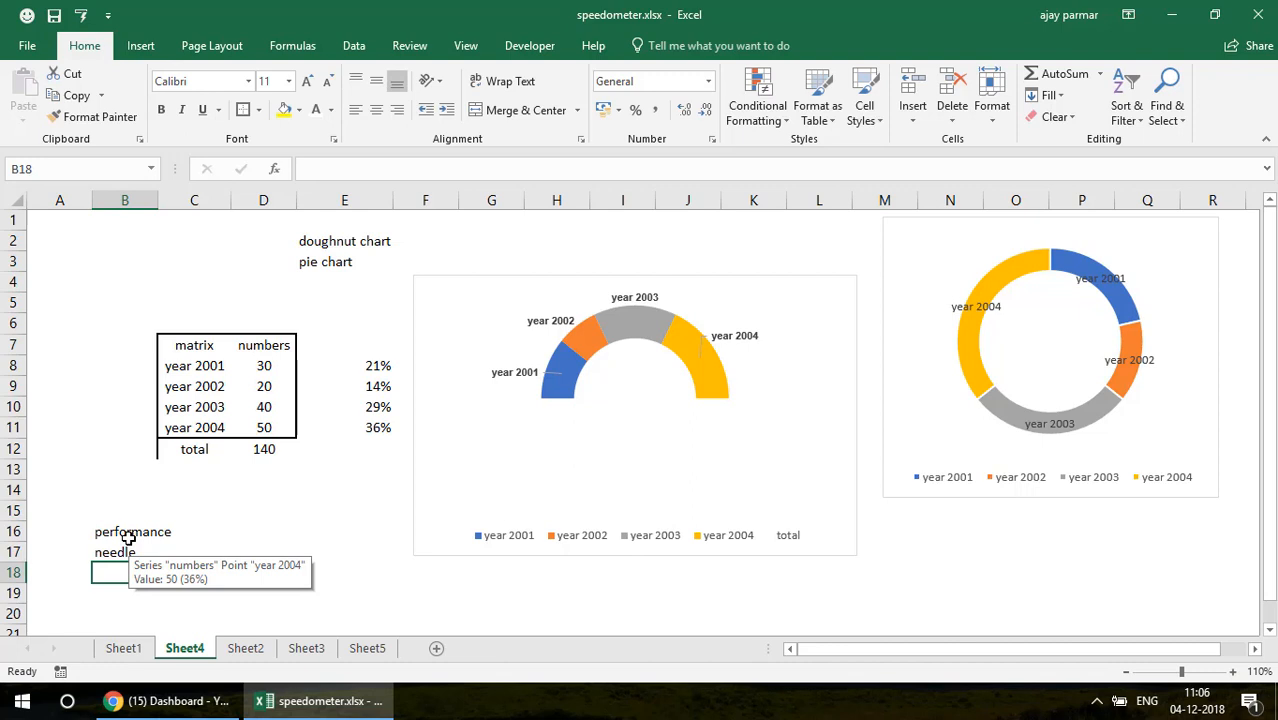
{"action": "type", "text": "tot"}
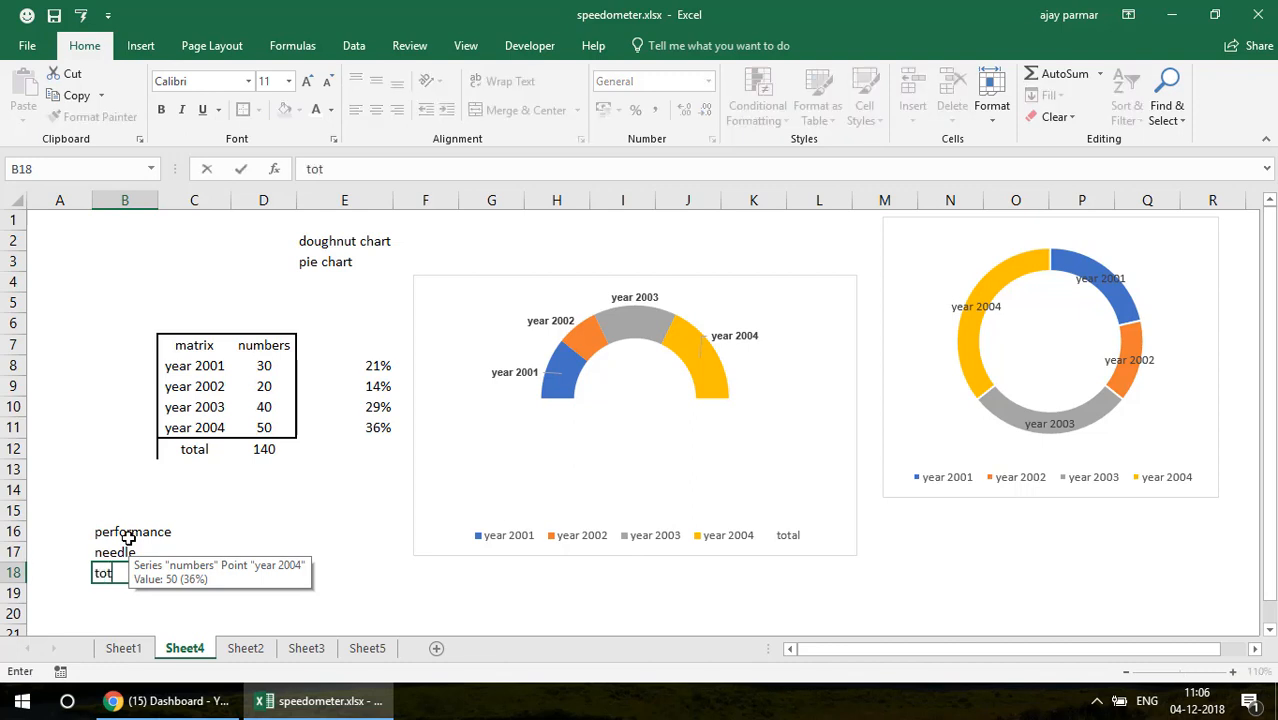
{"action": "type", "text": "al"}
{"action": "key", "text": "Return"}
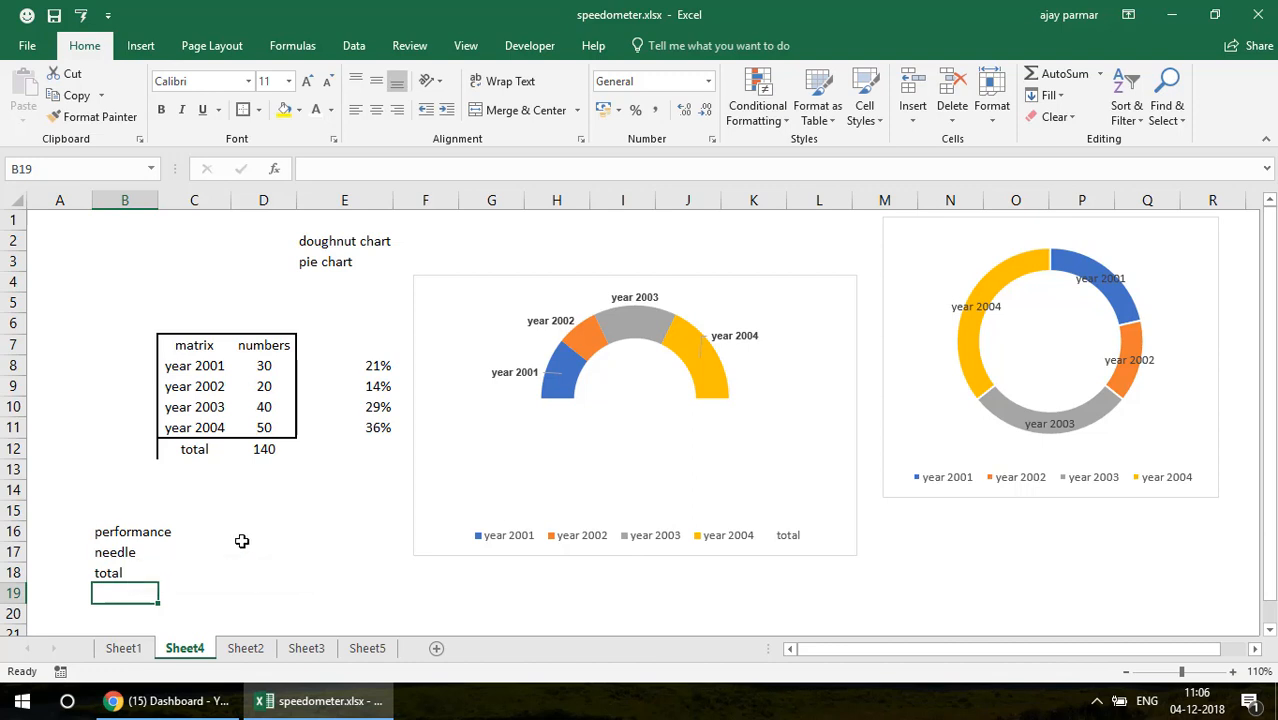
{"action": "left_click", "coordinate": [263, 447]}
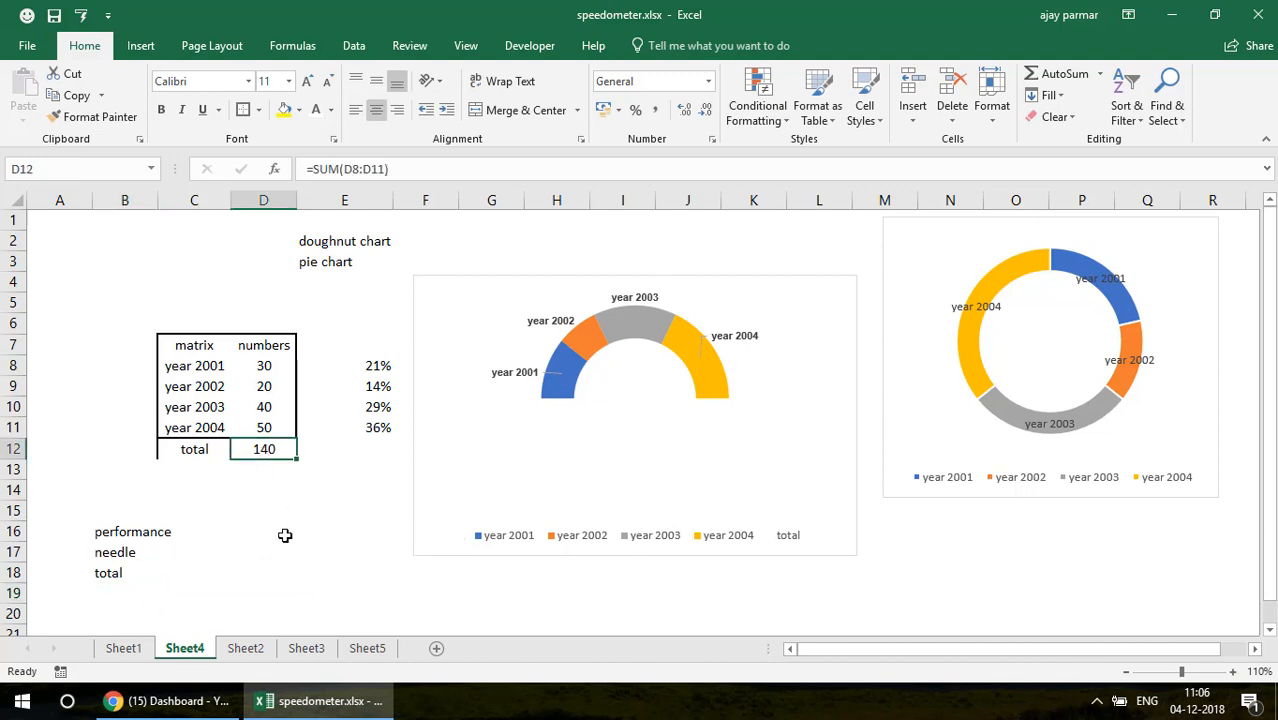
{"action": "left_click", "coordinate": [200, 365]}
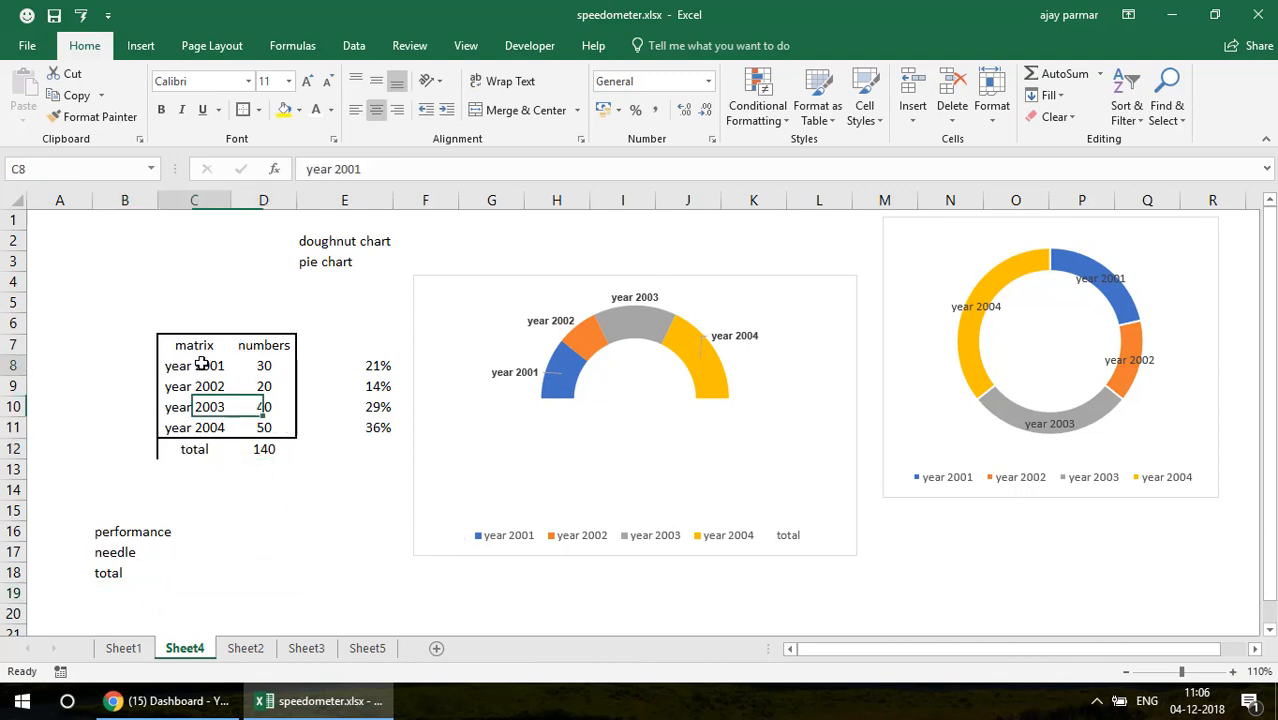
{"action": "left_click_drag", "start_coordinate": [200, 365], "coordinate": [268, 449]}
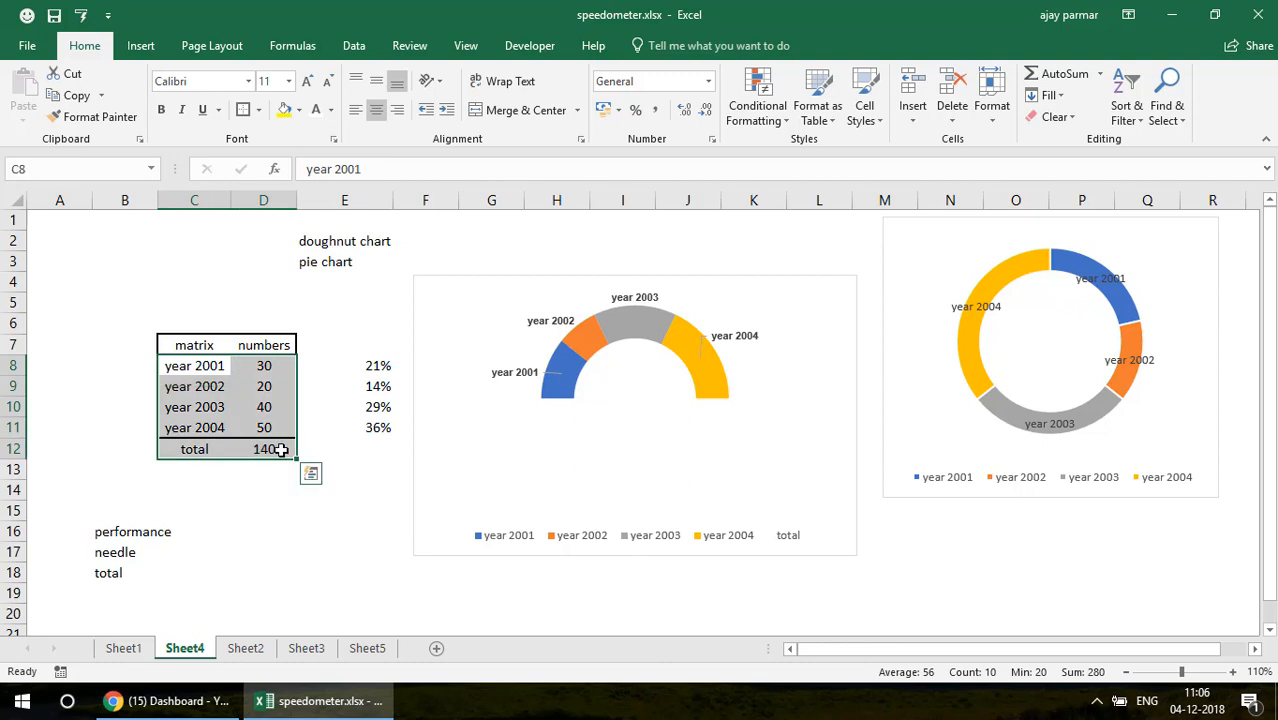
{"action": "left_click", "coordinate": [281, 450]}
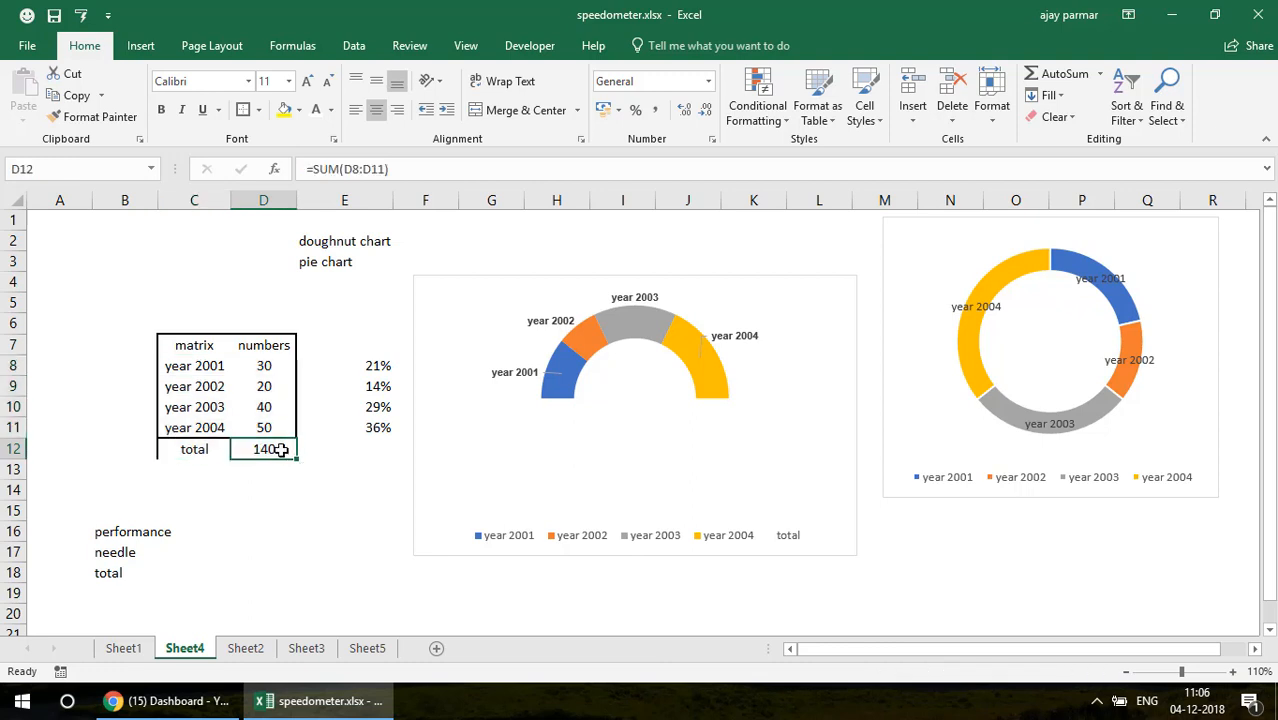
Step: Enter 1 as the needle value in cell C17
{"action": "key", "text": "Down"}
{"action": "key", "text": "Down"}
{"action": "key", "text": "Down"}
{"action": "key", "text": "Down"}
{"action": "key", "text": "Down"}
{"action": "key", "text": "Down"}
{"action": "key", "text": "Left"}
{"action": "key", "text": "Up"}
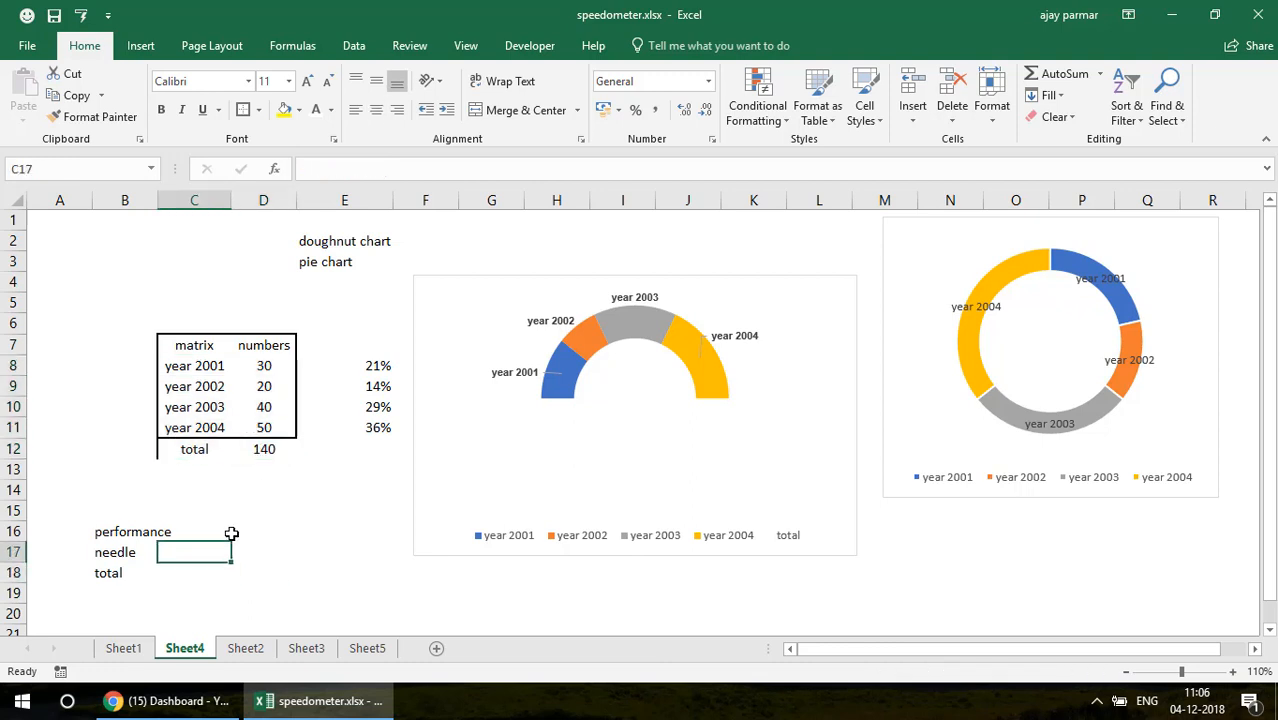
{"action": "type", "text": "1"}
{"action": "key", "text": "Up"}
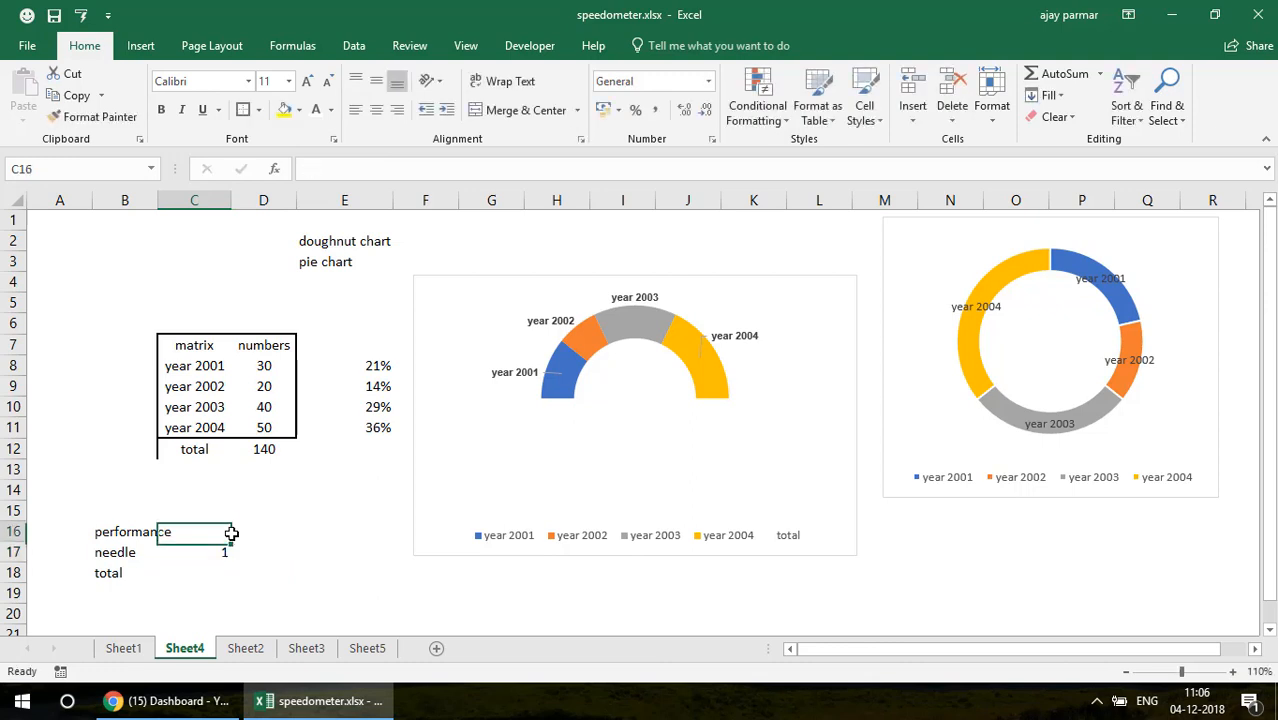
{"action": "key", "text": "Down"}
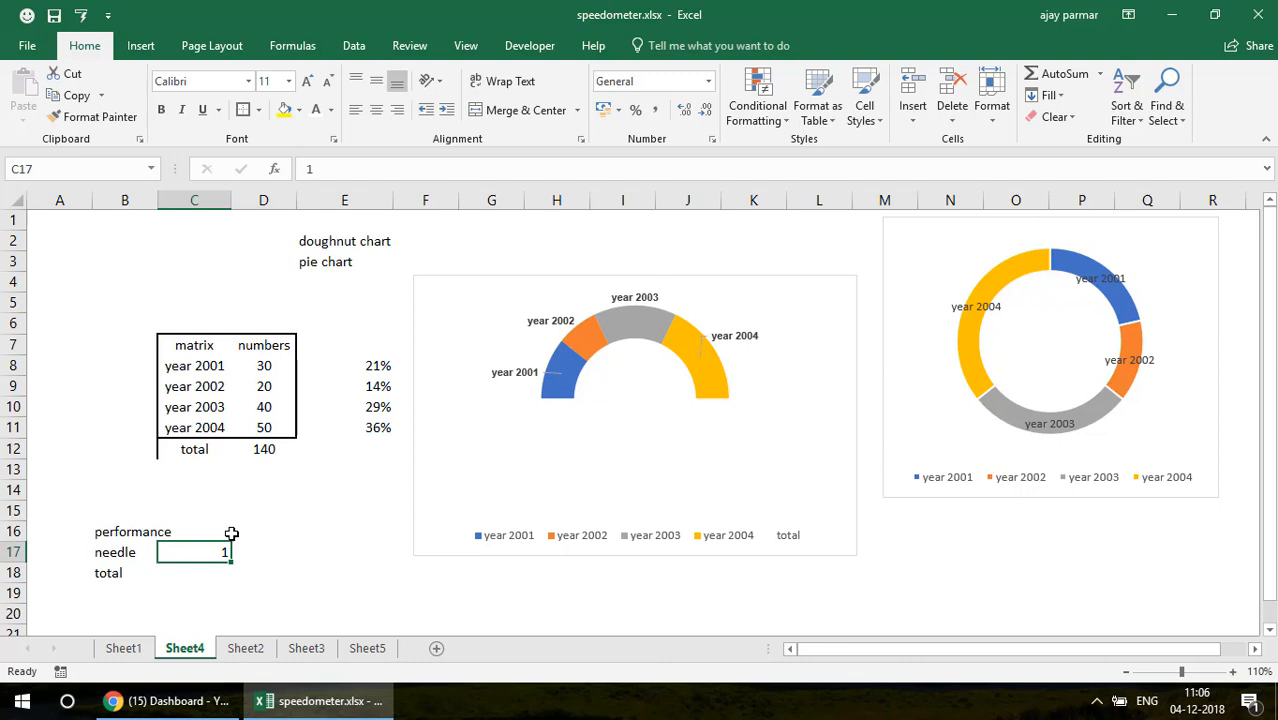
Step: Try Arrow values of 3 and 2 in cell F18 of Sheet1 to compare the speedometer's needle thickness
{"action": "left_click", "coordinate": [120, 650]}
{"action": "left_click", "coordinate": [396, 571]}
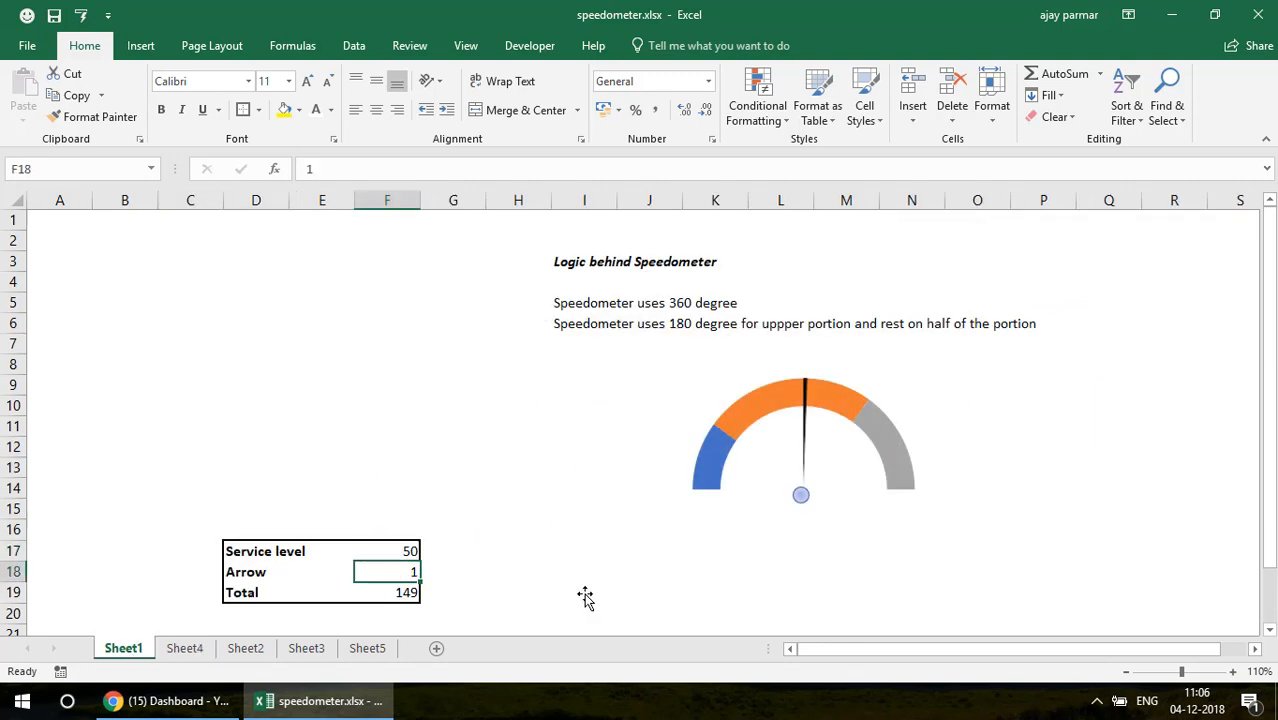
{"action": "type", "text": "3"}
{"action": "key", "text": "Return"}
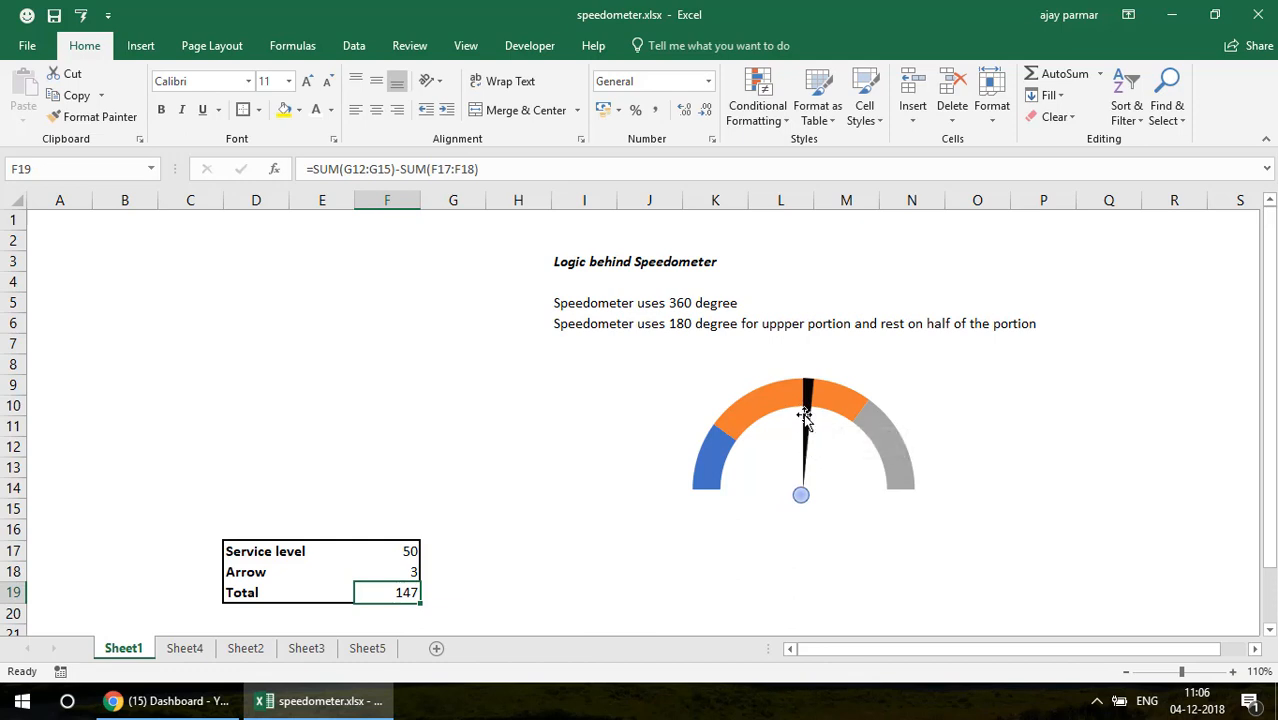
{"action": "left_click", "coordinate": [407, 569]}
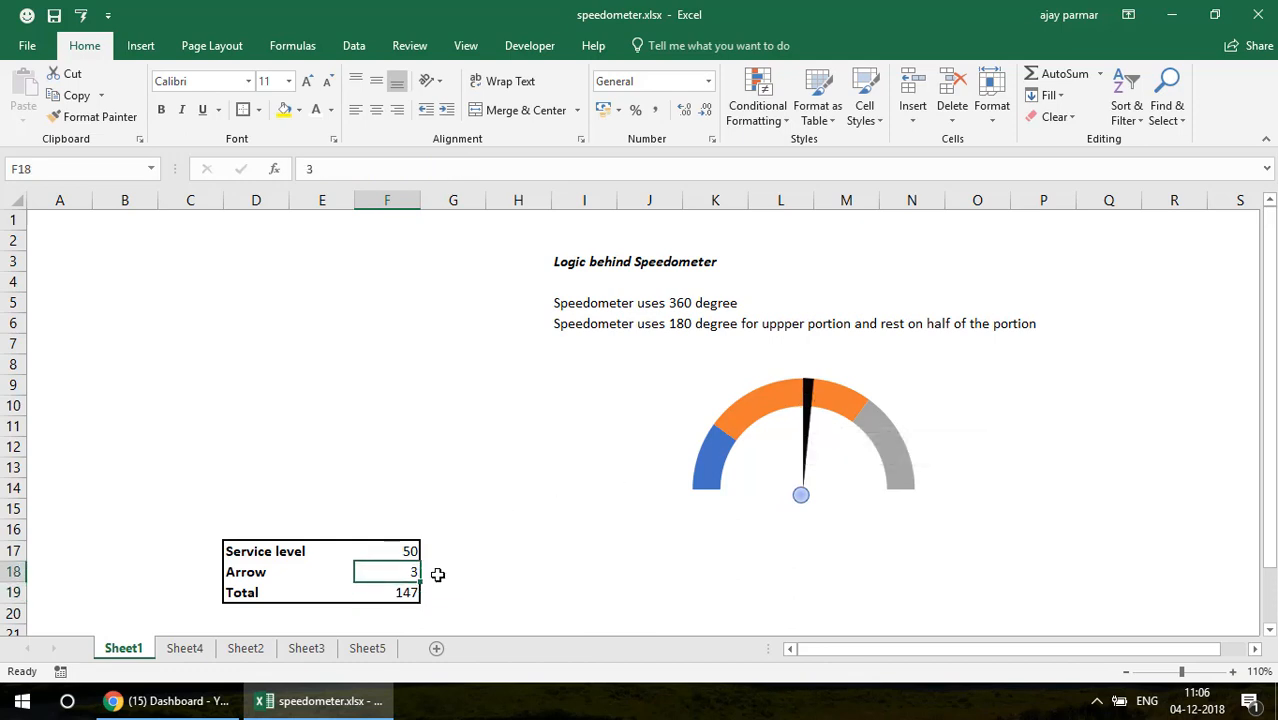
{"action": "type", "text": "2"}
{"action": "key", "text": "Return"}
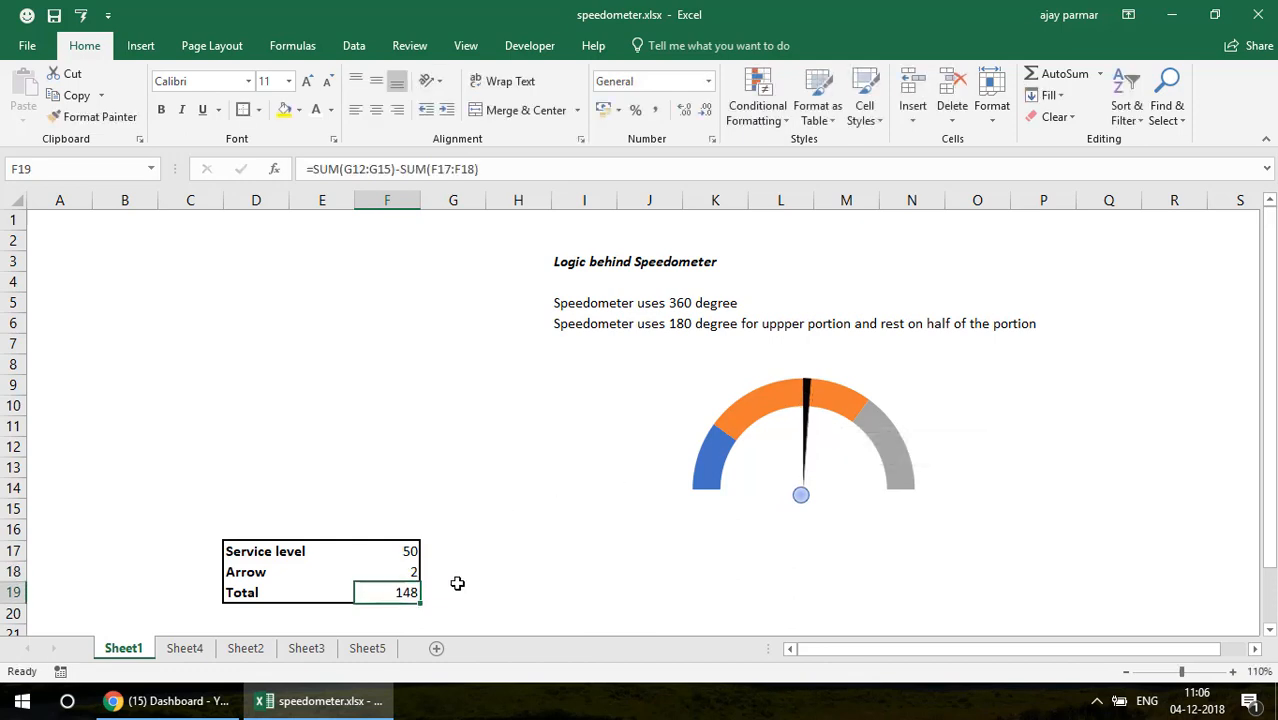
Step: Set the Arrow value in cell F18 of Sheet1 back to 1
{"action": "key", "text": "Up"}
{"action": "type", "text": "1"}
{"action": "key", "text": "Return"}
{"action": "key", "text": "Up"}
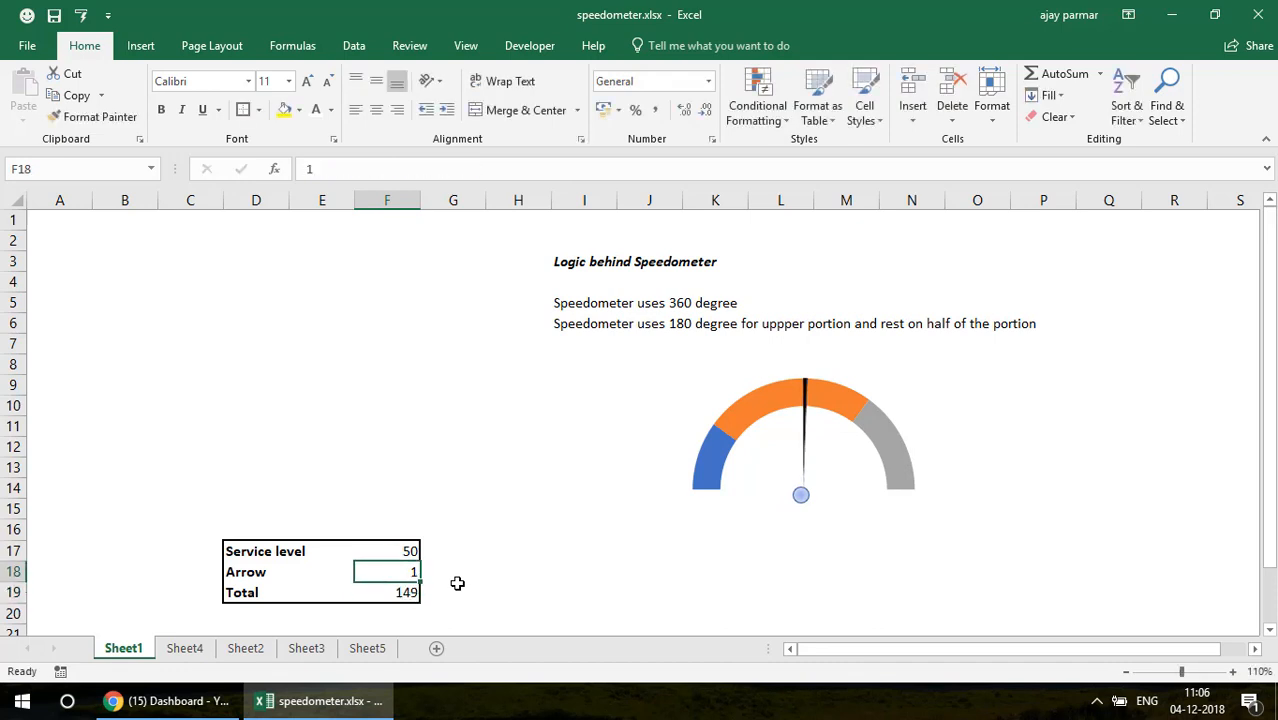
{"action": "key", "text": "Return"}
{"action": "key", "text": "Up"}
{"action": "mouse_move", "coordinate": [813, 442]}
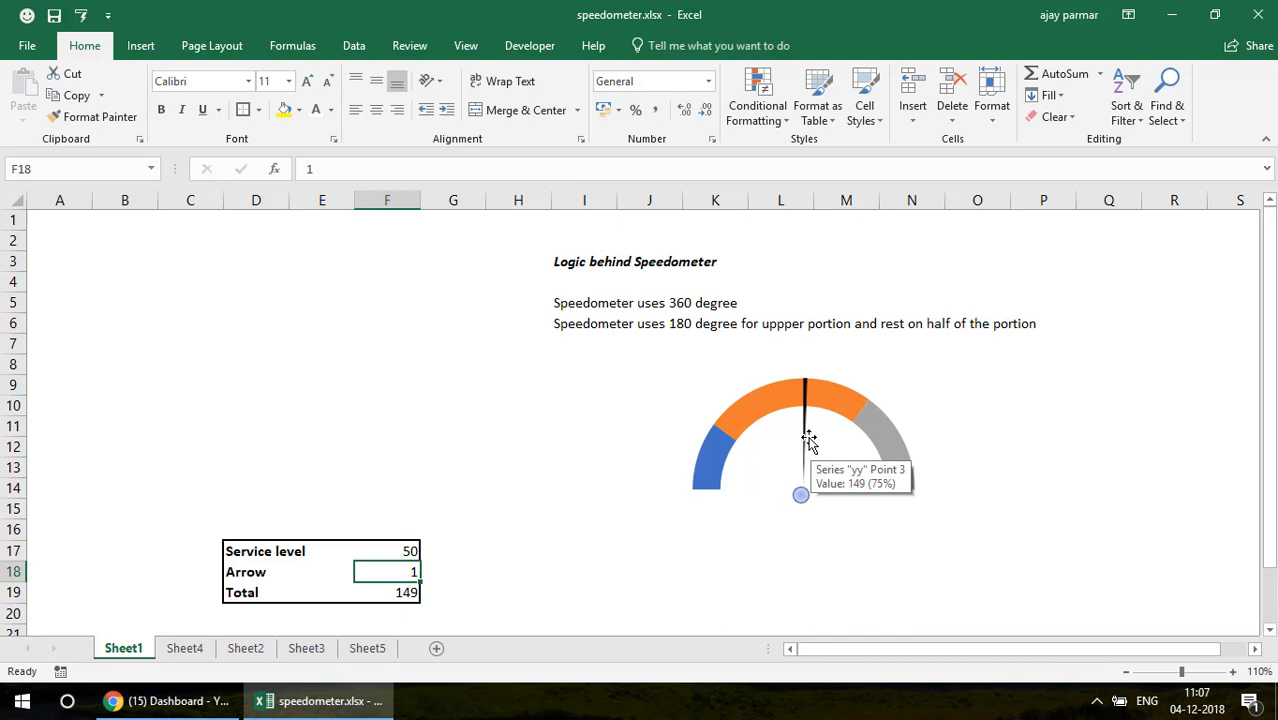
Step: Widen column B on Sheet4 to fit the performance label and enter 50 as the performance value in C16
{"action": "left_click", "coordinate": [184, 649]}
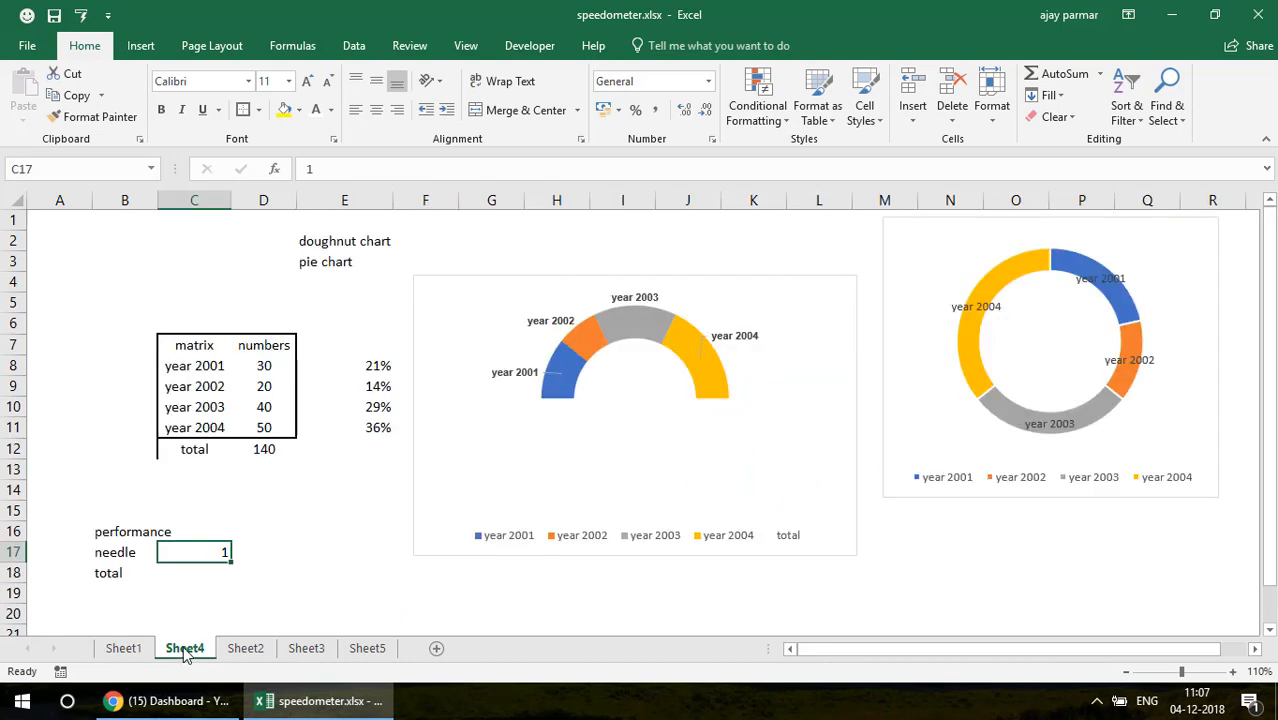
{"action": "left_click", "coordinate": [183, 532]}
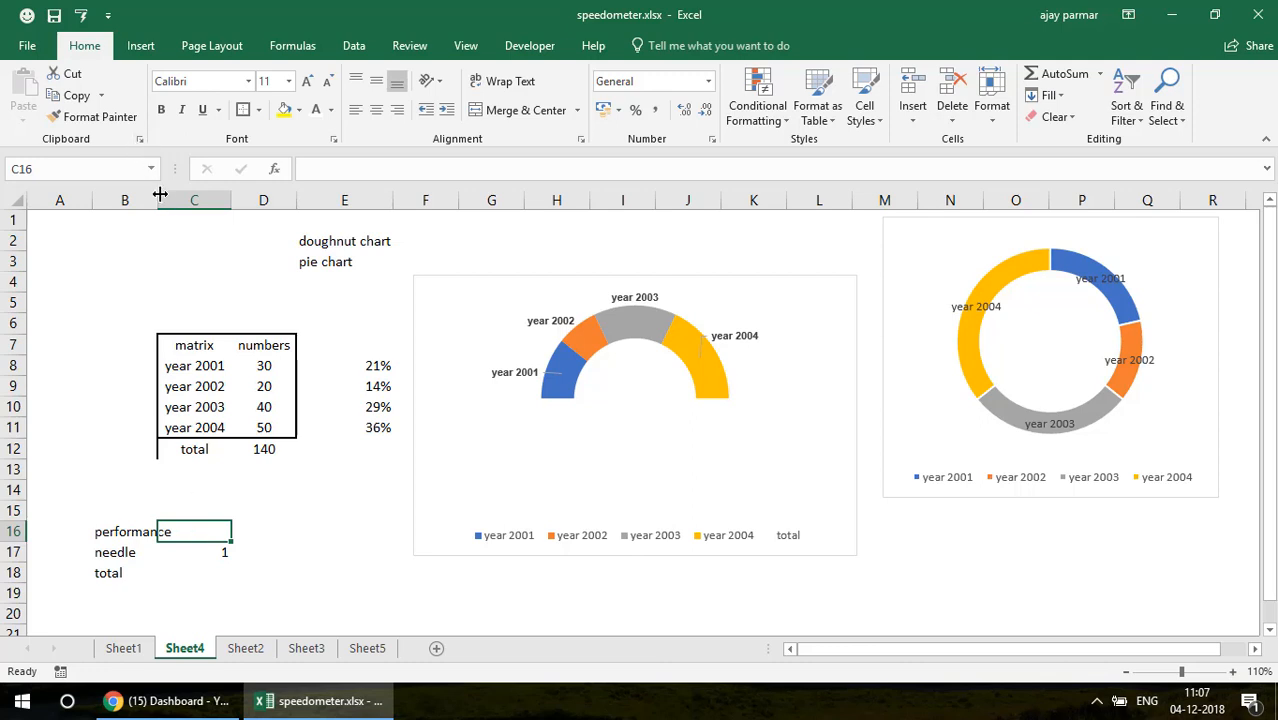
{"action": "left_click_drag", "start_coordinate": [157, 200], "coordinate": [187, 204]}
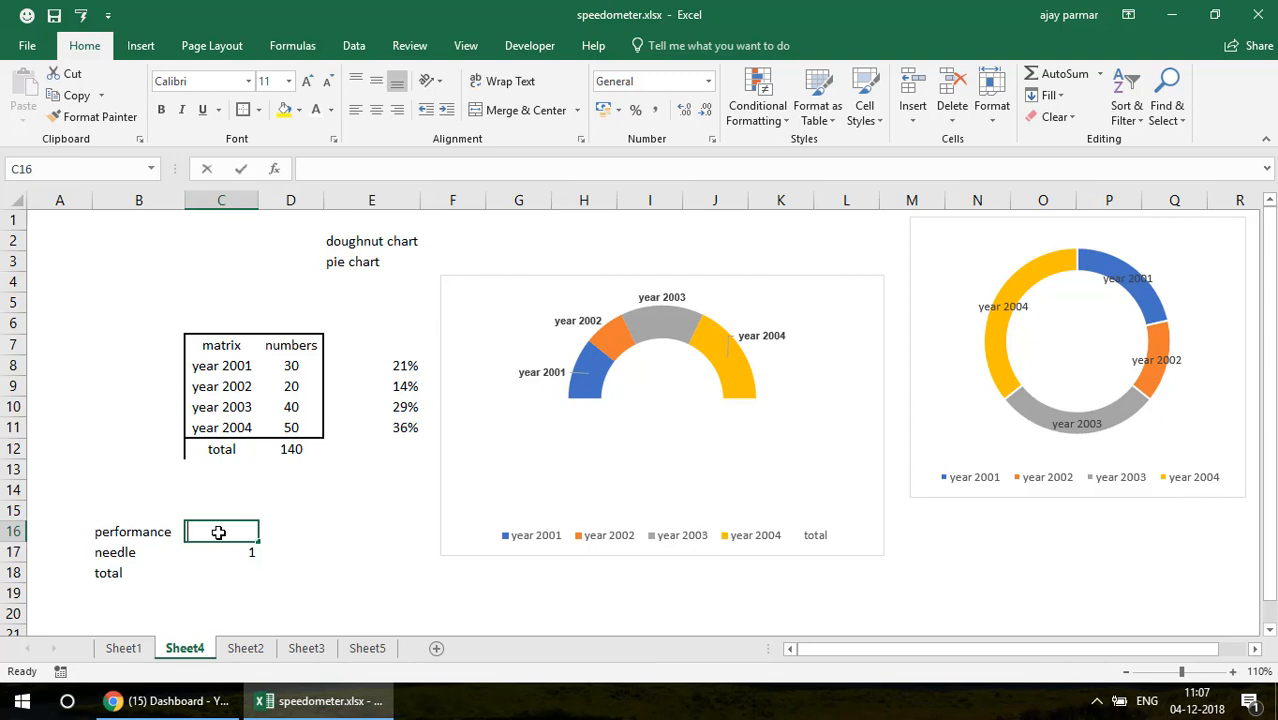
{"action": "type", "text": "50"}
{"action": "key", "text": "Return"}
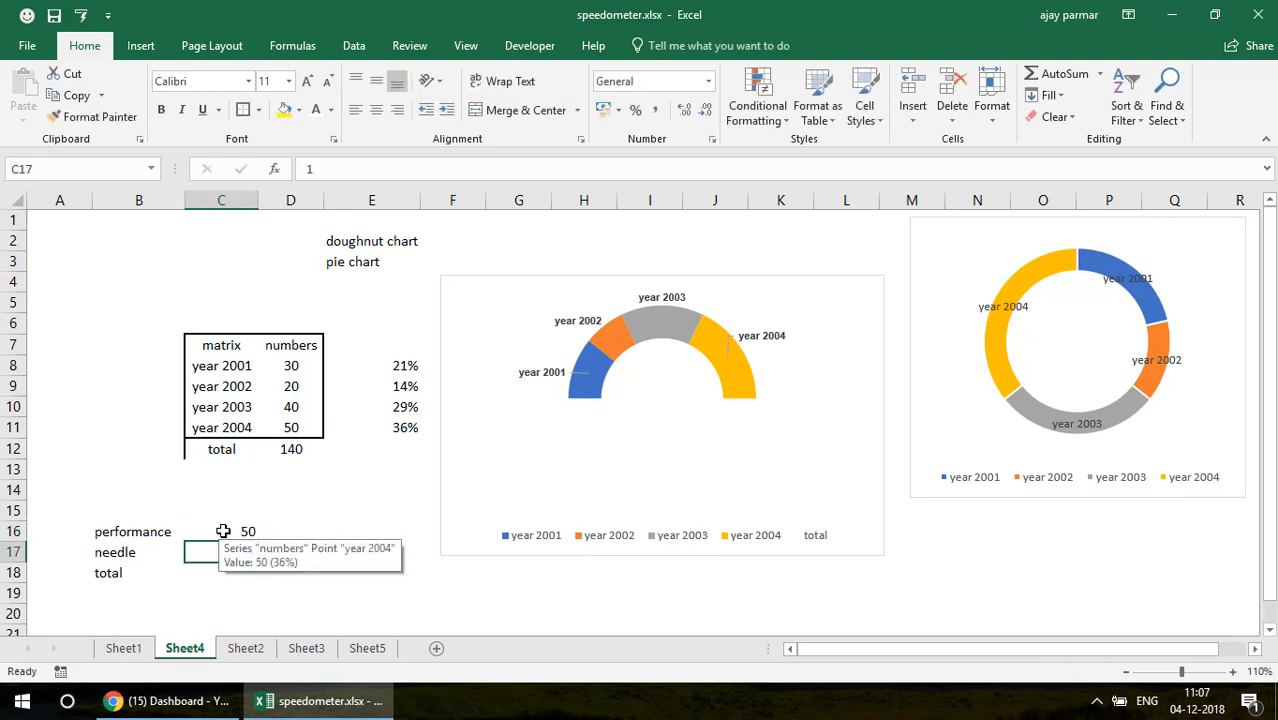
{"action": "left_click", "coordinate": [223, 531]}
{"action": "key", "text": "Left"}
{"action": "key", "text": "shift+Right"}
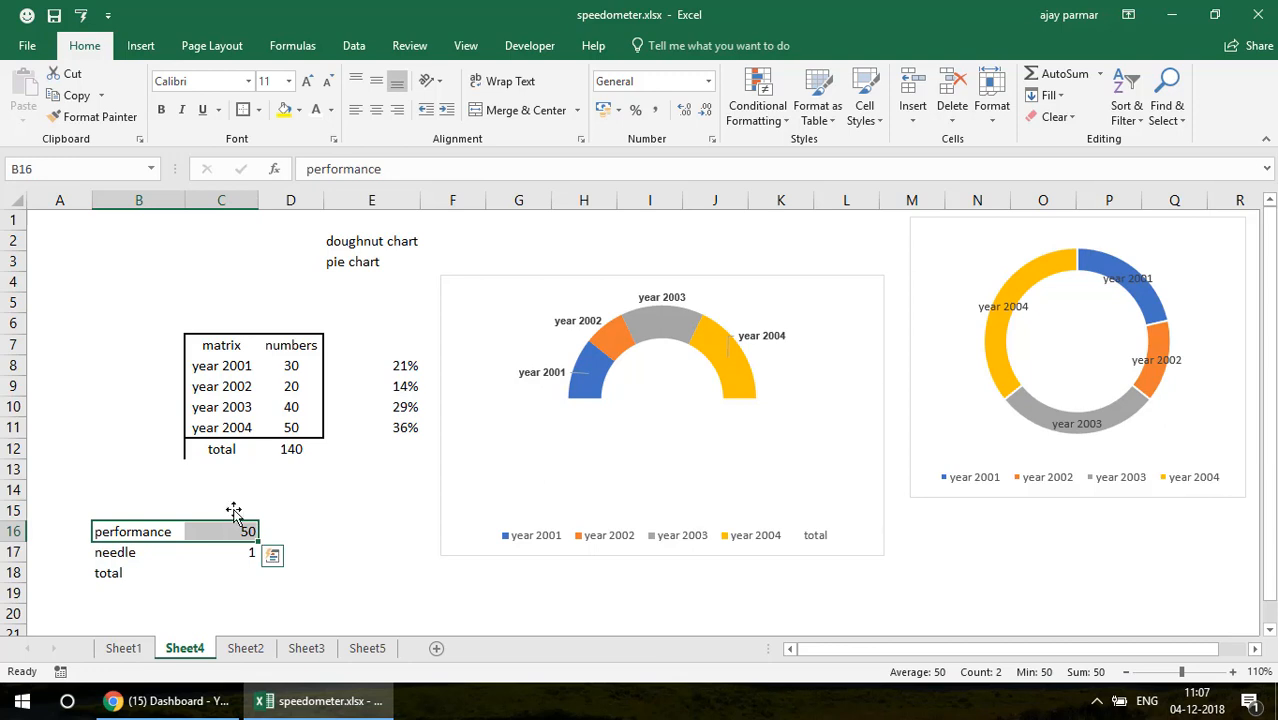
{"action": "left_click", "coordinate": [222, 345]}
{"action": "left_click", "coordinate": [291, 452], "text": "shift"}
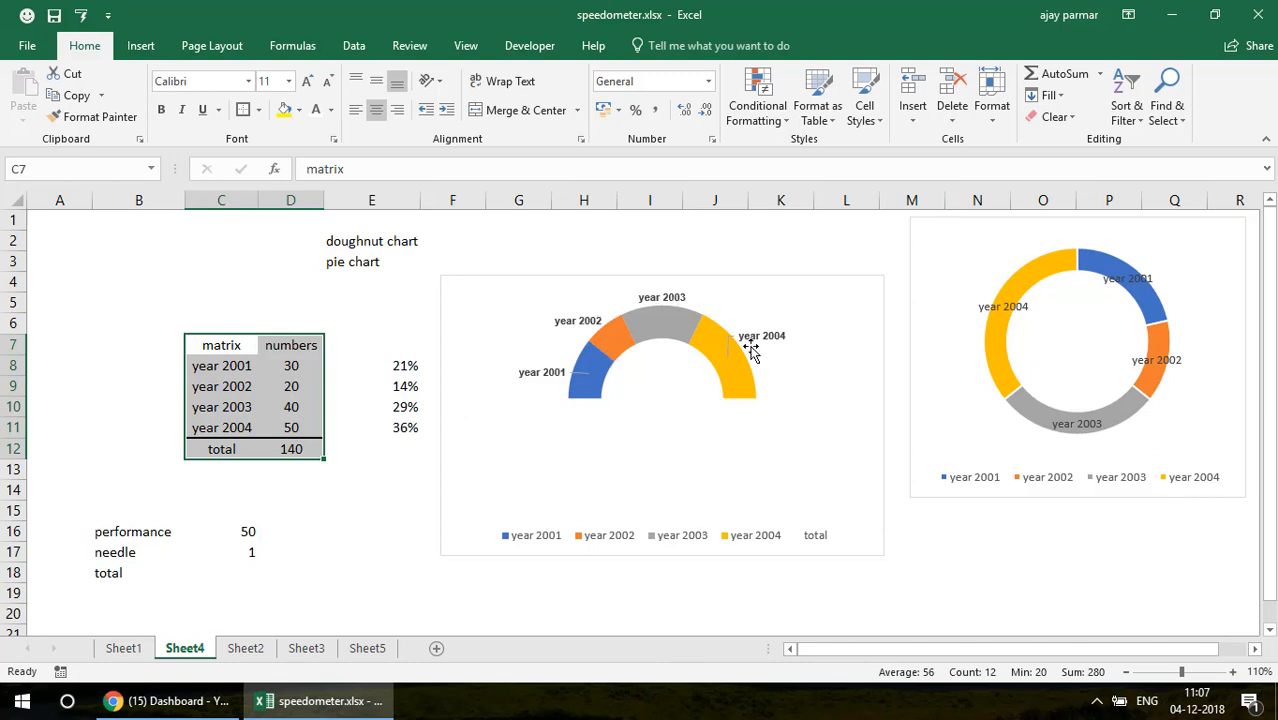
{"action": "left_click", "coordinate": [252, 525]}
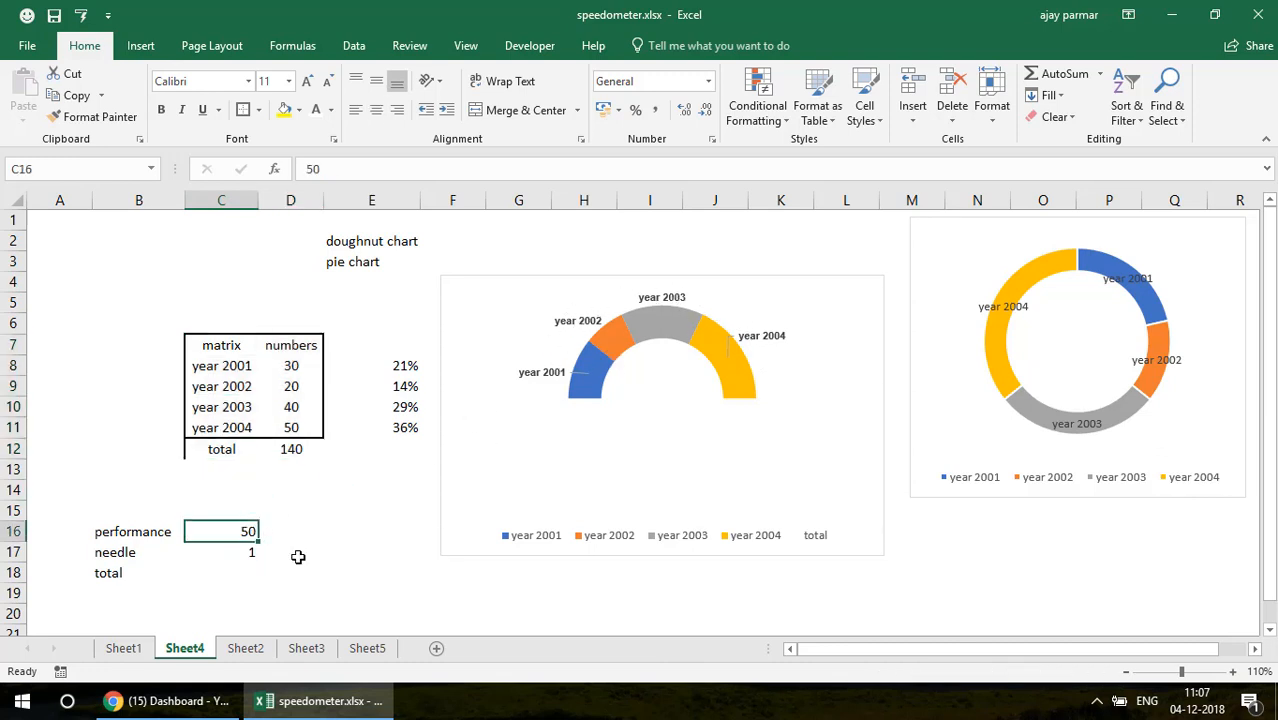
Step: Calculate the total in C18 with =SUM(D8:D12)-SUM(C16:C17) and check the combined sum of C16:C18
{"action": "key", "text": "Down"}
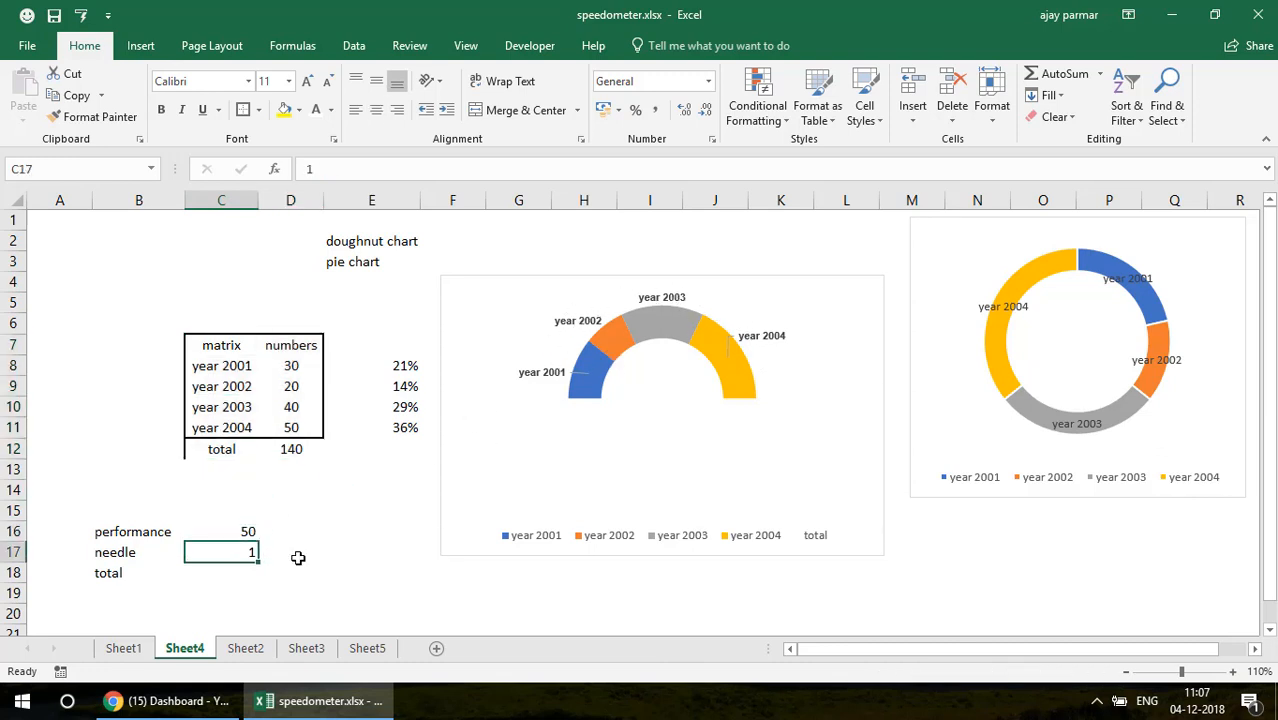
{"action": "key", "text": "Down"}
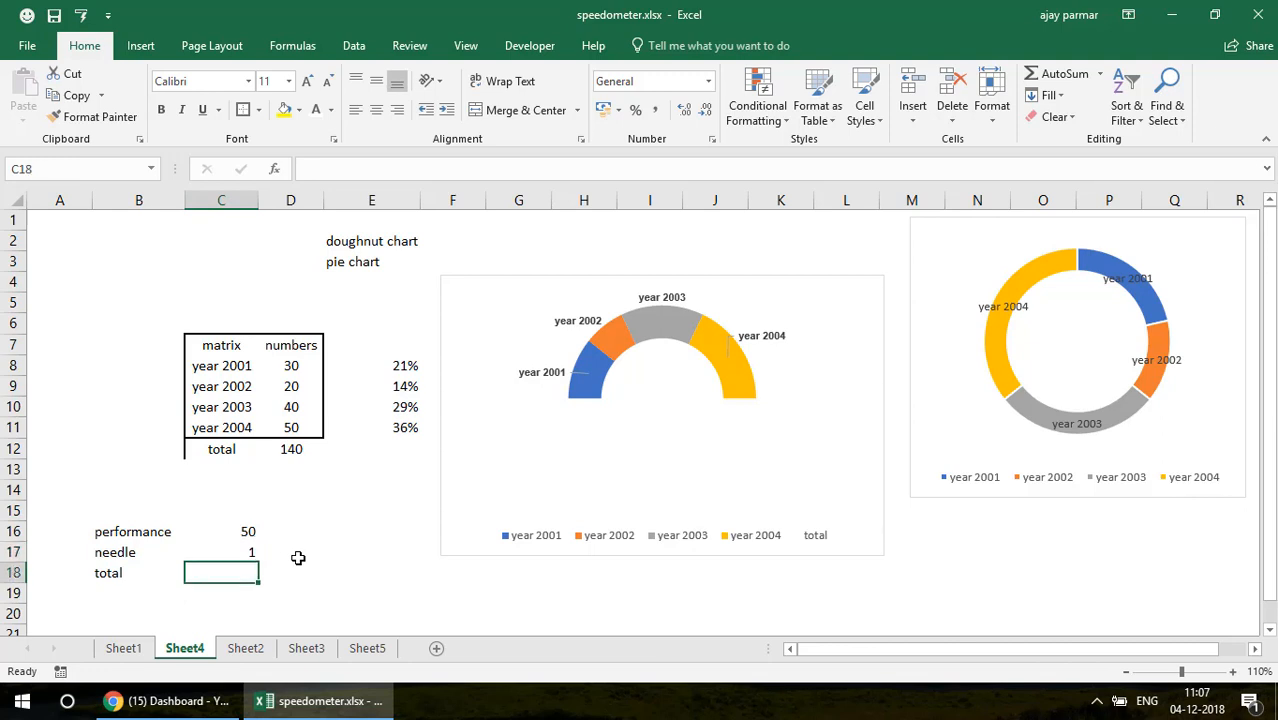
{"action": "type", "text": "="}
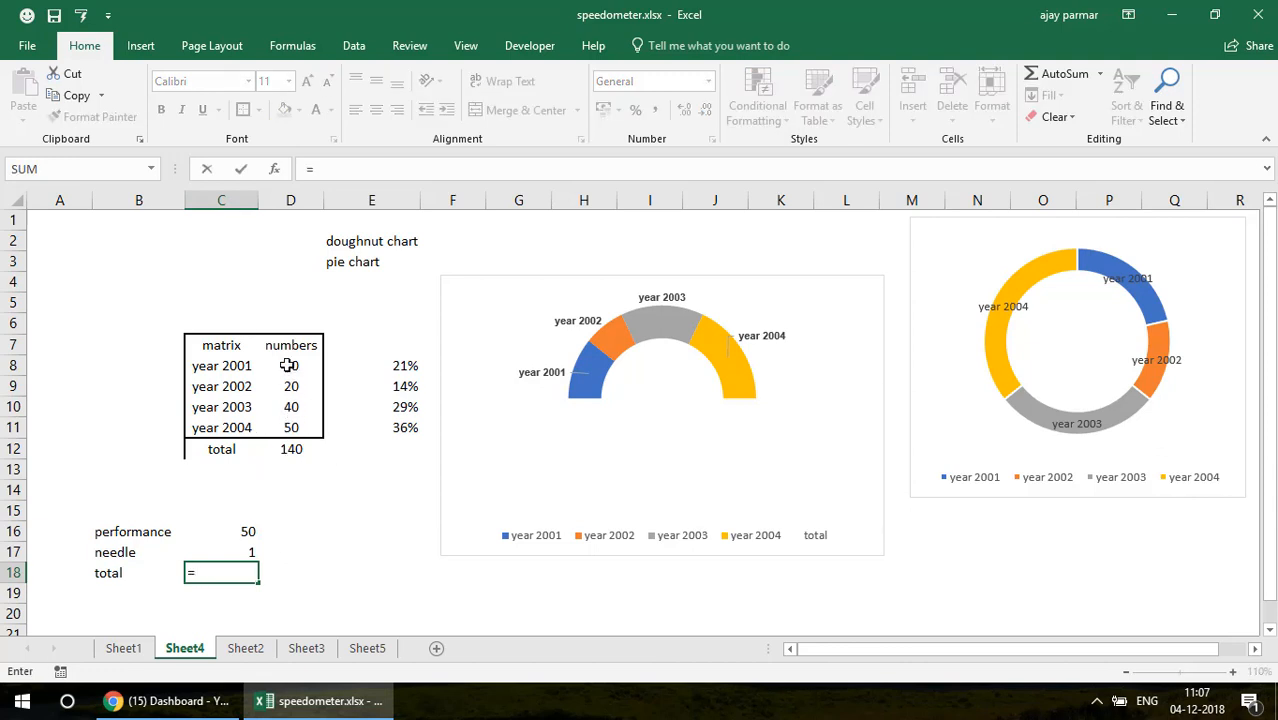
{"action": "type", "text": "sum("}
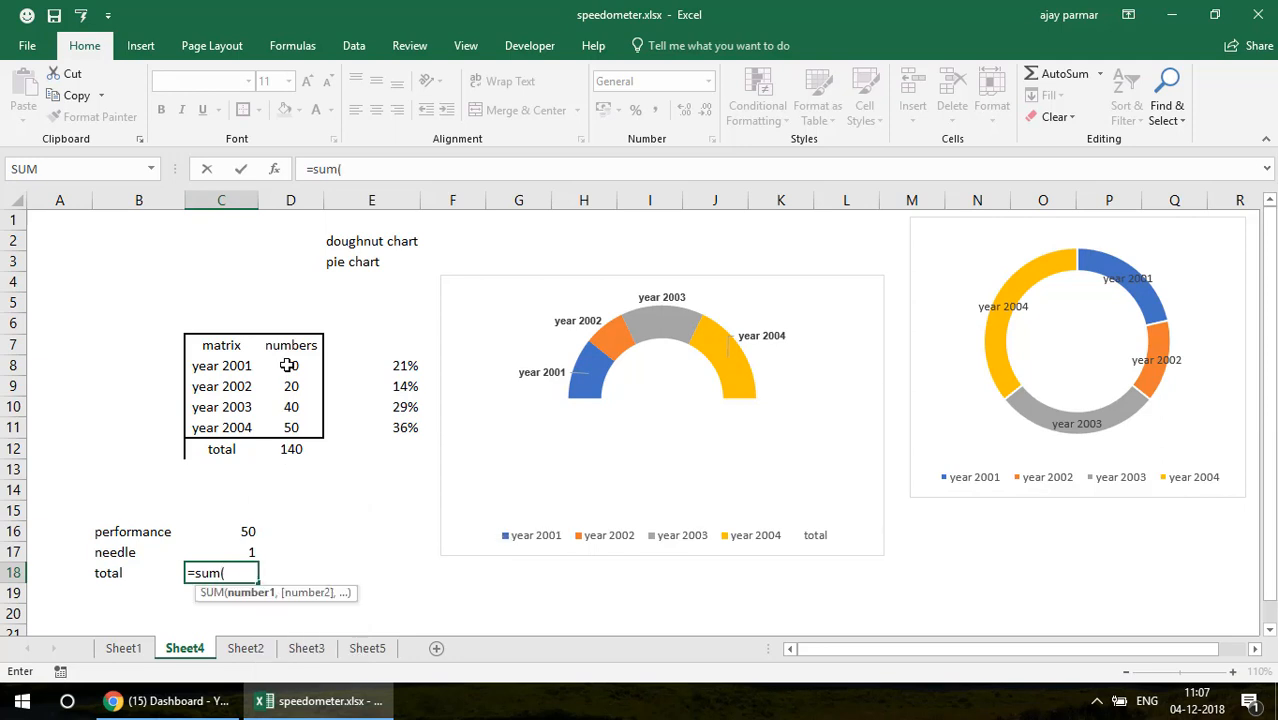
{"action": "left_click_drag", "start_coordinate": [287, 366], "coordinate": [300, 449]}
{"action": "type", "text": ")"}
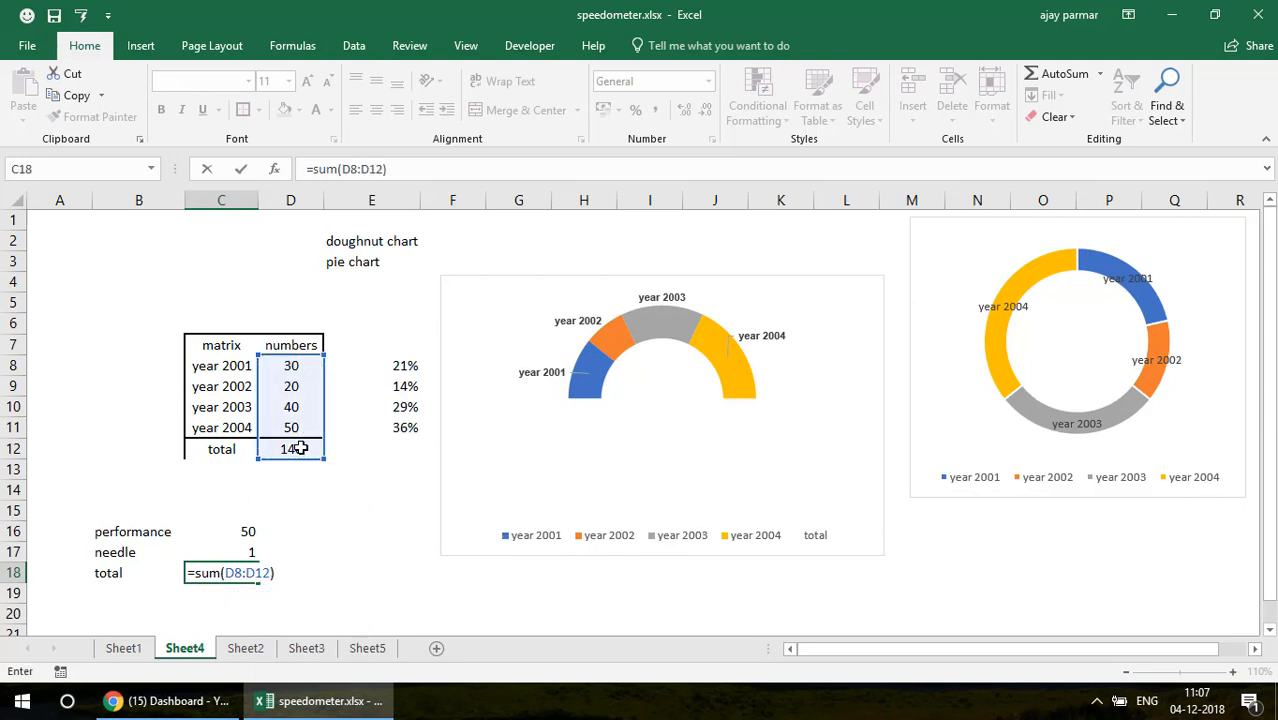
{"action": "type", "text": "-sum("}
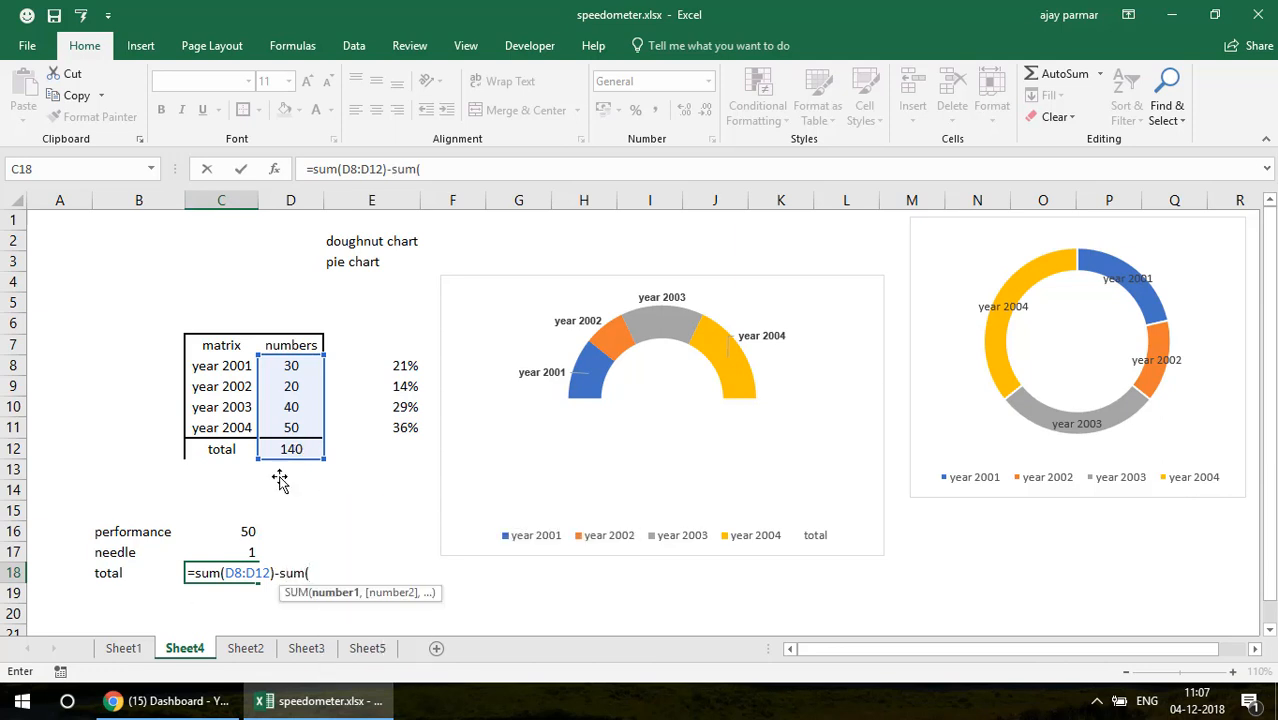
{"action": "left_click_drag", "start_coordinate": [248, 531], "coordinate": [247, 535]}
{"action": "key", "text": "Return"}
{"action": "key", "text": "Up"}
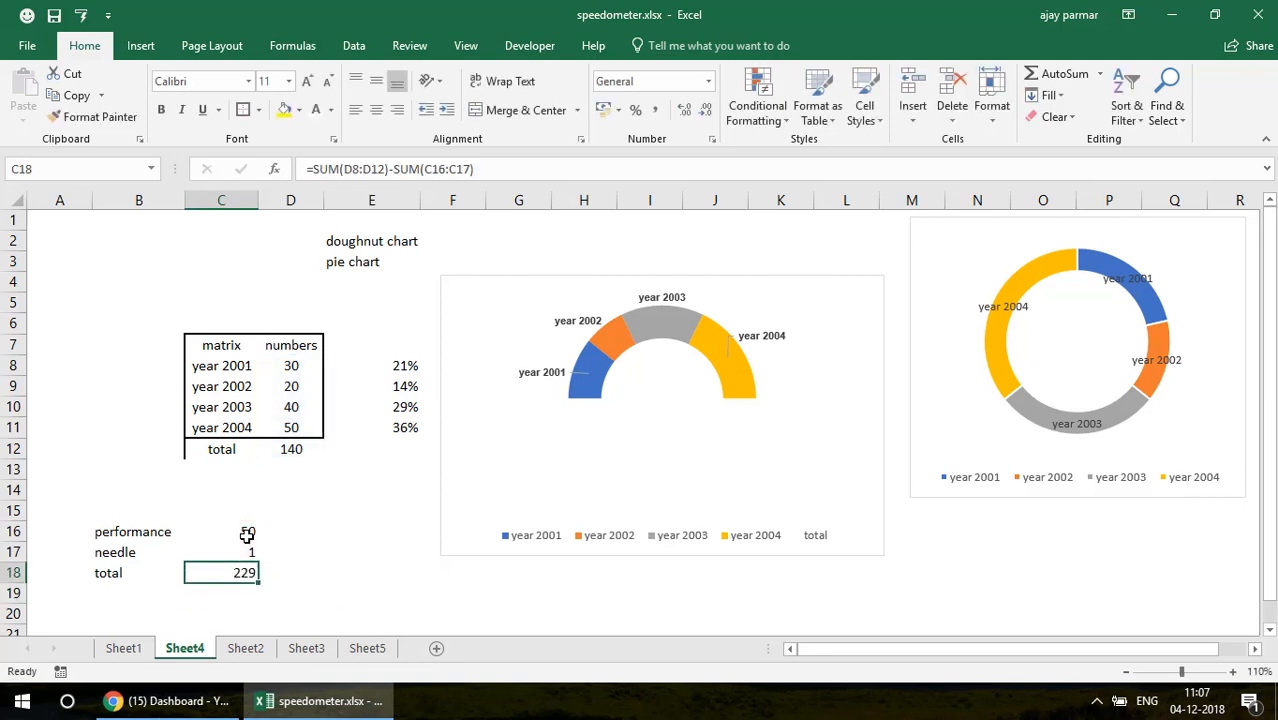
{"action": "left_click", "coordinate": [247, 535], "text": "shift"}
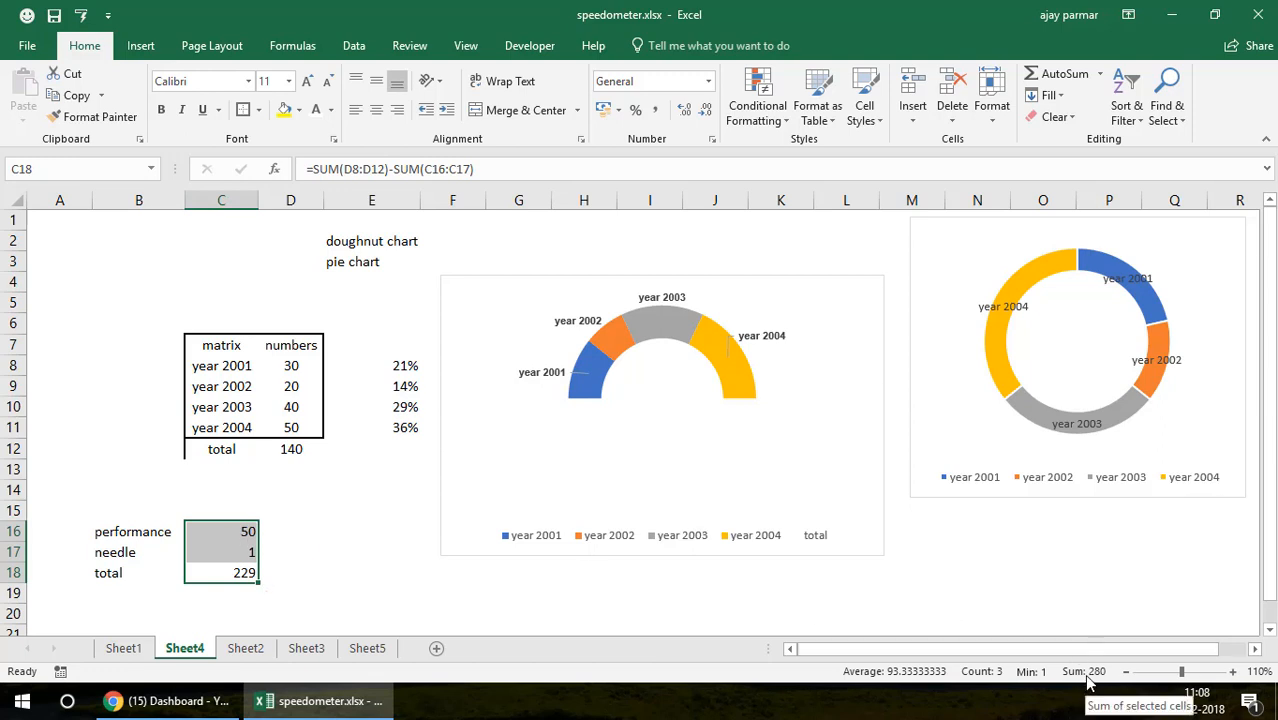
{"action": "left_click", "coordinate": [291, 449]}
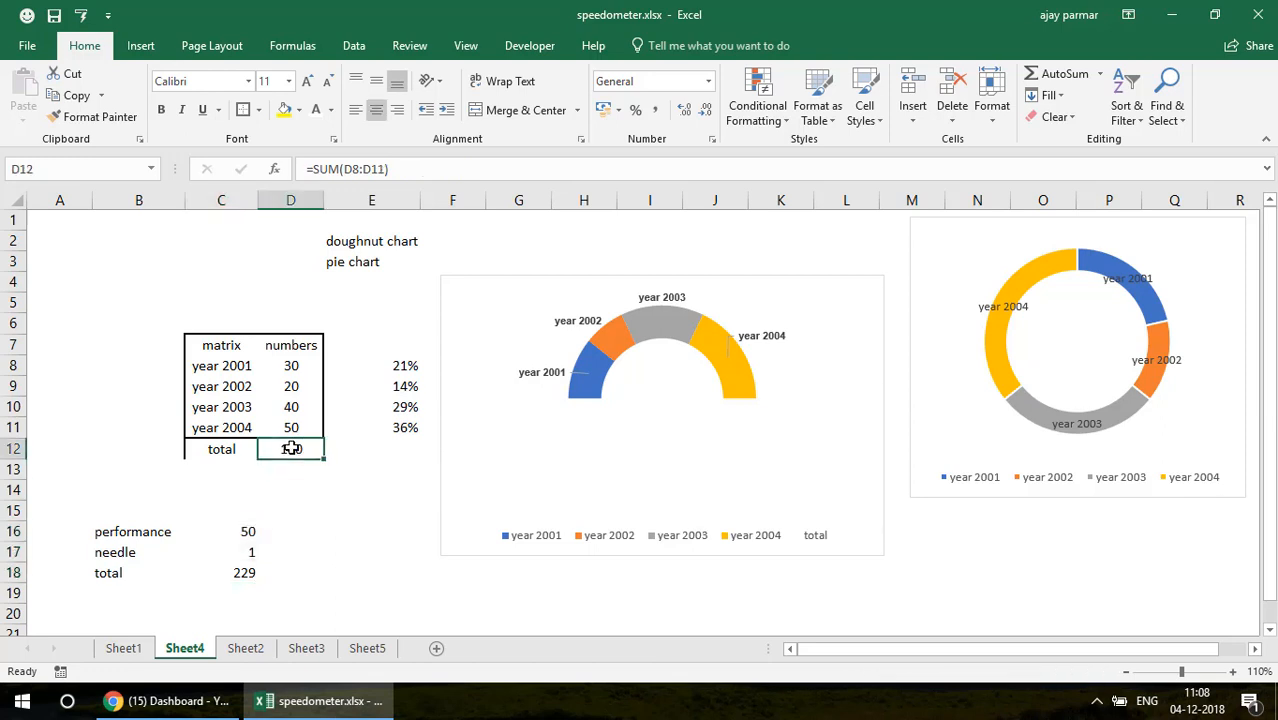
Step: Insert a 2-D pie chart from the performance, needle and total data in B16:C18
{"action": "left_click", "coordinate": [133, 527]}
{"action": "left_click", "coordinate": [236, 567], "text": "shift"}
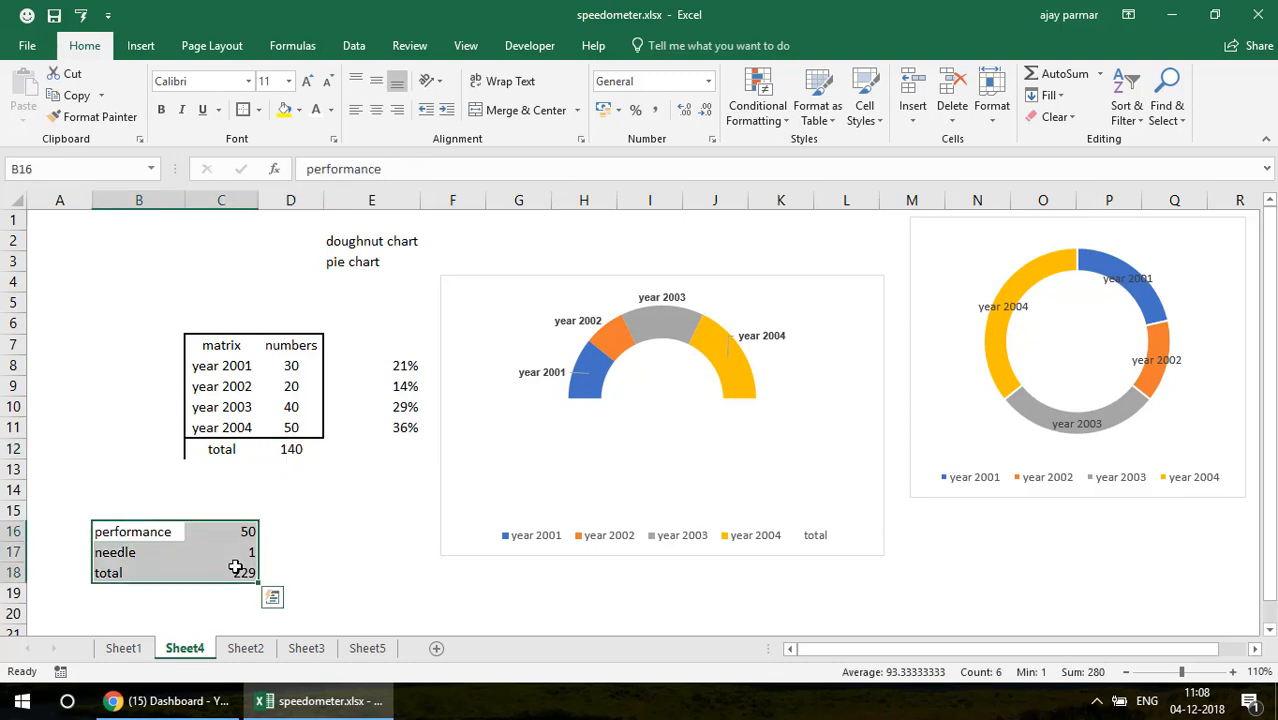
{"action": "left_click", "coordinate": [139, 48]}
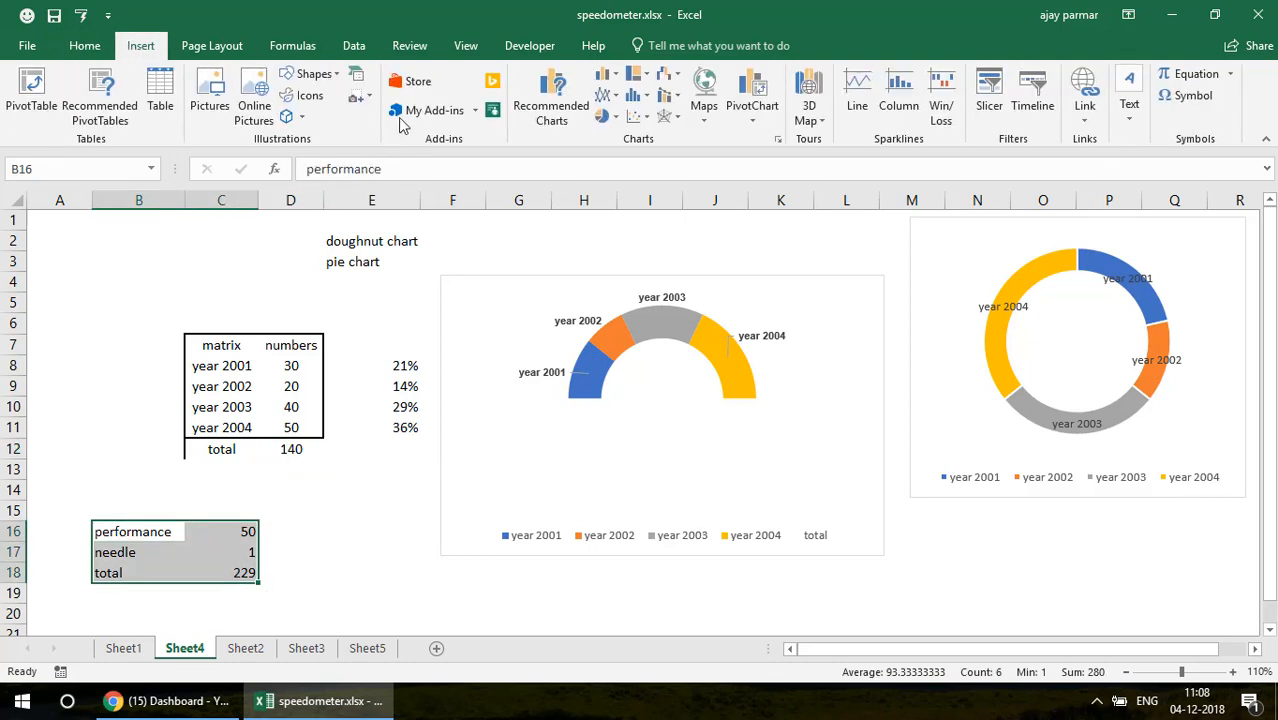
{"action": "left_click", "coordinate": [618, 118]}
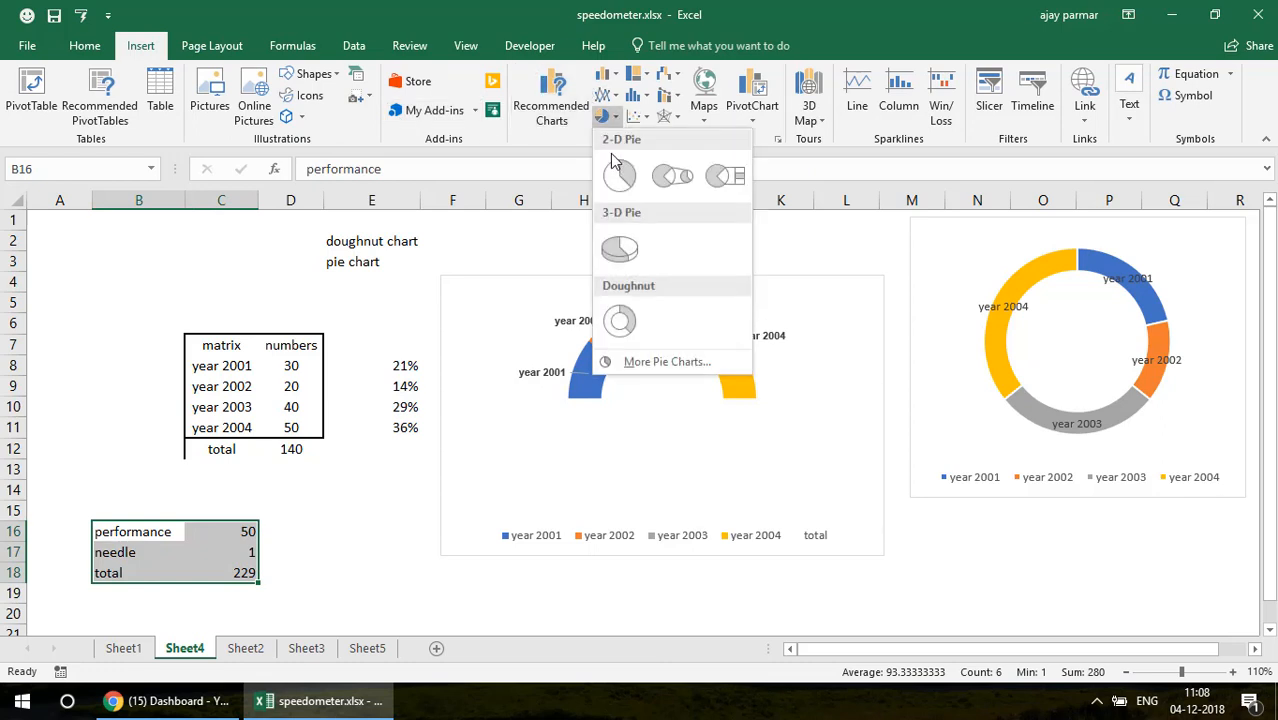
{"action": "left_click", "coordinate": [621, 172]}
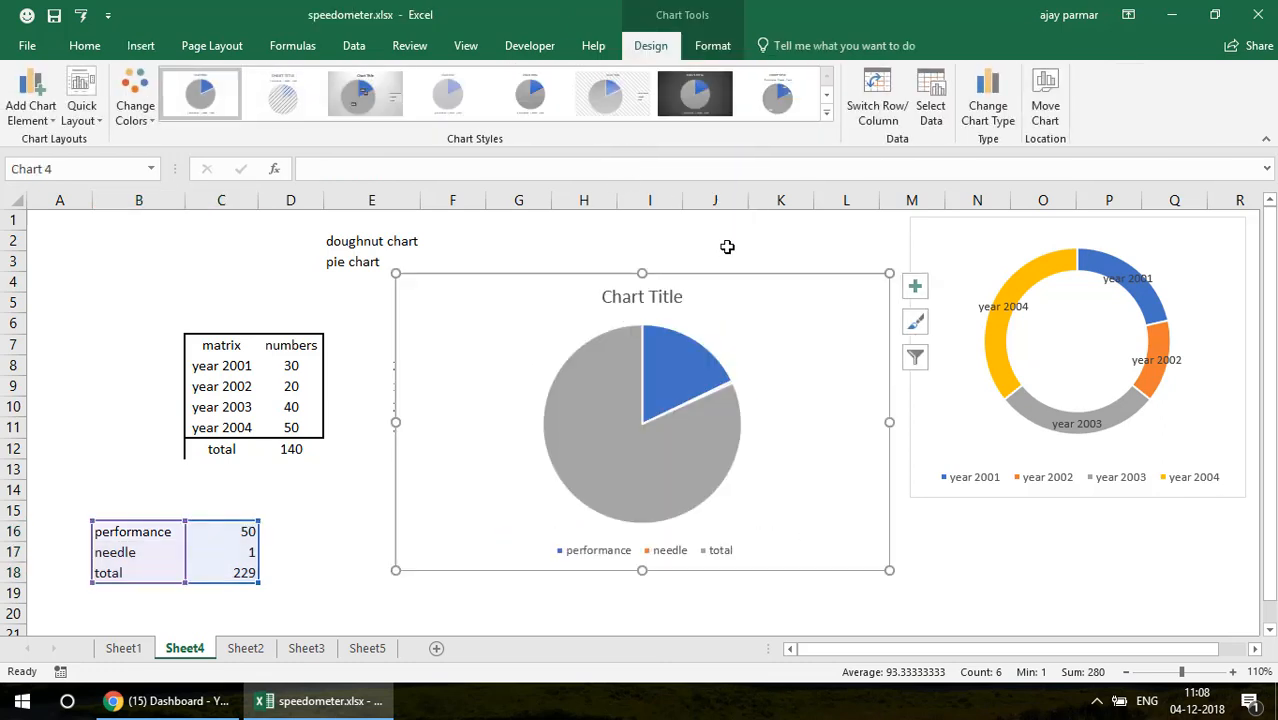
Step: Move the new pie chart off the half-doughnut chart, over the full doughnut chart beside it, and select its data series
{"action": "left_click_drag", "start_coordinate": [742, 327], "coordinate": [827, 291]}
{"action": "left_click_drag", "start_coordinate": [807, 442], "coordinate": [1218, 414]}
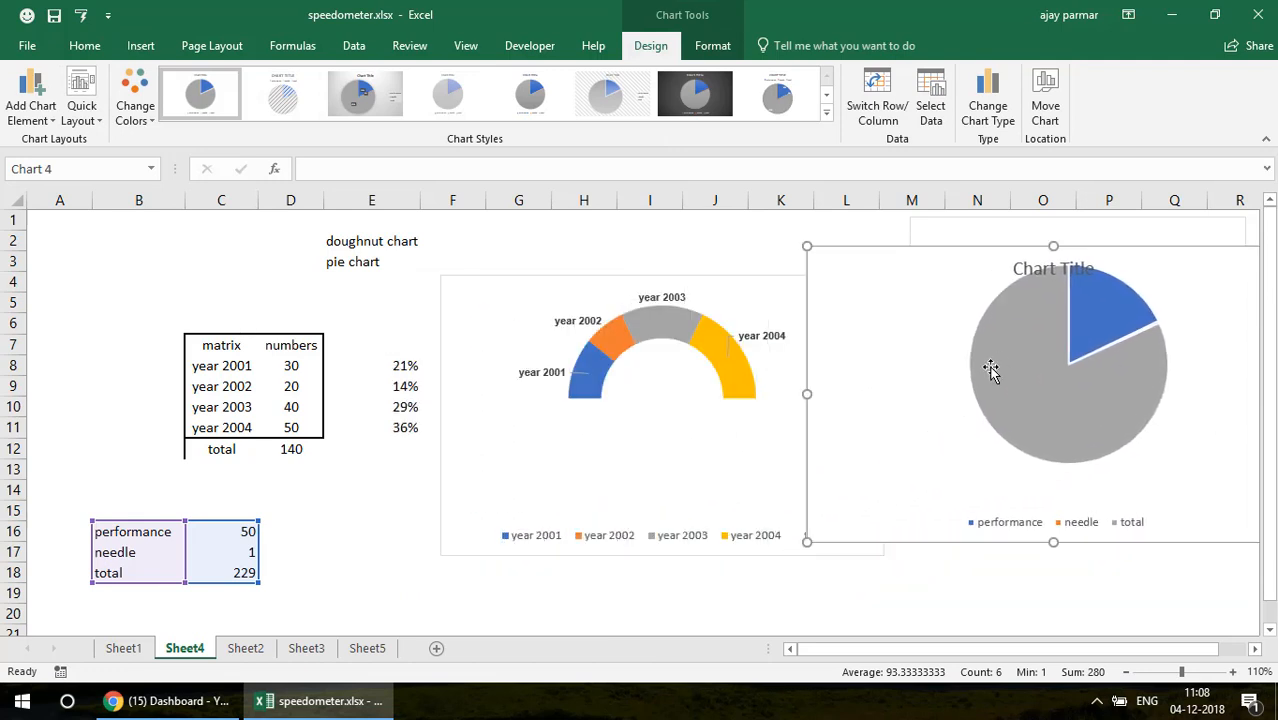
{"action": "left_click", "coordinate": [1018, 290]}
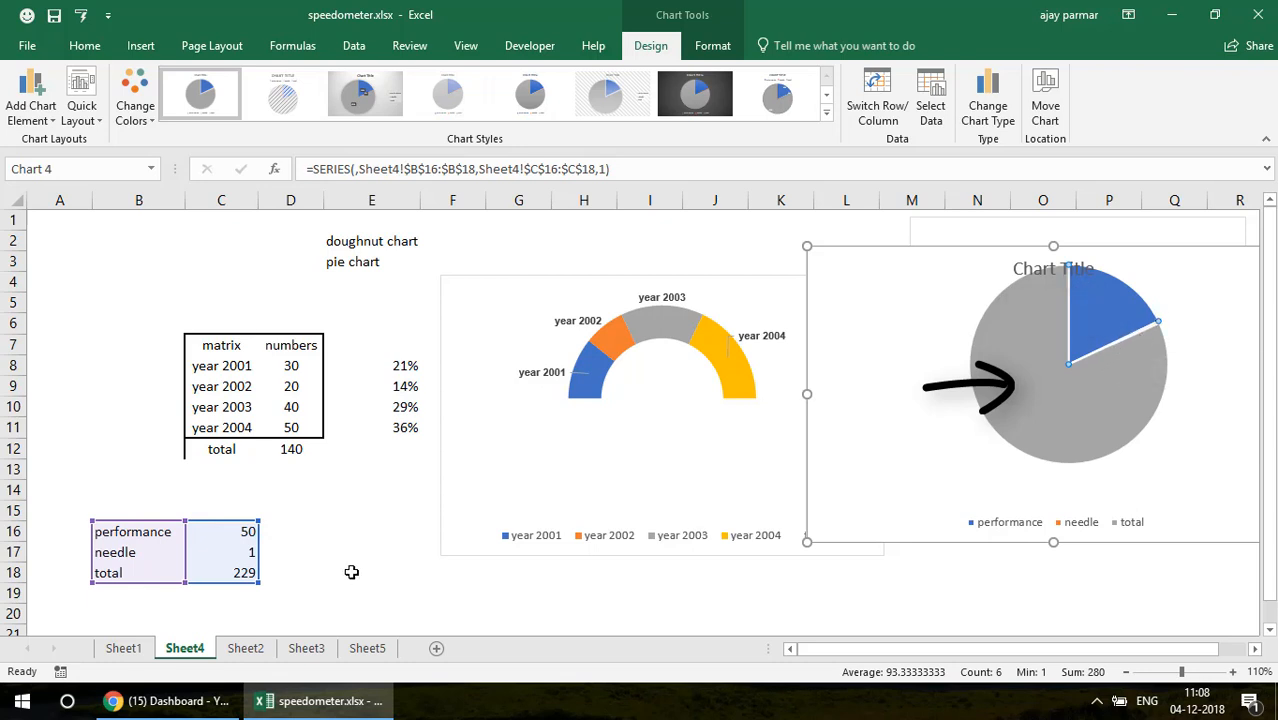
Step: Set the needle value in C17 to 10 and delete the pie chart's title
{"action": "left_click", "coordinate": [246, 553]}
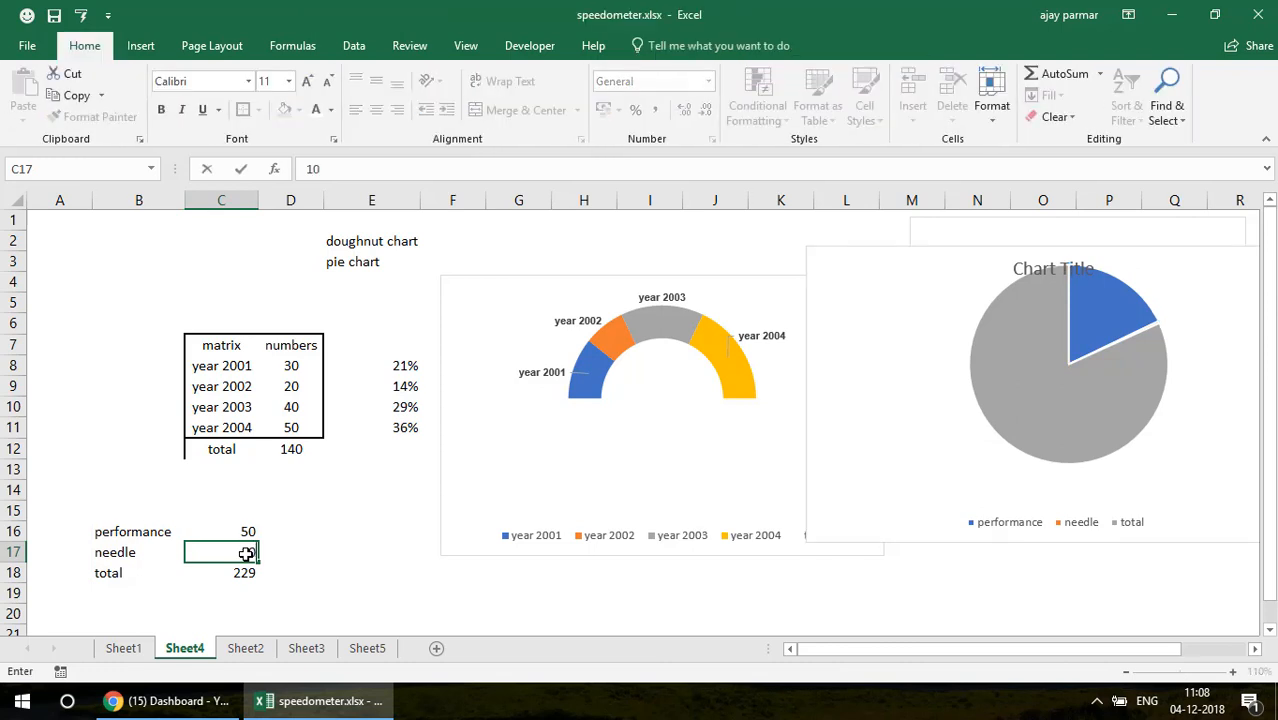
{"action": "type", "text": "10"}
{"action": "key", "text": "Return"}
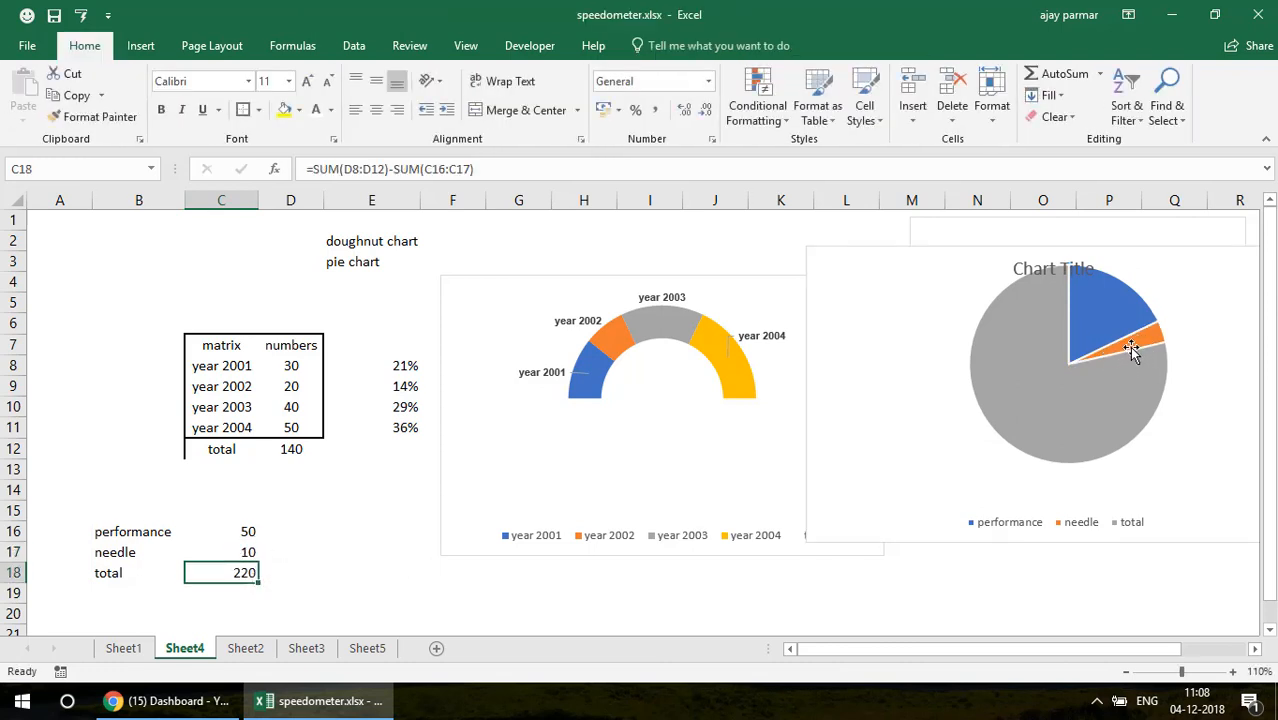
{"action": "left_click", "coordinate": [1043, 272]}
{"action": "key", "text": "Delete"}
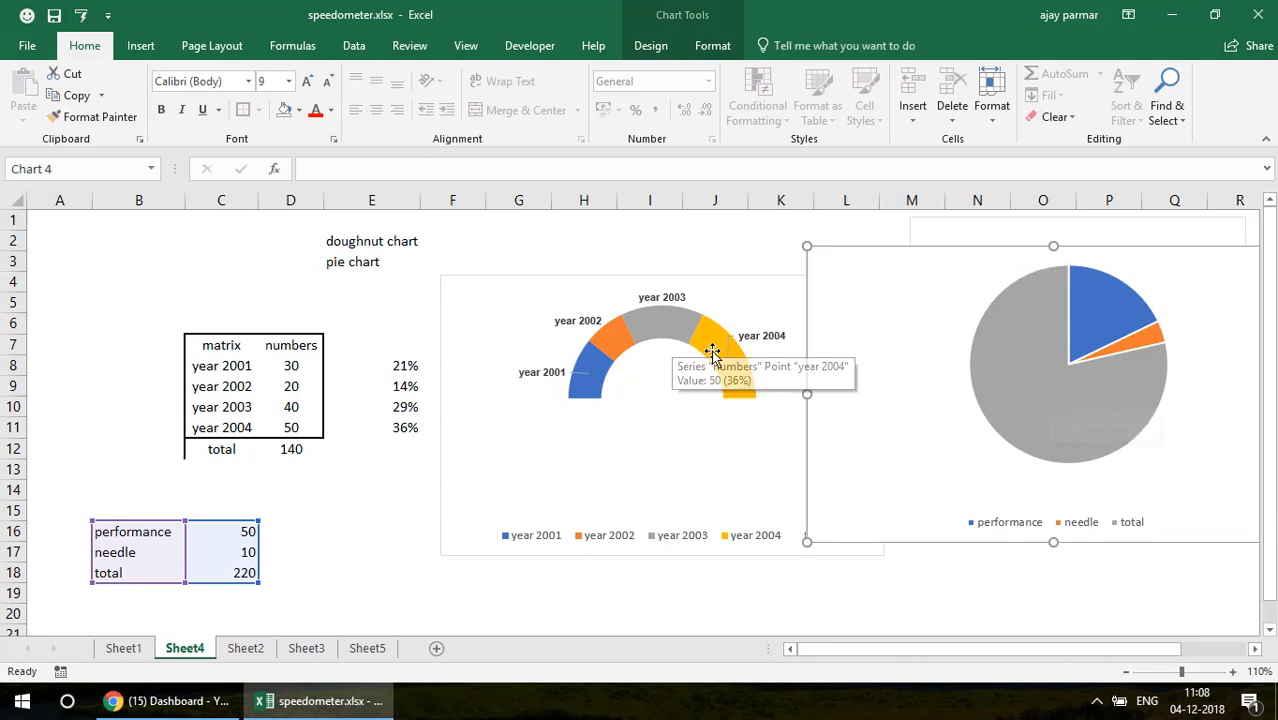
Step: Examine how the pie chart slices relate to the half-doughnut chart, the numbers in D8:D12 and the values in C16:C18
{"action": "left_click", "coordinate": [1041, 357]}
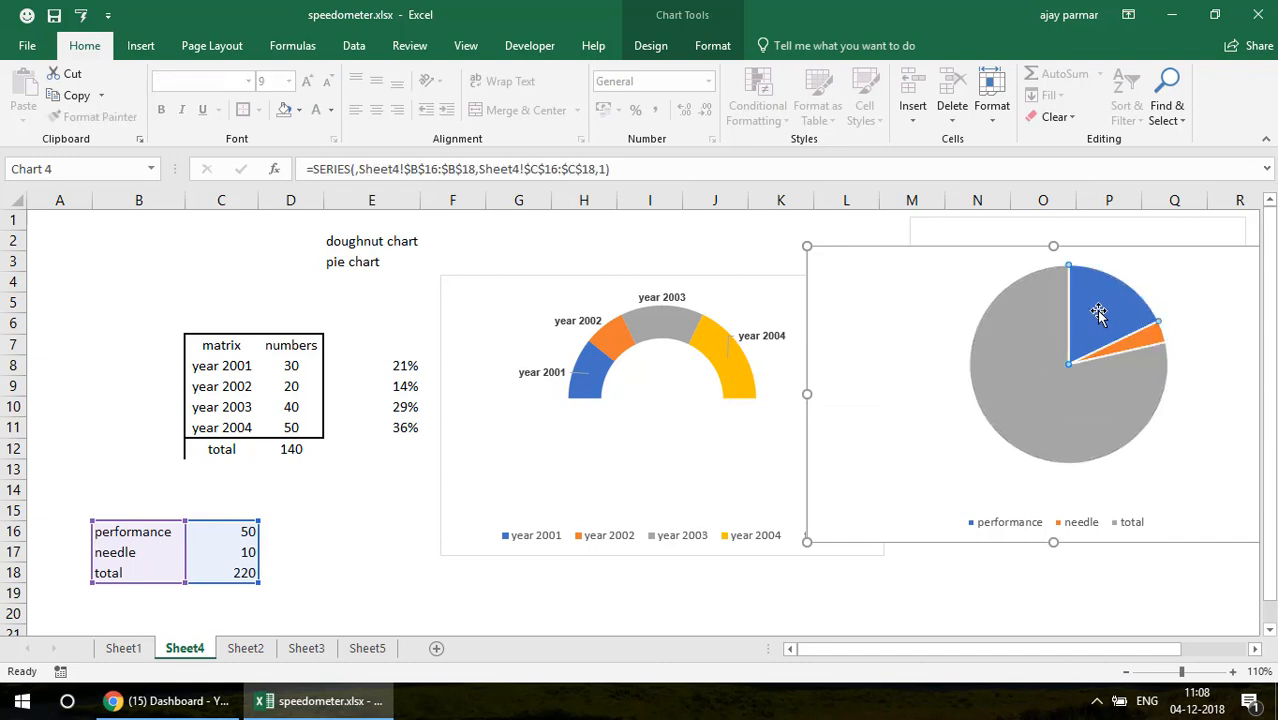
{"action": "left_click", "coordinate": [1146, 340]}
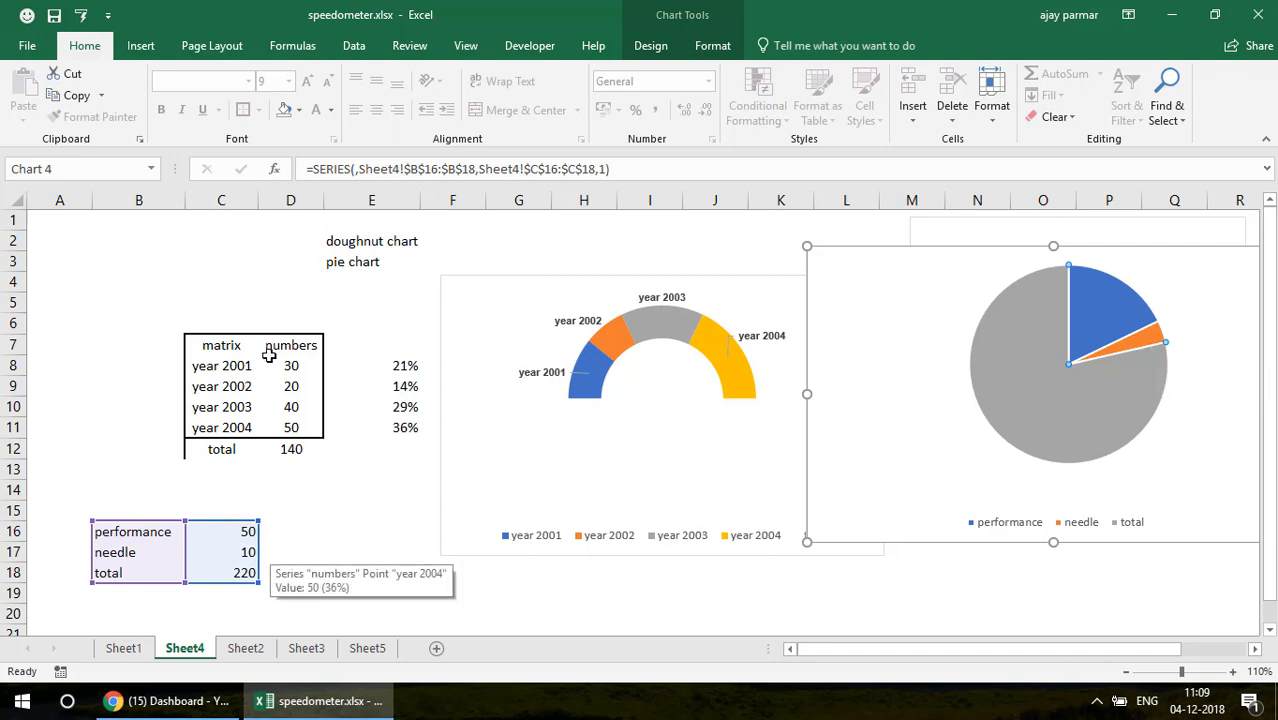
{"action": "left_click_drag", "start_coordinate": [291, 365], "coordinate": [291, 449]}
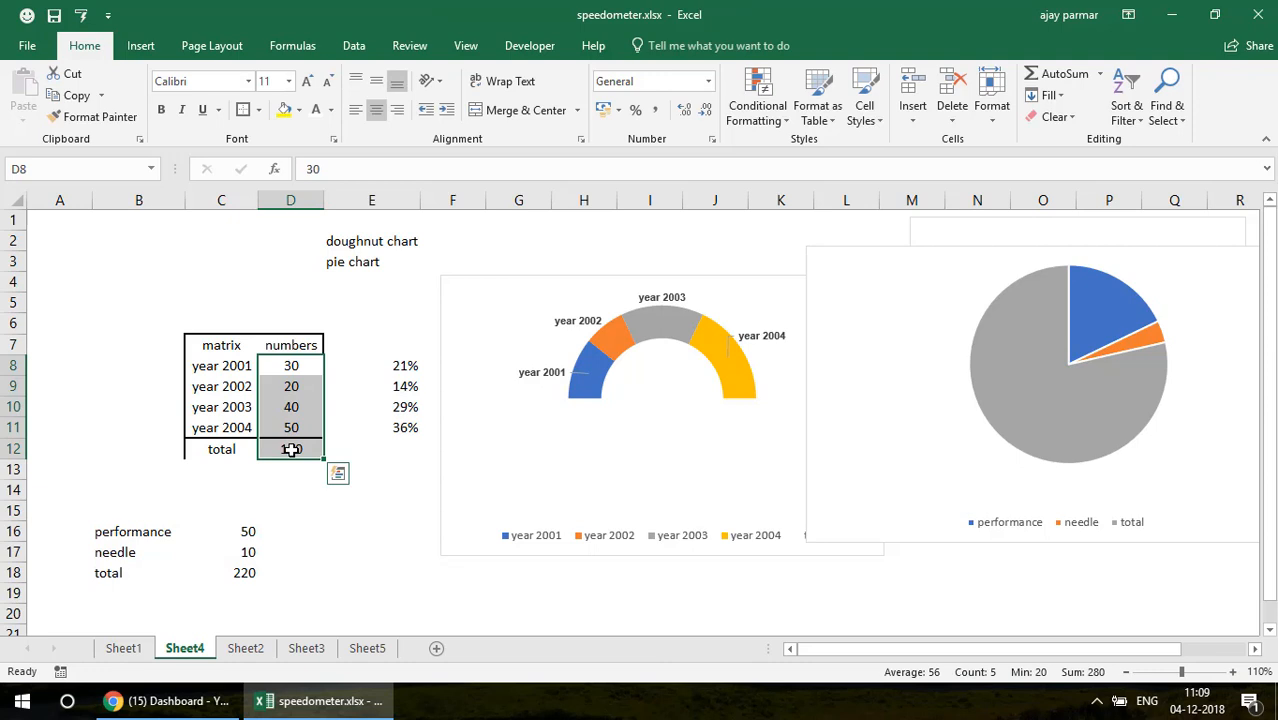
{"action": "left_click", "coordinate": [606, 425]}
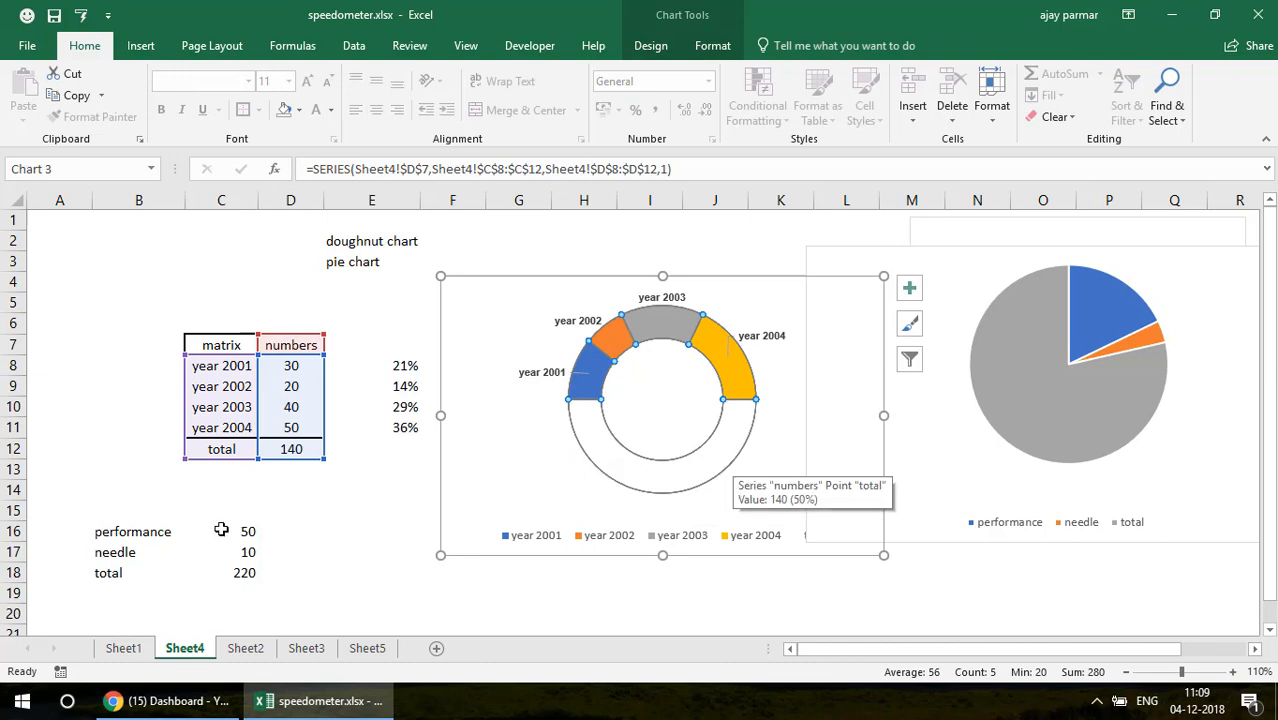
{"action": "left_click_drag", "start_coordinate": [245, 530], "coordinate": [243, 552]}
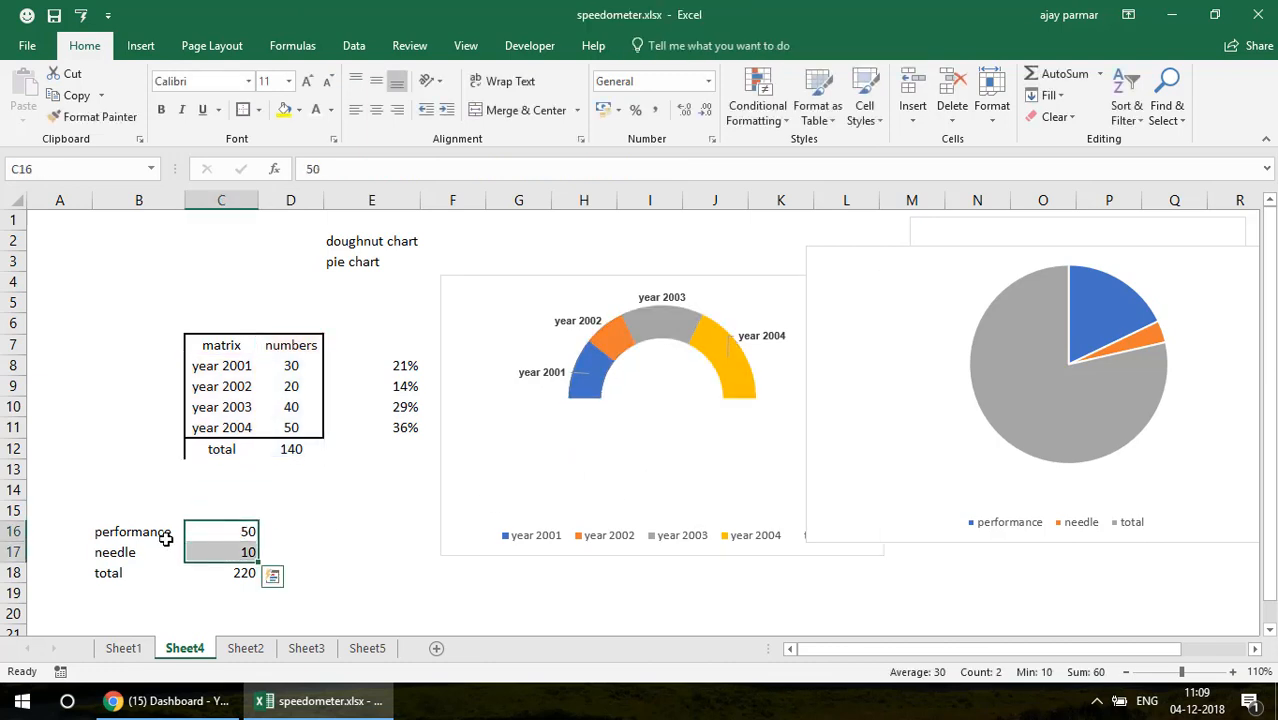
{"action": "left_click", "coordinate": [242, 586]}
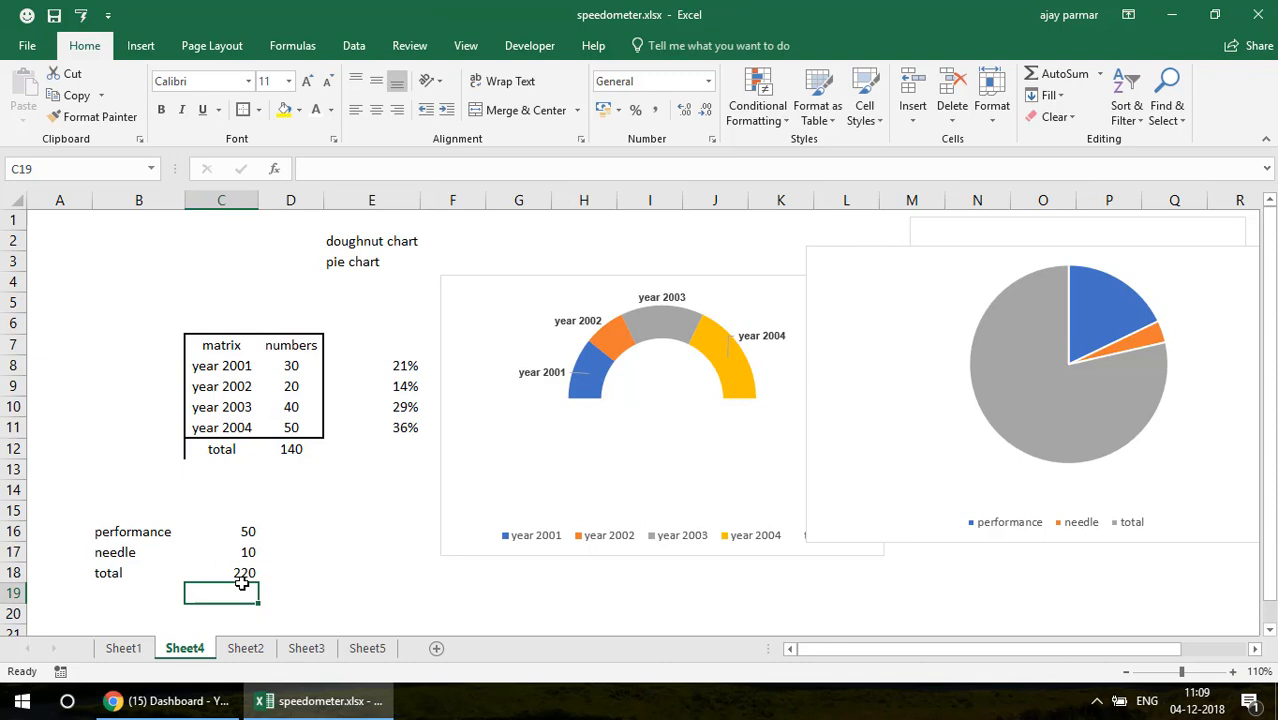
{"action": "left_click", "coordinate": [243, 574]}
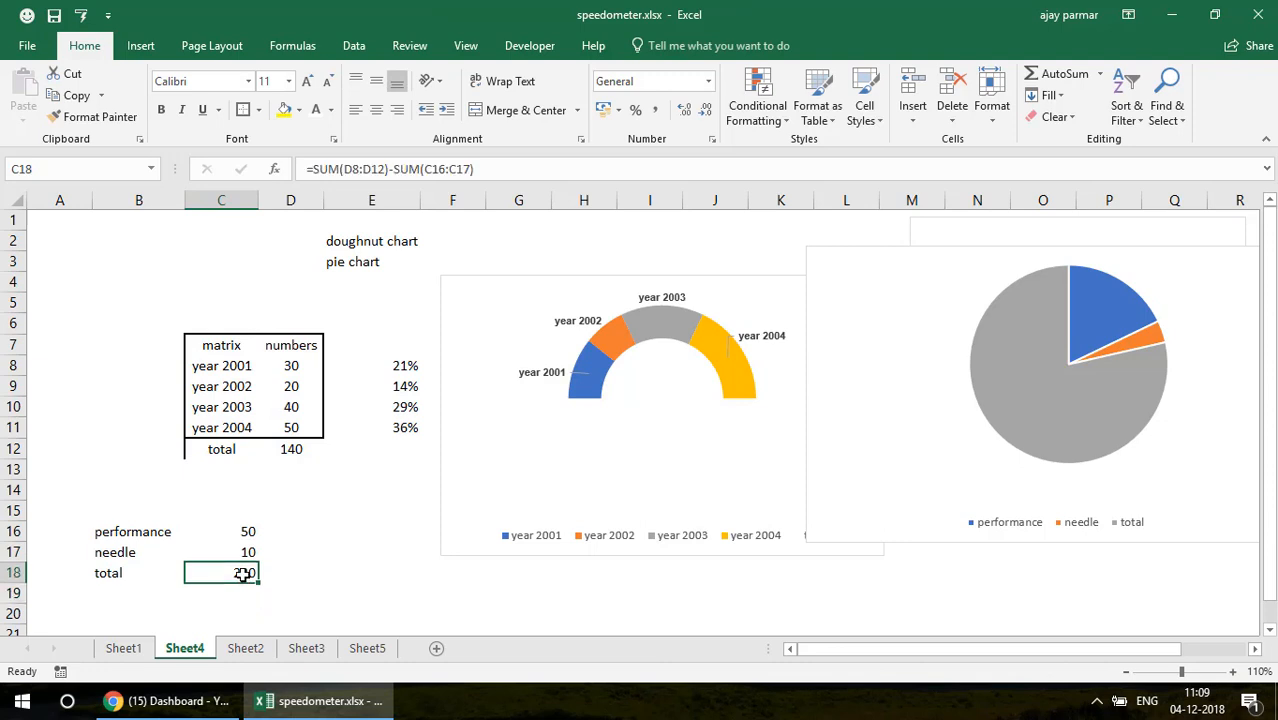
{"action": "left_click", "coordinate": [1045, 365]}
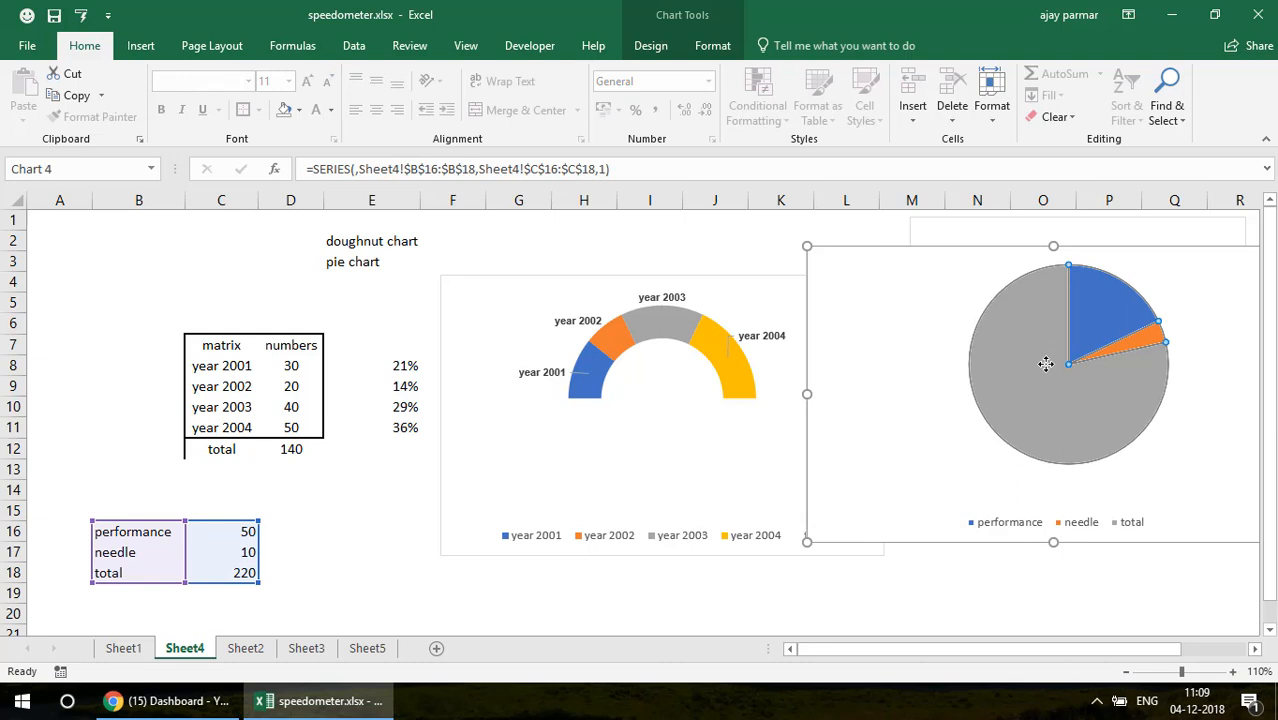
{"action": "left_click", "coordinate": [1090, 325]}
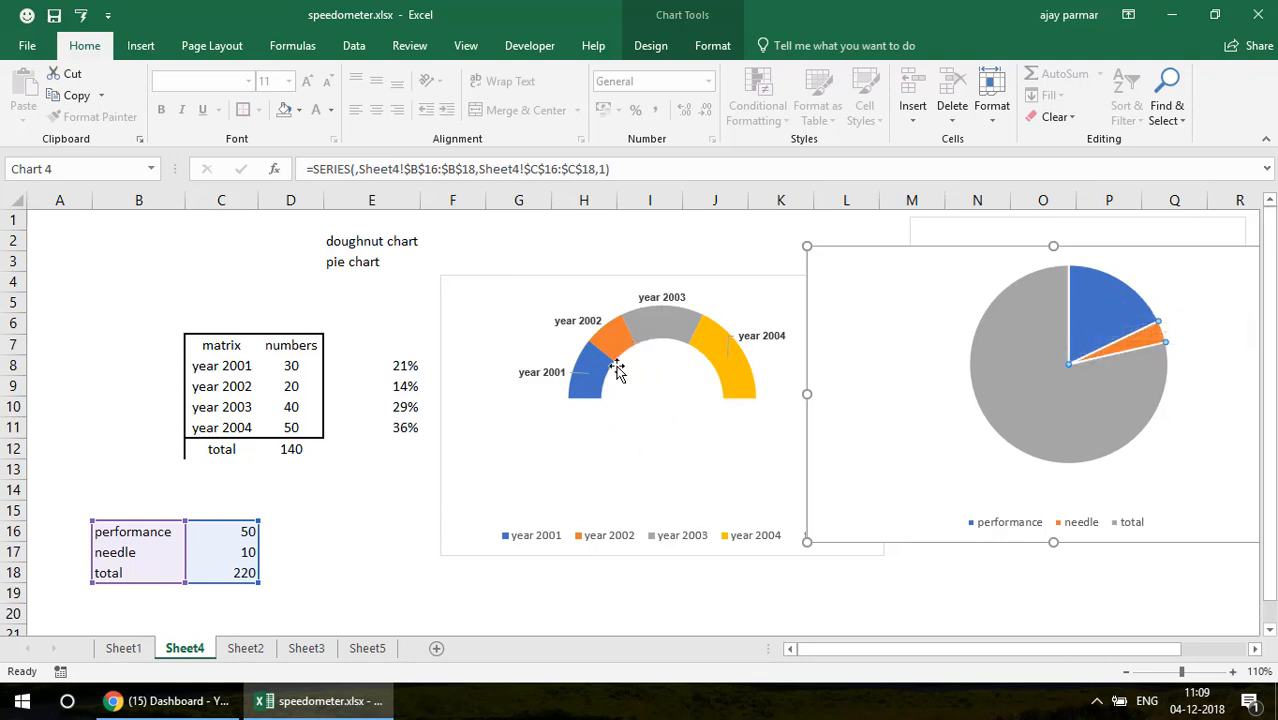
{"action": "left_click", "coordinate": [1096, 324]}
Step: Set the needle value in C17 to 1
{"action": "left_click", "coordinate": [141, 540]}
{"action": "key", "text": "Up"}
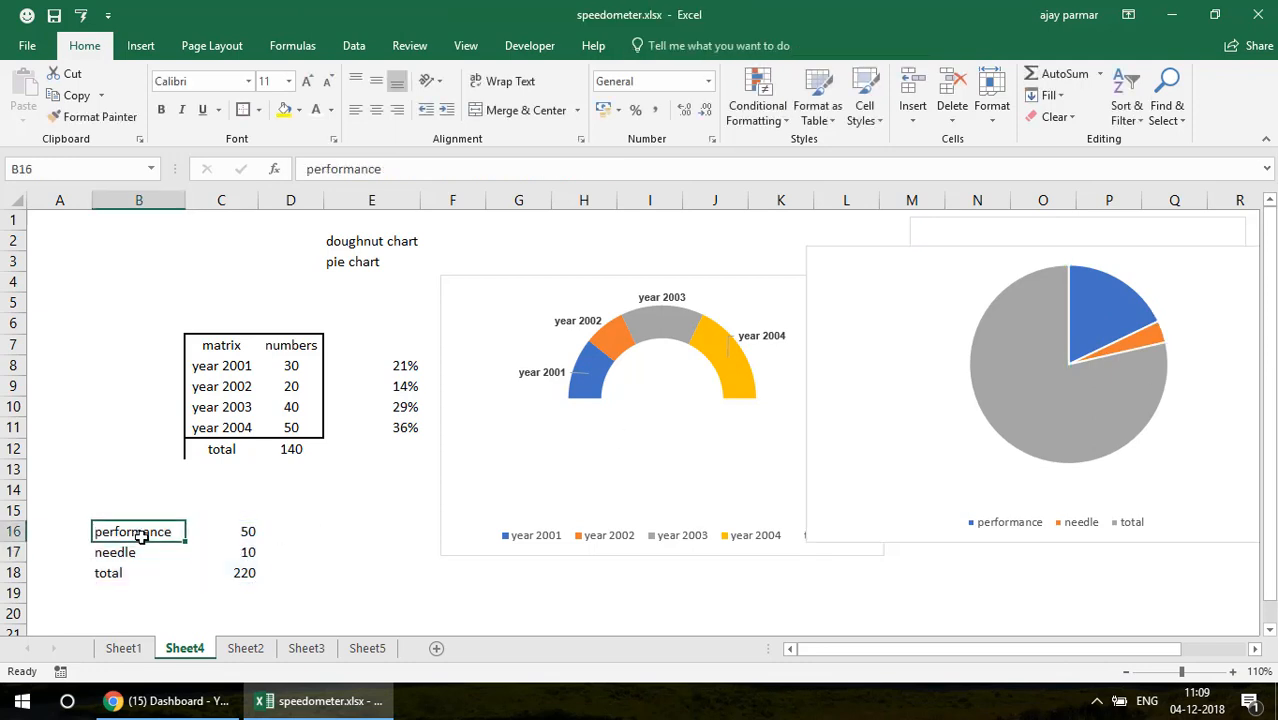
{"action": "key", "text": "Down"}
{"action": "key", "text": "Right"}
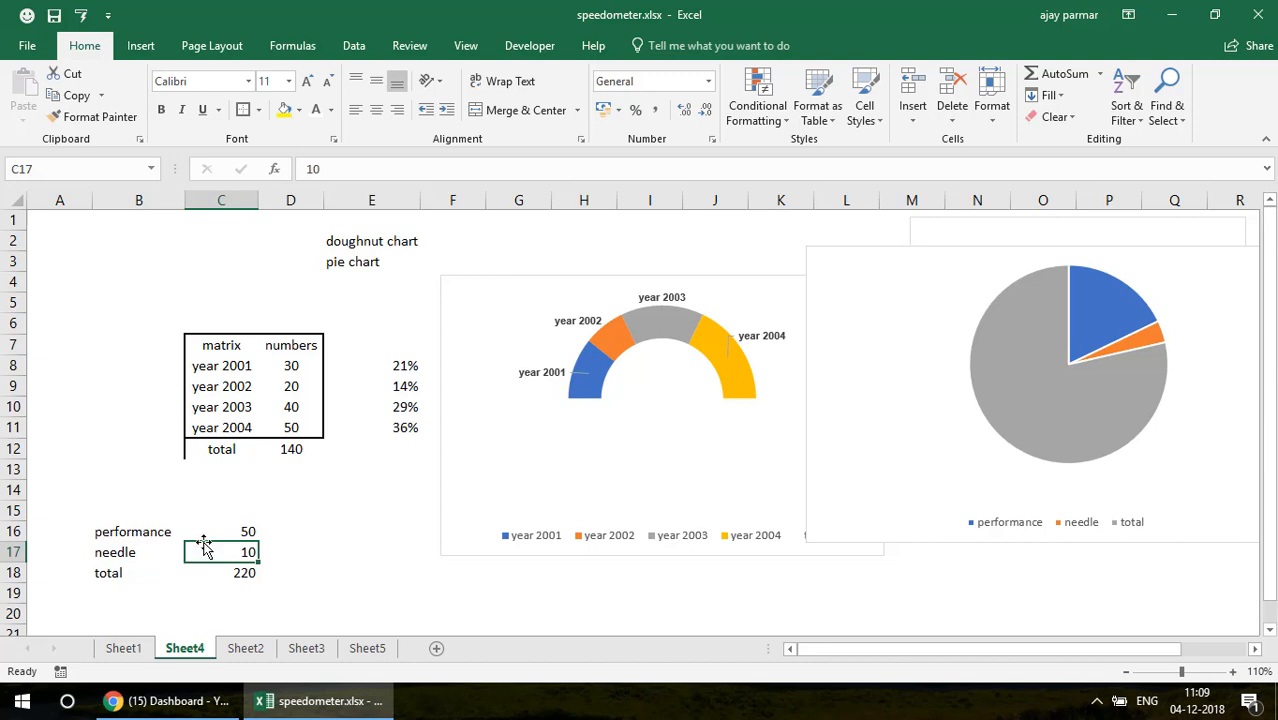
{"action": "type", "text": "1"}
{"action": "key", "text": "Return"}
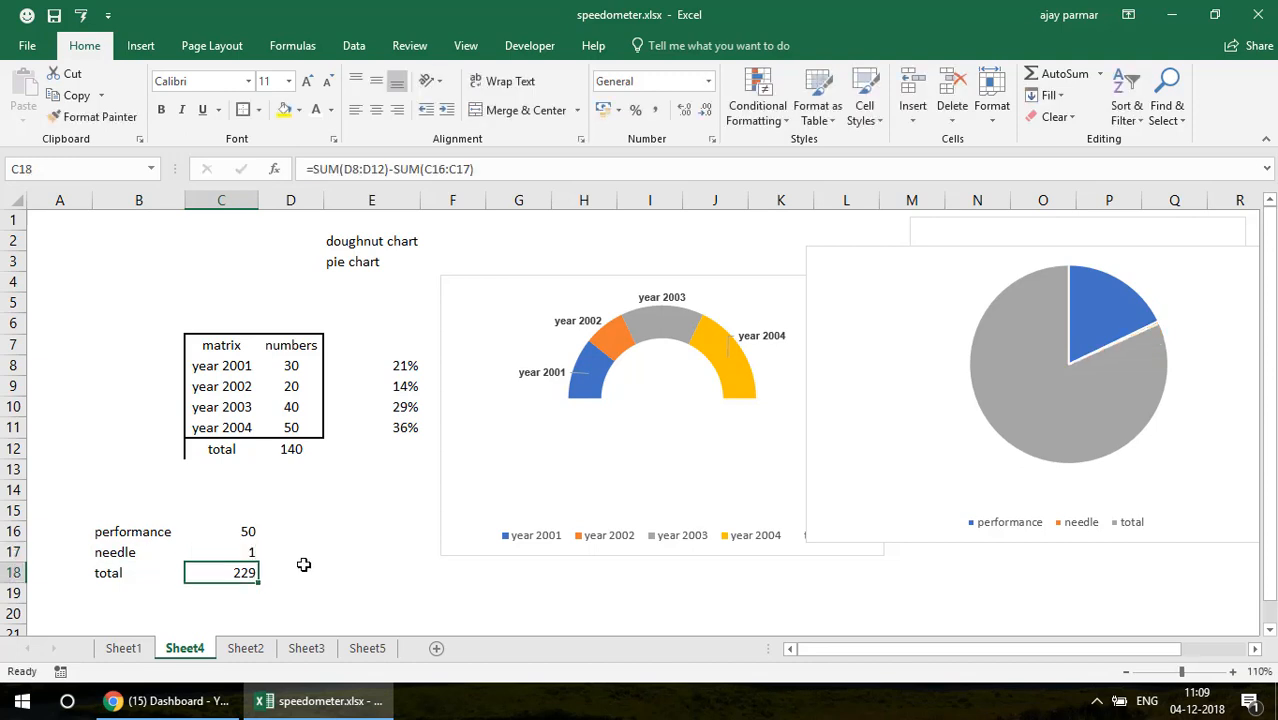
Step: Set the needle value in C17 to 2 and inspect the performance and needle slices in the pie chart
{"action": "left_click", "coordinate": [246, 552]}
{"action": "type", "text": "2"}
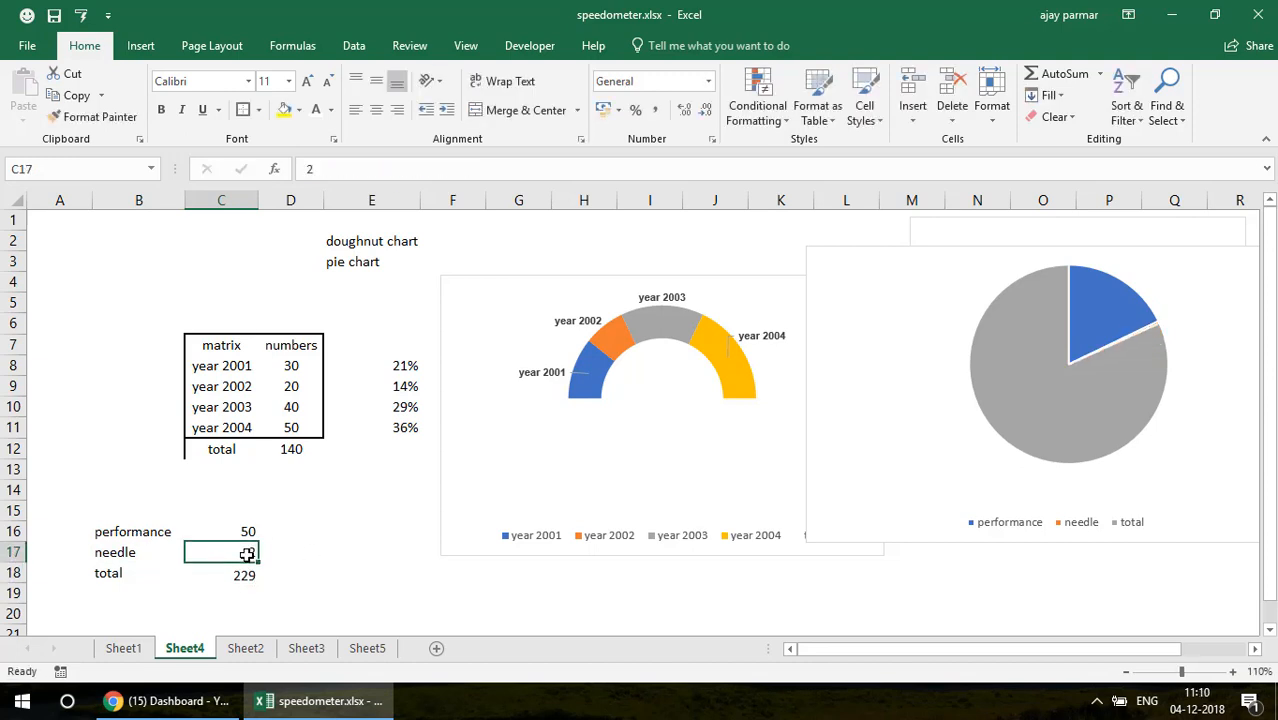
{"action": "key", "text": "Return"}
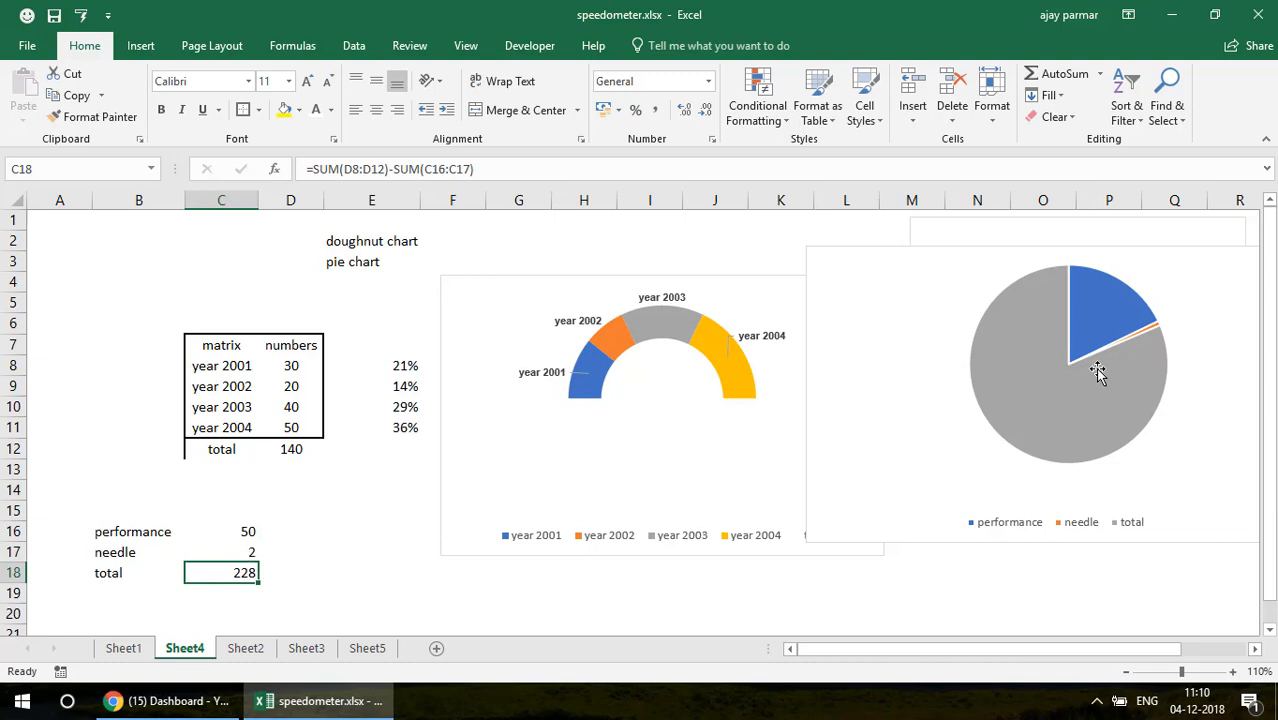
{"action": "left_click", "coordinate": [226, 531]}
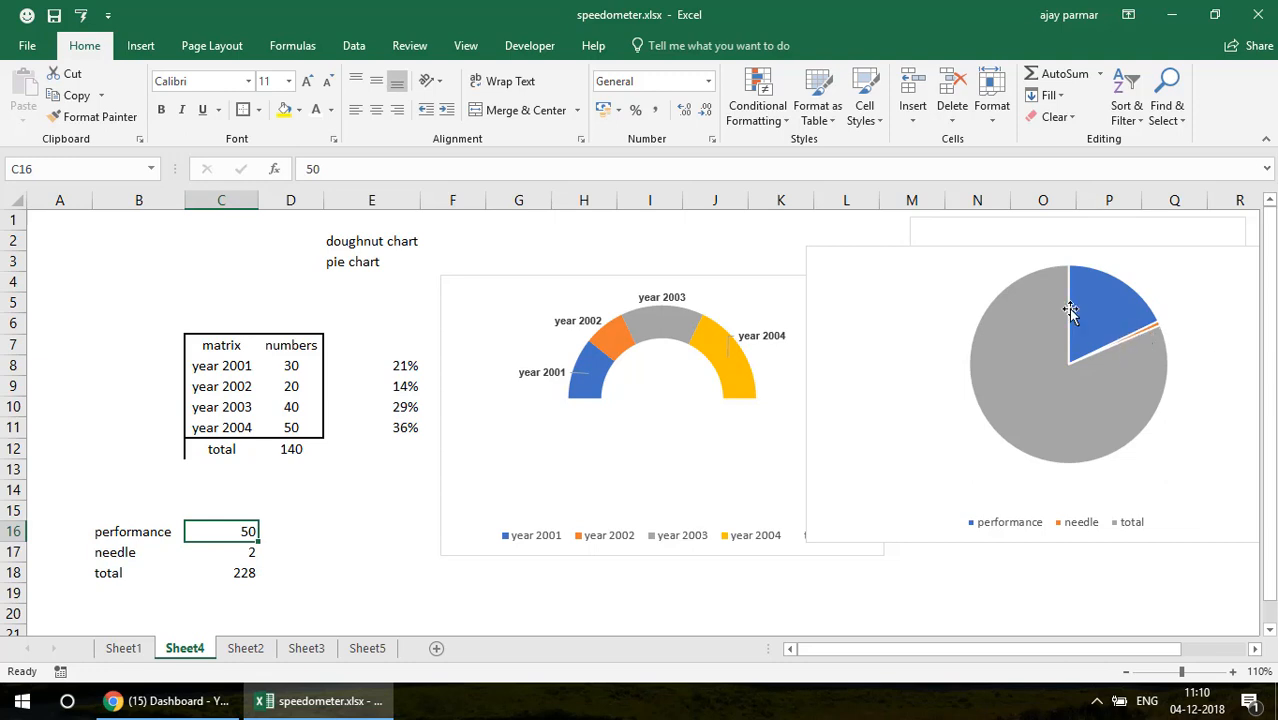
{"action": "mouse_move", "coordinate": [1096, 308]}
{"action": "mouse_move", "coordinate": [1144, 333]}
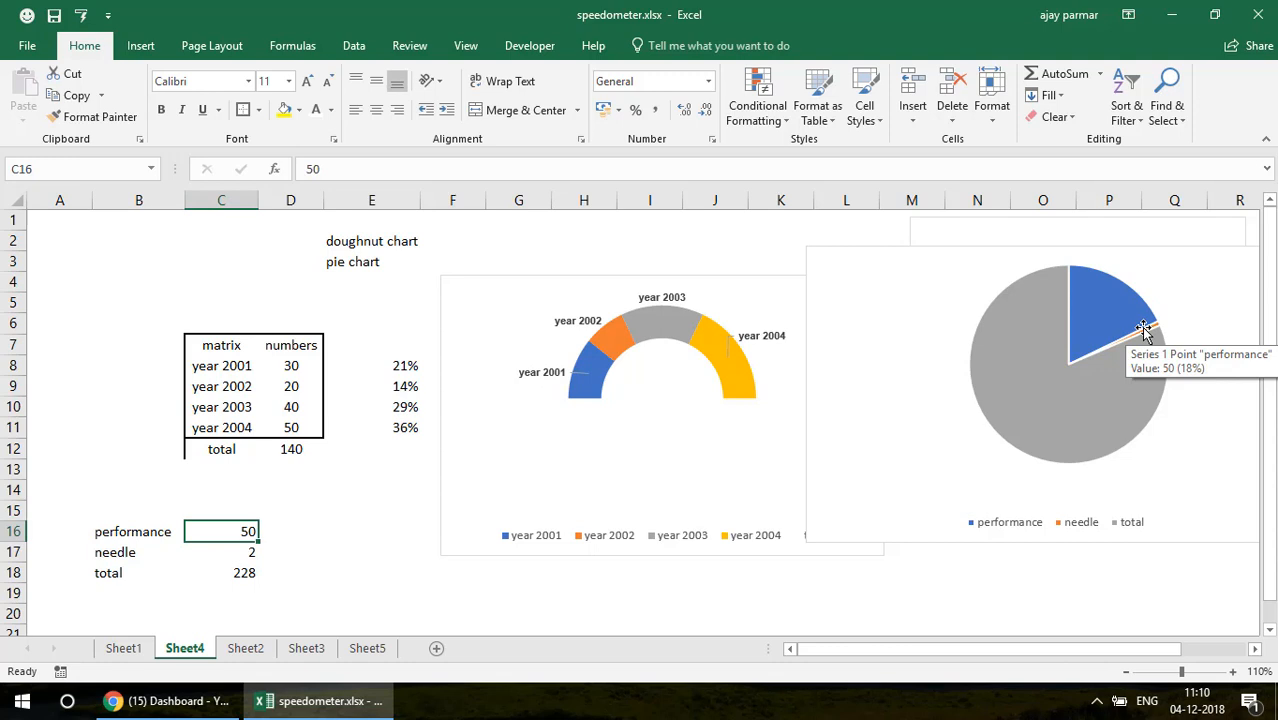
Step: Reset the needle value in C17 to 1 and check it against the performance value in C16
{"action": "left_click", "coordinate": [246, 552]}
{"action": "type", "text": "1"}
{"action": "key", "text": "Return"}
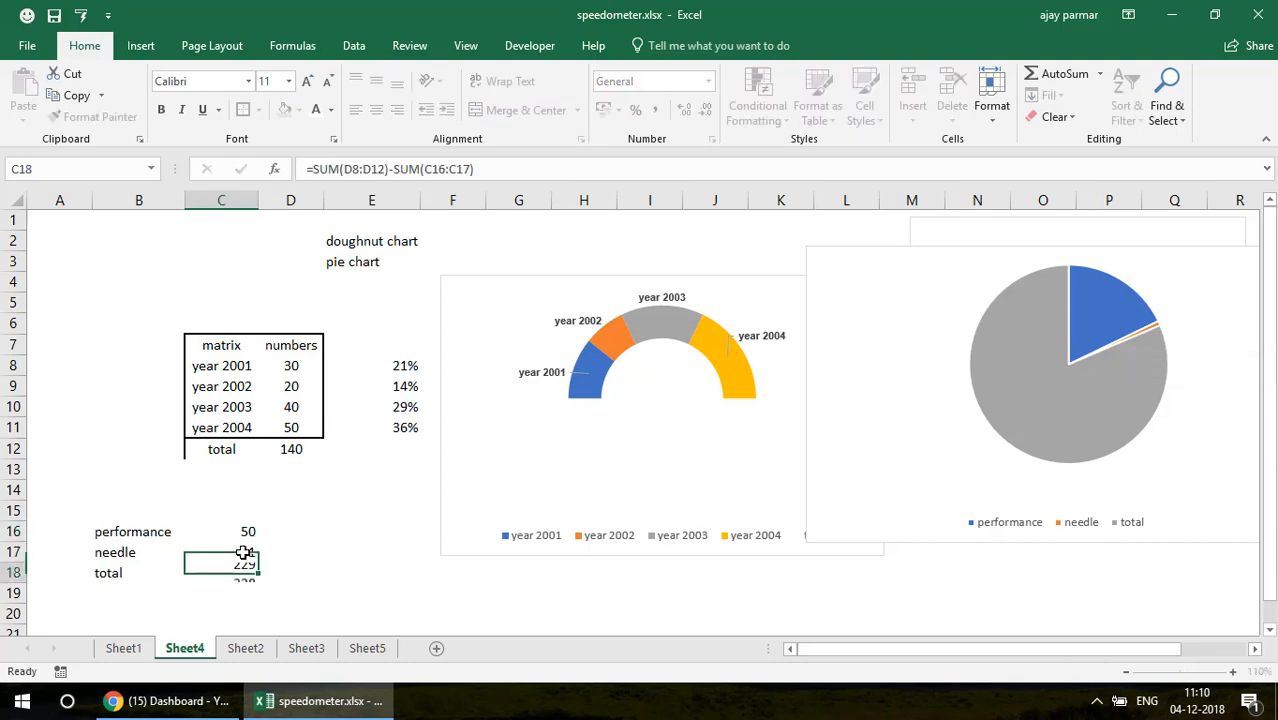
{"action": "left_click", "coordinate": [244, 552]}
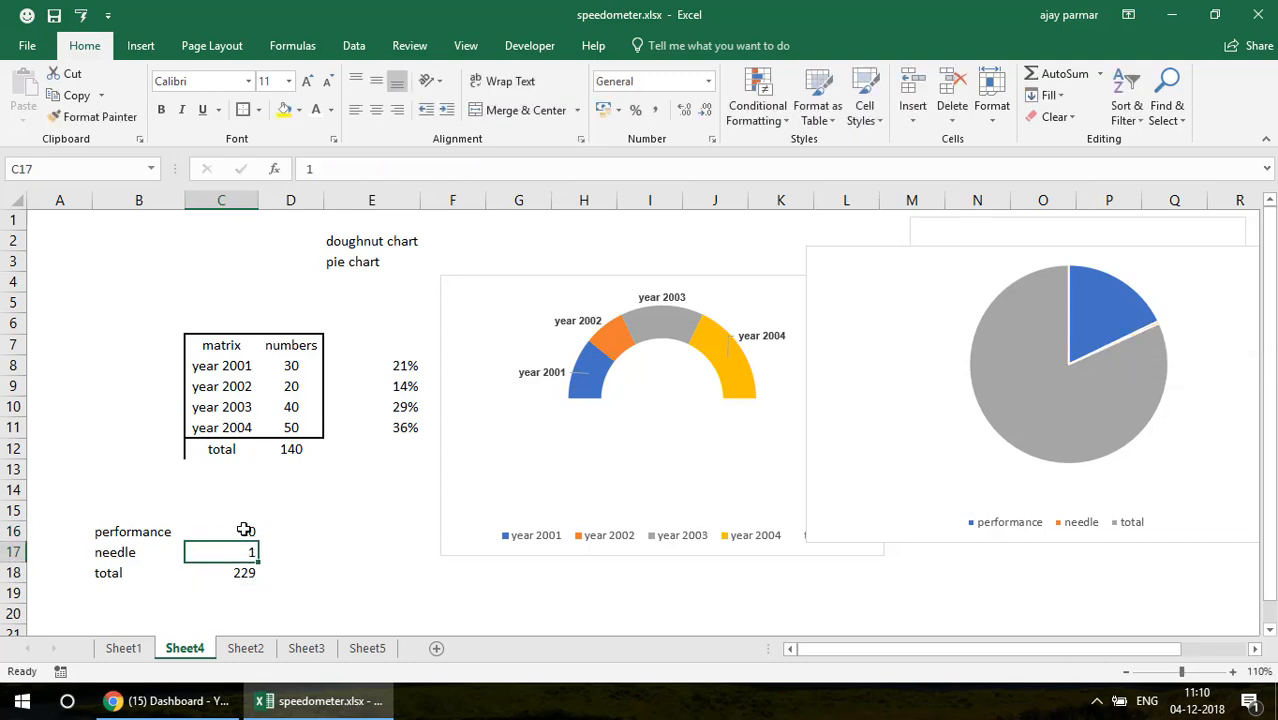
{"action": "left_click", "coordinate": [243, 530]}
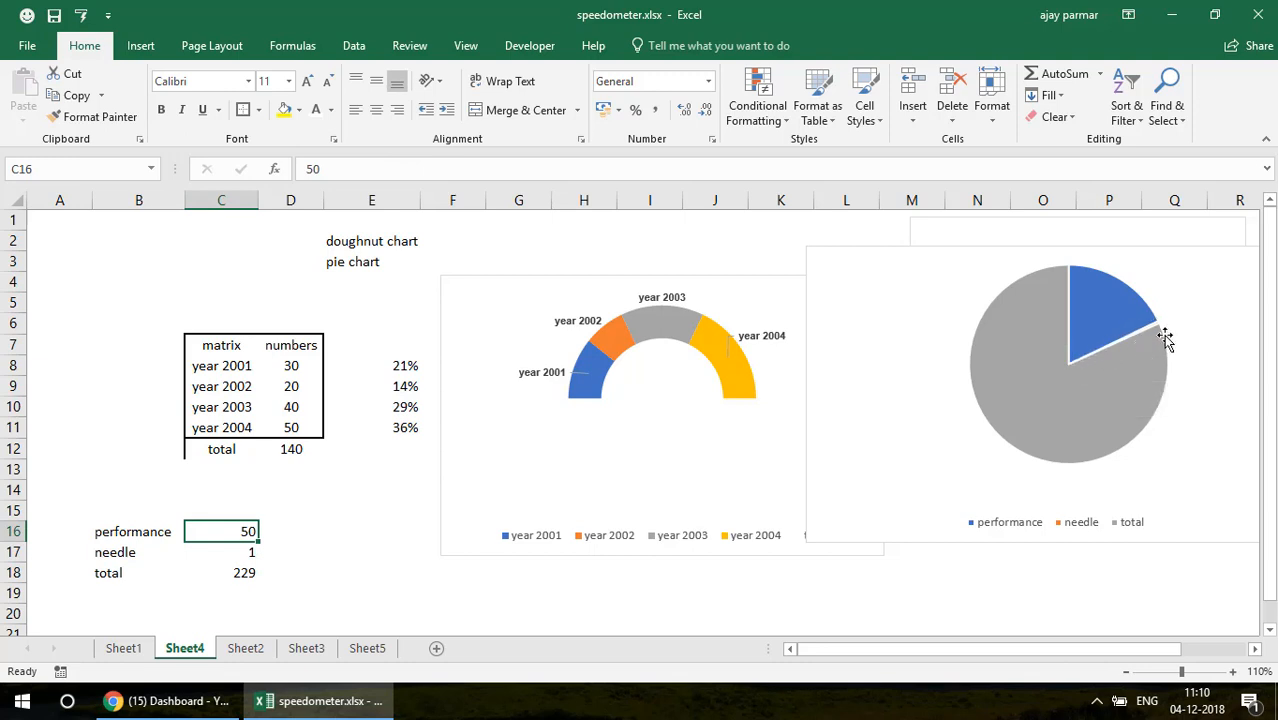
Step: Enter 10 as the needle value in C17 to thicken the needle slice
{"action": "left_click", "coordinate": [230, 547]}
{"action": "type", "text": "10"}
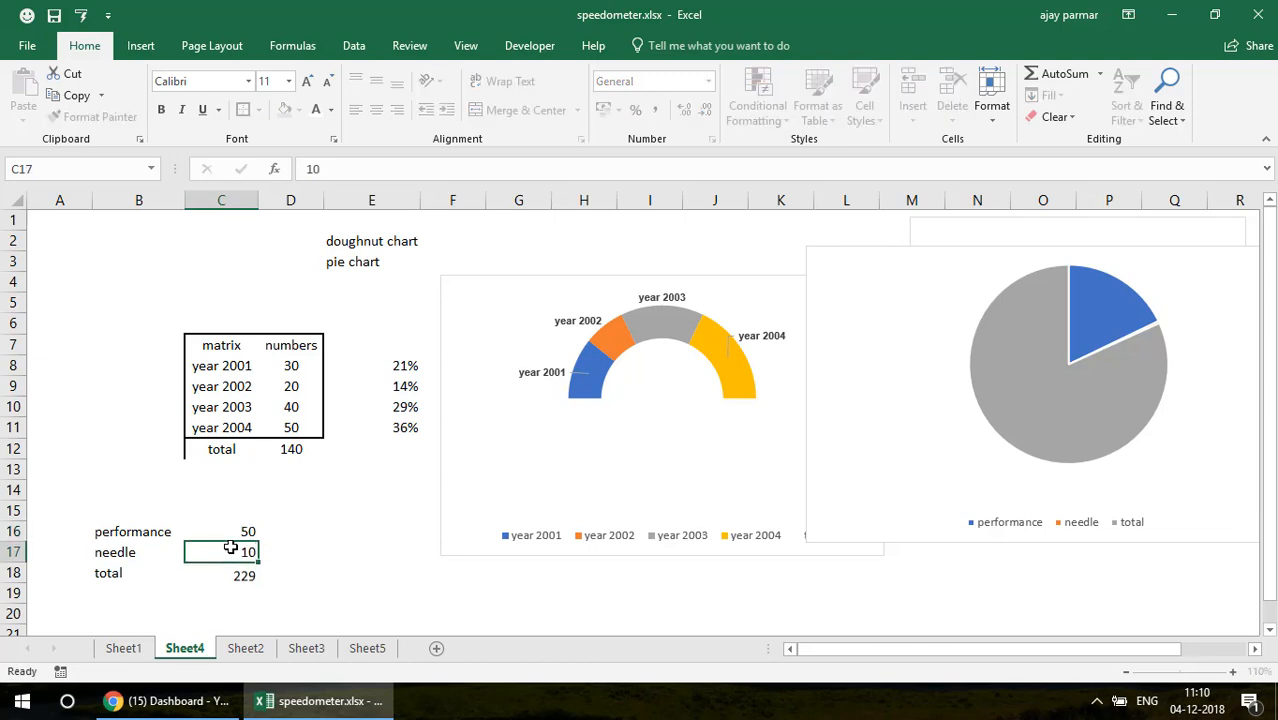
{"action": "key", "text": "Return"}
Step: Swap the first two pie data labels, entering needle in B16 and performance in B17
{"action": "key", "text": "Up"}
{"action": "key", "text": "Up"}
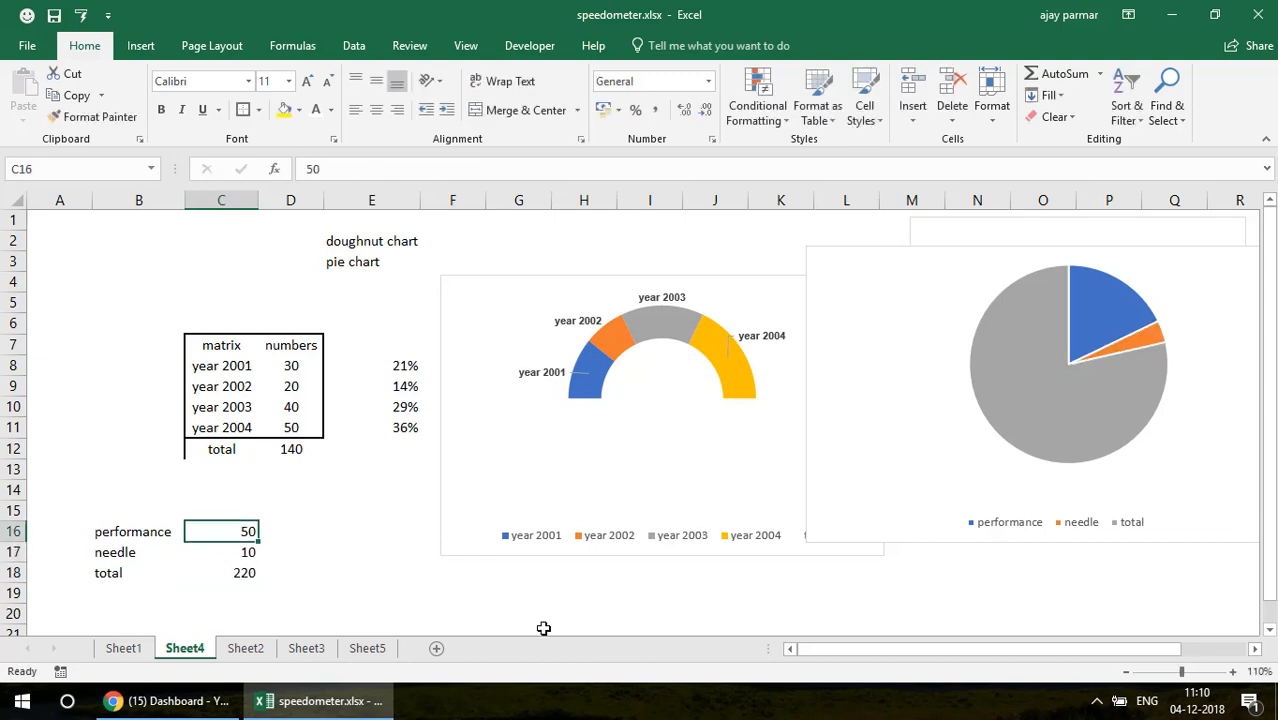
{"action": "key", "text": "Left"}
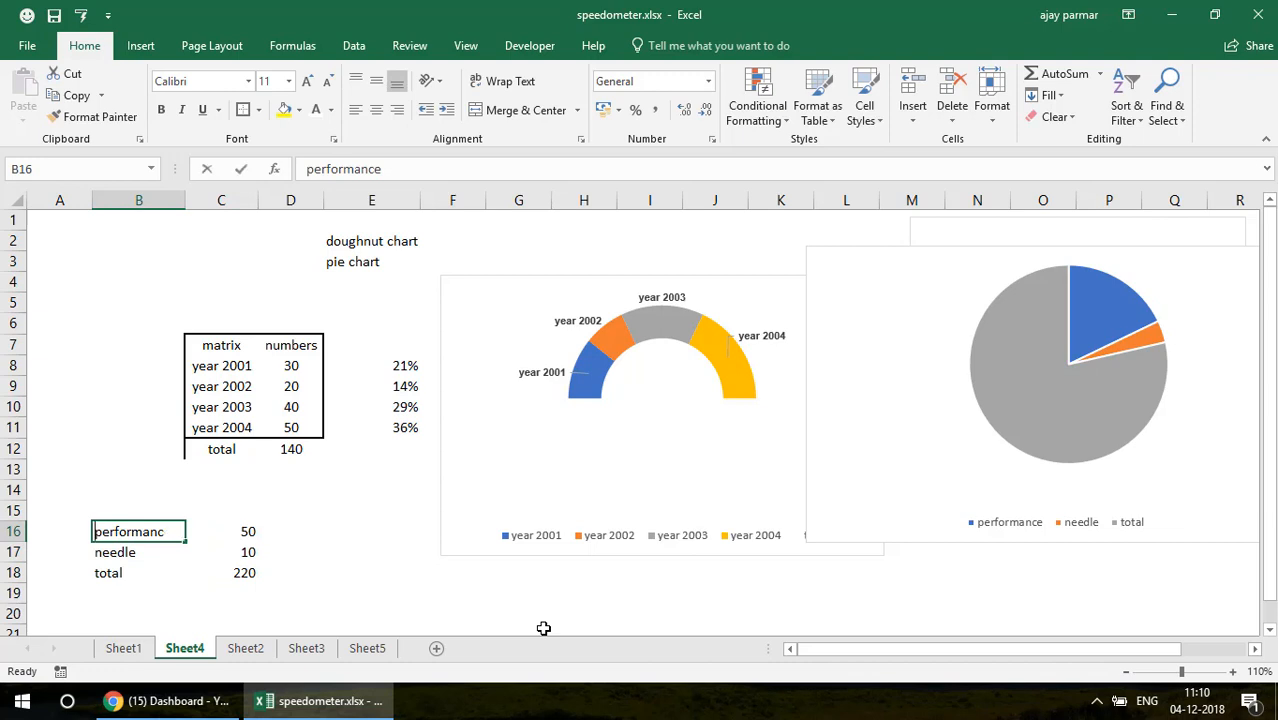
{"action": "type", "text": "needle"}
{"action": "key", "text": "Return"}
{"action": "type", "text": "per"}
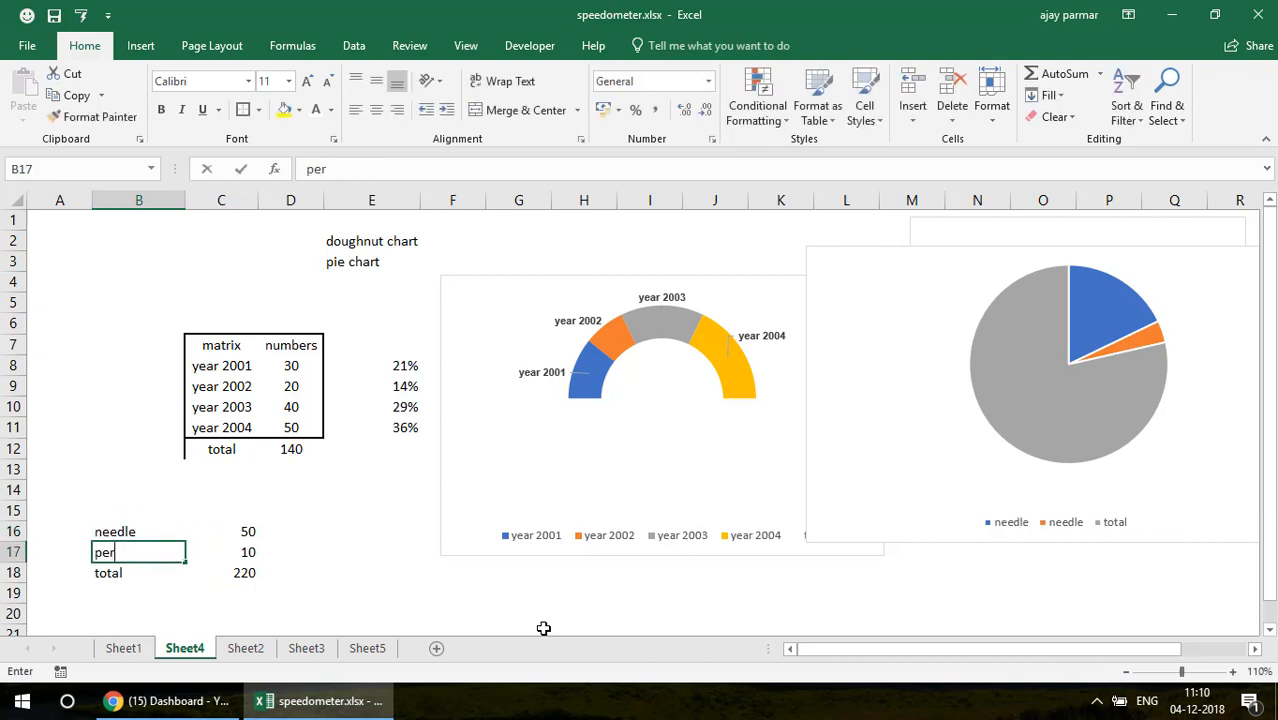
{"action": "type", "text": "formance"}
{"action": "key", "text": "Return"}
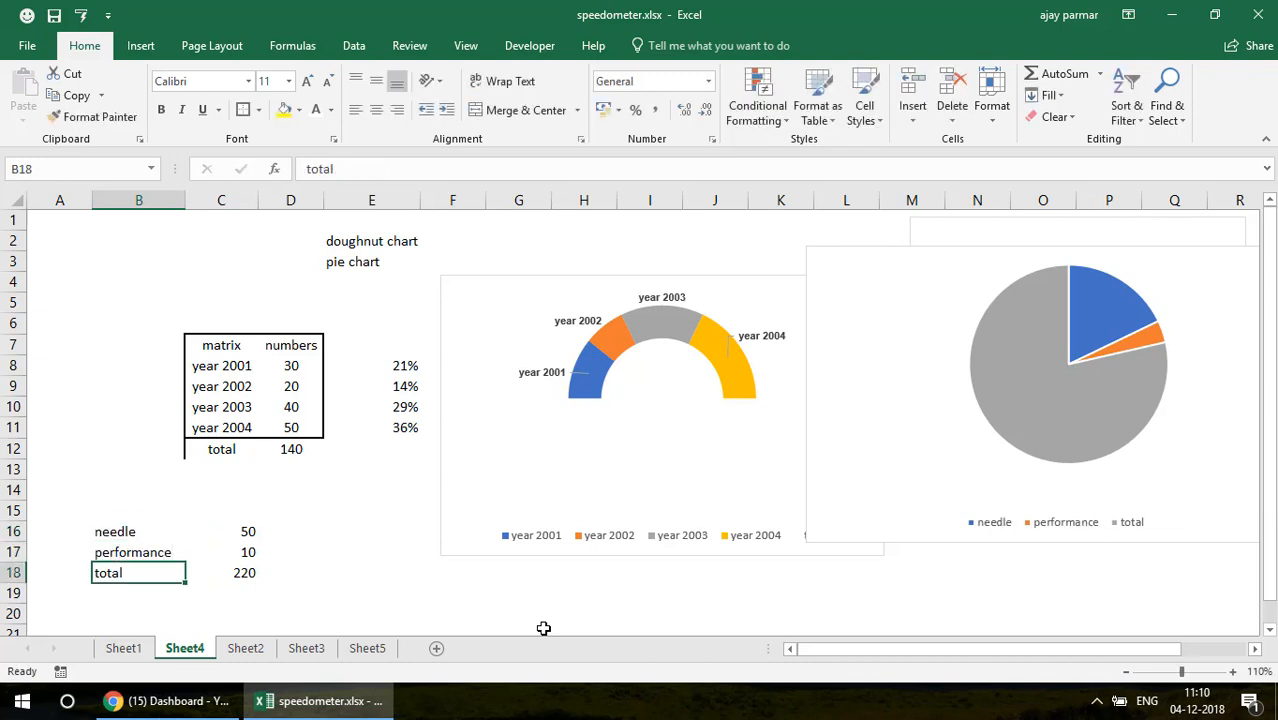
Step: Set the performance value in C17 to 50 and the needle value in C16 to 10
{"action": "key", "text": "Right"}
{"action": "key", "text": "Up"}
{"action": "type", "text": "5"}
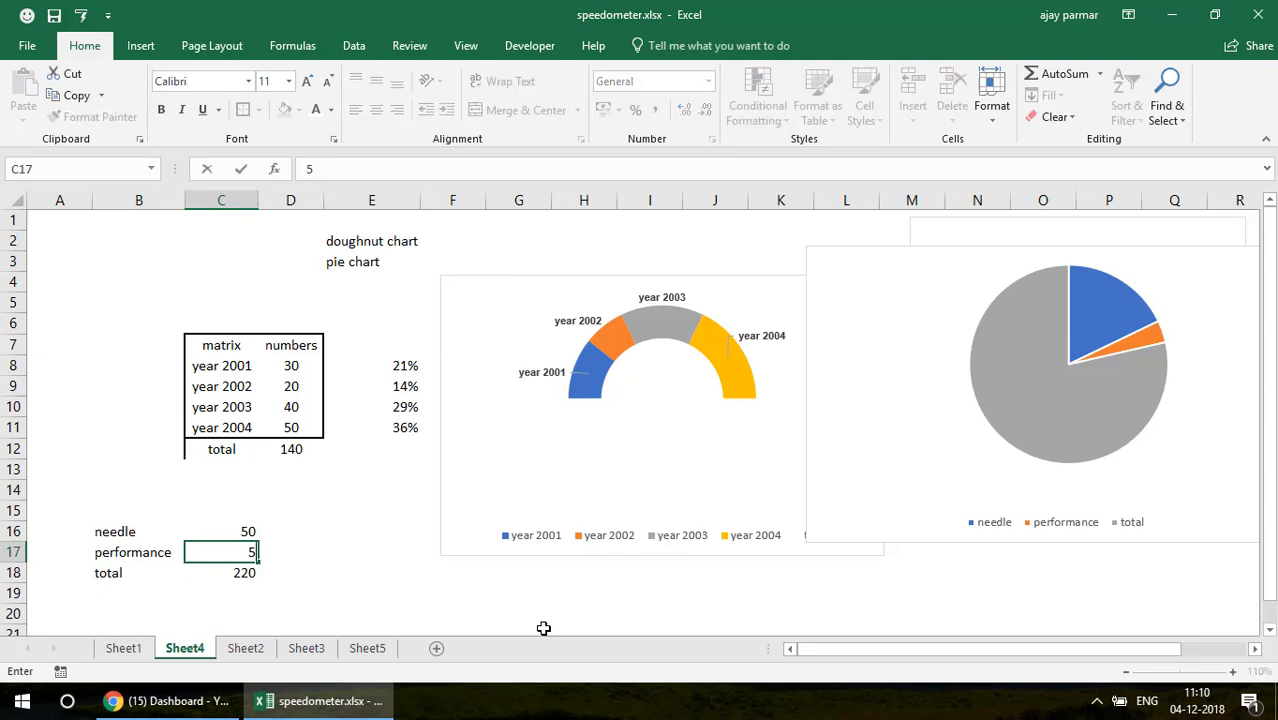
{"action": "type", "text": "0"}
{"action": "key", "text": "ctrl+Return"}
{"action": "key", "text": "Up"}
{"action": "type", "text": "1"}
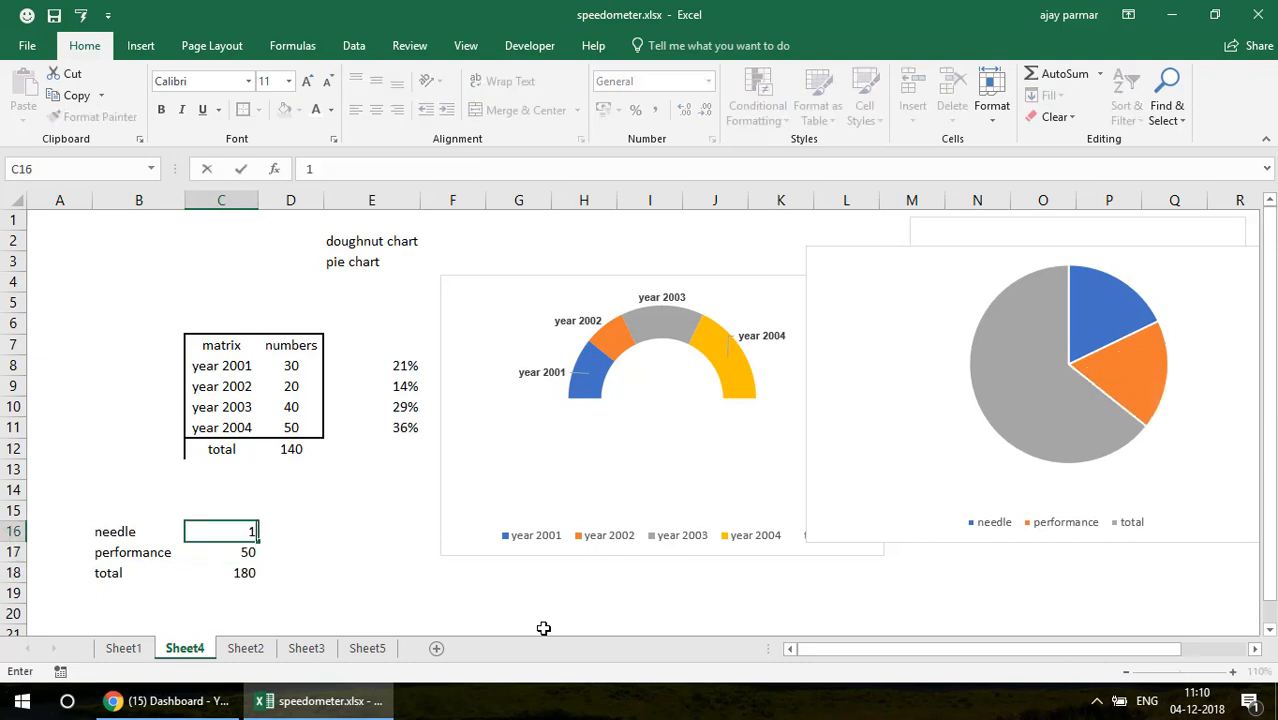
{"action": "key", "text": "Return"}
{"action": "key", "text": "Up"}
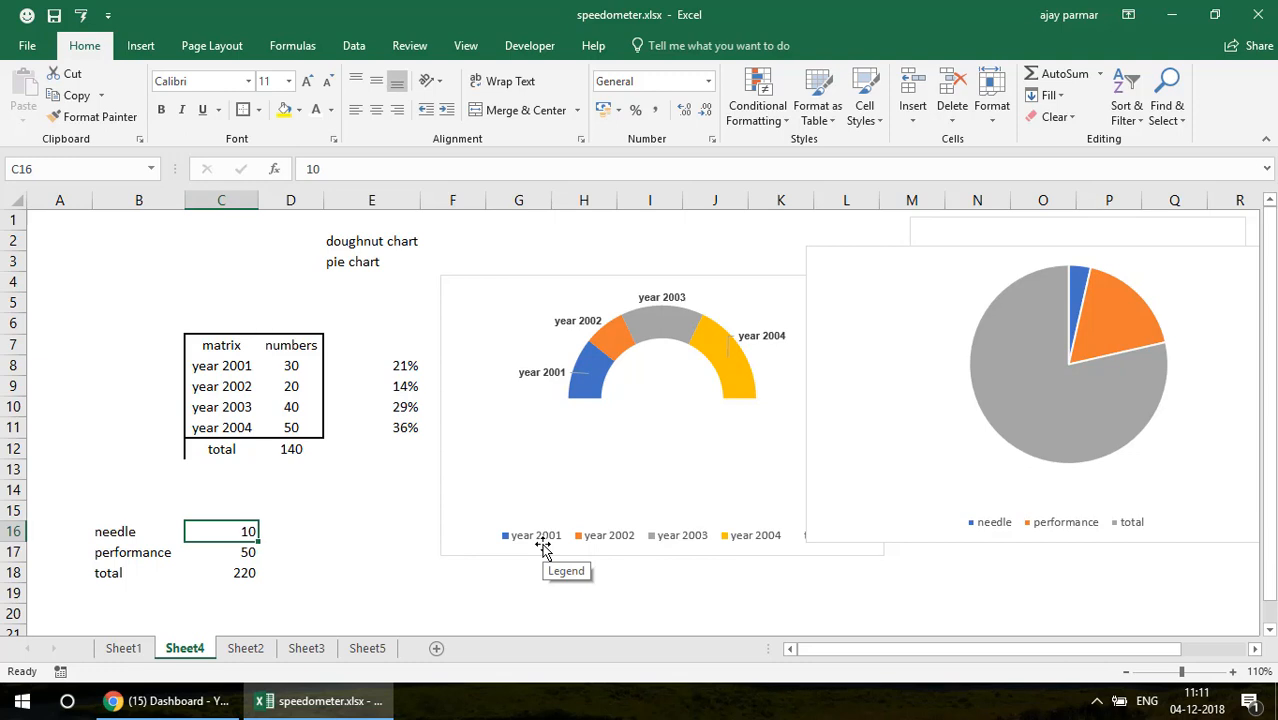
Step: Swap the first two pie data labels back, entering performance in B16 and needle in B17
{"action": "left_click", "coordinate": [129, 531]}
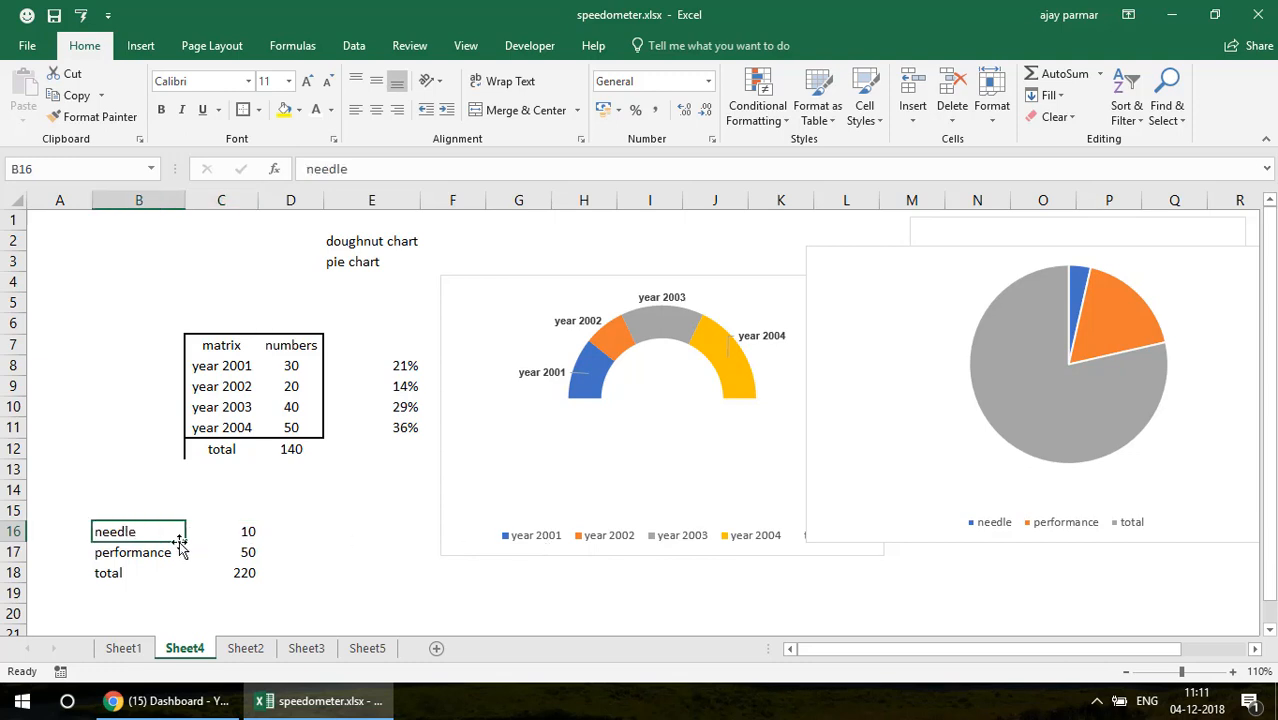
{"action": "mouse_move", "coordinate": [1110, 318]}
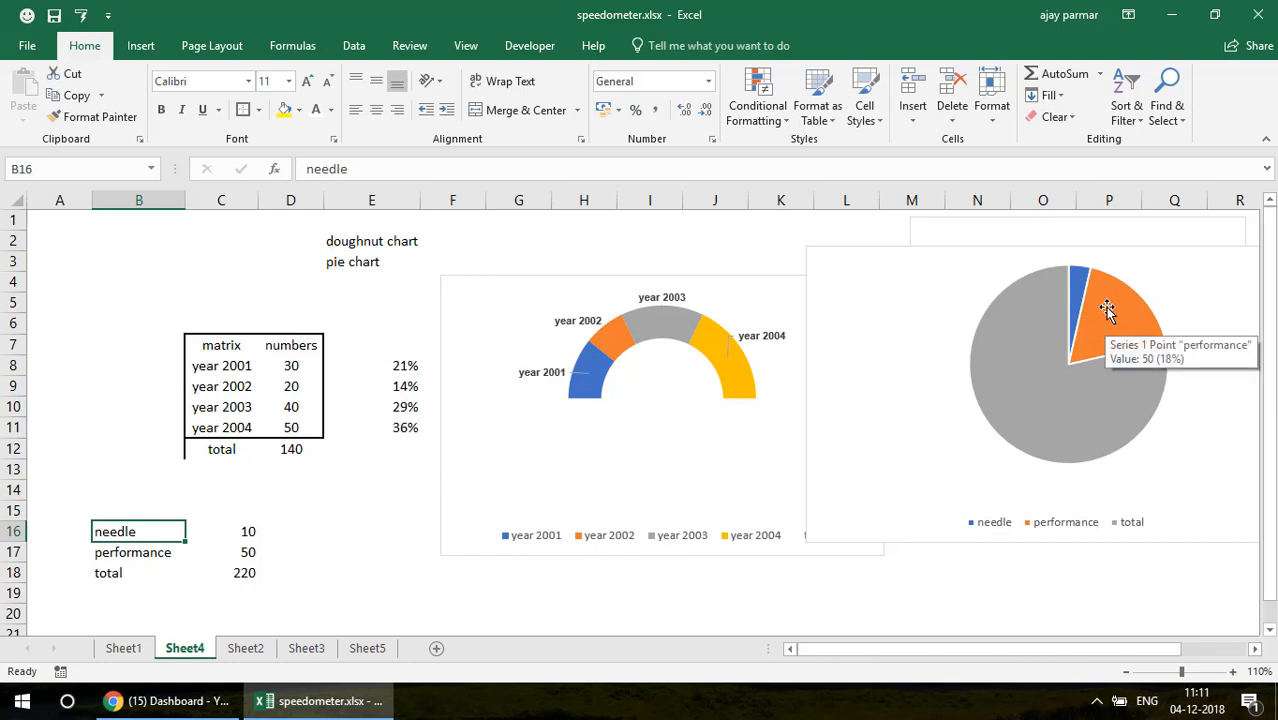
{"action": "mouse_move", "coordinate": [1076, 289]}
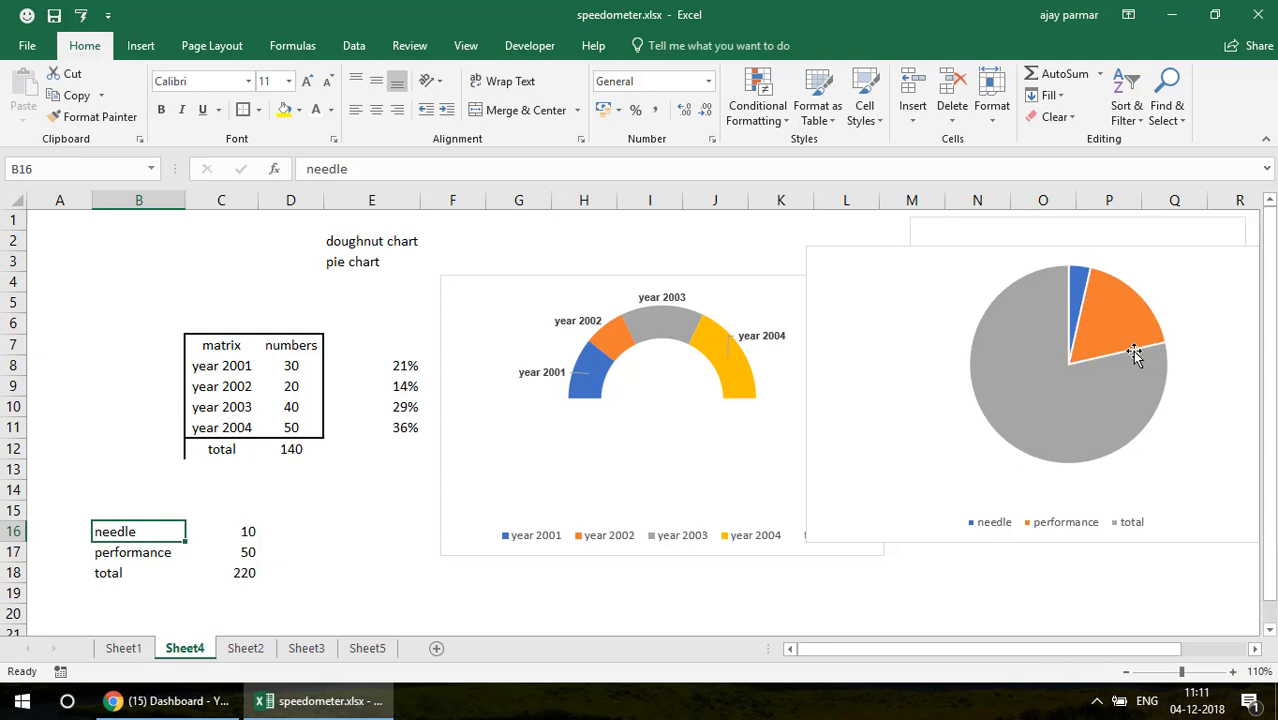
{"action": "mouse_move", "coordinate": [1072, 367]}
{"action": "type", "text": "performance"}
{"action": "key", "text": "Tab"}
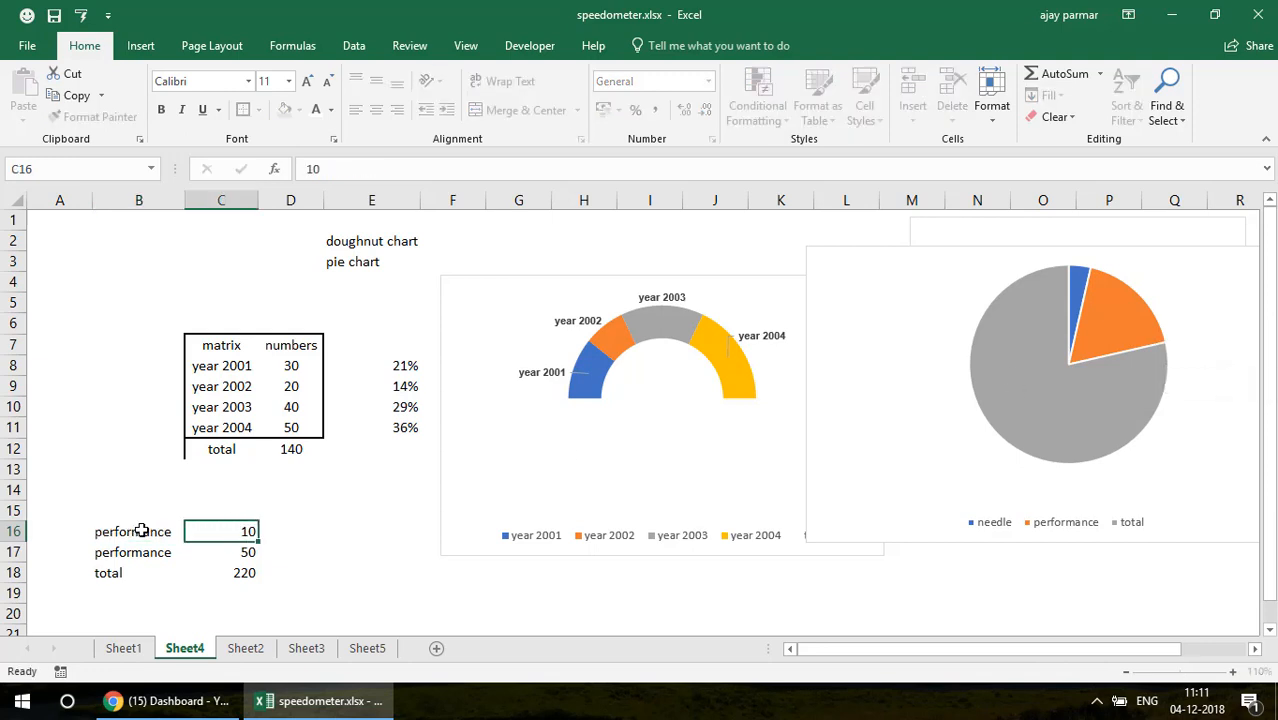
{"action": "type", "text": "n`"}
{"action": "key", "text": "Escape"}
{"action": "left_click", "coordinate": [141, 531]}
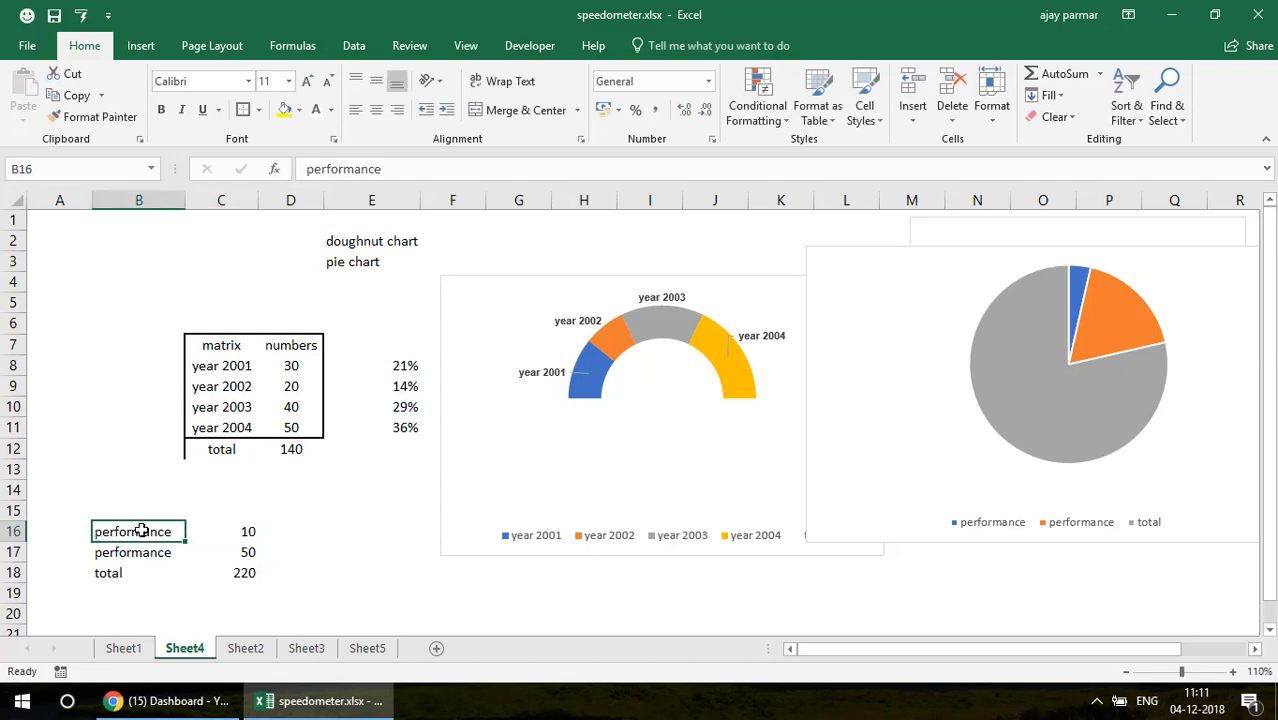
{"action": "key", "text": "Down"}
{"action": "type", "text": "needl"}
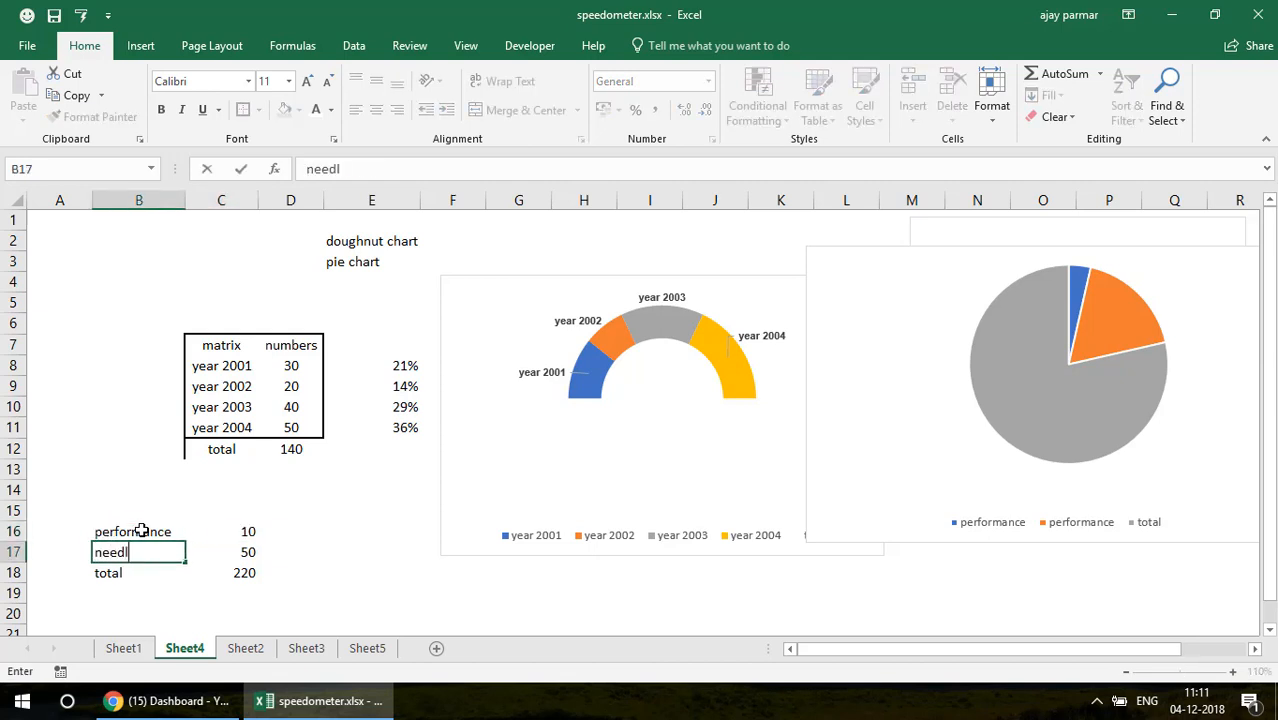
{"action": "type", "text": "e"}
{"action": "key", "text": "Return"}
Step: Set the needle value in C17 to 2 and the performance value in C16 to 30
{"action": "key", "text": "Right"}
{"action": "key", "text": "Up"}
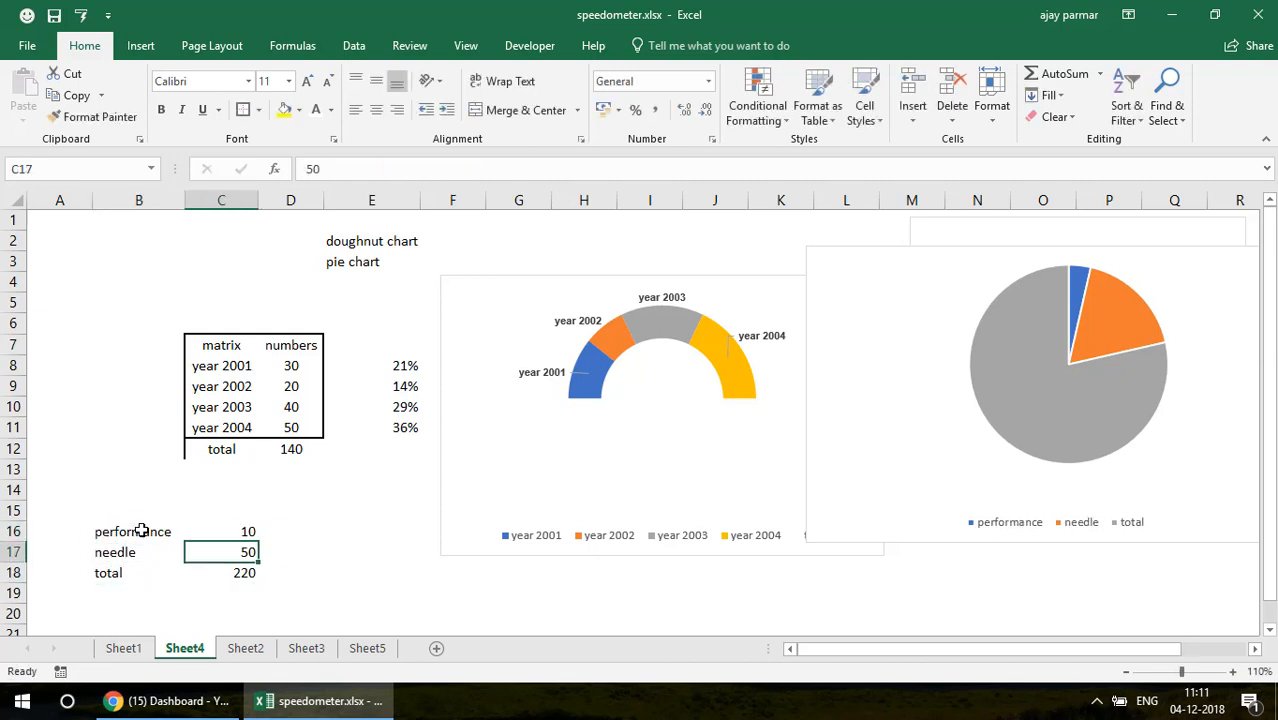
{"action": "type", "text": "2"}
{"action": "key", "text": "Up"}
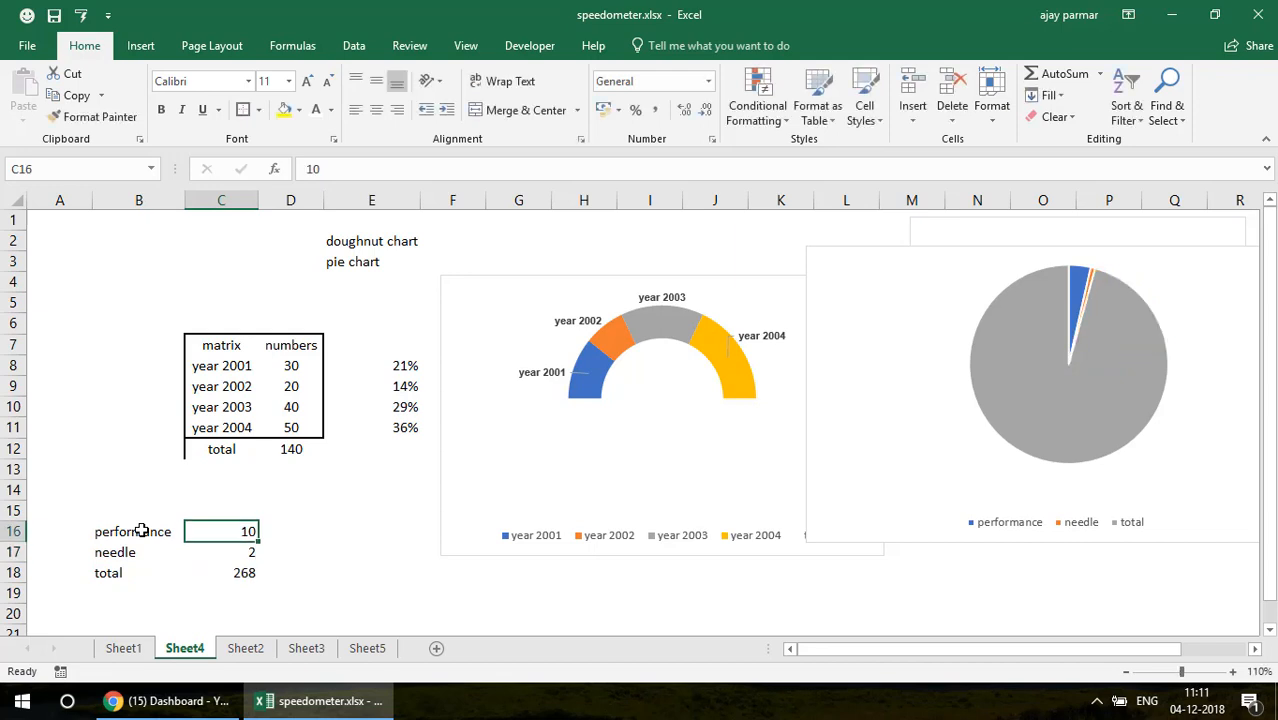
{"action": "type", "text": "3"}
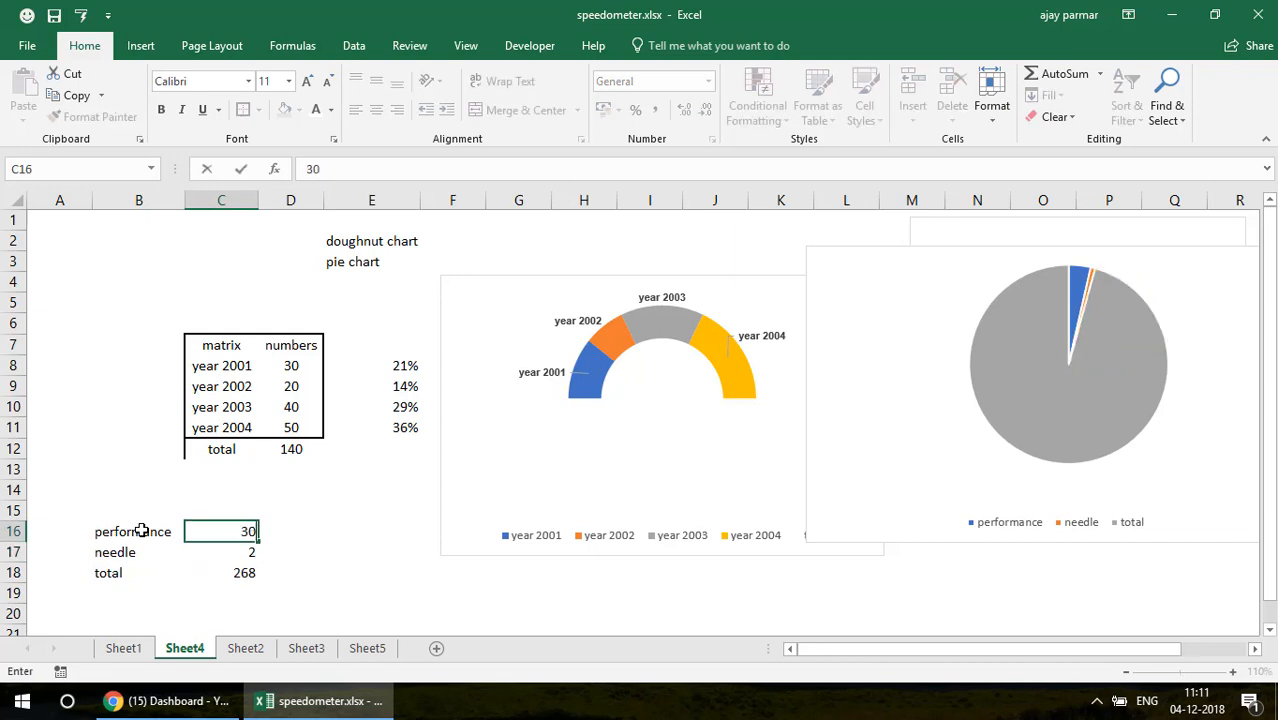
{"action": "key", "text": "Return"}
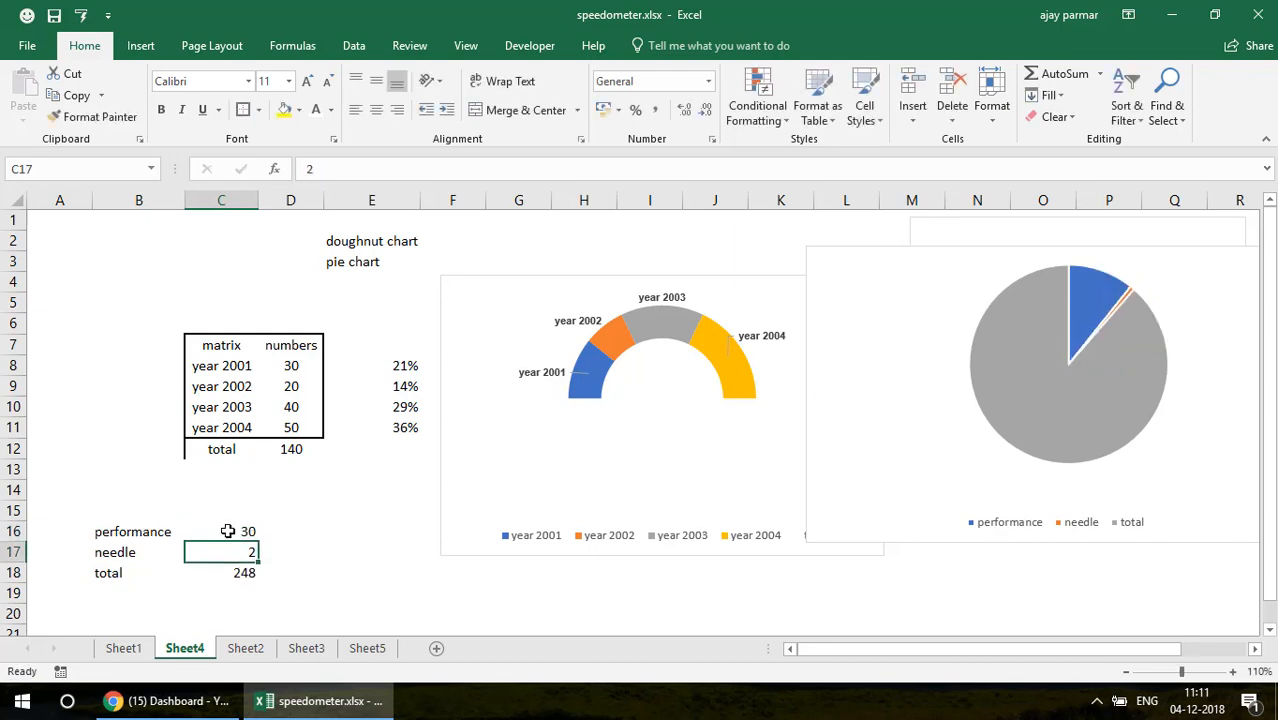
Step: Set the performance value in C16 to 80 and check the needle slice in the pie chart
{"action": "left_click", "coordinate": [230, 531]}
{"action": "type", "text": "80"}
{"action": "key", "text": "Return"}
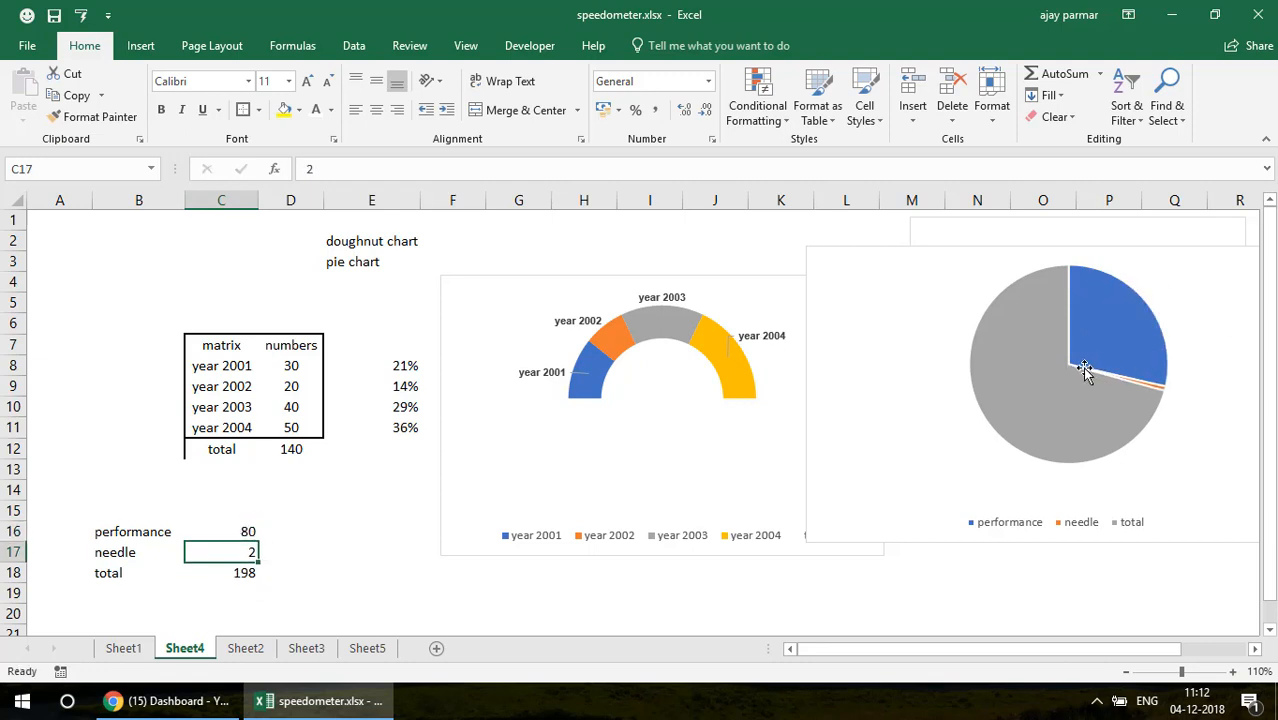
{"action": "mouse_move", "coordinate": [1139, 388]}
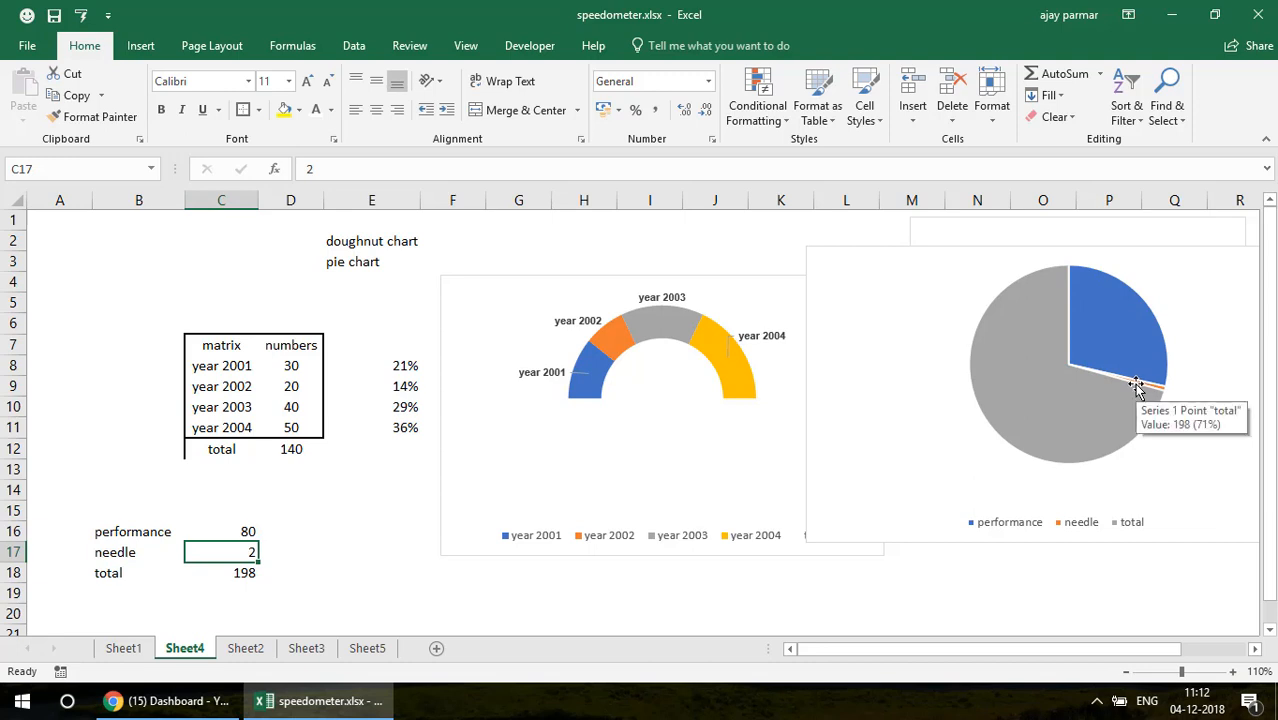
Step: Apply No Fill to the performance and total slices of the pie chart, leaving the needle slice colored
{"action": "left_click", "coordinate": [1082, 298]}
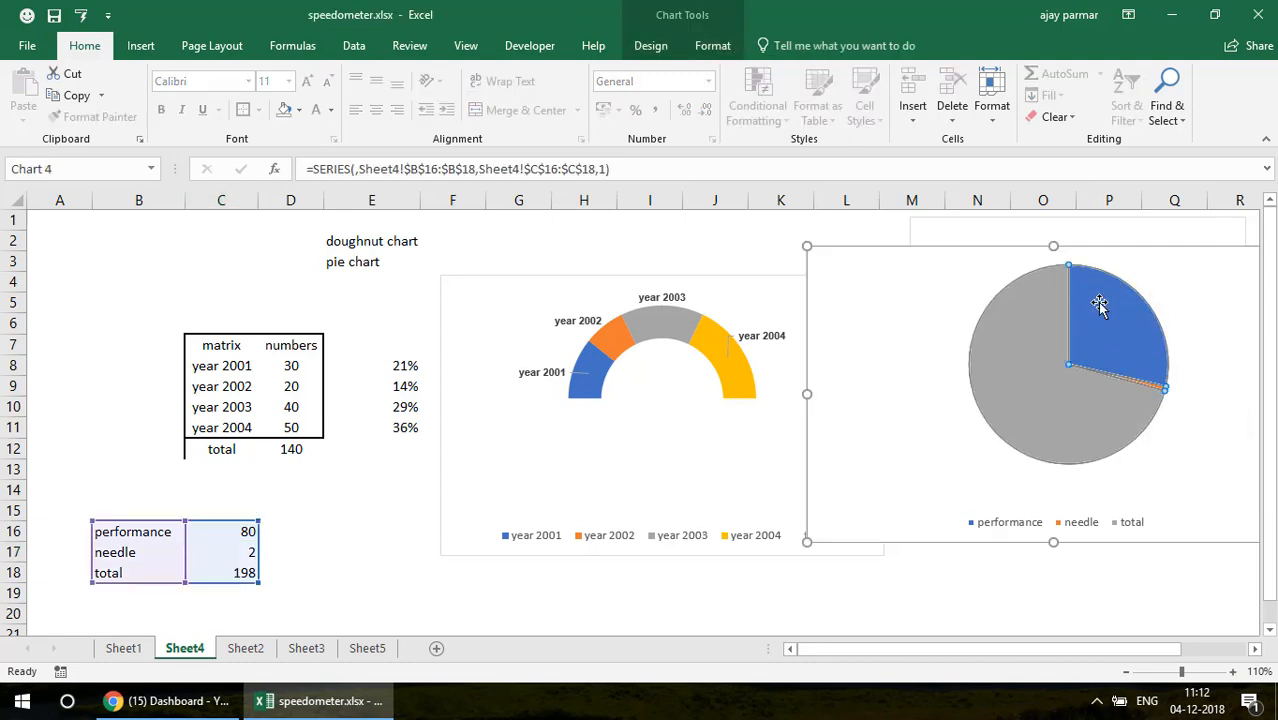
{"action": "left_click", "coordinate": [1100, 305]}
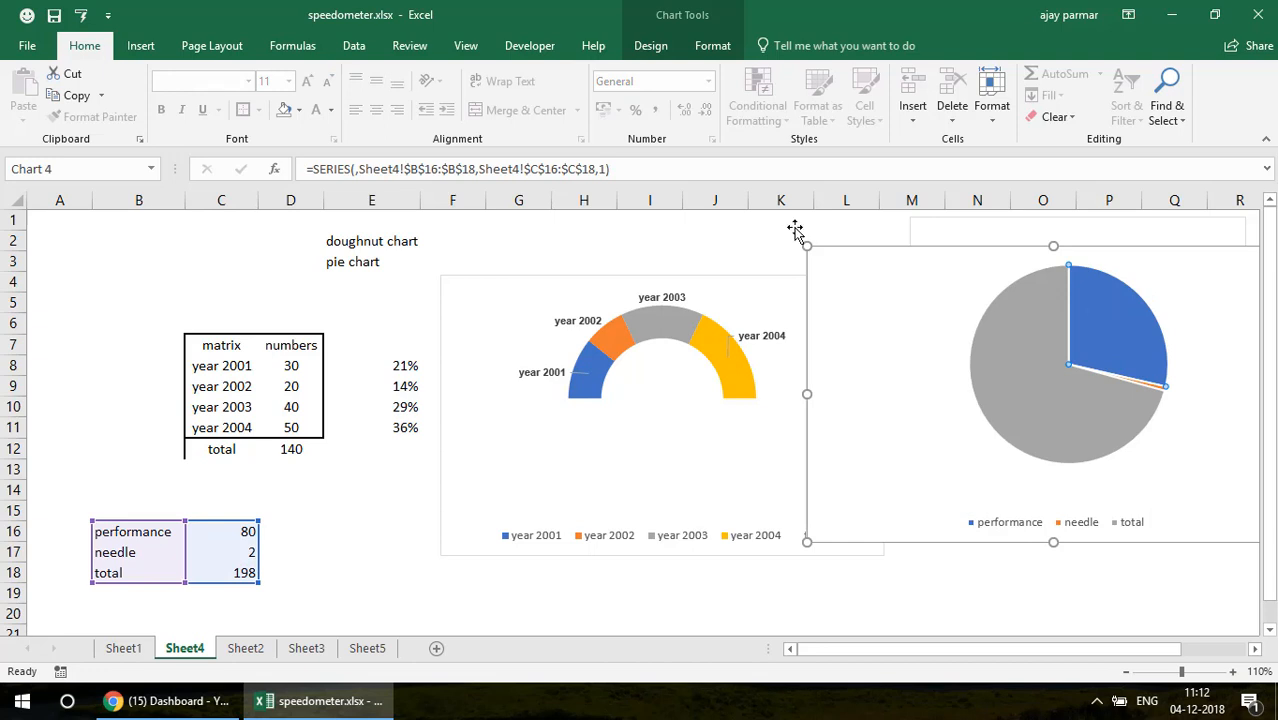
{"action": "left_click", "coordinate": [298, 110]}
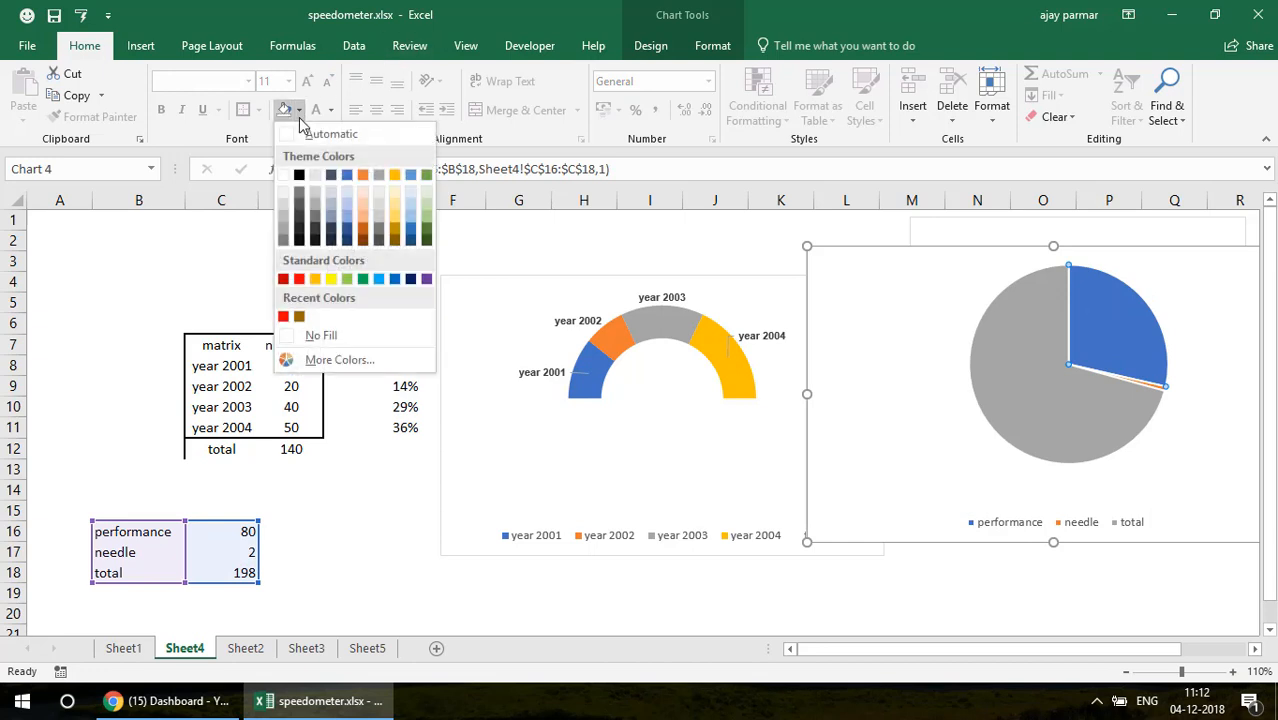
{"action": "left_click", "coordinate": [300, 337]}
{"action": "left_click", "coordinate": [1078, 428]}
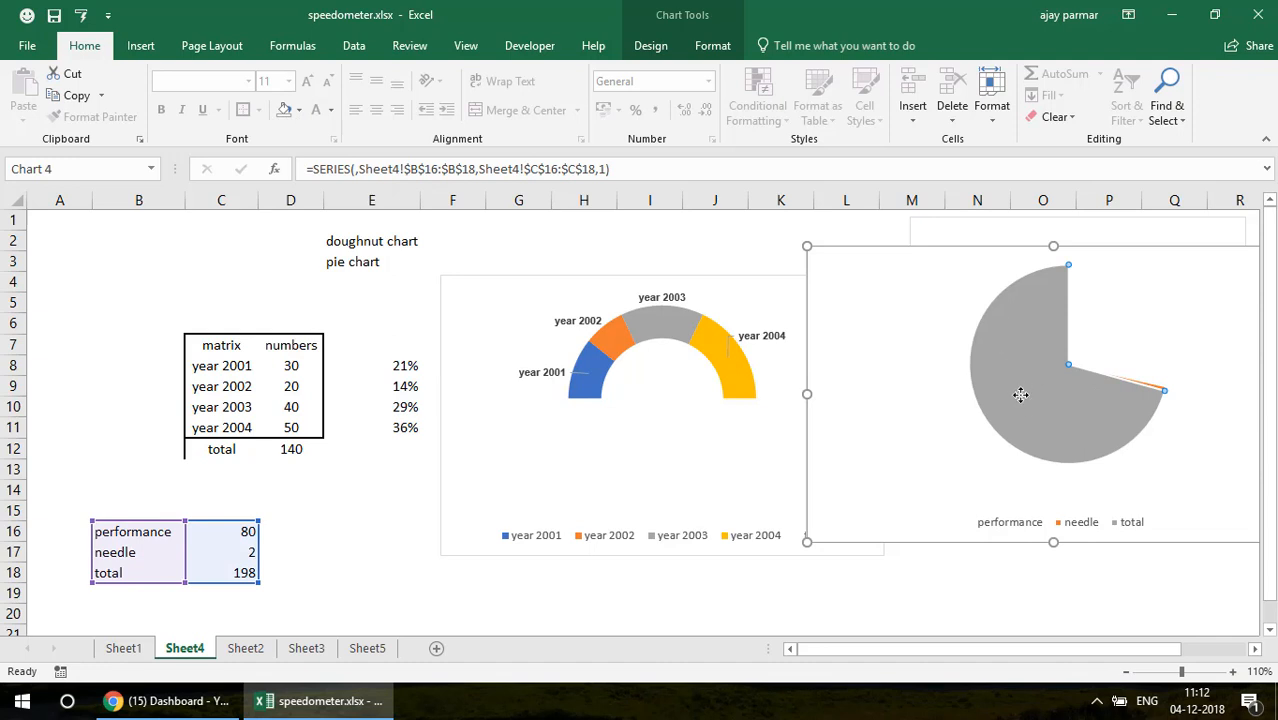
{"action": "left_click", "coordinate": [299, 111]}
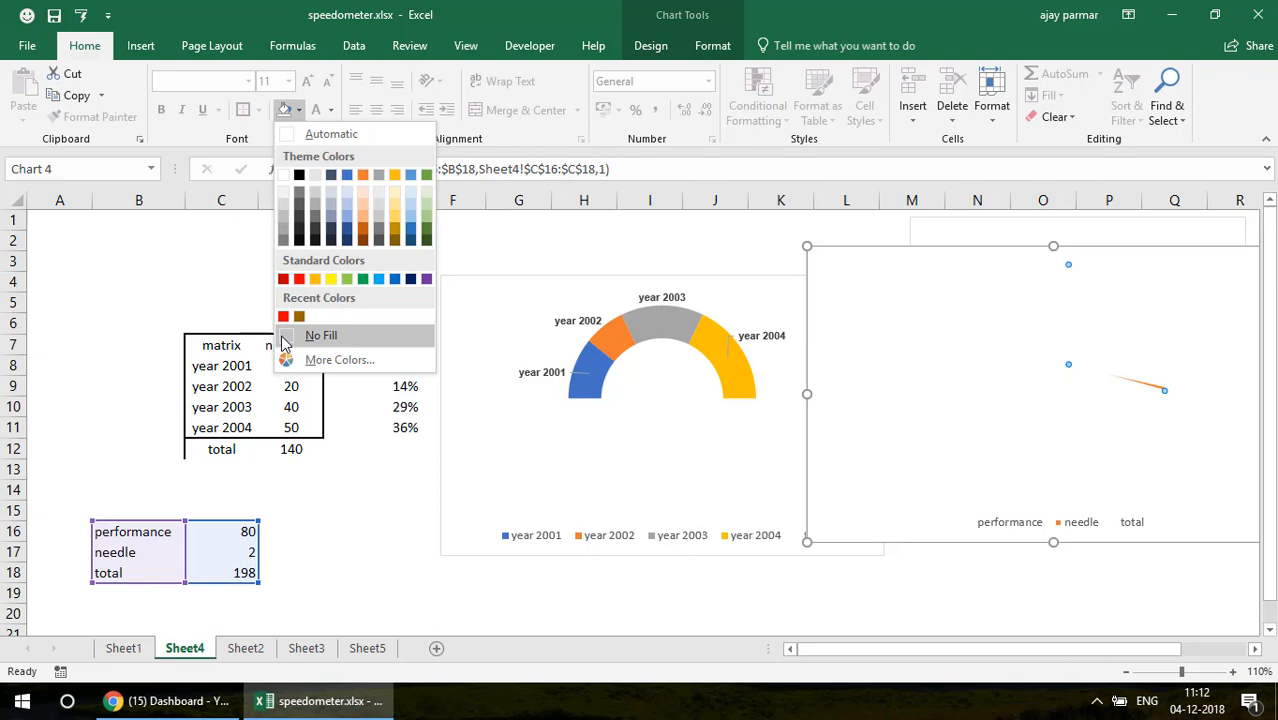
{"action": "left_click", "coordinate": [285, 343]}
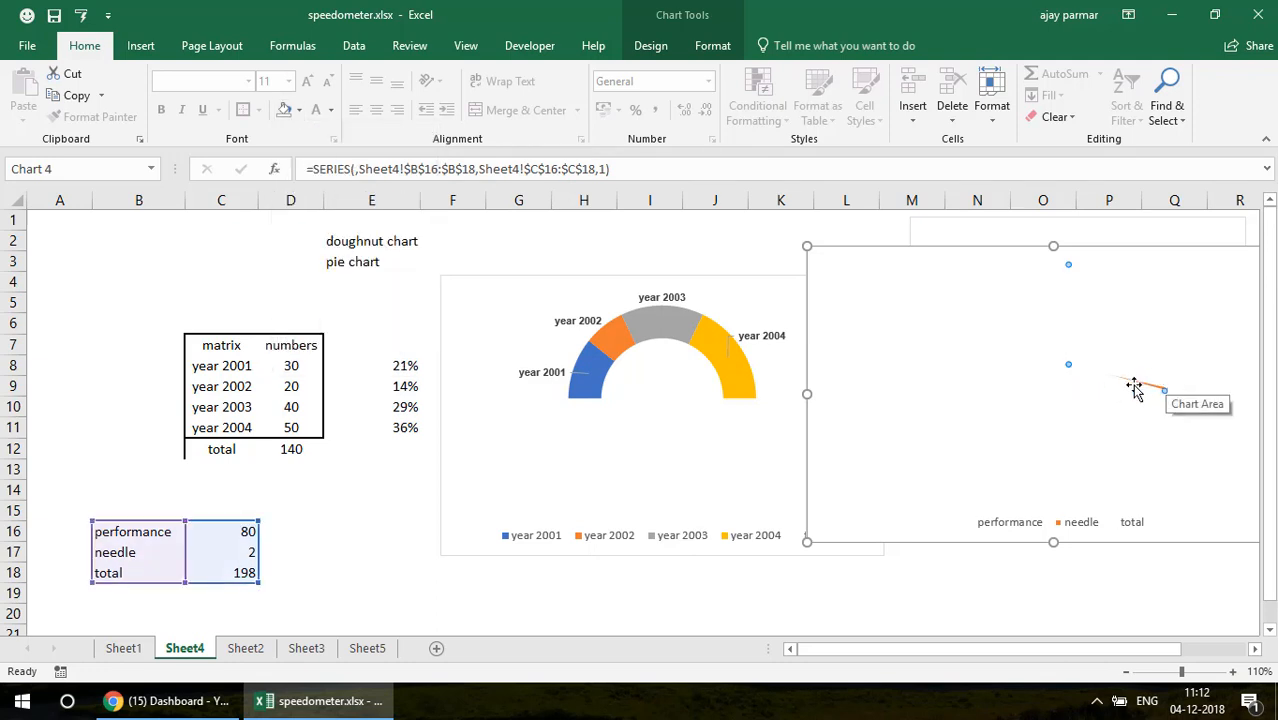
{"action": "left_click", "coordinate": [224, 556]}
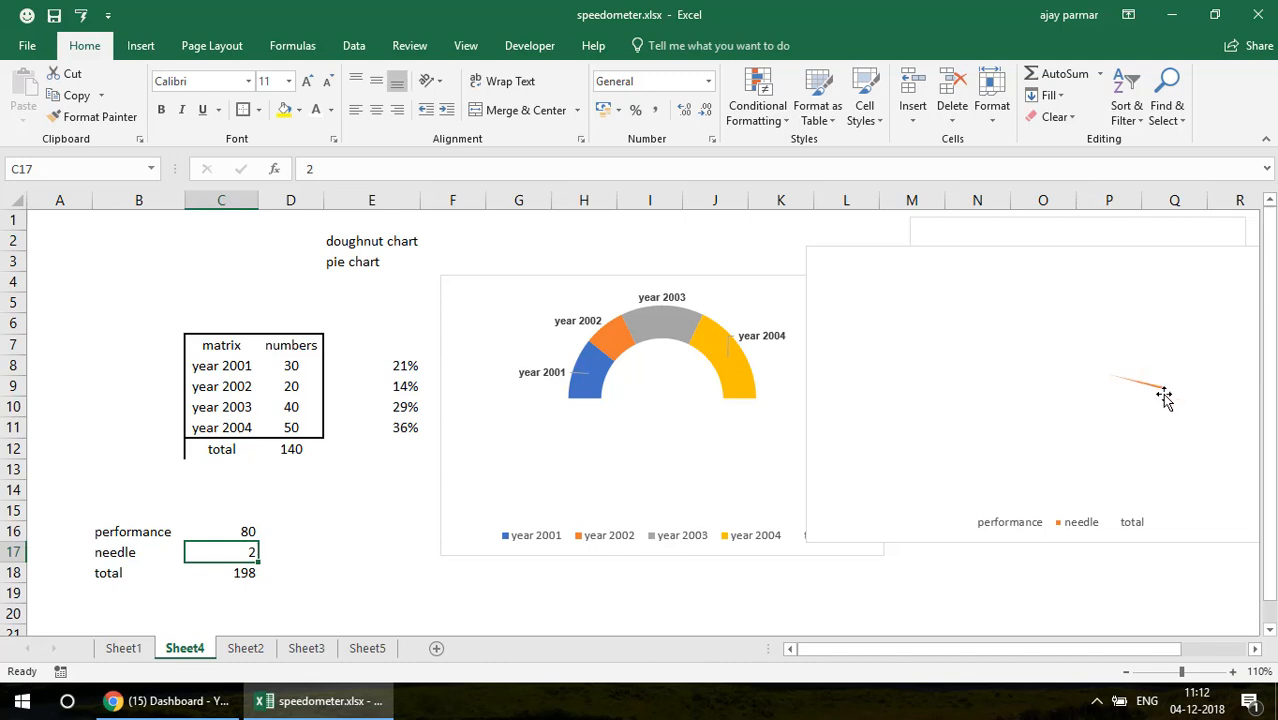
{"action": "mouse_move", "coordinate": [1164, 397]}
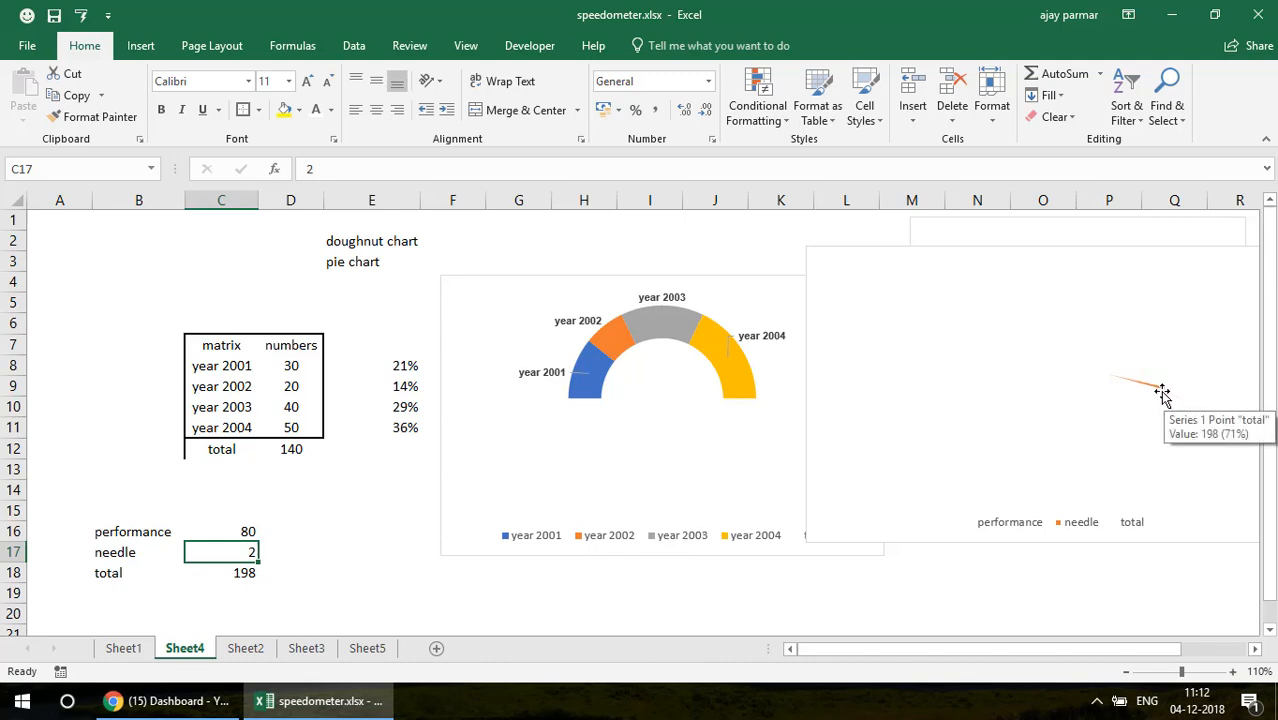
Step: Delete the separate performance/needle/total pie chart from the sheet
{"action": "left_click", "coordinate": [1122, 336]}
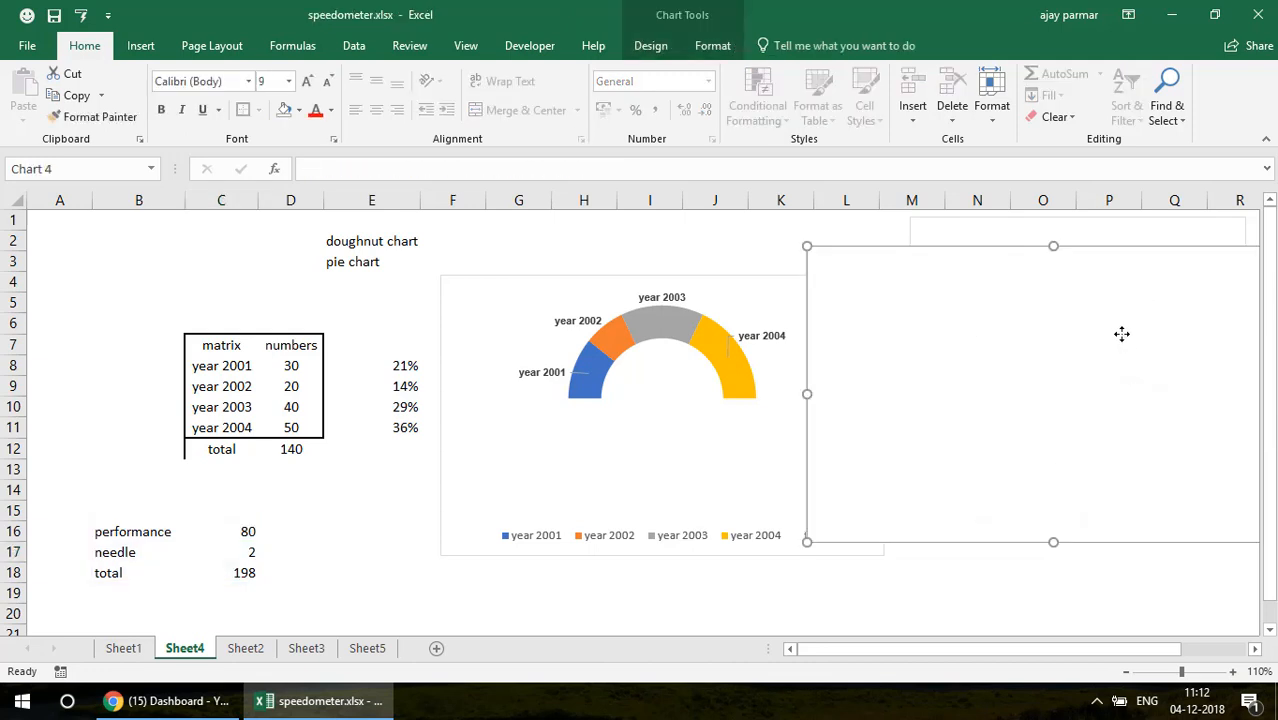
{"action": "left_click", "coordinate": [922, 620]}
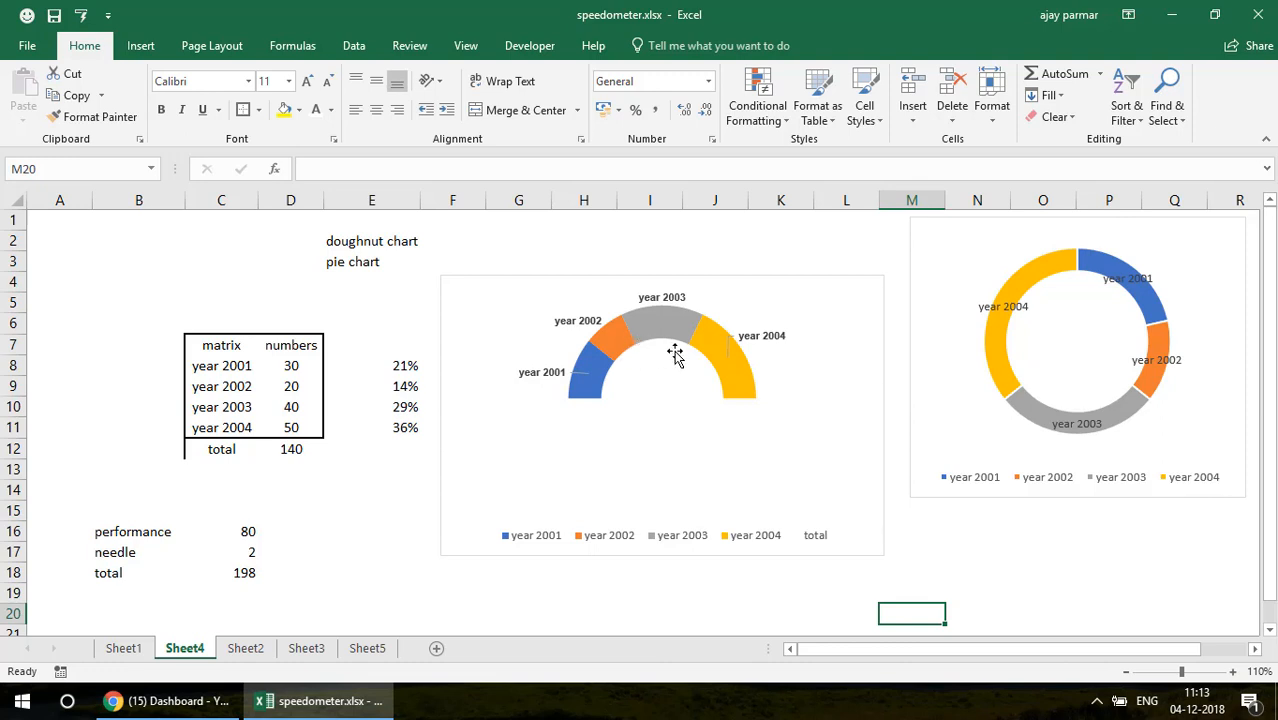
Step: Add a new series named abc to the half-doughnut chart's data source
{"action": "left_click", "coordinate": [791, 293]}
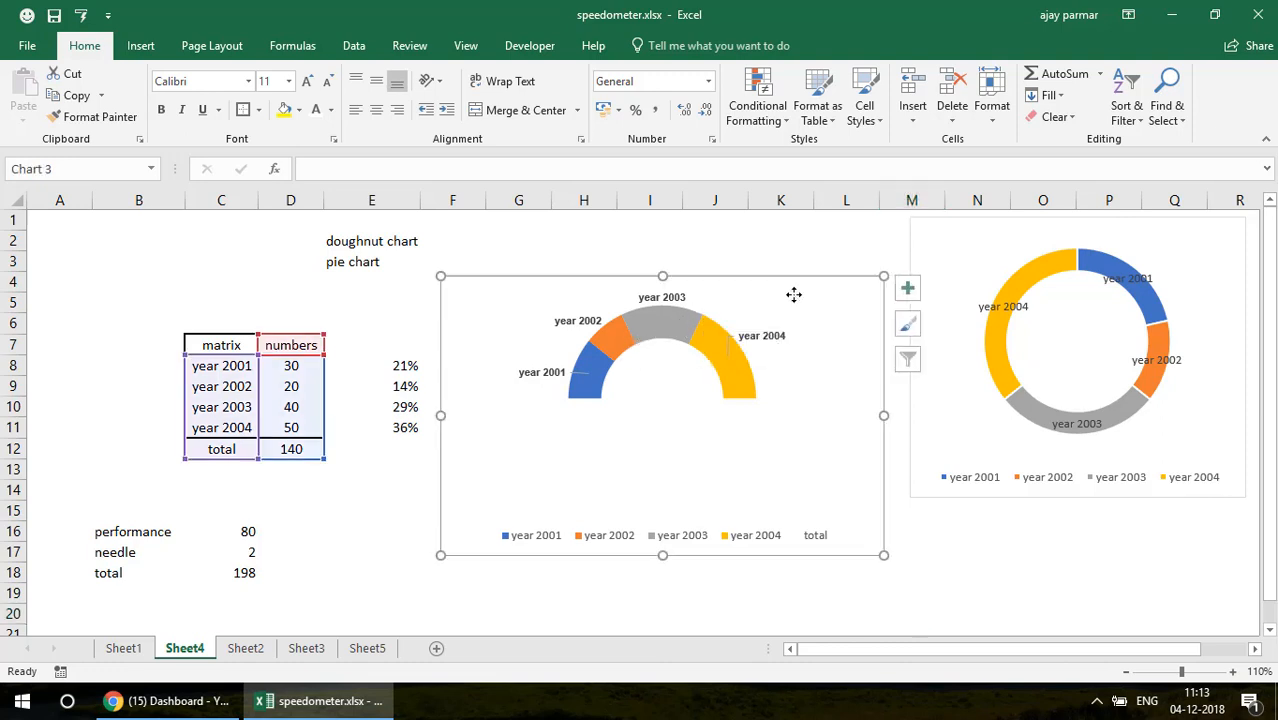
{"action": "right_click", "coordinate": [781, 294]}
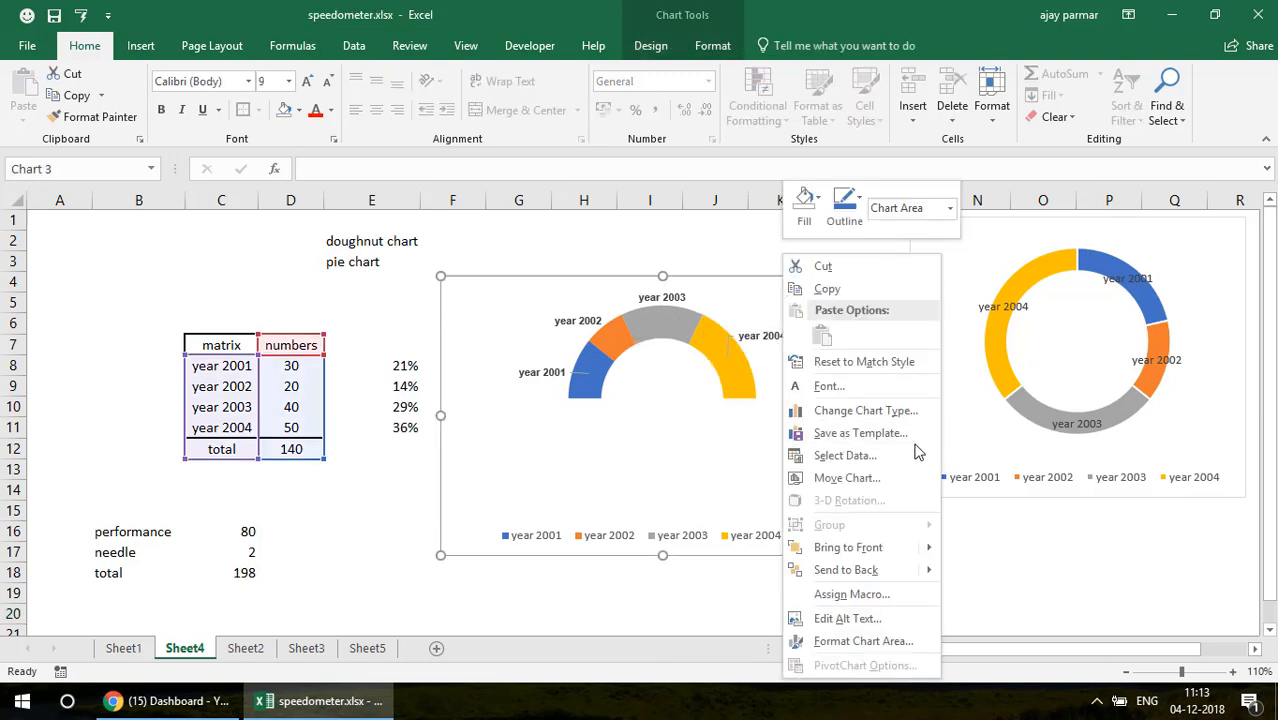
{"action": "left_click", "coordinate": [870, 456]}
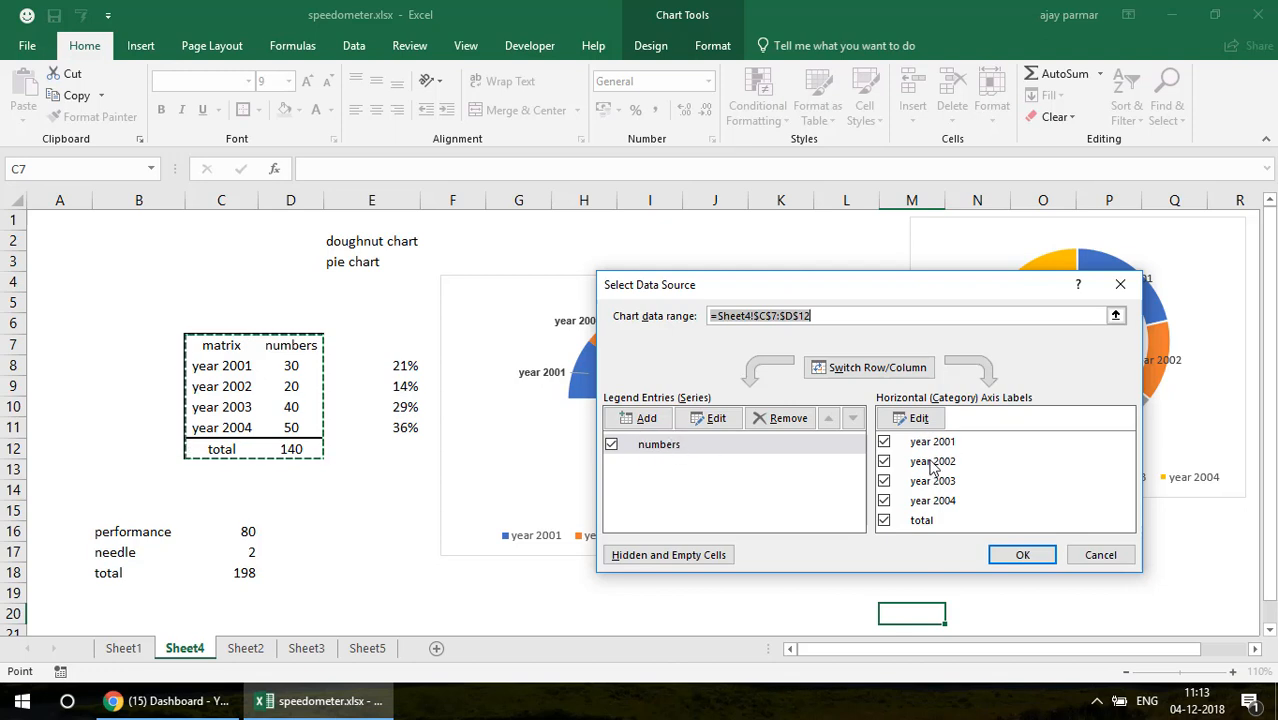
{"action": "left_click", "coordinate": [652, 425]}
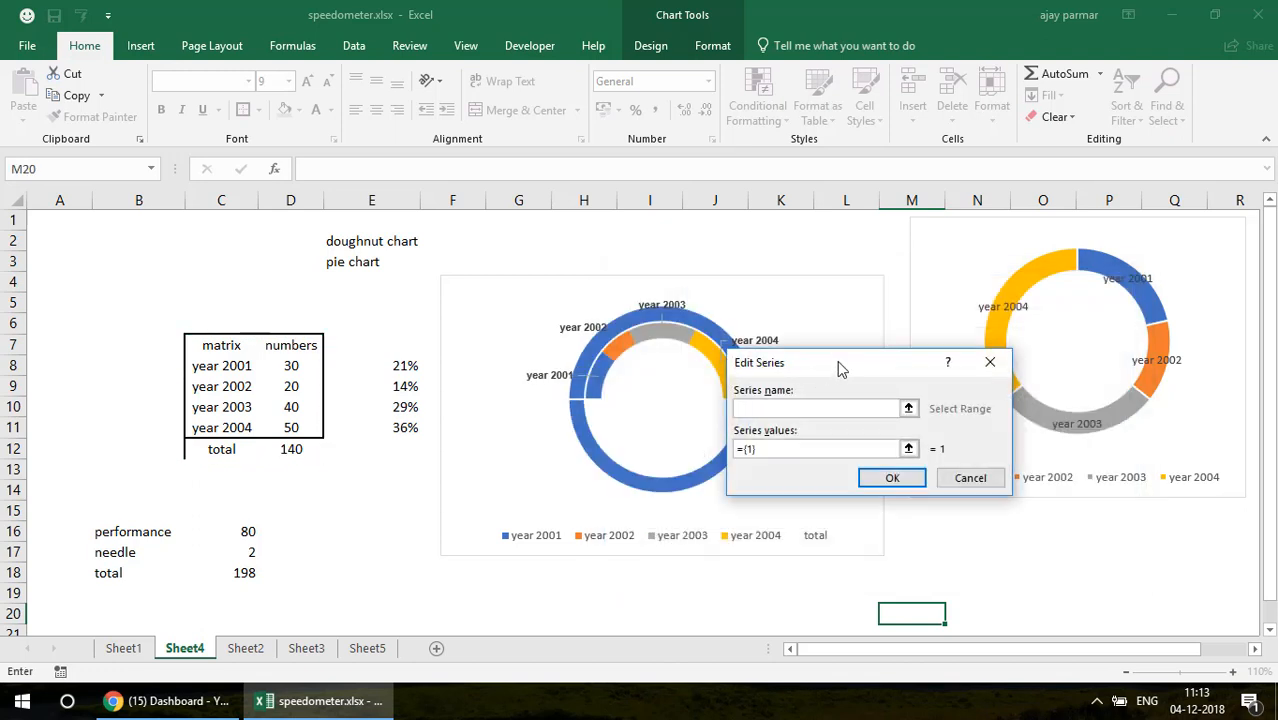
{"action": "left_click_drag", "start_coordinate": [840, 370], "coordinate": [884, 170]}
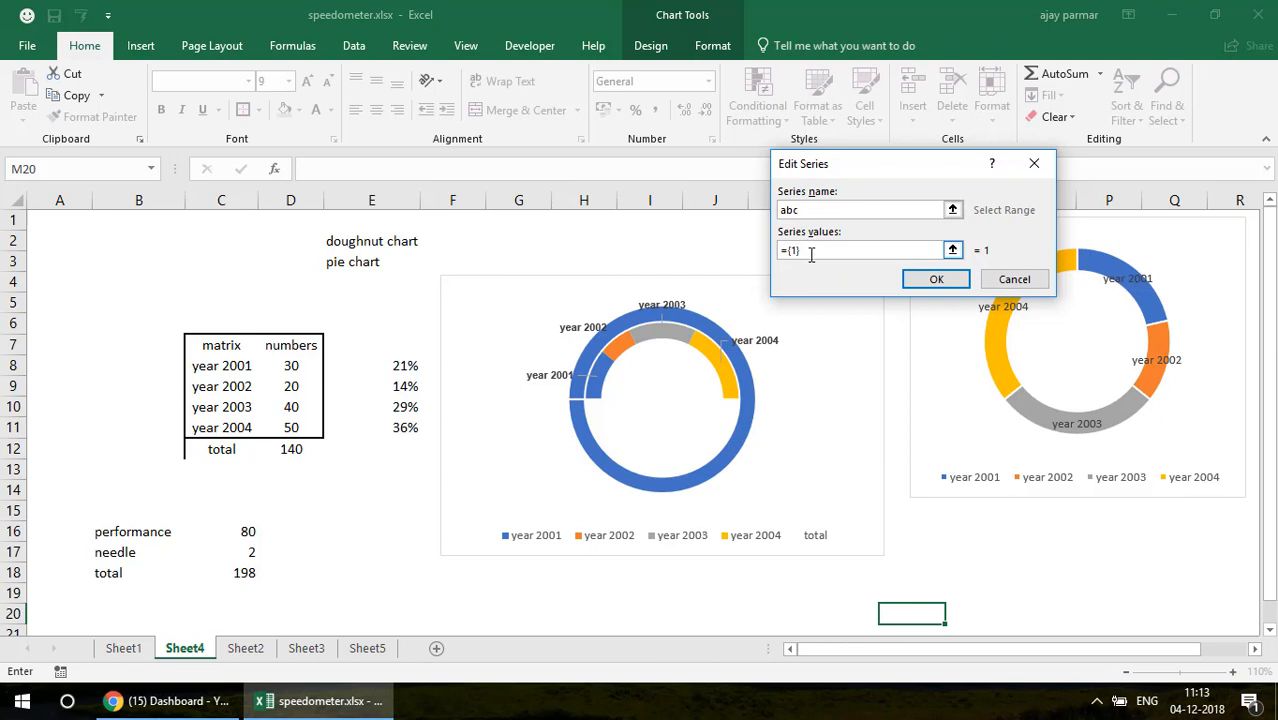
Step: Try to use the range B16:C18 as the values of the abc series
{"action": "left_click", "coordinate": [811, 252]}
{"action": "left_click", "coordinate": [143, 536]}
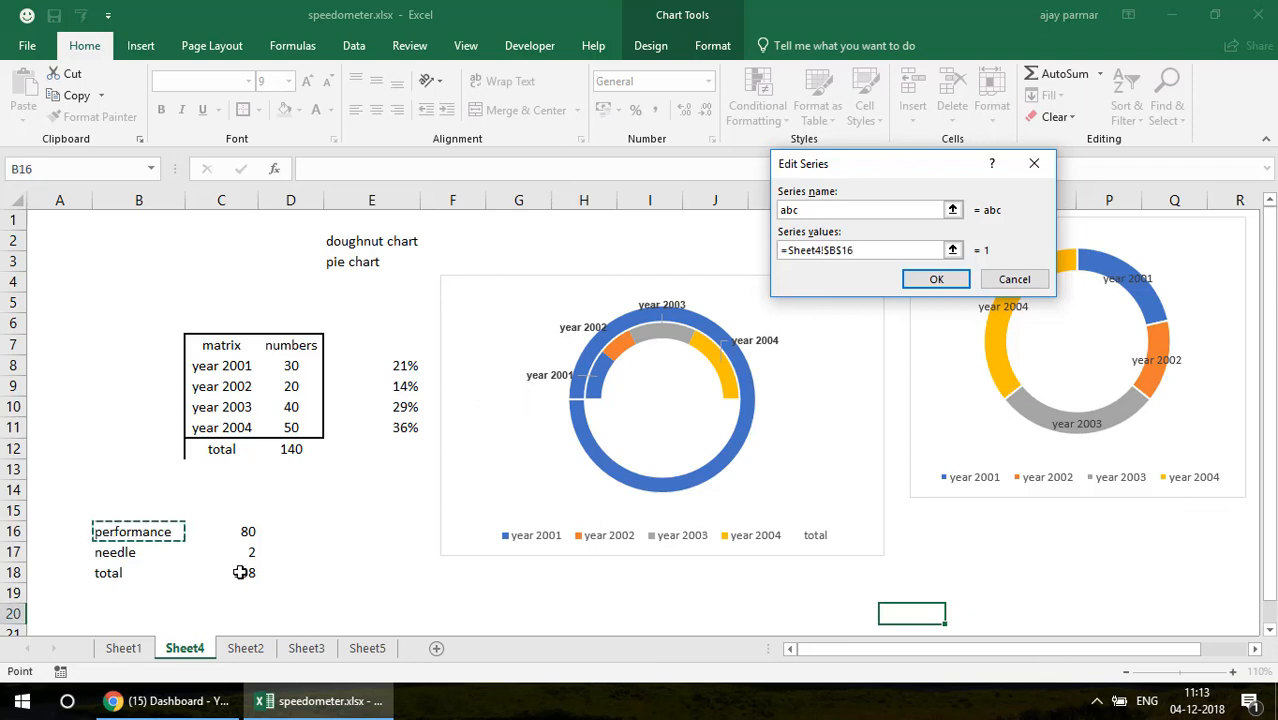
{"action": "left_click_drag", "start_coordinate": [241, 572], "coordinate": [246, 573]}
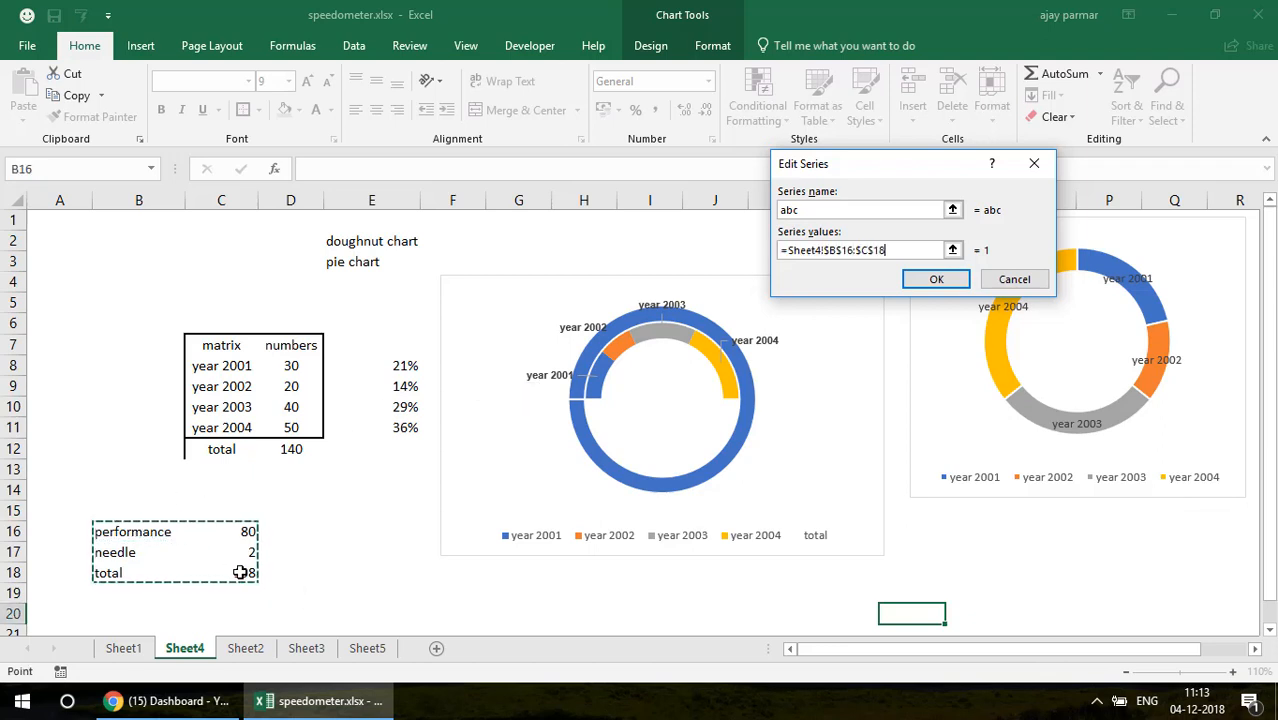
{"action": "left_click", "coordinate": [936, 284]}
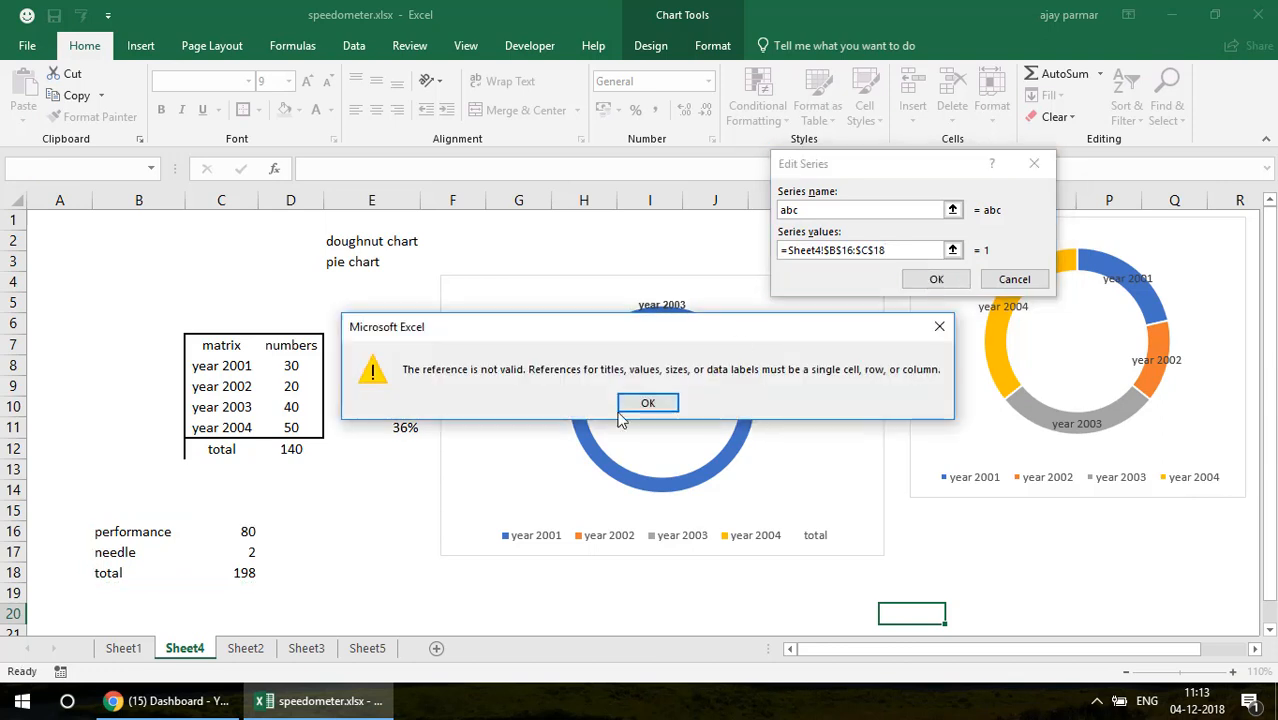
{"action": "left_click", "coordinate": [648, 403]}
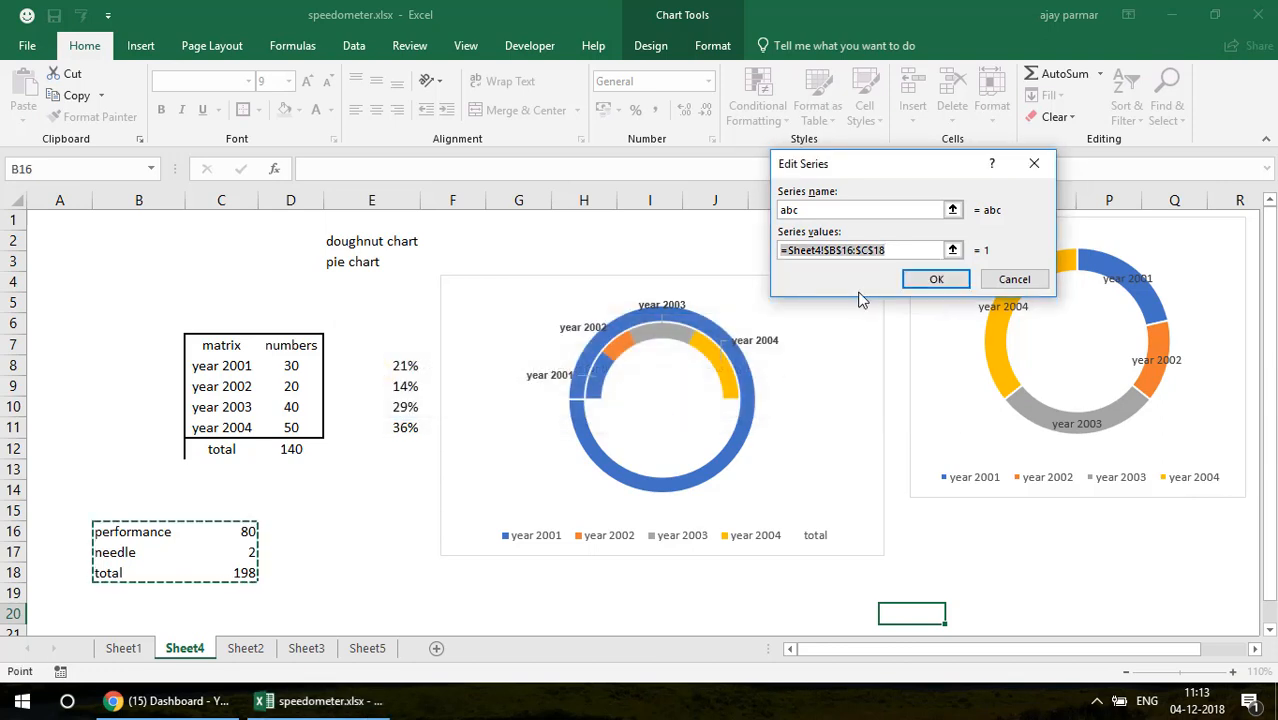
Step: Set the abc series values to C16:C18 and apply the data source changes to the half-doughnut chart
{"action": "left_click_drag", "start_coordinate": [242, 528], "coordinate": [237, 570]}
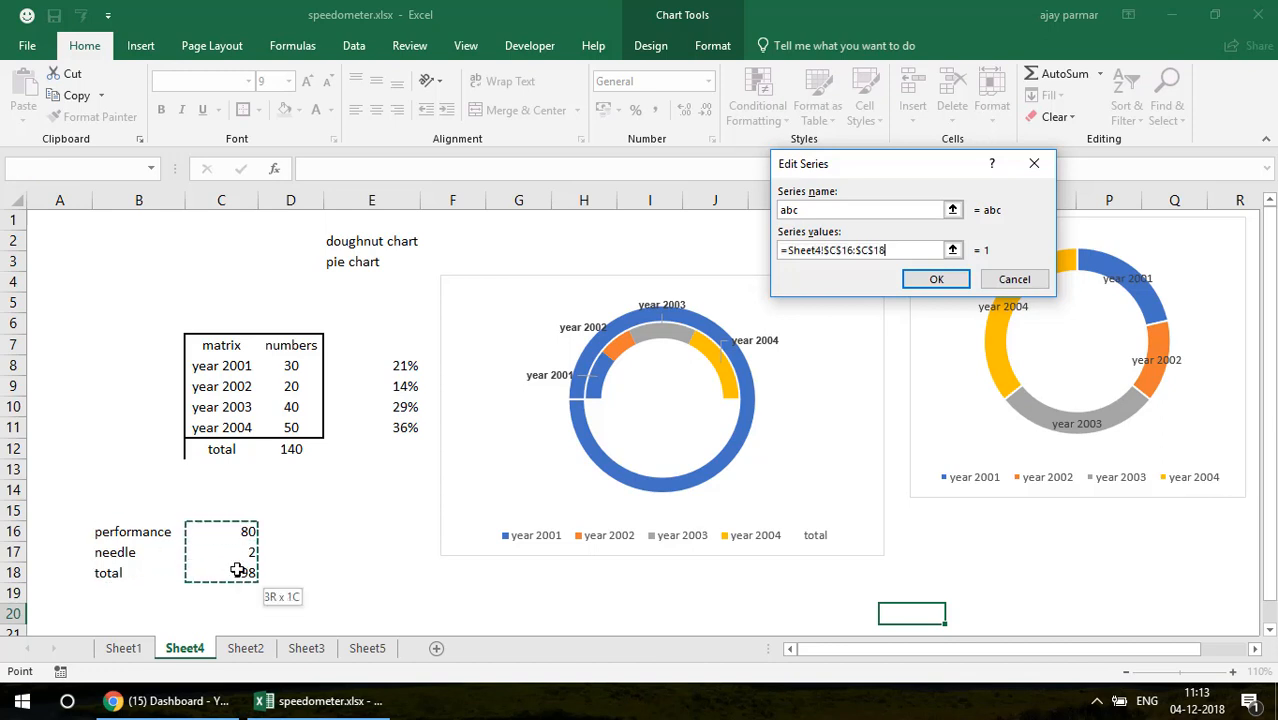
{"action": "left_click", "coordinate": [936, 280]}
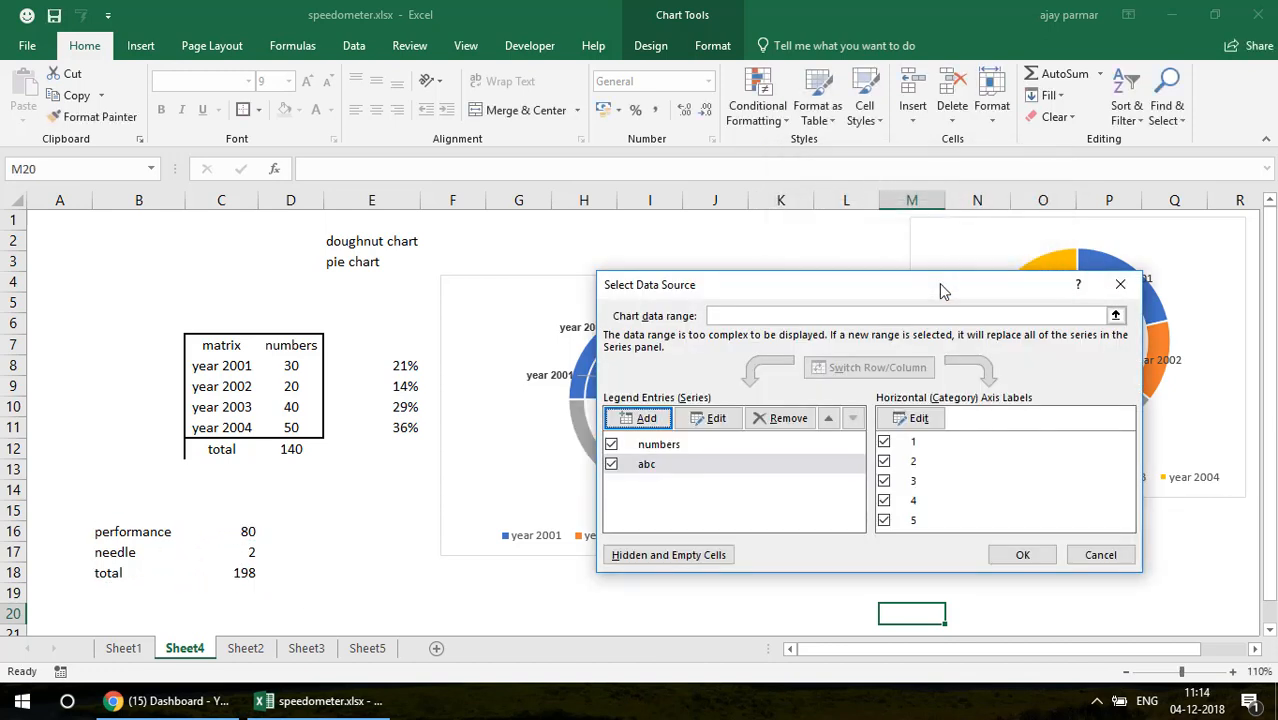
{"action": "left_click", "coordinate": [1024, 556]}
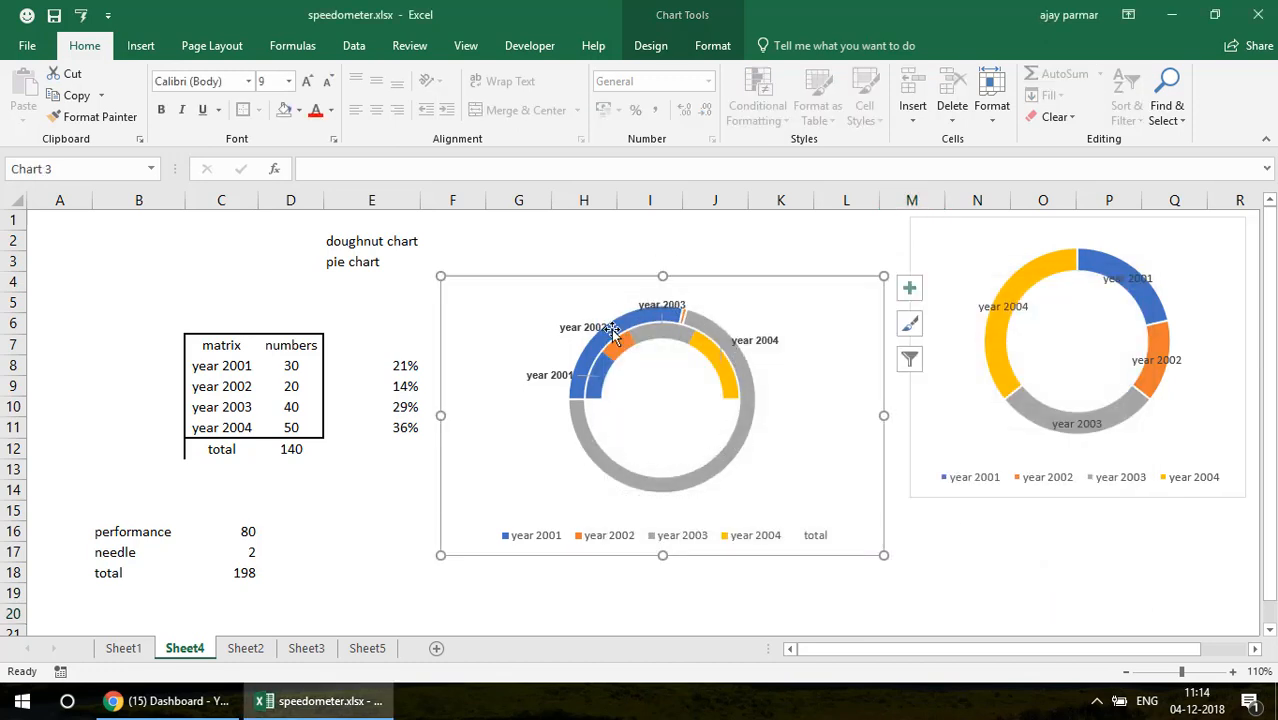
{"action": "left_click", "coordinate": [621, 243]}
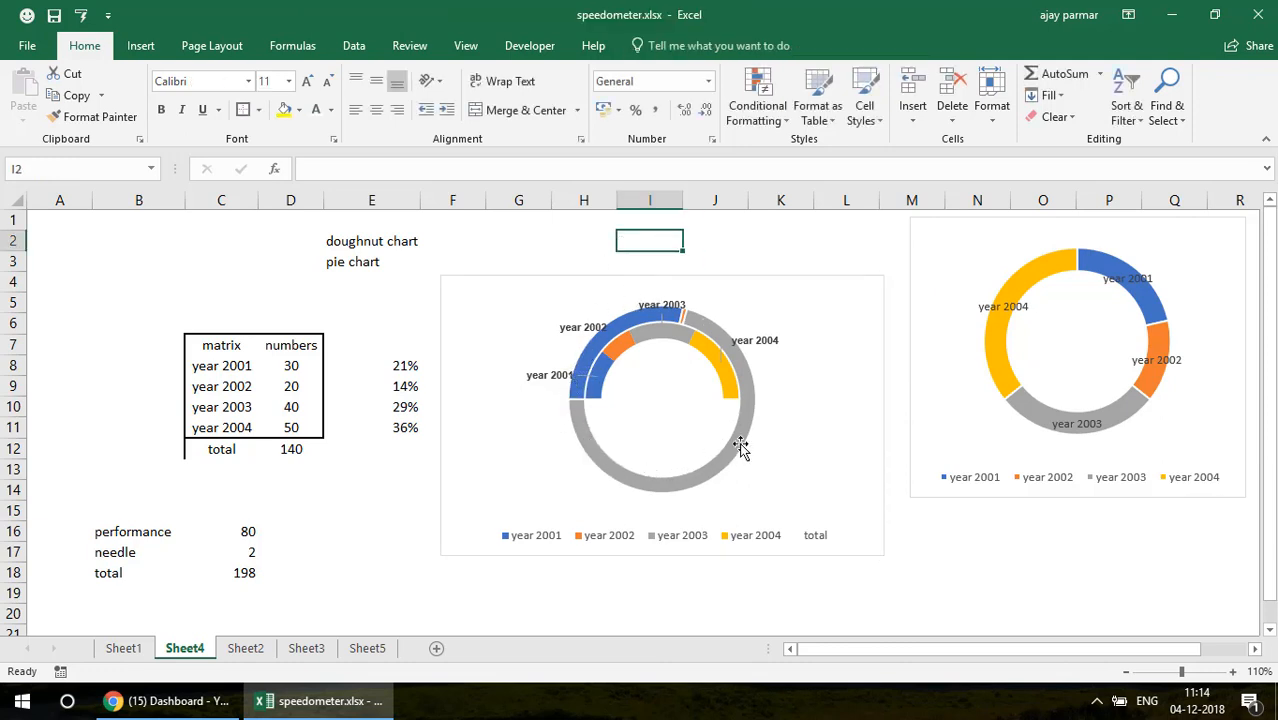
Step: Select the numbers series and the abc series in turn in the half-doughnut chart, ending on abc
{"action": "mouse_move", "coordinate": [745, 443]}
{"action": "left_click", "coordinate": [686, 485]}
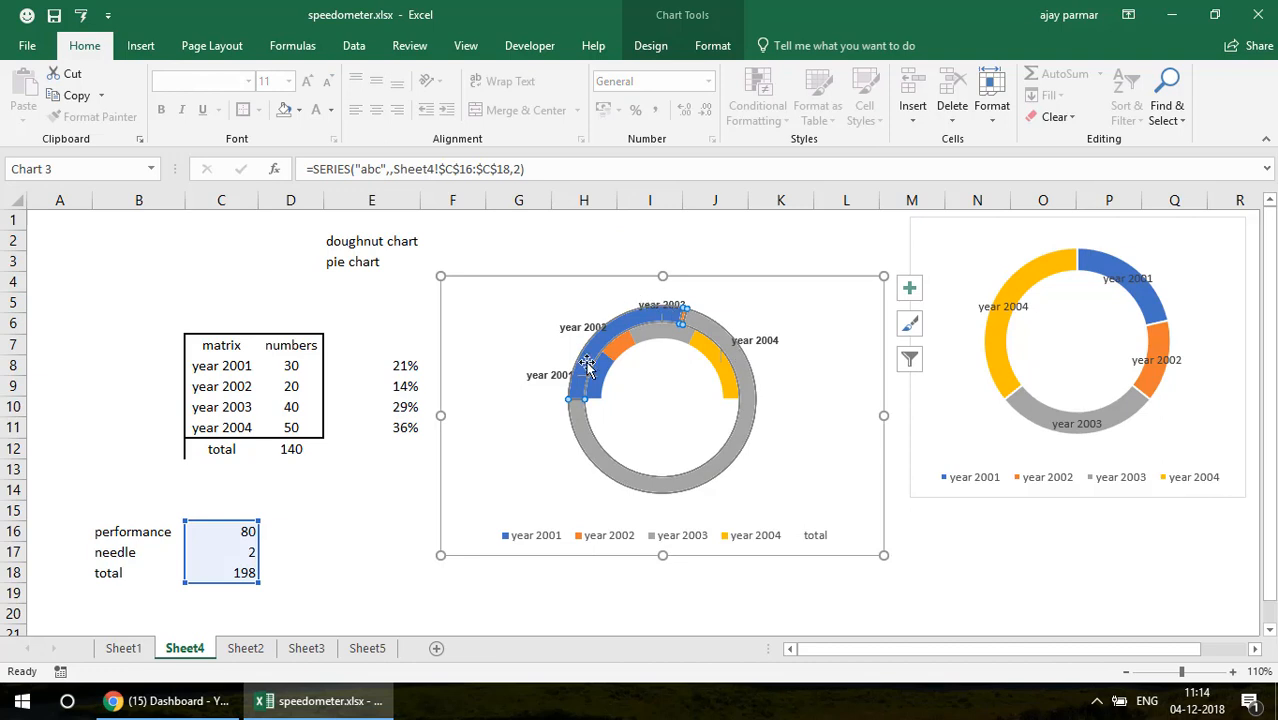
{"action": "left_click", "coordinate": [718, 52]}
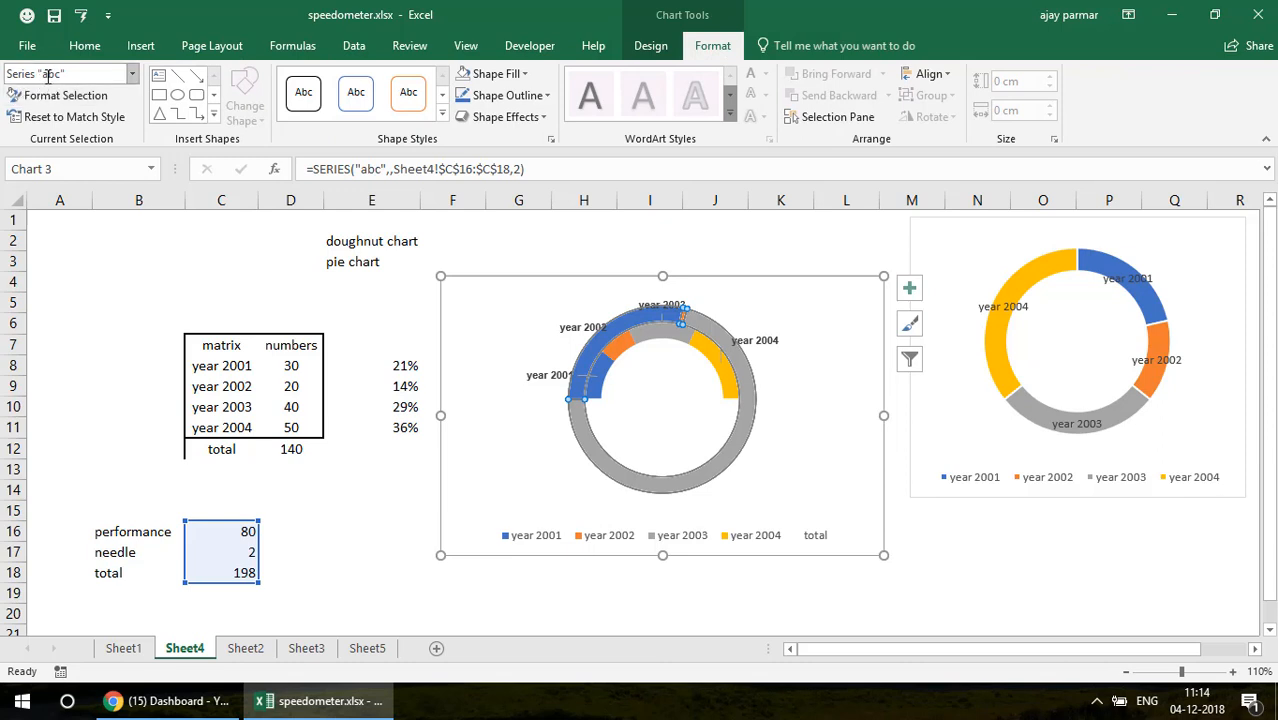
{"action": "left_click", "coordinate": [131, 75]}
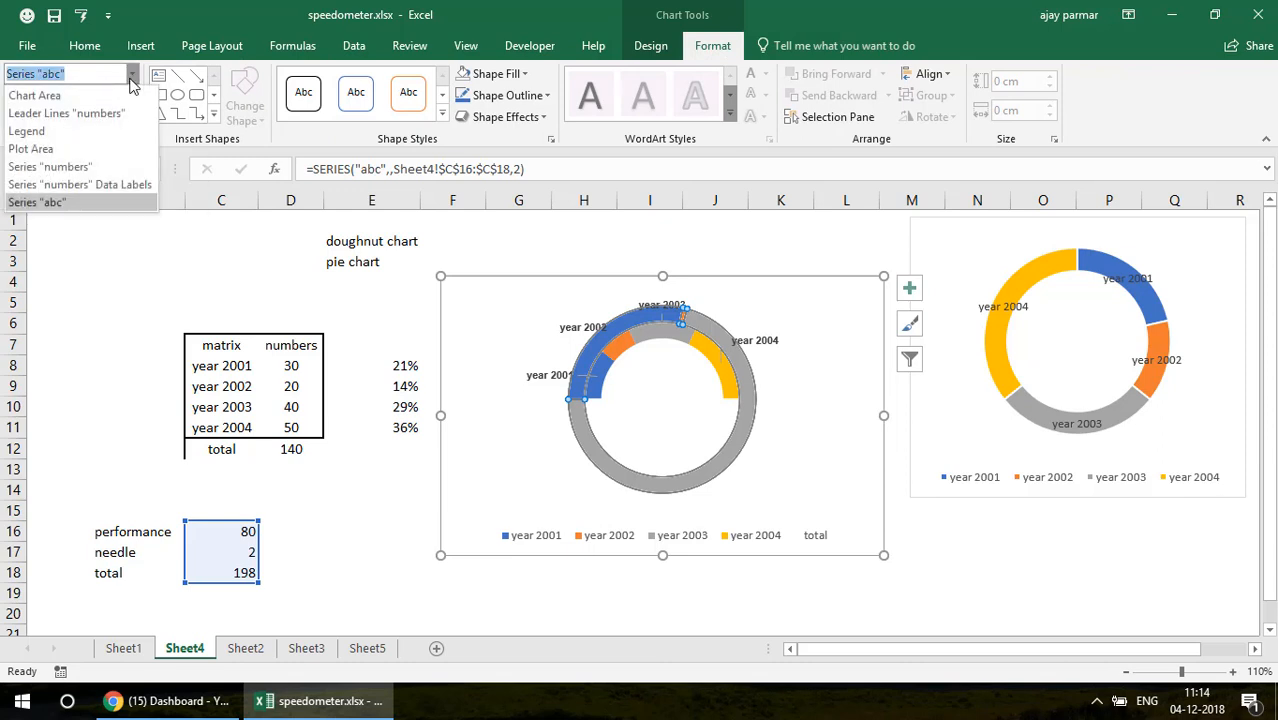
{"action": "left_click", "coordinate": [73, 167]}
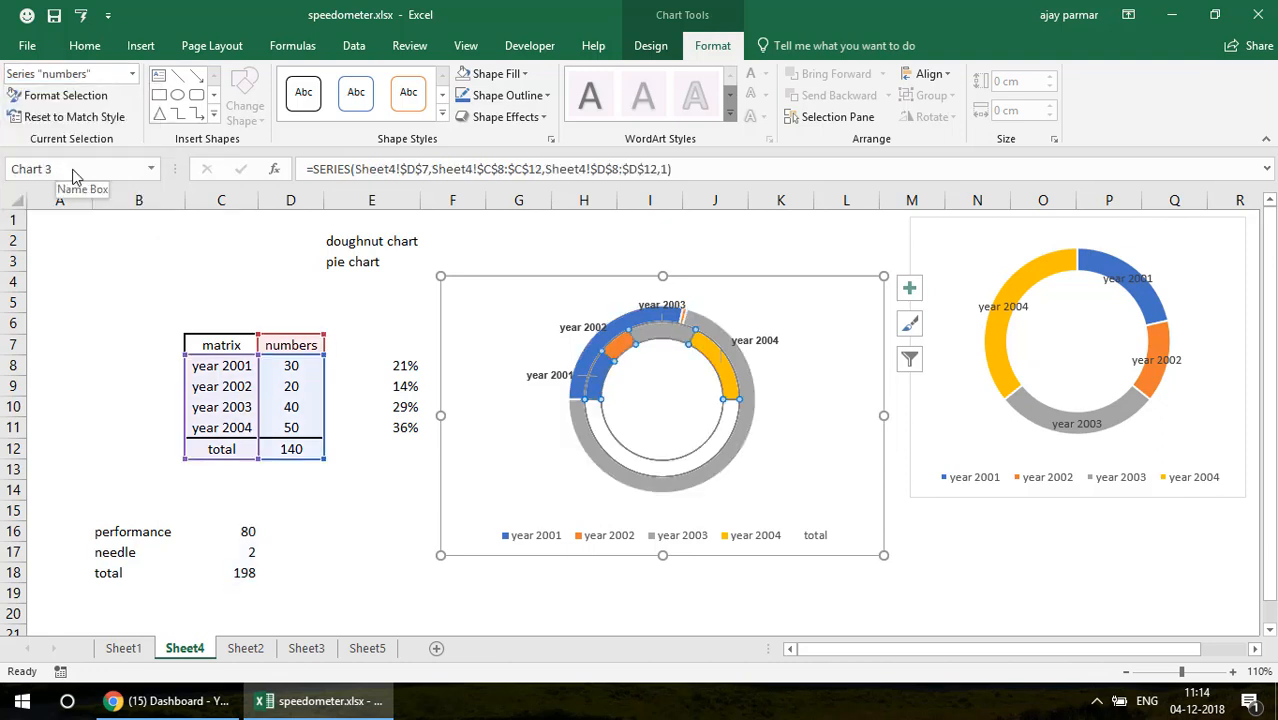
{"action": "left_click", "coordinate": [131, 74]}
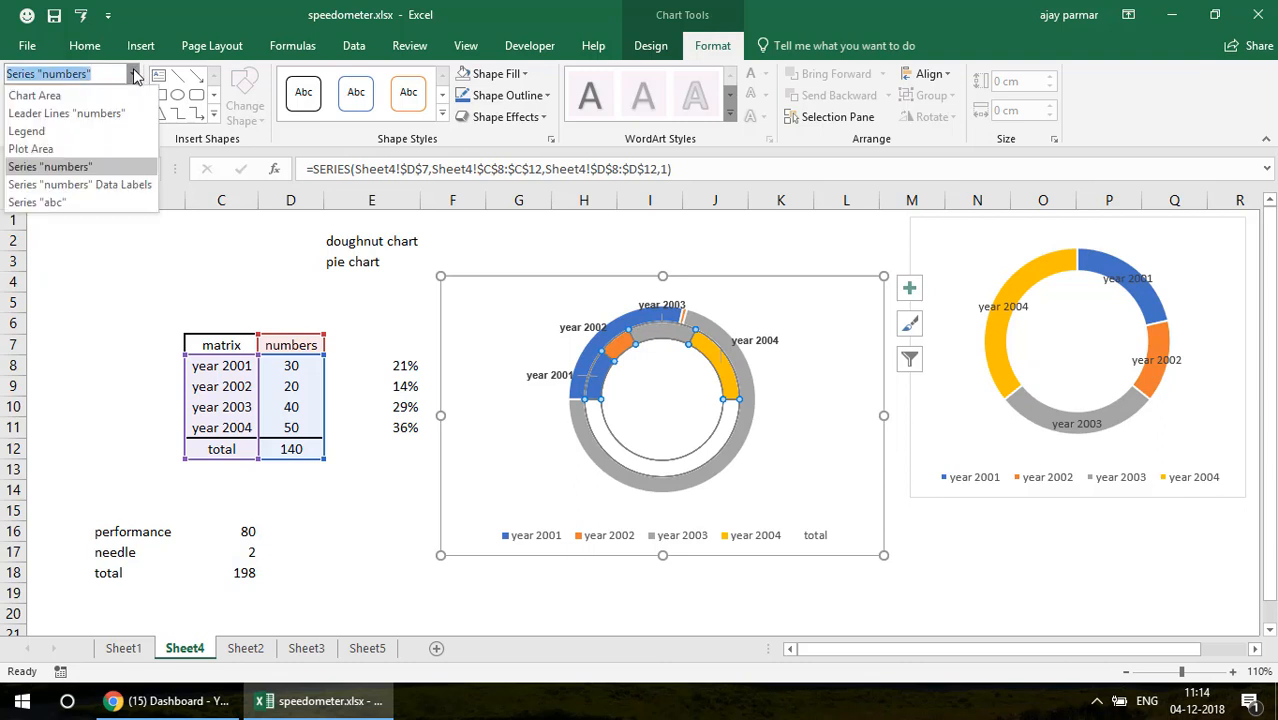
{"action": "left_click", "coordinate": [40, 202]}
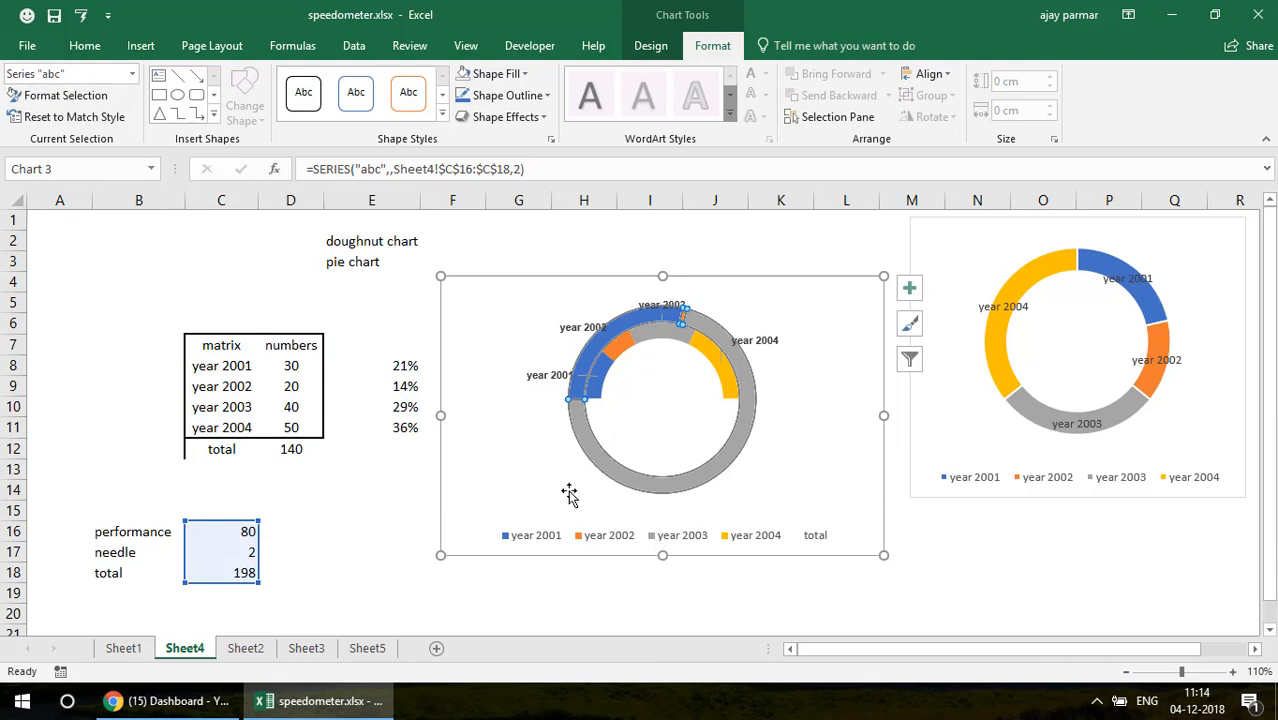
{"action": "right_click", "coordinate": [665, 486]}
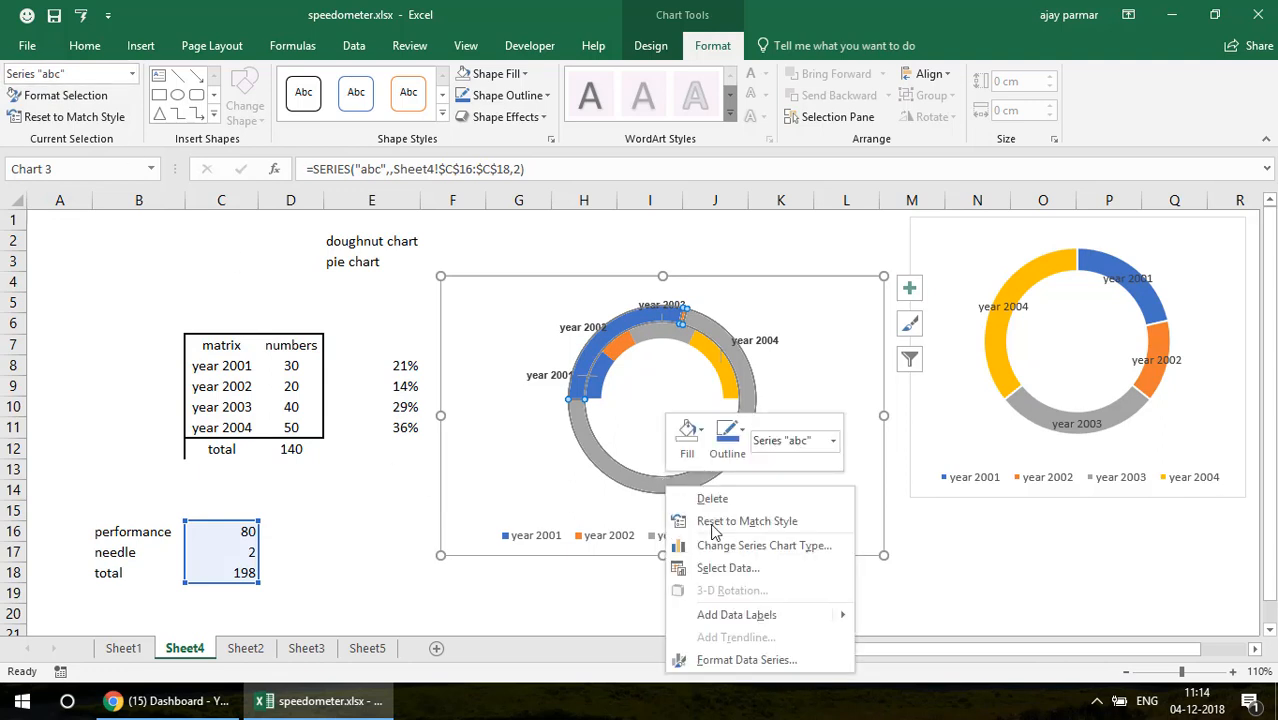
{"action": "left_click", "coordinate": [637, 488]}
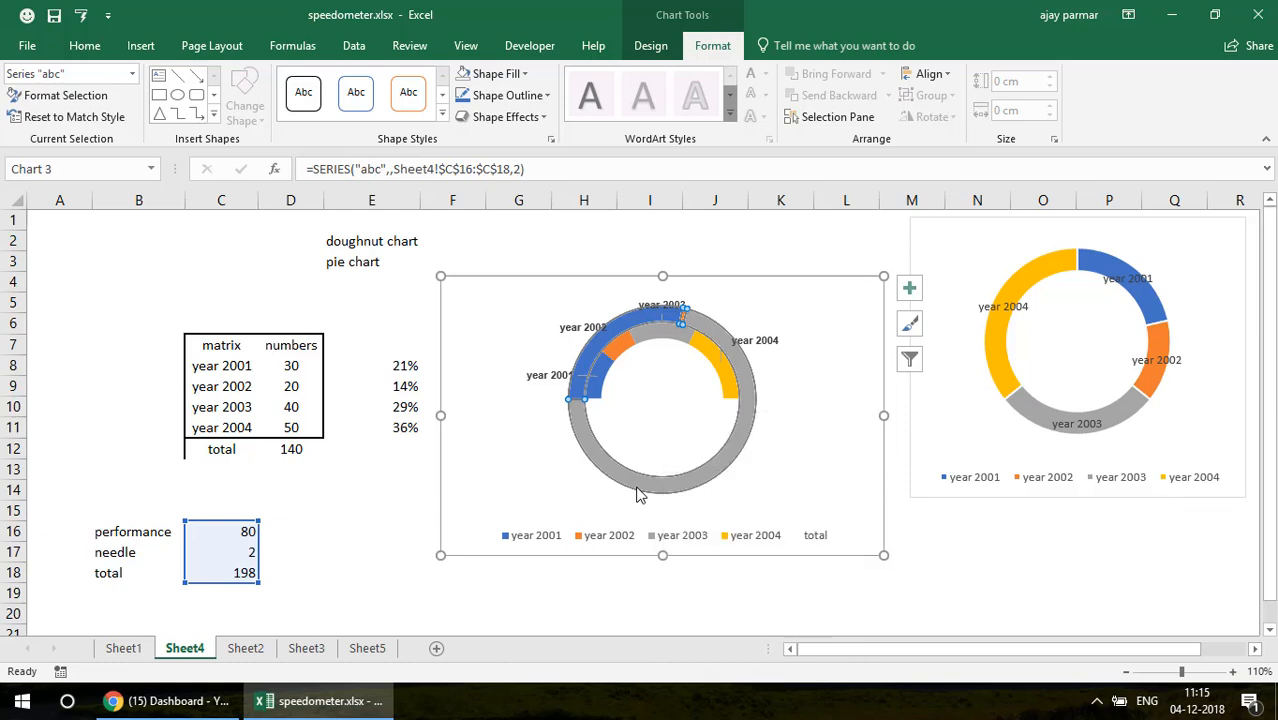
Step: Change the abc series to a Pie chart on the secondary axis, keeping the numbers series as Doughnut
{"action": "left_click", "coordinate": [652, 46]}
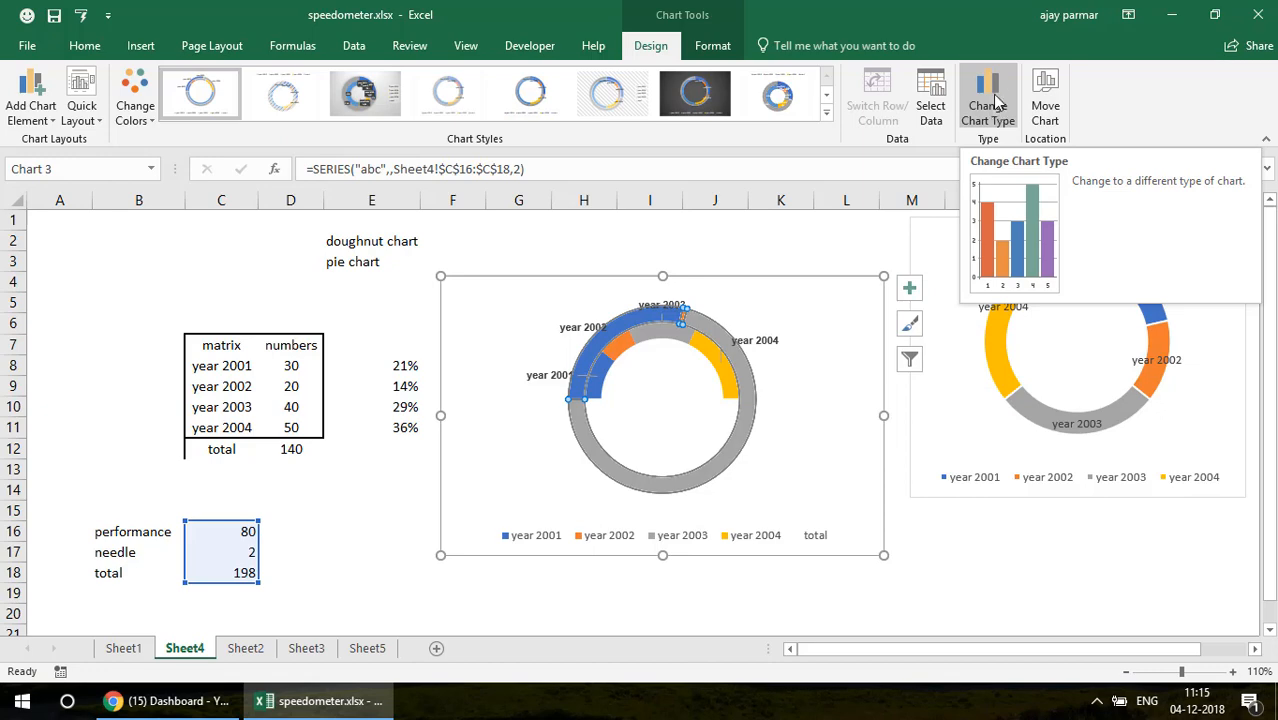
{"action": "left_click", "coordinate": [997, 108]}
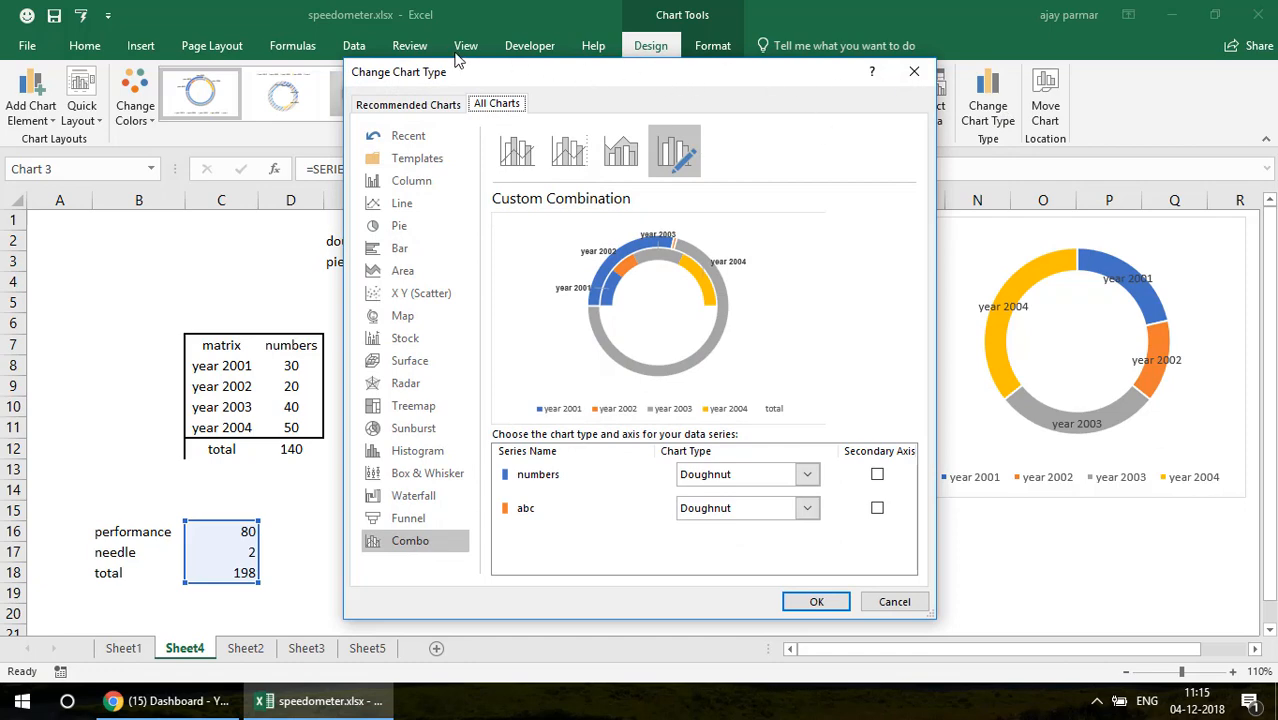
{"action": "left_click_drag", "start_coordinate": [700, 78], "coordinate": [370, 43]}
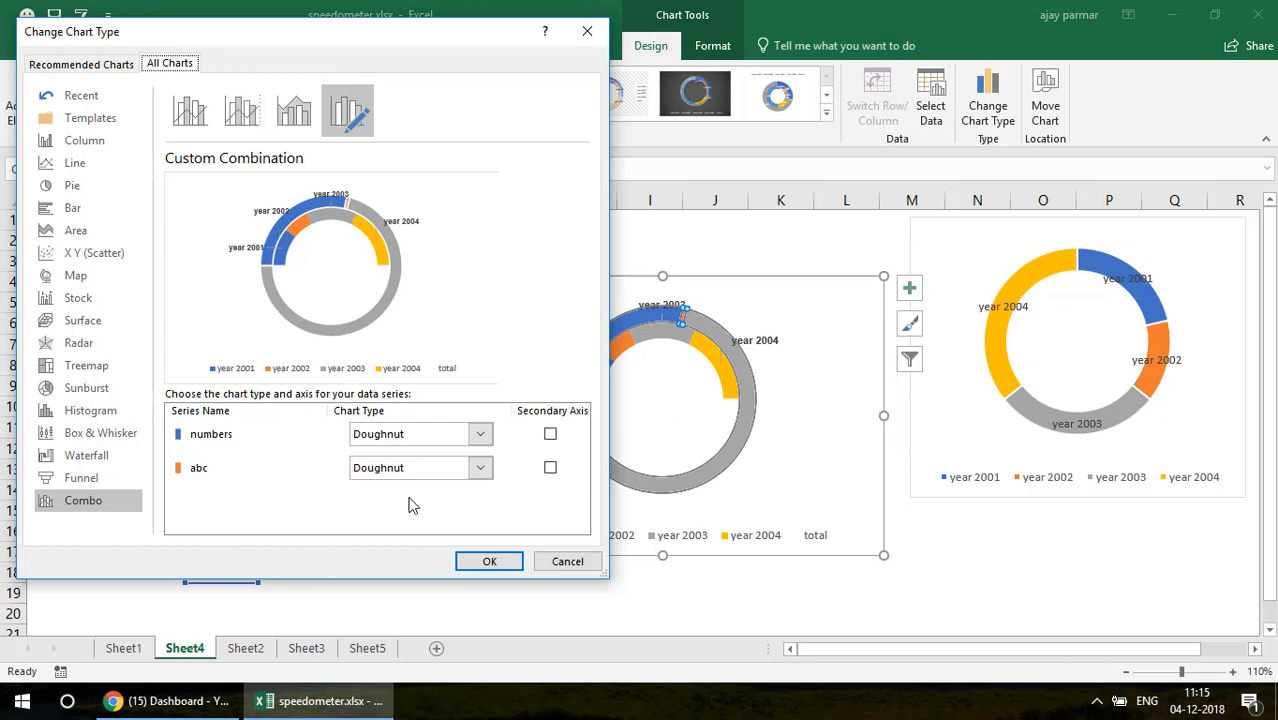
{"action": "left_click", "coordinate": [481, 470]}
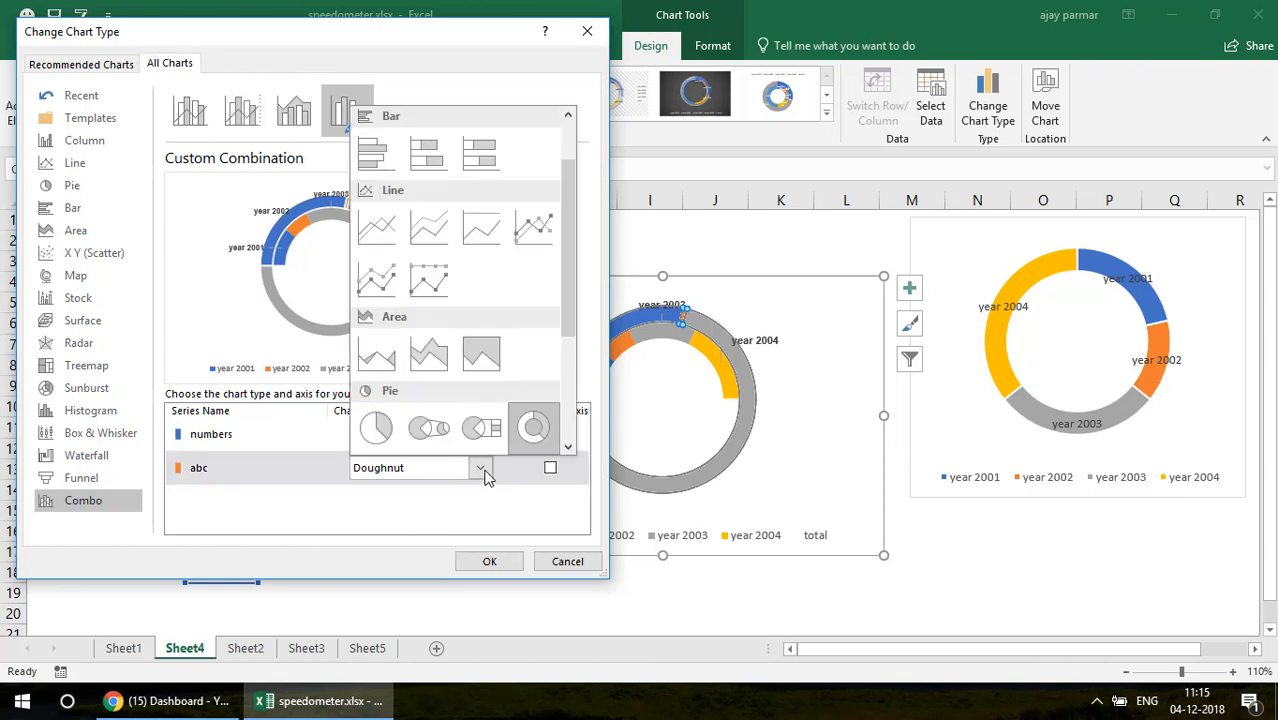
{"action": "left_click", "coordinate": [377, 430]}
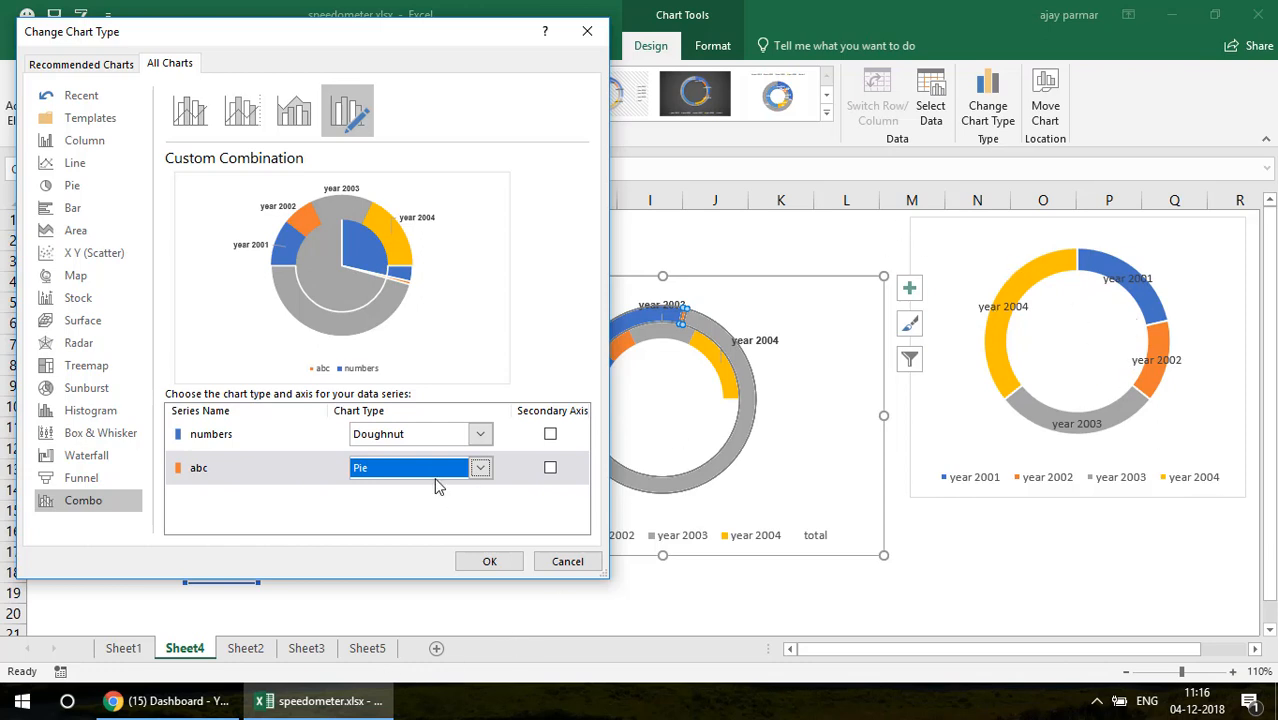
{"action": "left_click", "coordinate": [550, 468]}
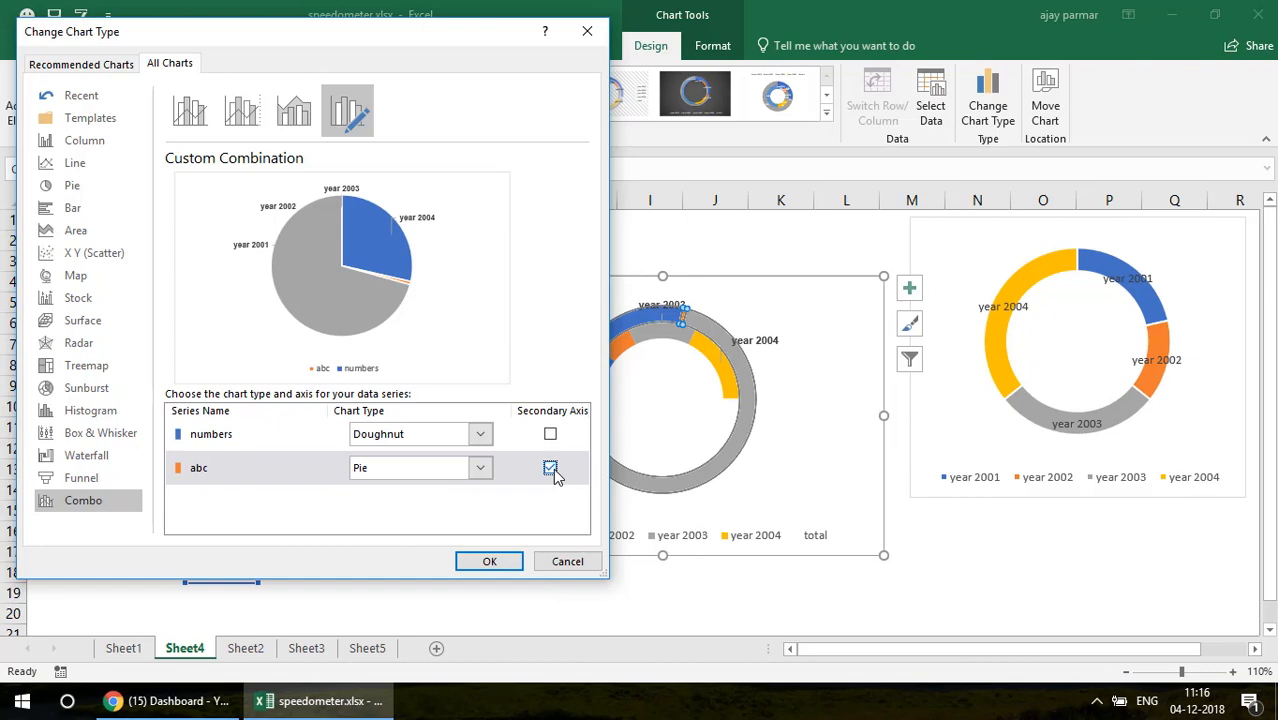
{"action": "left_click", "coordinate": [492, 562]}
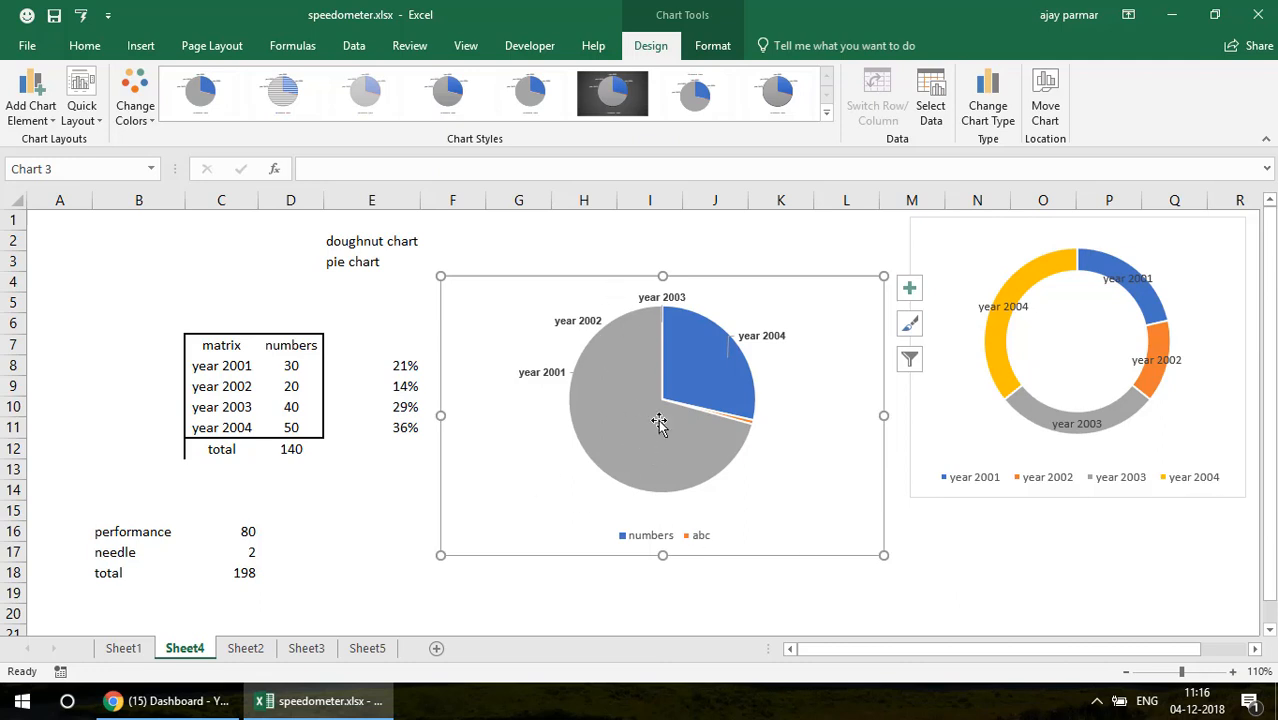
Step: Set the grey total slice of the abc pie to No Fill
{"action": "mouse_move", "coordinate": [638, 441]}
{"action": "left_click", "coordinate": [628, 437]}
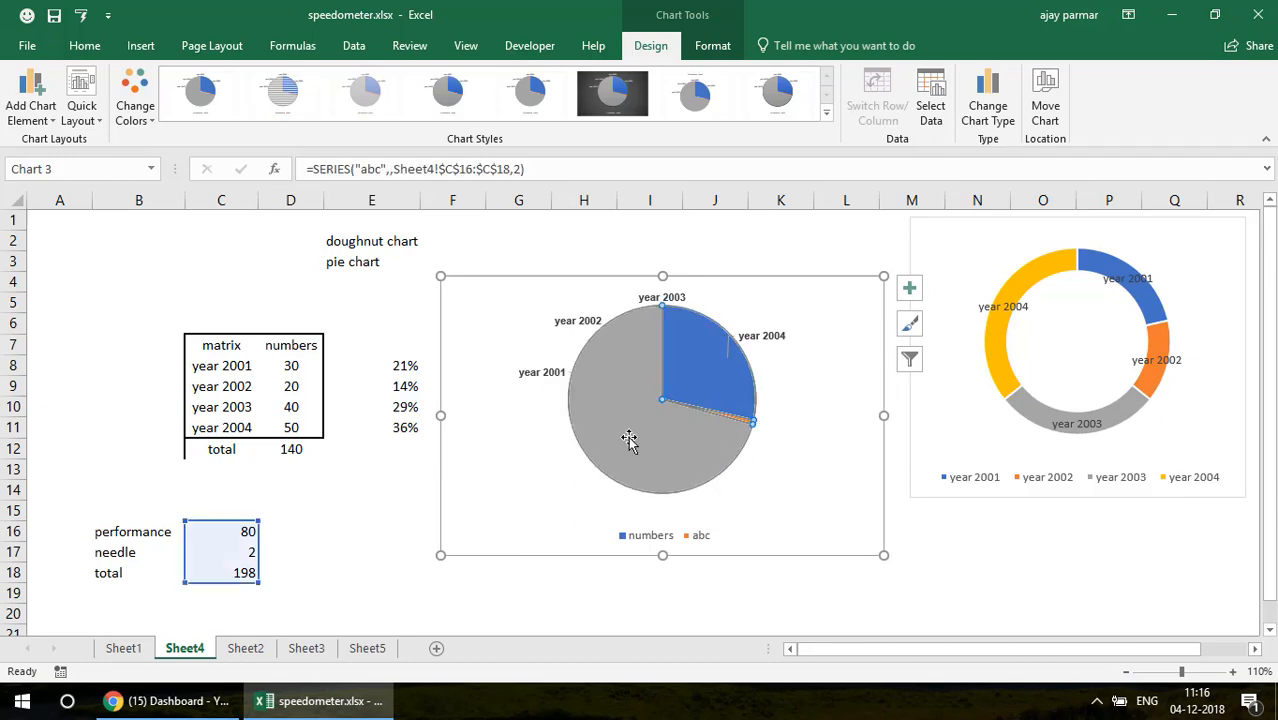
{"action": "left_click", "coordinate": [629, 437]}
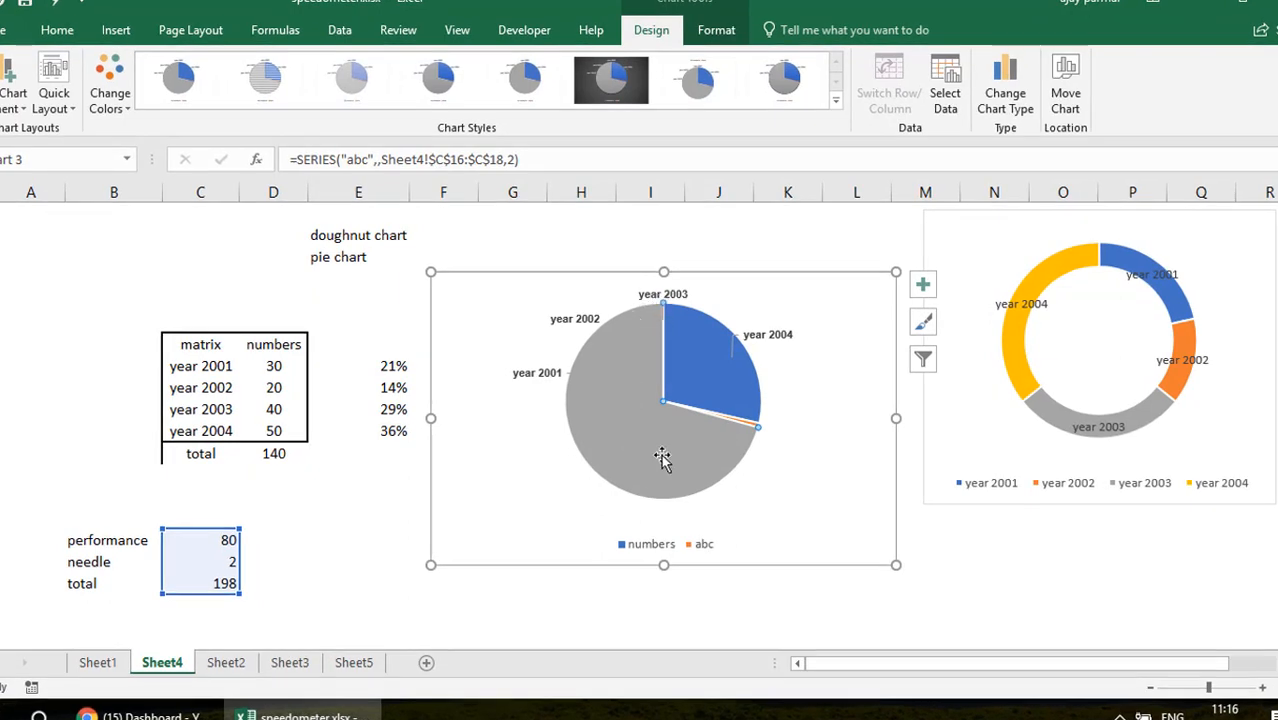
{"action": "left_click", "coordinate": [57, 31]}
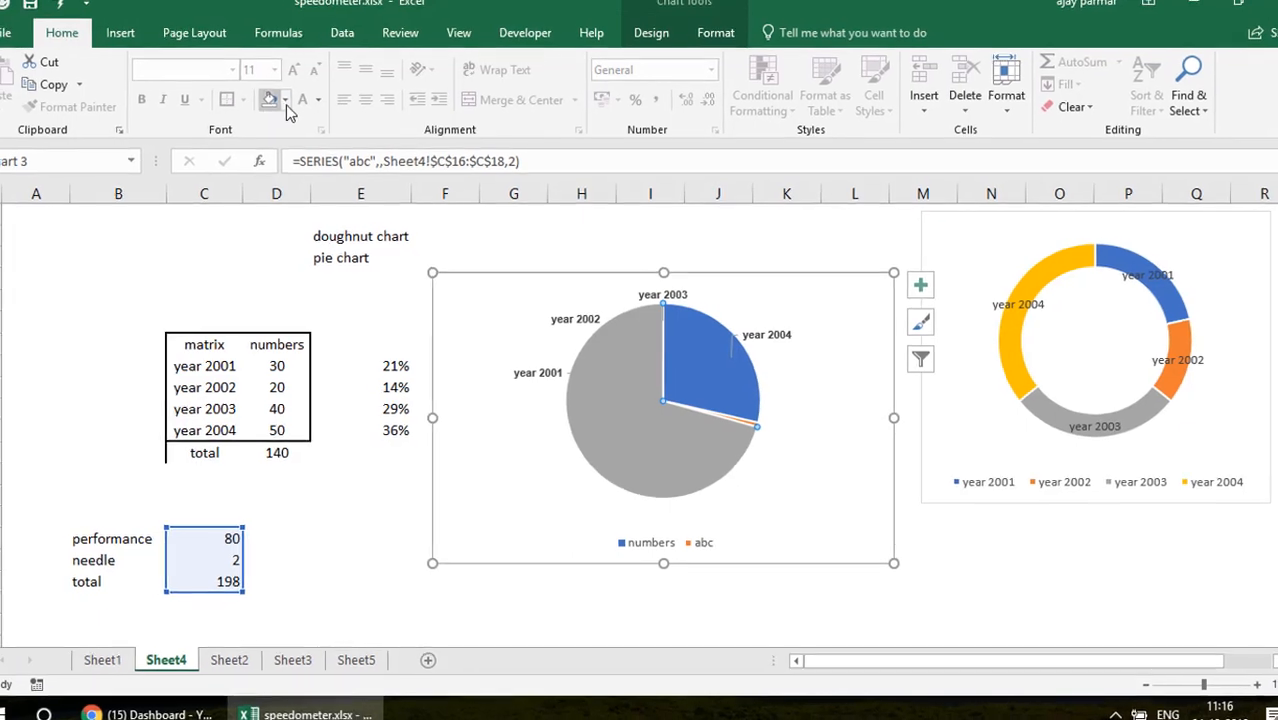
{"action": "left_click", "coordinate": [282, 97]}
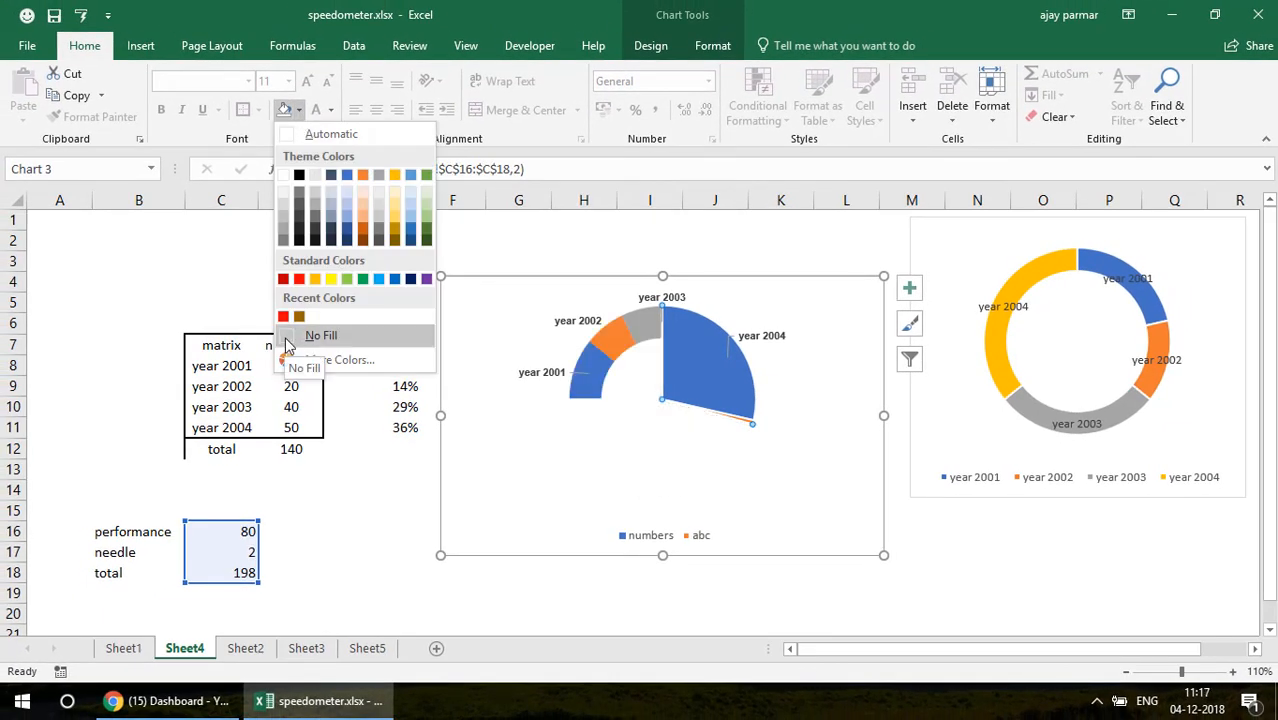
{"action": "left_click", "coordinate": [288, 340]}
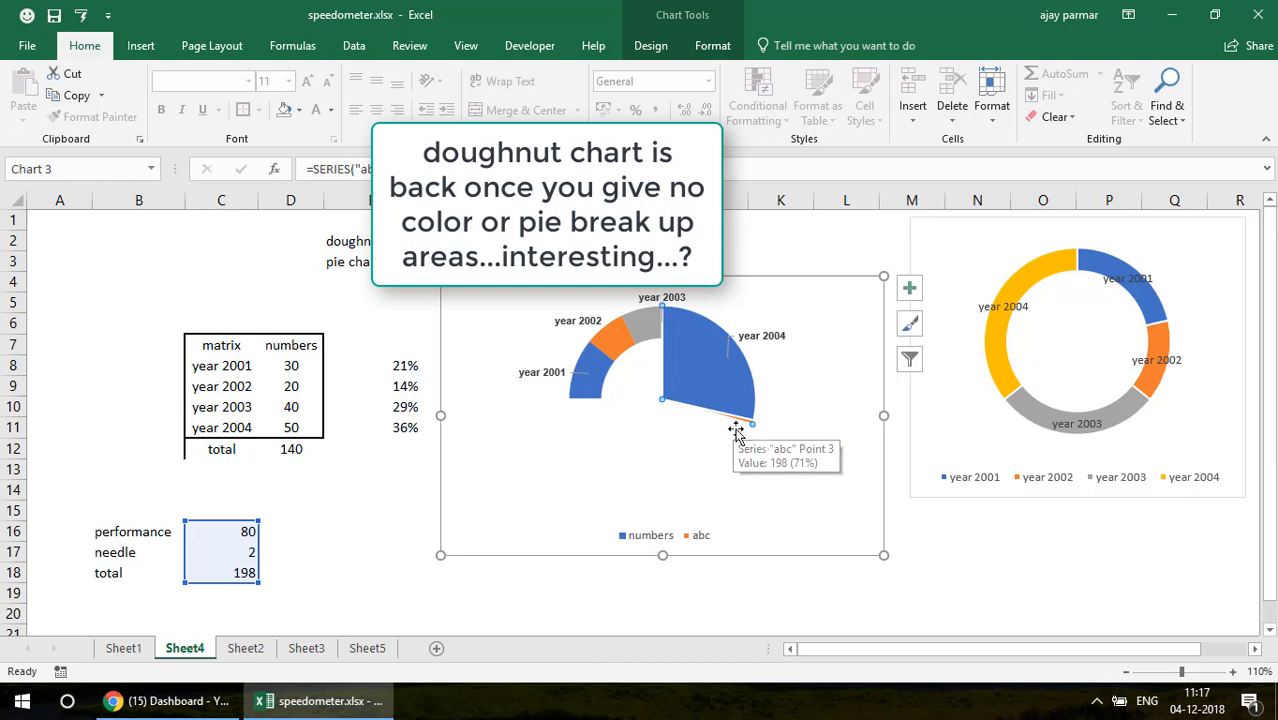
Step: Set the needle value in C17 to 12 to widen the needle slice
{"action": "left_click", "coordinate": [235, 555]}
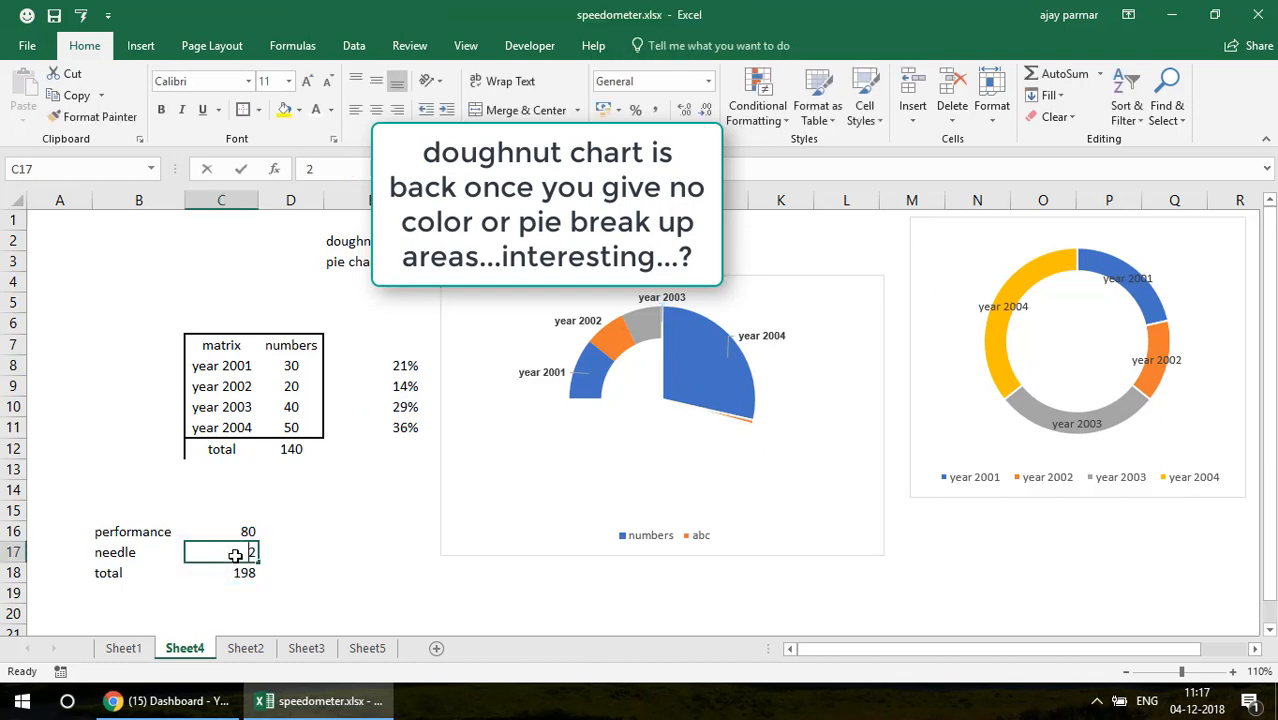
{"action": "type", "text": "1"}
{"action": "key", "text": "Return"}
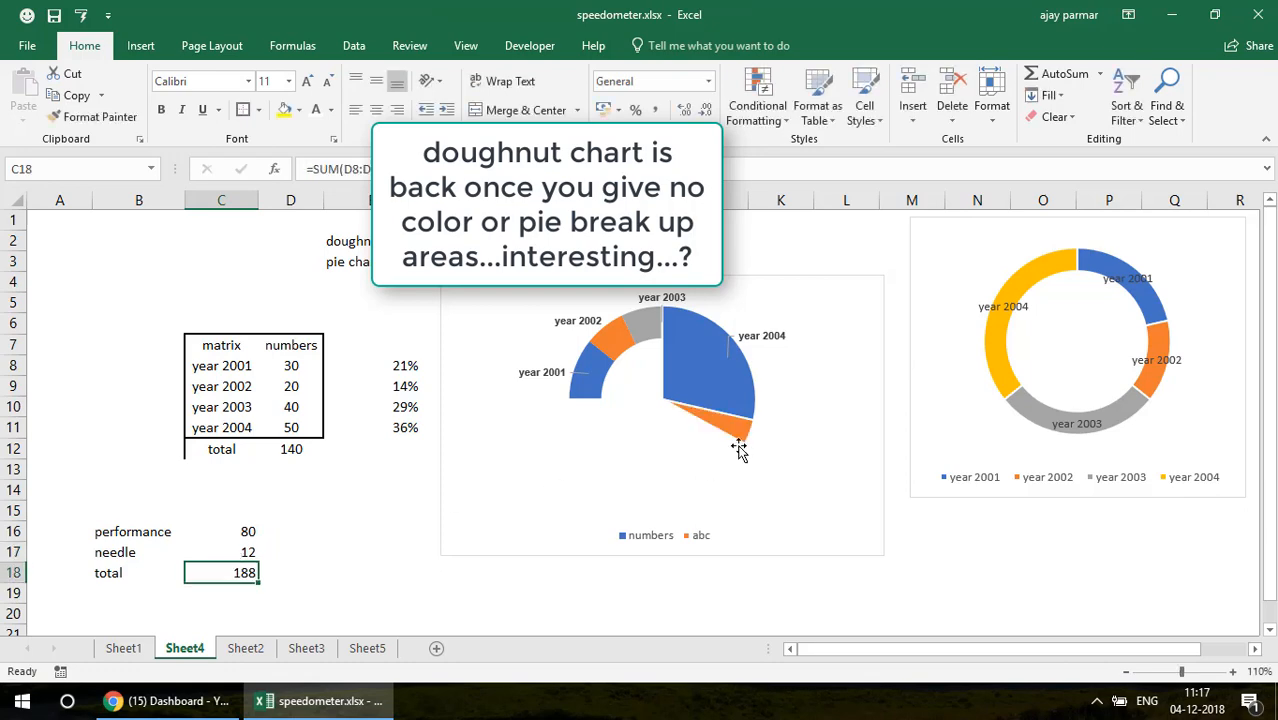
Step: Set the blue performance slice of the abc pie to No Fill
{"action": "left_click", "coordinate": [701, 350]}
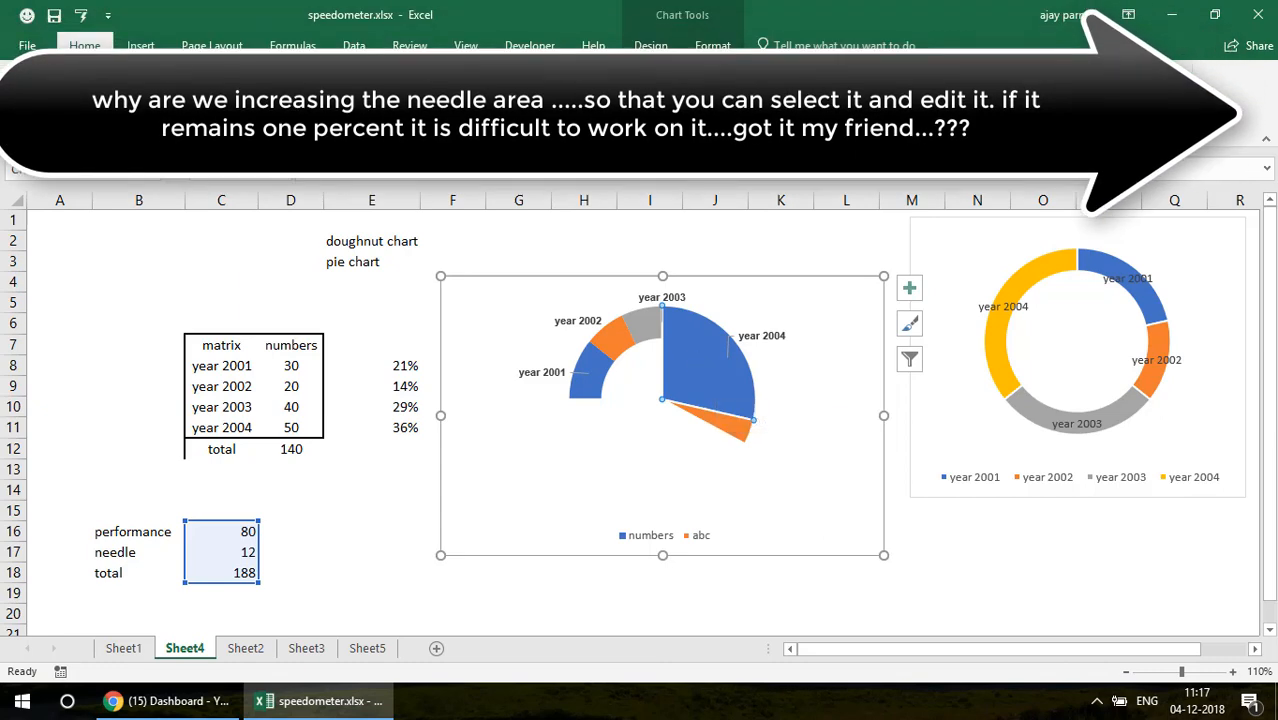
{"action": "left_click", "coordinate": [305, 122]}
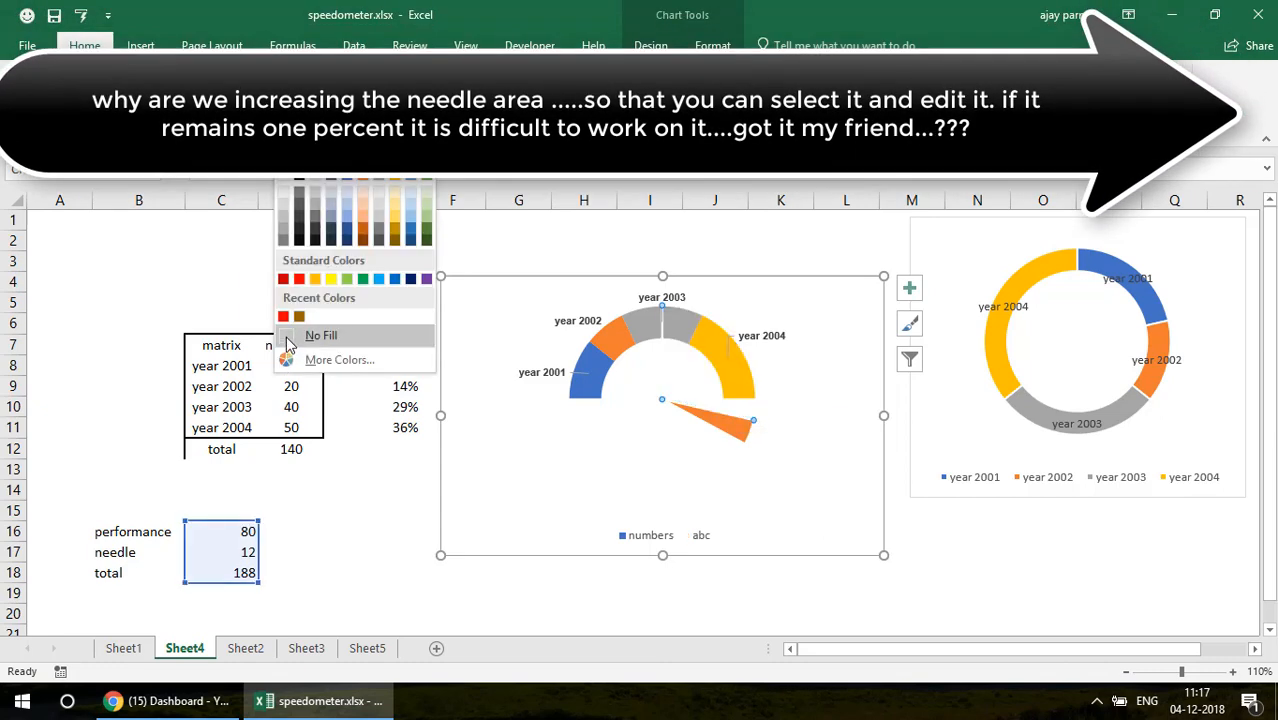
{"action": "left_click", "coordinate": [318, 335]}
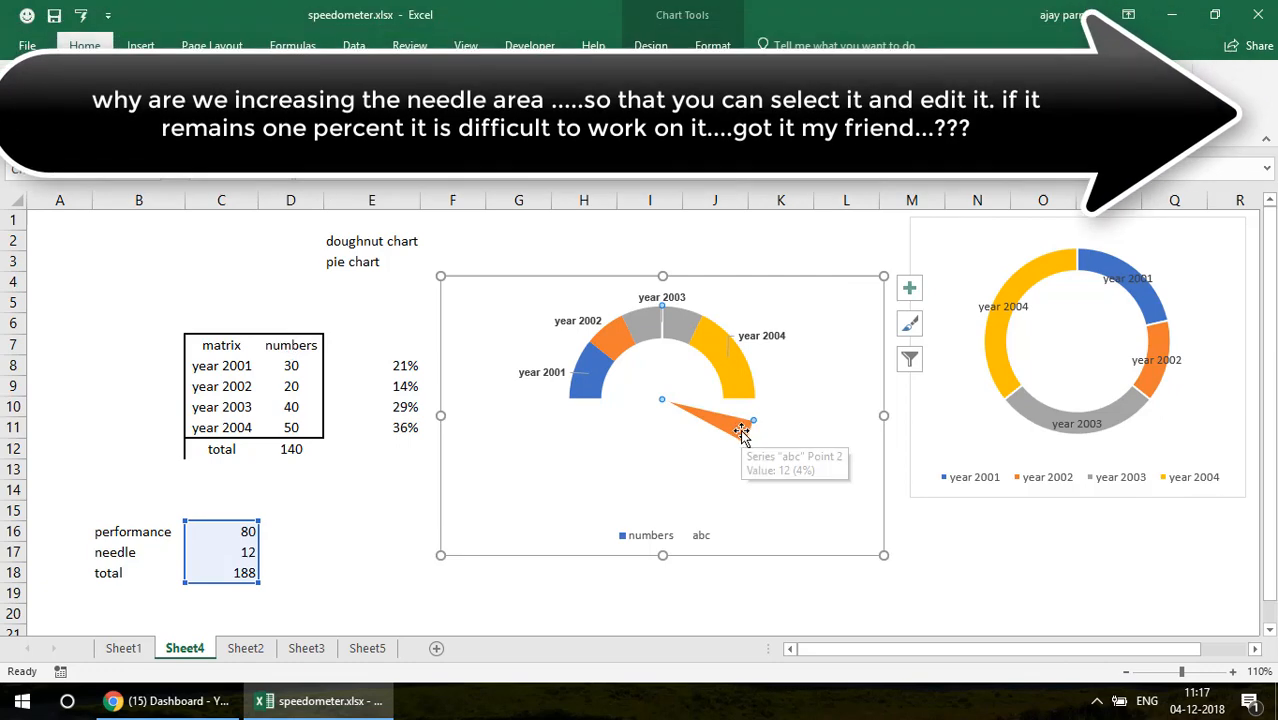
Step: Try needle values of 1, 2 and 3 in cell C17 to compare the needle's thickness
{"action": "left_click", "coordinate": [231, 552]}
{"action": "type", "text": "1"}
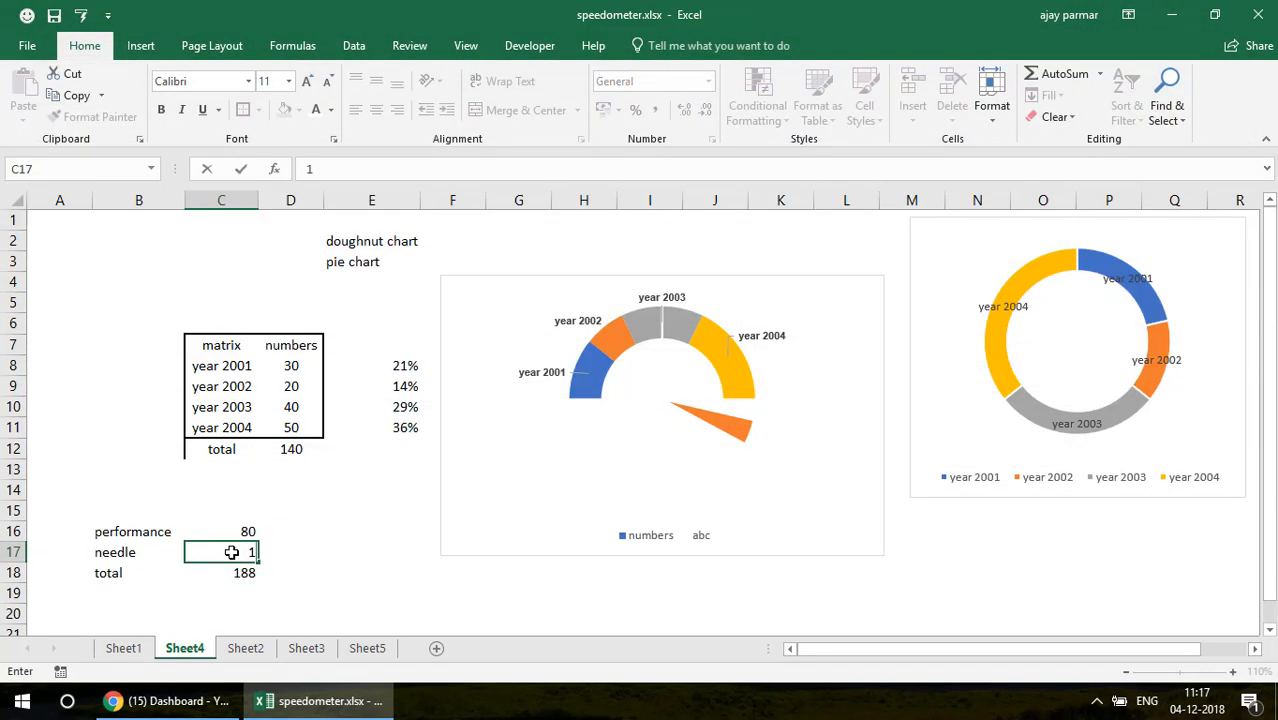
{"action": "key", "text": "Return"}
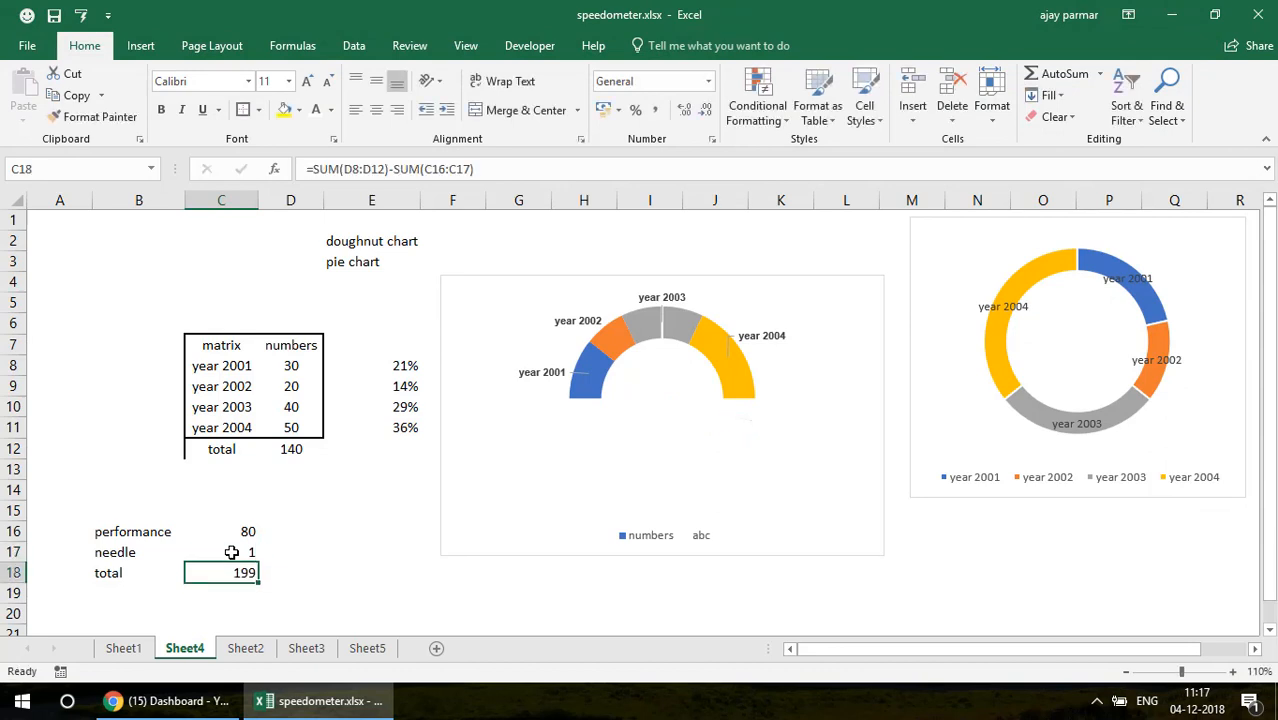
{"action": "left_click", "coordinate": [231, 552]}
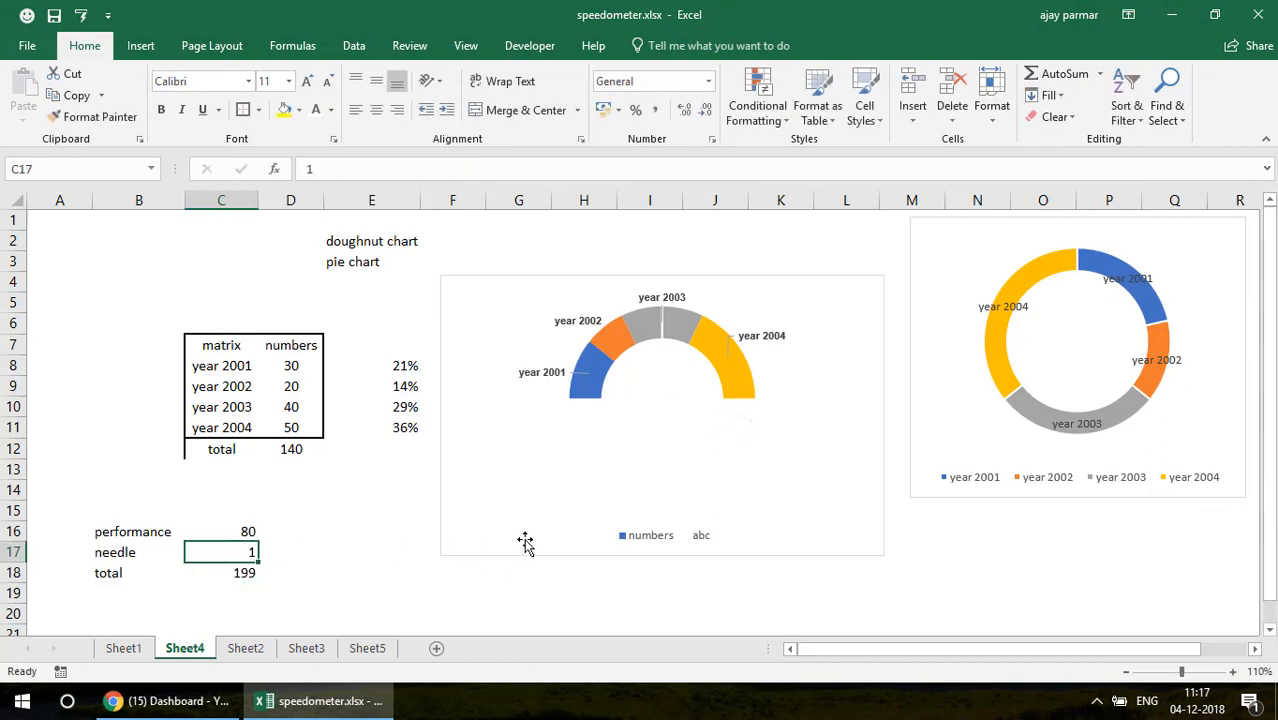
{"action": "mouse_move", "coordinate": [716, 436]}
{"action": "type", "text": "2"}
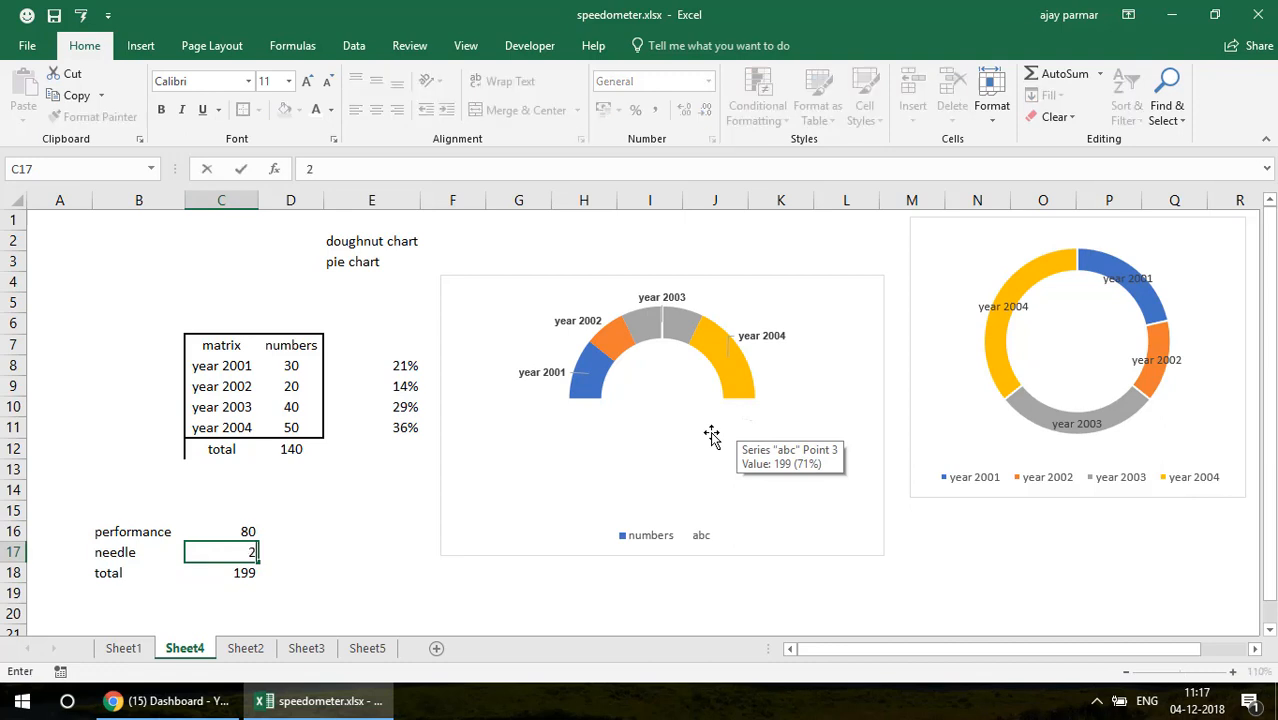
{"action": "key", "text": "Return"}
{"action": "key", "text": "Up"}
{"action": "type", "text": "3"}
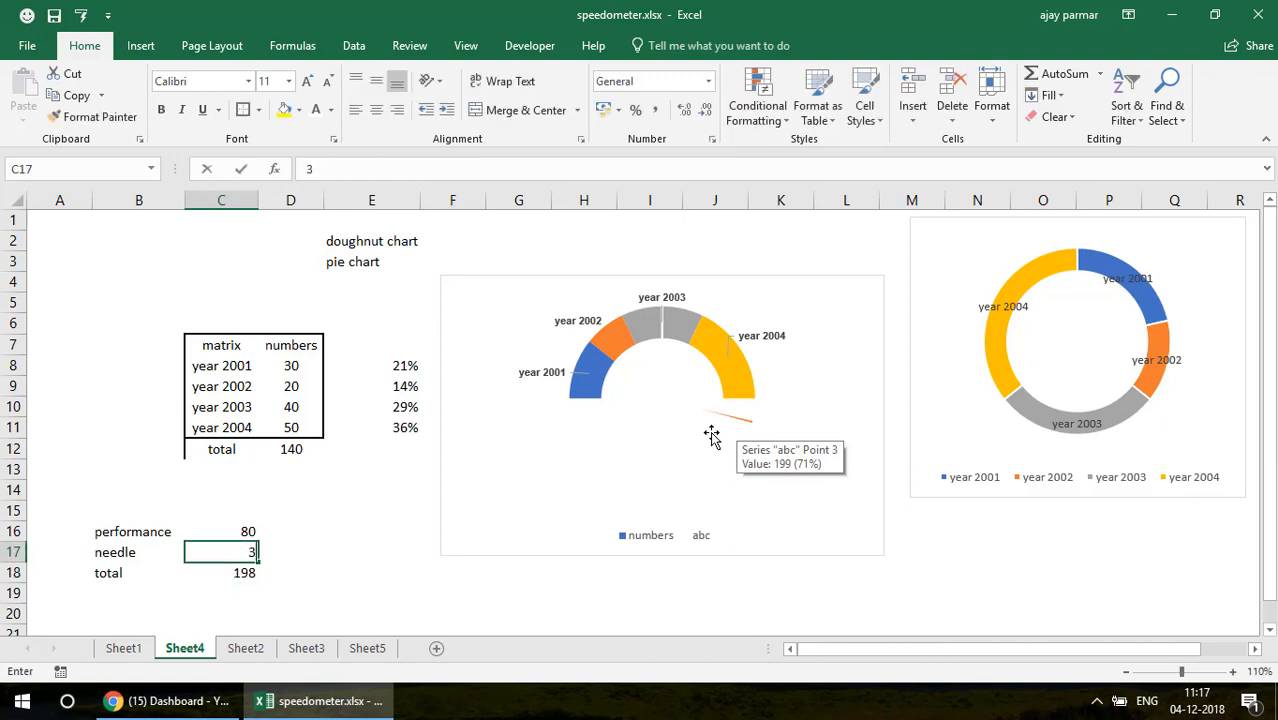
{"action": "key", "text": "Return"}
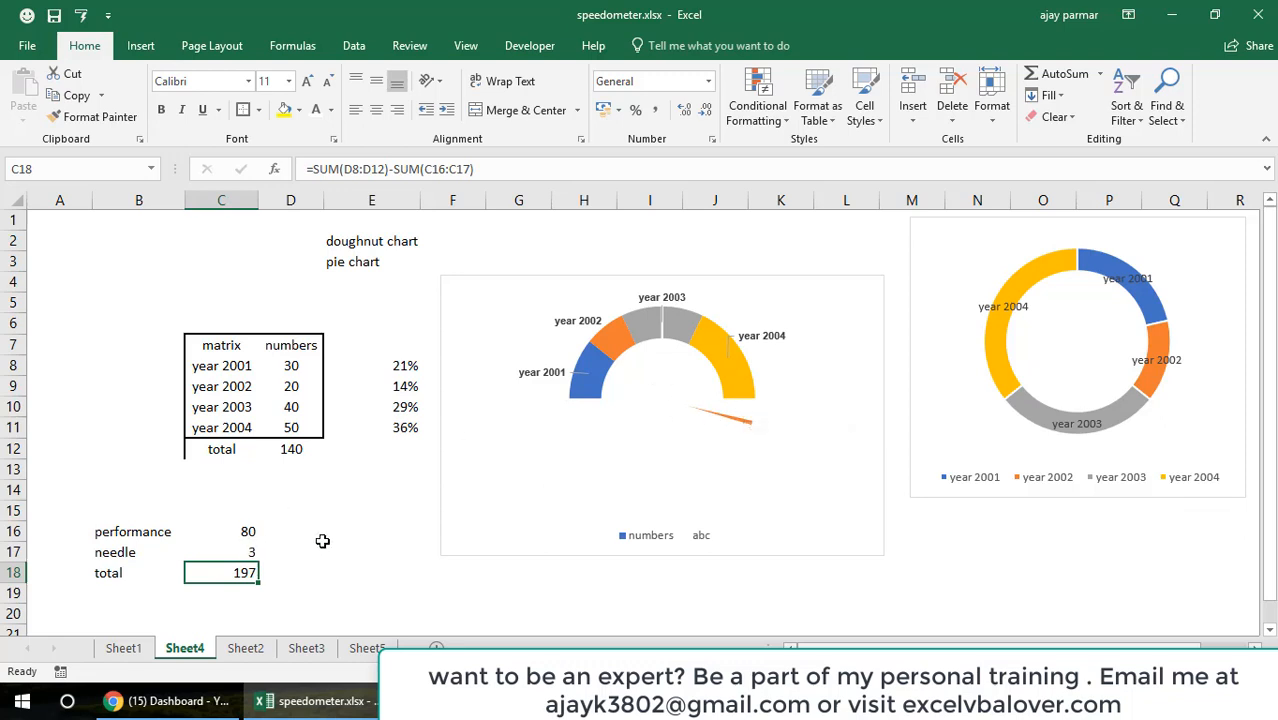
Step: Undo the needle value changes and the fill removals on the abc pie's performance and total slices
{"action": "key", "text": "Up"}
{"action": "type", "text": "2"}
{"action": "key", "text": "ctrl+Return"}
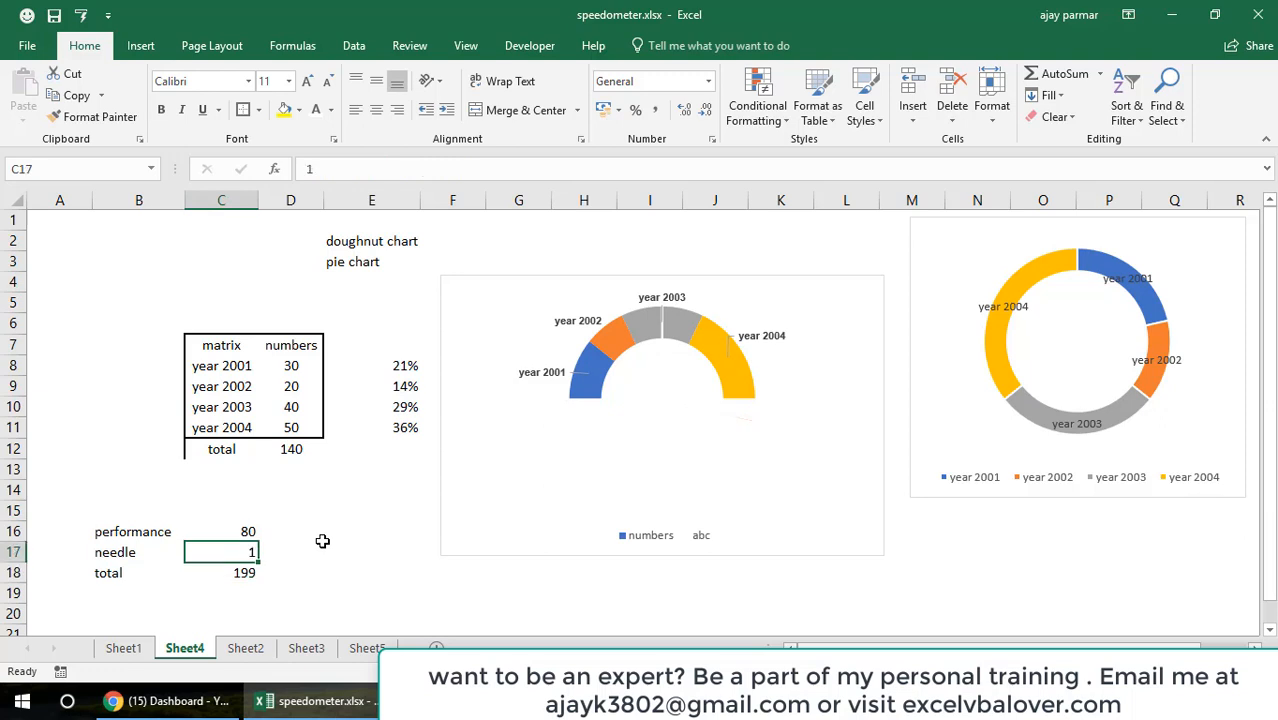
{"action": "type", "text": "12"}
{"action": "key", "text": "ctrl+Return"}
{"action": "key", "text": "ctrl+z"}
{"action": "key", "text": "ctrl+z"}
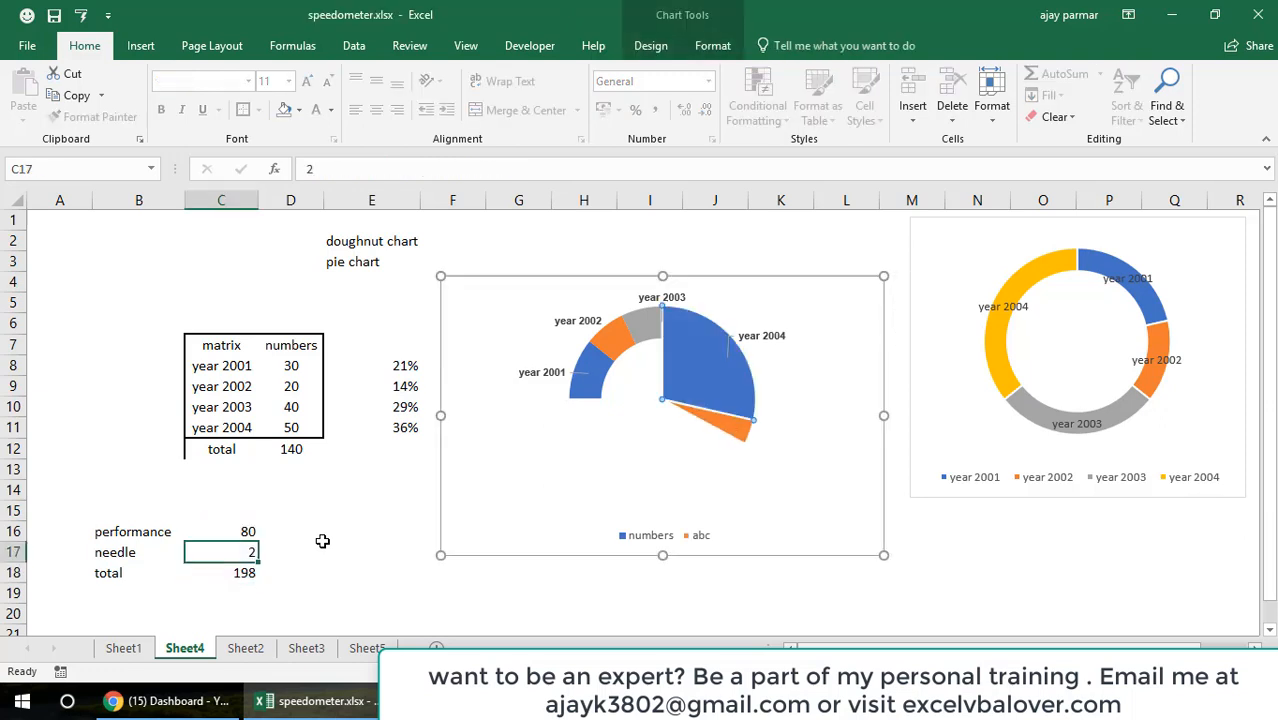
{"action": "key", "text": "ctrl+z"}
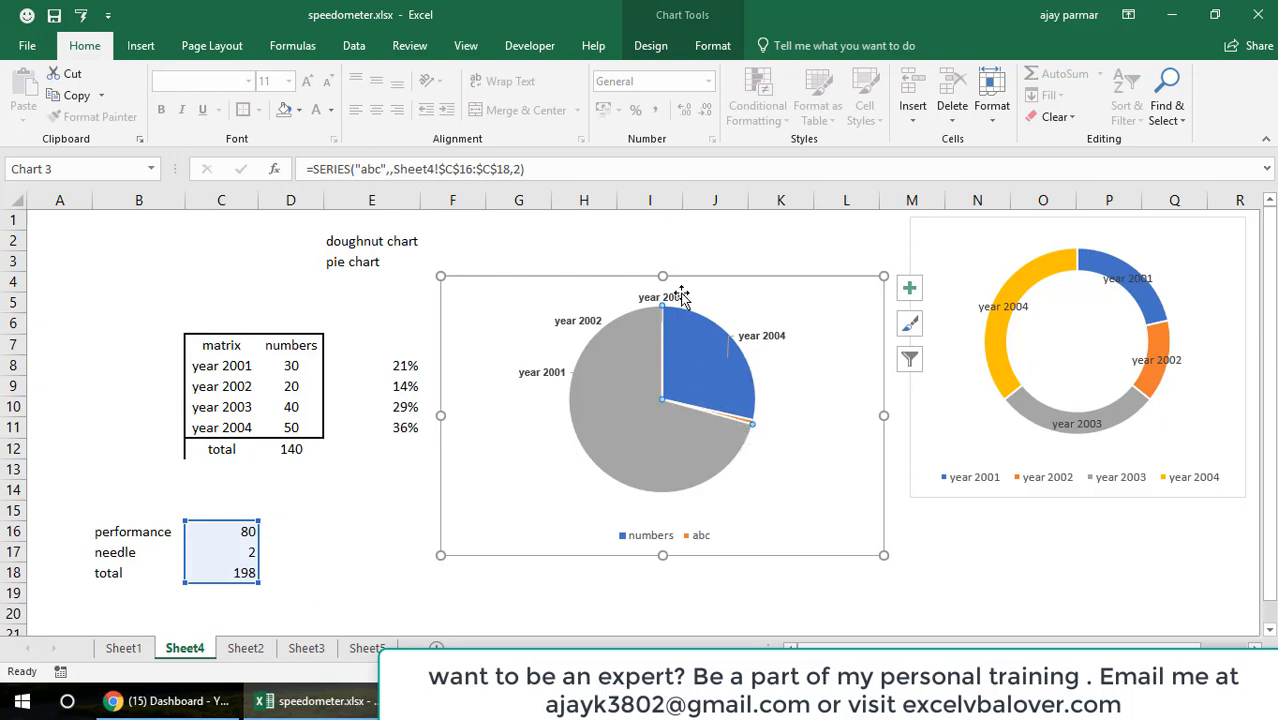
Step: Rotate the abc pie series on the secondary axis by setting its angle of first slice to 270°
{"action": "mouse_move", "coordinate": [675, 472]}
{"action": "mouse_move", "coordinate": [665, 367]}
{"action": "mouse_move", "coordinate": [627, 360]}
{"action": "right_click", "coordinate": [634, 350]}
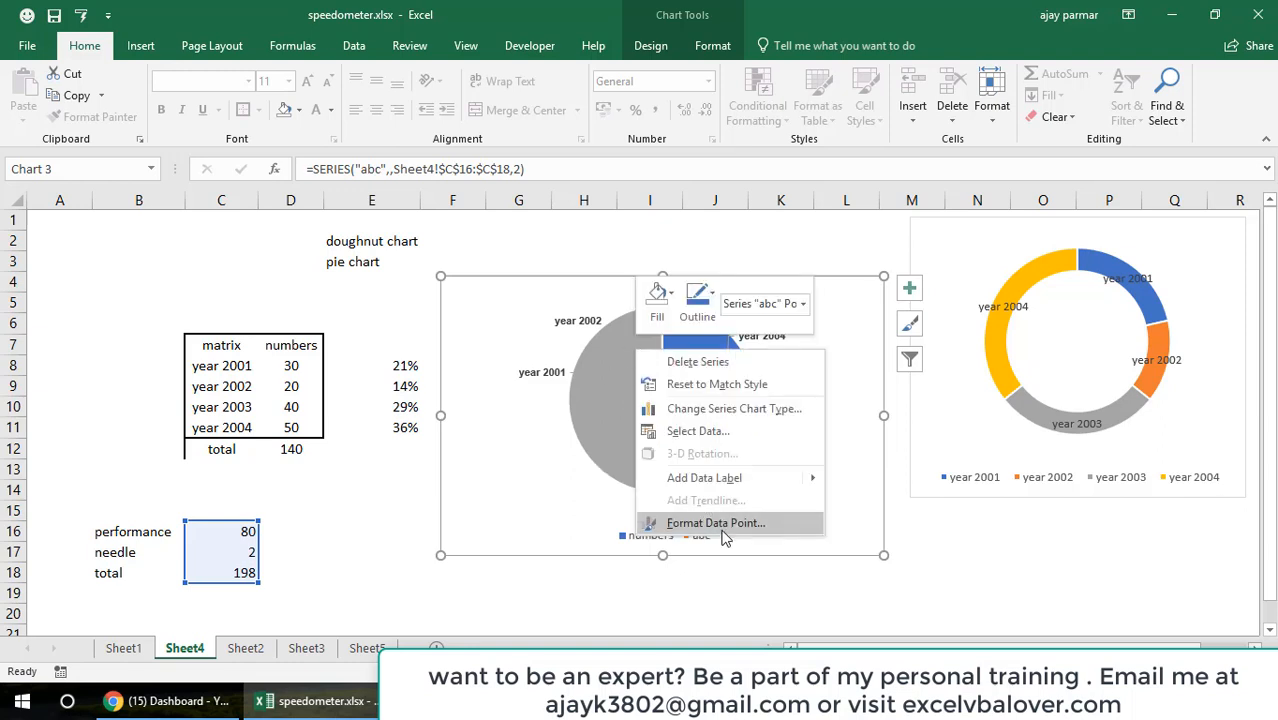
{"action": "left_click", "coordinate": [726, 526]}
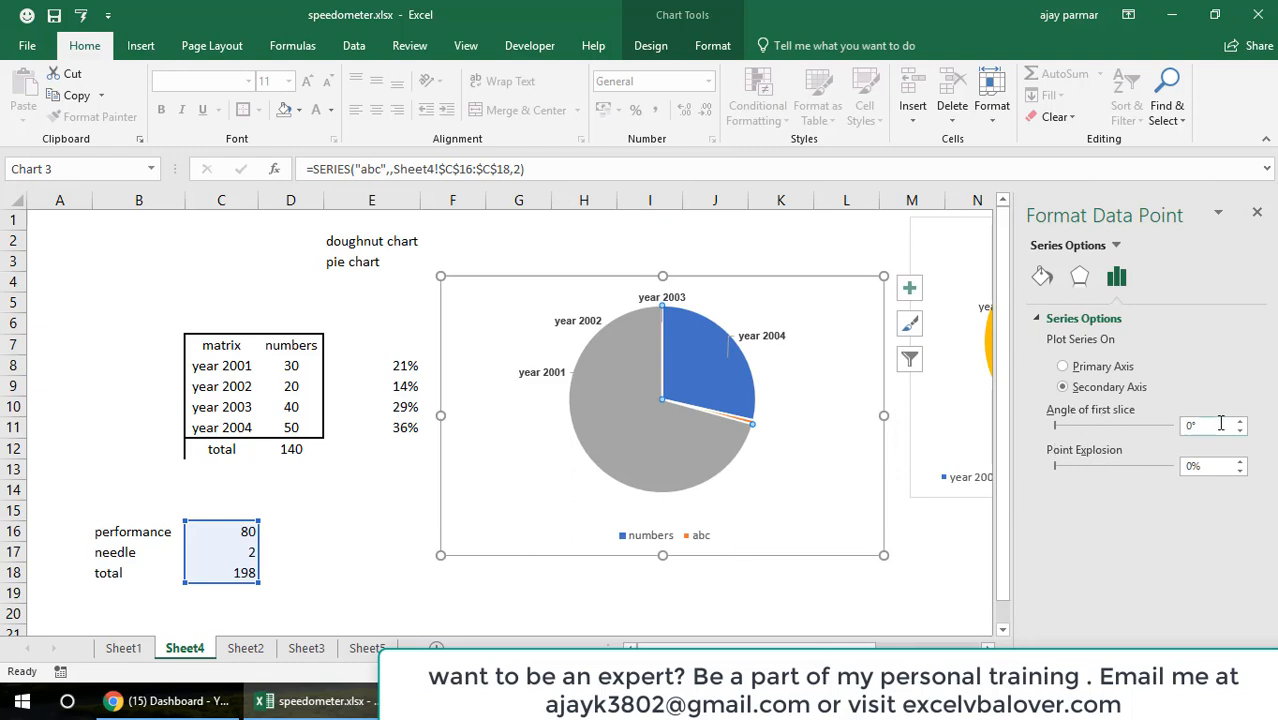
{"action": "left_click_drag", "start_coordinate": [1240, 425], "coordinate": [1240, 425]}
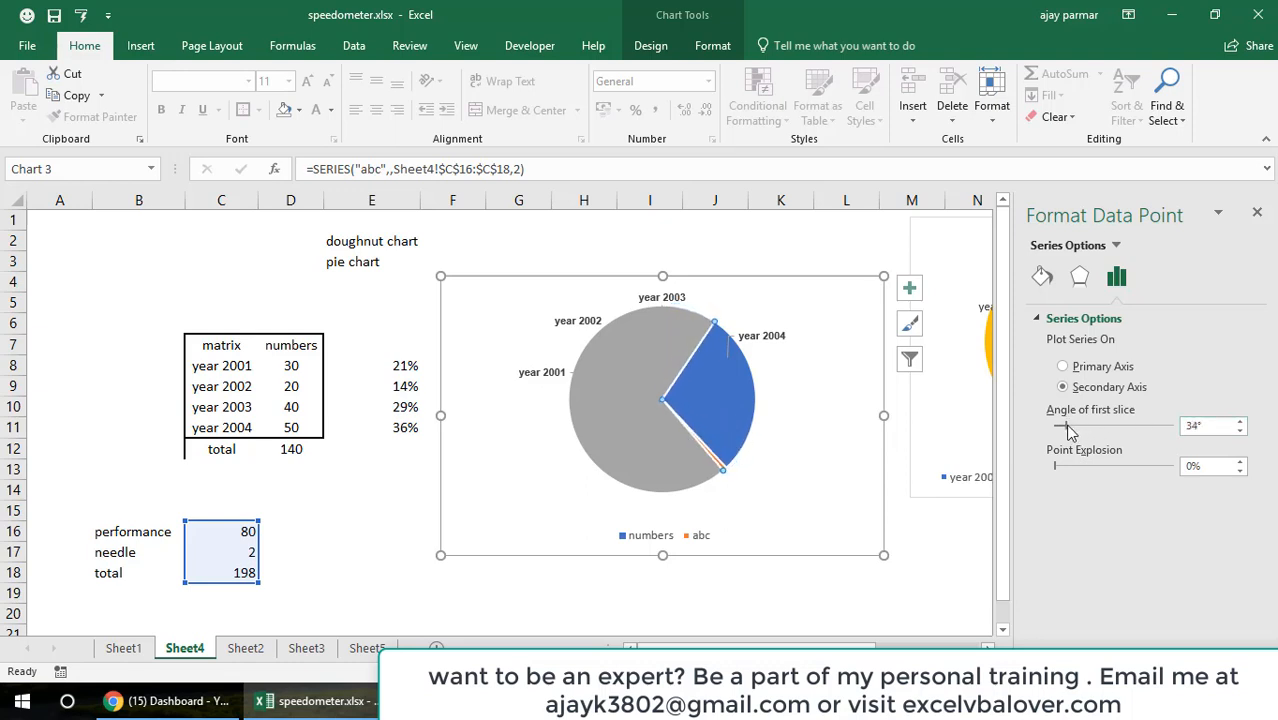
{"action": "left_click_drag", "start_coordinate": [1069, 425], "coordinate": [1143, 429]}
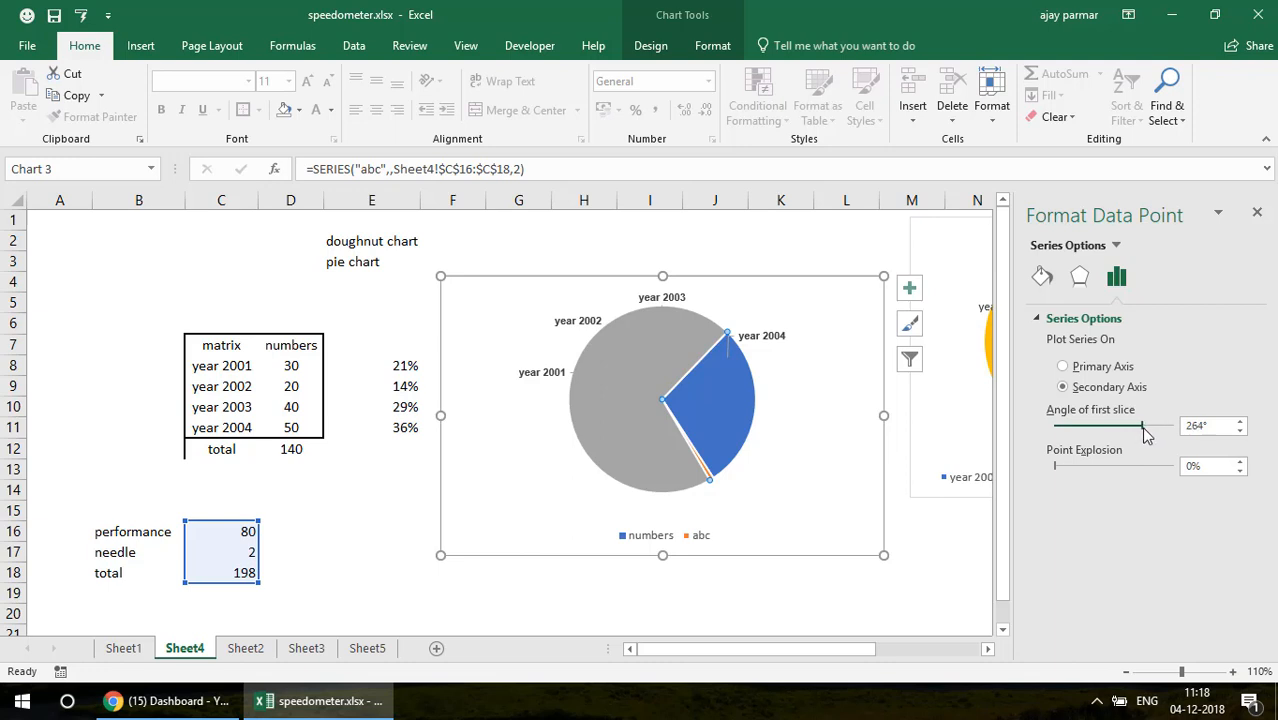
{"action": "left_click", "coordinate": [1240, 422]}
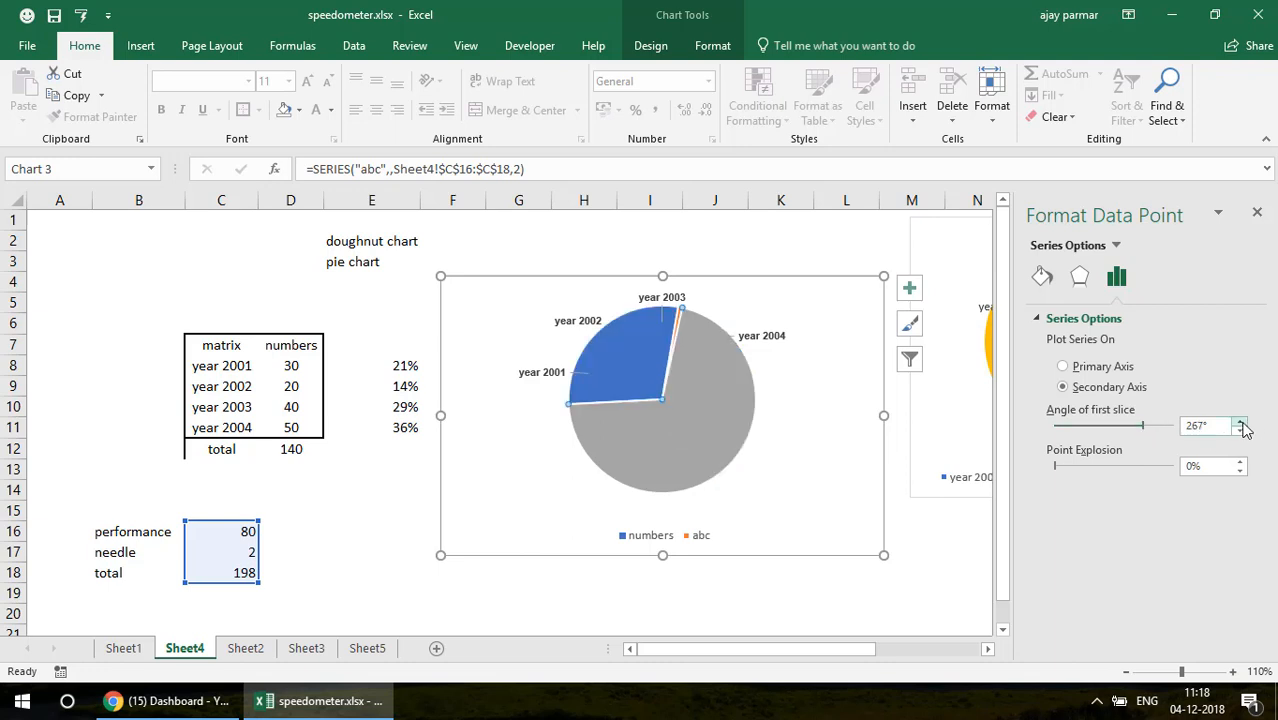
{"action": "left_click", "coordinate": [1240, 422]}
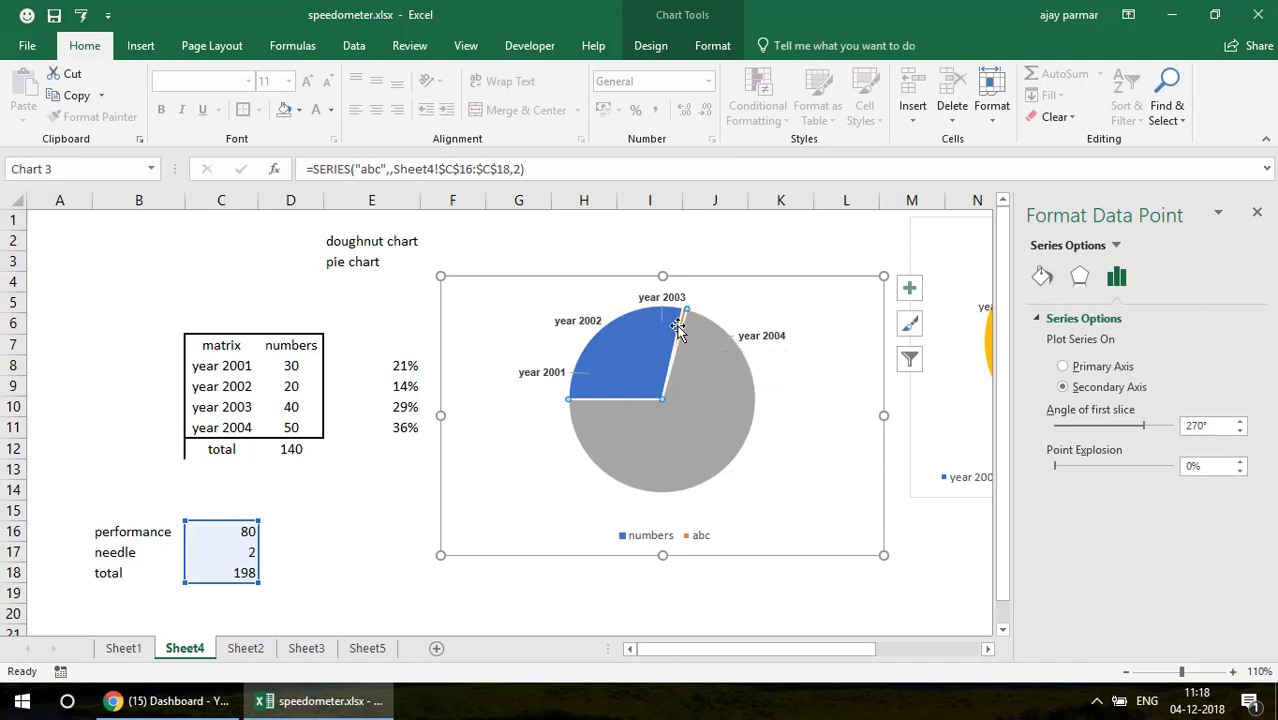
Step: Set the large grey total slice of the abc pie to No Fill
{"action": "left_click", "coordinate": [903, 610]}
{"action": "left_click", "coordinate": [679, 448]}
{"action": "left_click", "coordinate": [680, 450]}
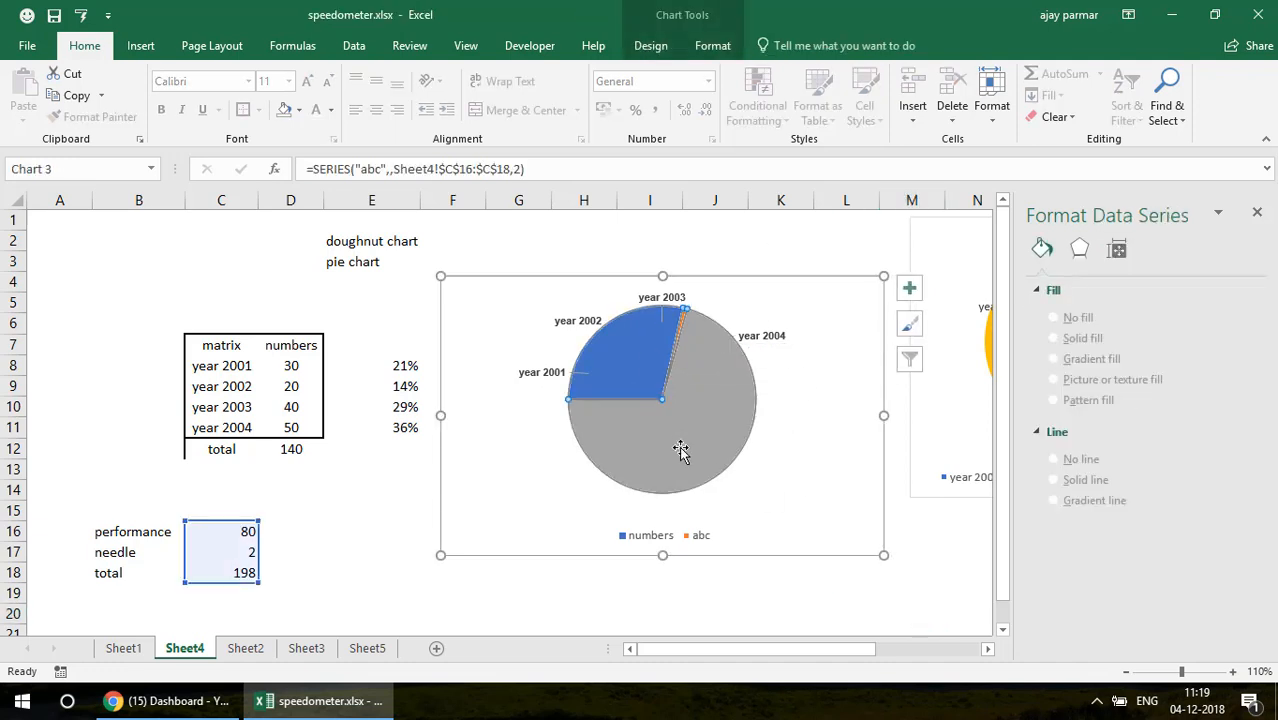
{"action": "left_click", "coordinate": [680, 450]}
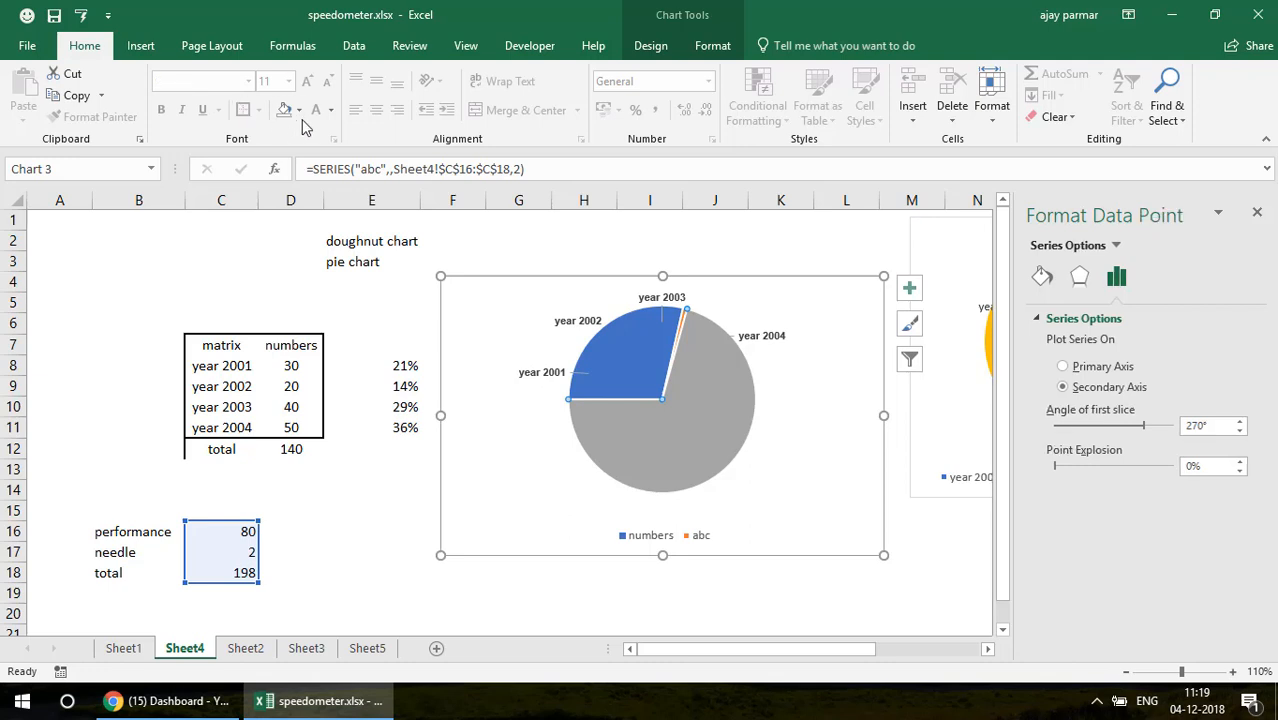
{"action": "left_click", "coordinate": [299, 110]}
{"action": "left_click", "coordinate": [300, 412]}
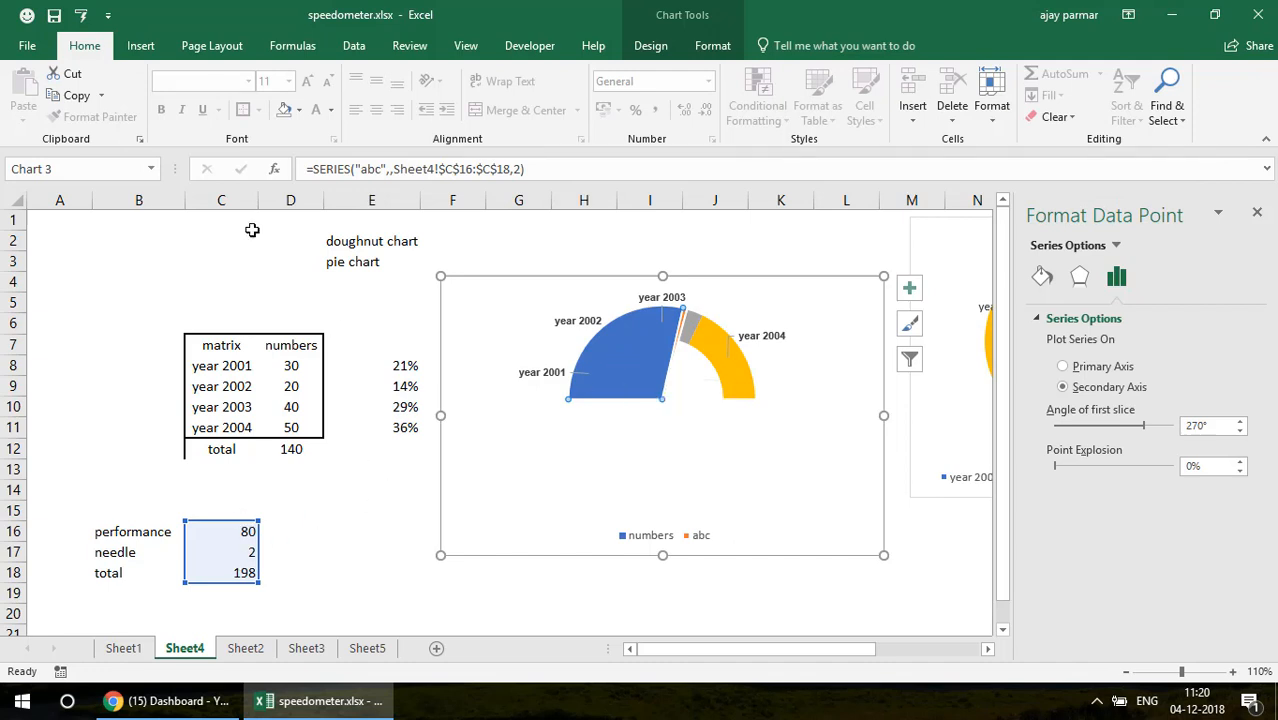
Step: Set the needle value in cell C17 to 10 to widen the needle slice
{"action": "left_click", "coordinate": [246, 552]}
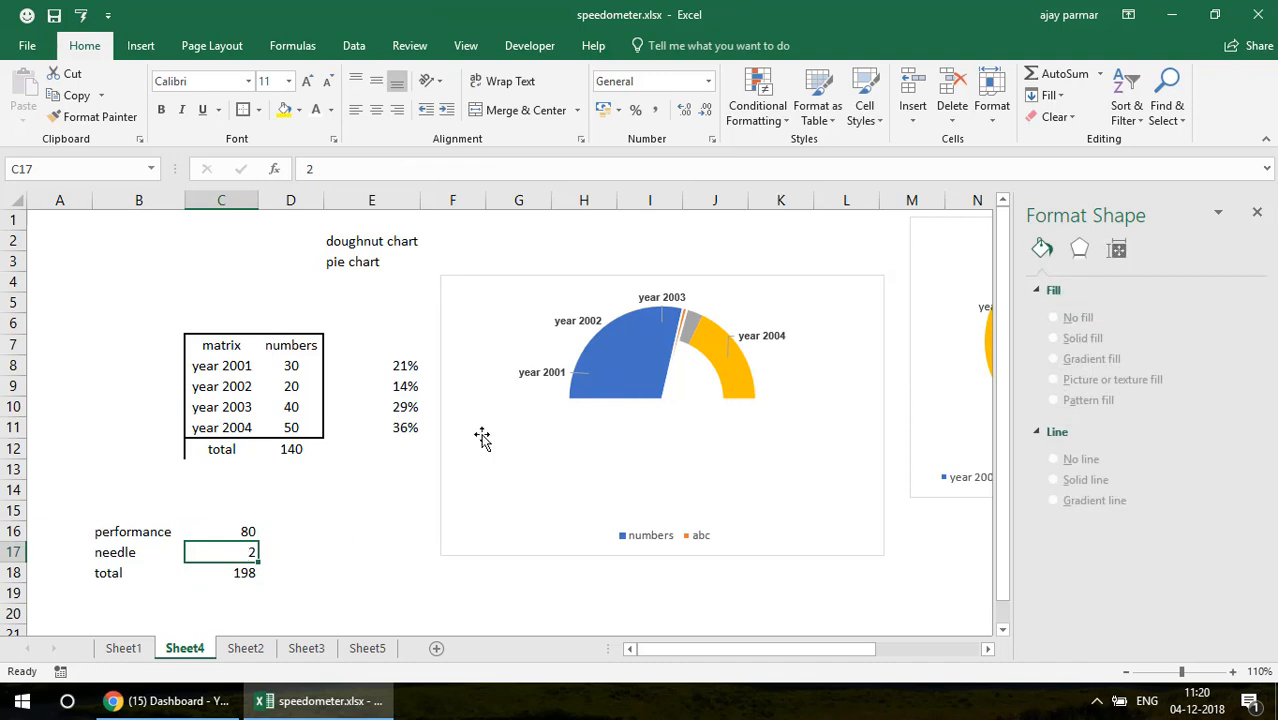
{"action": "type", "text": "10"}
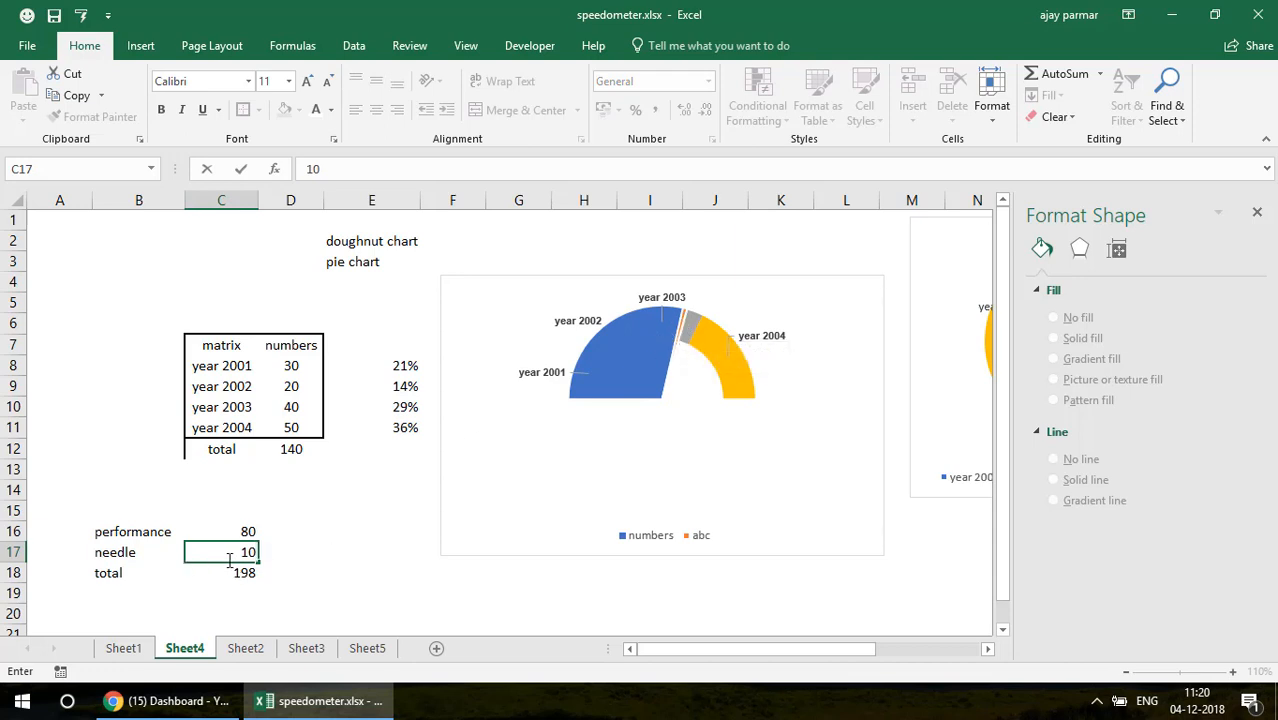
{"action": "key", "text": "Return"}
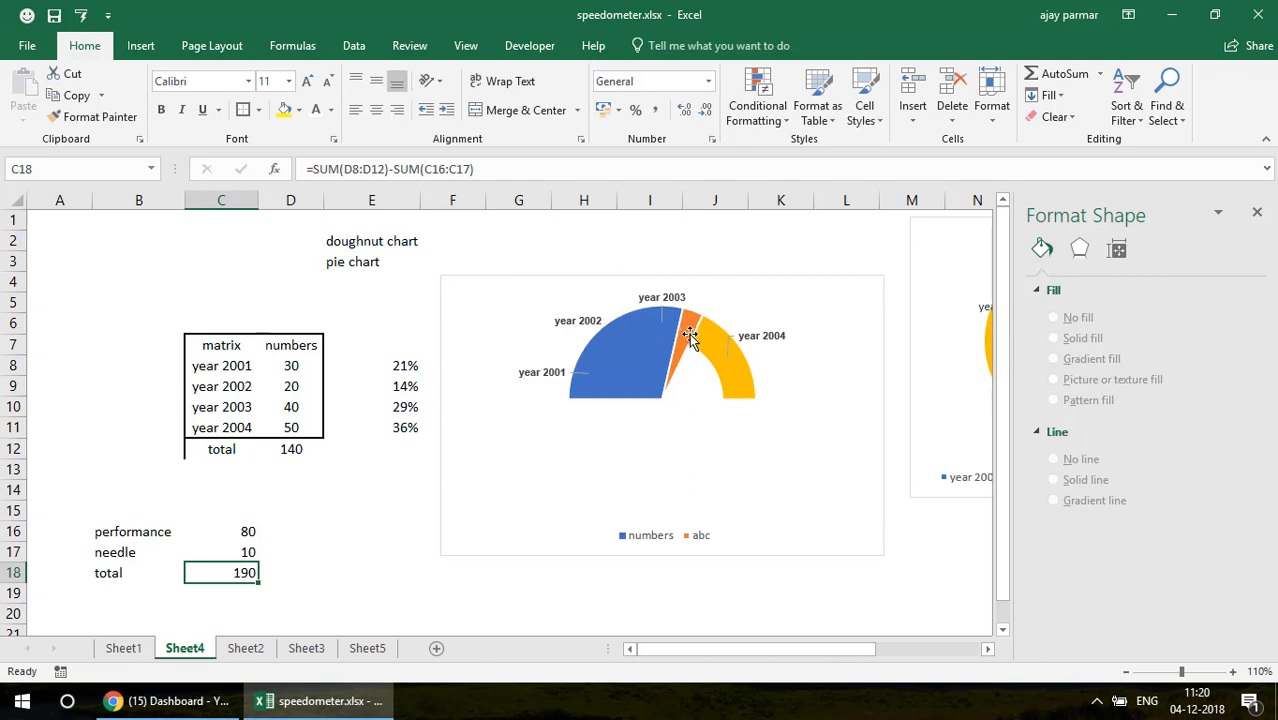
{"action": "mouse_move", "coordinate": [688, 338]}
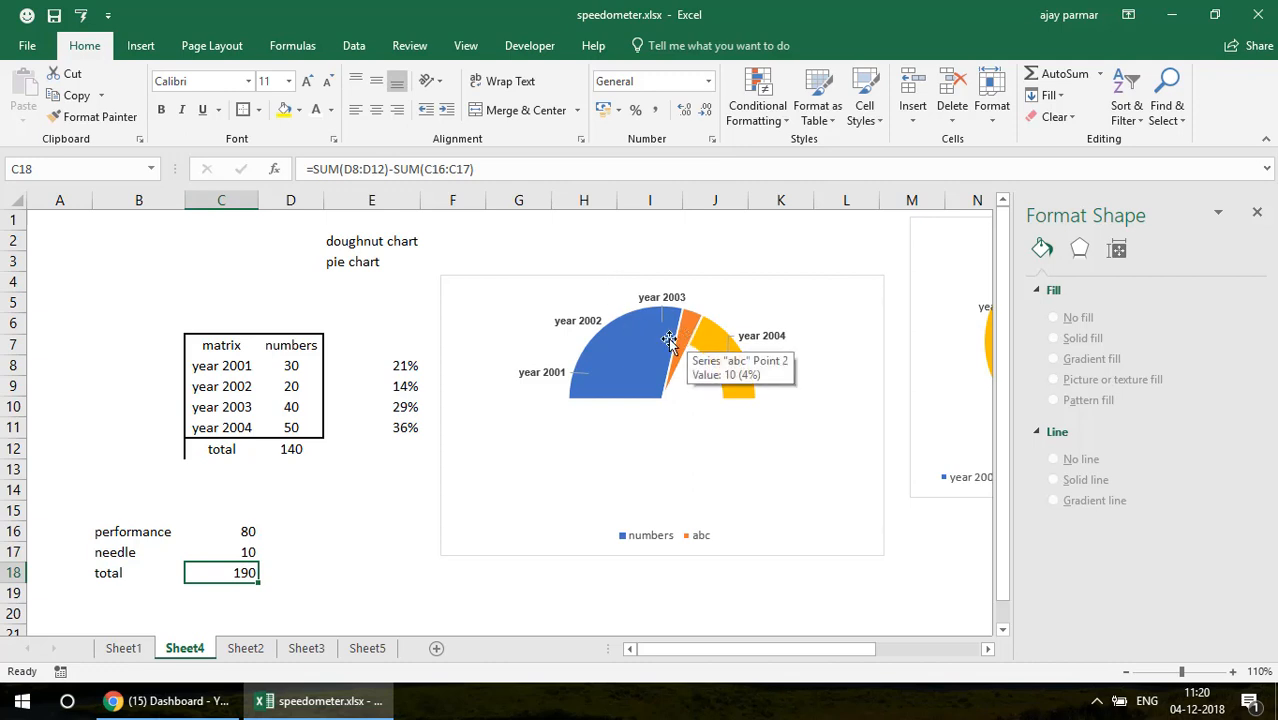
Step: Remove the fill from the abc pie's blue performance slice so only the needle covers the half-doughnut
{"action": "left_click", "coordinate": [609, 349]}
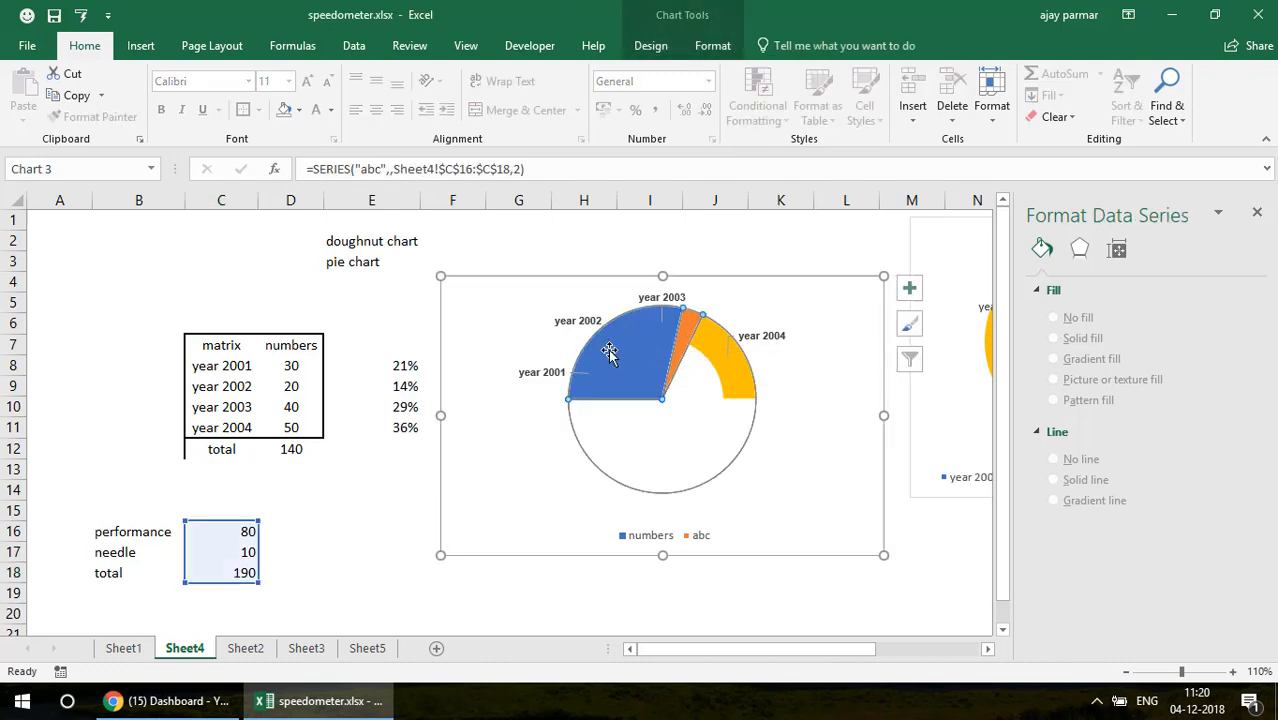
{"action": "left_click", "coordinate": [609, 349]}
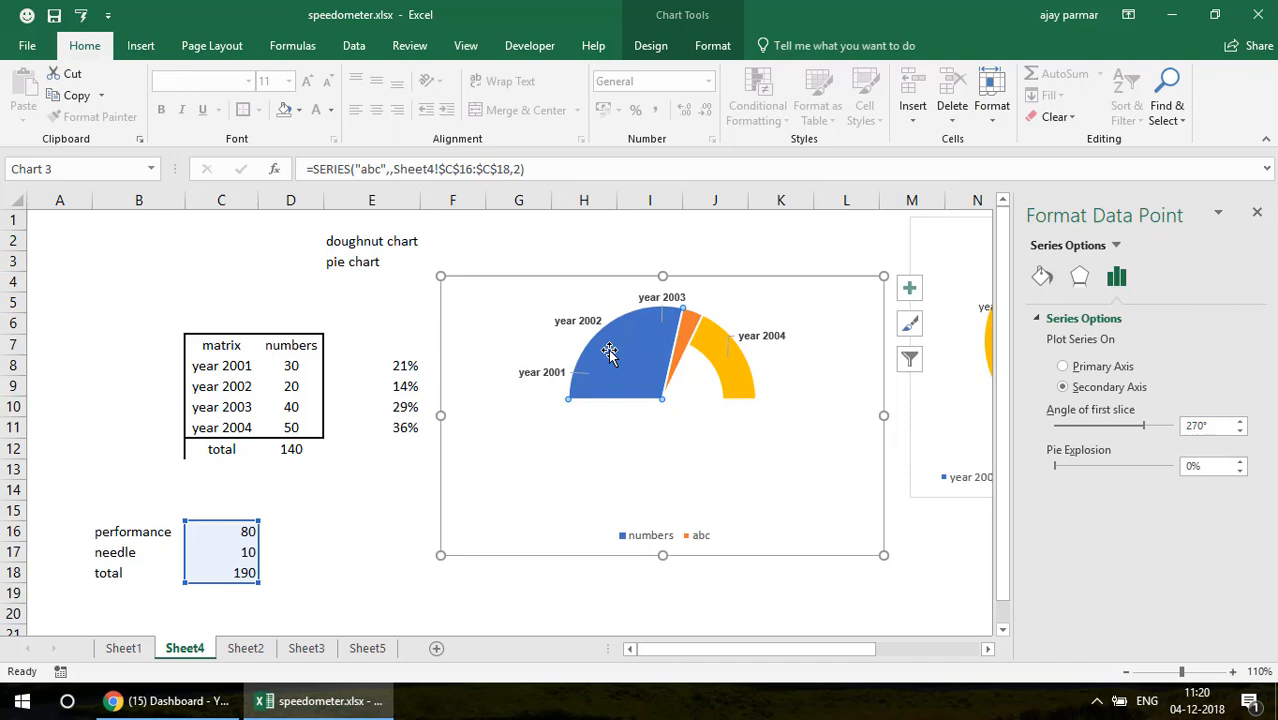
{"action": "left_click", "coordinate": [298, 109]}
{"action": "left_click", "coordinate": [292, 337]}
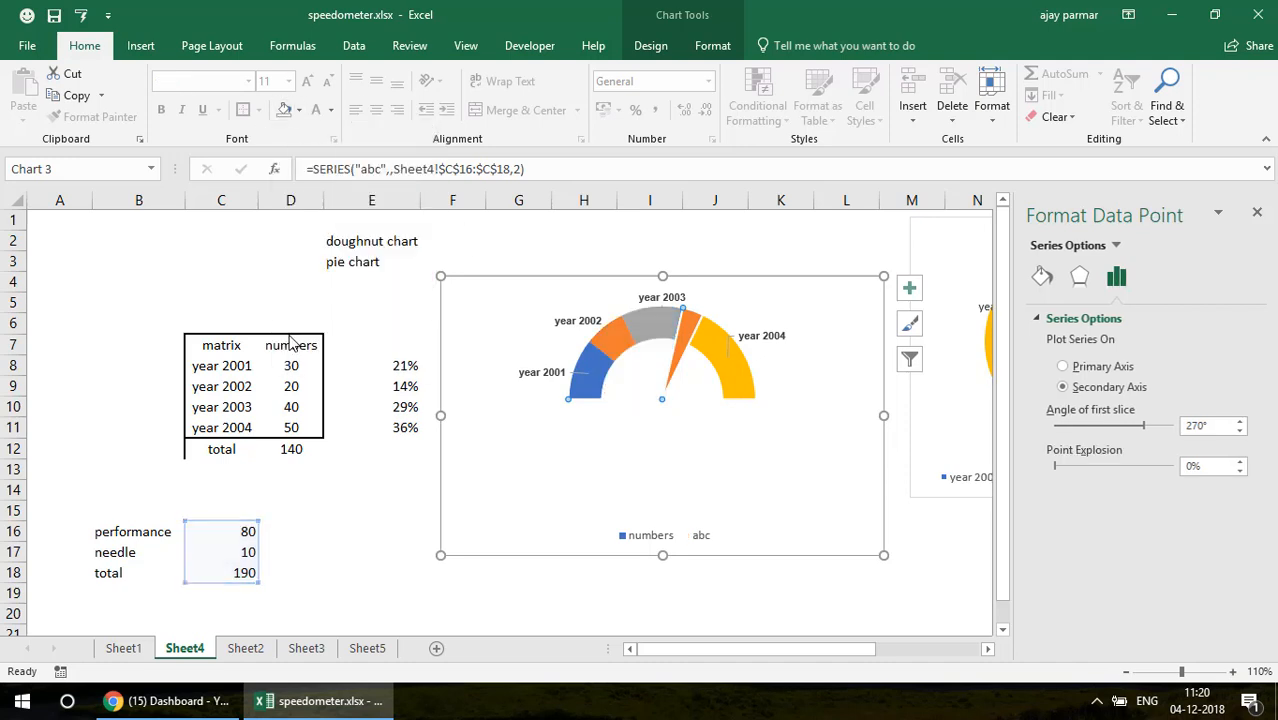
{"action": "left_click", "coordinate": [719, 225]}
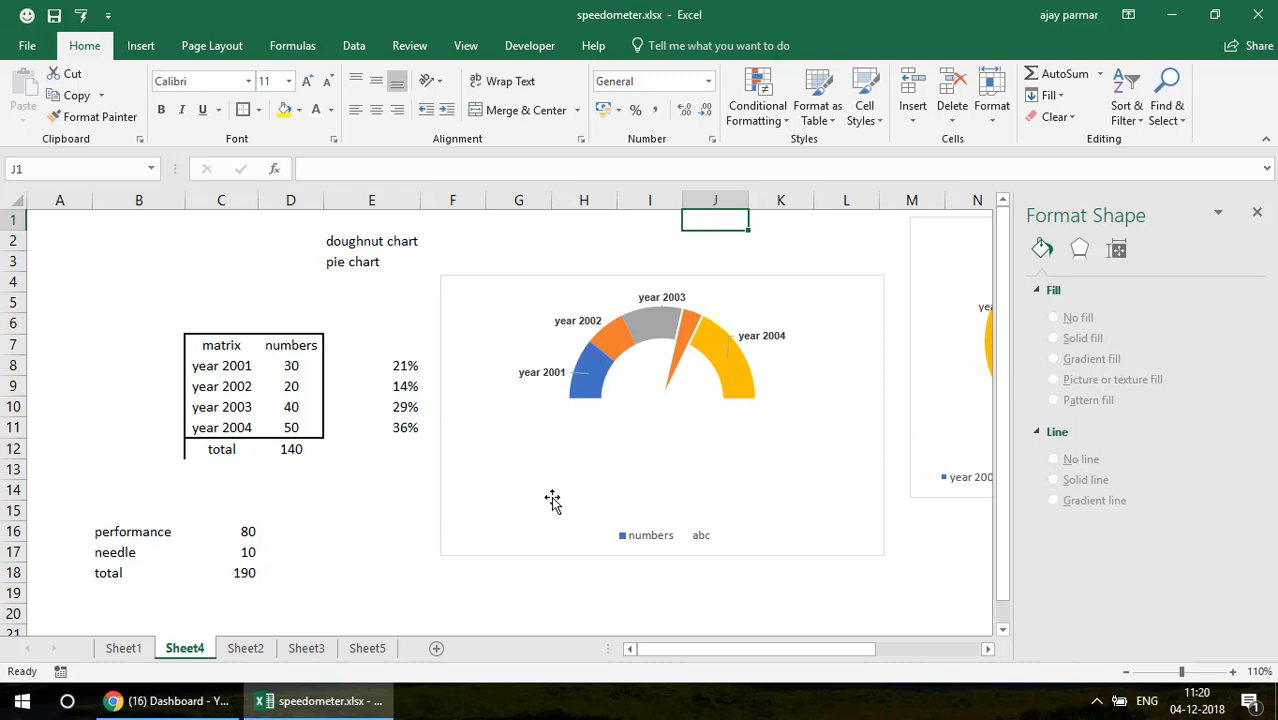
Step: Try a needle value of 1 in cell C17, and undo that change
{"action": "left_click", "coordinate": [691, 320]}
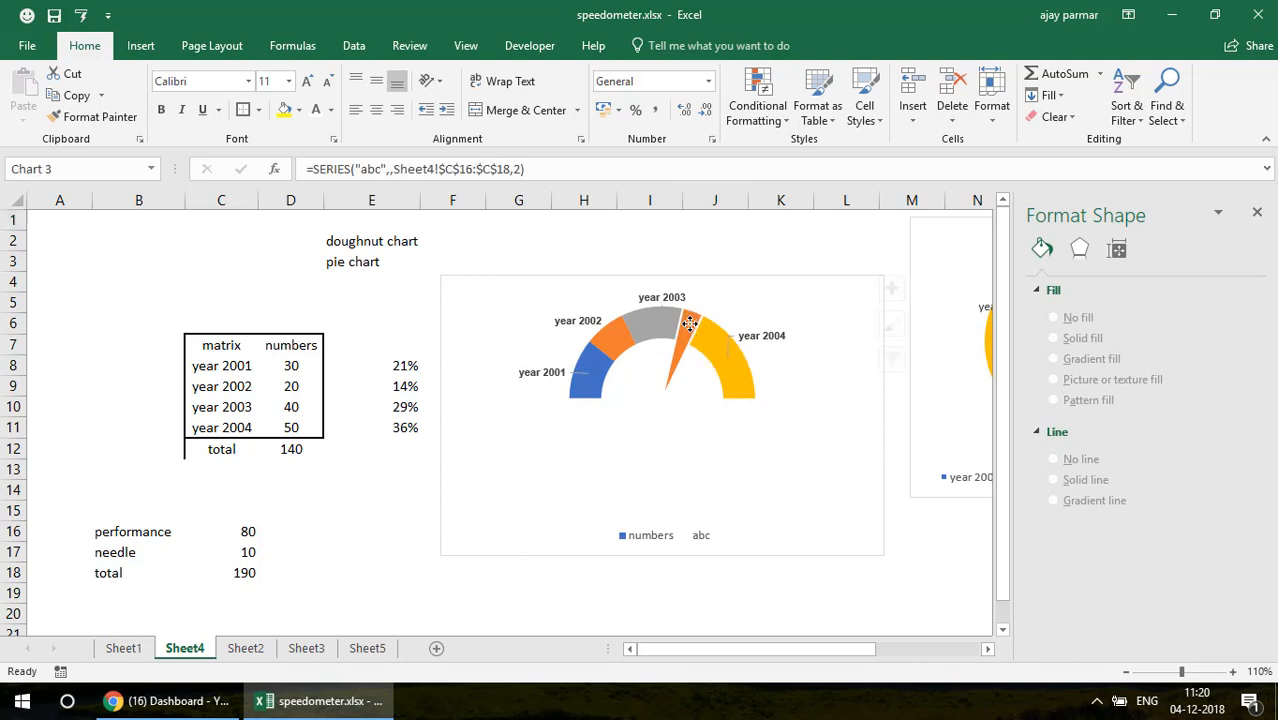
{"action": "left_click", "coordinate": [691, 327]}
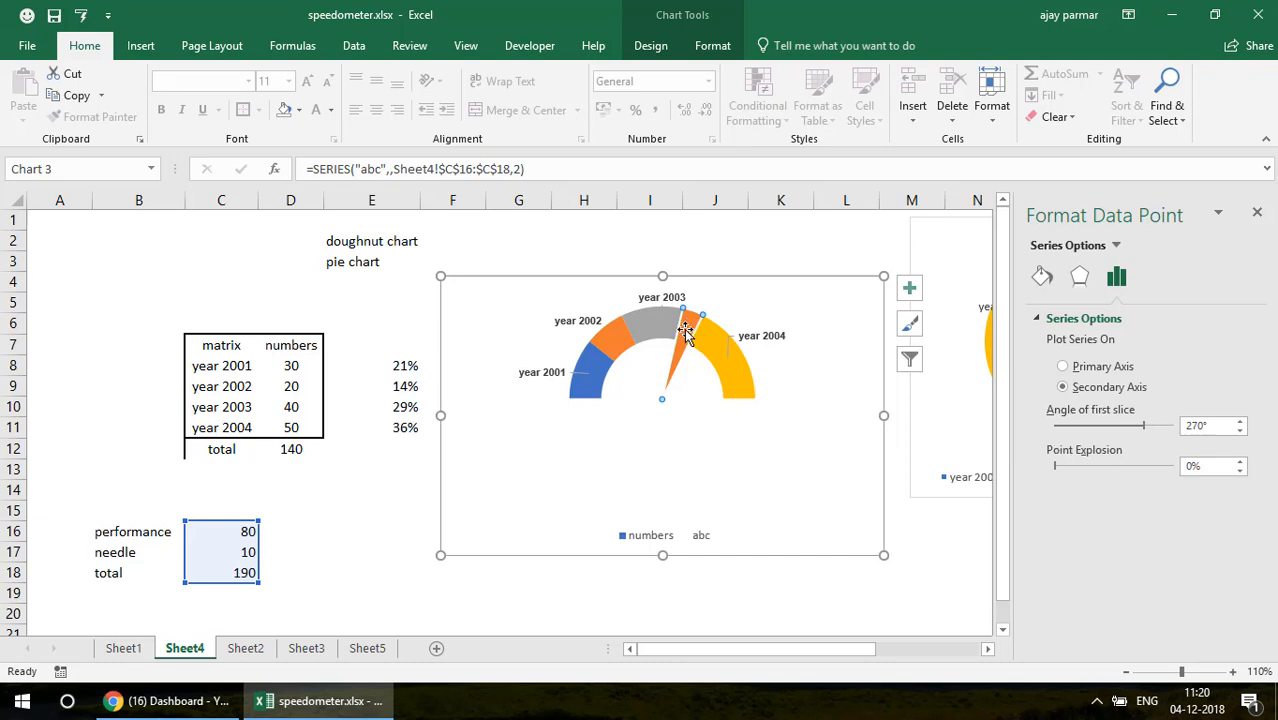
{"action": "mouse_move", "coordinate": [662, 390]}
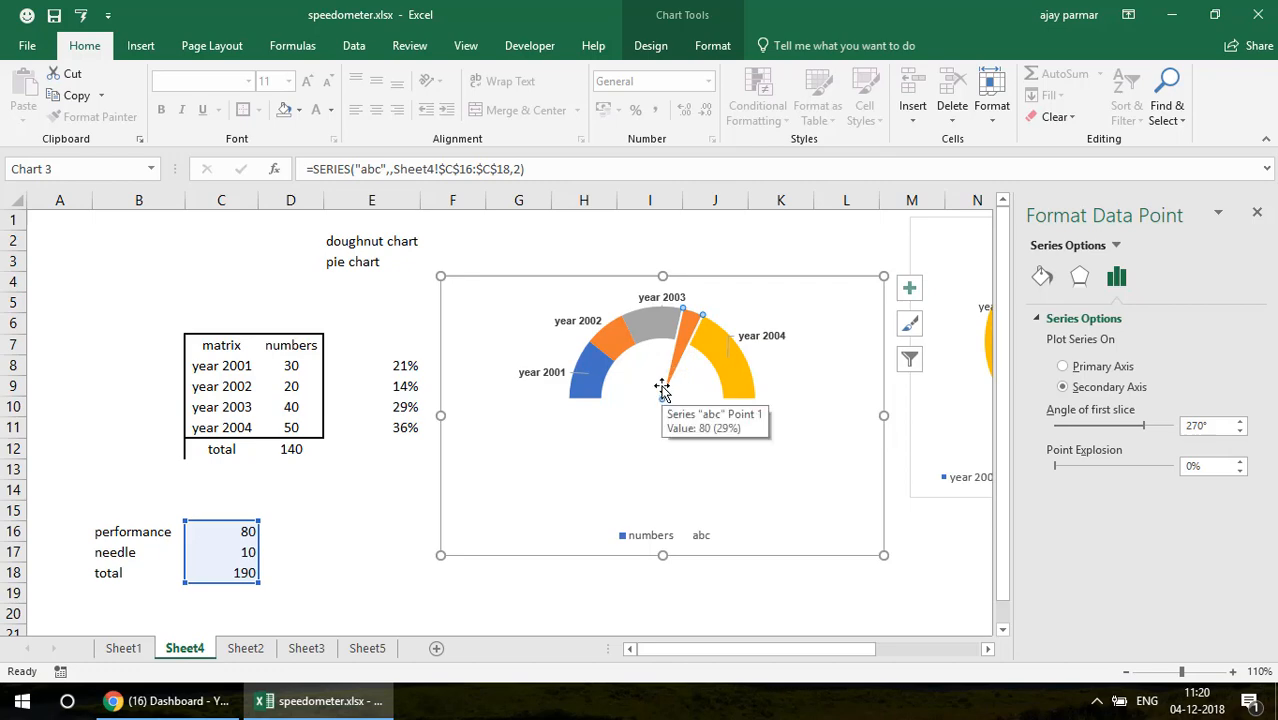
{"action": "left_click", "coordinate": [223, 555]}
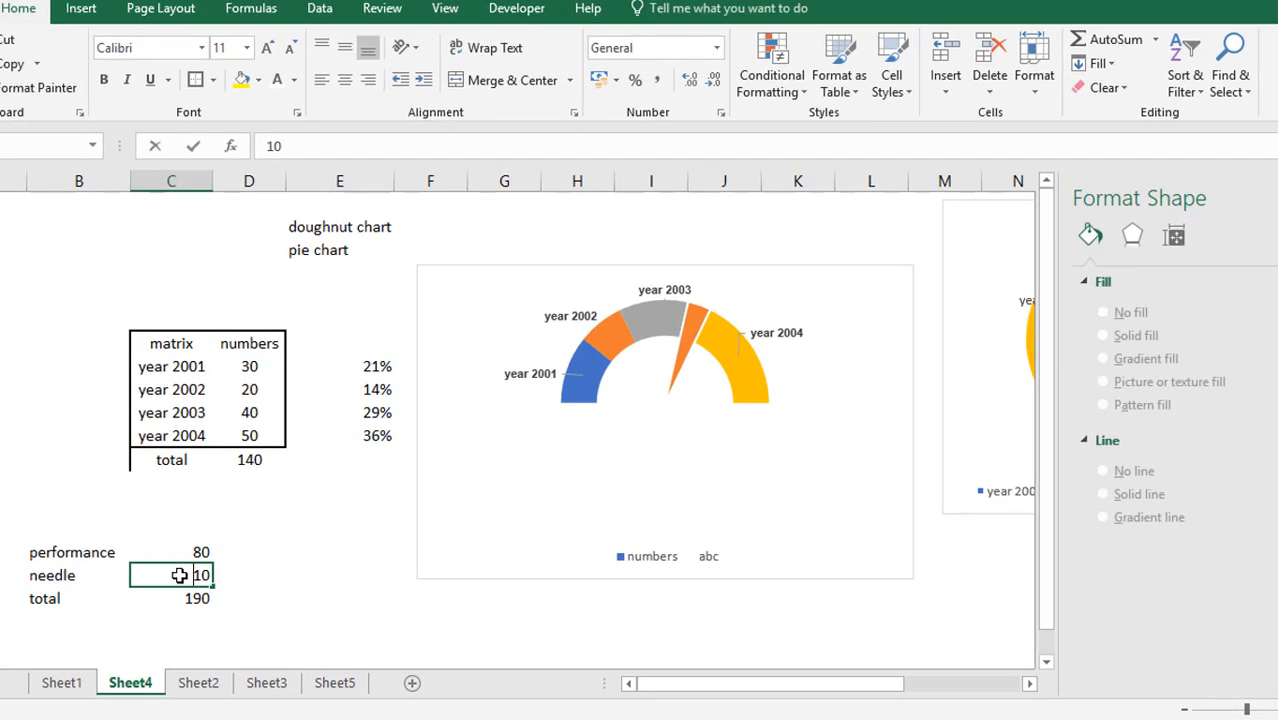
{"action": "type", "text": "1"}
{"action": "key", "text": "Return"}
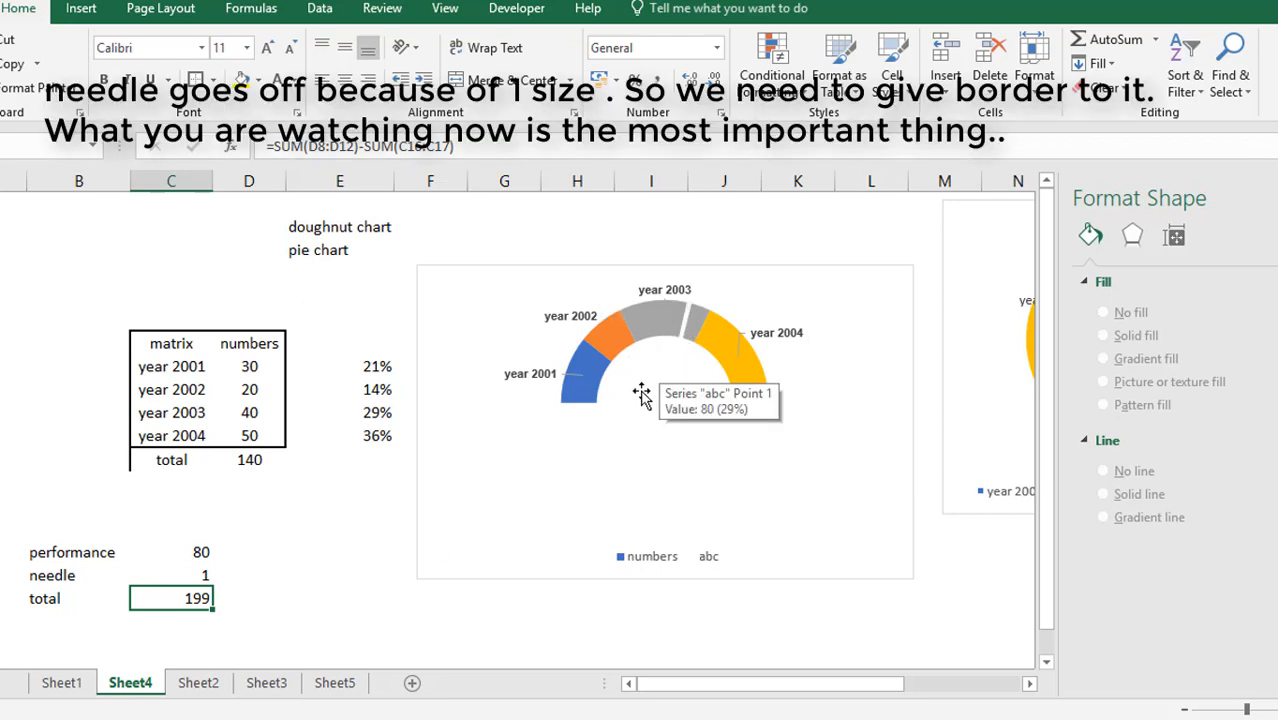
{"action": "key", "text": "ctrl+z"}
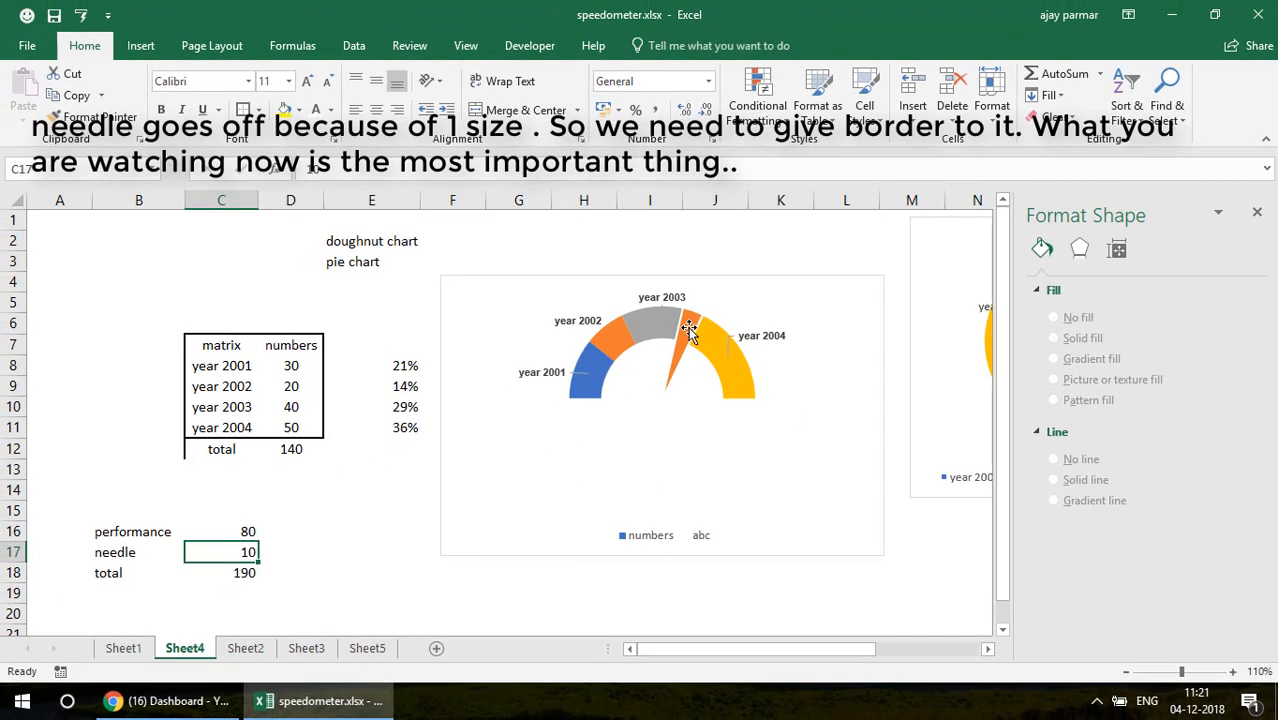
Step: Give the orange needle slice of the abc pie a solid black fill
{"action": "left_click", "coordinate": [689, 330]}
{"action": "left_click", "coordinate": [689, 330]}
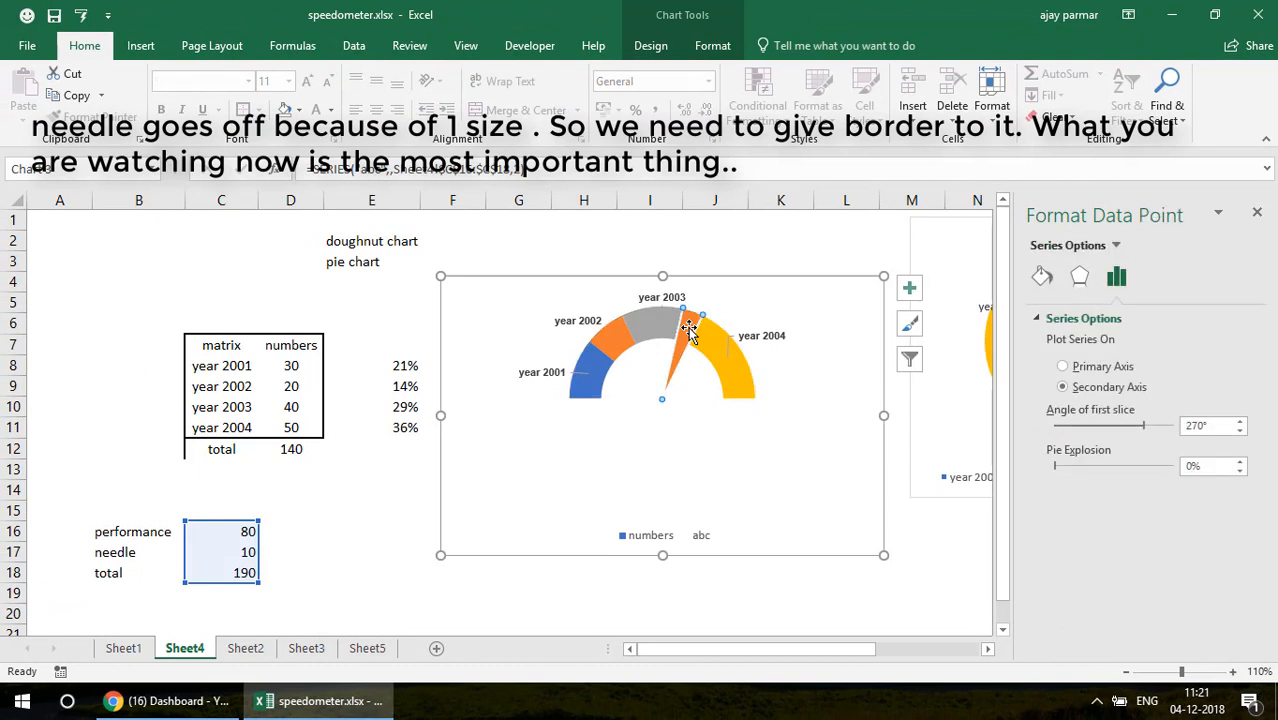
{"action": "mouse_move", "coordinate": [689, 331]}
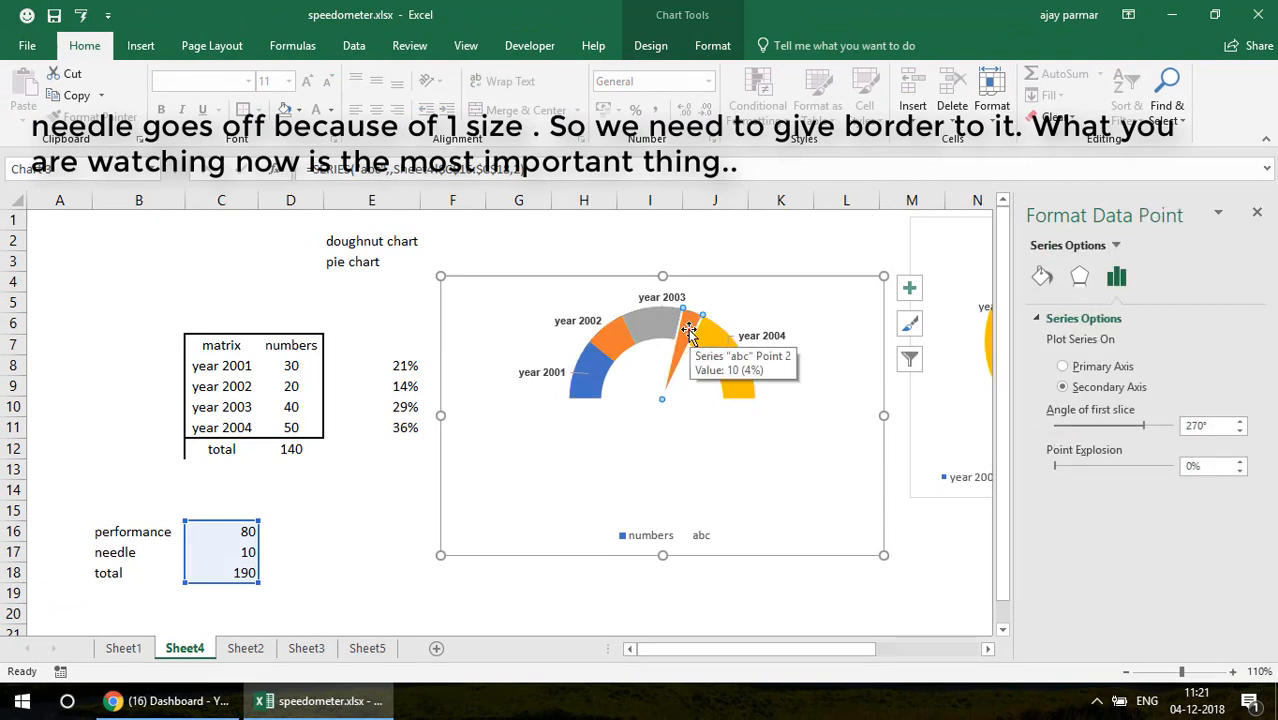
{"action": "left_click", "coordinate": [1043, 276]}
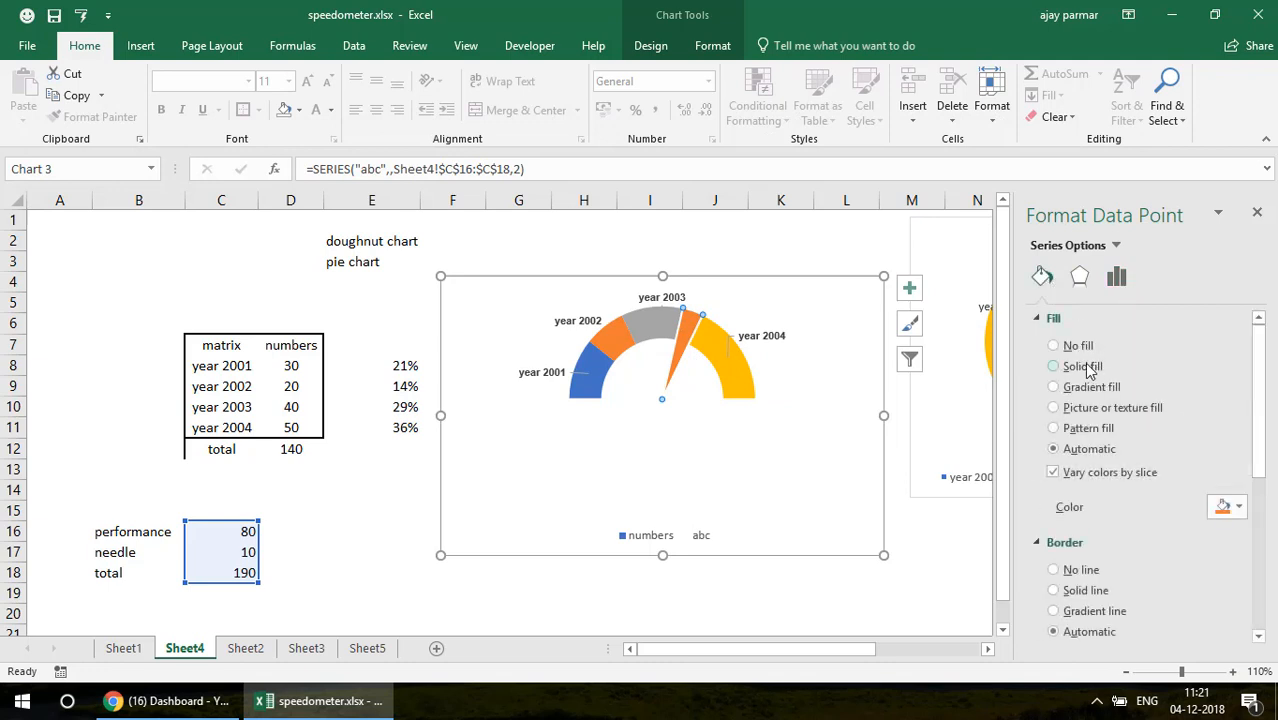
{"action": "left_click", "coordinate": [1054, 368]}
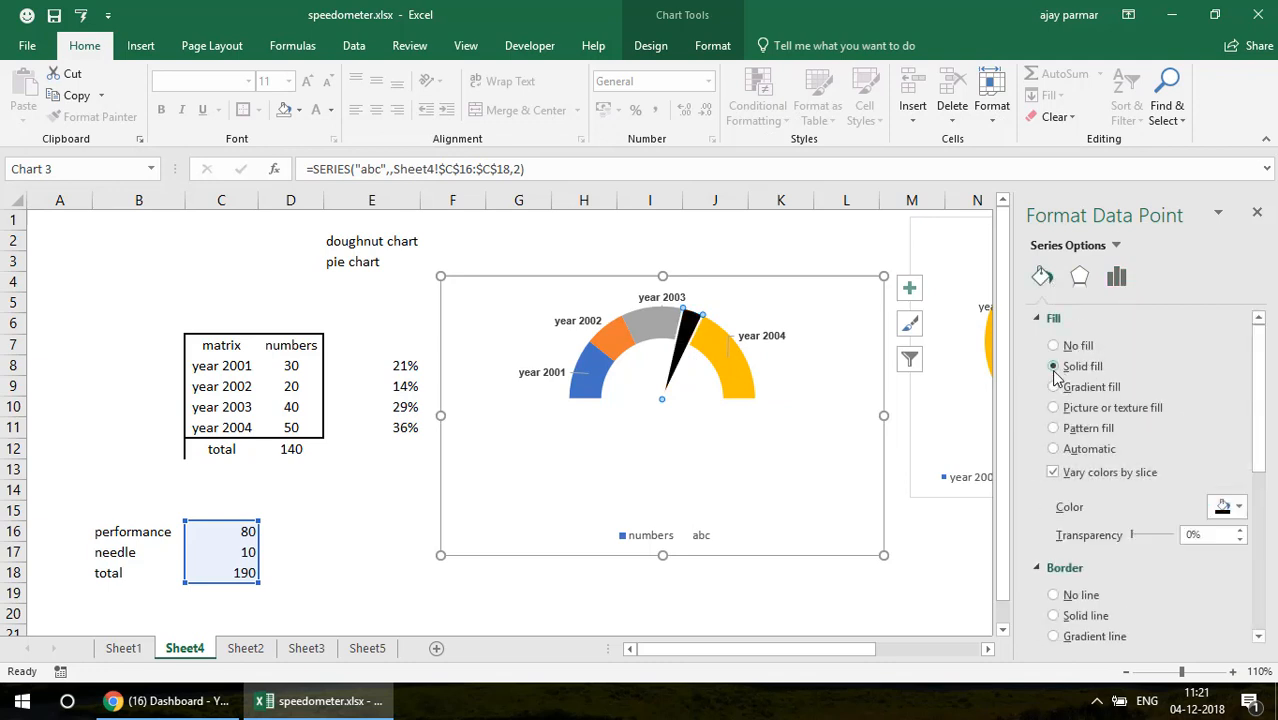
{"action": "left_click", "coordinate": [1239, 510]}
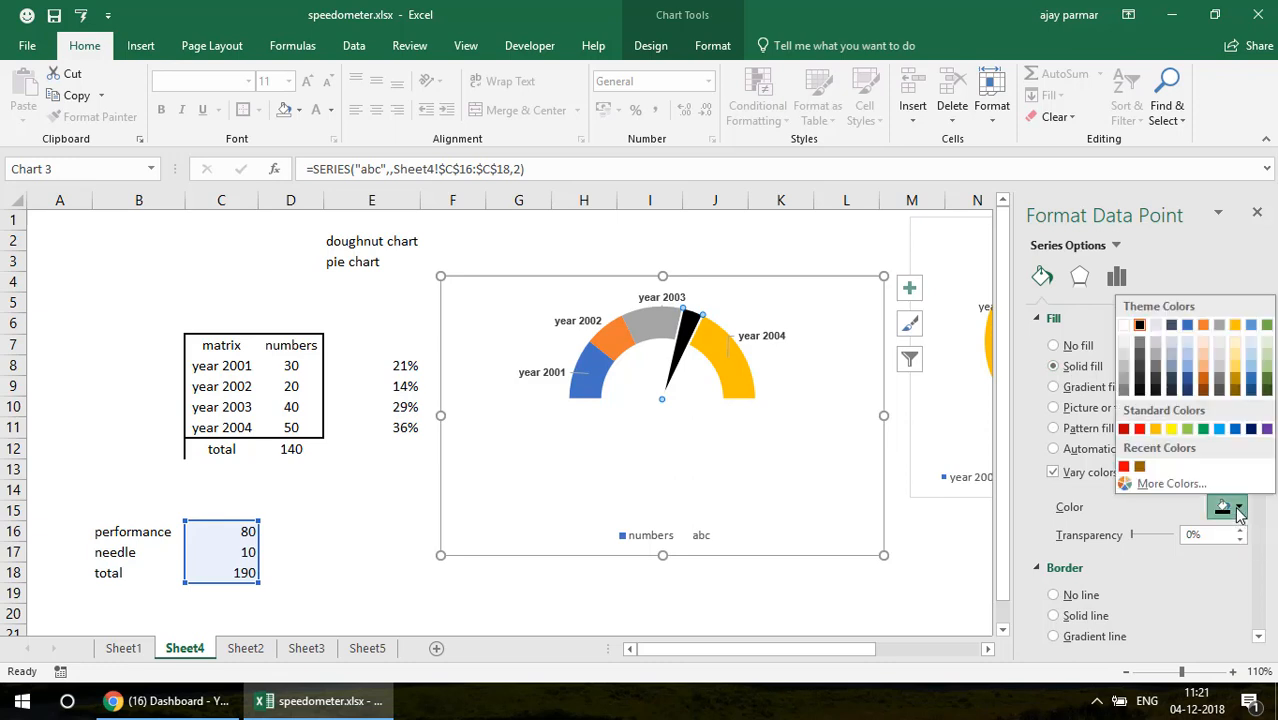
{"action": "left_click", "coordinate": [1141, 327]}
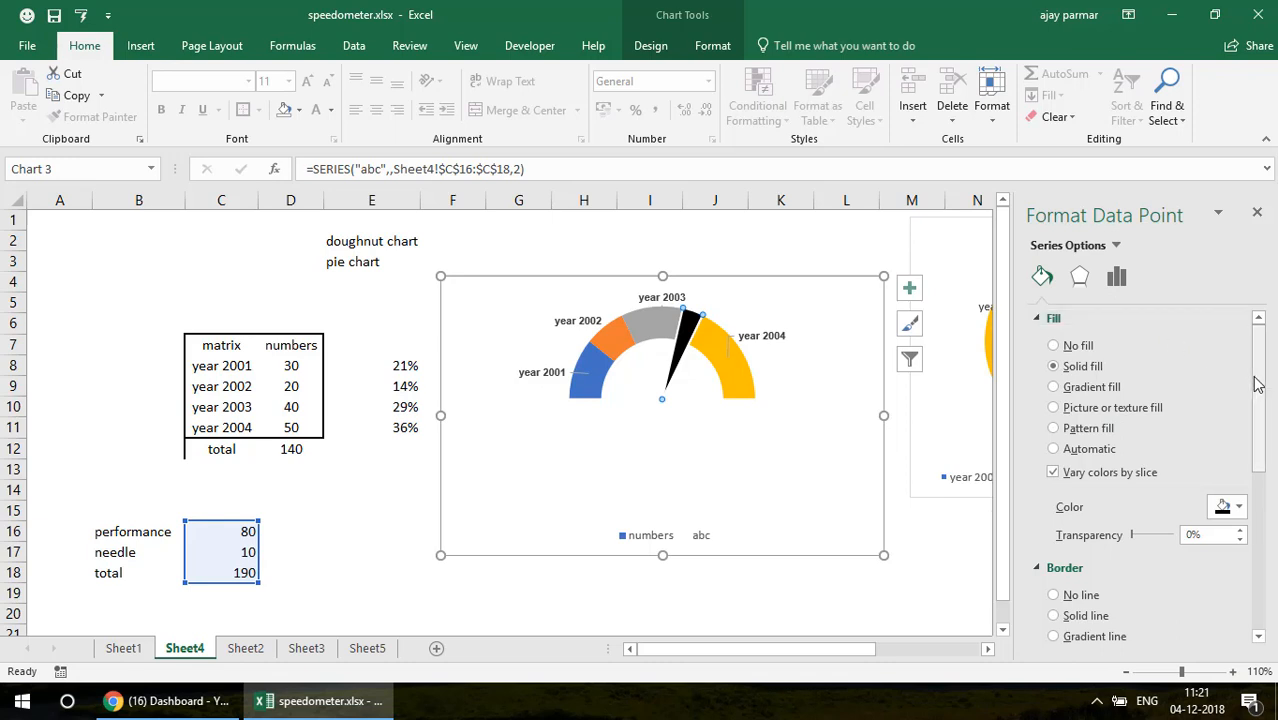
Step: Give the needle slice a solid black border line
{"action": "left_click_drag", "start_coordinate": [1268, 388], "coordinate": [1270, 478]}
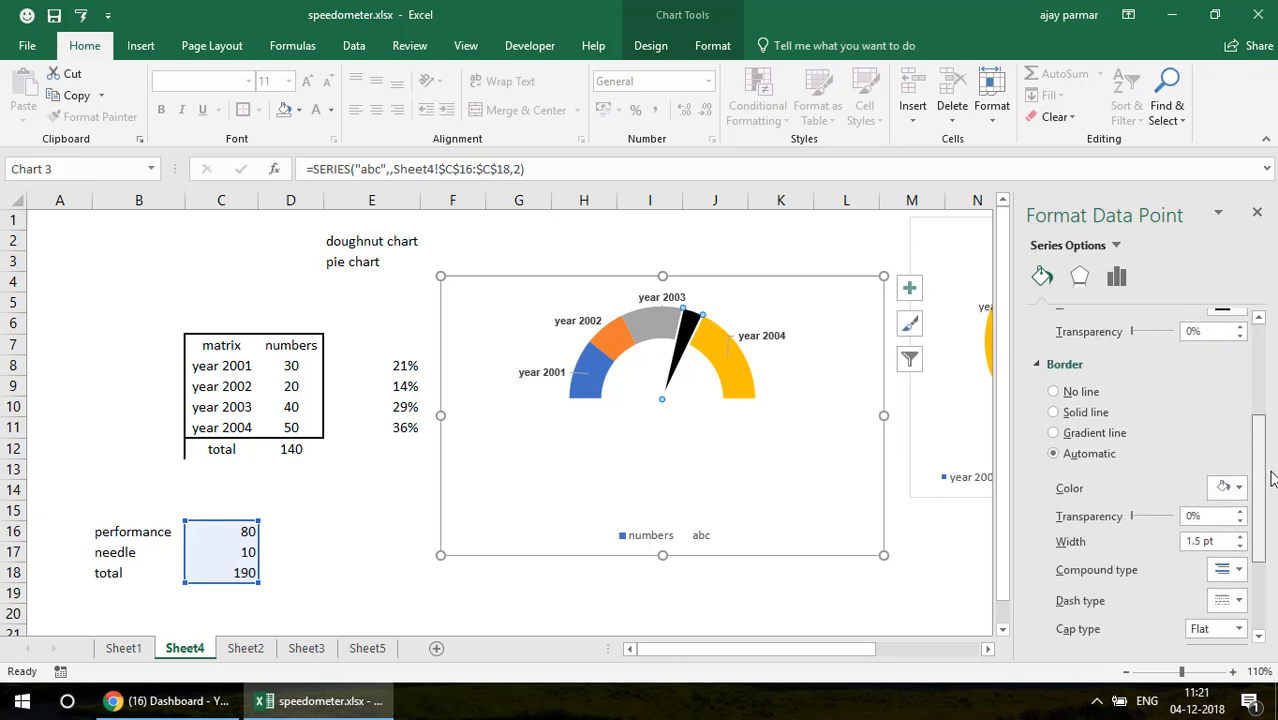
{"action": "left_click", "coordinate": [1060, 418]}
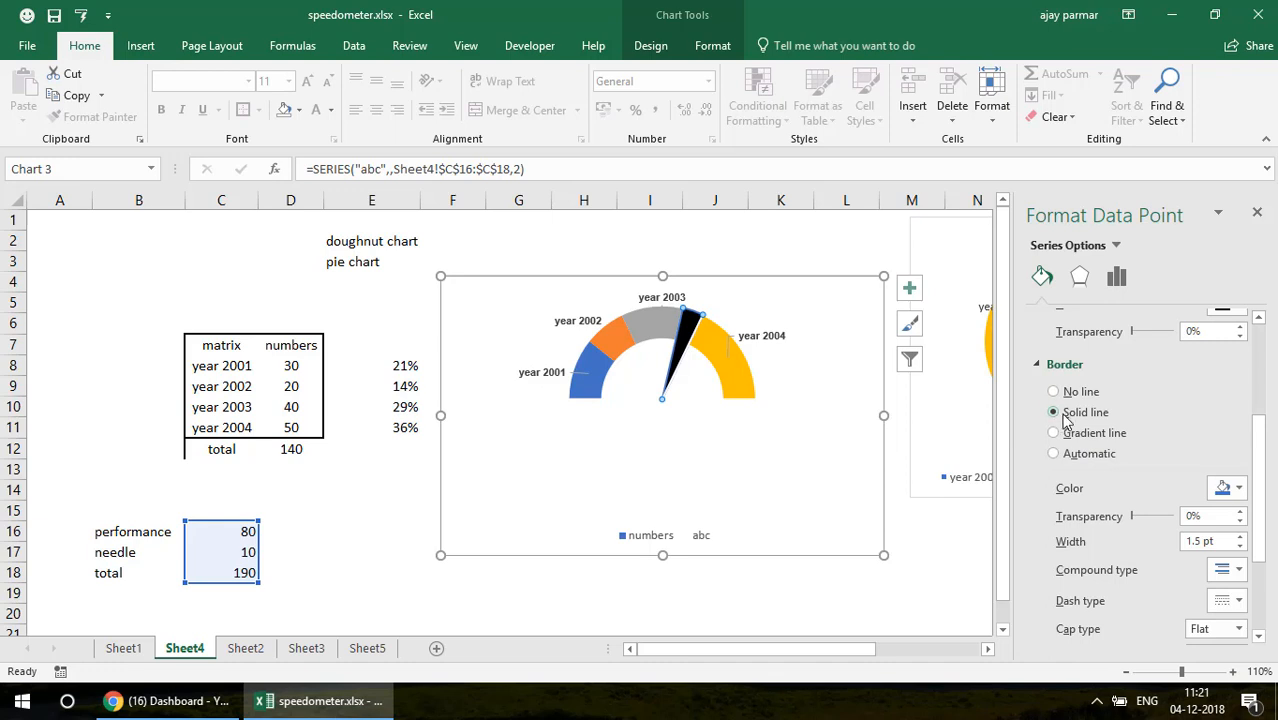
{"action": "left_click", "coordinate": [1240, 492]}
{"action": "left_click", "coordinate": [1140, 306]}
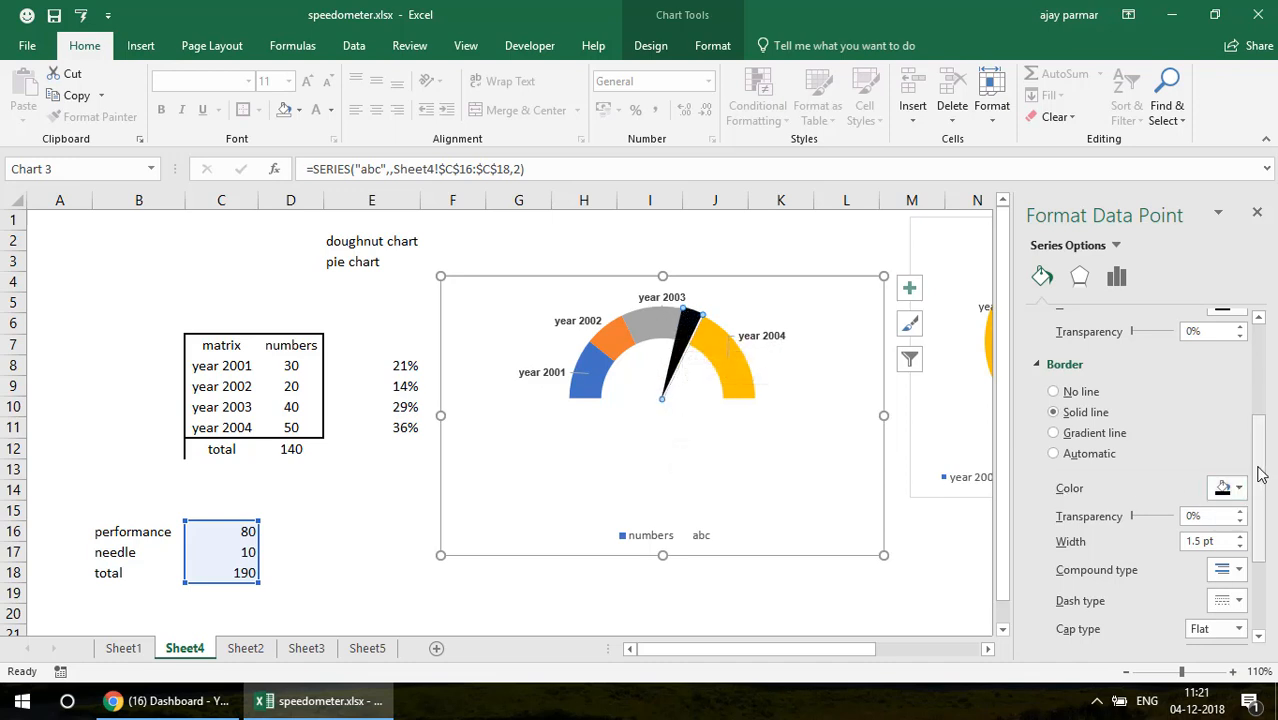
Step: Try a needle border width of 4.5 pt, and reduce it to 2.25 pt
{"action": "left_click_drag", "start_coordinate": [1260, 476], "coordinate": [1272, 538]}
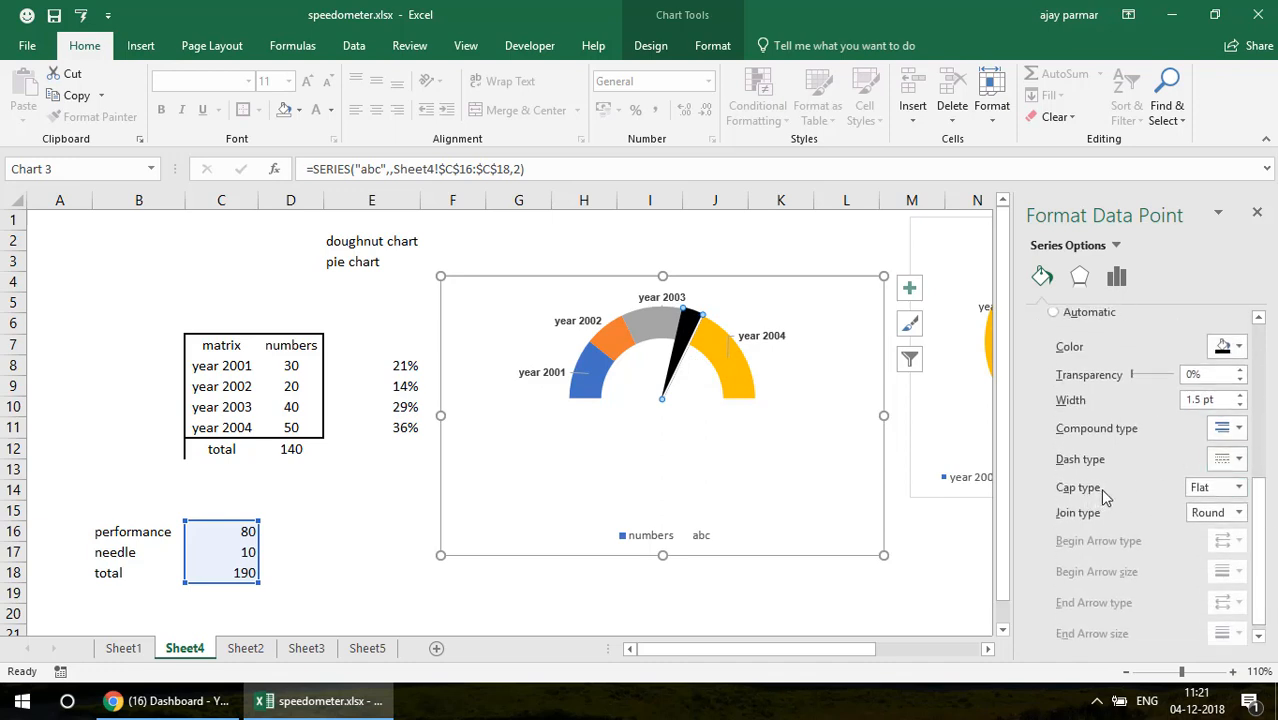
{"action": "left_click", "coordinate": [1240, 396]}
{"action": "left_click", "coordinate": [1240, 396]}
{"action": "left_click", "coordinate": [1240, 396]}
{"action": "left_click", "coordinate": [1240, 396]}
{"action": "left_click", "coordinate": [1240, 396]}
{"action": "left_click", "coordinate": [1240, 396]}
{"action": "left_click", "coordinate": [1240, 396]}
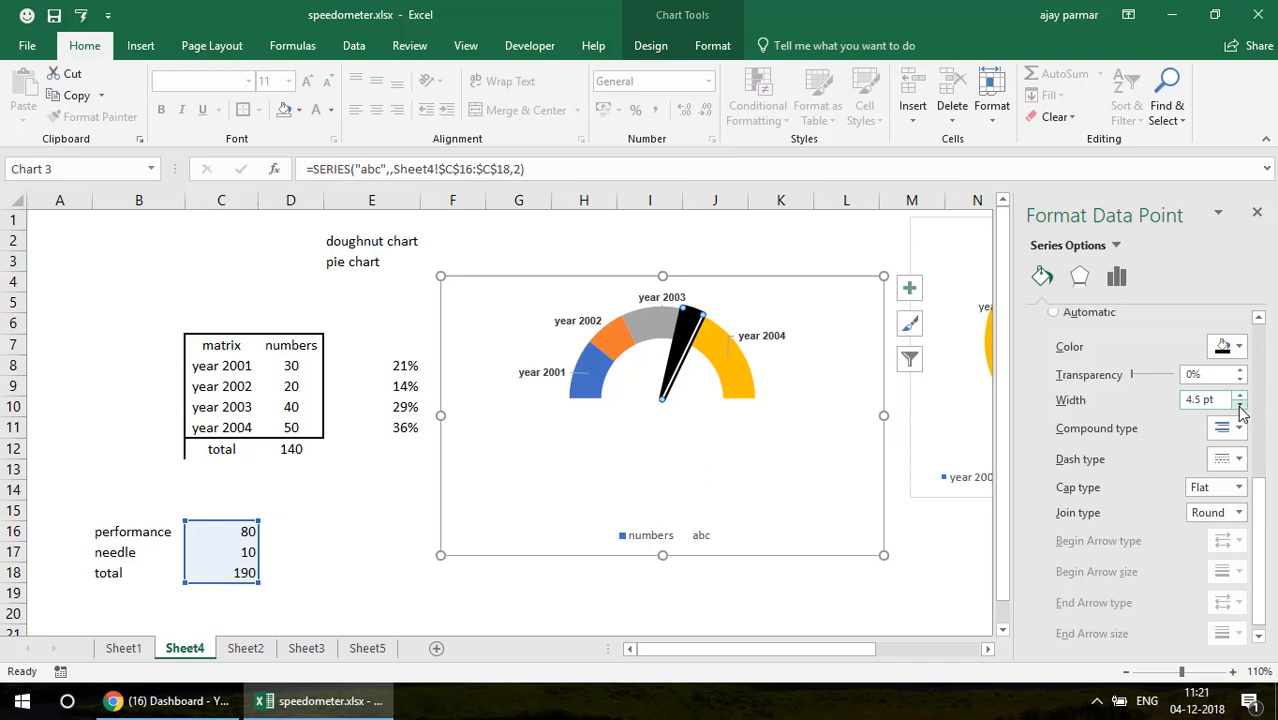
{"action": "left_click", "coordinate": [1240, 404]}
{"action": "left_click", "coordinate": [1240, 404]}
{"action": "left_click", "coordinate": [1240, 404]}
{"action": "left_click", "coordinate": [1240, 404]}
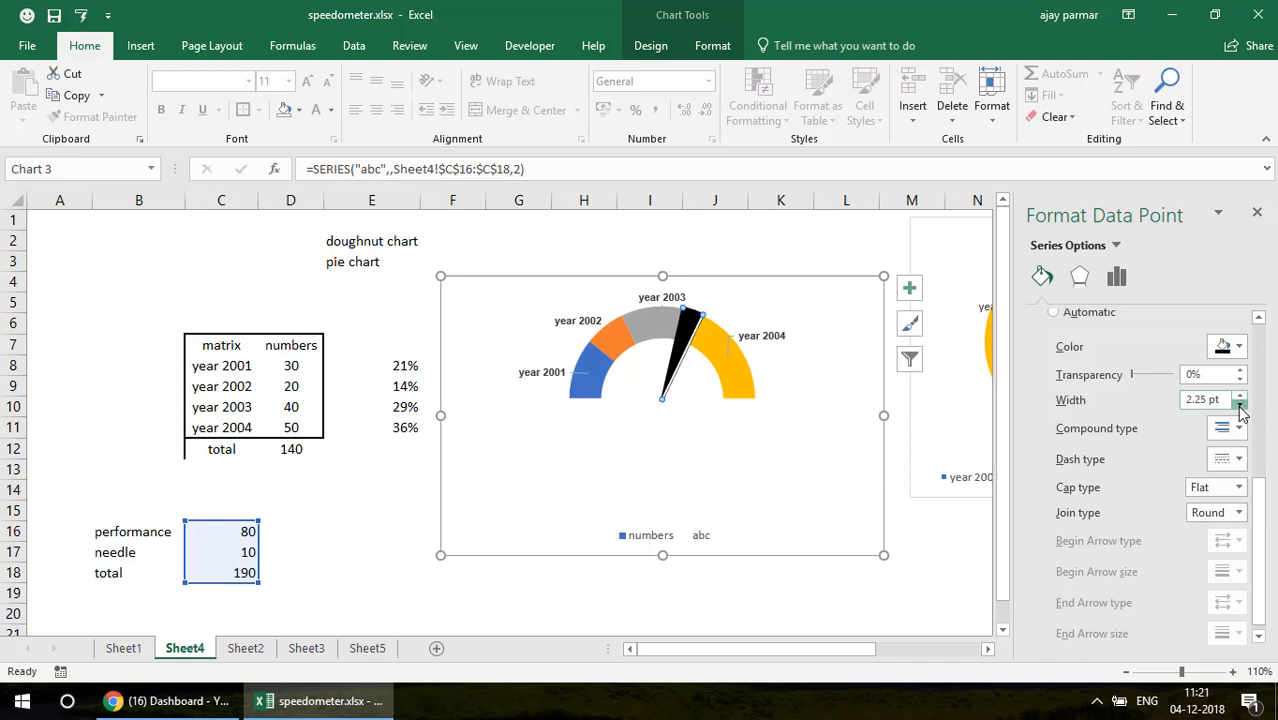
Step: Reduce the needle slice's border width to 0 pt and deselect the chart
{"action": "left_click", "coordinate": [1240, 404]}
{"action": "left_click", "coordinate": [1240, 404]}
{"action": "left_click", "coordinate": [1240, 404]}
{"action": "left_click", "coordinate": [1240, 405]}
{"action": "left_click", "coordinate": [1240, 405]}
{"action": "left_click", "coordinate": [1240, 405]}
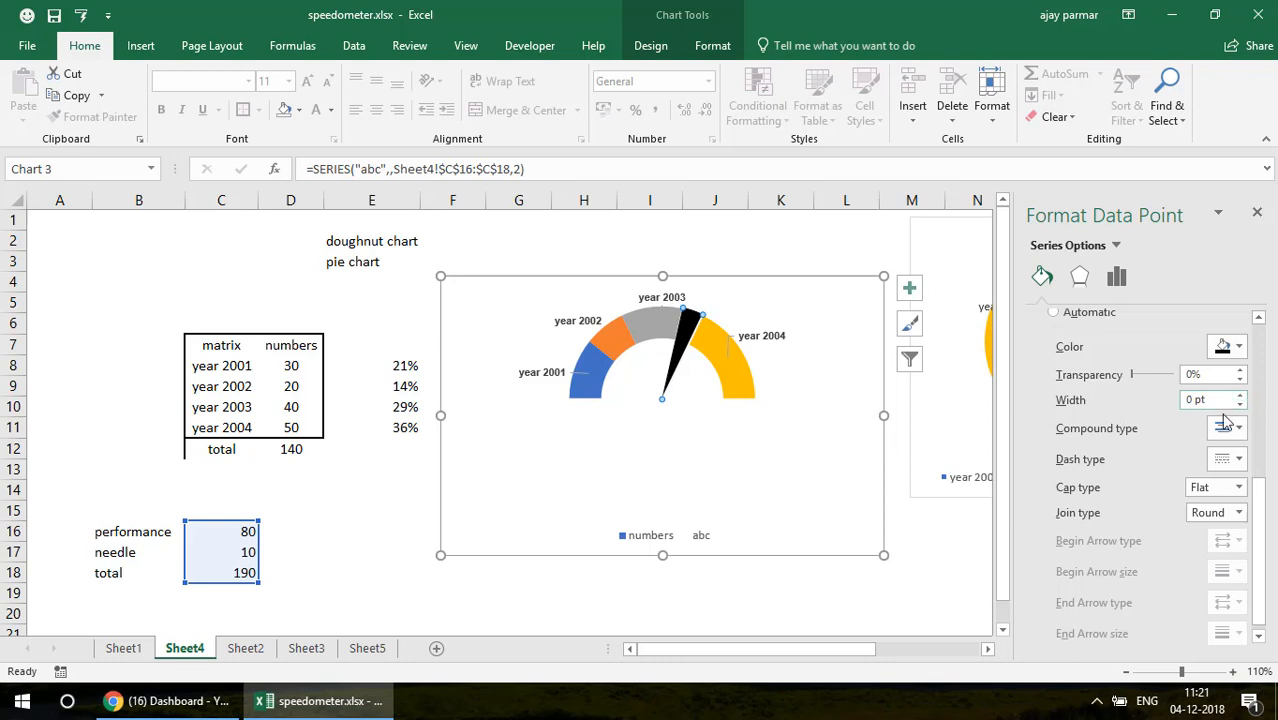
{"action": "left_click", "coordinate": [668, 236]}
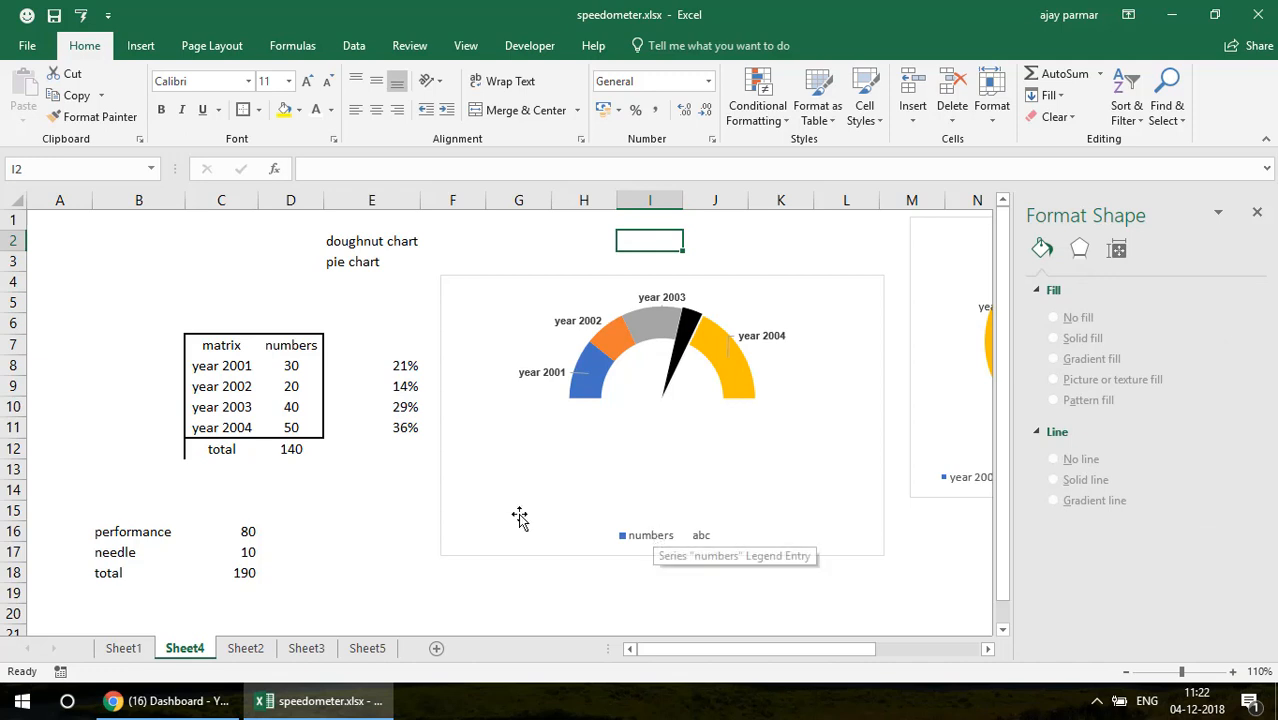
Step: Set the needle value in cell C17 to 1 and close the formatting pane
{"action": "left_click", "coordinate": [241, 556]}
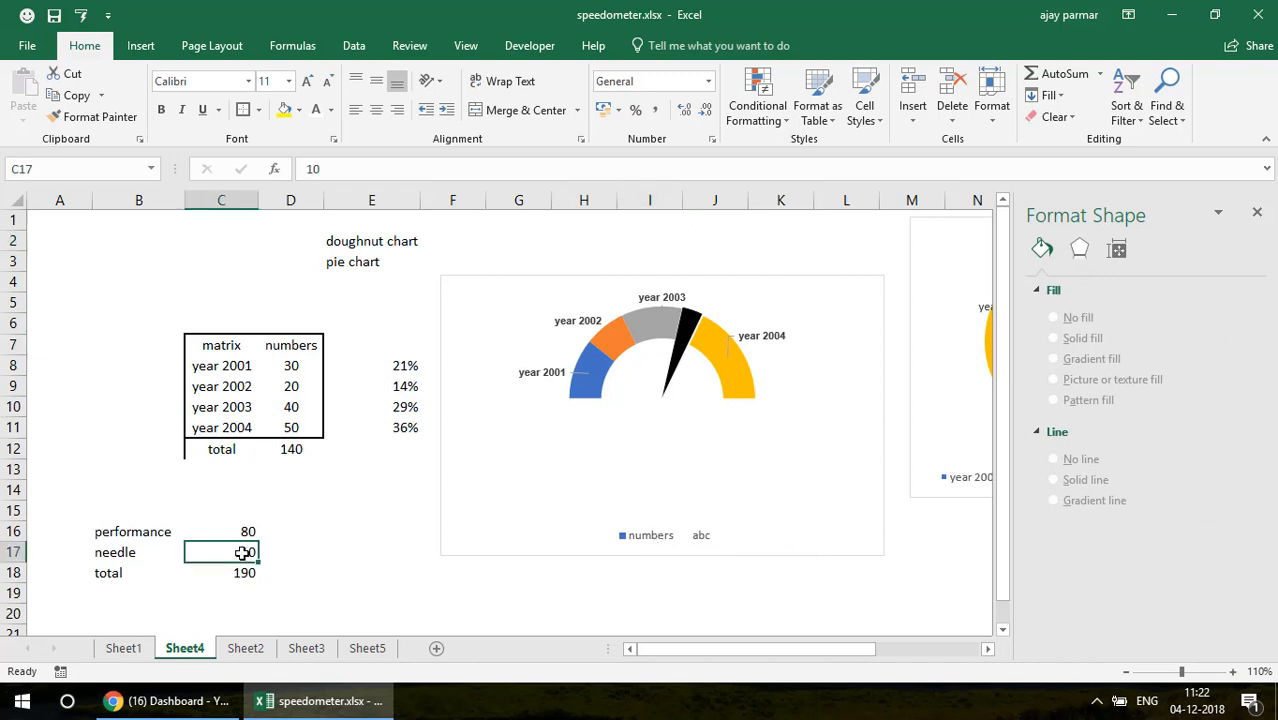
{"action": "type", "text": "1"}
{"action": "key", "text": "Return"}
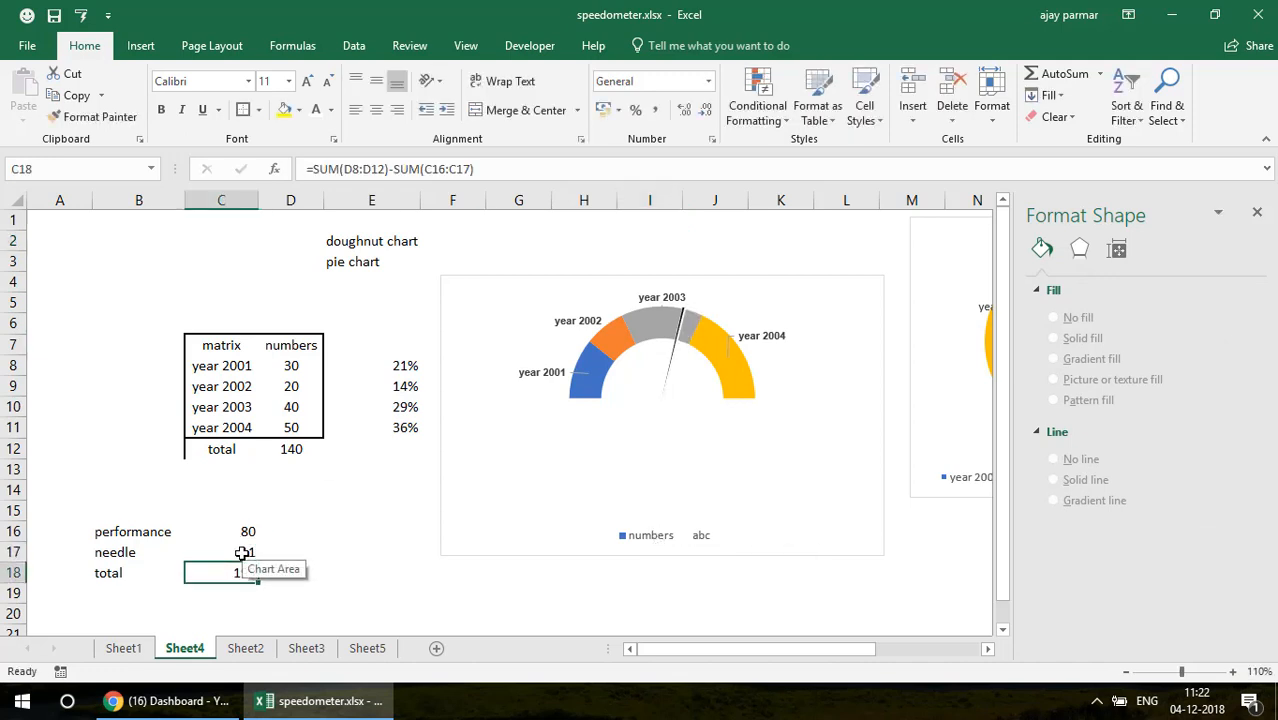
{"action": "left_click", "coordinate": [1257, 212]}
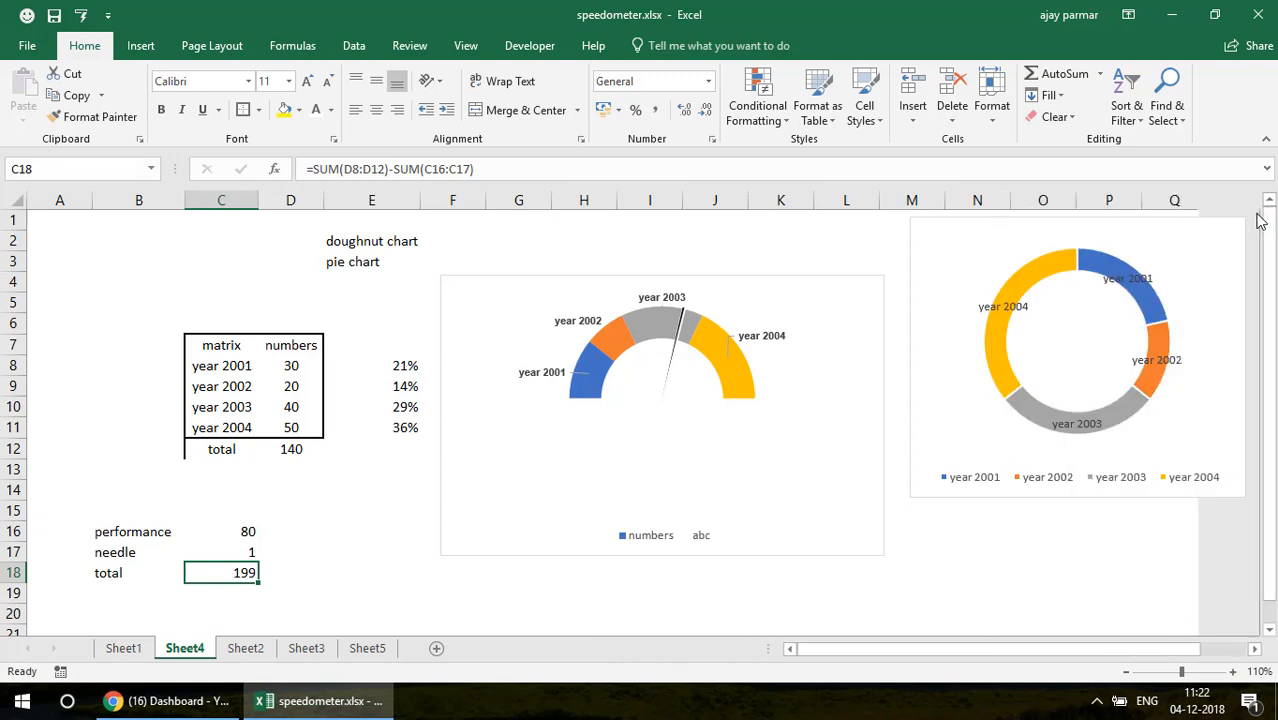
Step: Compare the needle's thickness with the example speedometer on Sheet1, and return to Sheet4
{"action": "mouse_move", "coordinate": [674, 368]}
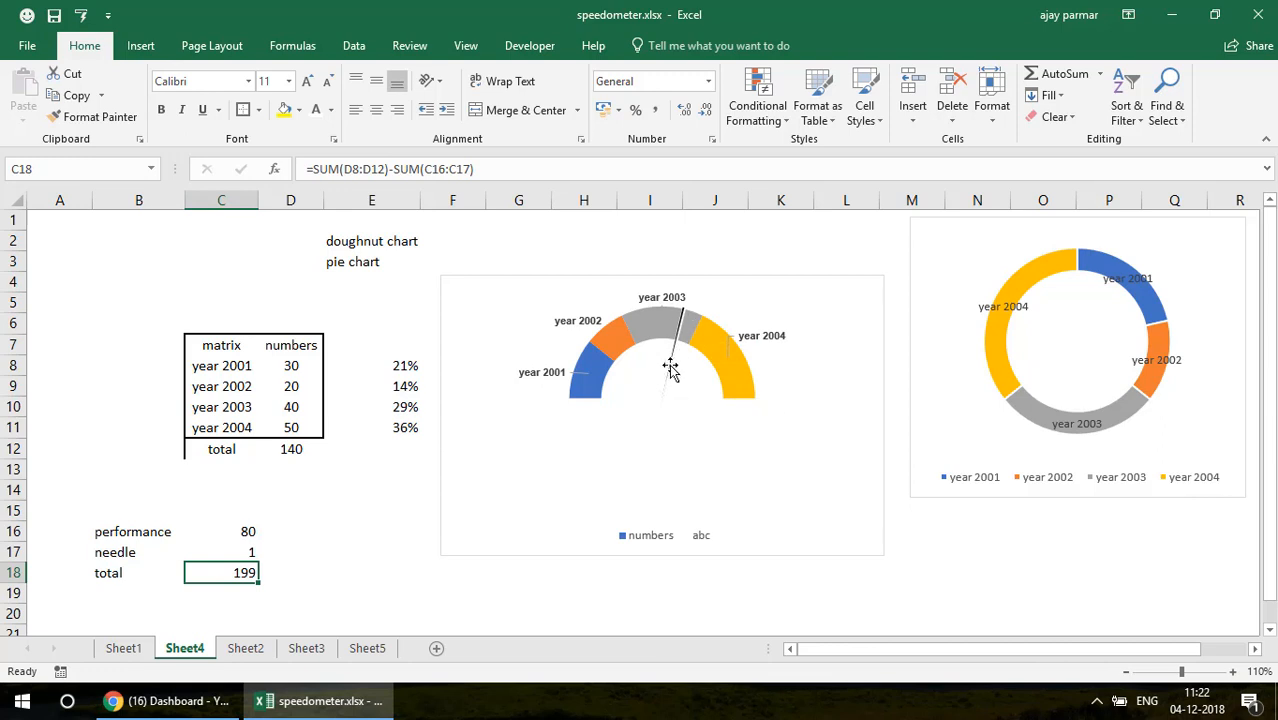
{"action": "mouse_move", "coordinate": [672, 328]}
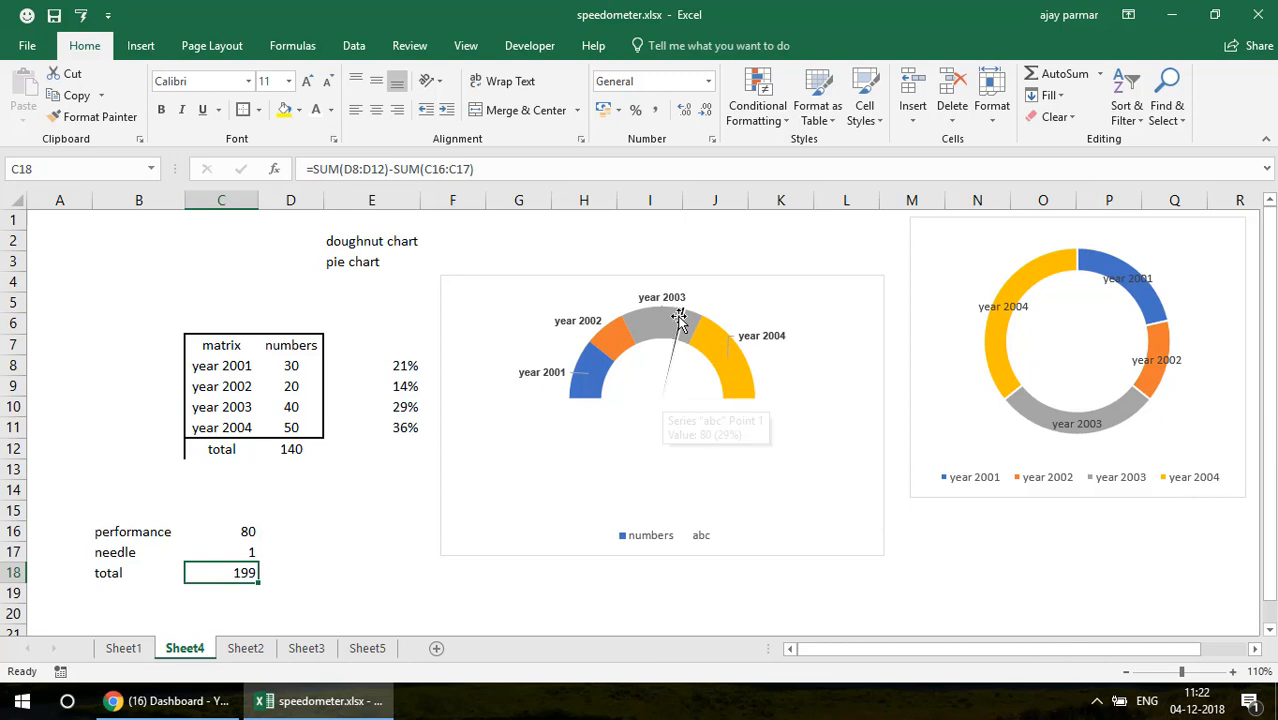
{"action": "left_click", "coordinate": [124, 649]}
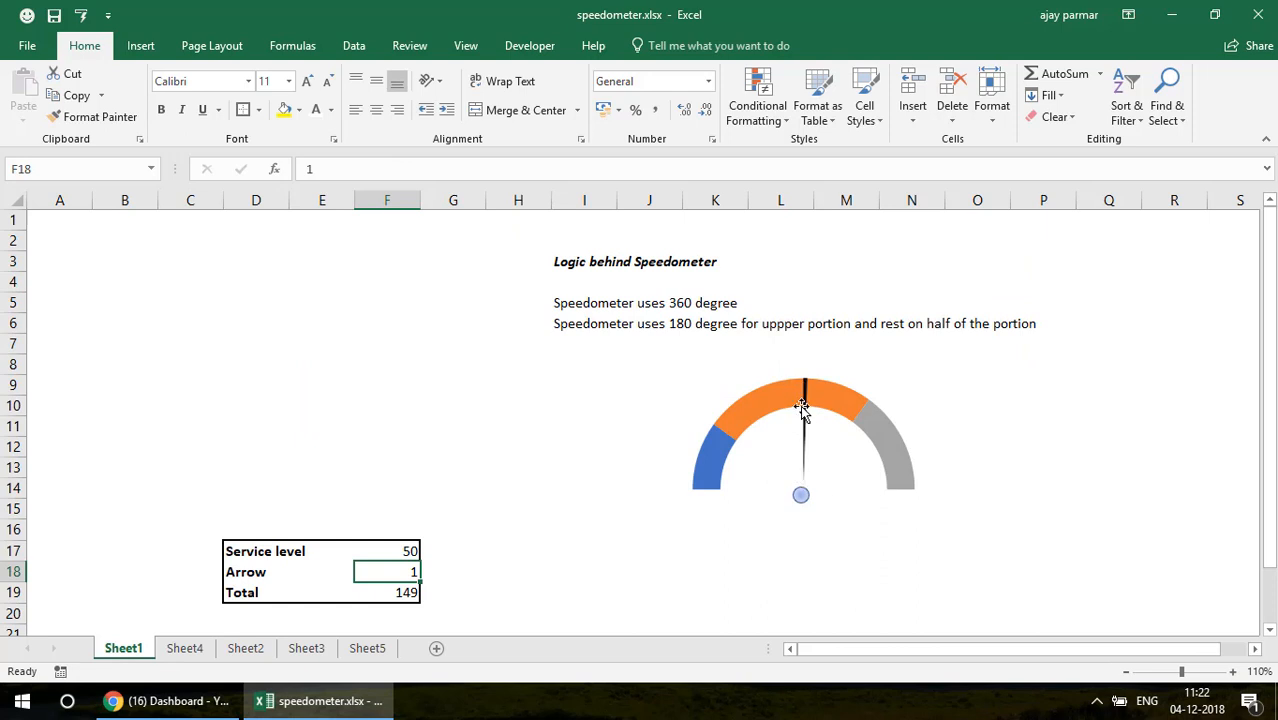
{"action": "left_click", "coordinate": [196, 654]}
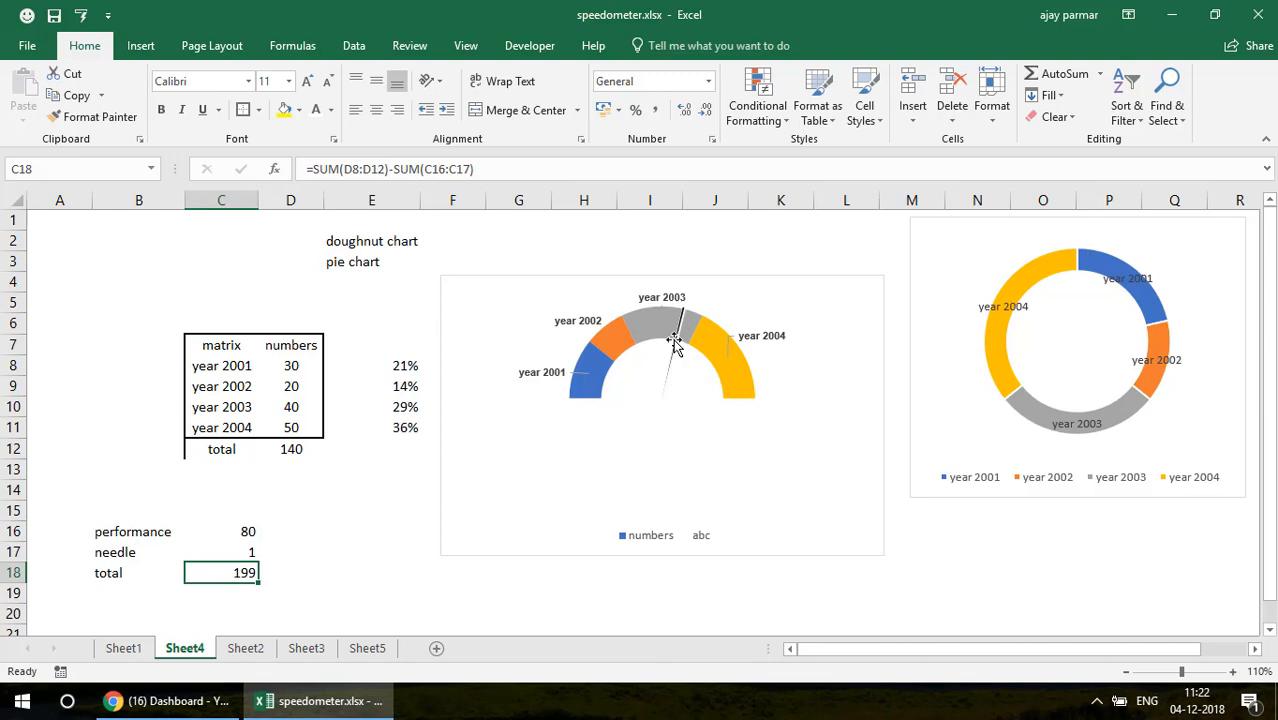
{"action": "mouse_move", "coordinate": [676, 330]}
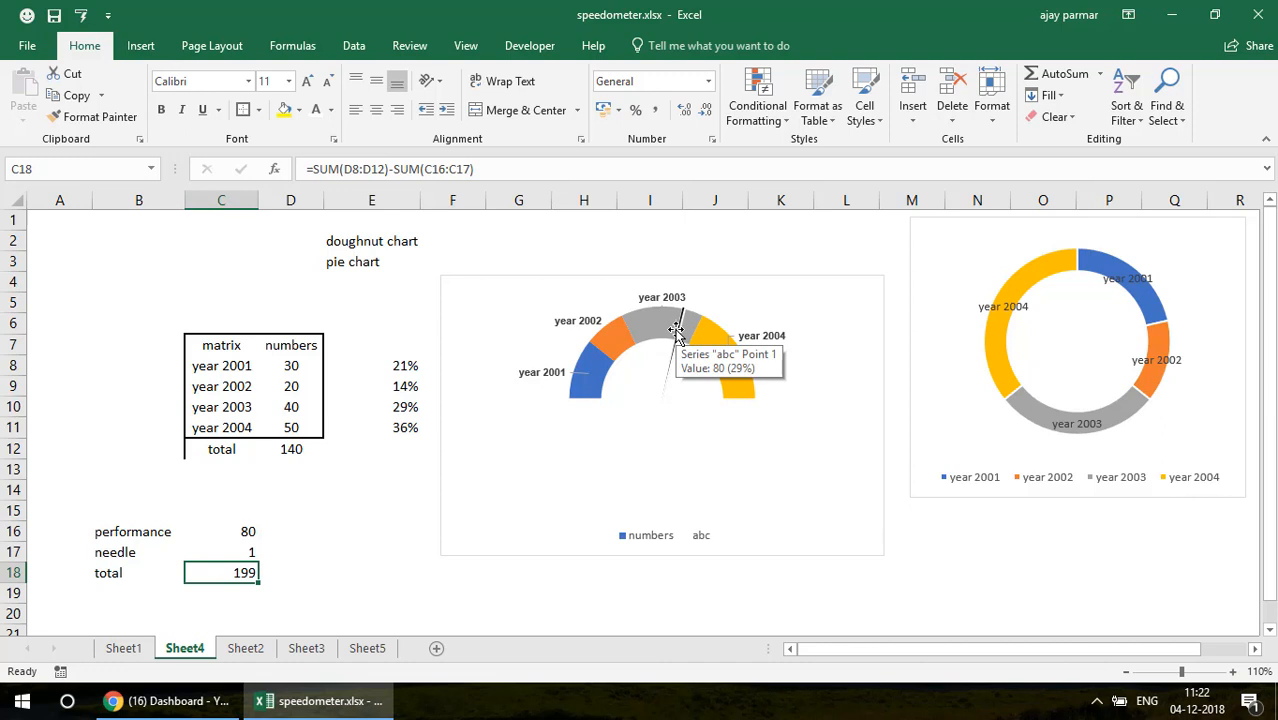
Step: Set the needle value in cell C17 to 4
{"action": "left_click", "coordinate": [245, 552]}
{"action": "type", "text": "4"}
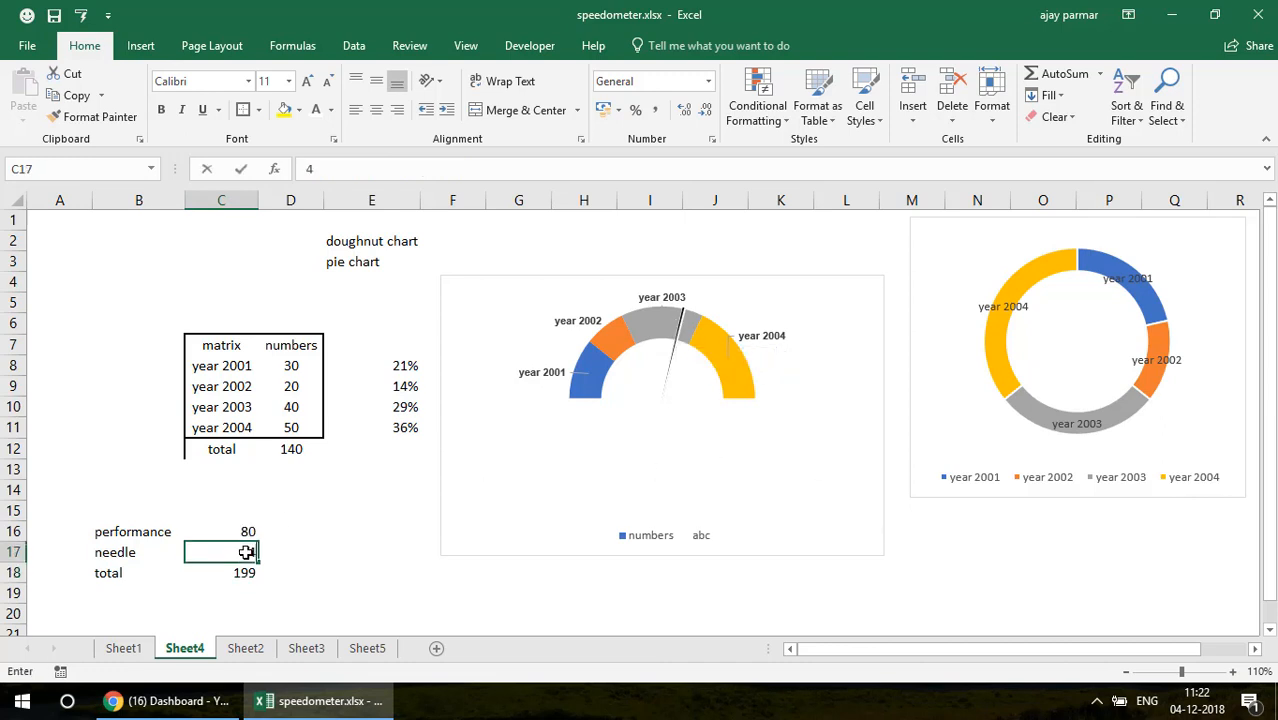
{"action": "key", "text": "Return"}
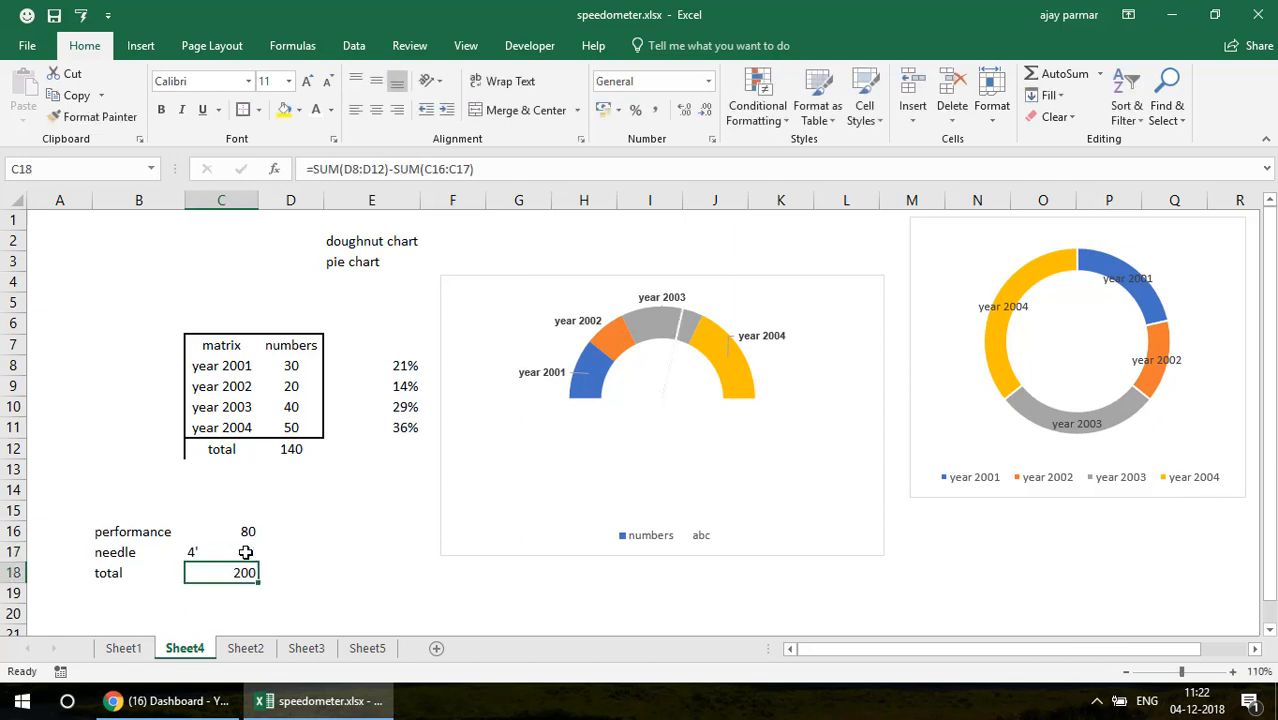
{"action": "left_click", "coordinate": [201, 549]}
{"action": "type", "text": "4"}
{"action": "key", "text": "Return"}
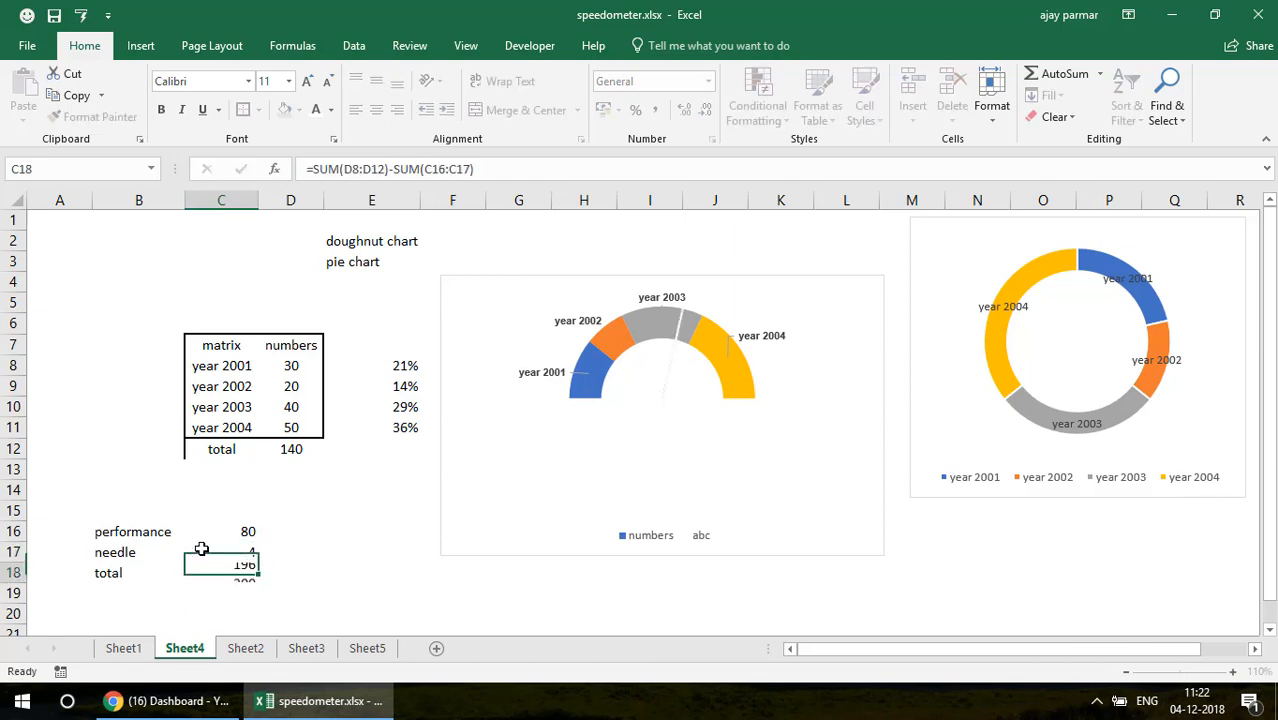
{"action": "left_click", "coordinate": [684, 320]}
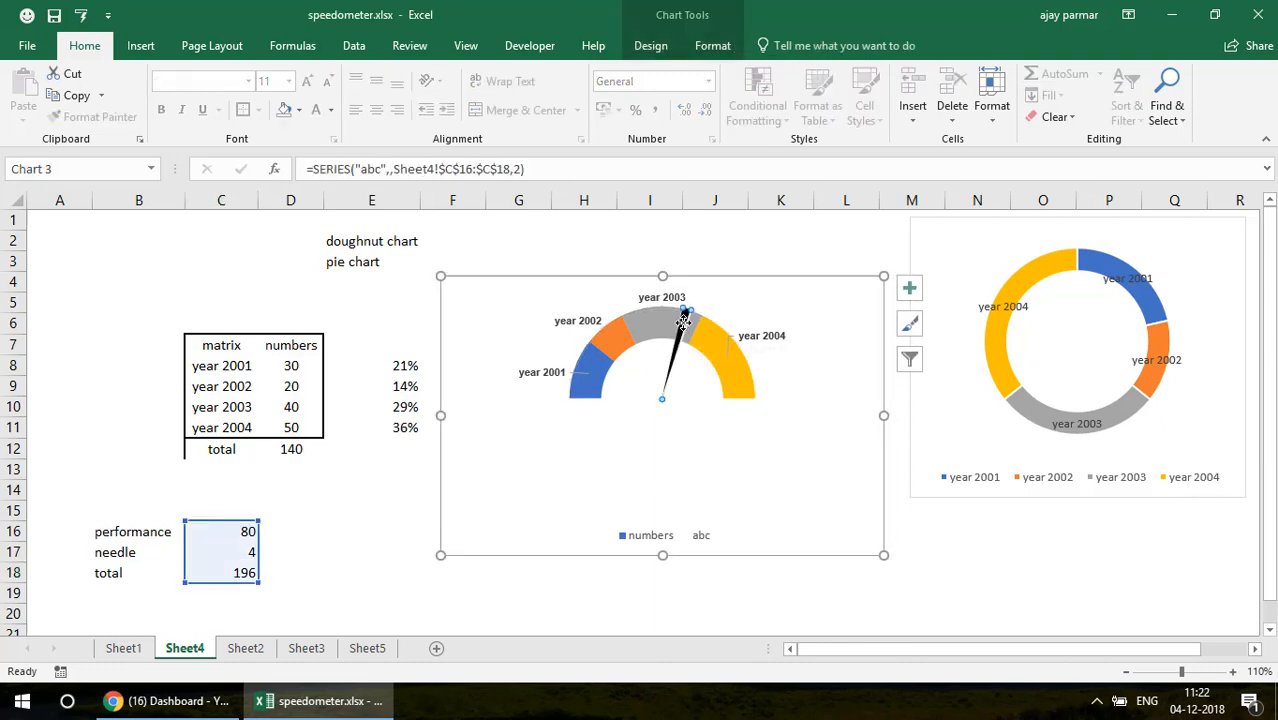
{"action": "right_click", "coordinate": [684, 322]}
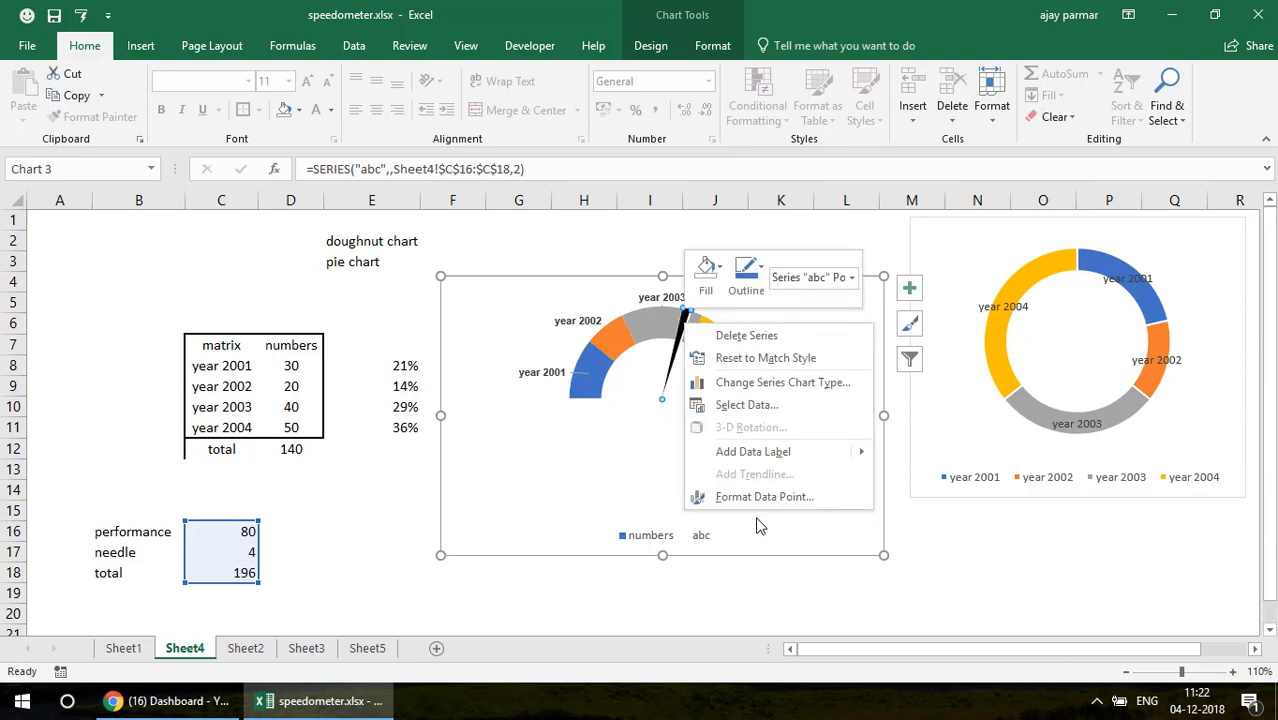
{"action": "left_click", "coordinate": [758, 497]}
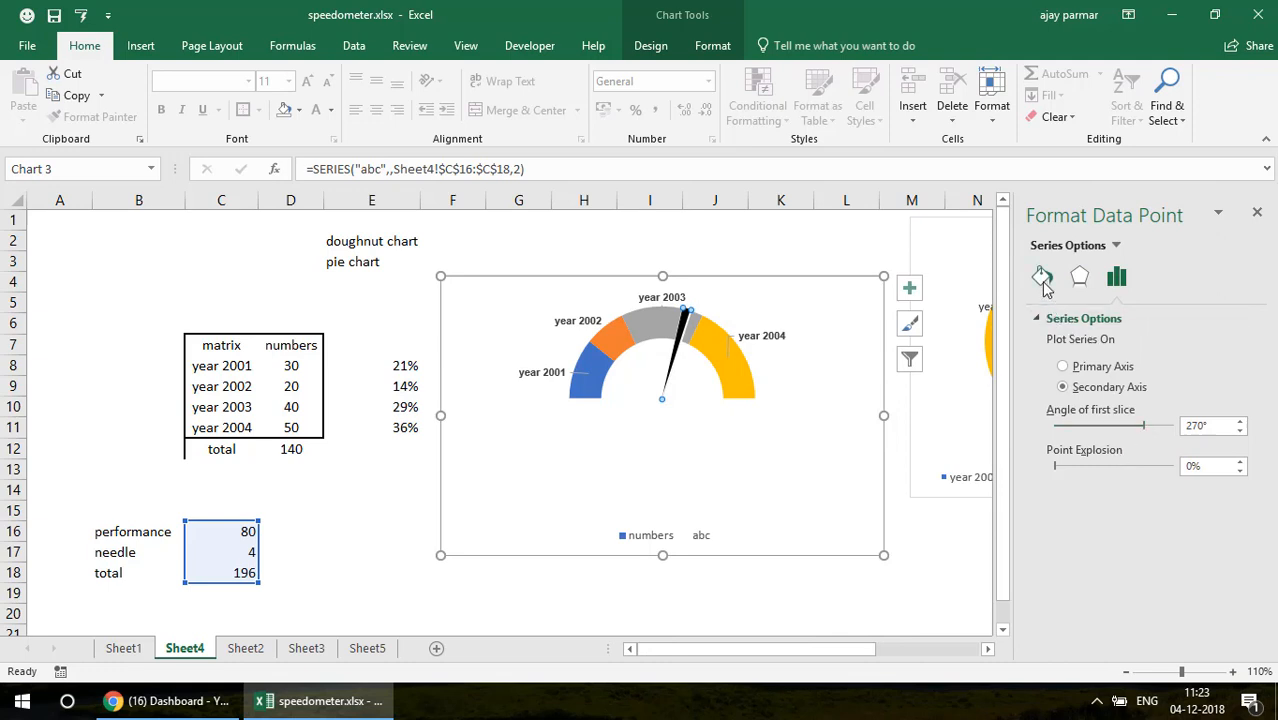
{"action": "left_click", "coordinate": [1257, 212]}
{"action": "left_click", "coordinate": [717, 243]}
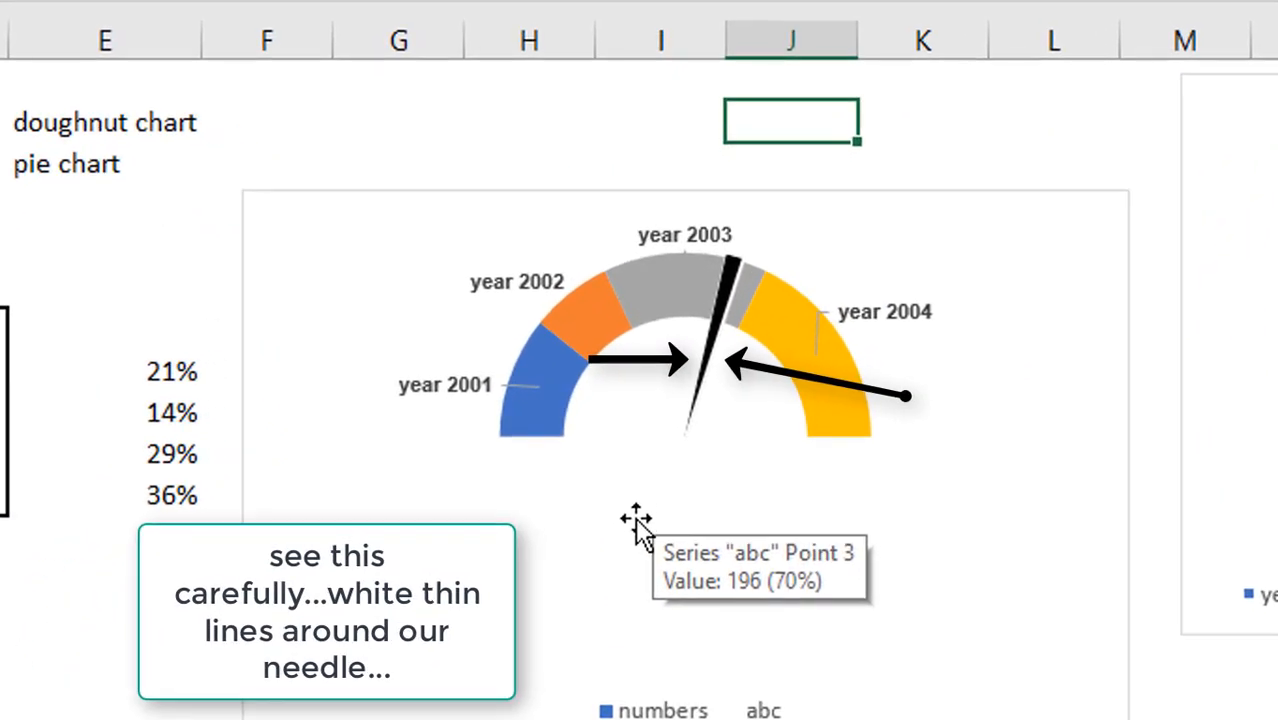
{"action": "left_click", "coordinate": [636, 520]}
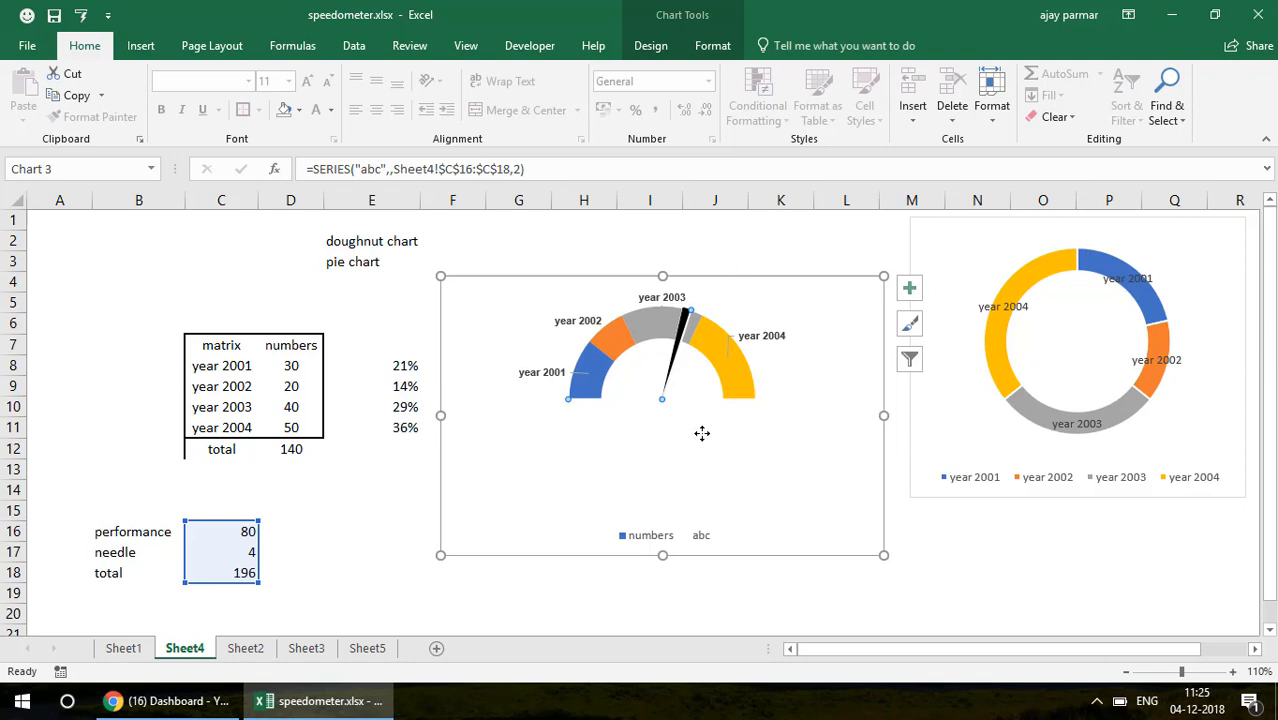
{"action": "left_click", "coordinate": [771, 221]}
{"action": "left_click", "coordinate": [688, 420]}
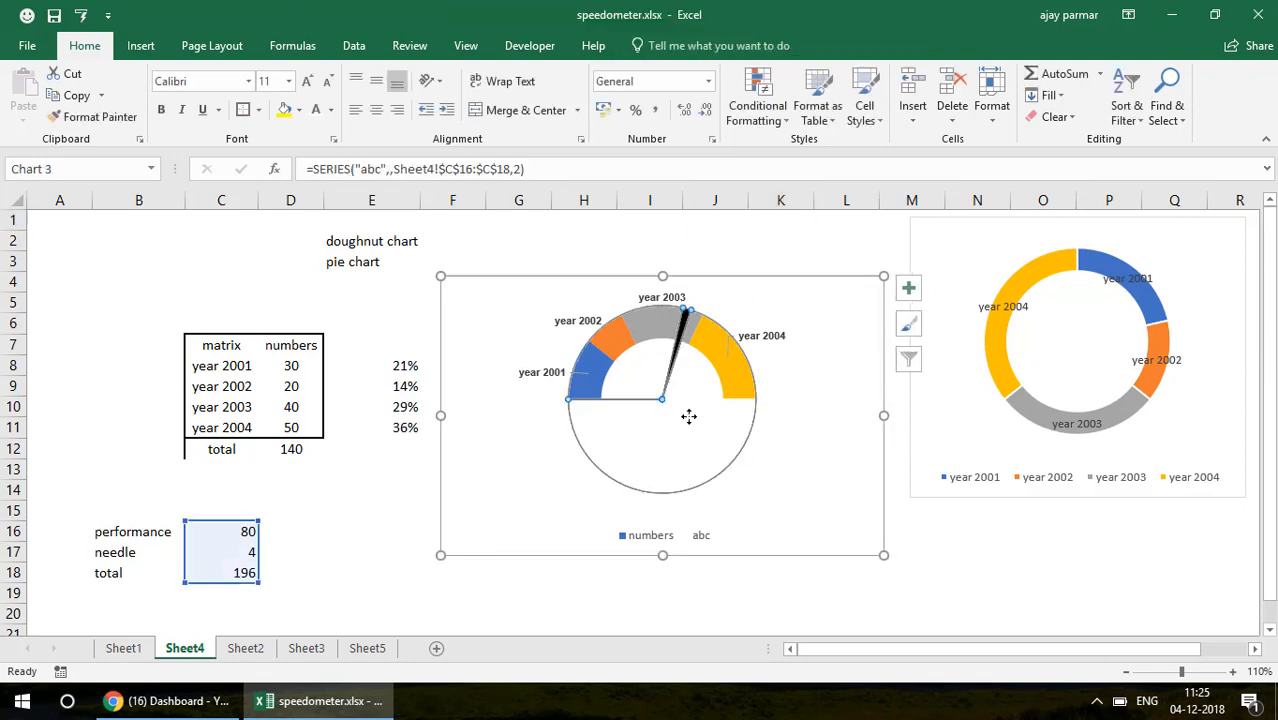
{"action": "left_click", "coordinate": [299, 110]}
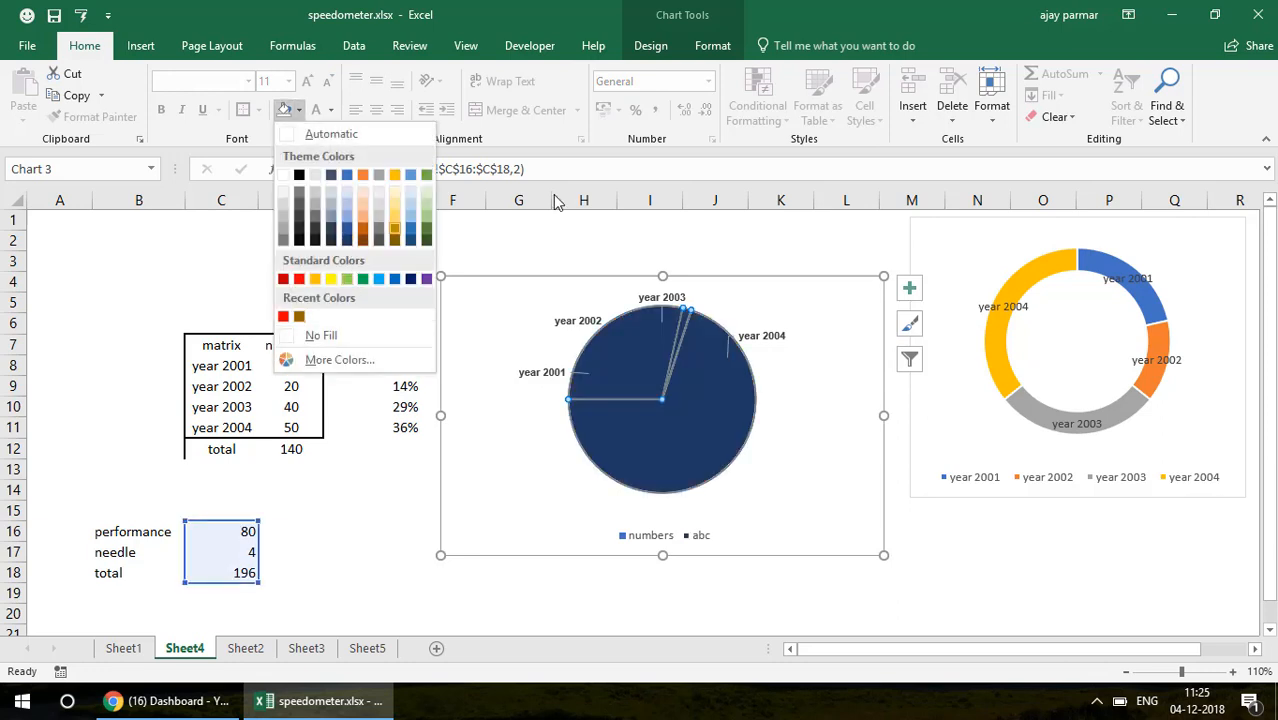
{"action": "left_click", "coordinate": [646, 218]}
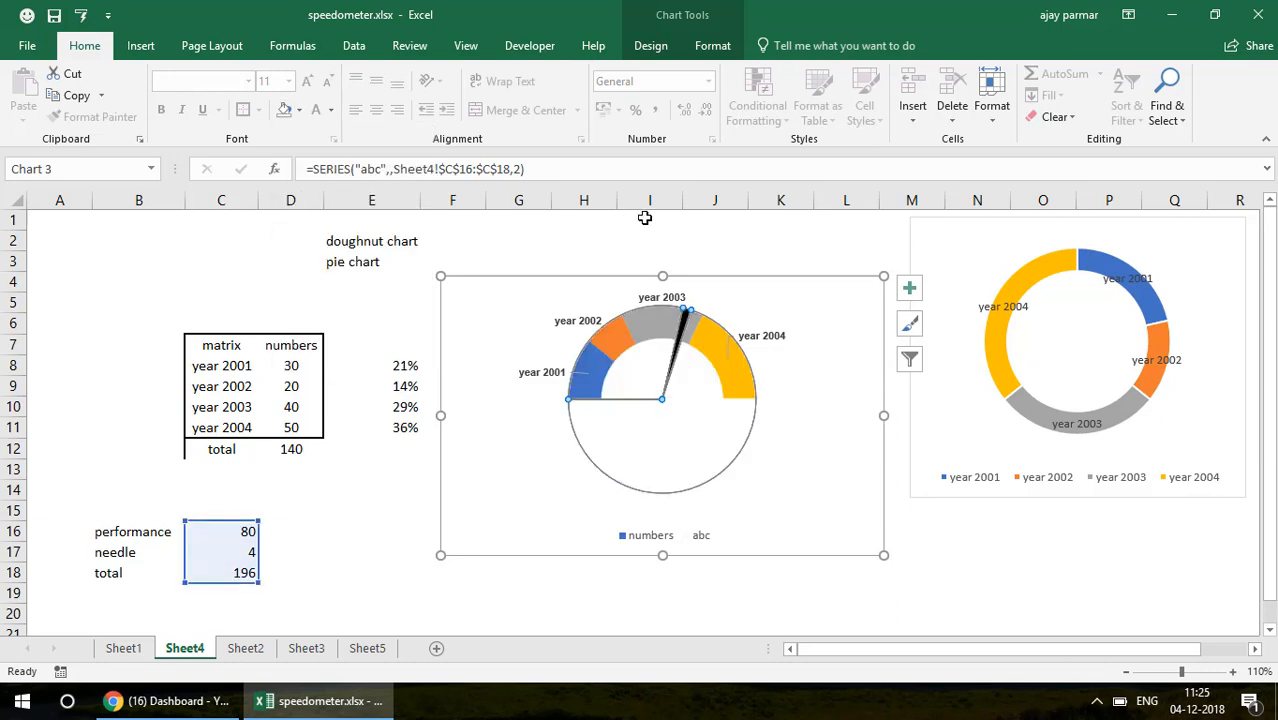
Step: Fill only the large total slice of the abc pie with light blue-gray
{"action": "left_click", "coordinate": [598, 430]}
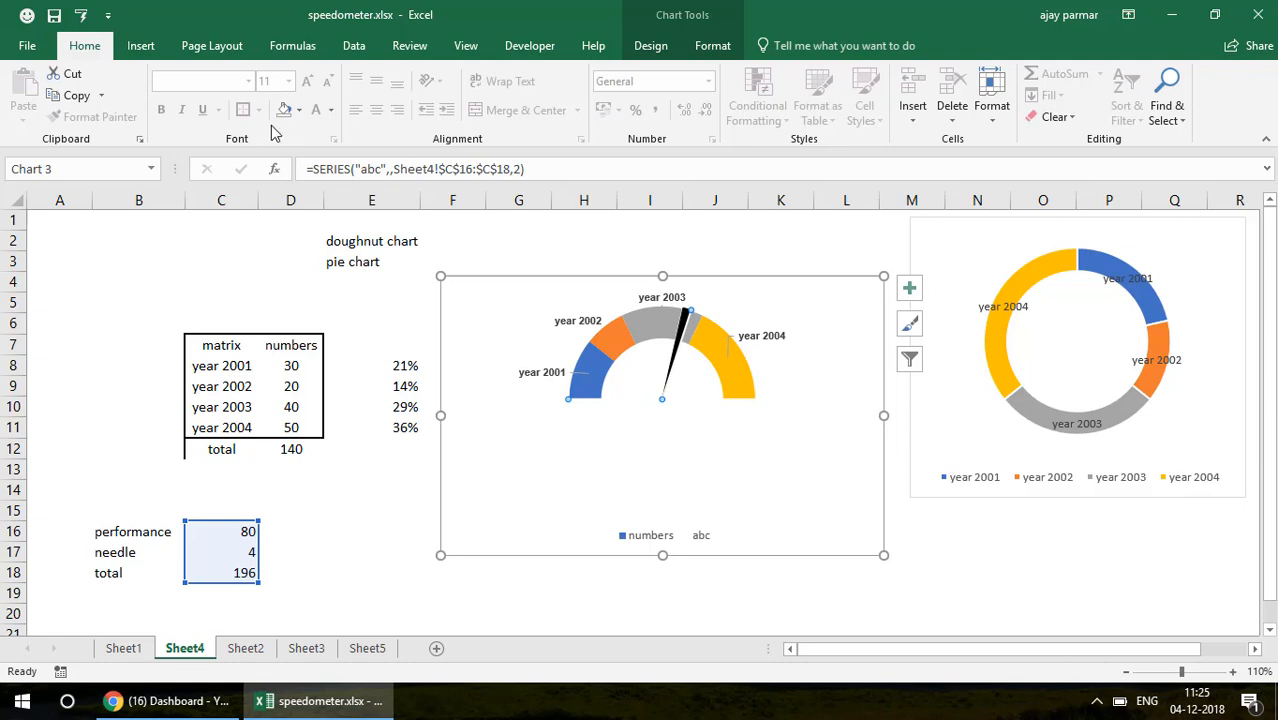
{"action": "left_click", "coordinate": [300, 112]}
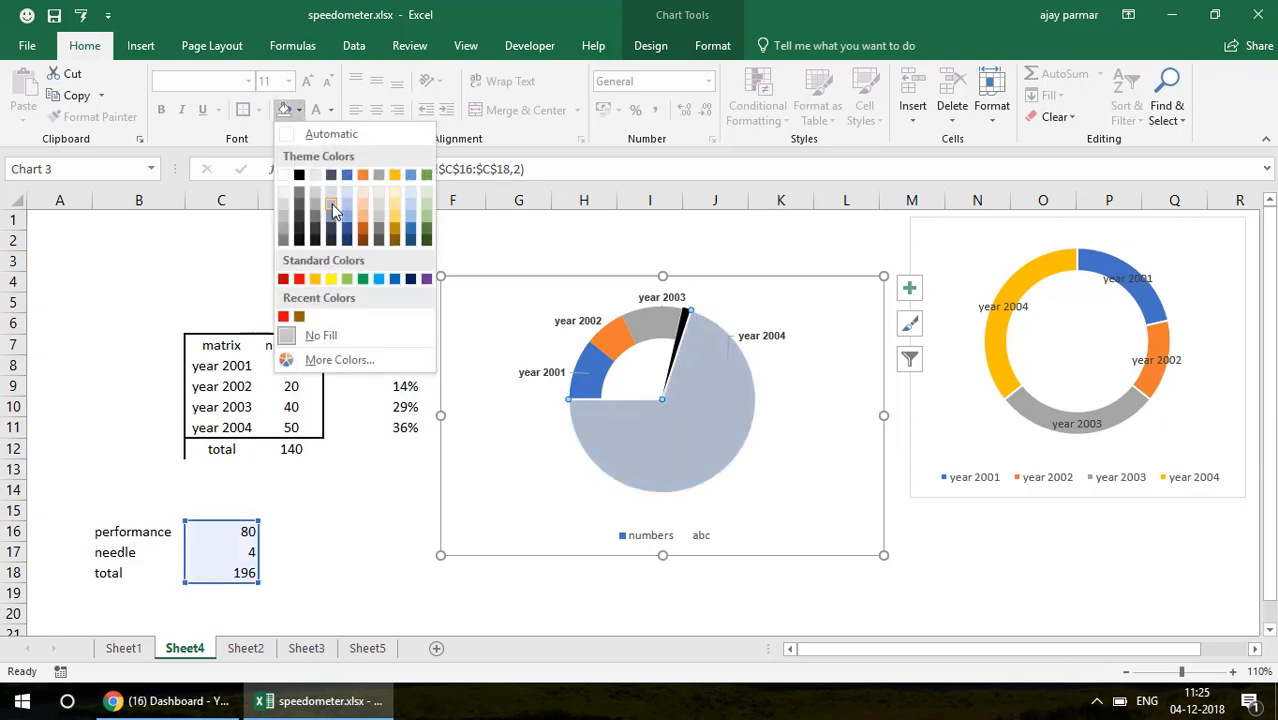
{"action": "left_click", "coordinate": [331, 204]}
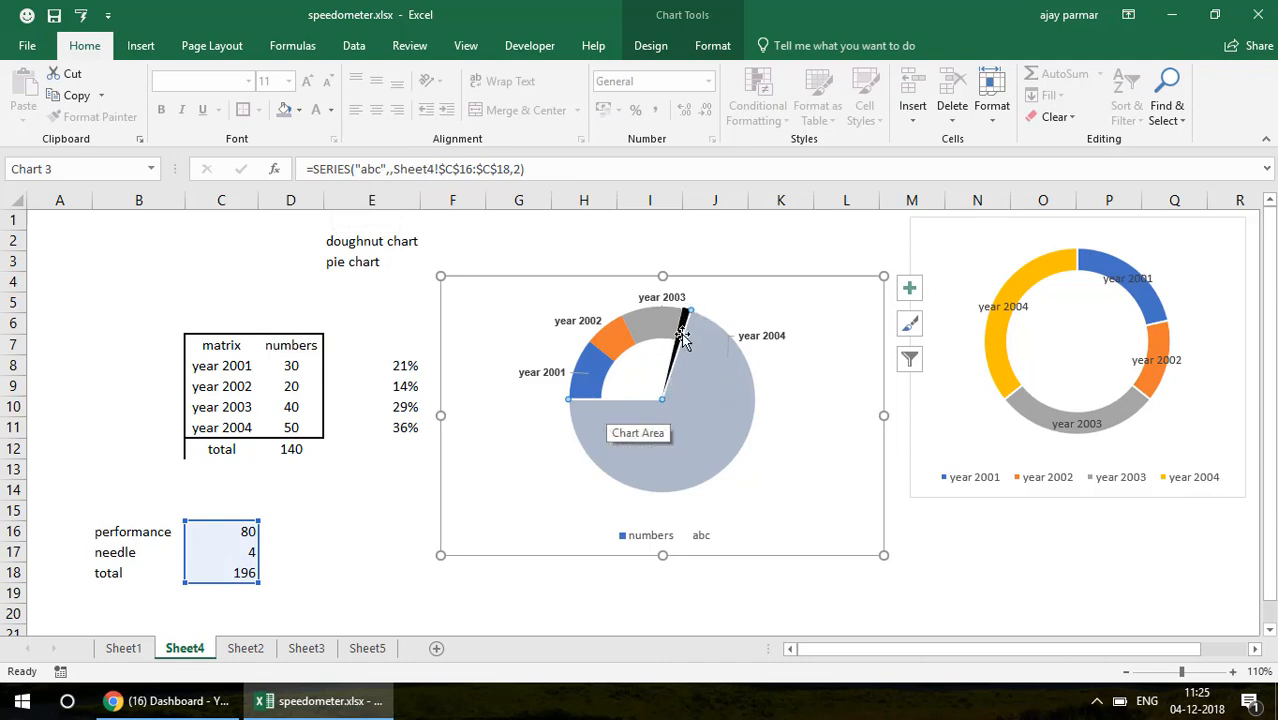
Step: Set the needle value in cell C17 to 10
{"action": "left_click", "coordinate": [243, 555]}
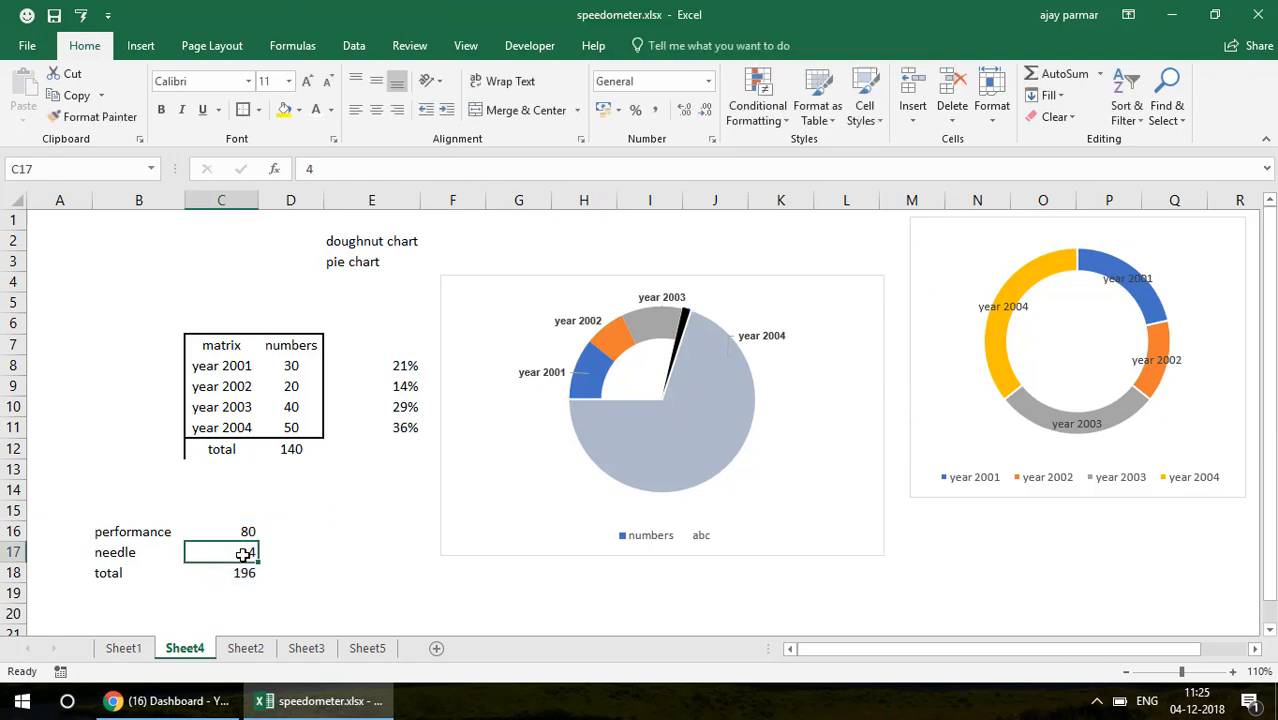
{"action": "type", "text": "10"}
{"action": "key", "text": "Return"}
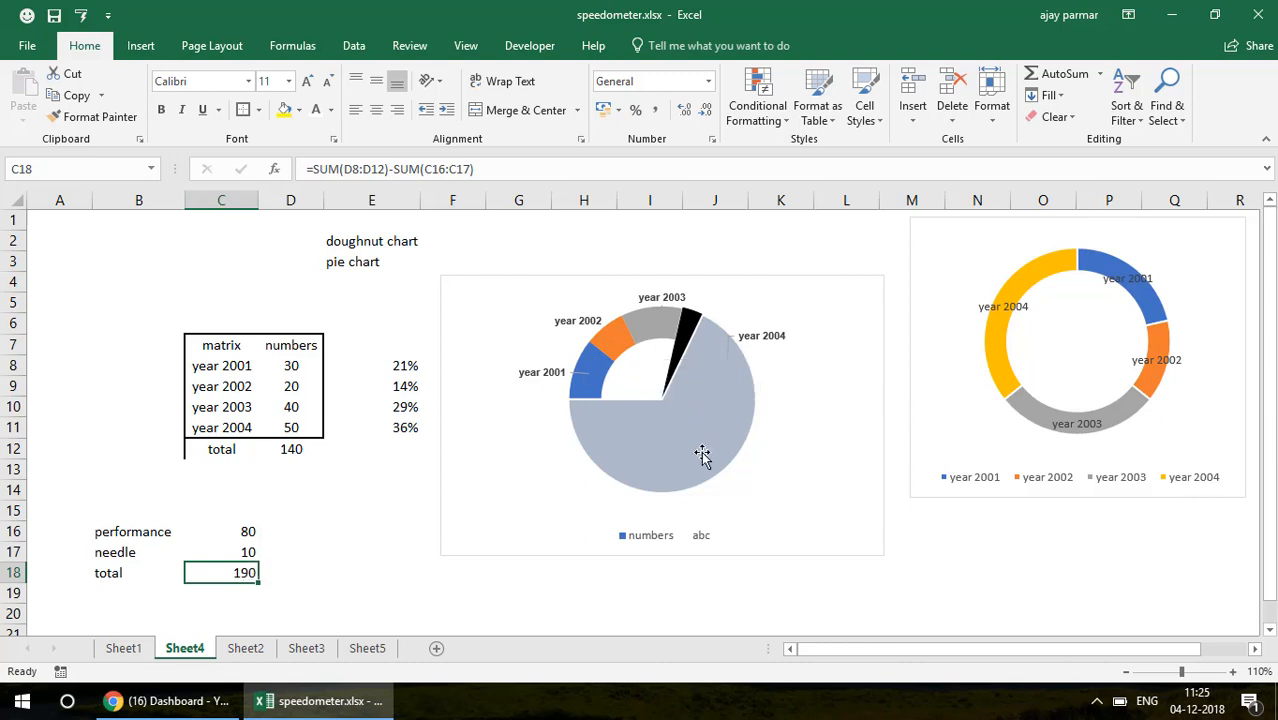
{"action": "left_click", "coordinate": [633, 371]}
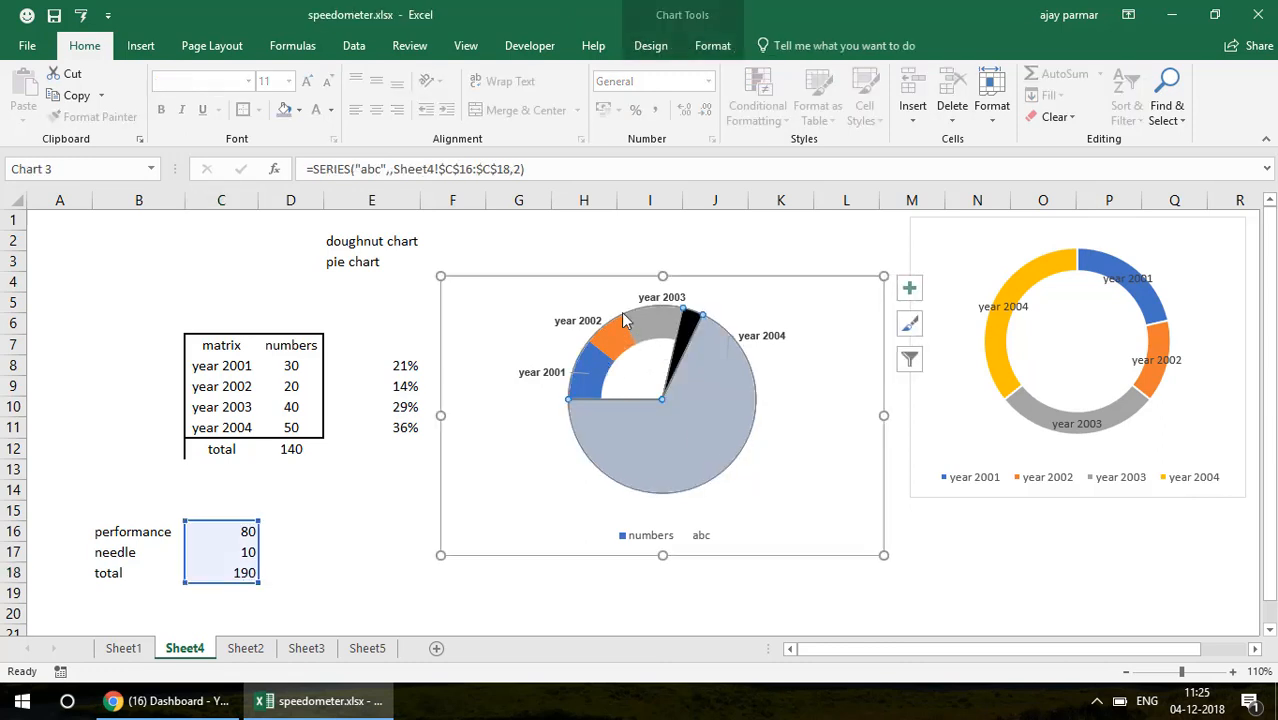
{"action": "left_click", "coordinate": [300, 113]}
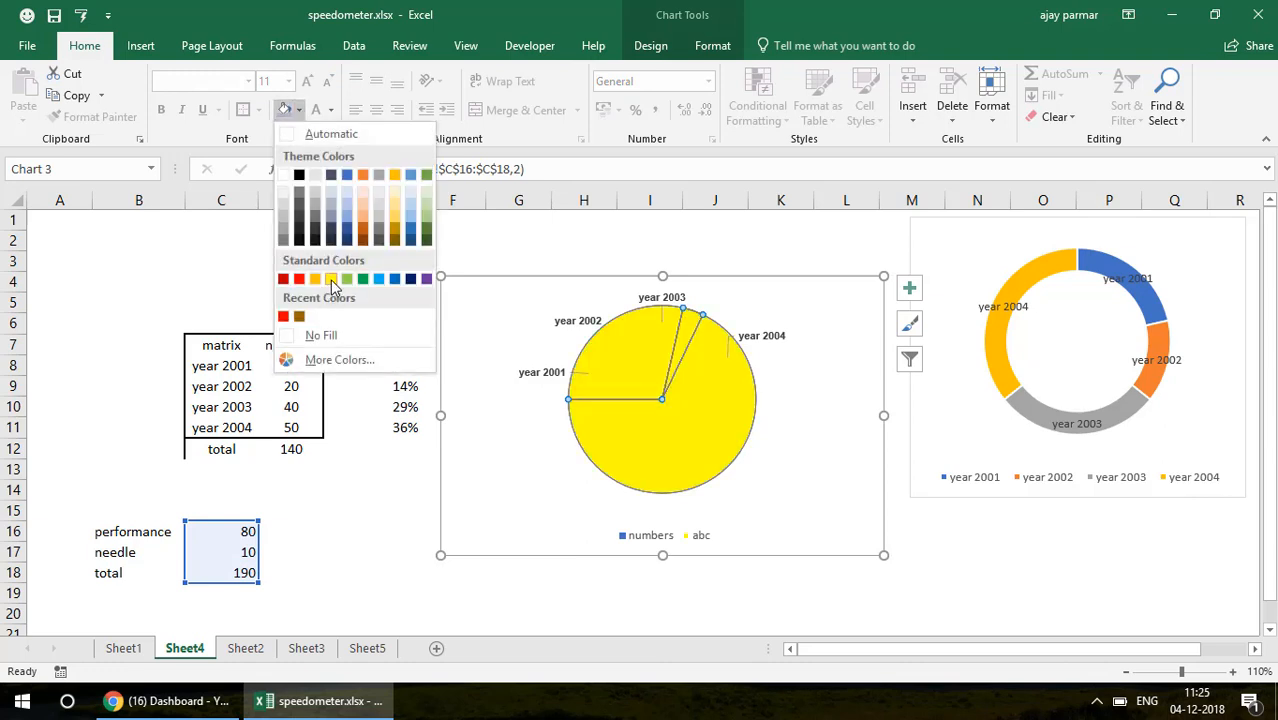
{"action": "left_click", "coordinate": [709, 233]}
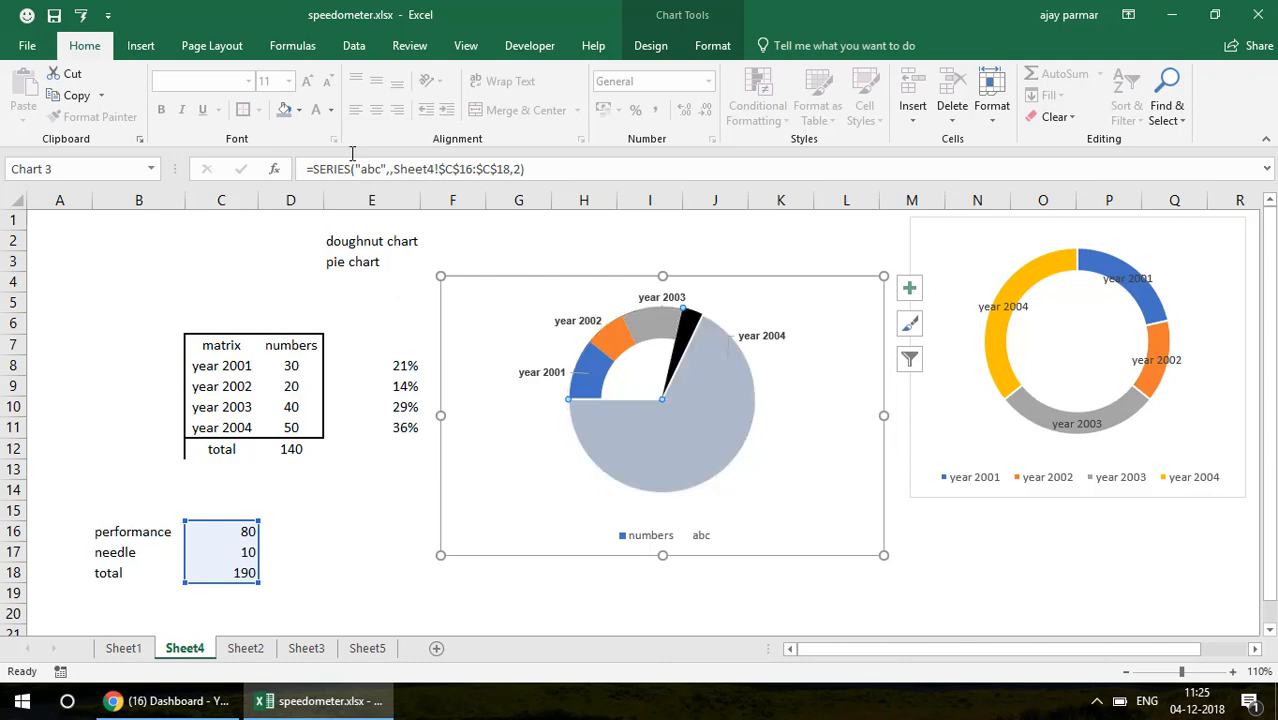
Step: Open the fill color choices for the performance slice of the abc pie
{"action": "left_click", "coordinate": [298, 110]}
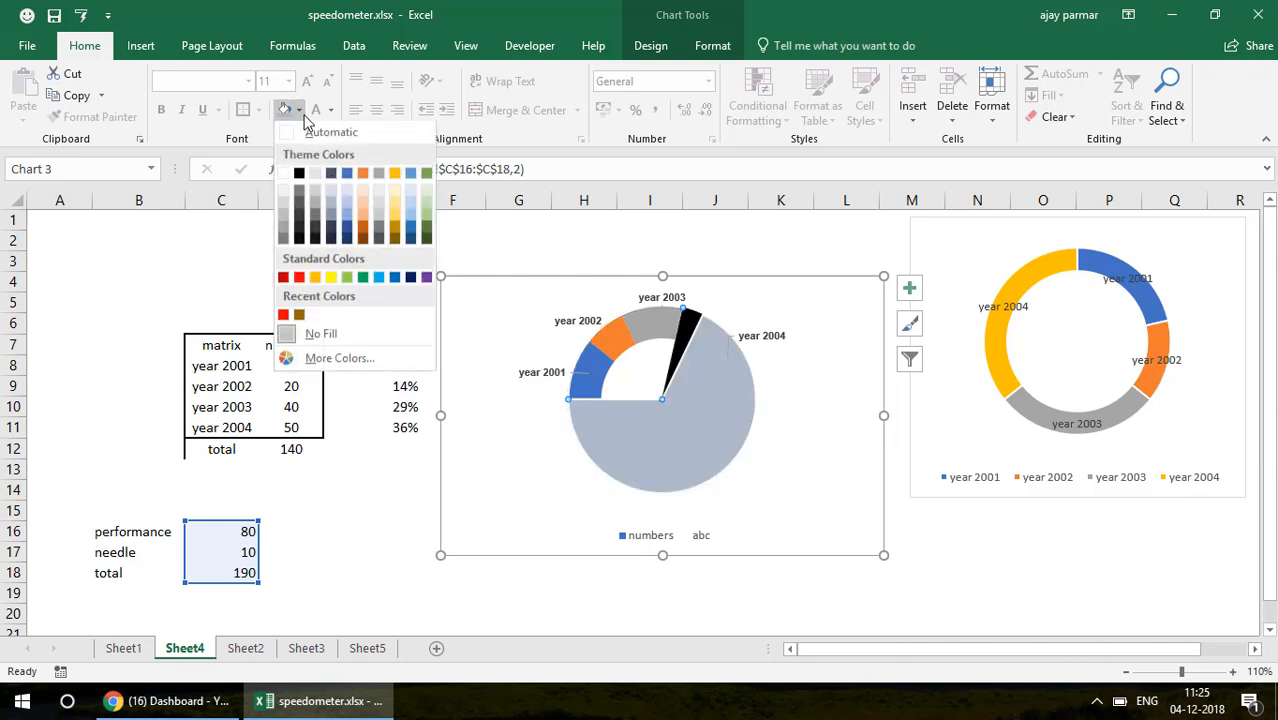
Step: Fill the pie's performance slice with the standard light green colour
{"action": "left_click", "coordinate": [346, 280]}
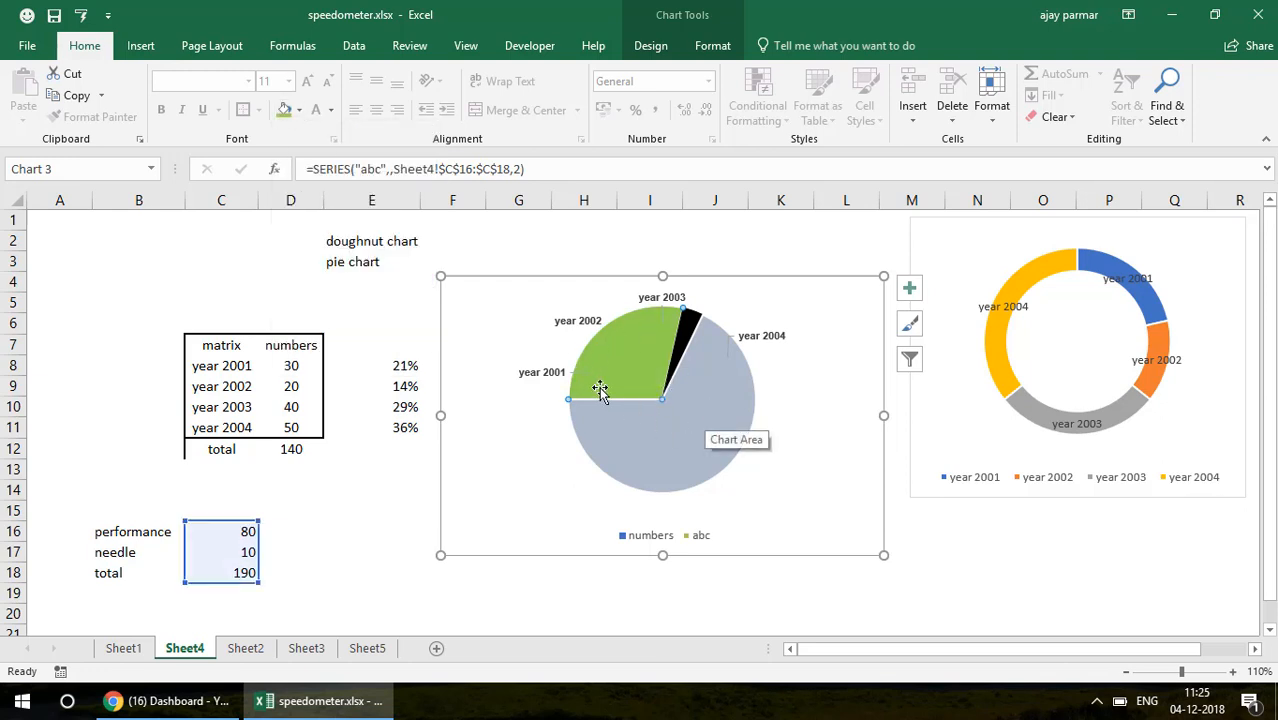
Step: Remove the border line from the pie's large grey-blue total slice
{"action": "left_click", "coordinate": [649, 432]}
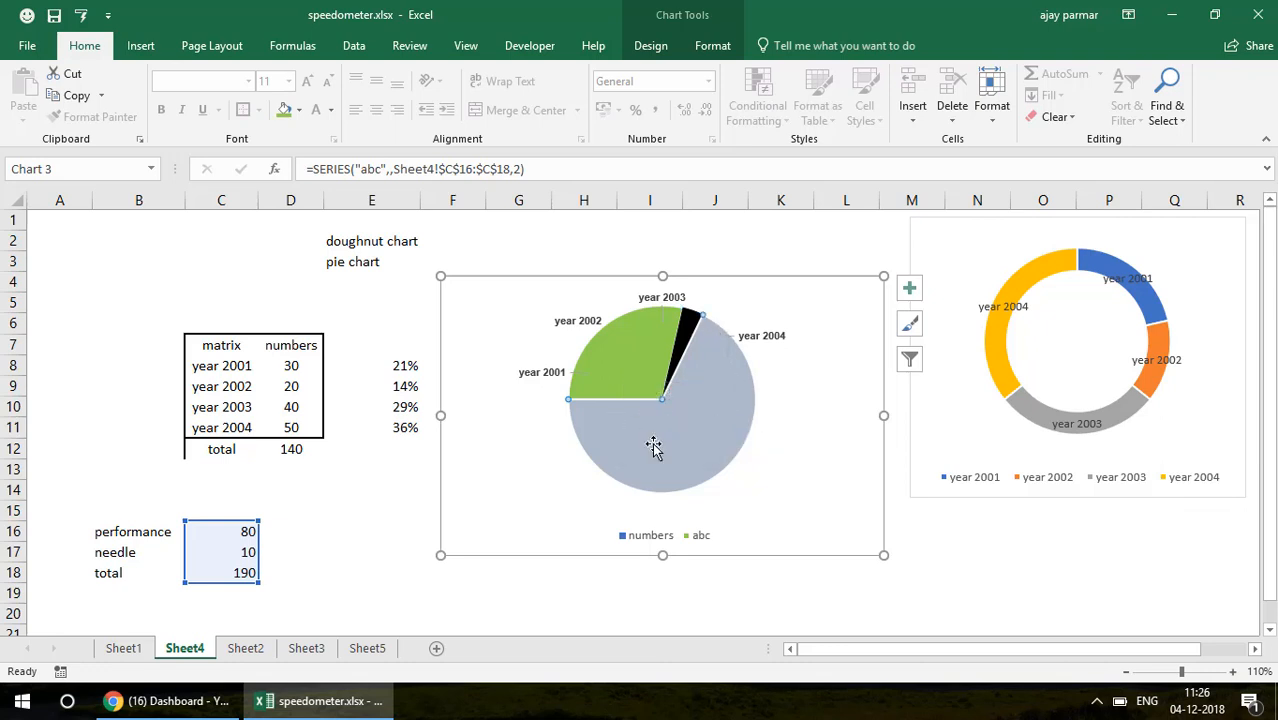
{"action": "right_click", "coordinate": [703, 403]}
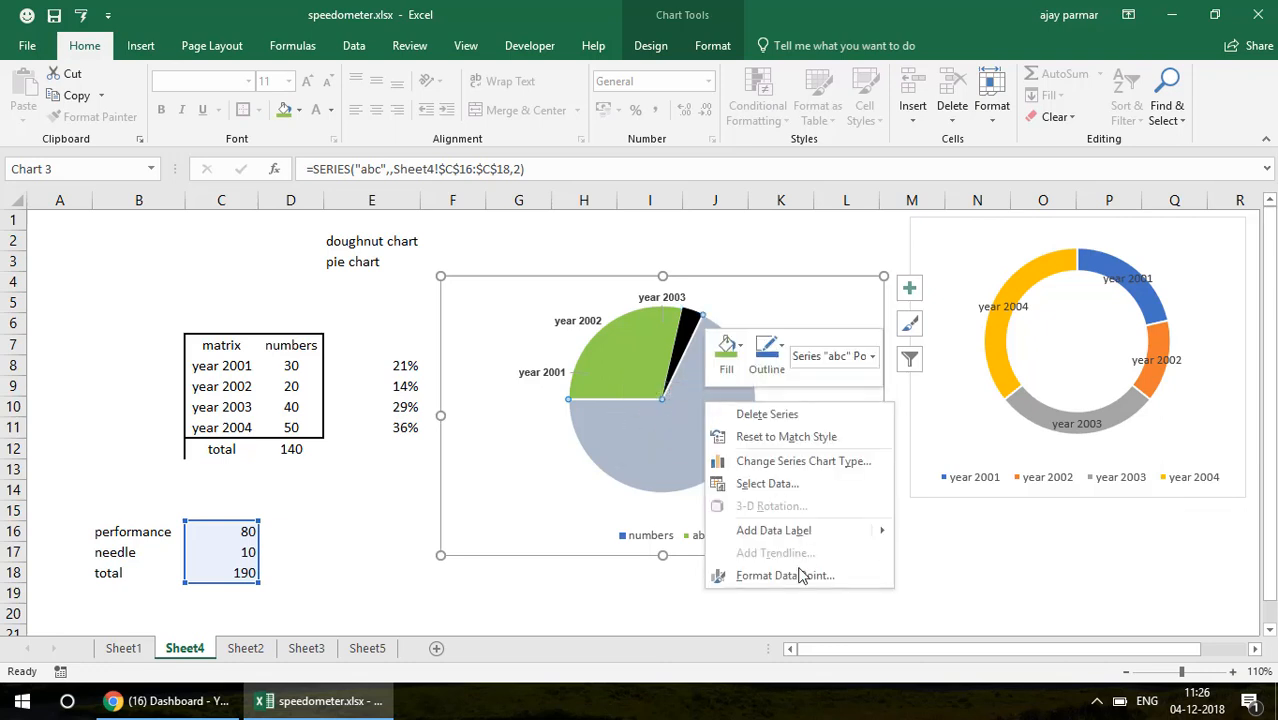
{"action": "left_click", "coordinate": [797, 577]}
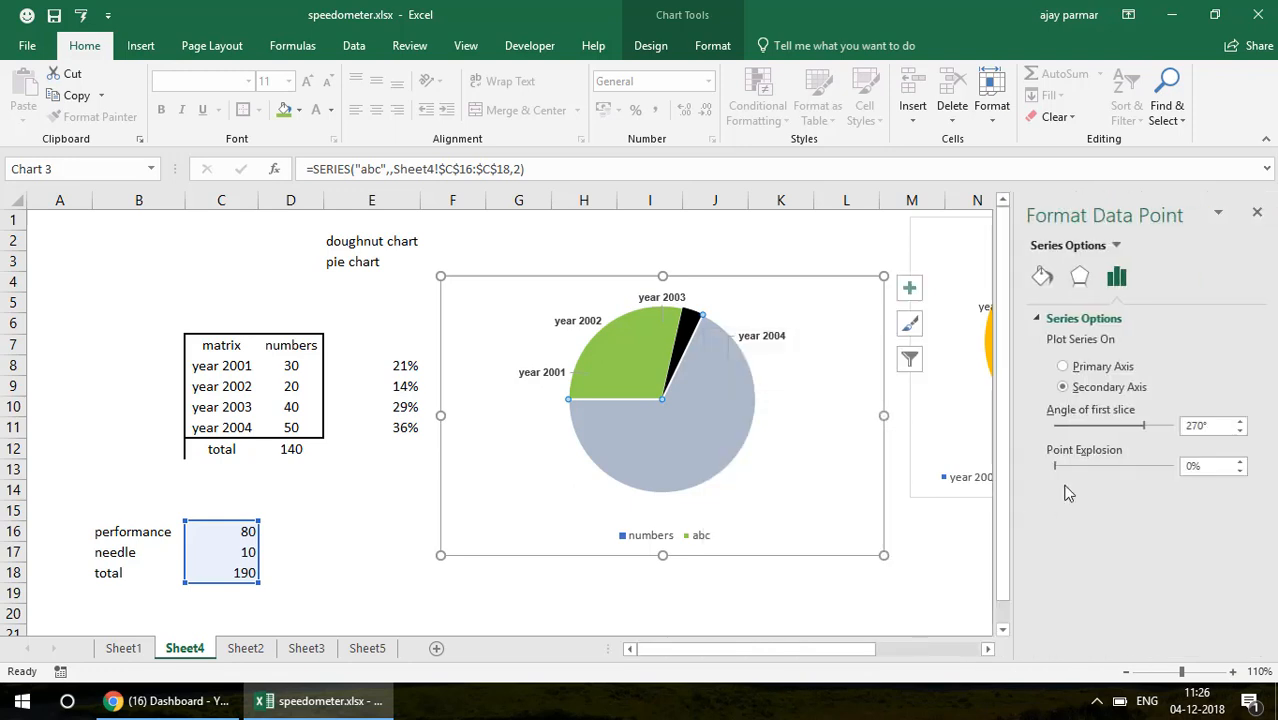
{"action": "left_click", "coordinate": [1042, 277]}
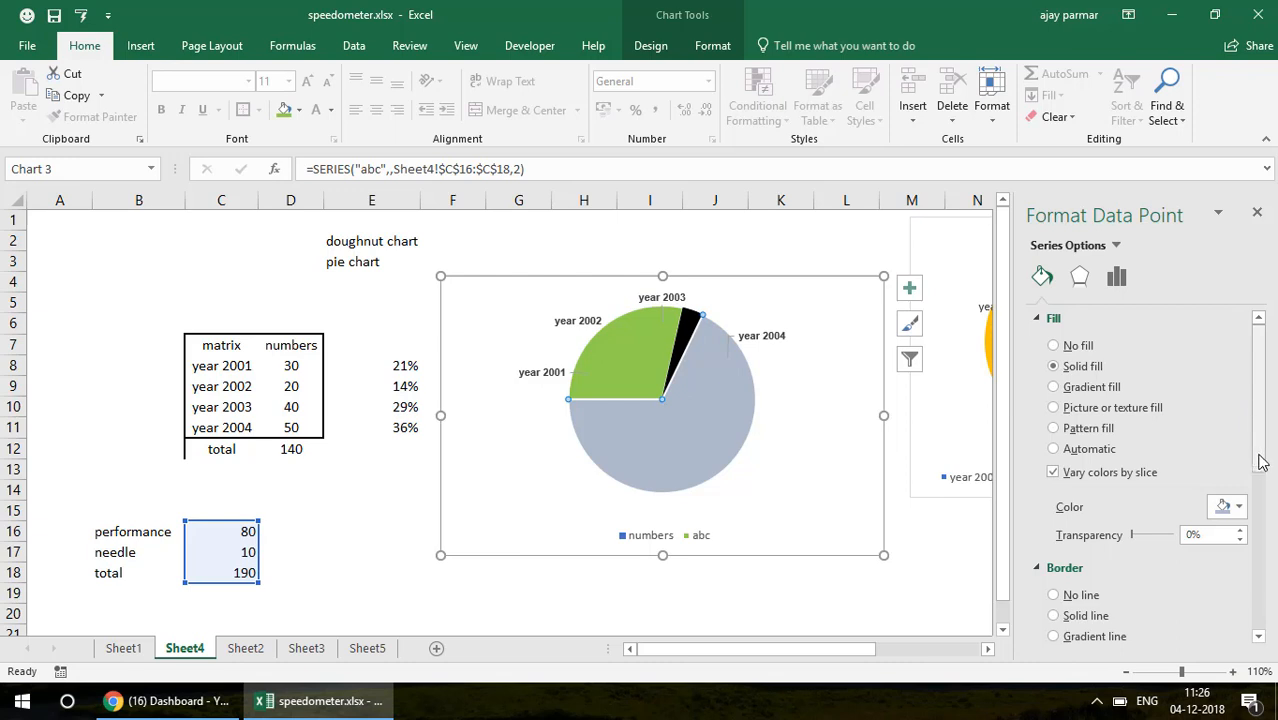
{"action": "scroll", "coordinate": [1260, 413], "scroll_direction": "down", "scroll_amount": 3}
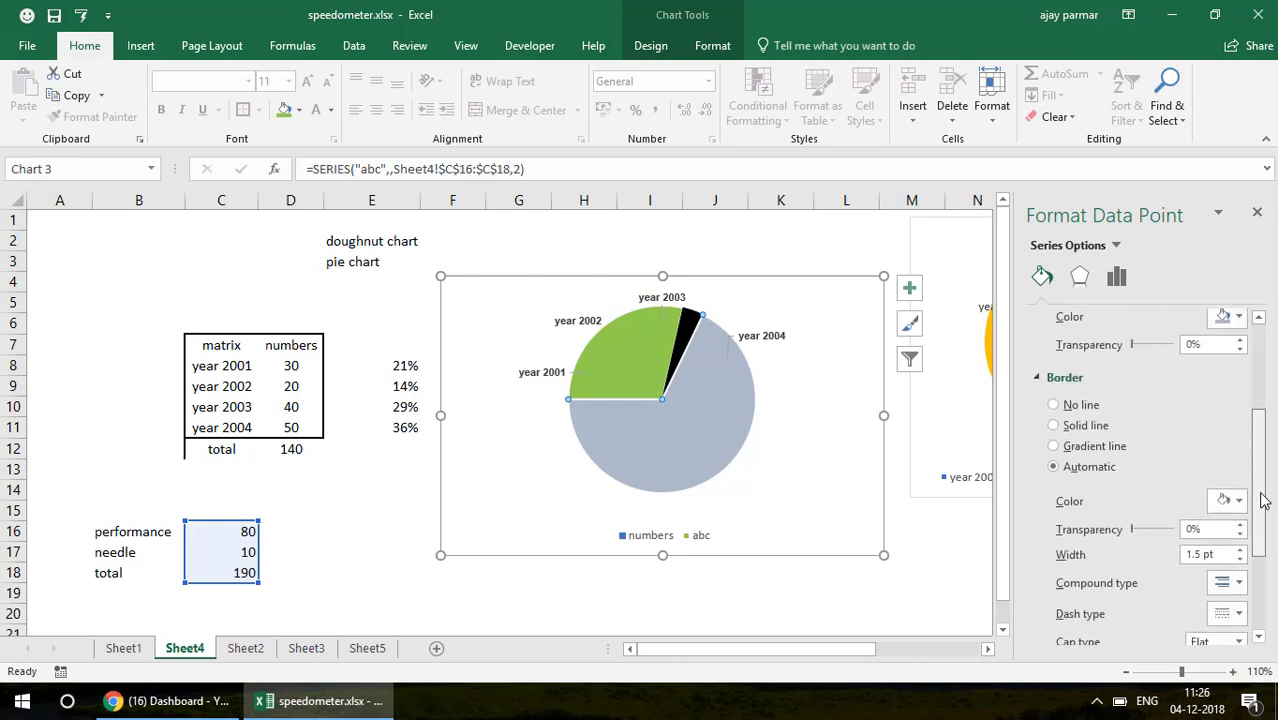
{"action": "left_click", "coordinate": [1054, 399]}
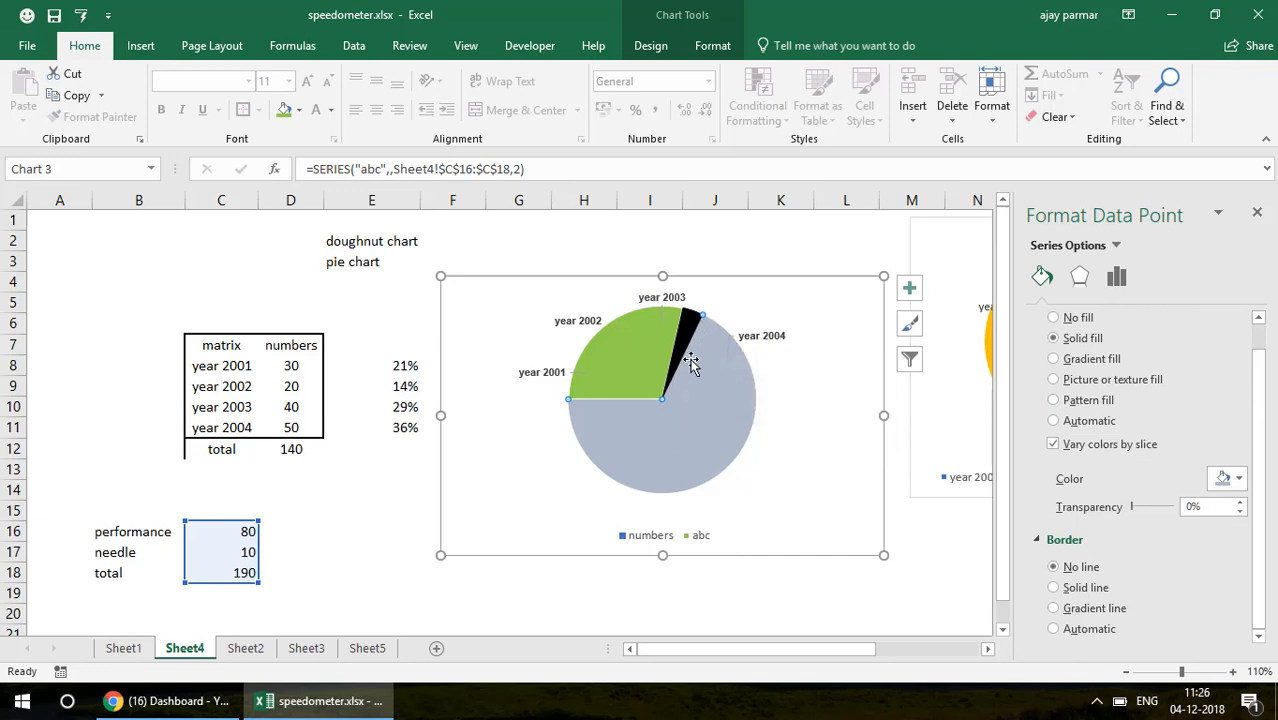
Step: Remove the border line from the pie's green performance slice
{"action": "mouse_move", "coordinate": [684, 390]}
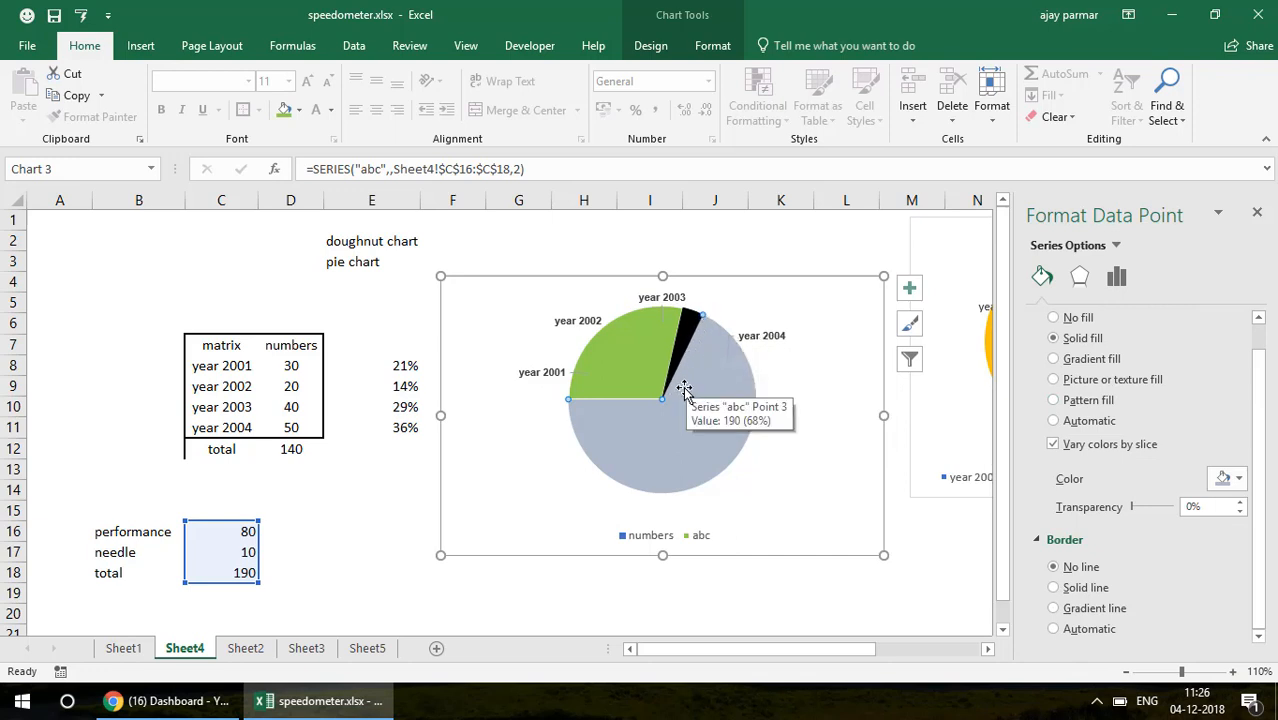
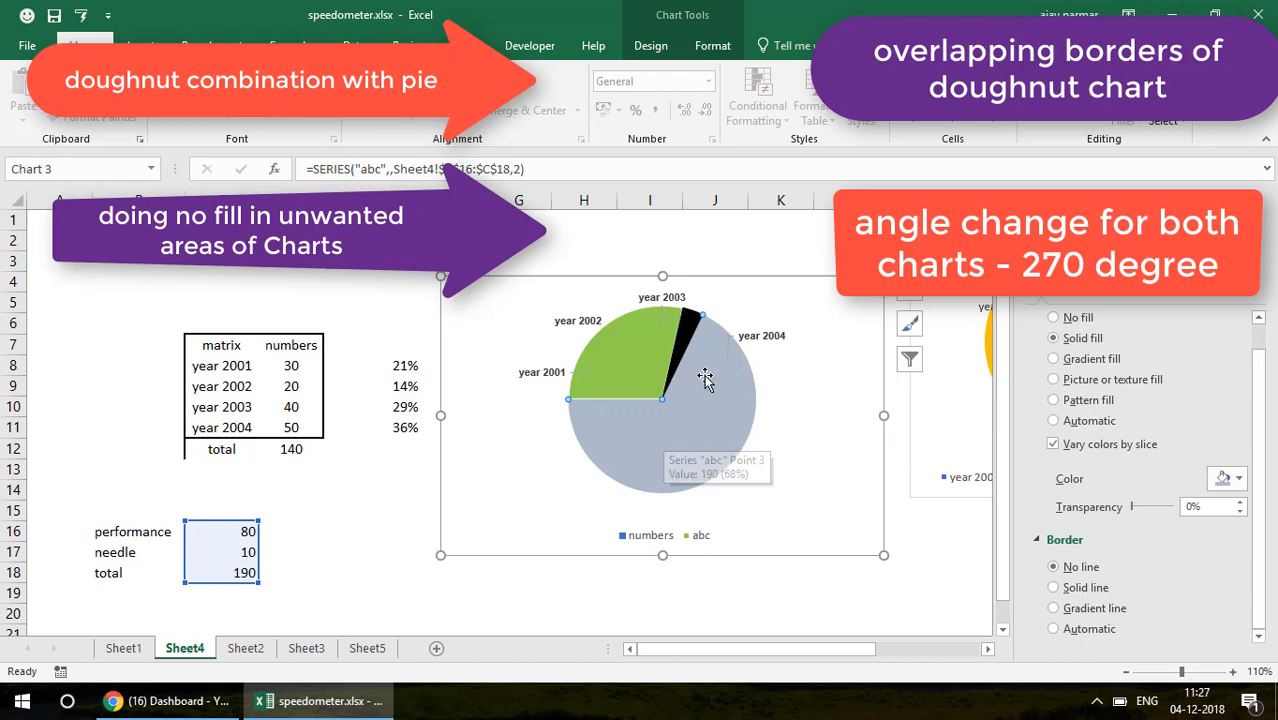
{"action": "left_click", "coordinate": [617, 342]}
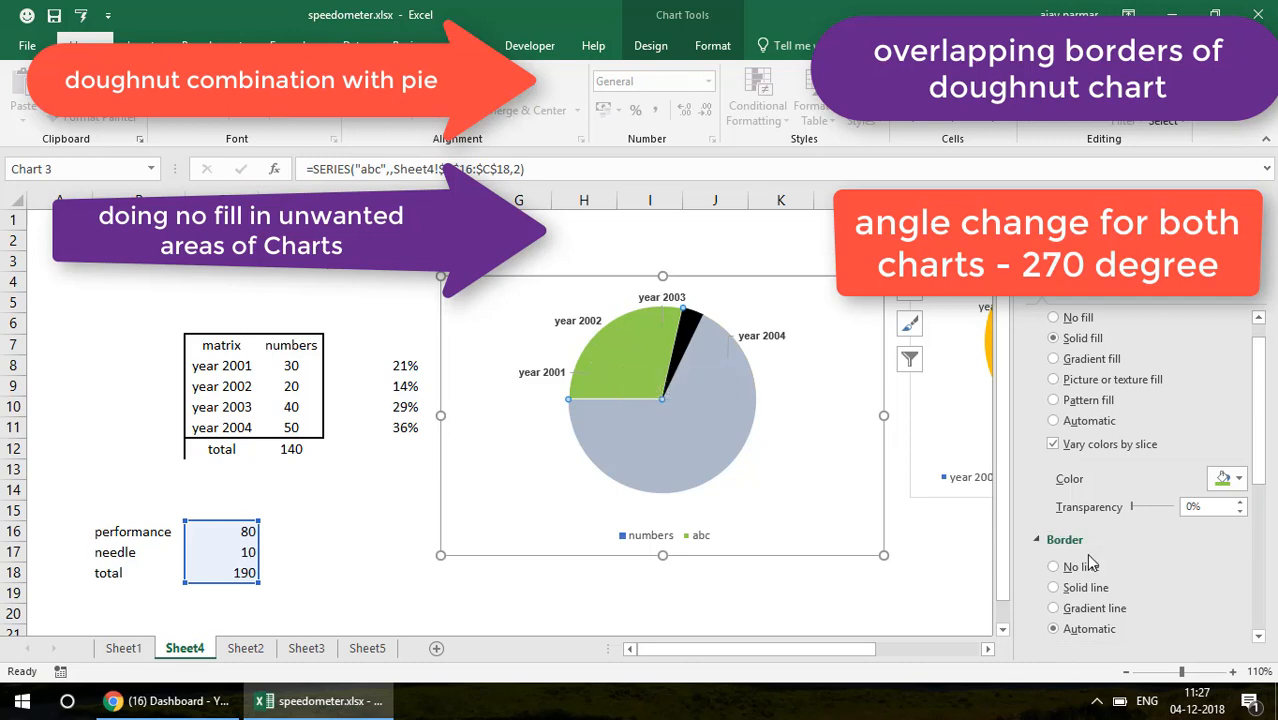
{"action": "left_click", "coordinate": [1054, 568]}
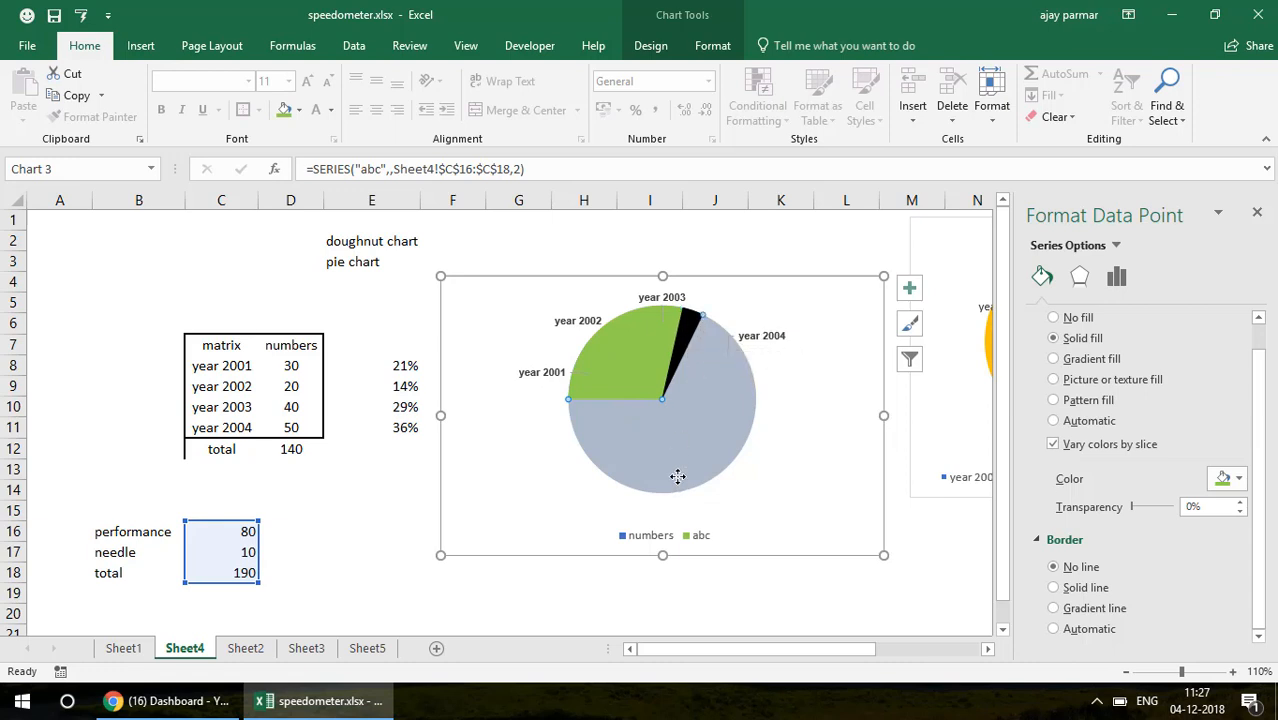
Step: Set both the total slice and the performance slice of the pie to No Fill, keeping the black needle slice filled
{"action": "left_click", "coordinate": [298, 112]}
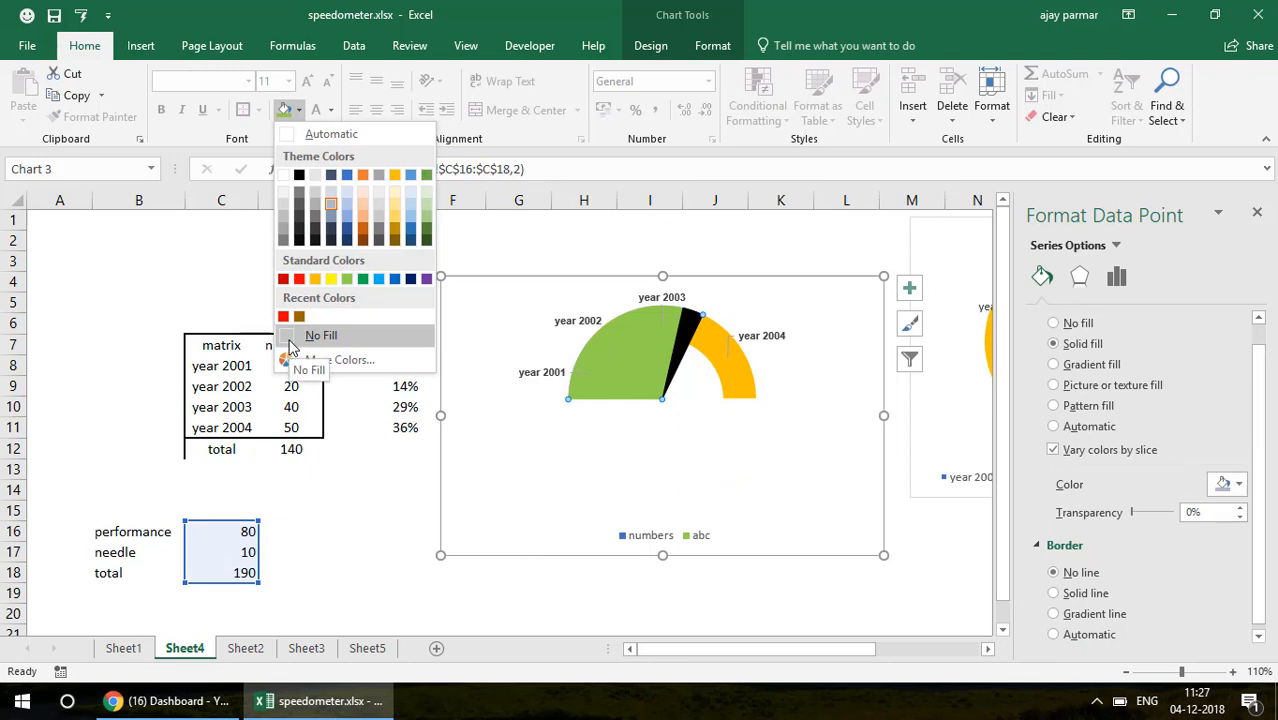
{"action": "left_click", "coordinate": [290, 341]}
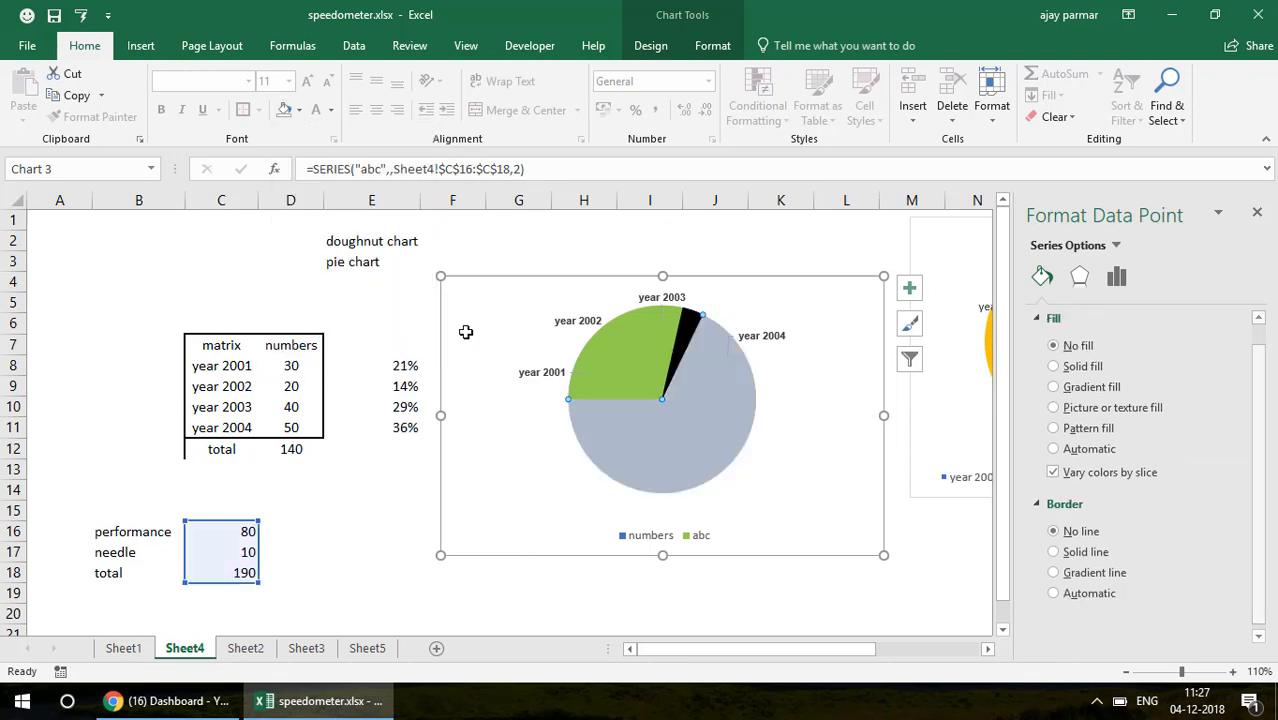
{"action": "left_click", "coordinate": [615, 374]}
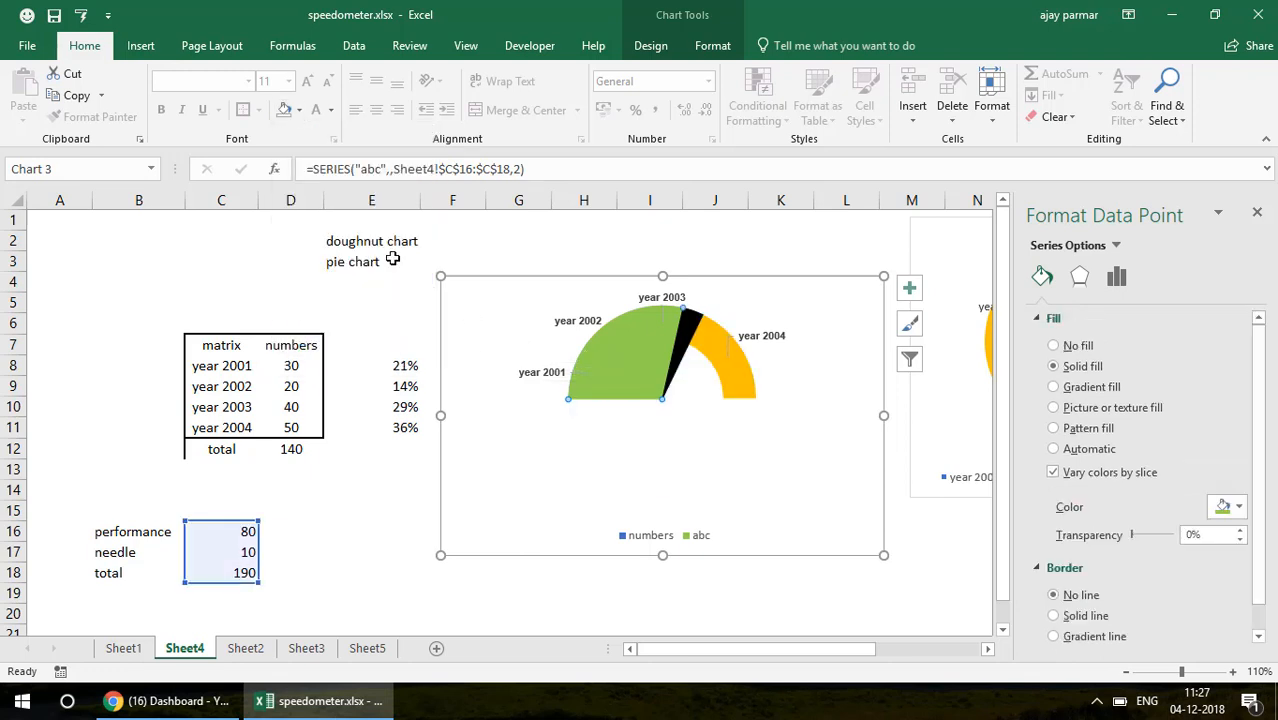
{"action": "left_click", "coordinate": [301, 112]}
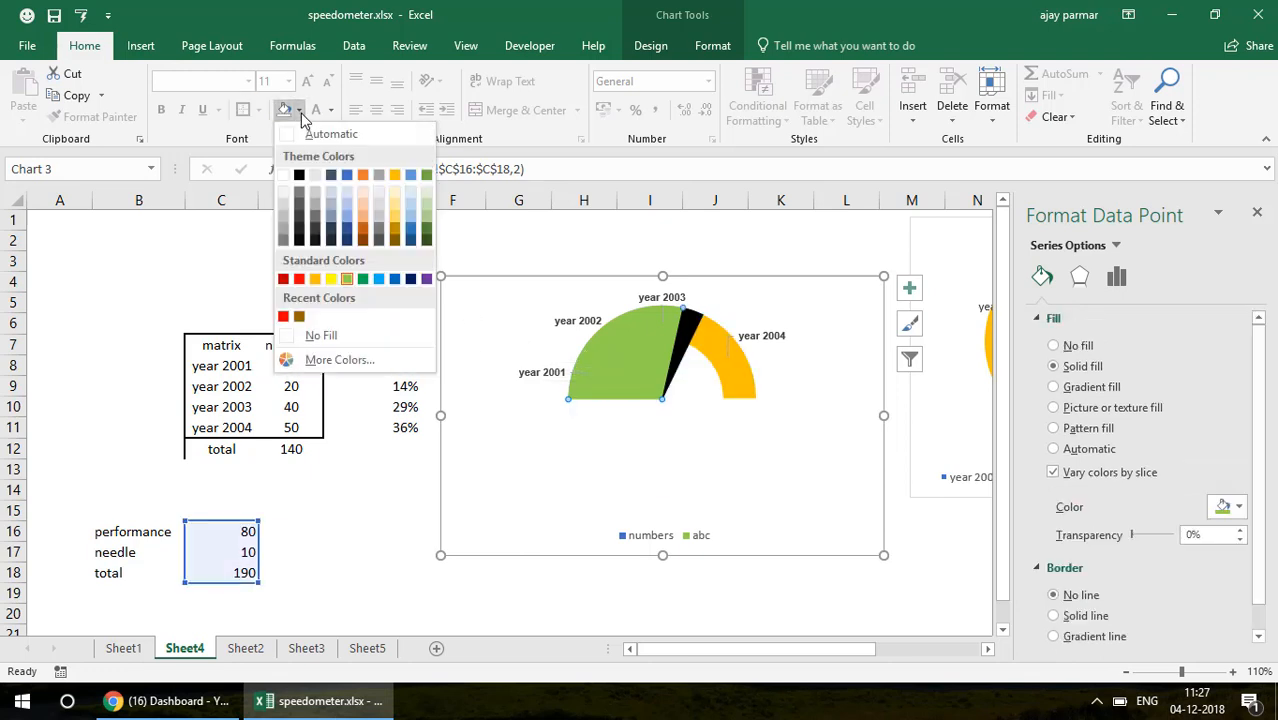
{"action": "left_click", "coordinate": [293, 340]}
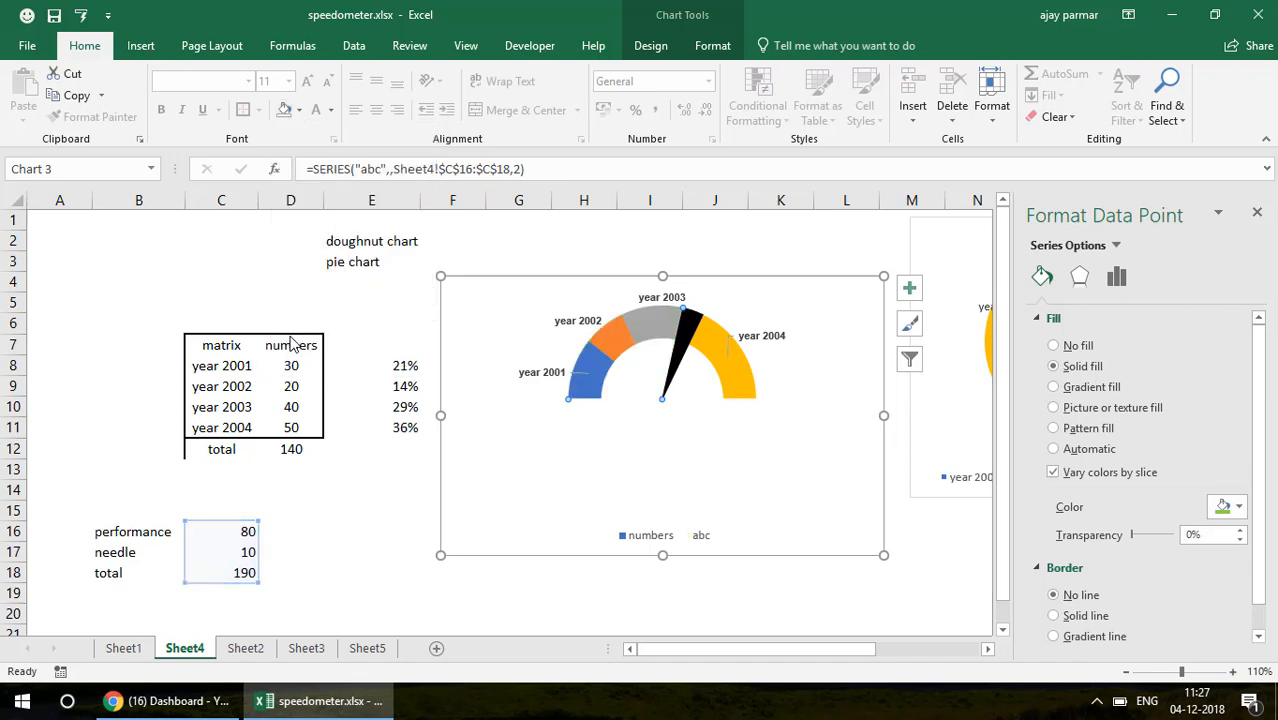
{"action": "left_click", "coordinate": [621, 222]}
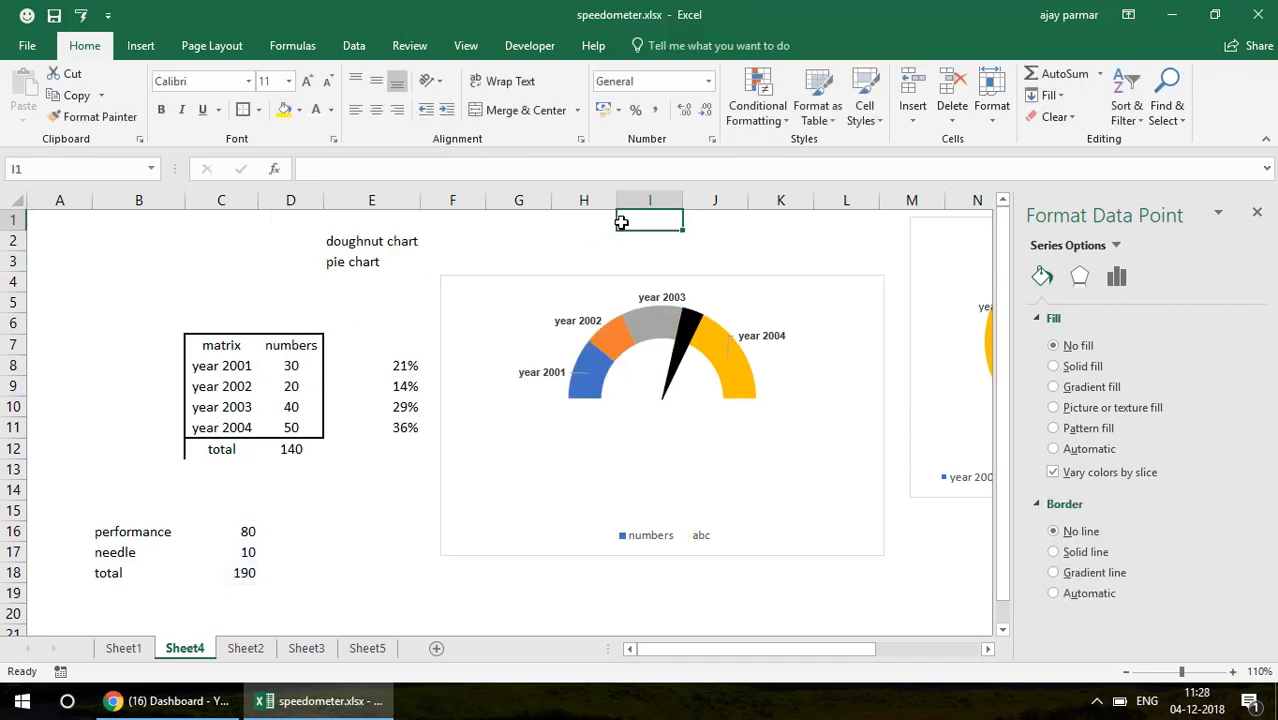
Step: Set the needle value in C17 to 1 and close the formatting pane
{"action": "left_click", "coordinate": [246, 551]}
{"action": "type", "text": "1"}
{"action": "key", "text": "Return"}
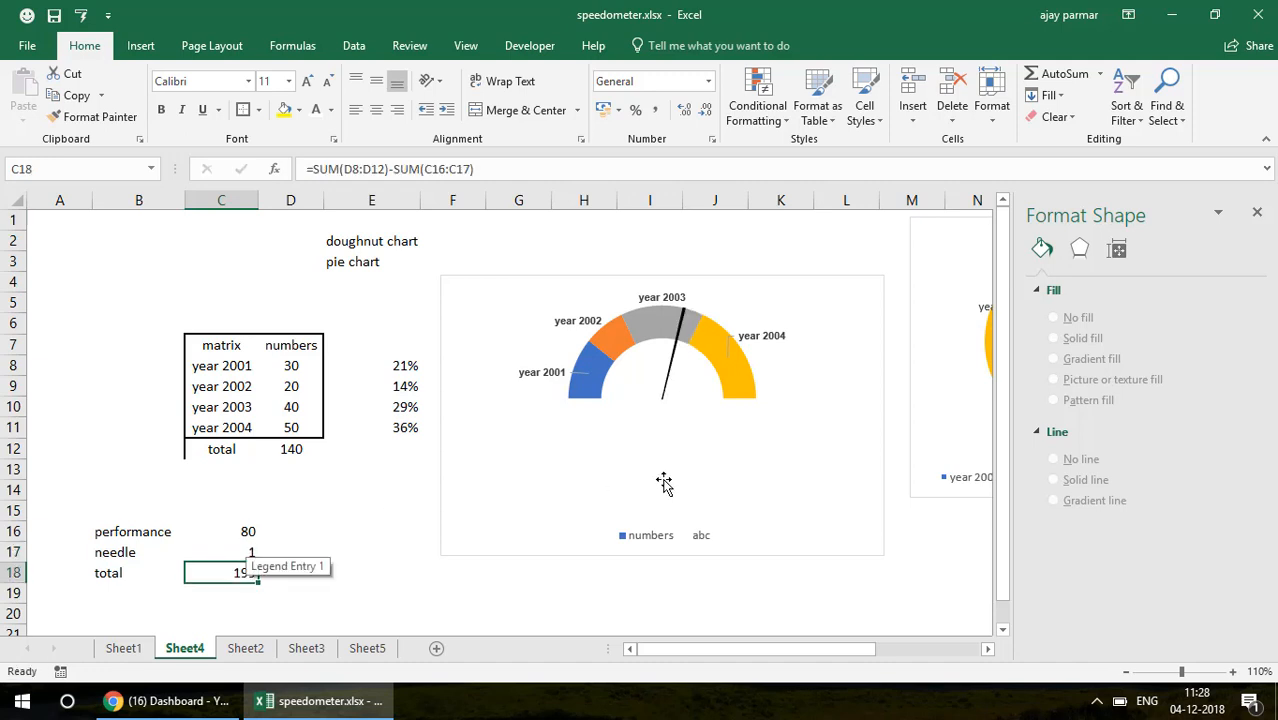
{"action": "left_click", "coordinate": [1257, 212]}
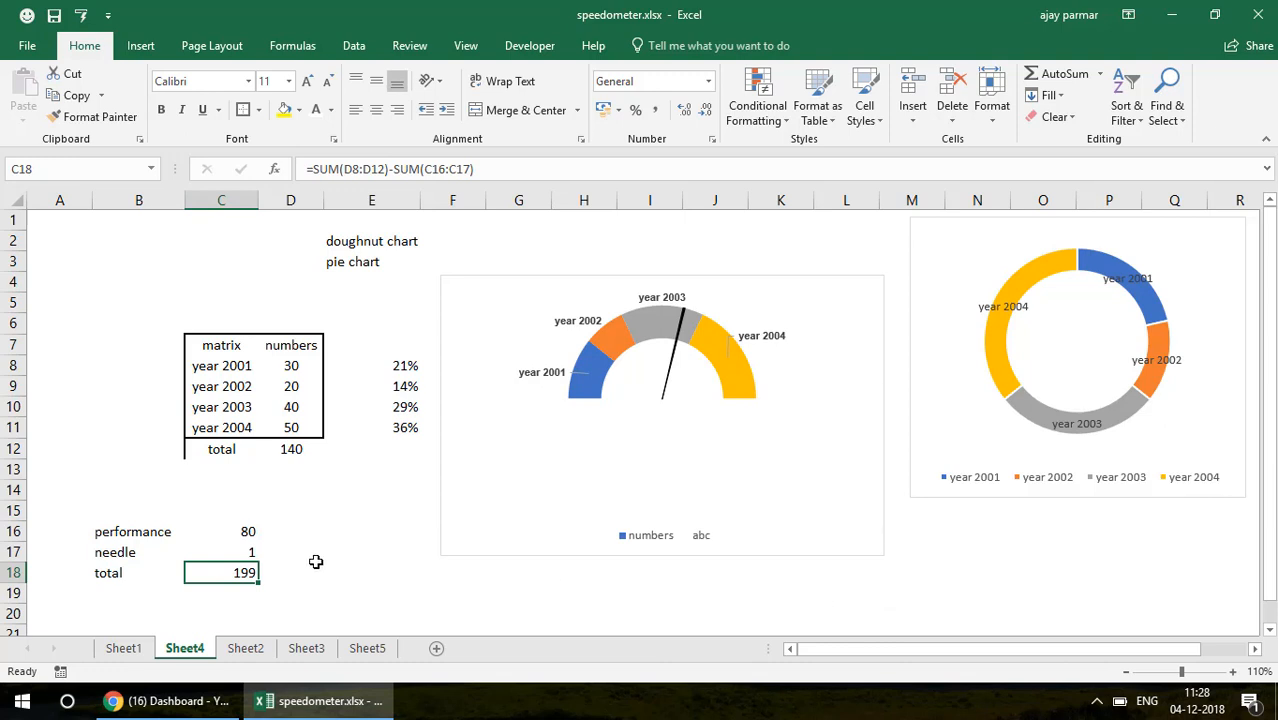
Step: Set the performance value in C16 to 50
{"action": "left_click", "coordinate": [248, 533]}
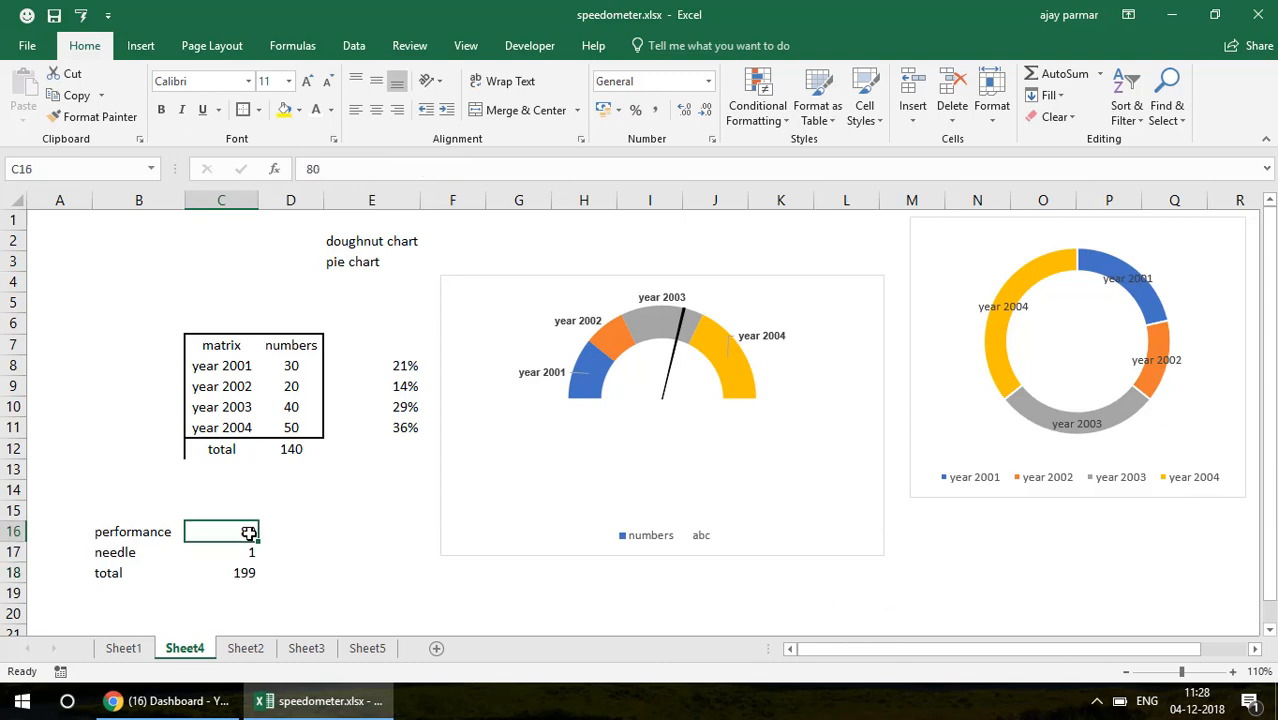
{"action": "type", "text": "50"}
{"action": "key", "text": "Return"}
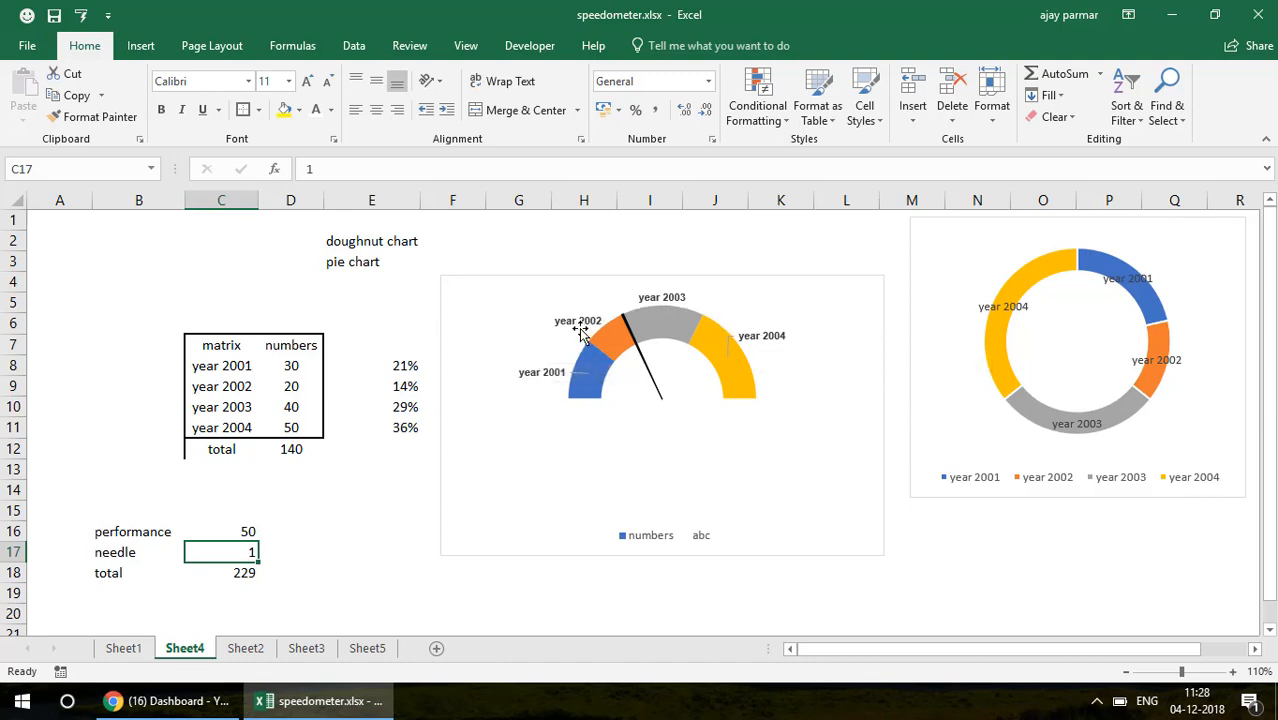
Step: Examine the yearly numbers in D8:D11 and the formula behind the total in D12
{"action": "left_click", "coordinate": [228, 370]}
{"action": "left_click", "coordinate": [300, 449]}
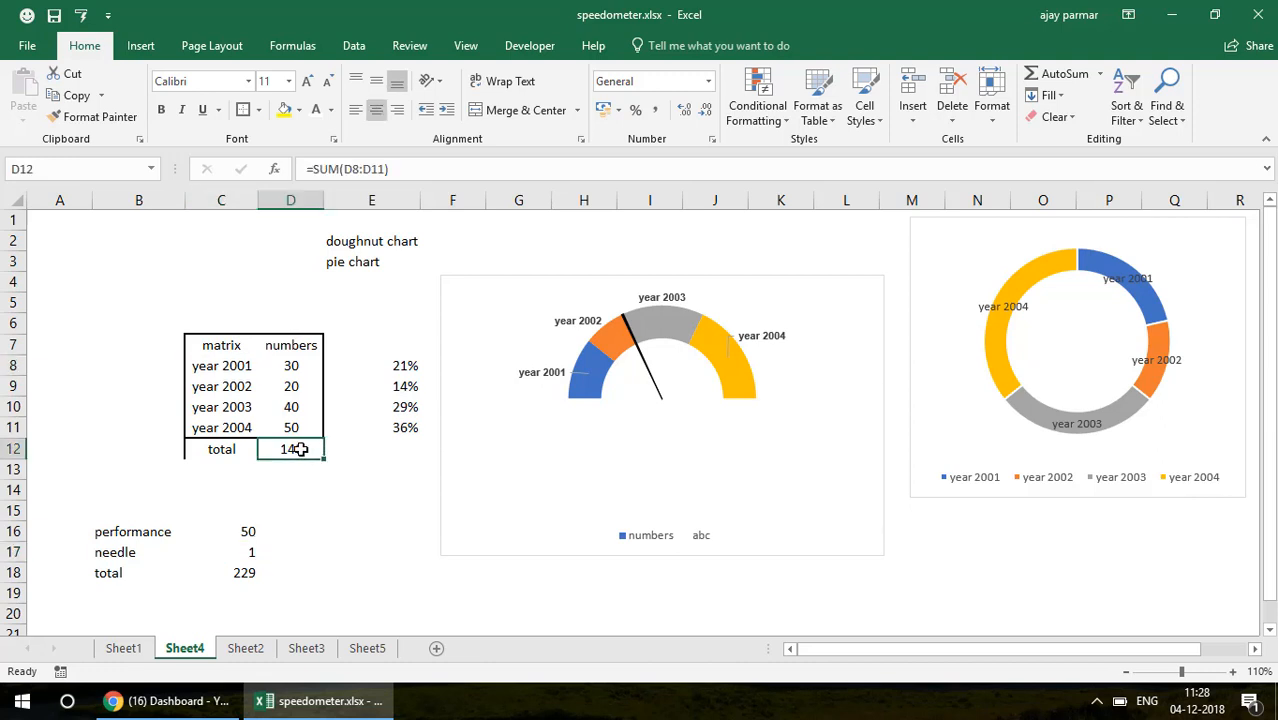
{"action": "double_click", "coordinate": [300, 449]}
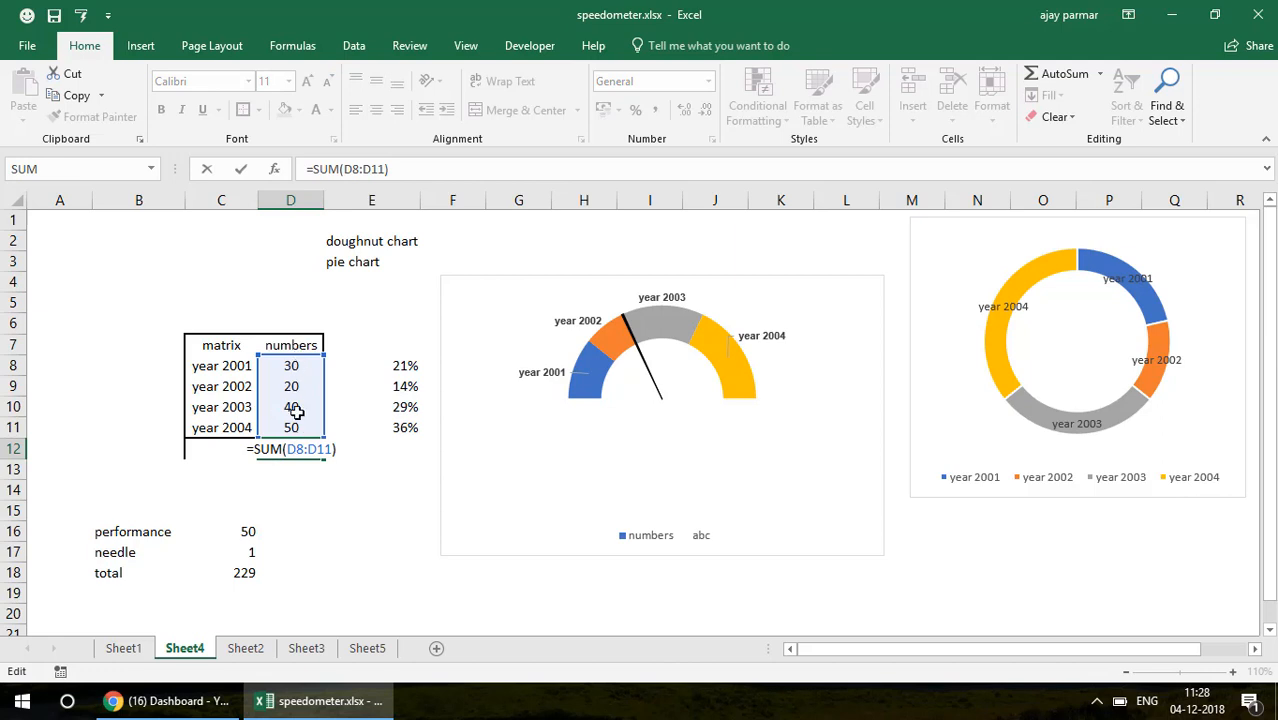
{"action": "key", "text": "Escape"}
{"action": "left_click", "coordinate": [300, 365]}
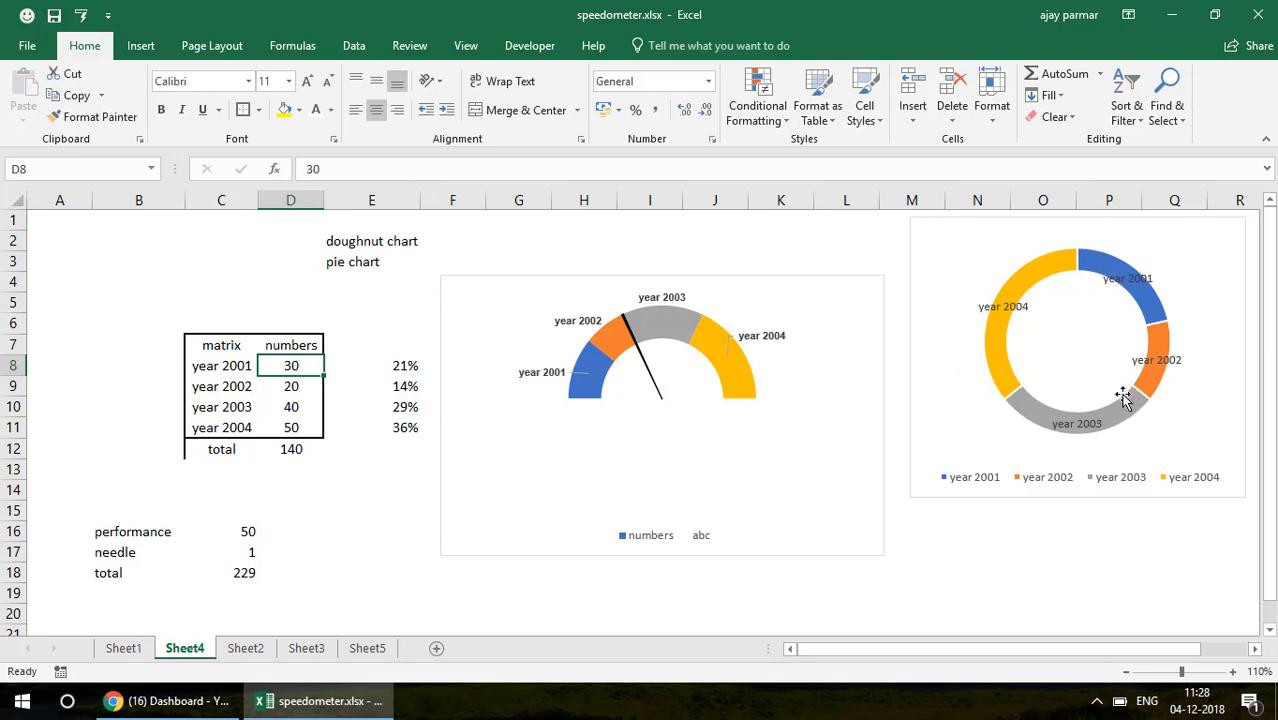
{"action": "left_click", "coordinate": [284, 452]}
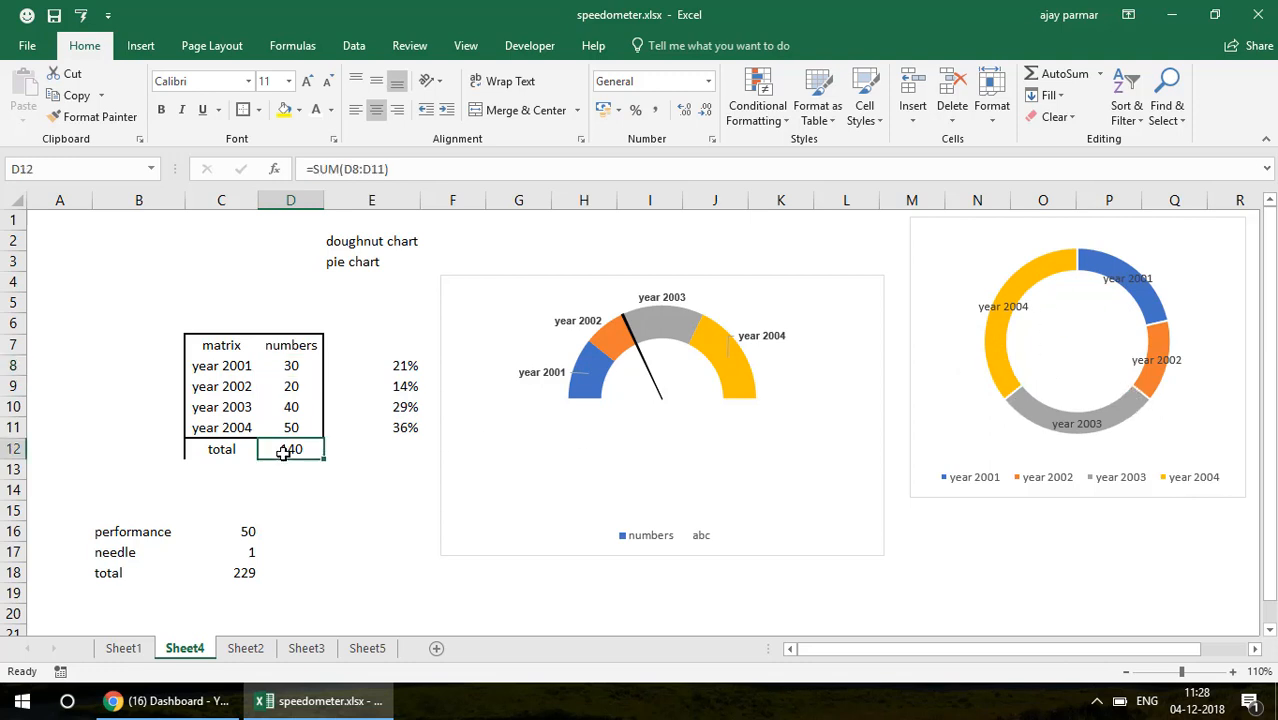
{"action": "left_click", "coordinate": [290, 367]}
{"action": "left_click_drag", "start_coordinate": [290, 367], "coordinate": [299, 425]}
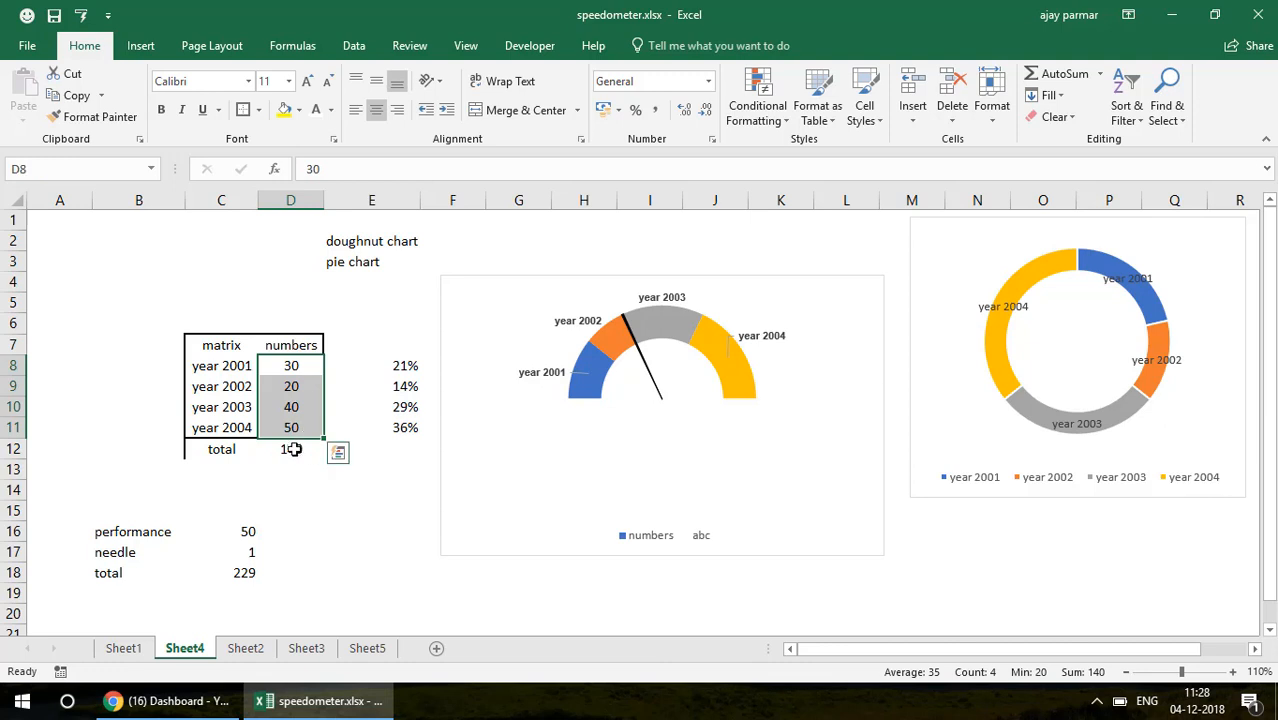
{"action": "left_click", "coordinate": [293, 449]}
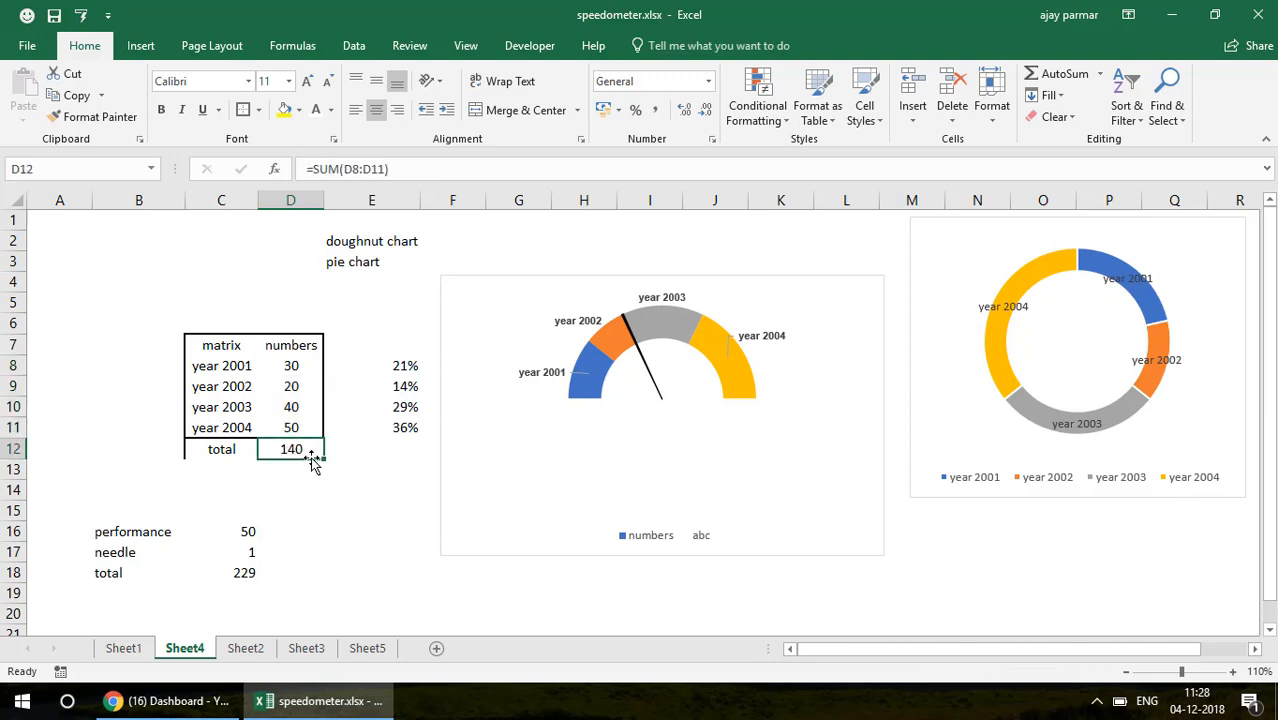
Step: Try overwriting the total formula in D12 with the fixed value 340, and undo the change
{"action": "double_click", "coordinate": [313, 462]}
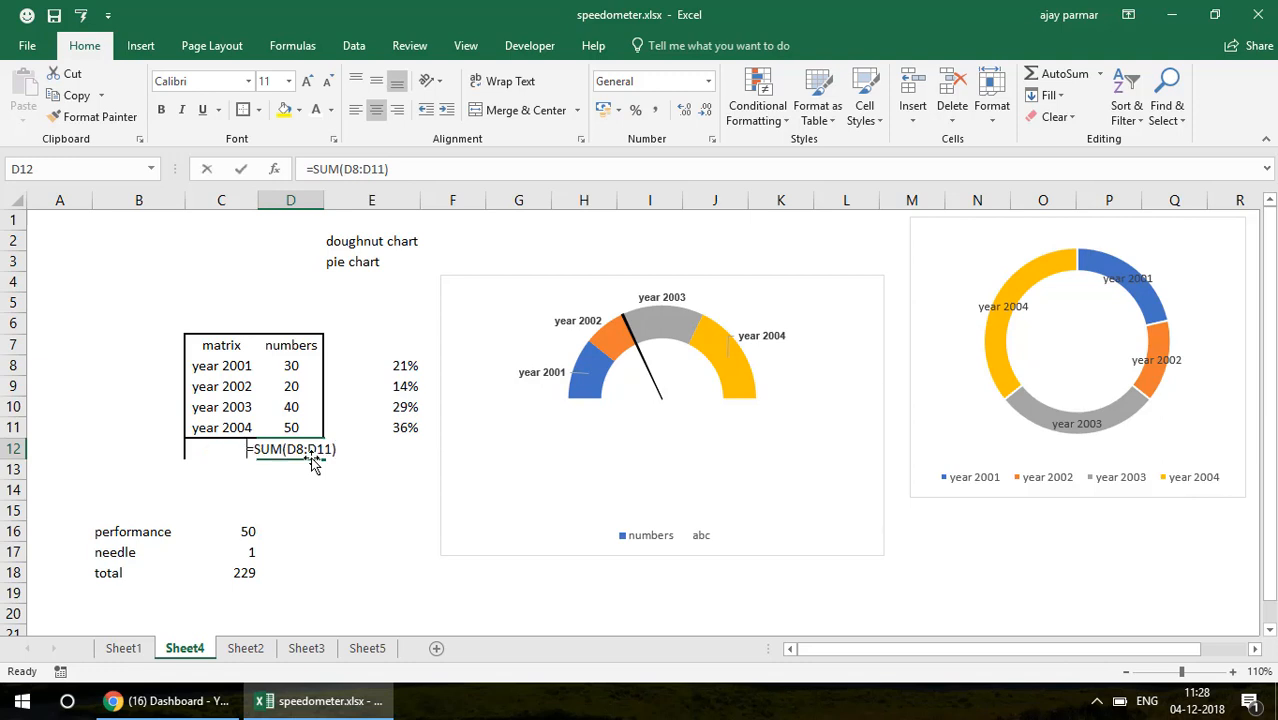
{"action": "key", "text": "Return"}
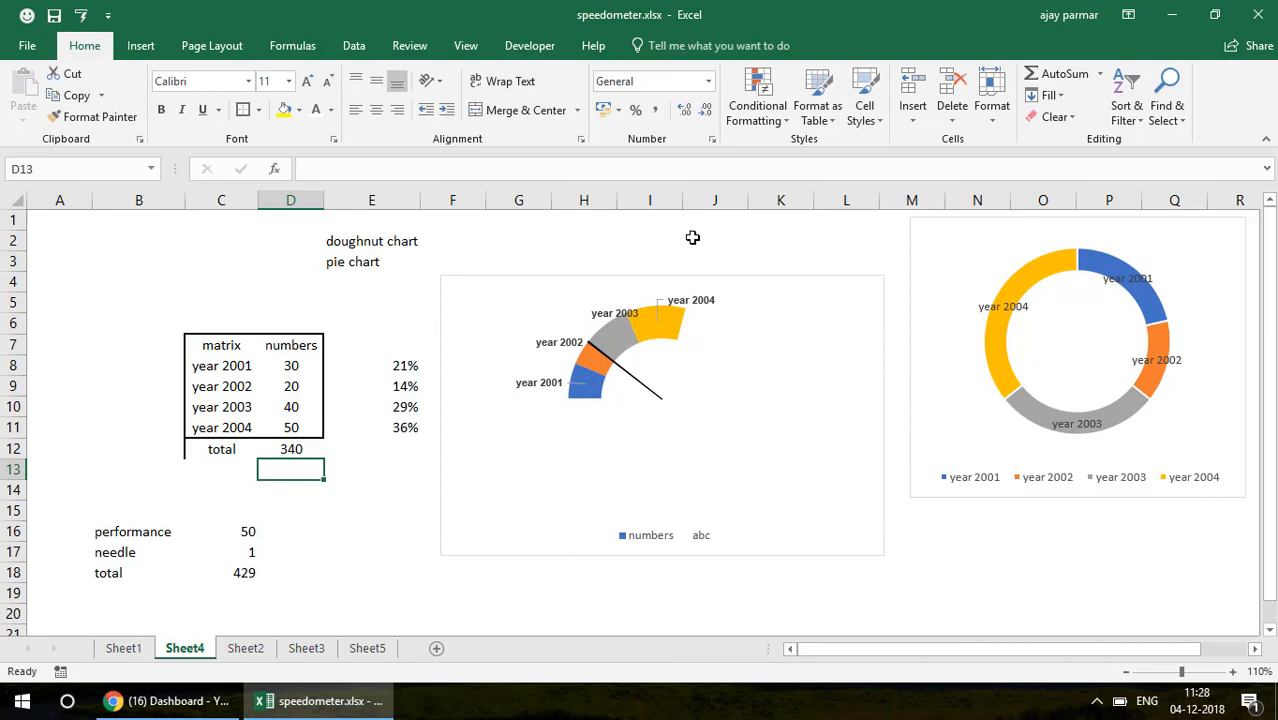
{"action": "left_click", "coordinate": [276, 366]}
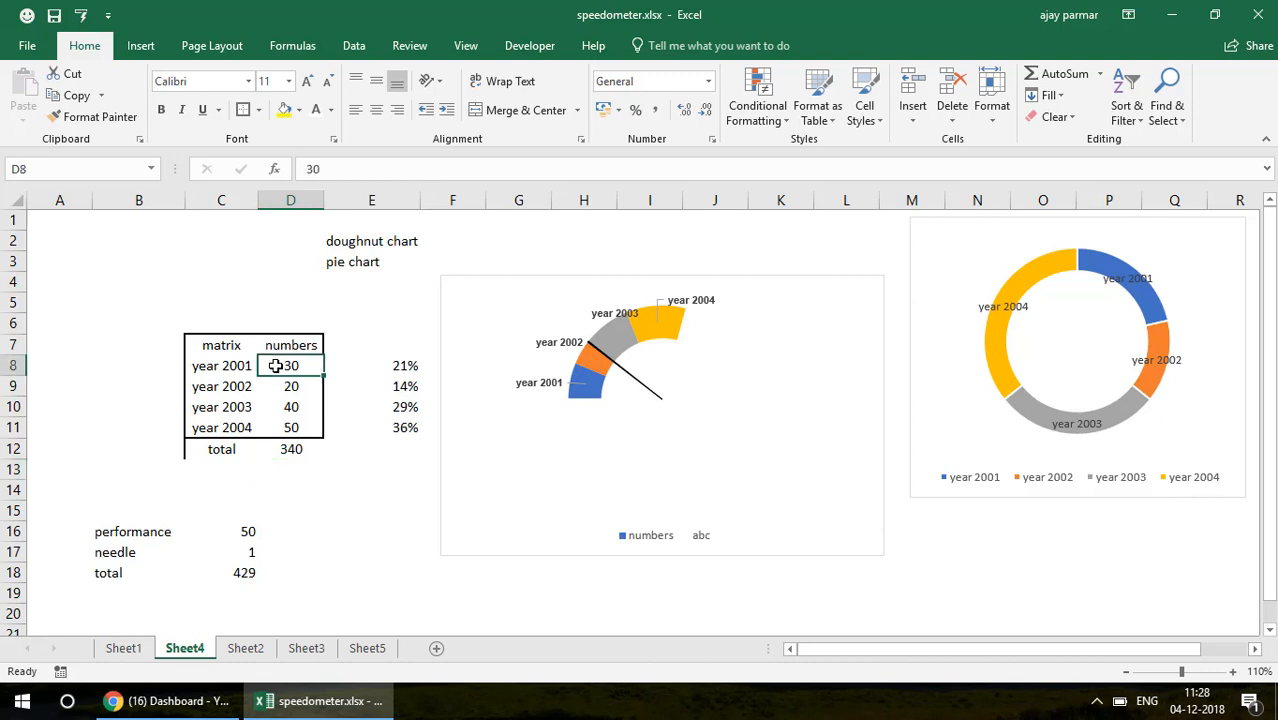
{"action": "left_click", "coordinate": [298, 427], "text": "shift"}
{"action": "left_click", "coordinate": [296, 452]}
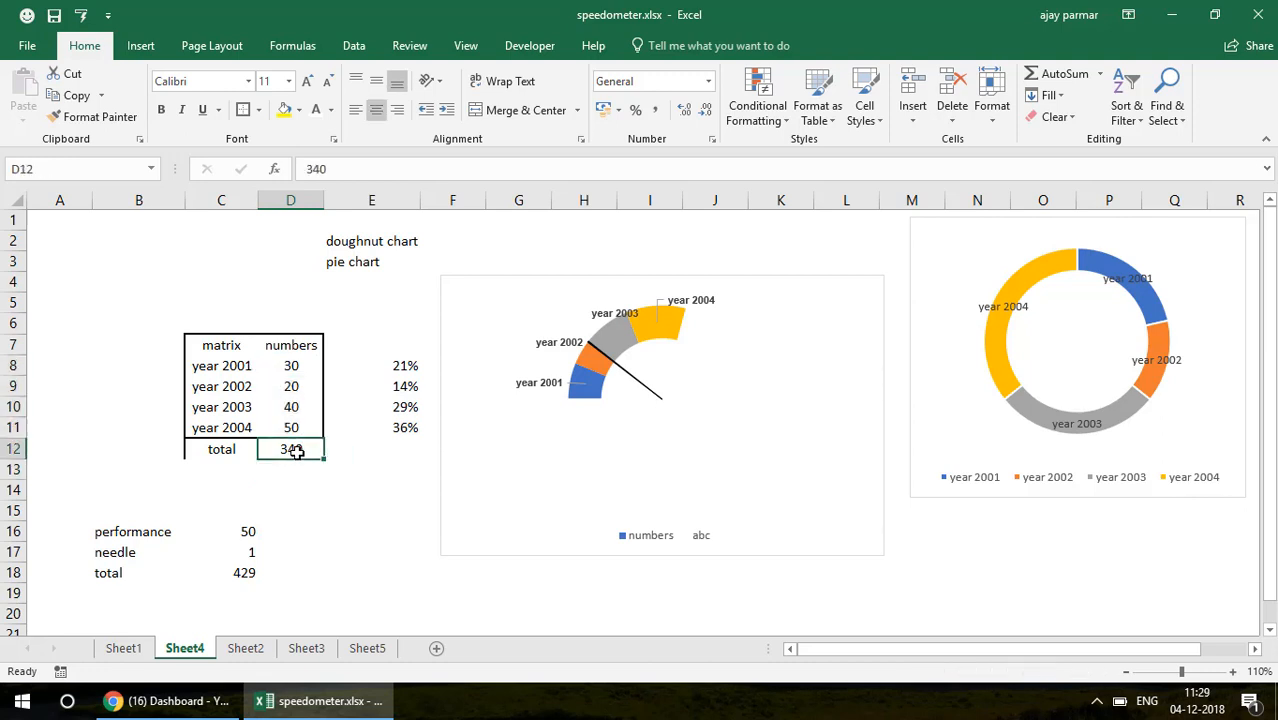
{"action": "key", "text": "ctrl+z"}
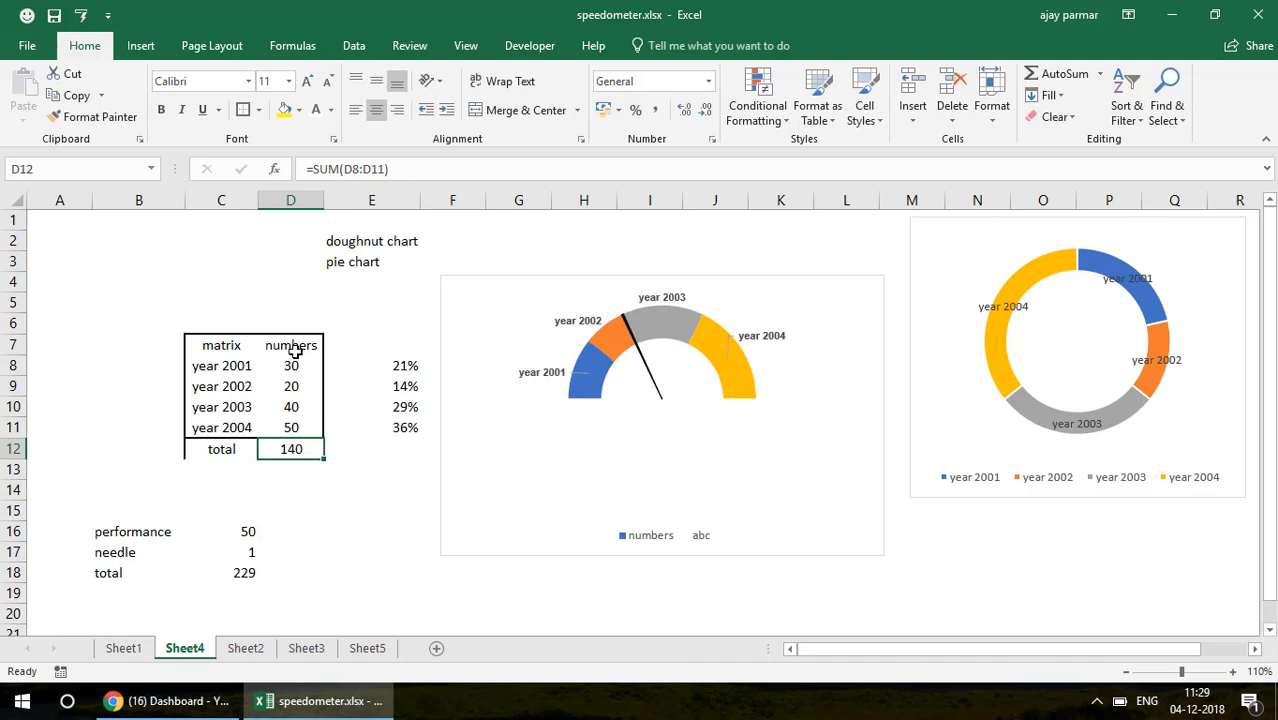
{"action": "left_click", "coordinate": [296, 364]}
{"action": "key", "text": "shift+Down"}
{"action": "key", "text": "shift+Down"}
{"action": "key", "text": "shift+Down"}
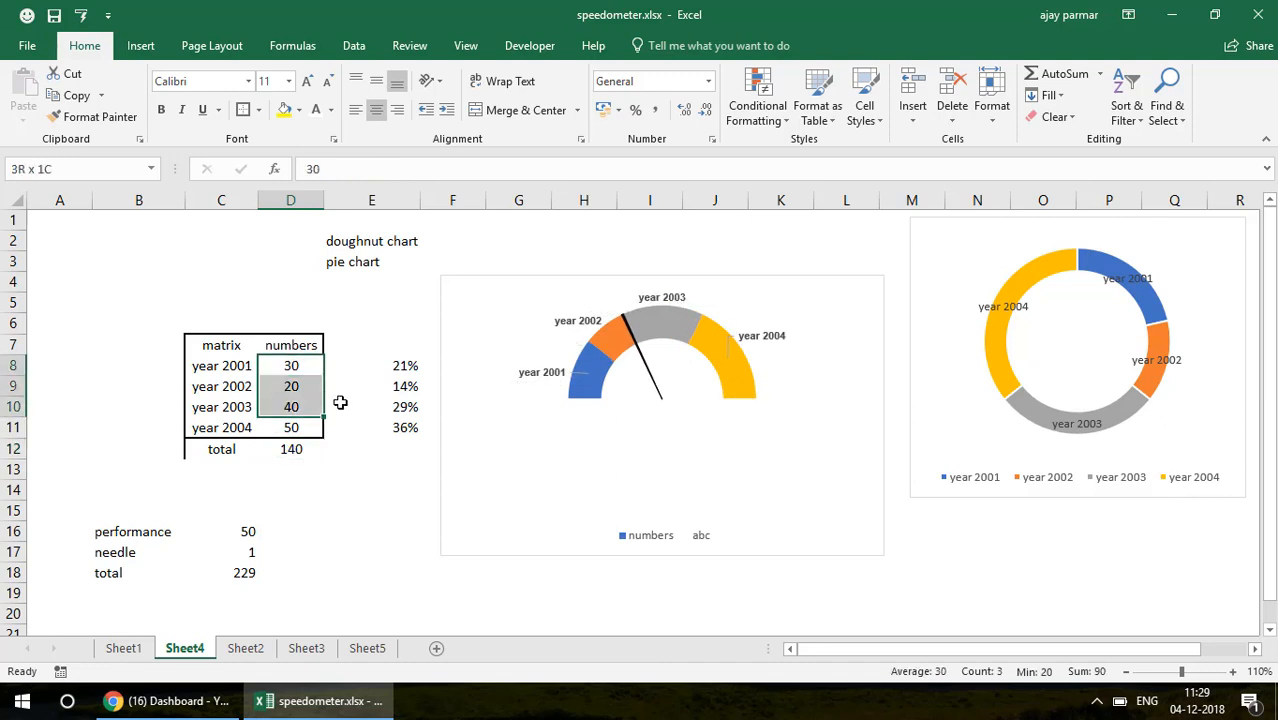
{"action": "key", "text": "Up"}
{"action": "key", "text": "Down"}
{"action": "key", "text": "Left"}
{"action": "key", "text": "Right"}
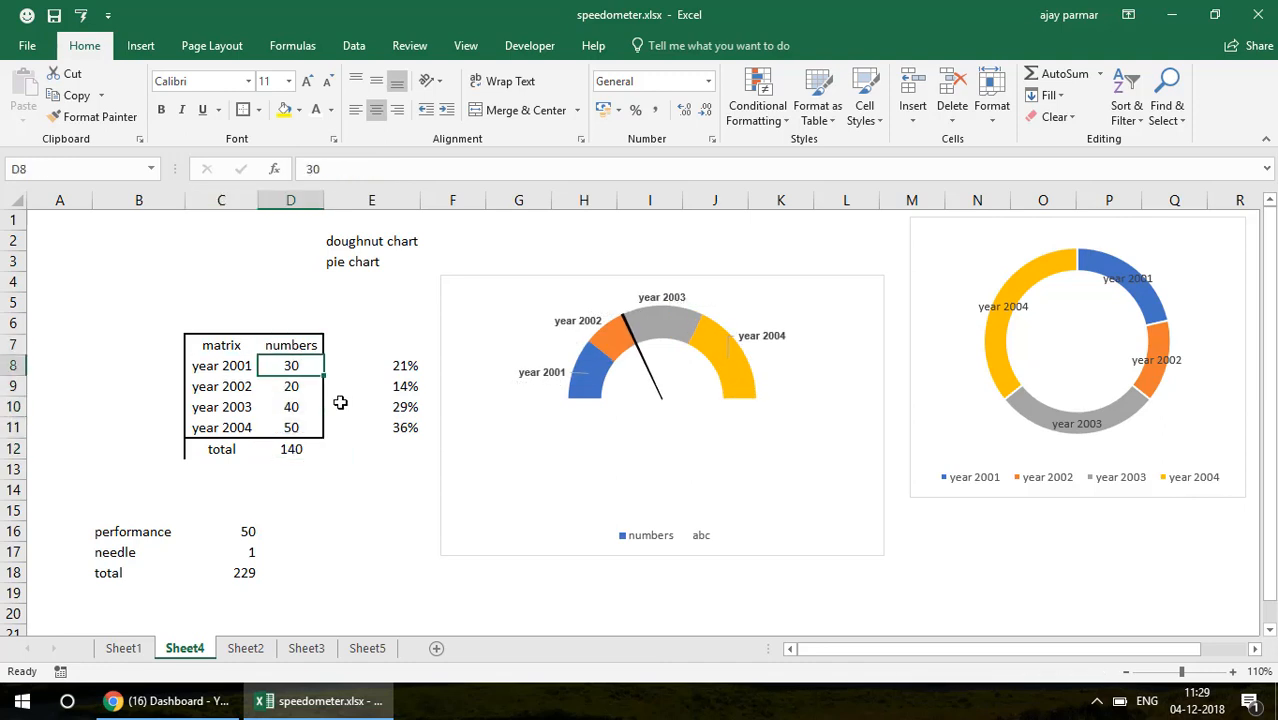
{"action": "key", "text": "Left"}
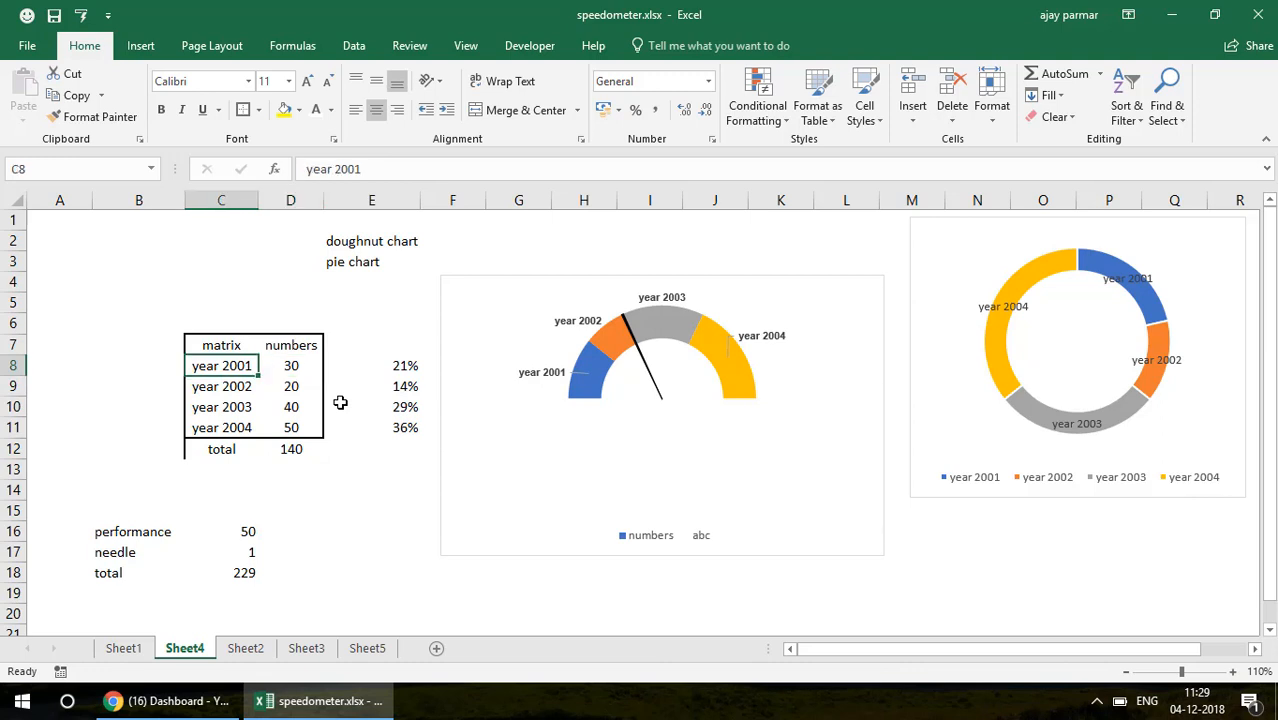
Step: Rename the four matrix labels in C8:C11 as poor, good, excellent and superb
{"action": "type", "text": "p"}
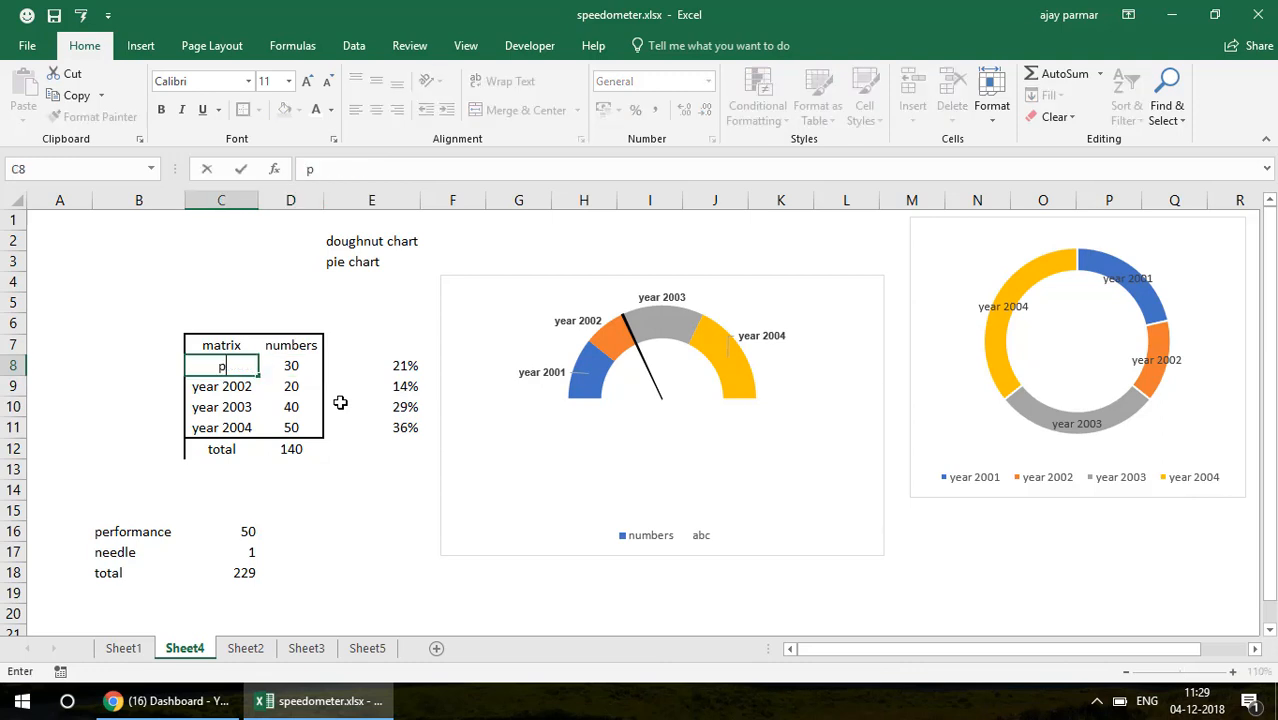
{"action": "type", "text": "por"}
{"action": "key", "text": "Return"}
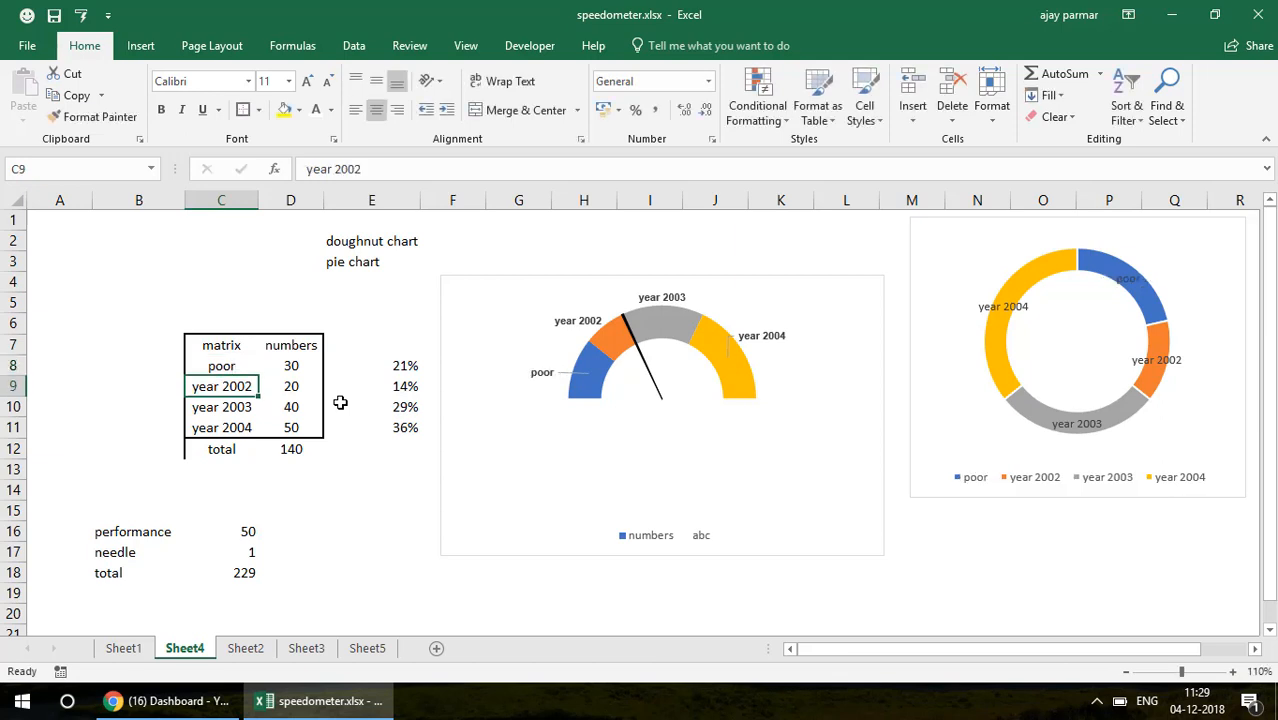
{"action": "type", "text": "good"}
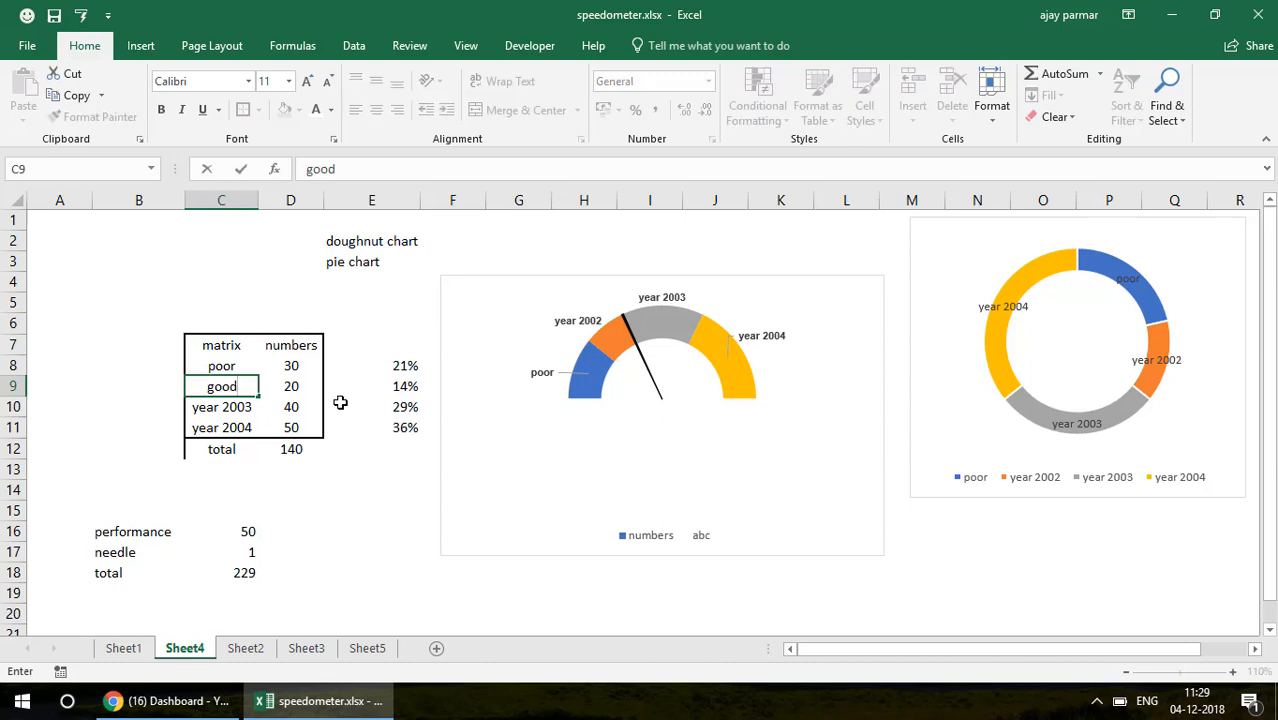
{"action": "key", "text": "Return"}
{"action": "type", "text": "exce"}
{"action": "type", "text": "llent"}
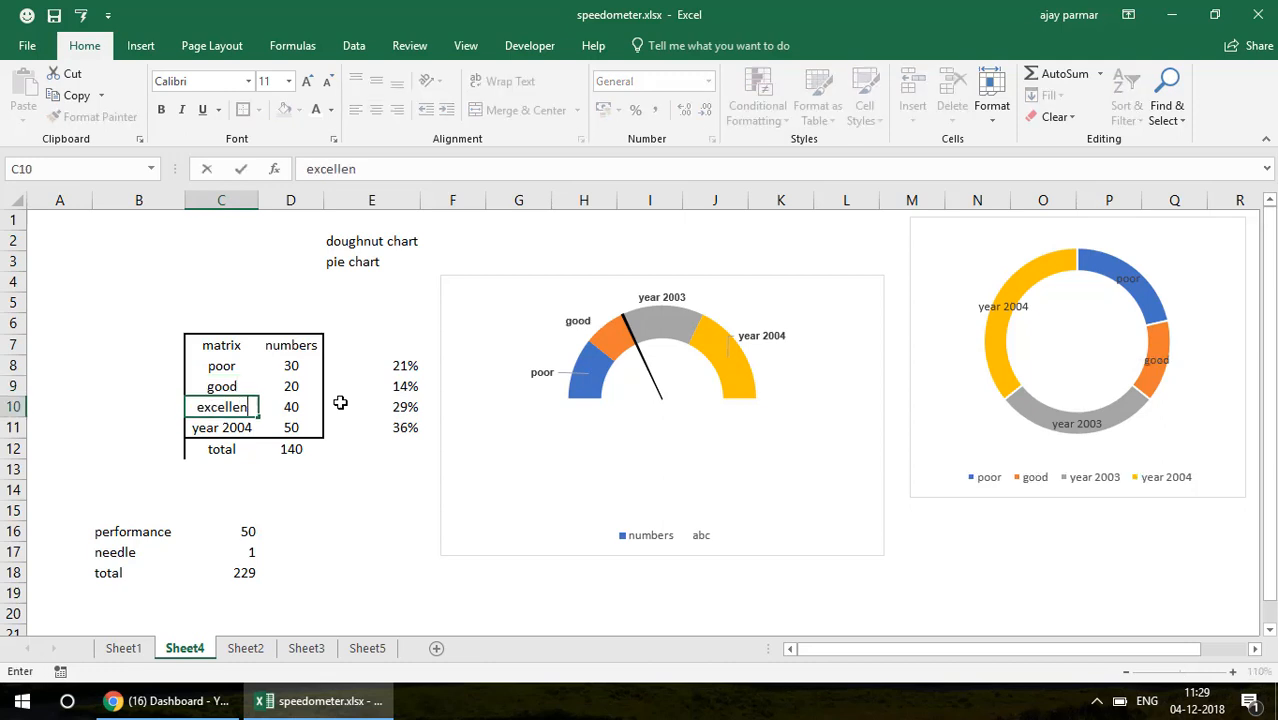
{"action": "key", "text": "Return"}
{"action": "type", "text": "superb"}
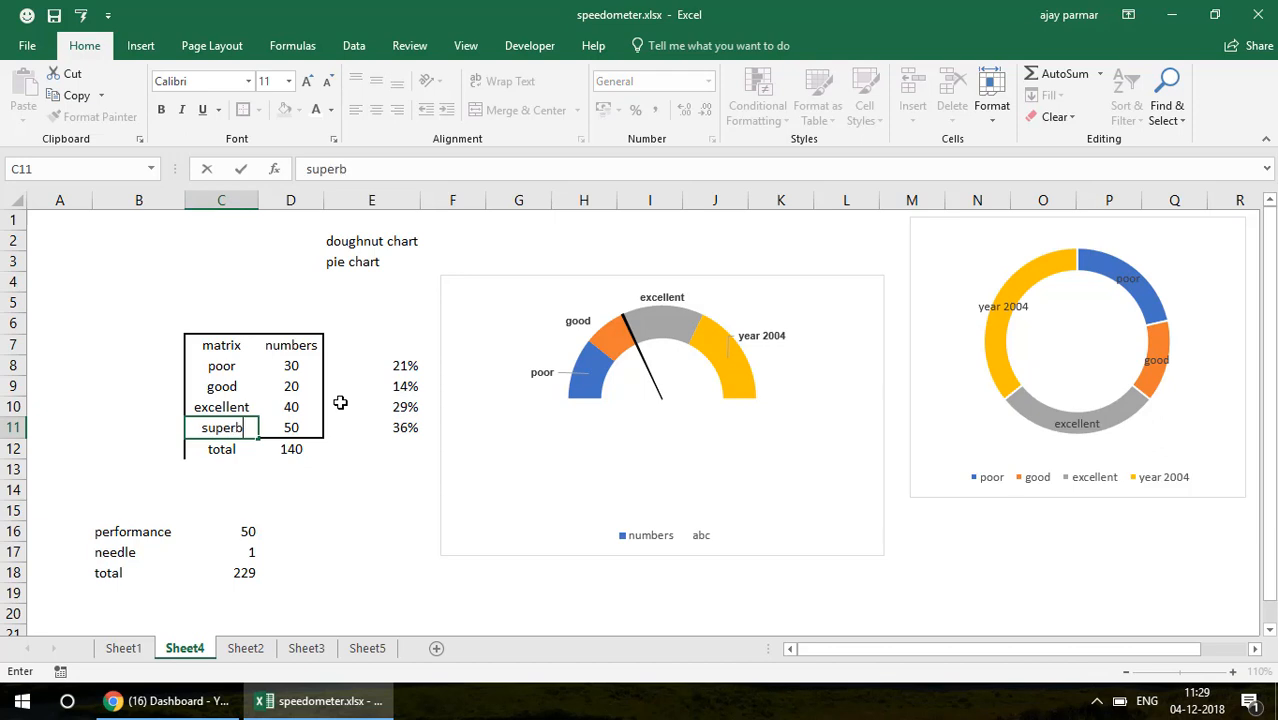
{"action": "key", "text": "Return"}
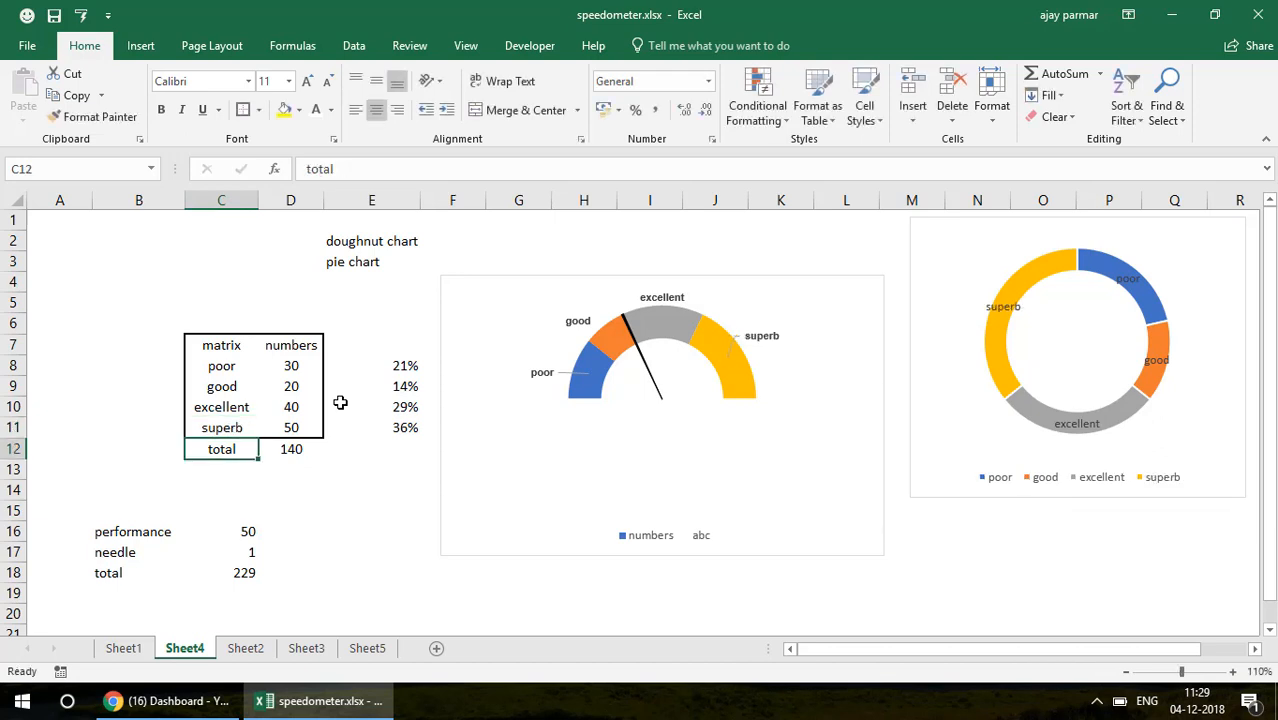
{"action": "key", "text": "Up"}
{"action": "key", "text": "Up"}
{"action": "key", "text": "Up"}
{"action": "key", "text": "Up"}
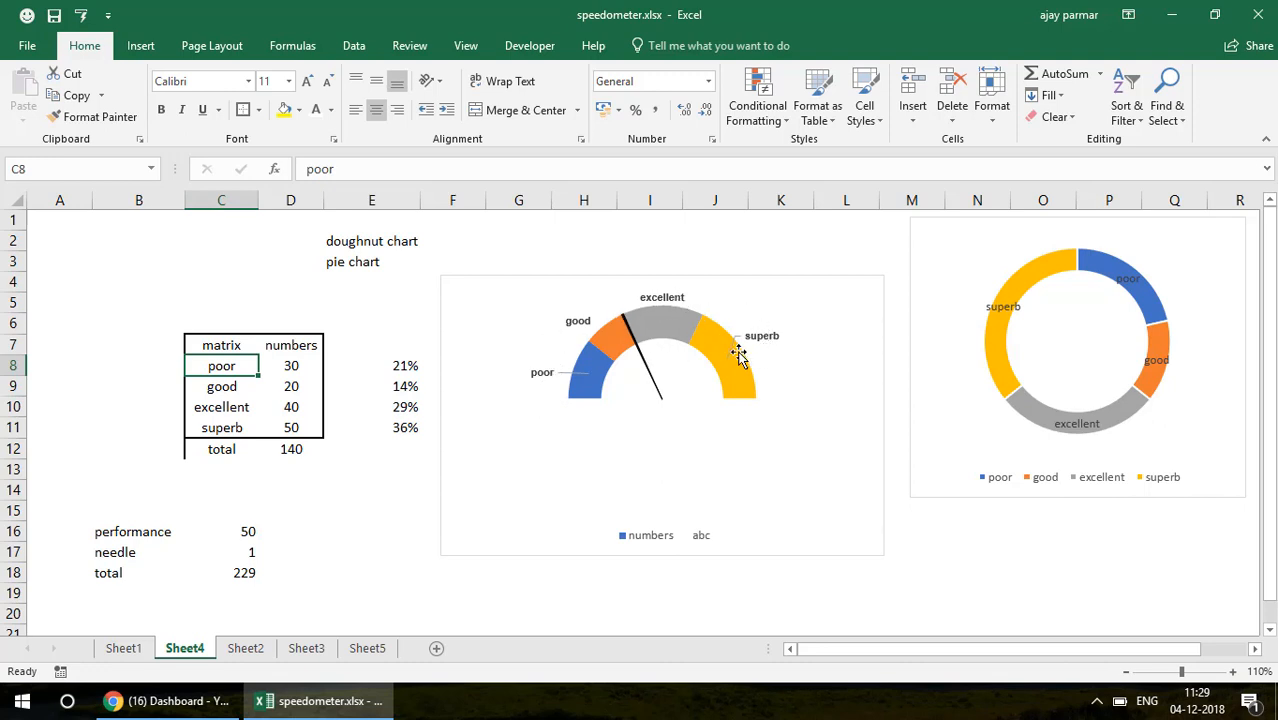
Step: Try the performance values 60, 70 and 80 one after another in C16 to test the needle
{"action": "mouse_move", "coordinate": [578, 397]}
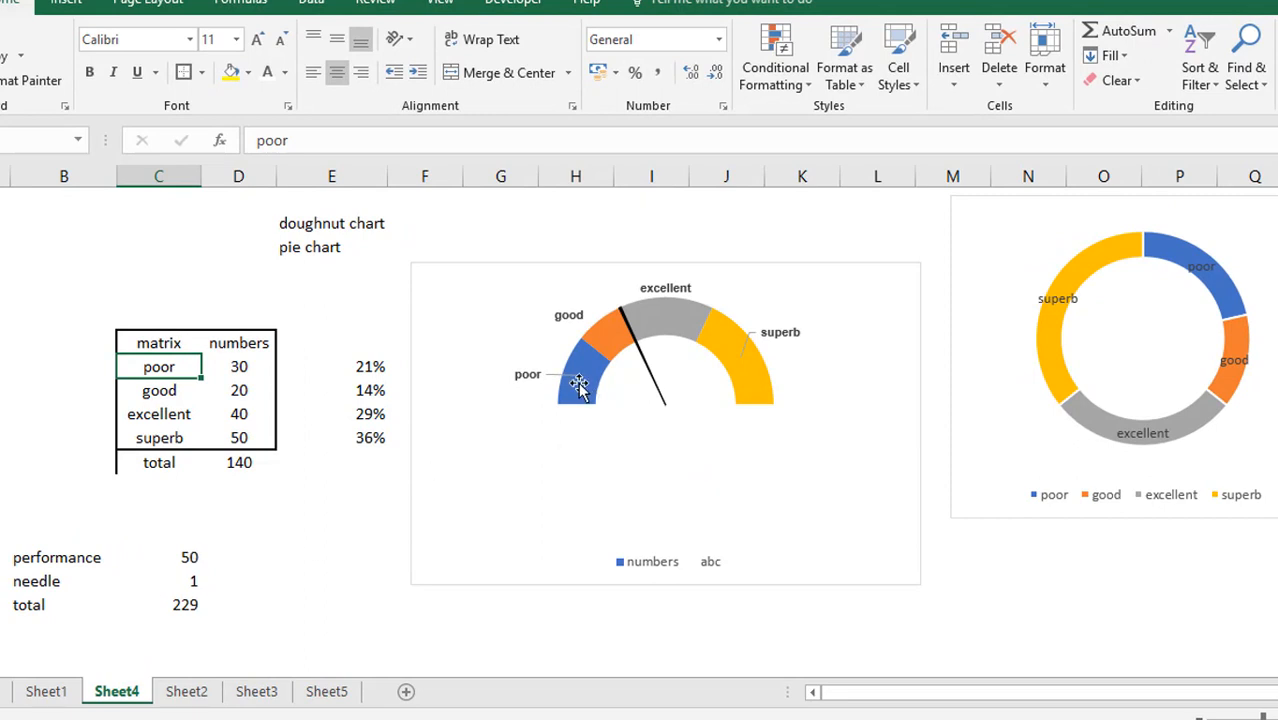
{"action": "mouse_move", "coordinate": [580, 388]}
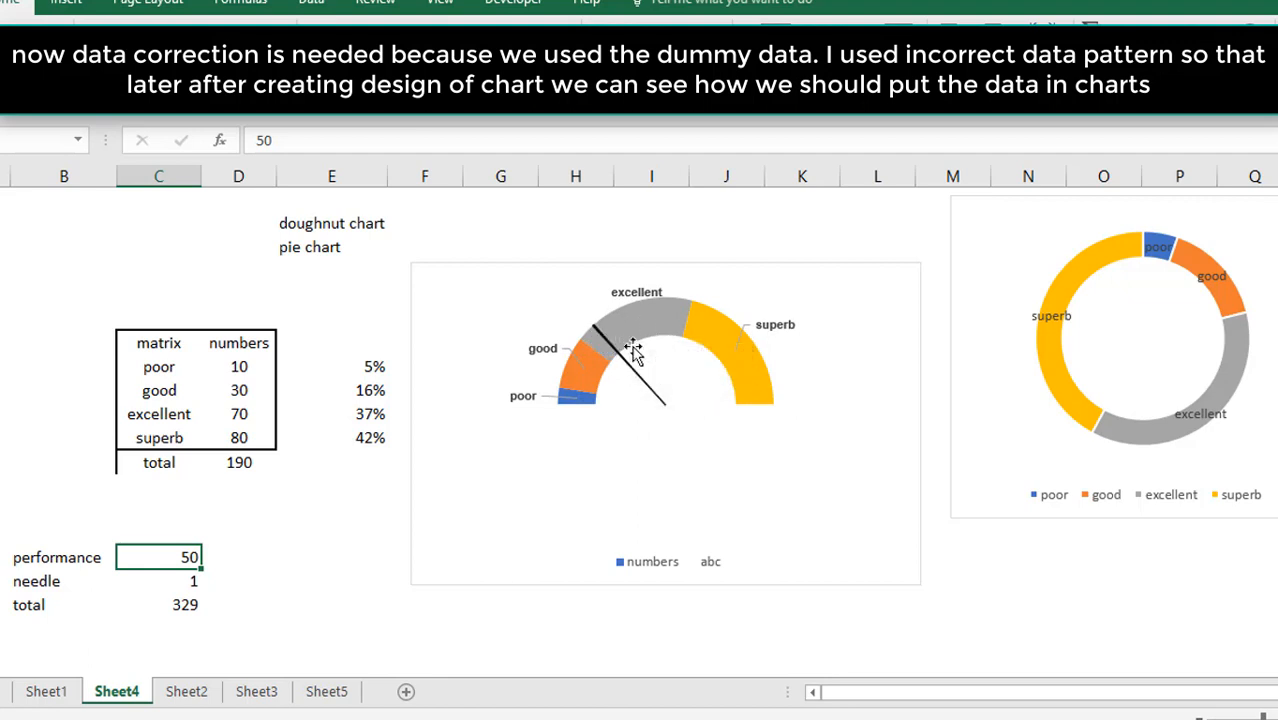
{"action": "type", "text": "6"}
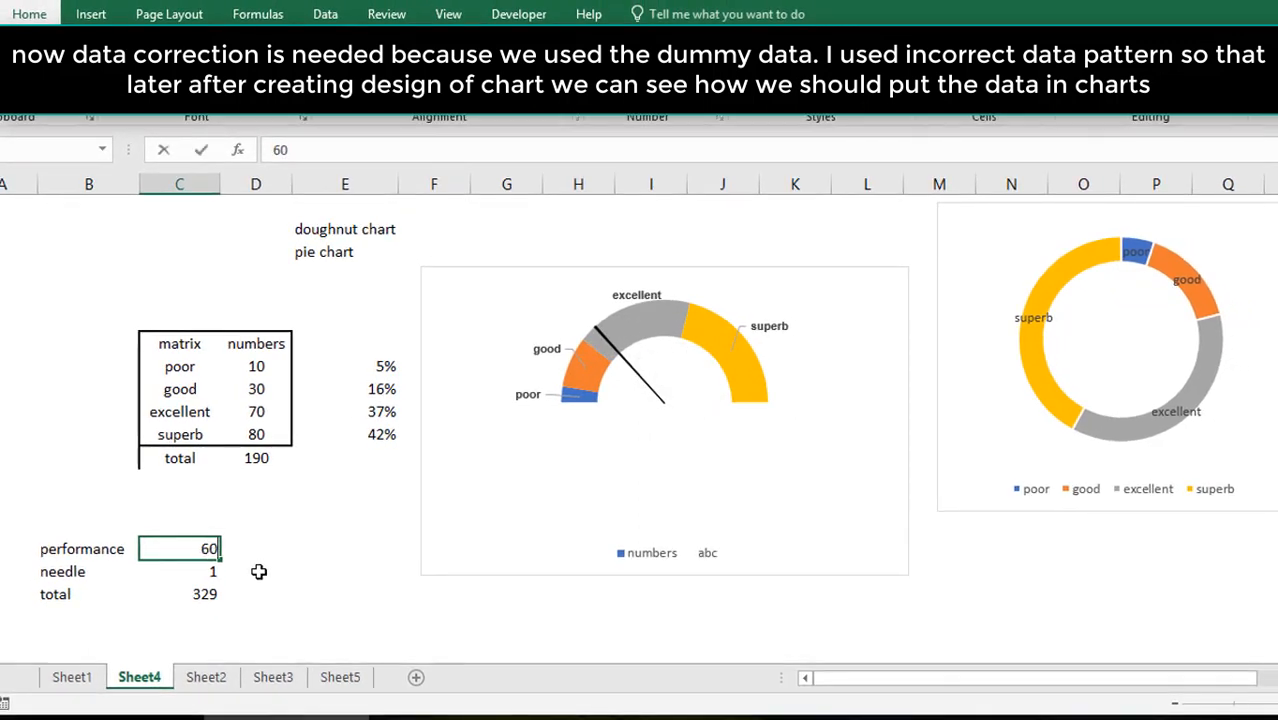
{"action": "key", "text": "Return"}
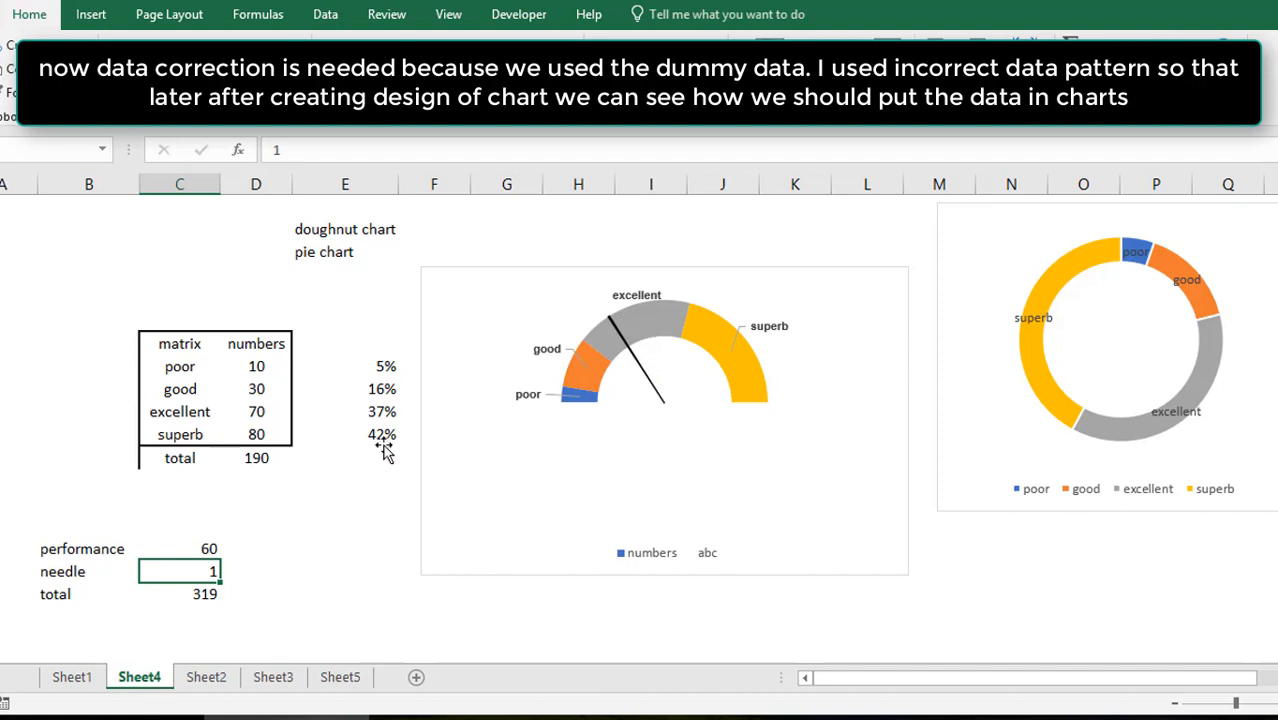
{"action": "left_click", "coordinate": [204, 543]}
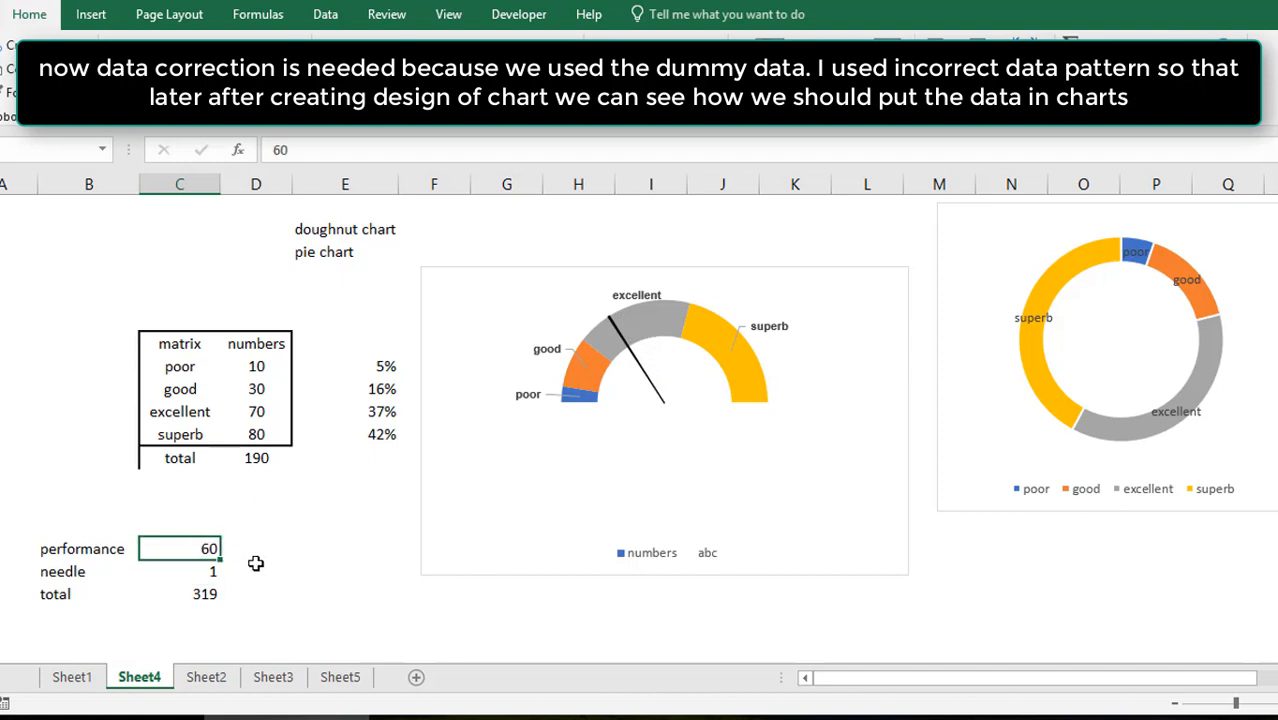
{"action": "type", "text": "70"}
{"action": "key", "text": "Return"}
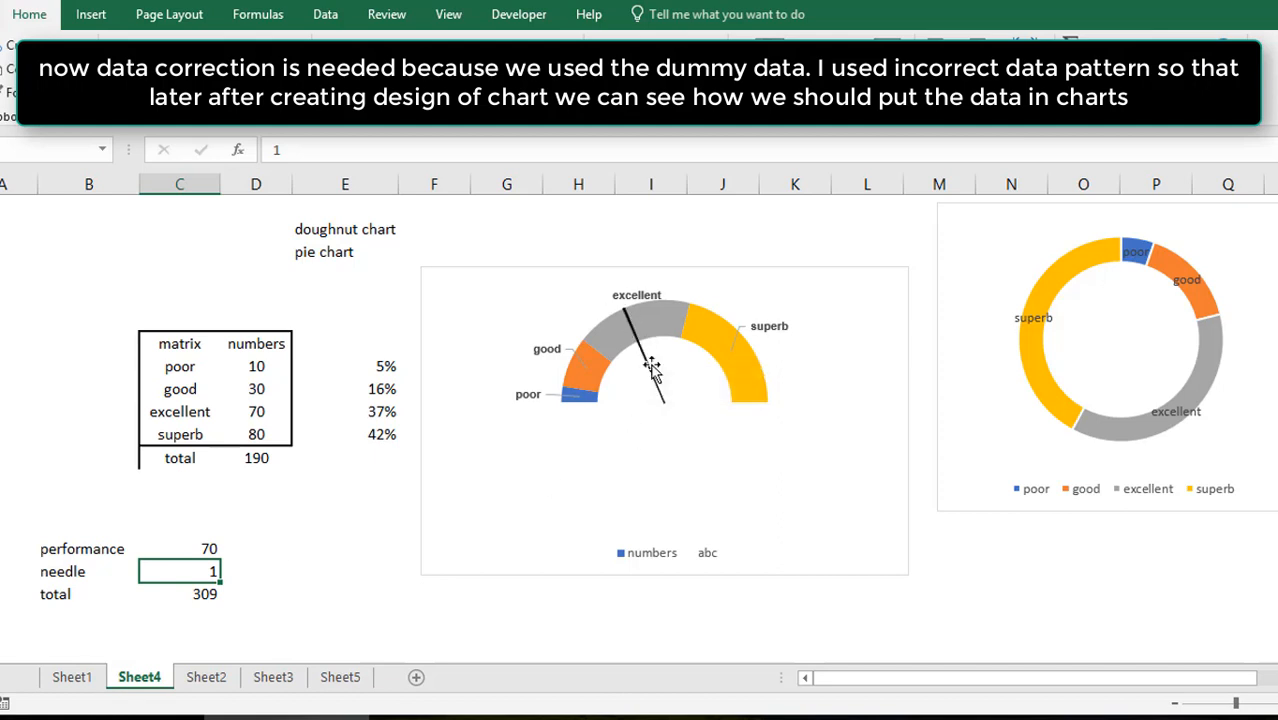
{"action": "left_click", "coordinate": [183, 549]}
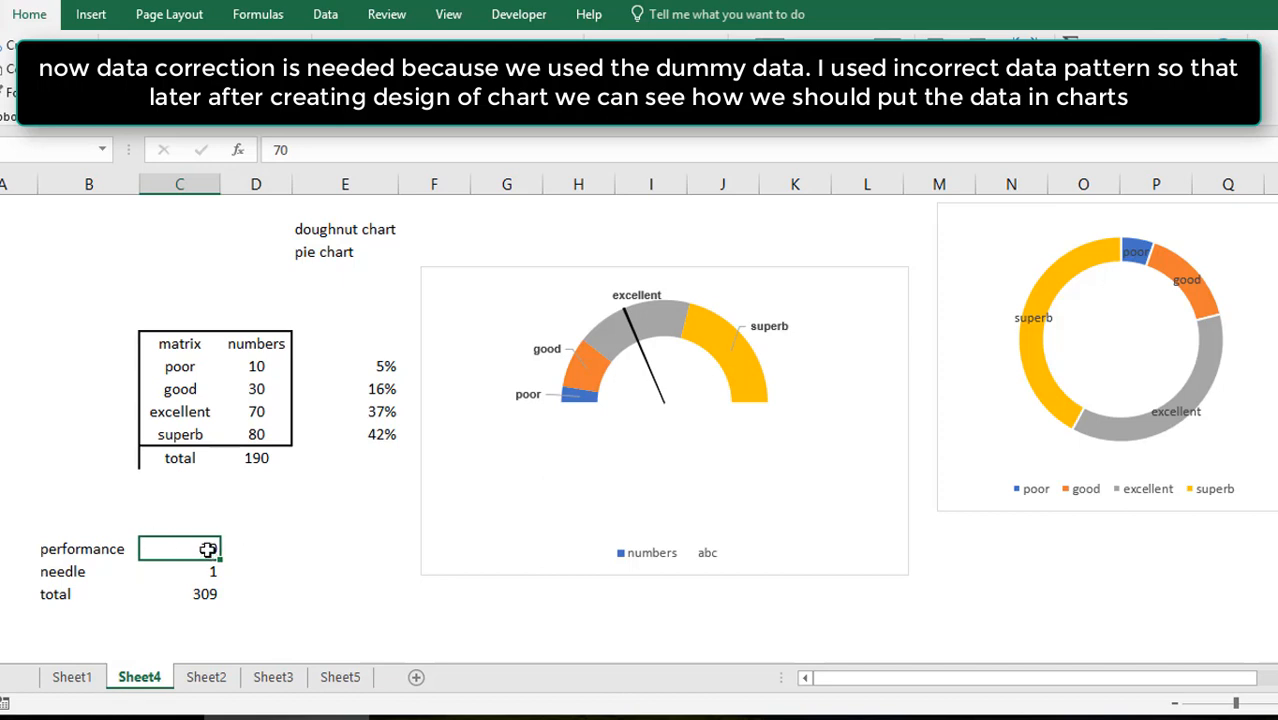
{"action": "type", "text": "8"}
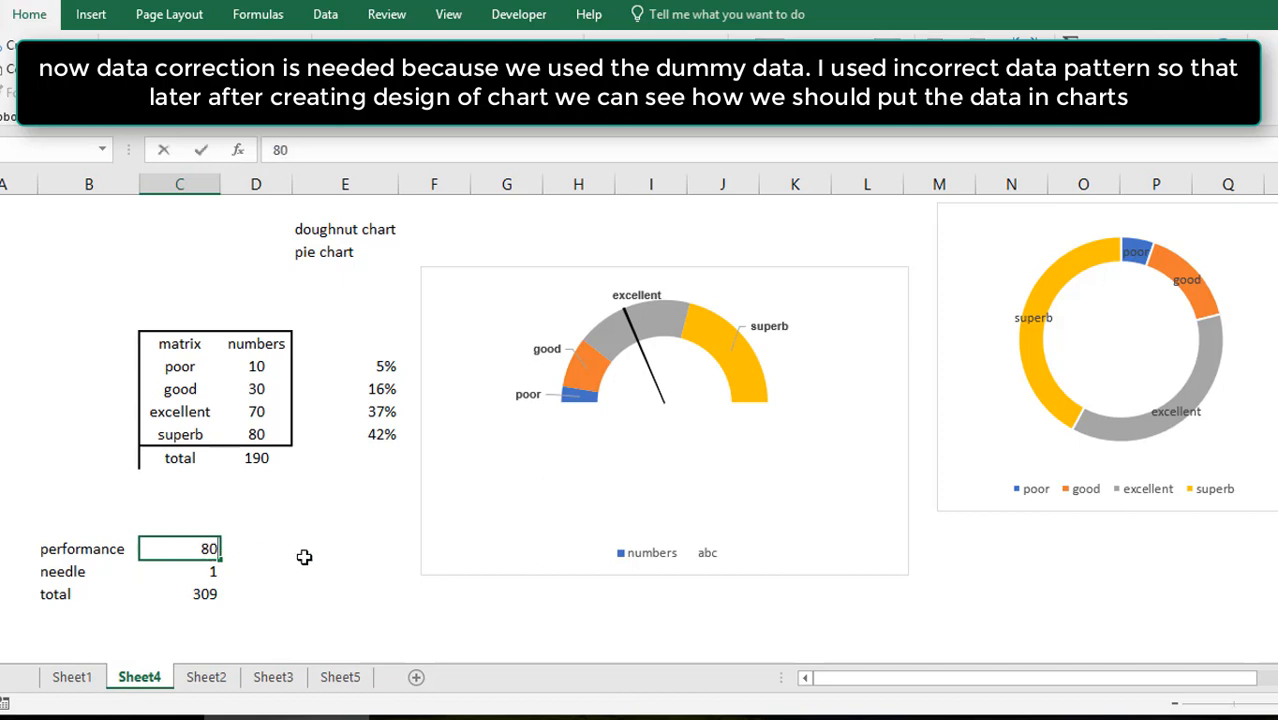
{"action": "type", "text": "0"}
{"action": "key", "text": "Return"}
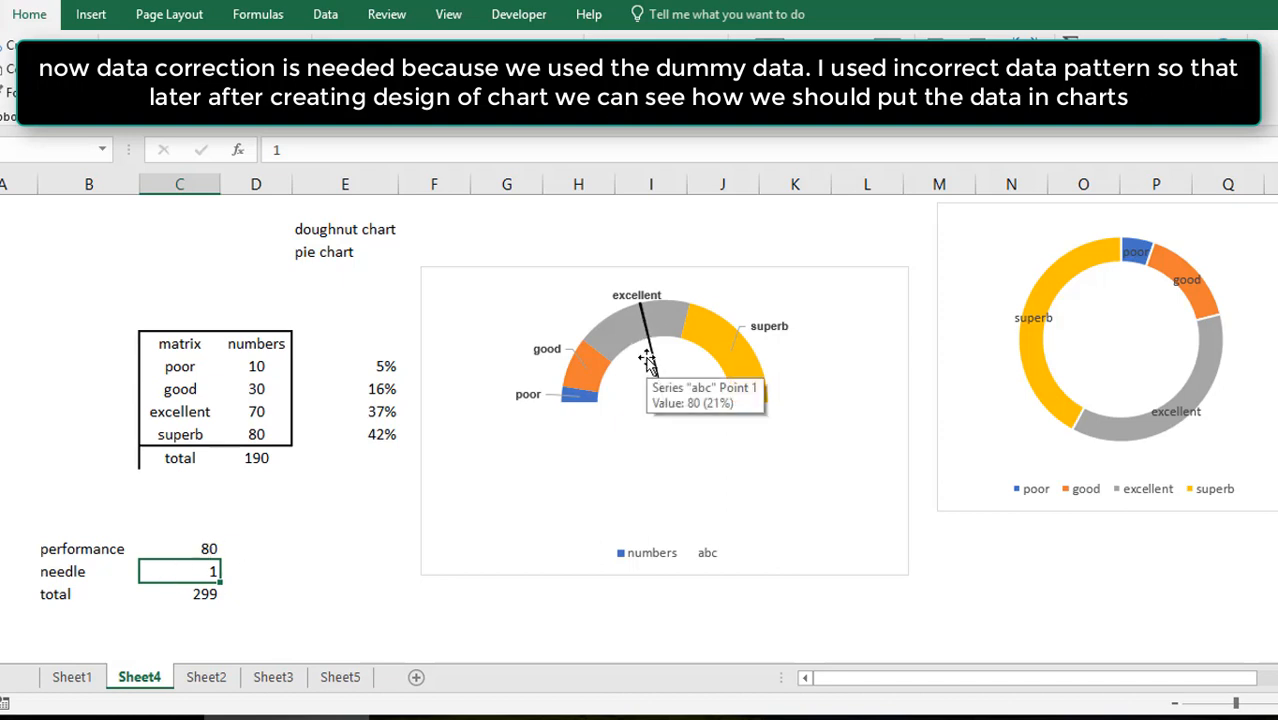
Step: Compare the performance value with the superb number in D11, and set the performance in C16 to 100
{"action": "left_click", "coordinate": [181, 549]}
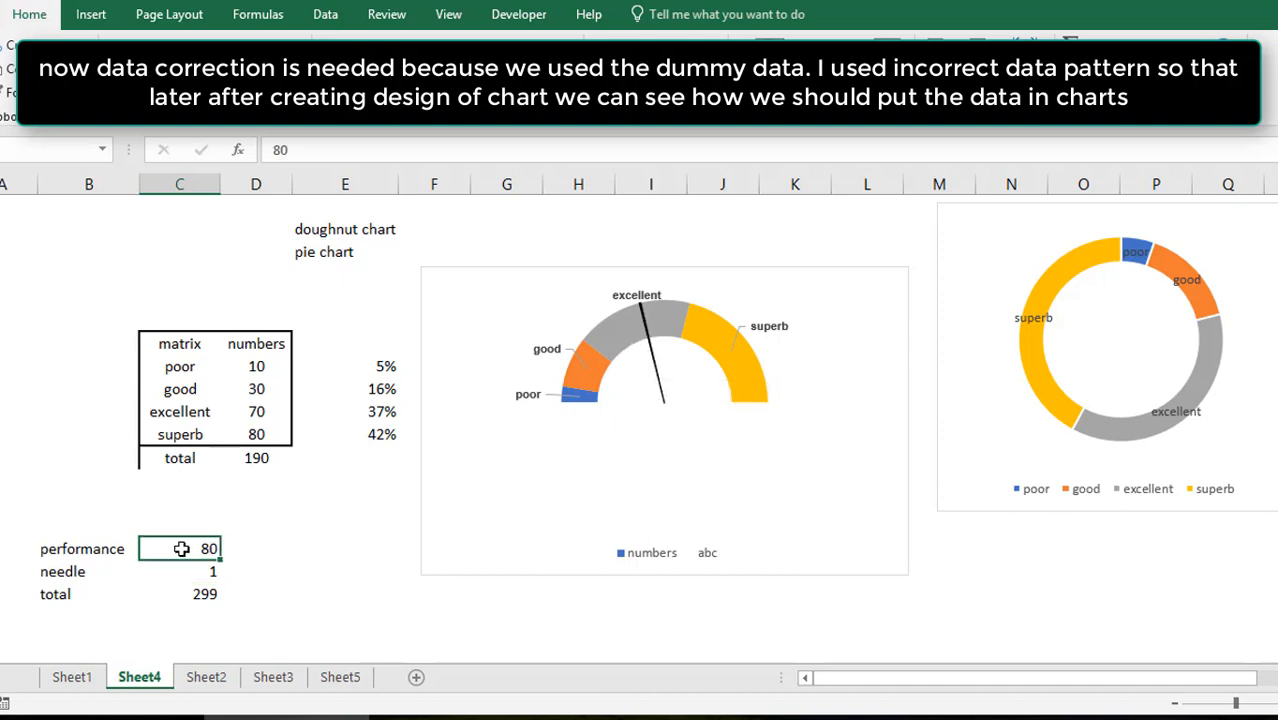
{"action": "left_click", "coordinate": [257, 434]}
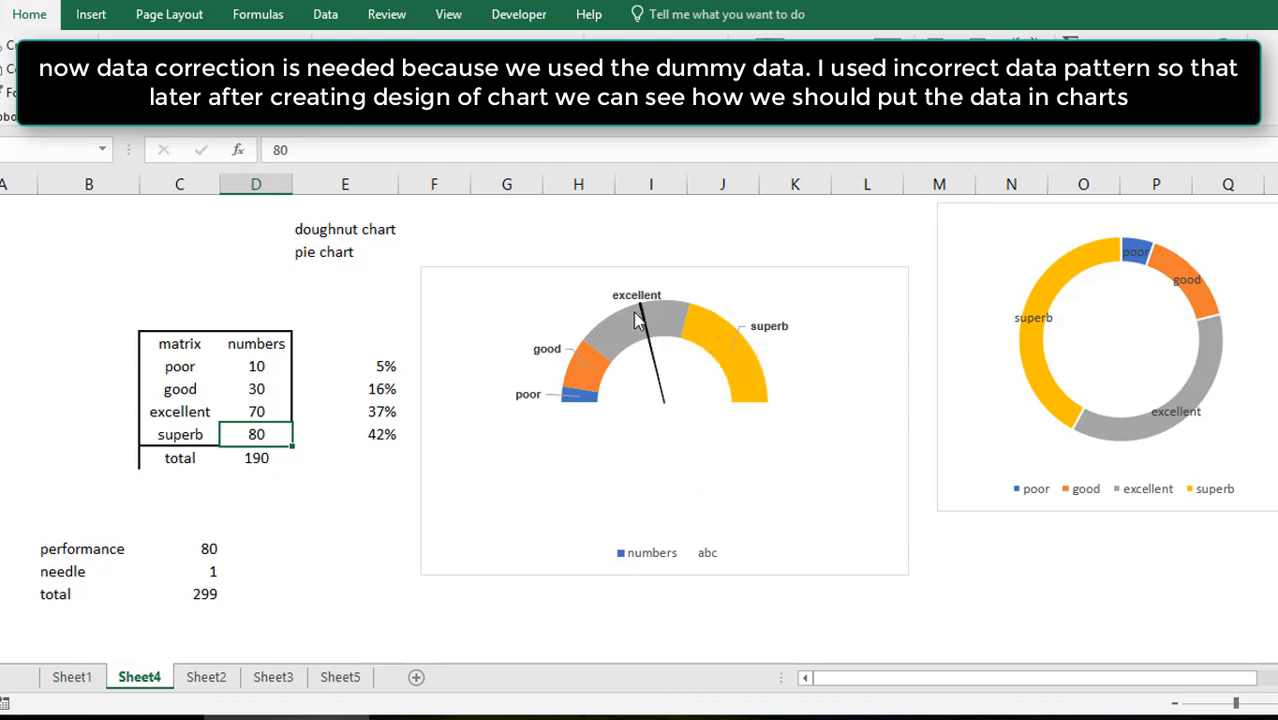
{"action": "mouse_move", "coordinate": [628, 430]}
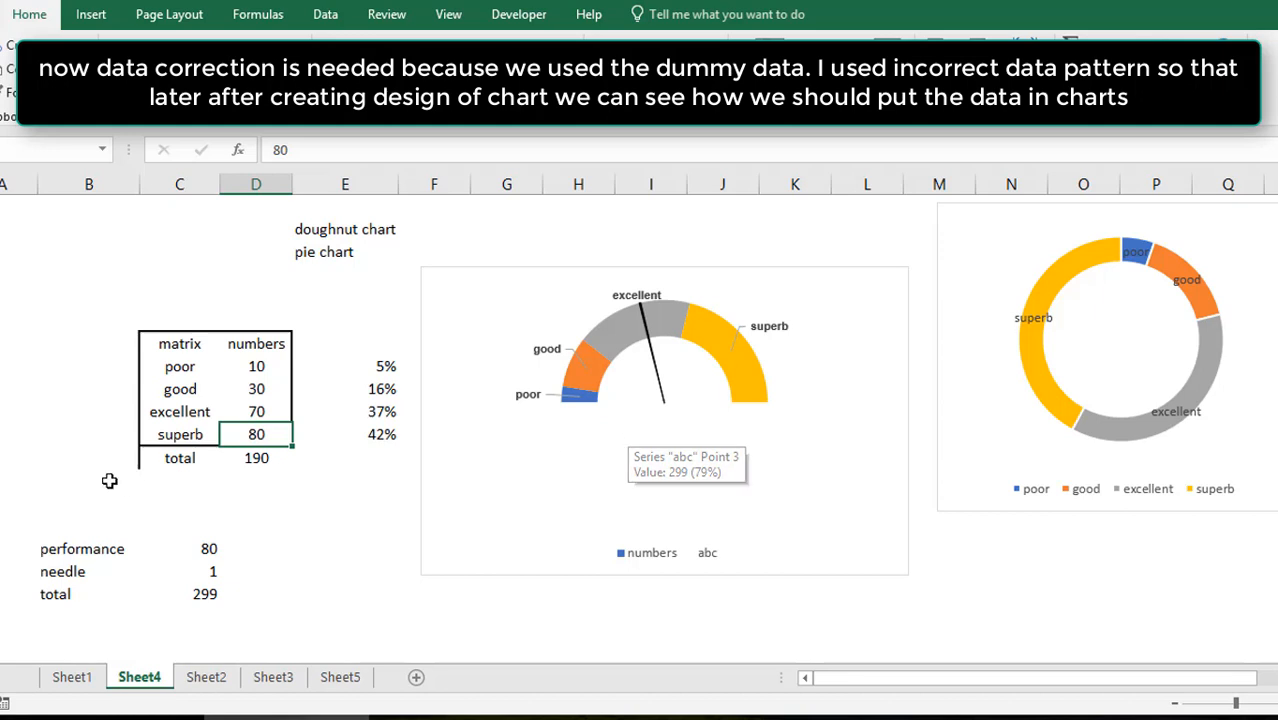
{"action": "left_click", "coordinate": [203, 551]}
{"action": "type", "text": "100"}
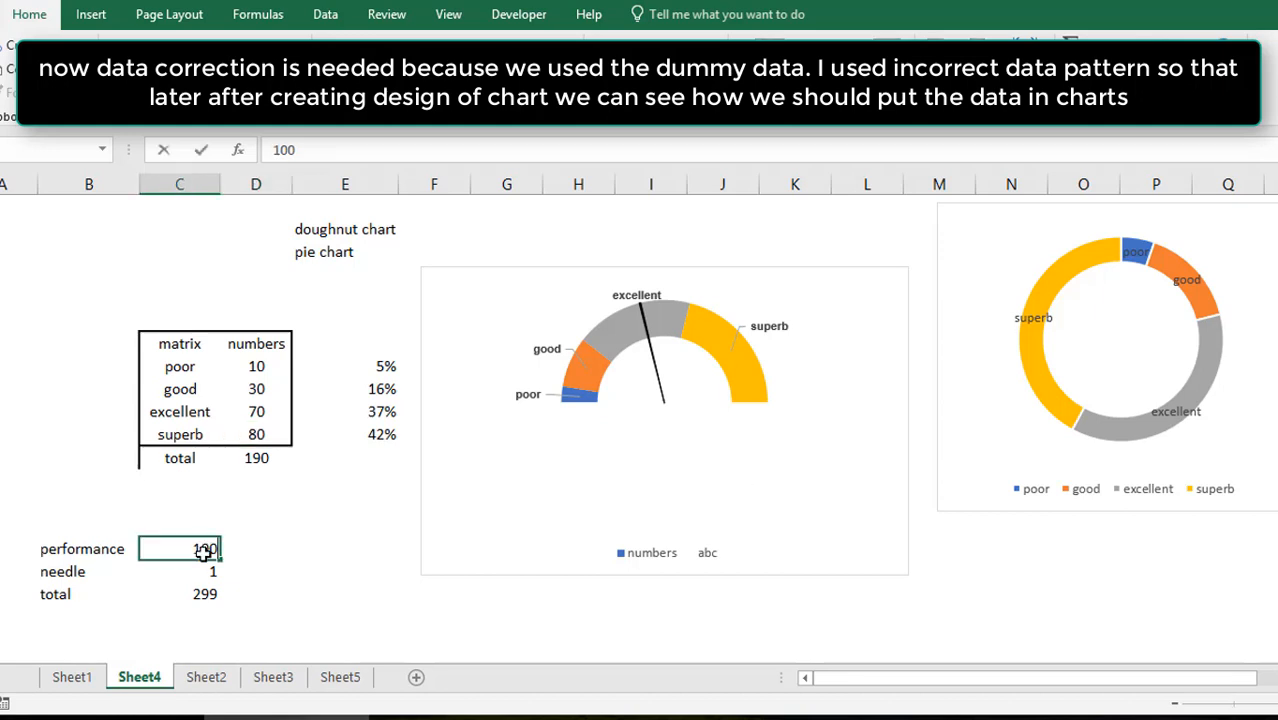
{"action": "key", "text": "Return"}
{"action": "left_click", "coordinate": [216, 551]}
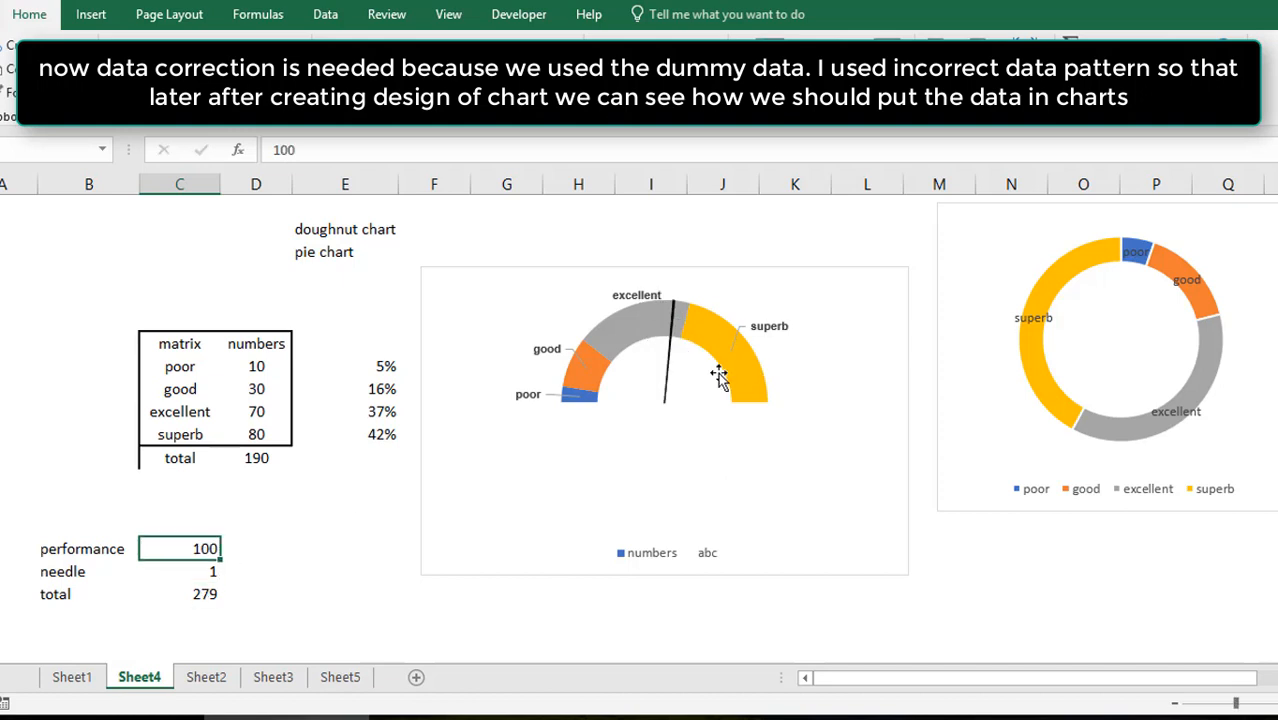
Step: Check the superb and poor numbers and the total in D12, and set the performance in C16 to 190
{"action": "left_click", "coordinate": [263, 431]}
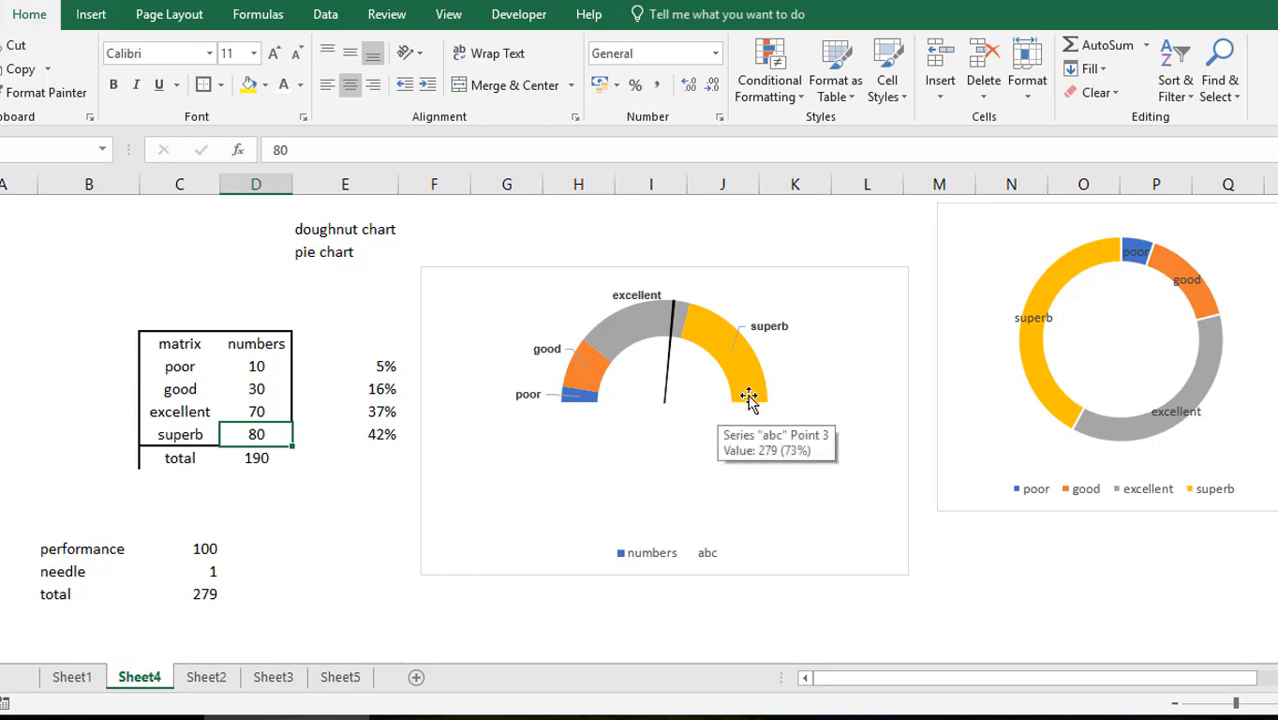
{"action": "left_click", "coordinate": [214, 366]}
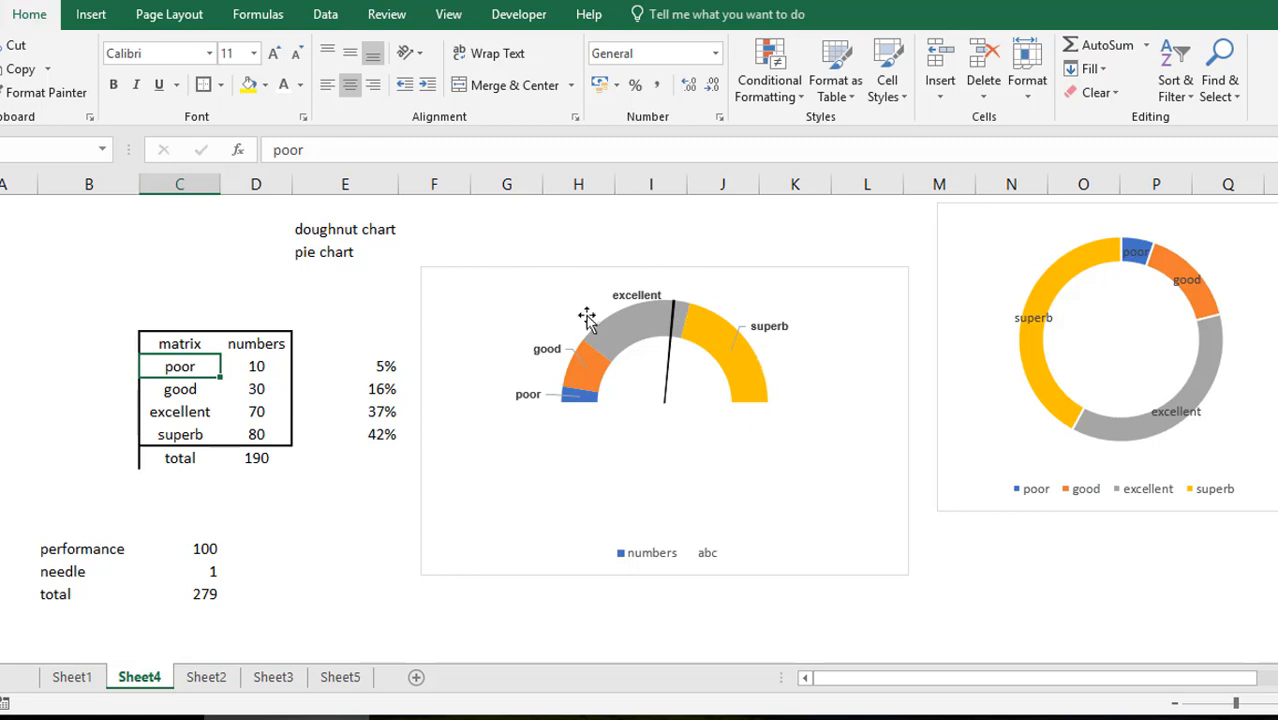
{"action": "left_click", "coordinate": [258, 368]}
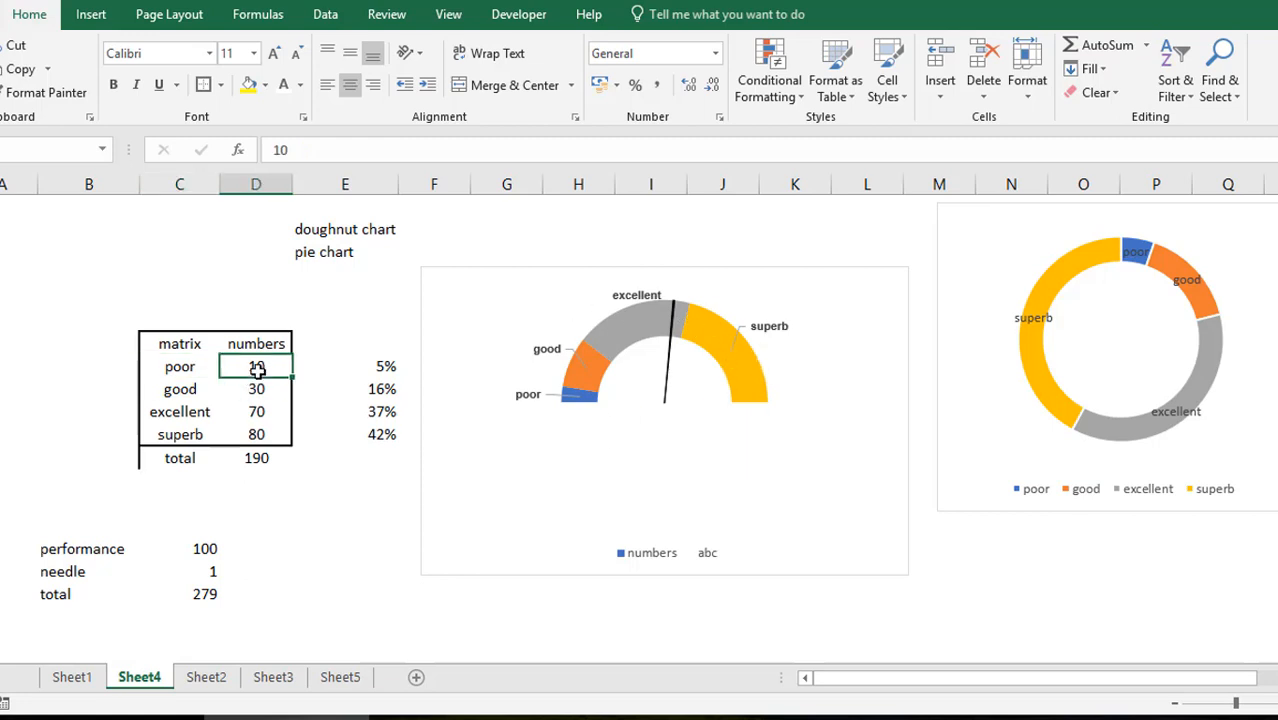
{"action": "left_click", "coordinate": [270, 460]}
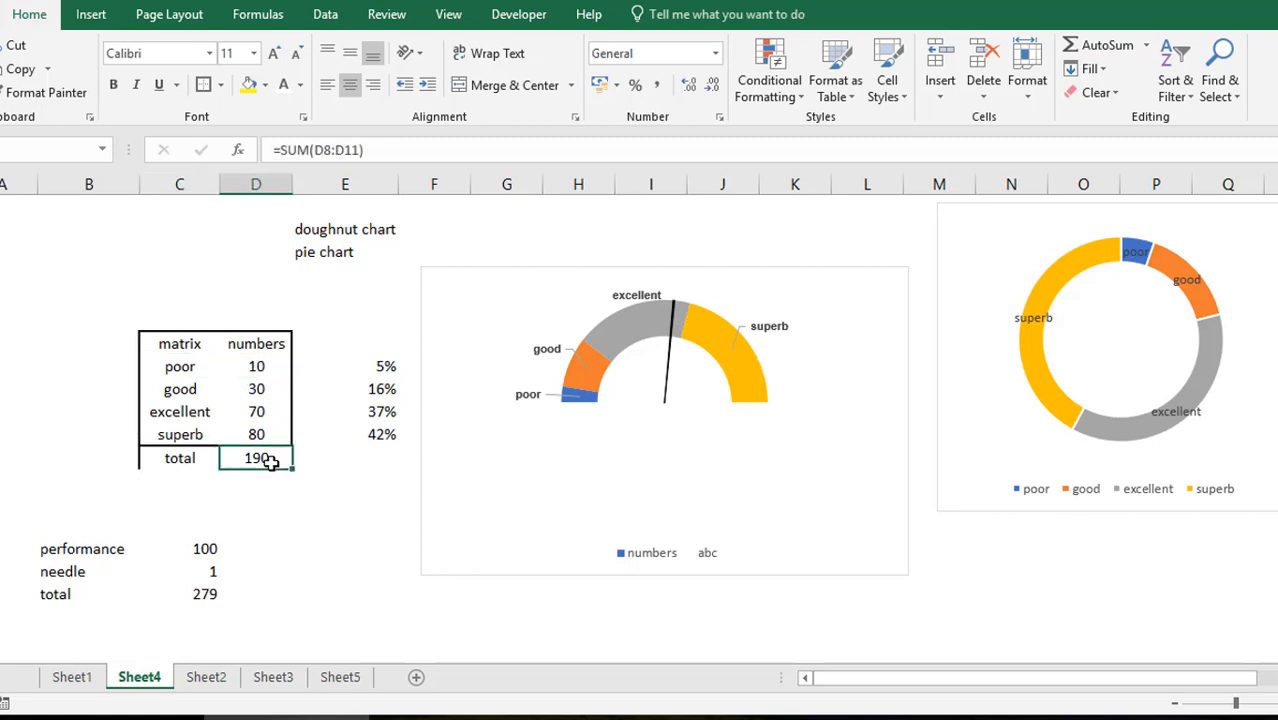
{"action": "left_click", "coordinate": [212, 548]}
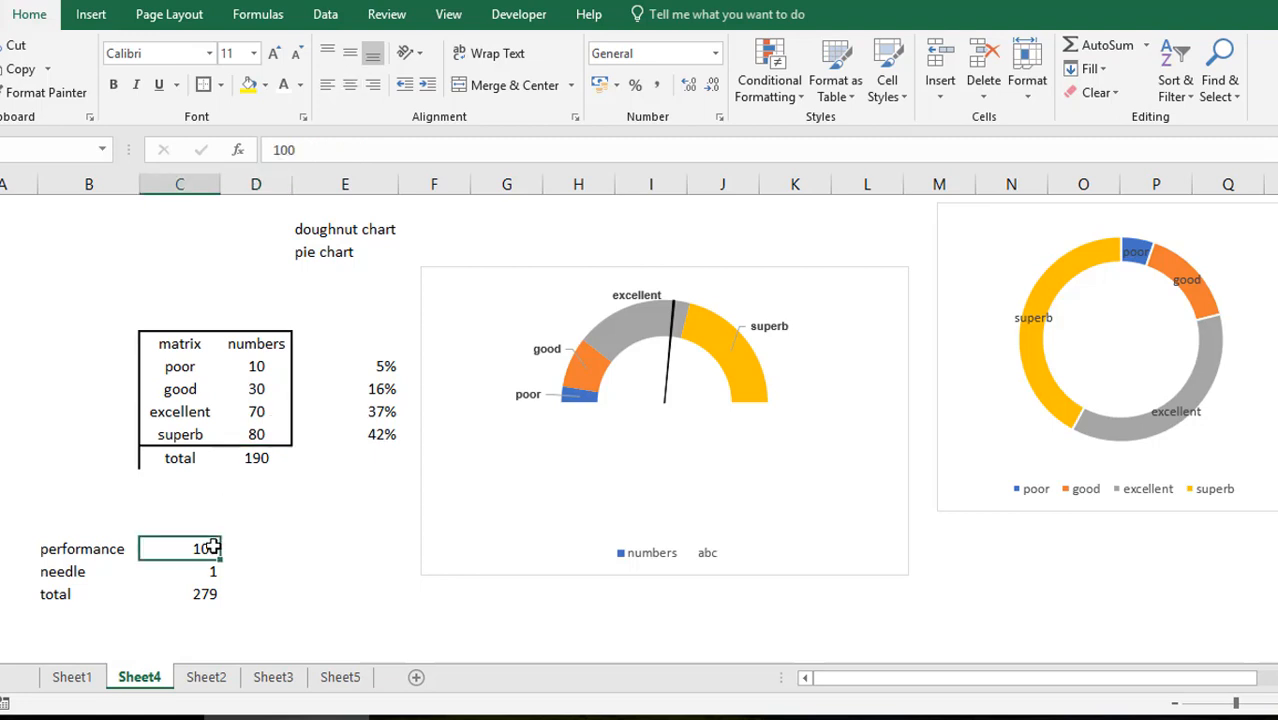
{"action": "type", "text": "190"}
{"action": "key", "text": "Return"}
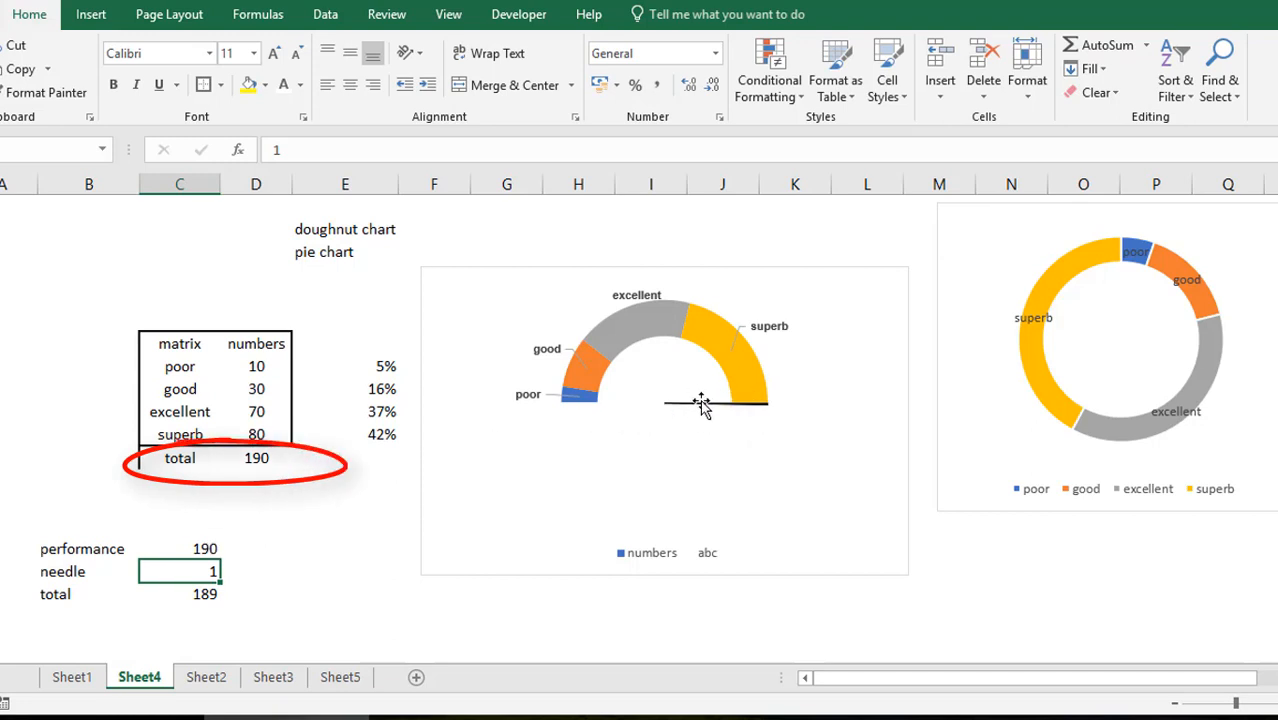
Step: Examine how the numbers in D8:D11 and the performance value in C16 relate to the needle's position on the chart
{"action": "mouse_move", "coordinate": [652, 400]}
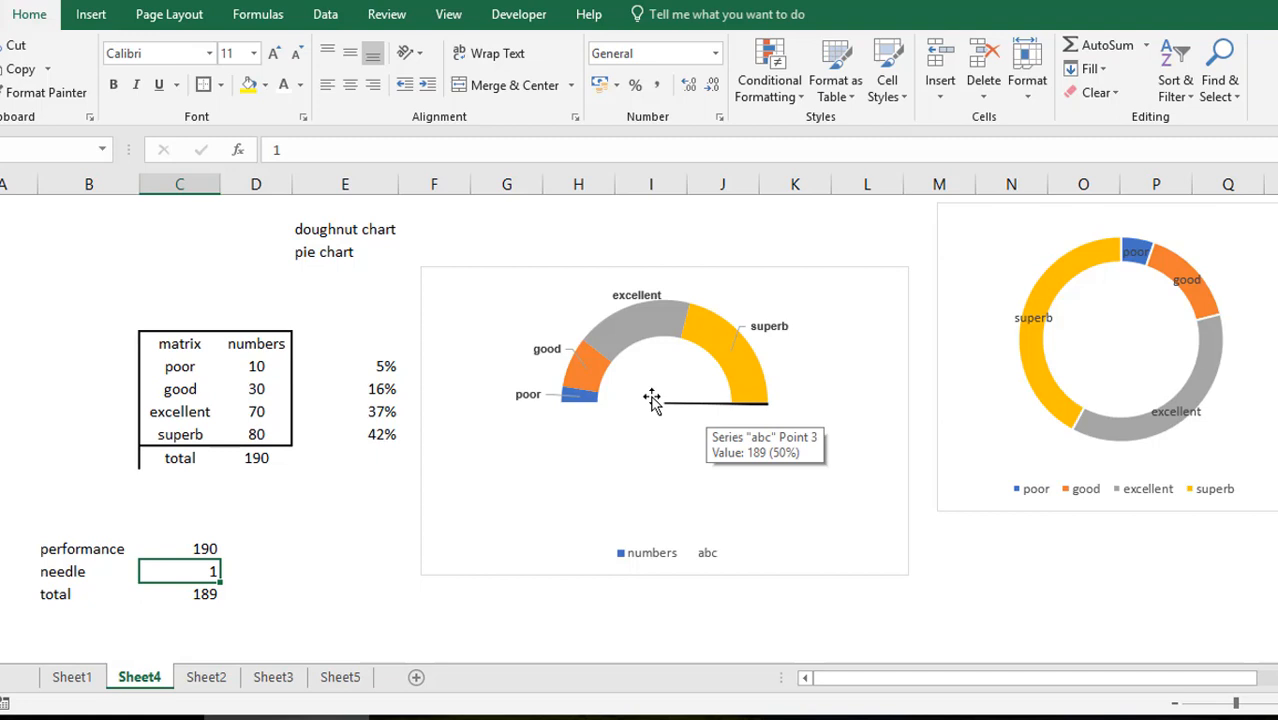
{"action": "left_click", "coordinate": [257, 369]}
{"action": "key", "text": "shift+Down"}
{"action": "key", "text": "shift+Down"}
{"action": "key", "text": "shift+Down"}
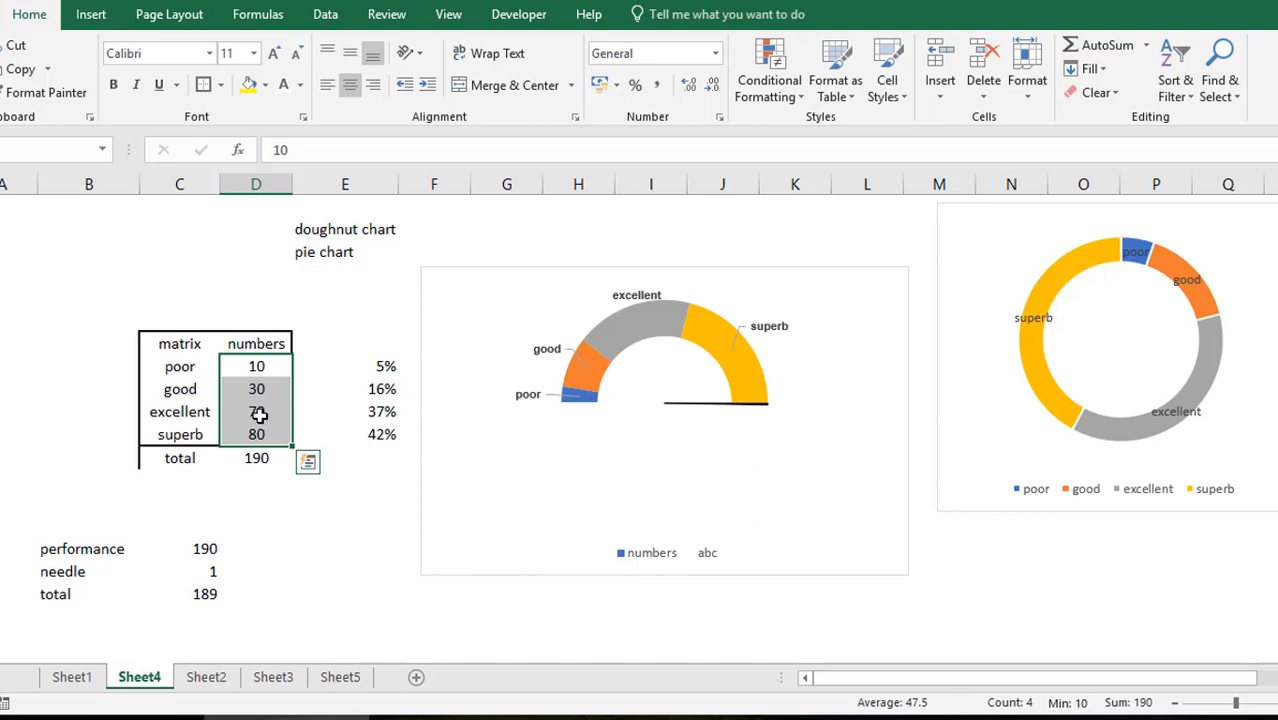
{"action": "left_click", "coordinate": [198, 548]}
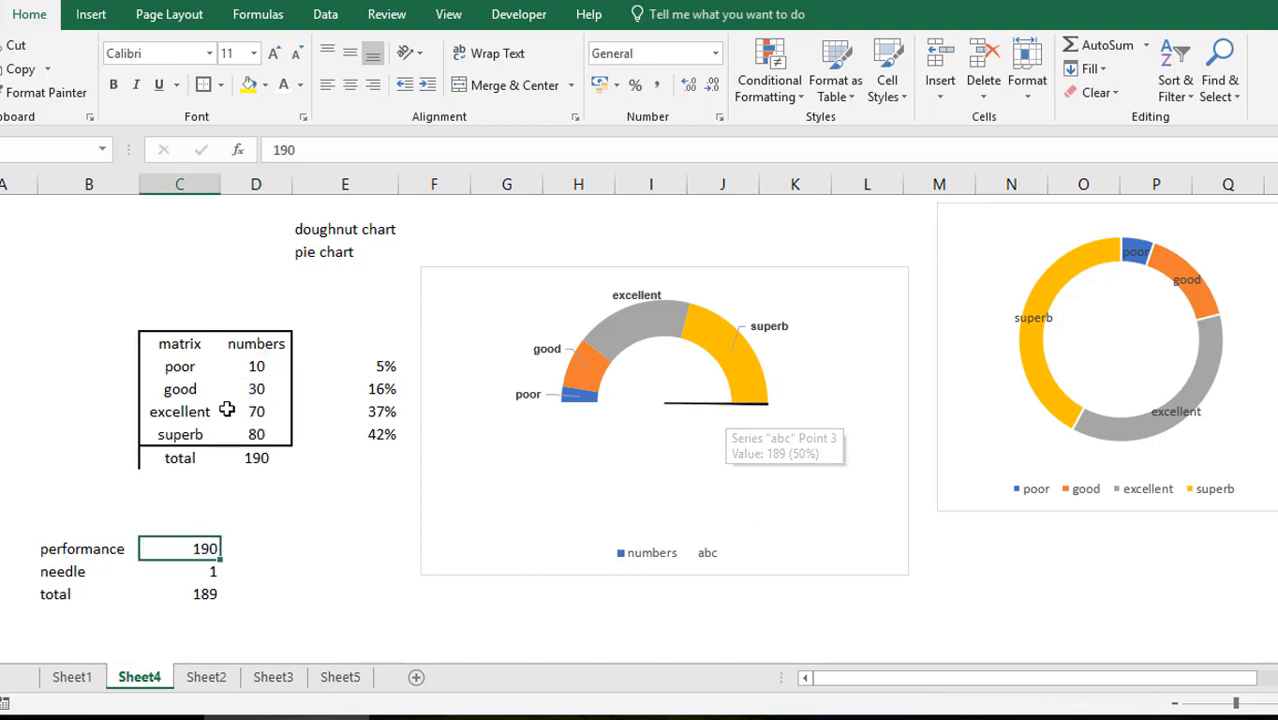
{"action": "left_click", "coordinate": [258, 367]}
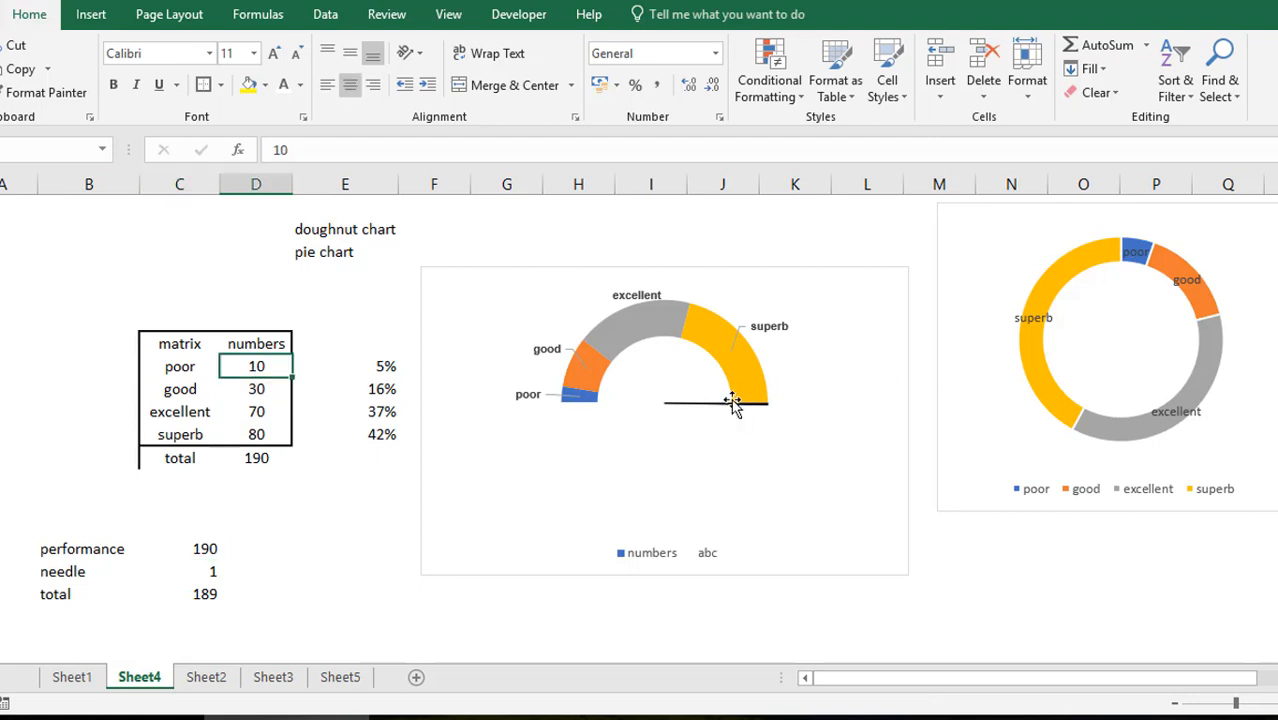
{"action": "mouse_move", "coordinate": [666, 402]}
Step: Set the performance value in C16 to 0 to test the needle's starting position
{"action": "left_click", "coordinate": [205, 546]}
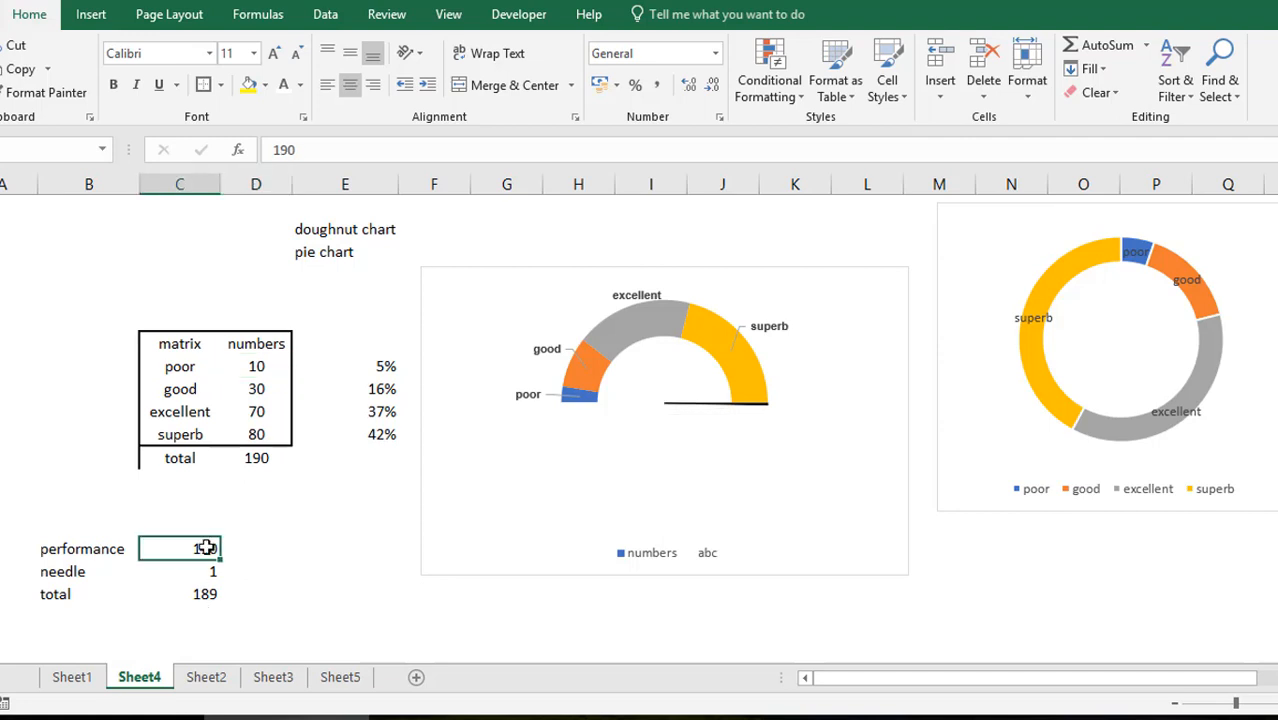
{"action": "type", "text": "0"}
{"action": "key", "text": "Return"}
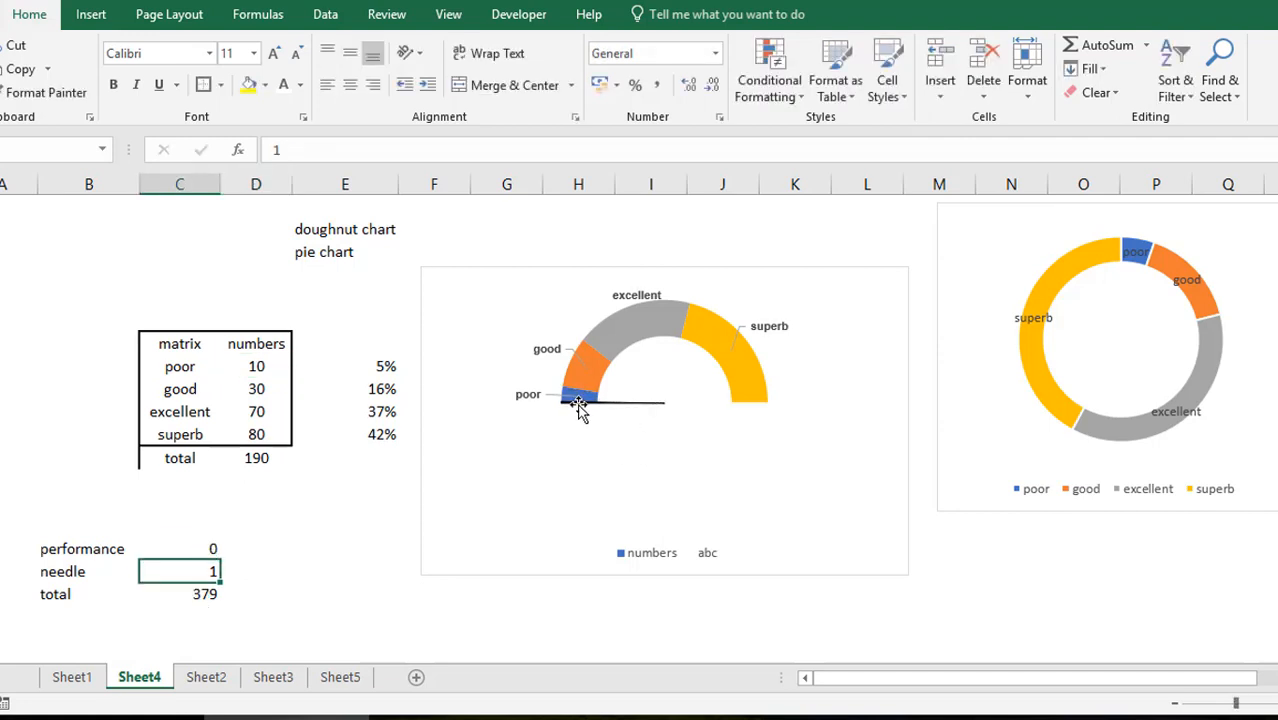
Step: Set the performance value in C16 to 100 and check the needle's position on the speedometer
{"action": "mouse_move", "coordinate": [632, 404]}
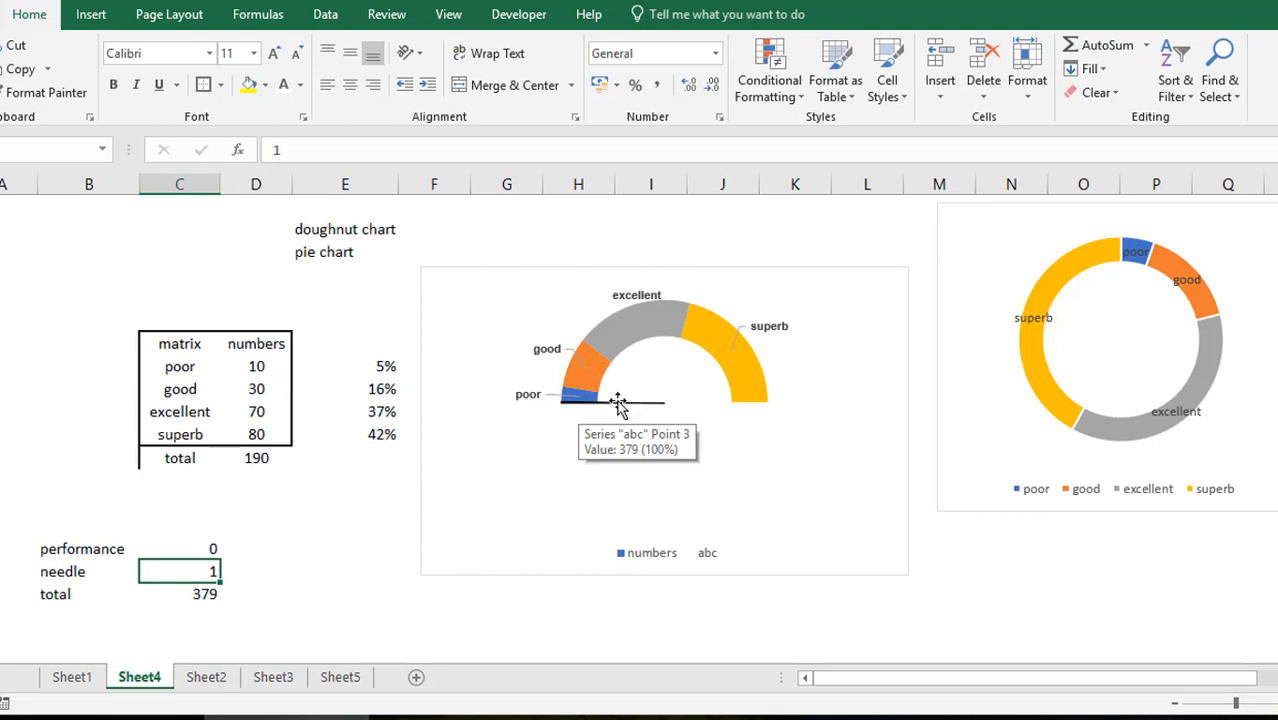
{"action": "key", "text": "Up"}
{"action": "type", "text": "1"}
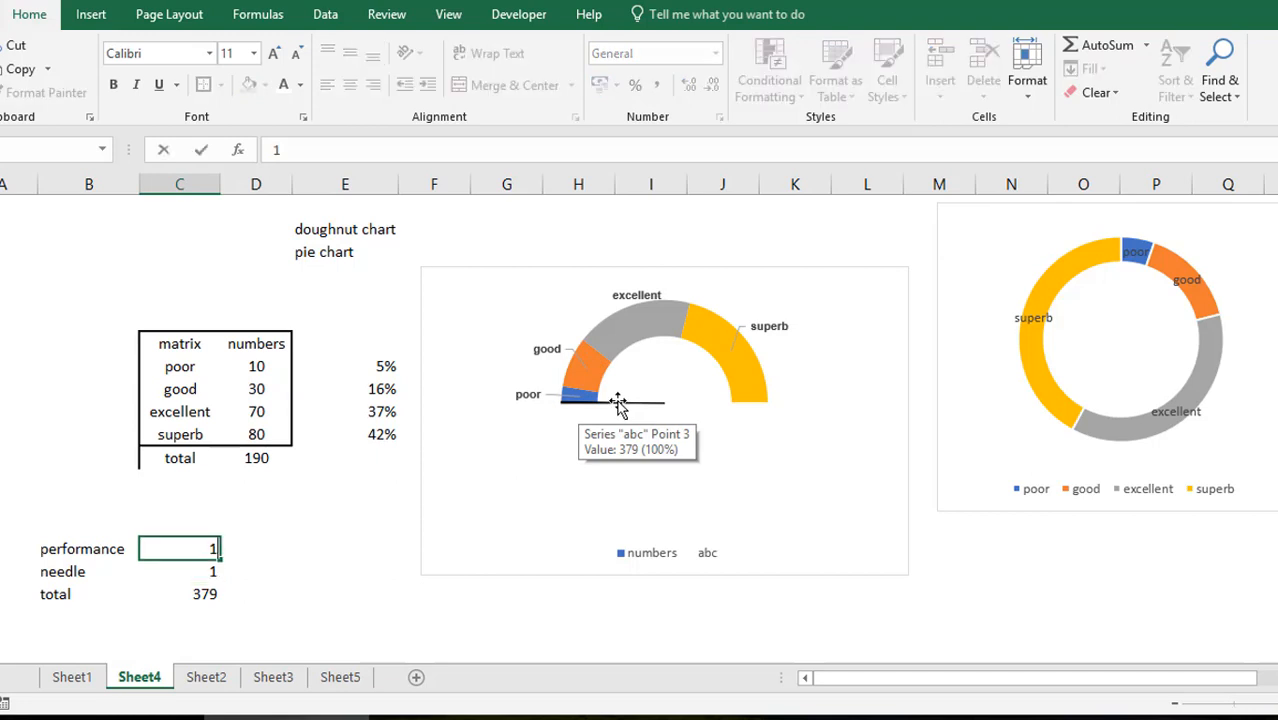
{"action": "key", "text": "Return"}
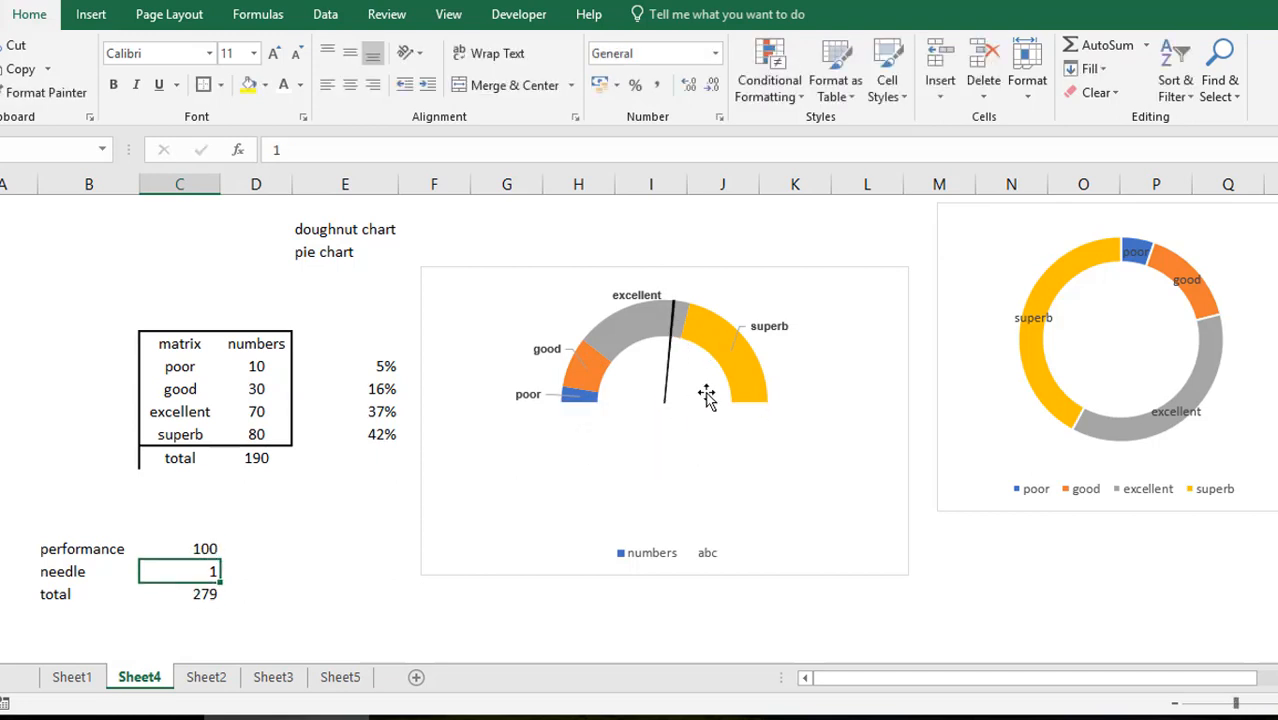
{"action": "mouse_move", "coordinate": [709, 400]}
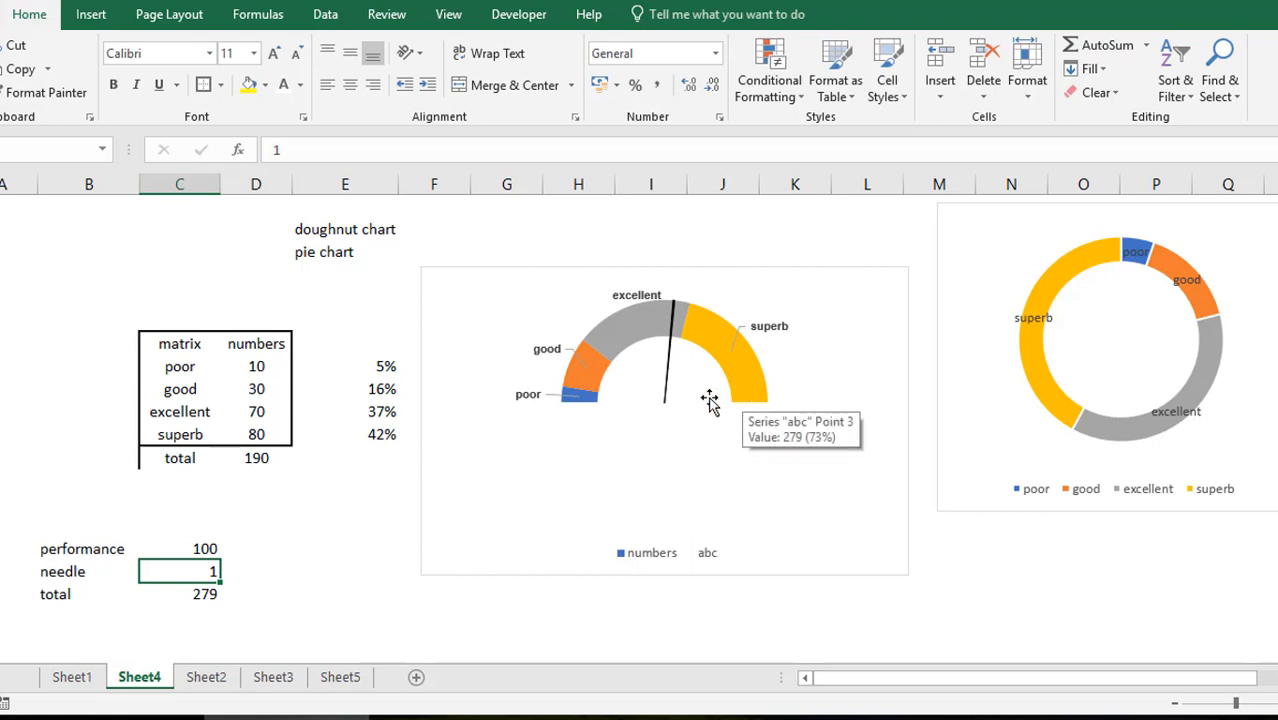
Step: Check the sum of the poor to superb numbers in D8:D11
{"action": "left_click", "coordinate": [270, 380]}
{"action": "key", "text": "Up"}
{"action": "key", "text": "shift+Down"}
{"action": "key", "text": "shift+Down"}
{"action": "key", "text": "shift+Down"}
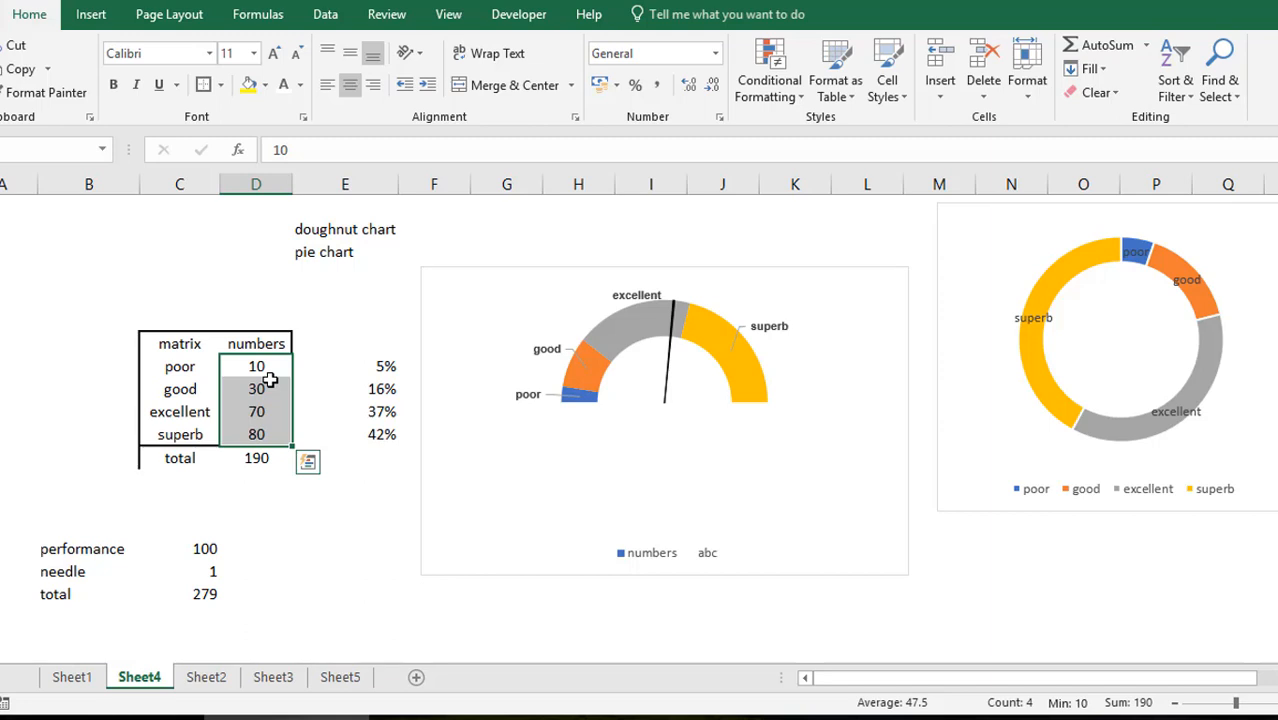
Step: Set the performance value in C16 to 190 and inspect where the needle points on the chart
{"action": "left_click", "coordinate": [189, 548]}
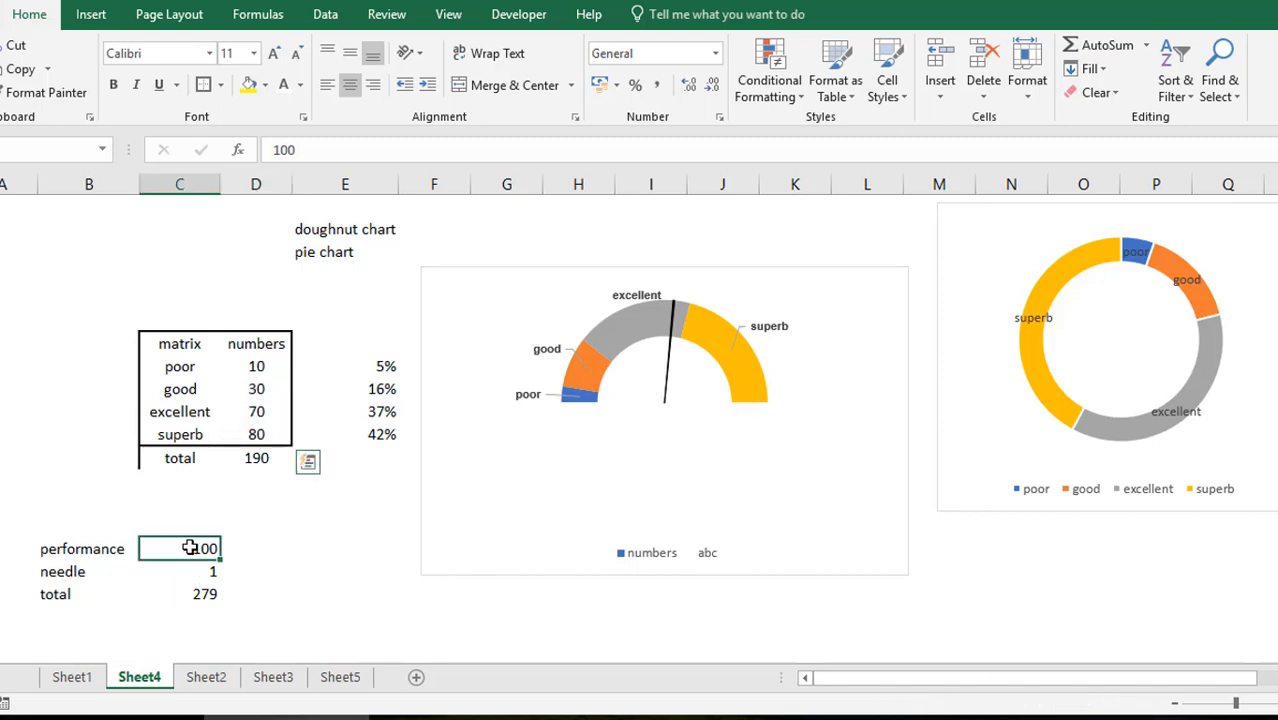
{"action": "type", "text": "190"}
{"action": "key", "text": "Return"}
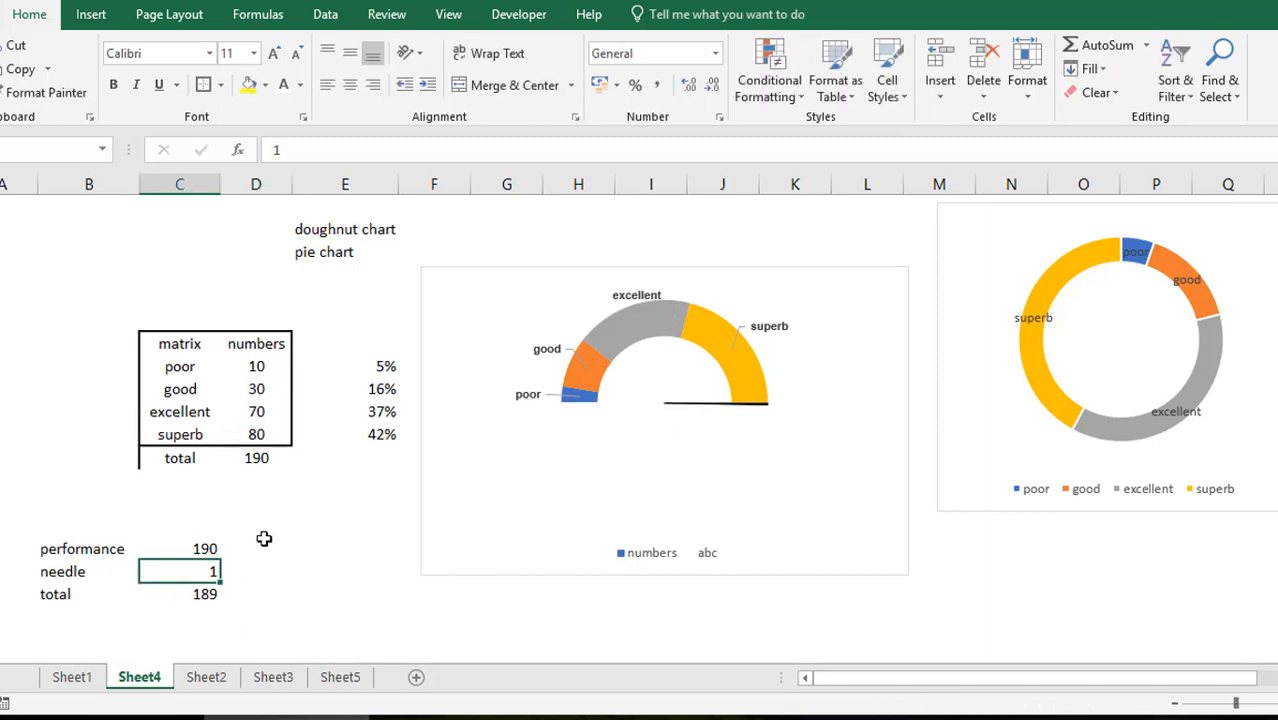
{"action": "left_click", "coordinate": [197, 549]}
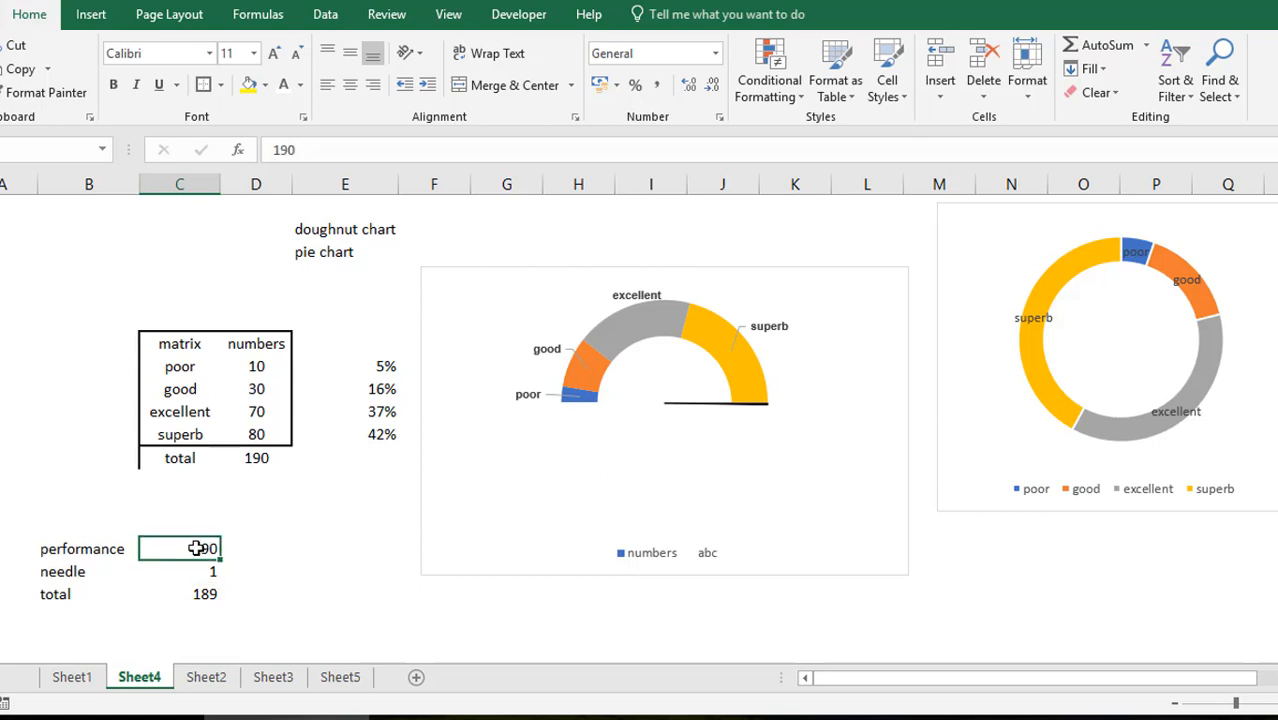
{"action": "mouse_move", "coordinate": [705, 420]}
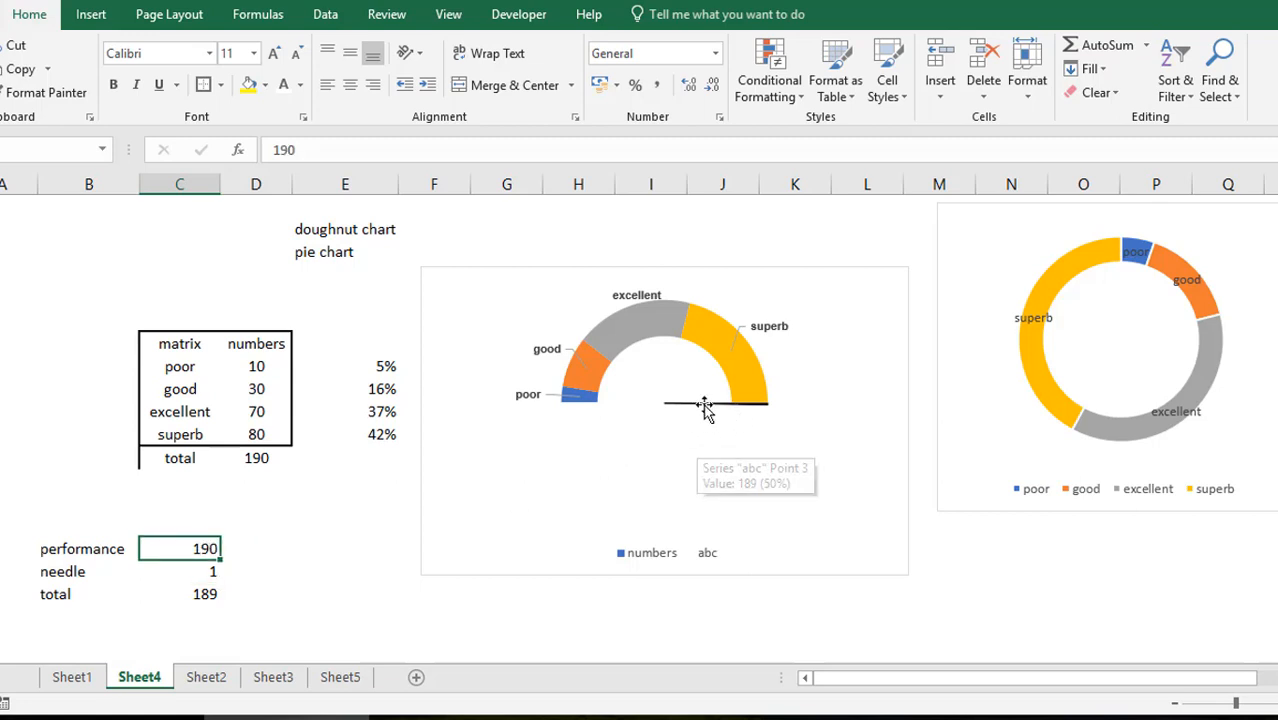
{"action": "mouse_move", "coordinate": [737, 408]}
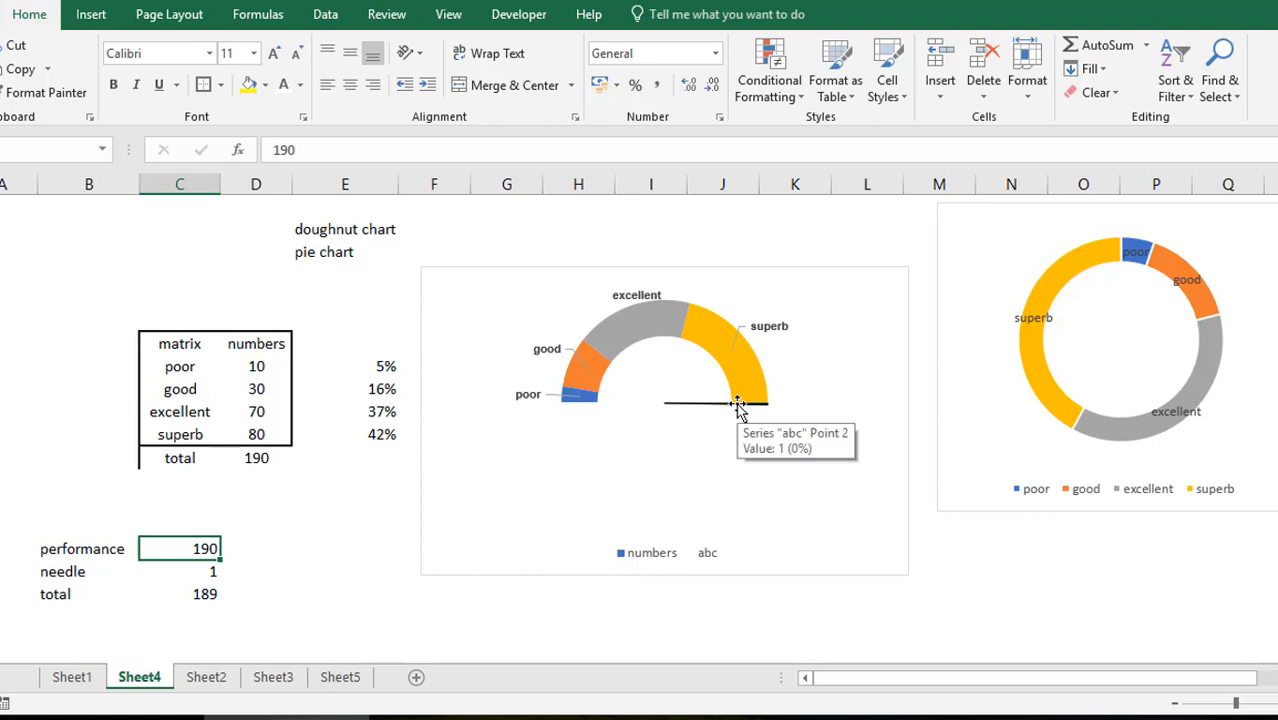
Step: Set the good number in D9 and the excellent number in D10 to 20 each
{"action": "left_click", "coordinate": [247, 367]}
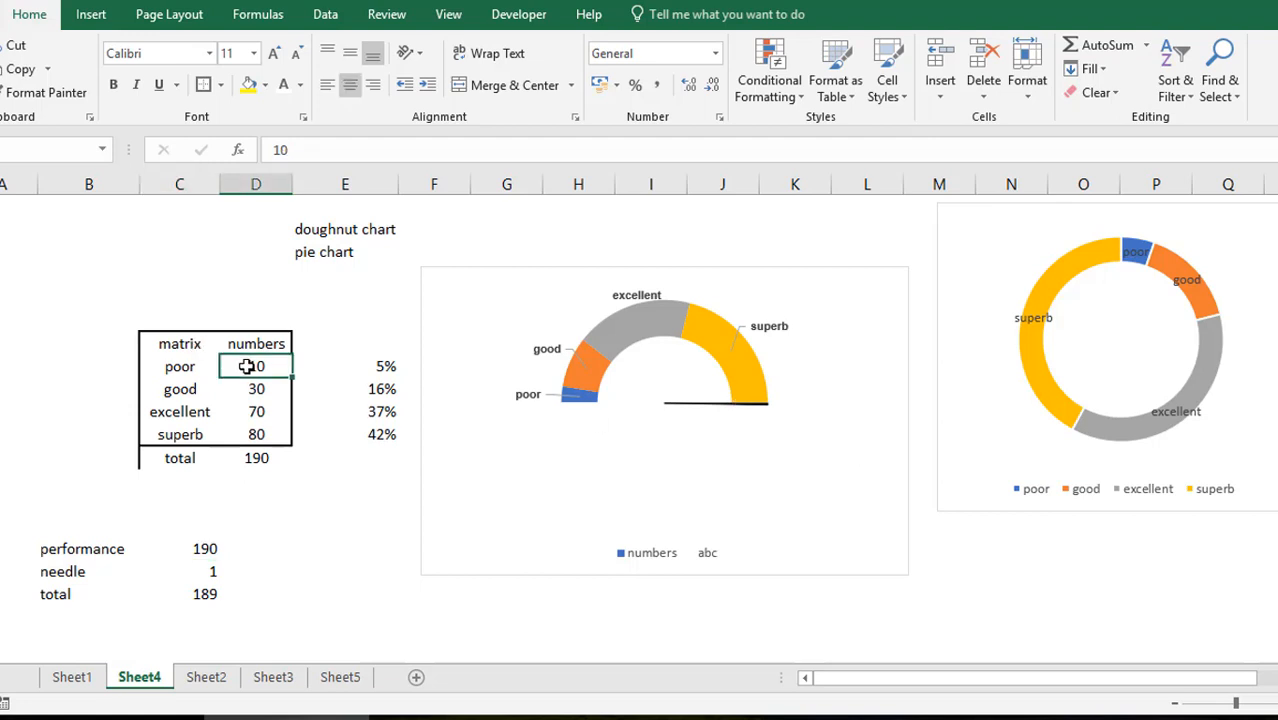
{"action": "key", "text": "Down"}
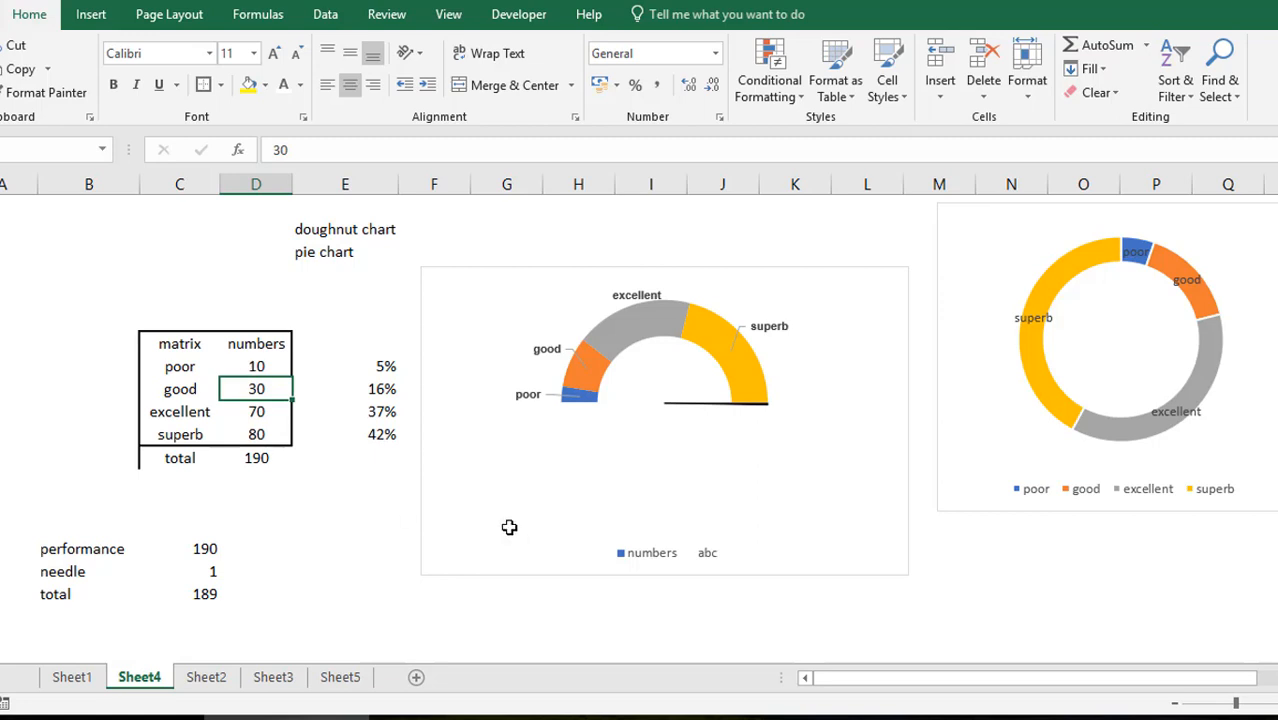
{"action": "key", "text": "Down"}
{"action": "key", "text": "Down"}
{"action": "key", "text": "Up"}
{"action": "key", "text": "Up"}
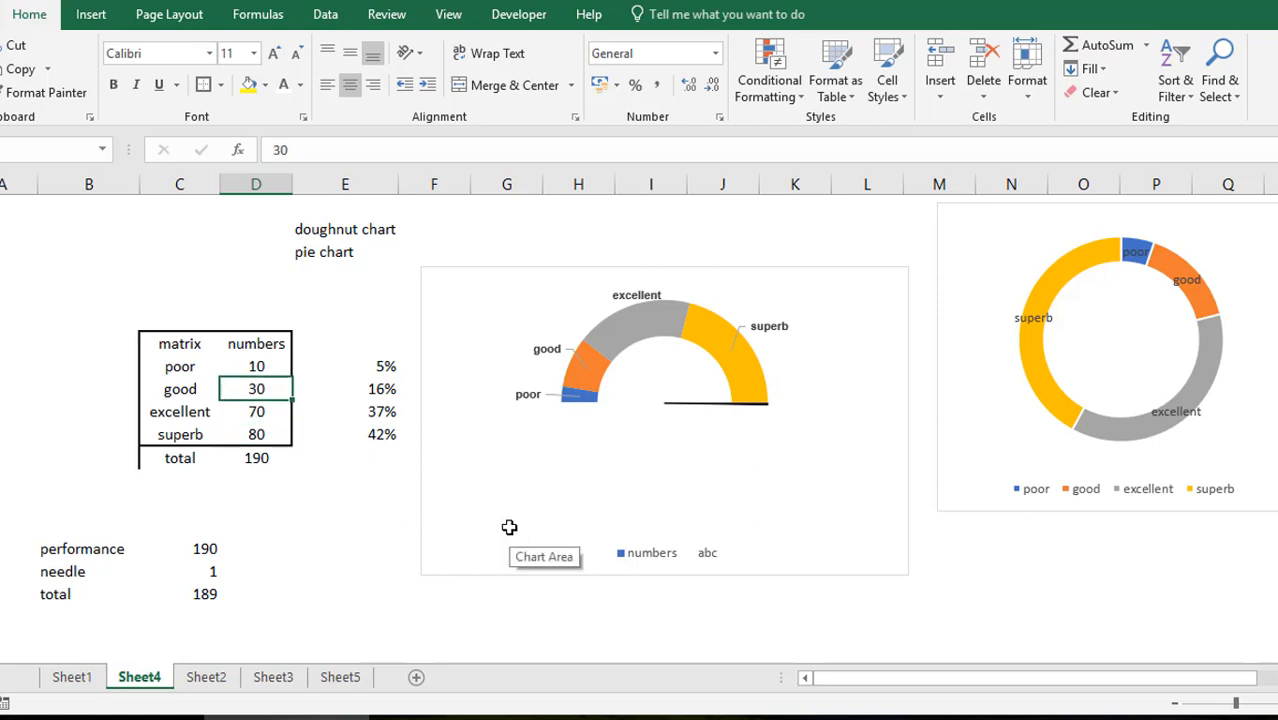
{"action": "key", "text": "Up"}
{"action": "key", "text": "Down"}
{"action": "type", "text": "20"}
{"action": "key", "text": "Return"}
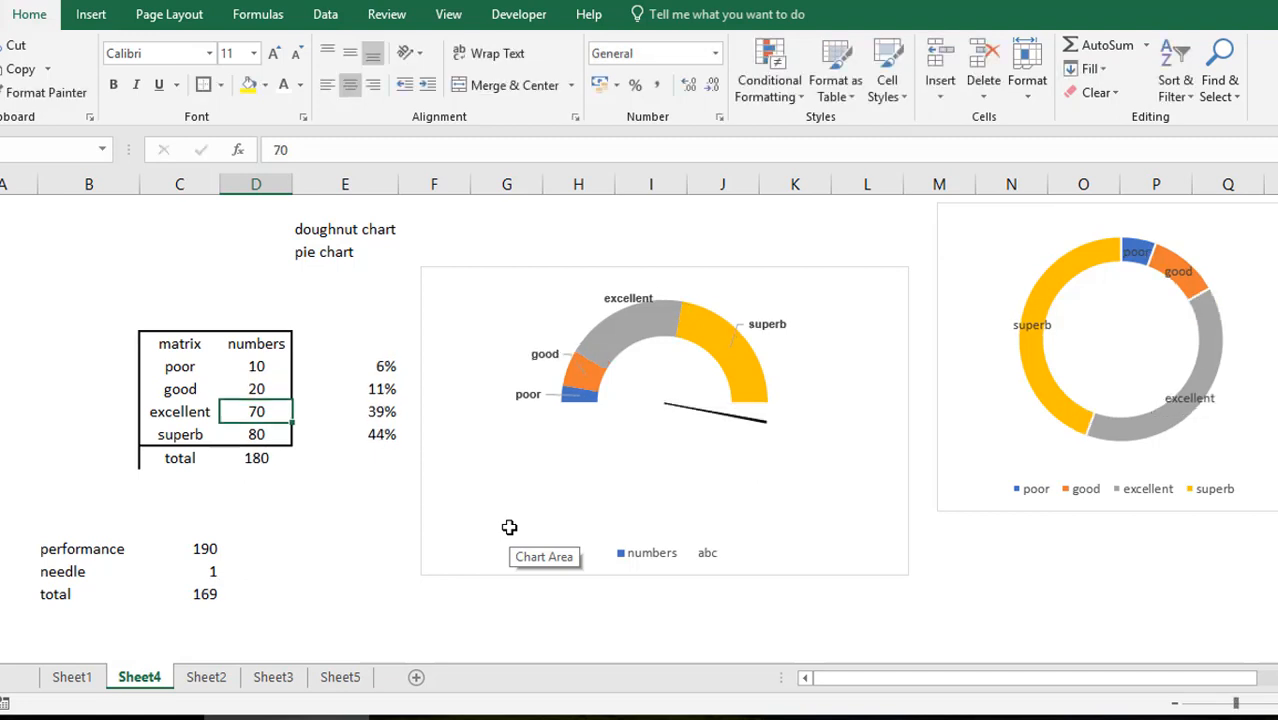
{"action": "type", "text": "20"}
{"action": "key", "text": "Return"}
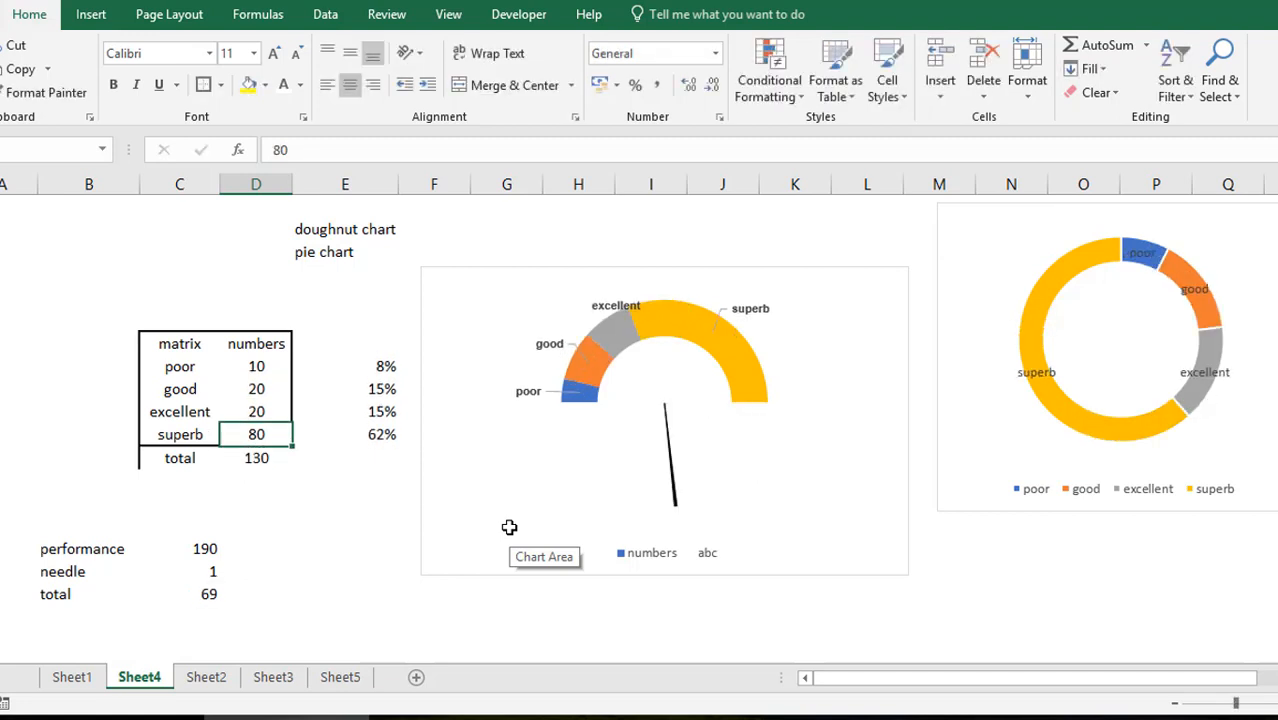
Step: Set the superb number in D11 to 50
{"action": "key", "text": "Up"}
{"action": "key", "text": "Up"}
{"action": "key", "text": "Up"}
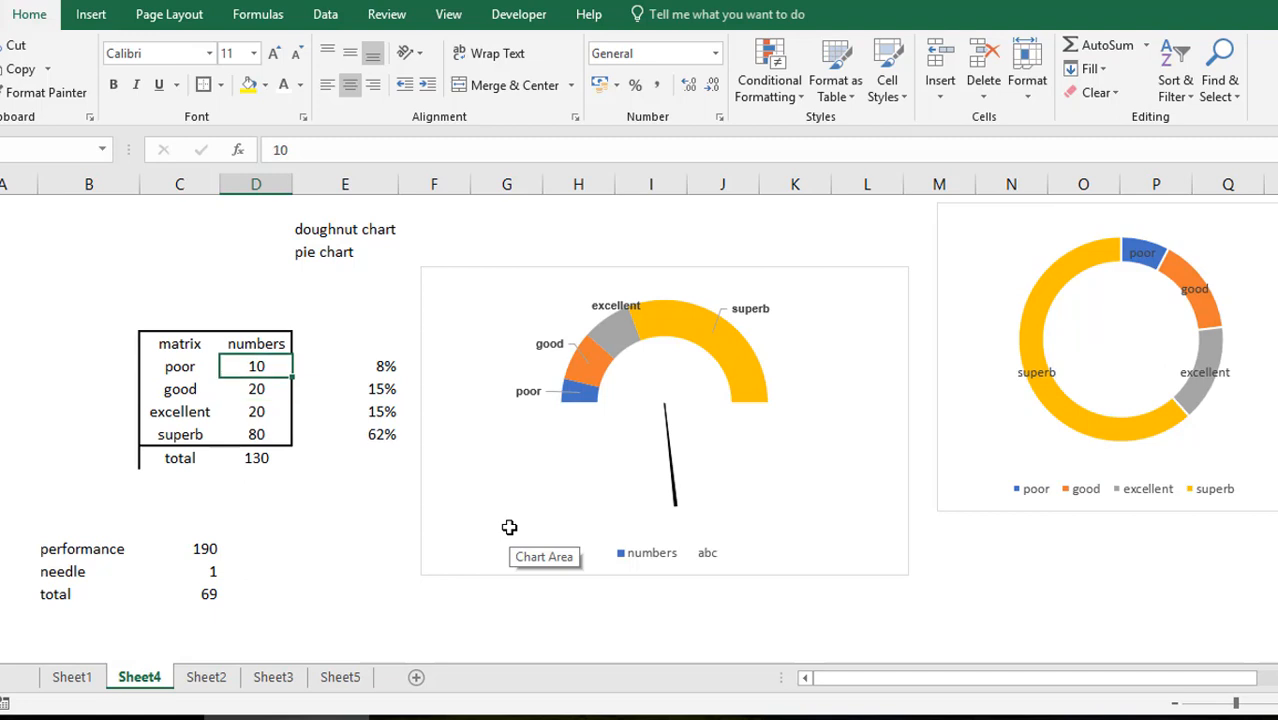
{"action": "key", "text": "Down"}
{"action": "key", "text": "Down"}
{"action": "key", "text": "Down"}
{"action": "type", "text": "50"}
{"action": "key", "text": "Return"}
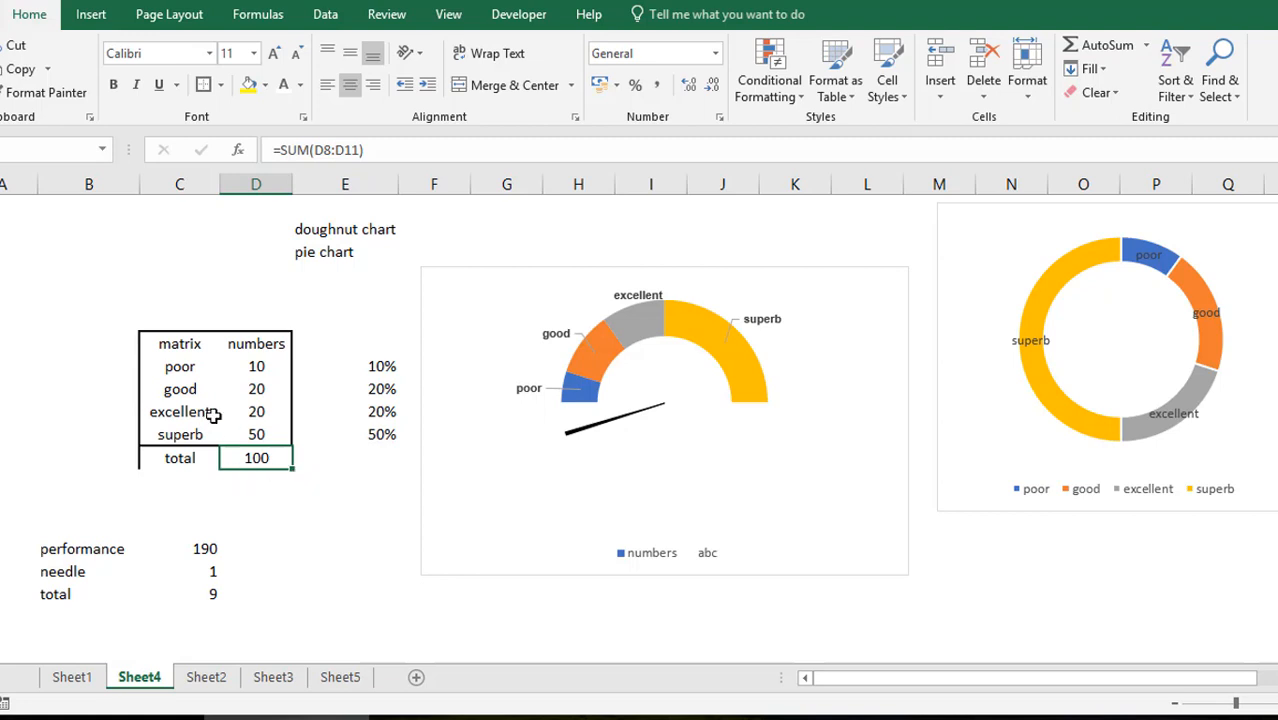
Step: Check the sum of the revised numbers in D8:D11
{"action": "left_click", "coordinate": [260, 366]}
{"action": "key", "text": "shift+Down"}
{"action": "key", "text": "shift+Down"}
{"action": "key", "text": "shift+Down"}
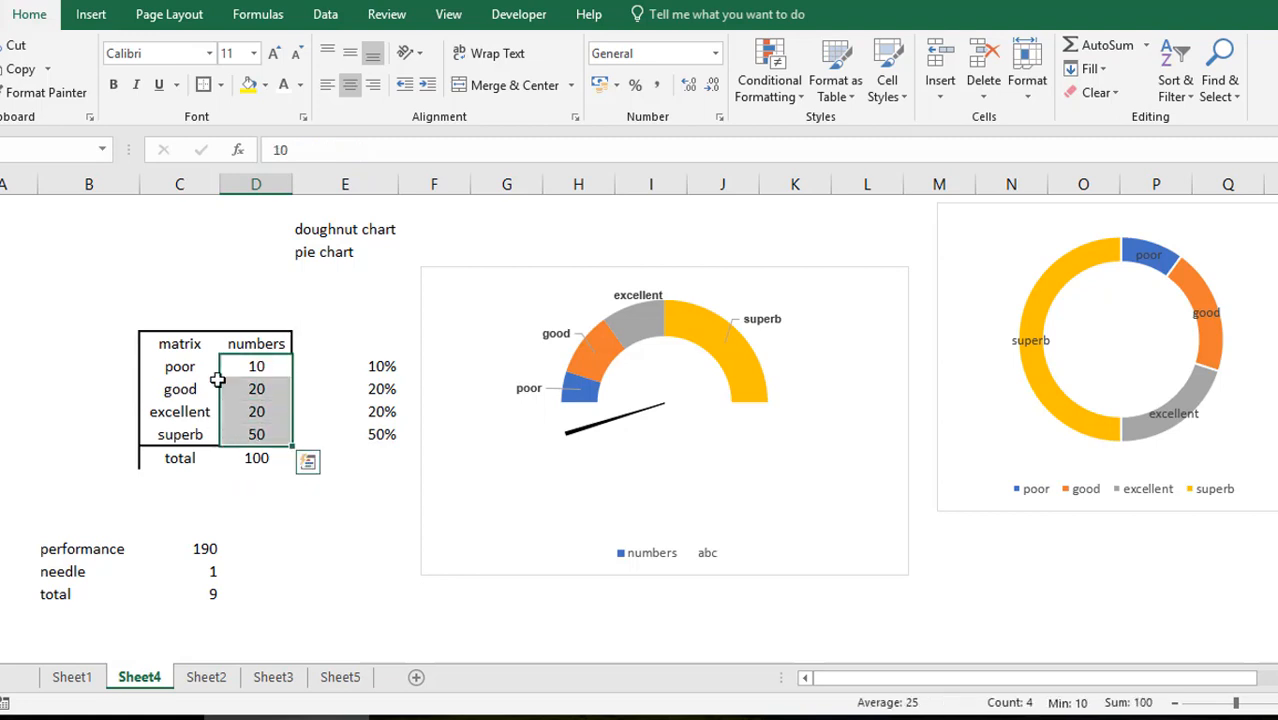
Step: Set the excellent number in D10 to 25 and the superb number in D11 to 45
{"action": "left_click", "coordinate": [268, 366]}
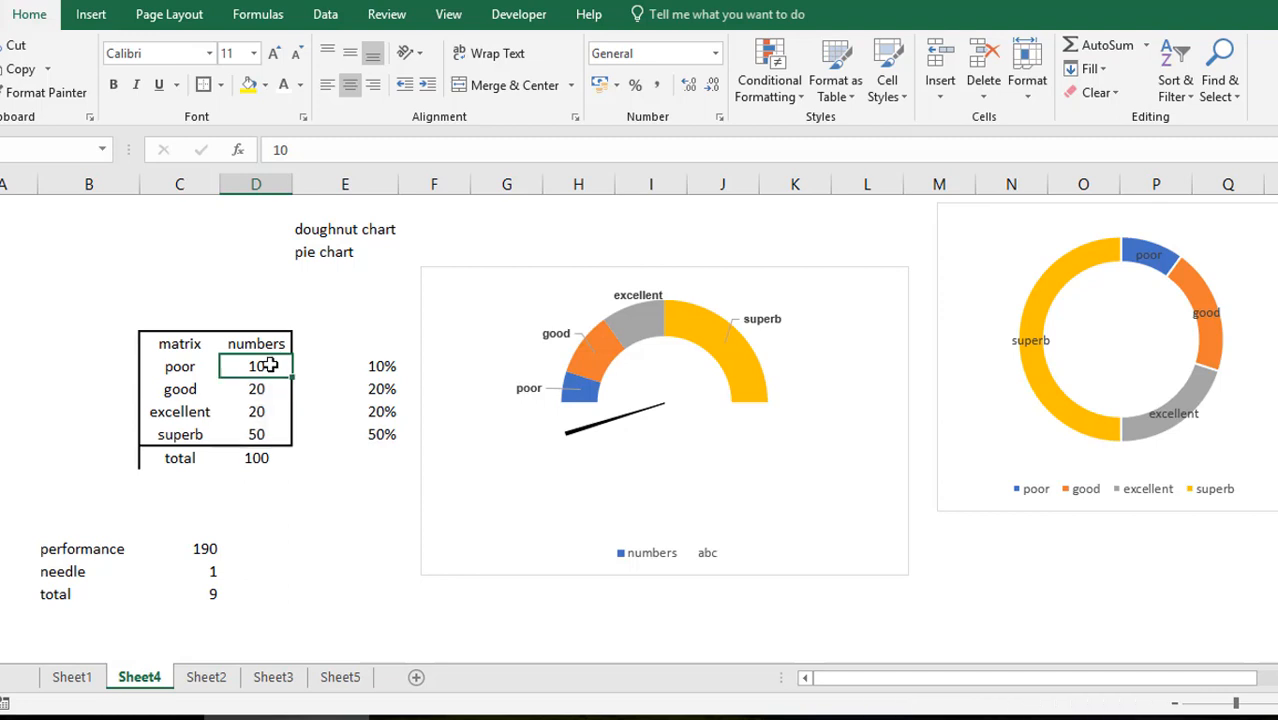
{"action": "key", "text": "Down"}
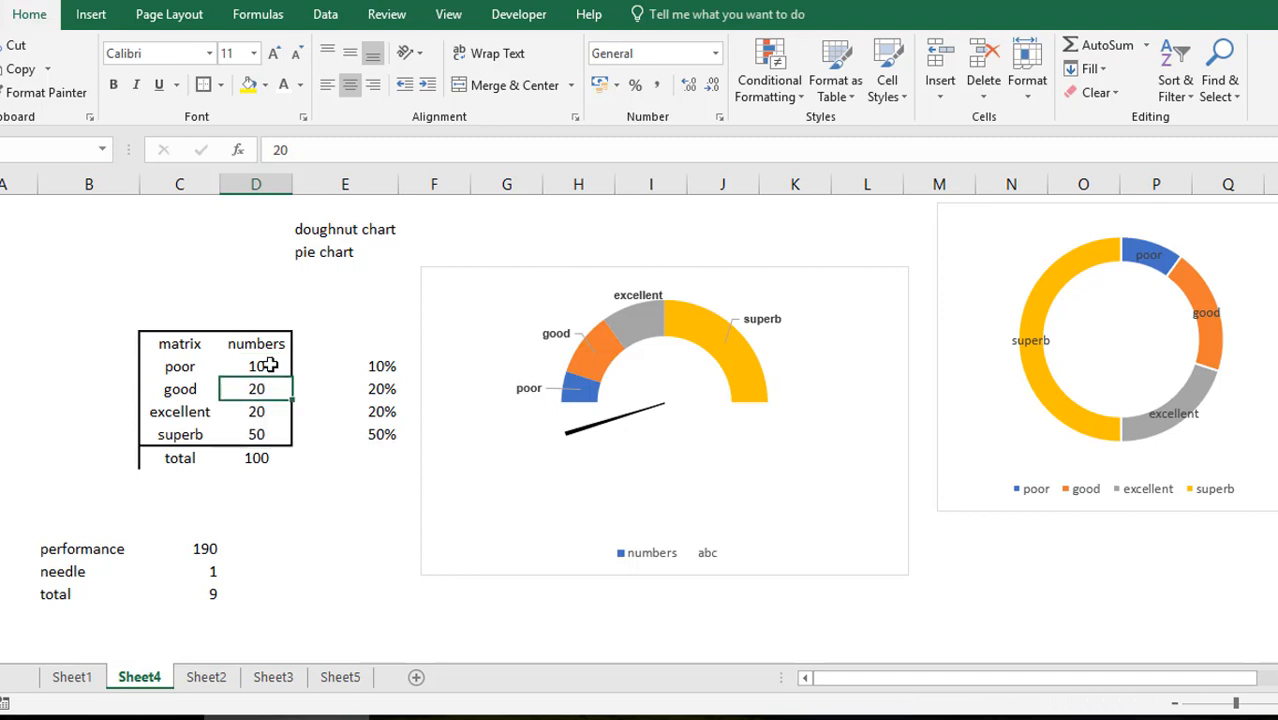
{"action": "key", "text": "Down"}
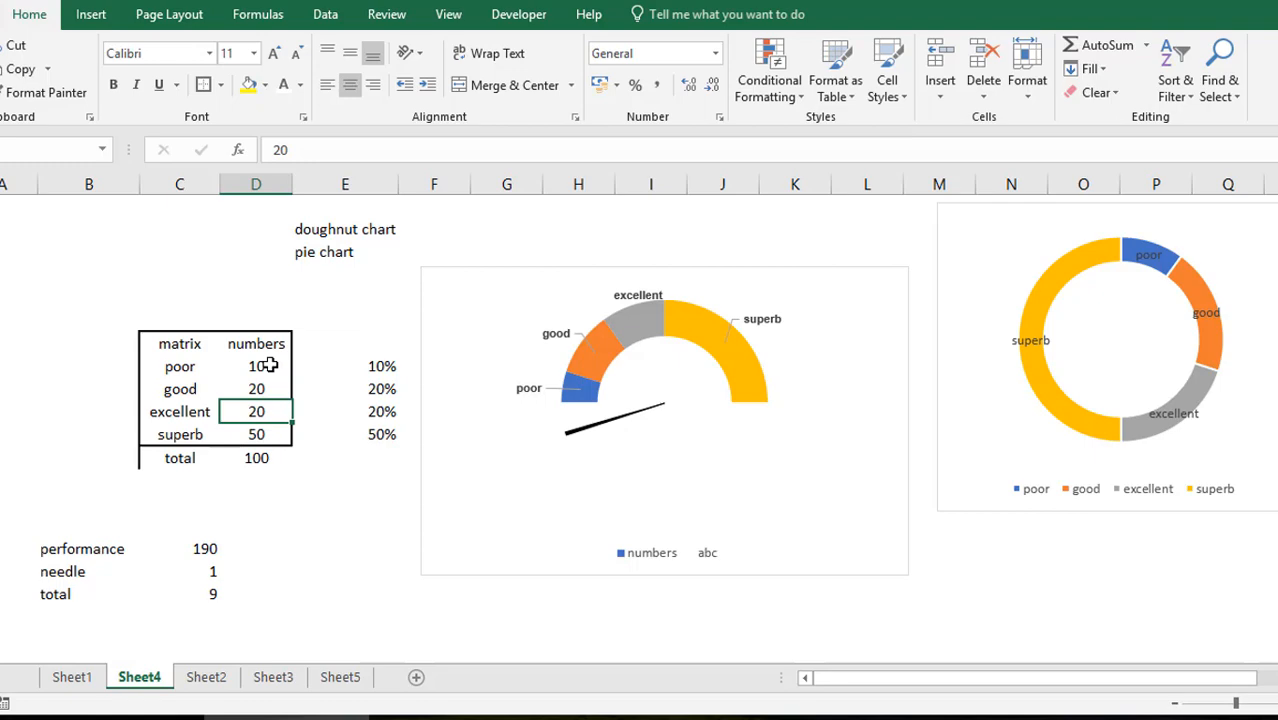
{"action": "type", "text": "25"}
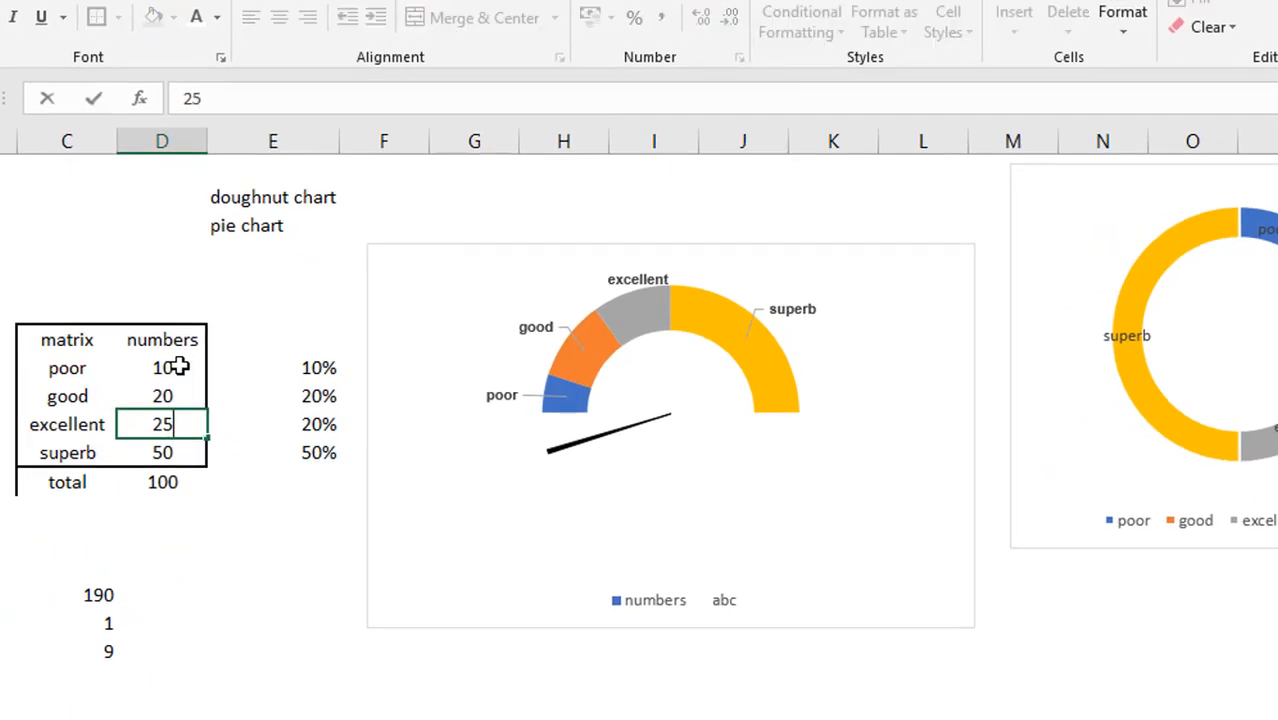
{"action": "key", "text": "Return"}
{"action": "type", "text": "45"}
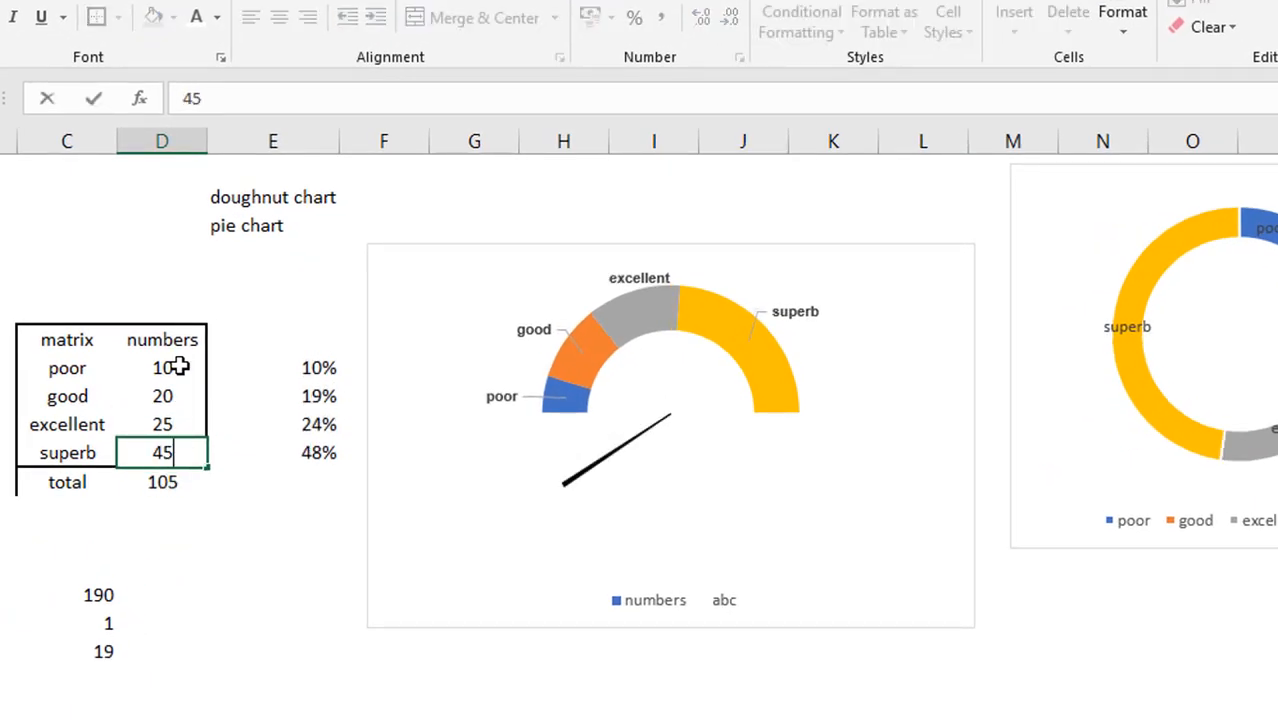
{"action": "key", "text": "Return"}
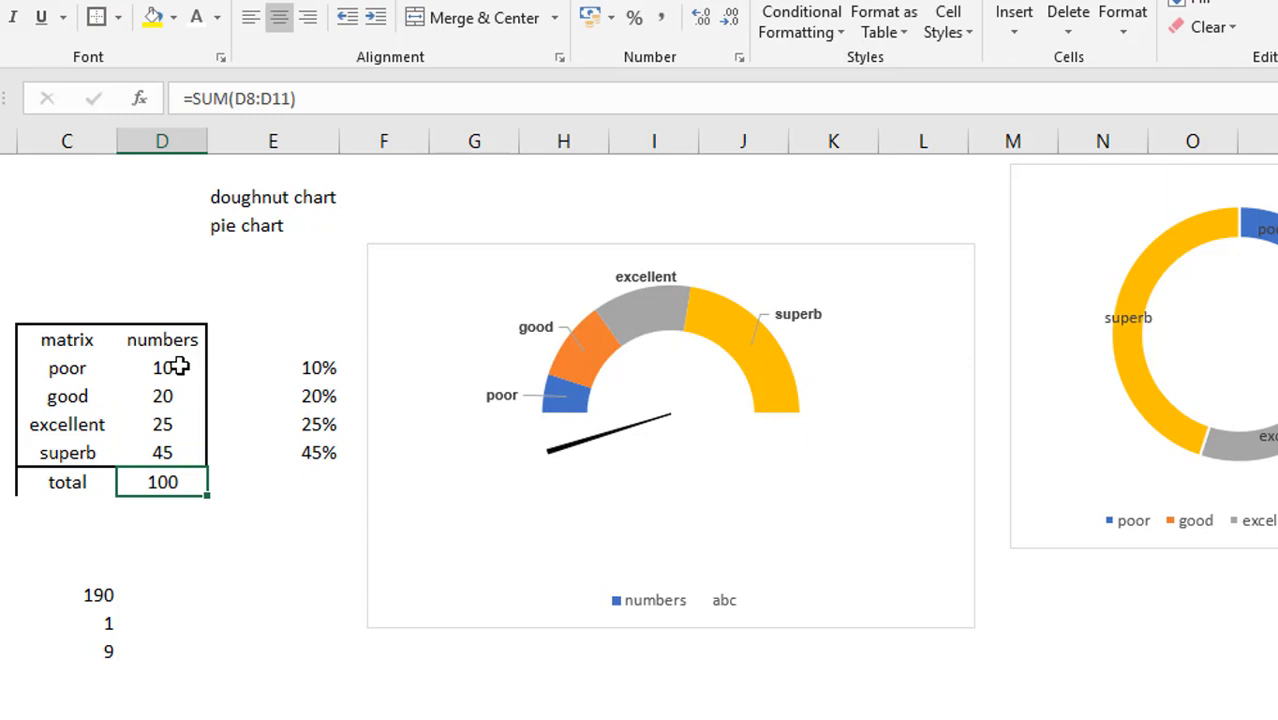
Step: Set the performance value in C16 to 100 to test the needle against the revised zones
{"action": "key", "text": "Up"}
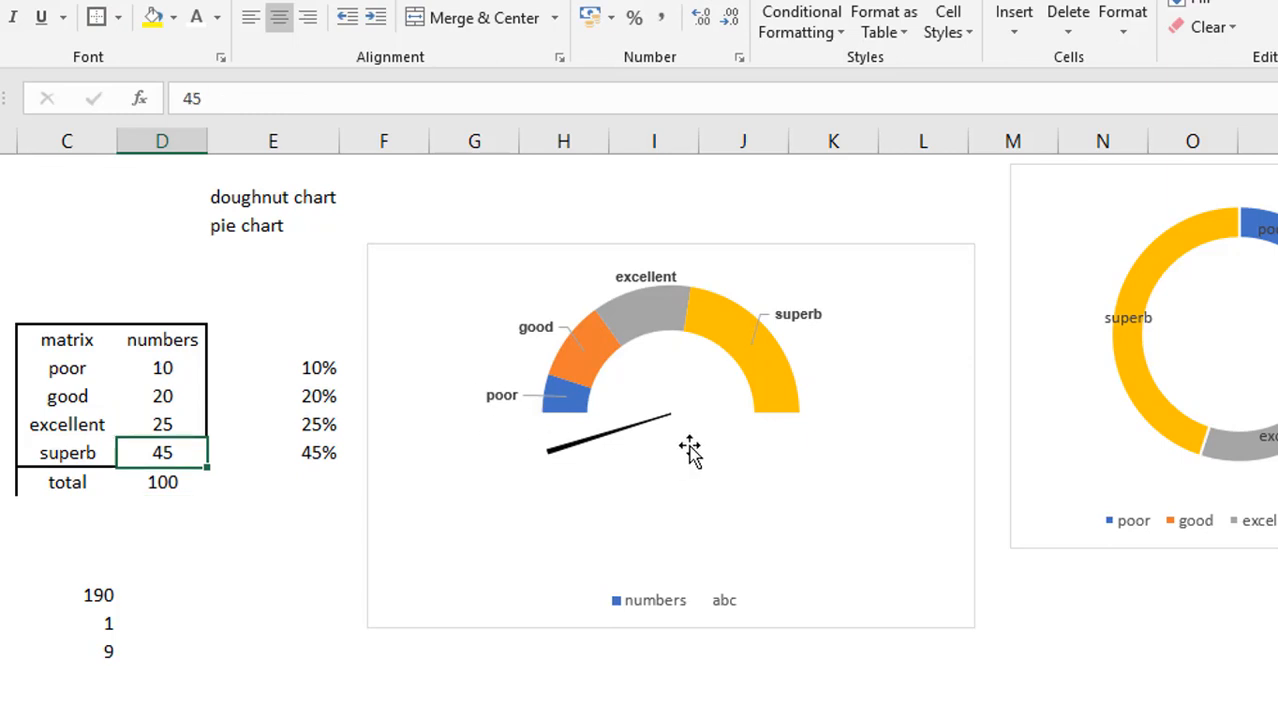
{"action": "left_click", "coordinate": [98, 596]}
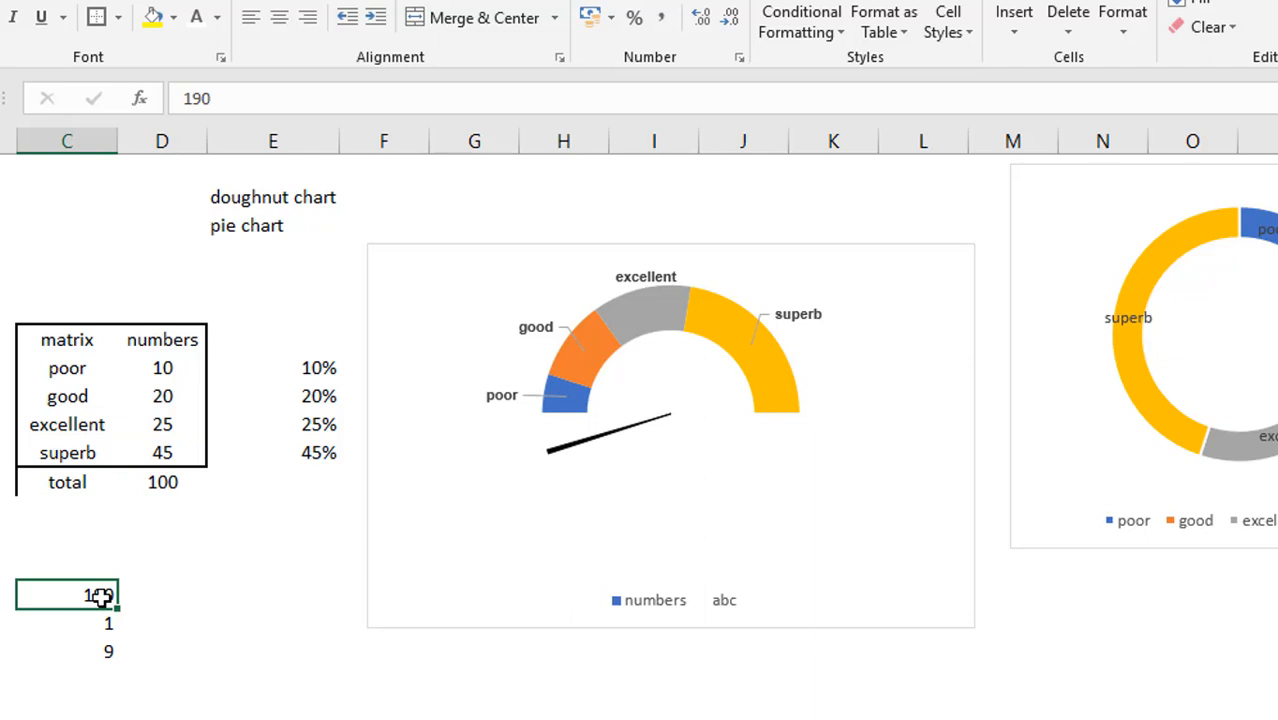
{"action": "type", "text": "100"}
{"action": "key", "text": "Return"}
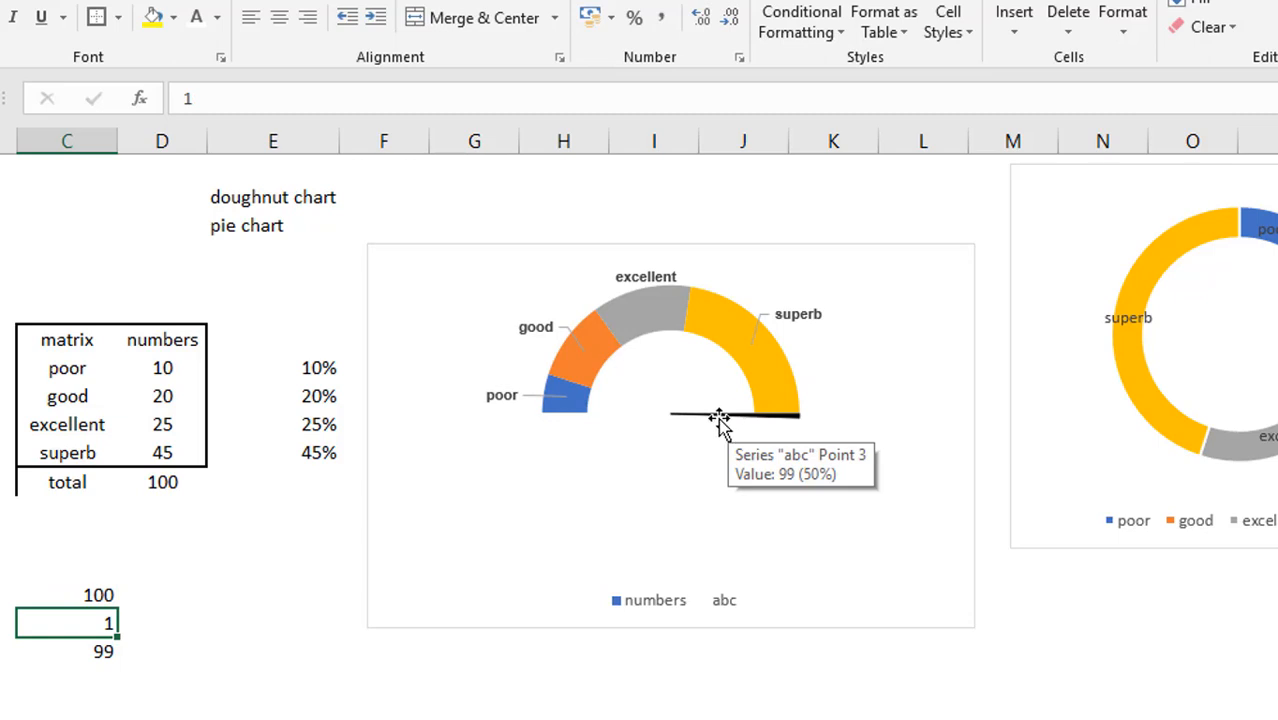
Step: Set the performance value in C16 to 0 to return the needle to its starting position
{"action": "key", "text": "Up"}
{"action": "type", "text": "0"}
{"action": "key", "text": "Return"}
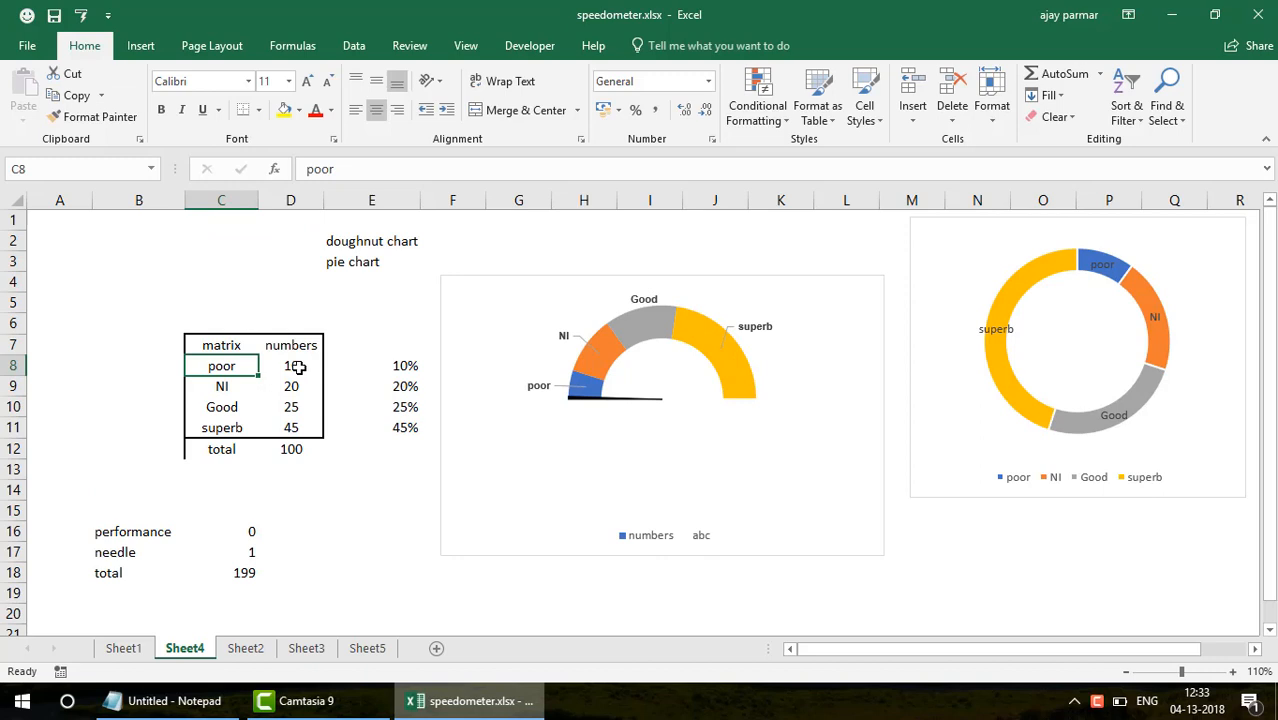
Step: Examine how the numbers in D8:D11 are planned across the poor, NI, Good and superb zones
{"action": "left_click", "coordinate": [298, 367]}
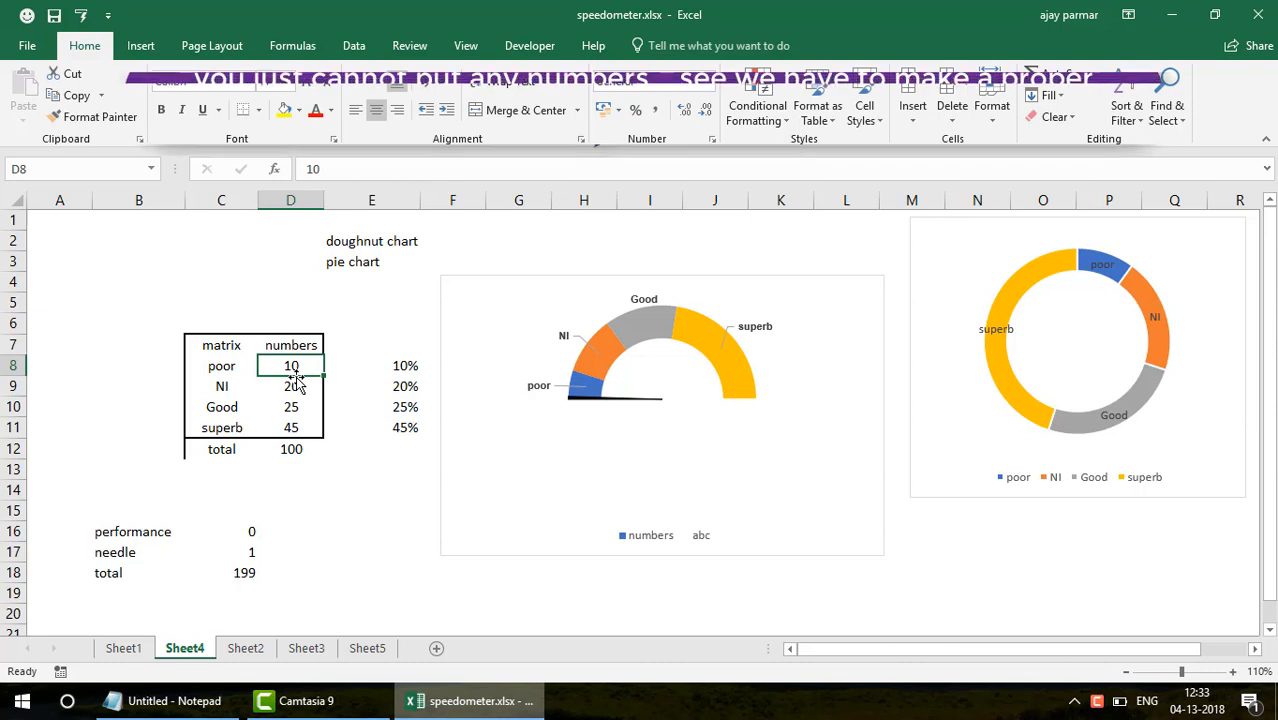
{"action": "key", "text": "shift+Down"}
{"action": "key", "text": "shift+Down"}
{"action": "key", "text": "shift+Down"}
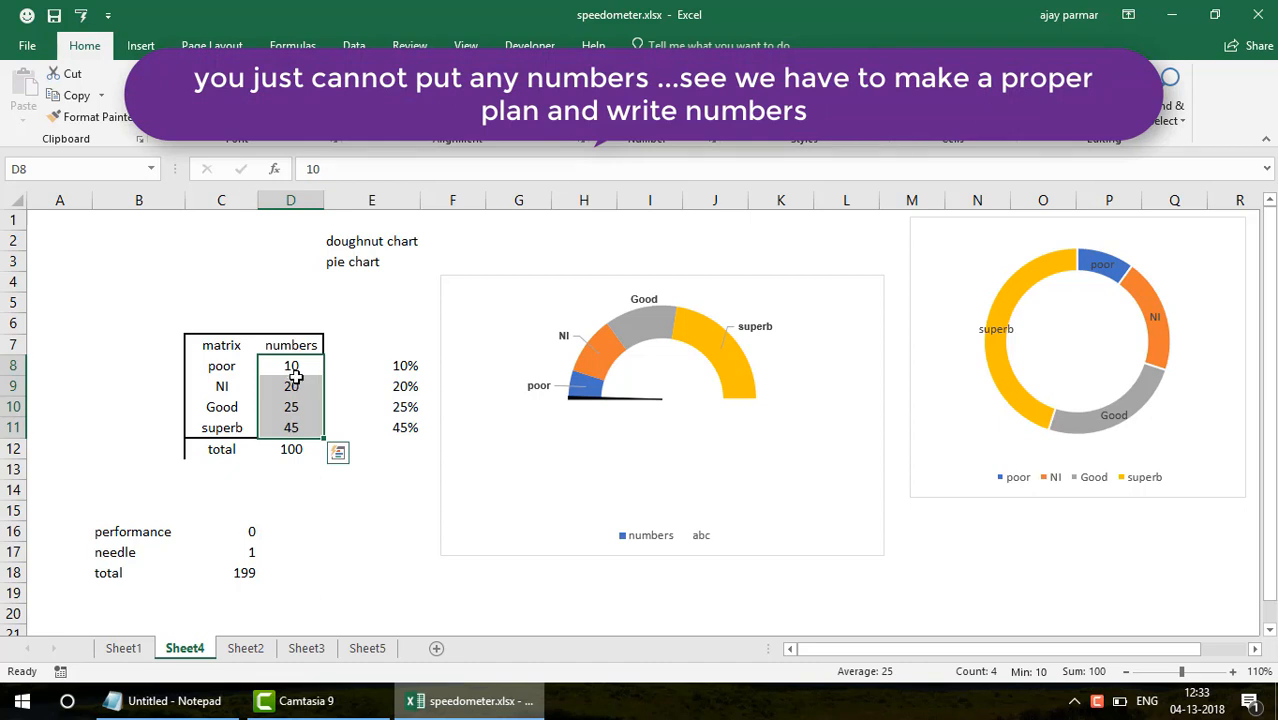
{"action": "left_click", "coordinate": [298, 386]}
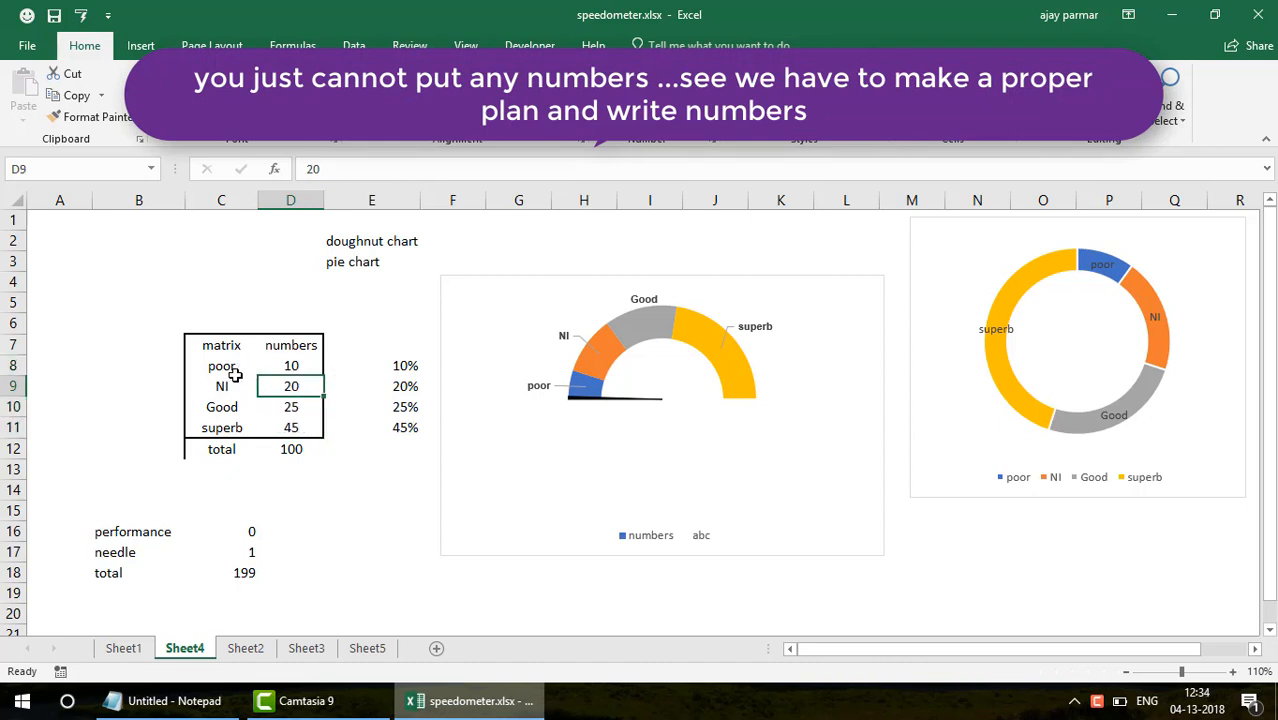
{"action": "left_click", "coordinate": [287, 366]}
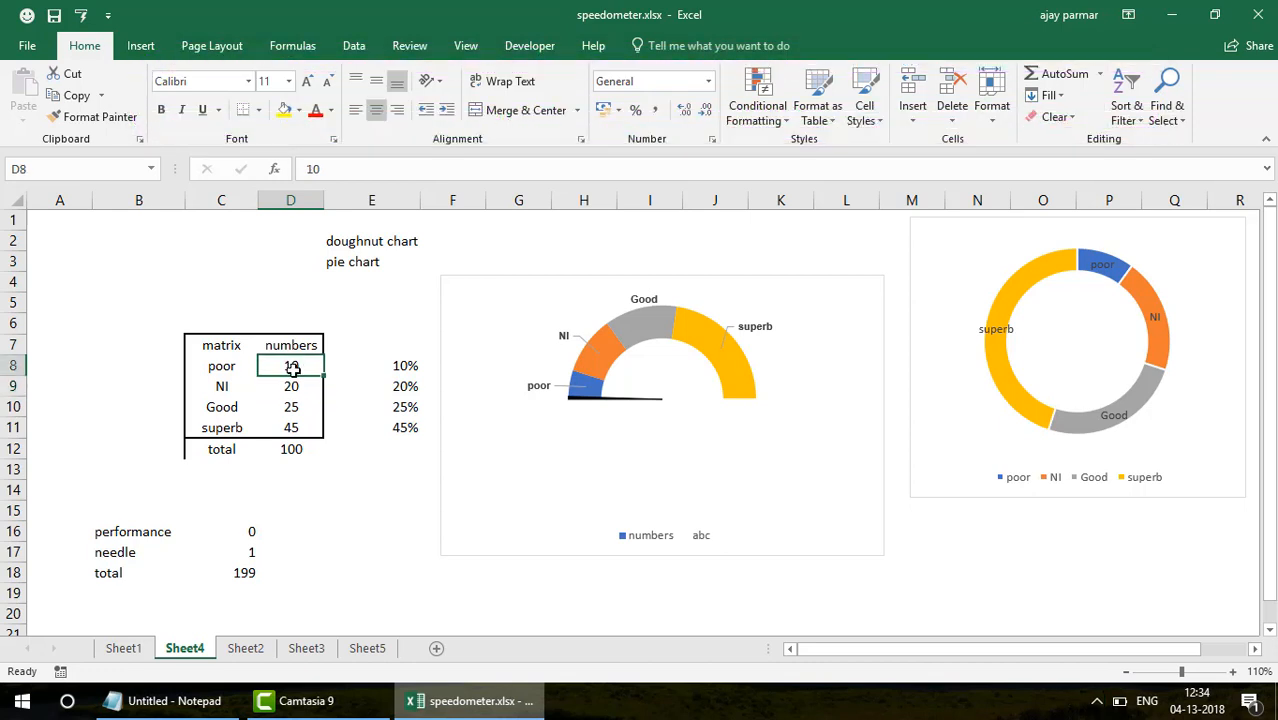
{"action": "left_click", "coordinate": [230, 366]}
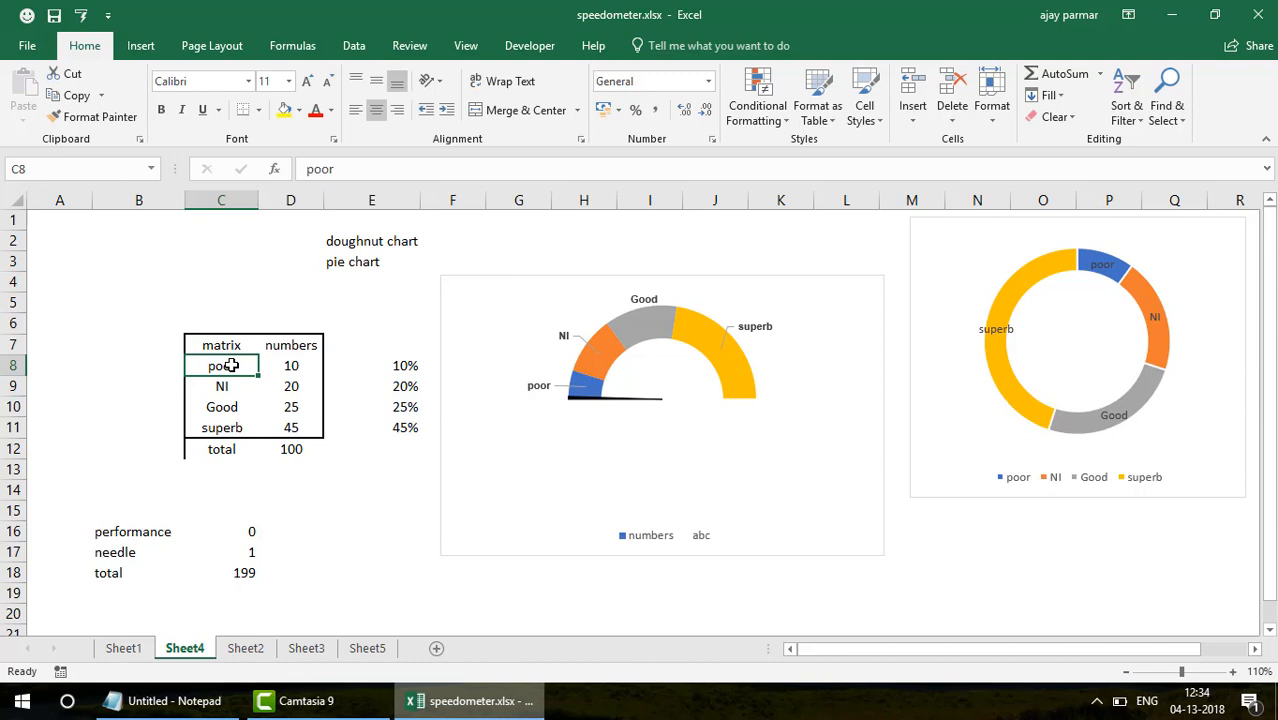
{"action": "left_click", "coordinate": [296, 386]}
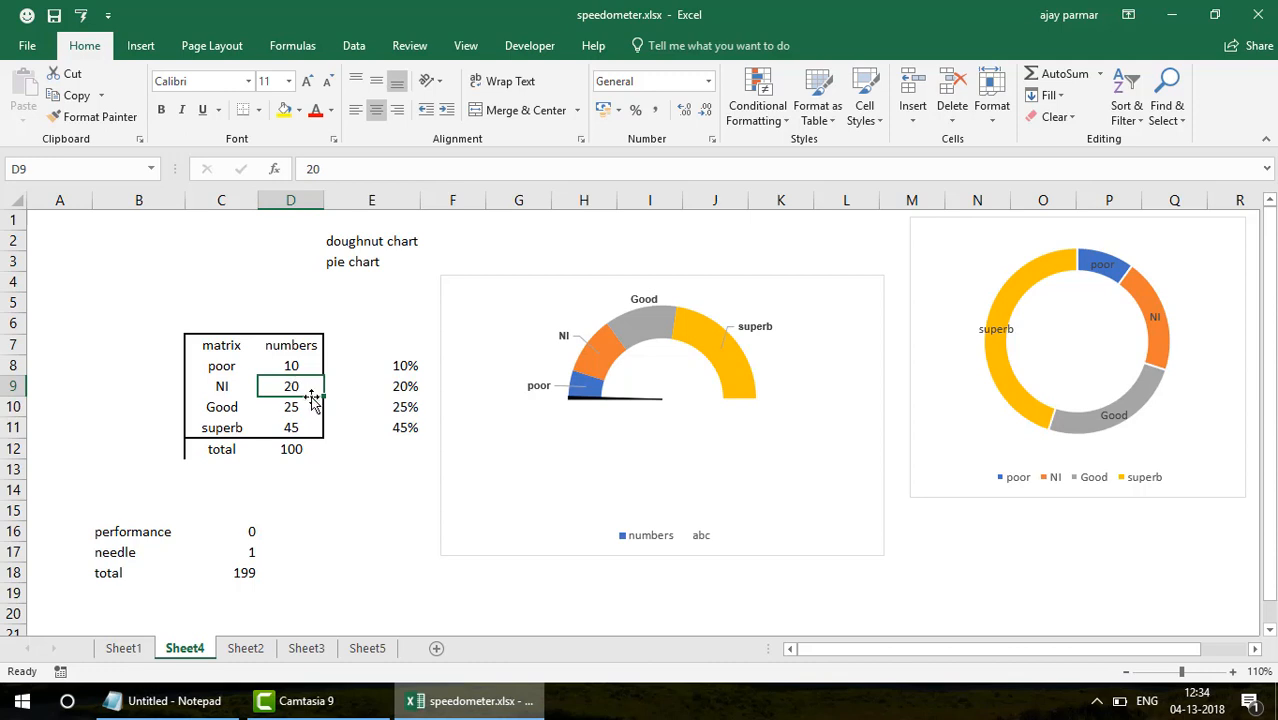
{"action": "left_click", "coordinate": [299, 402]}
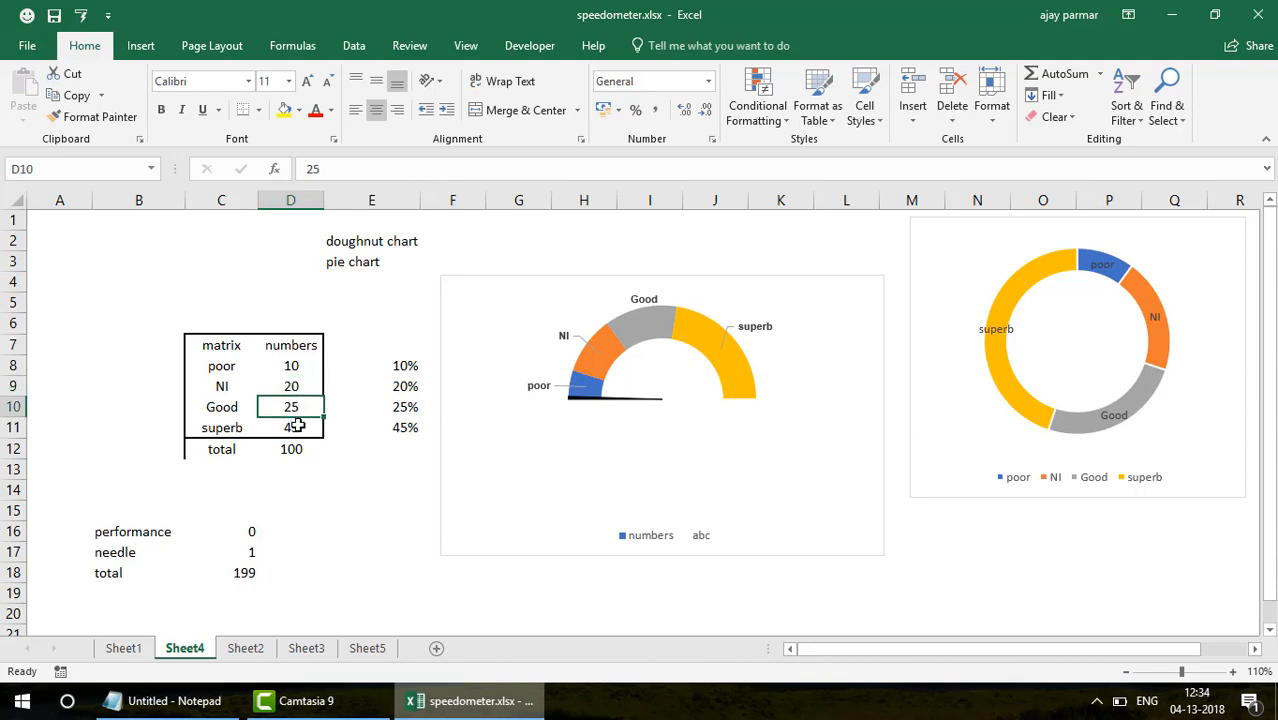
Step: Set the performance value in C16 to 11 to test the needle just past the poor zone
{"action": "left_click", "coordinate": [297, 426]}
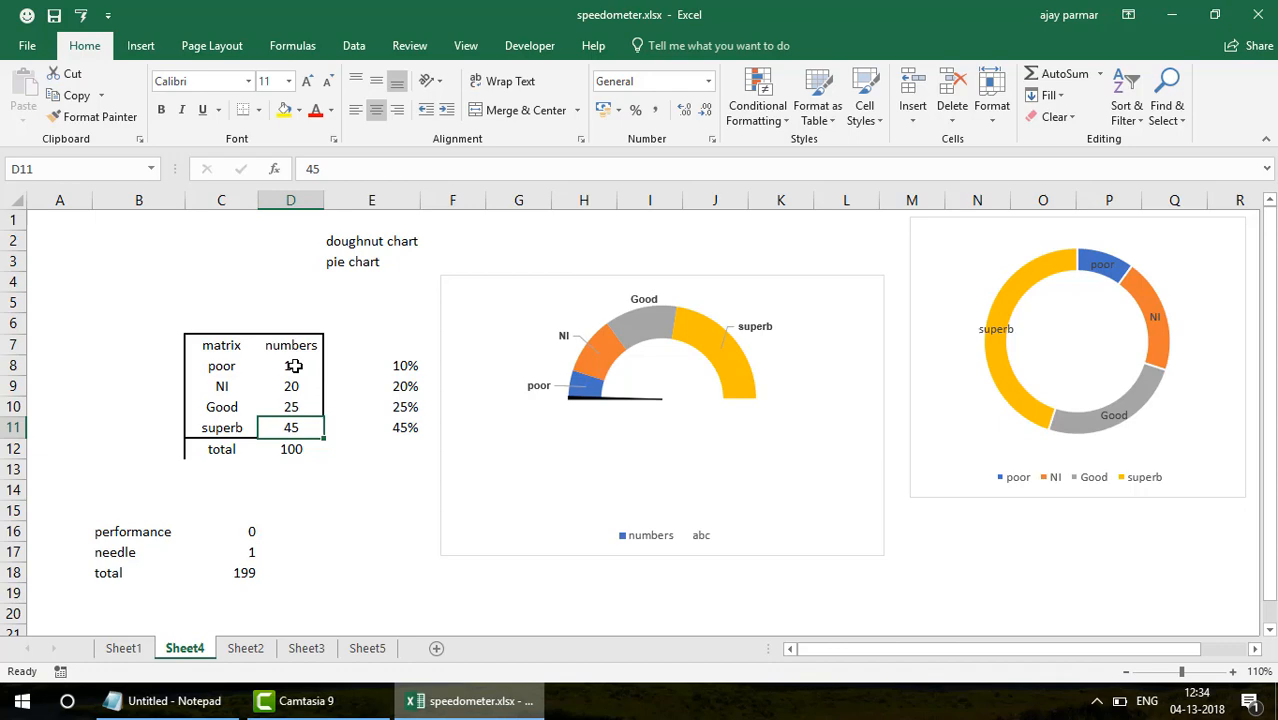
{"action": "left_click", "coordinate": [254, 534]}
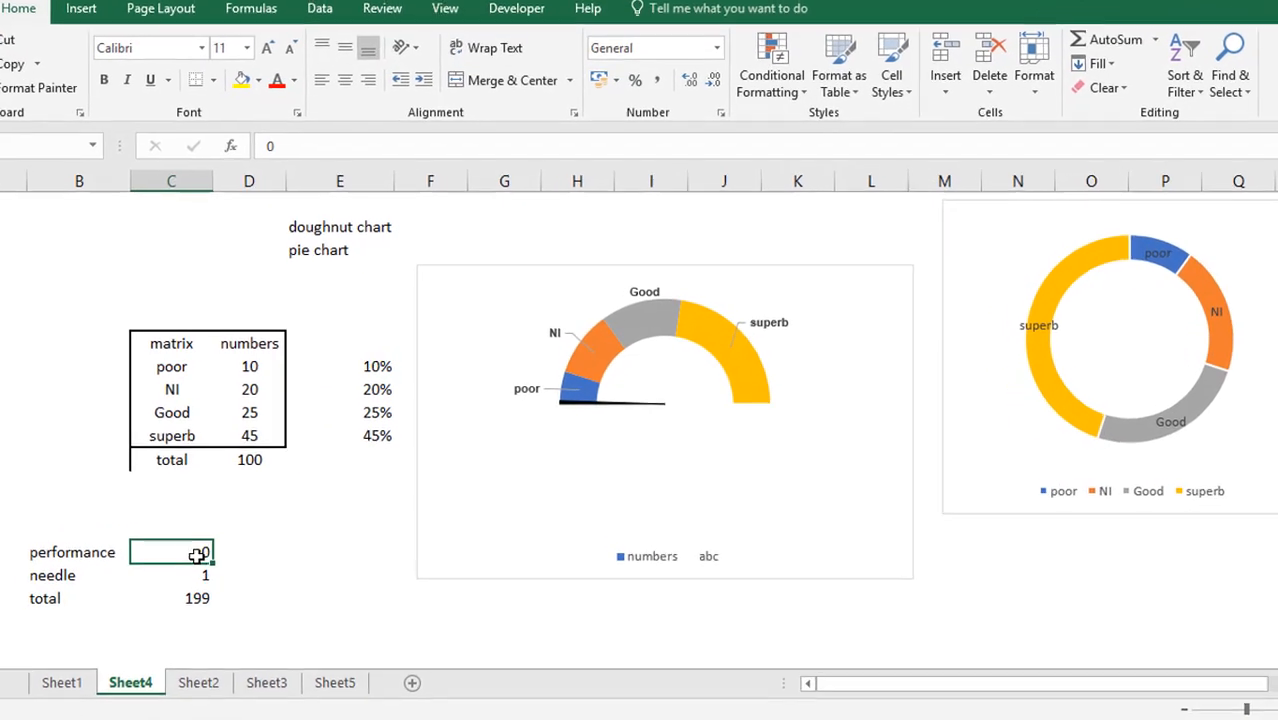
{"action": "mouse_move", "coordinate": [571, 408]}
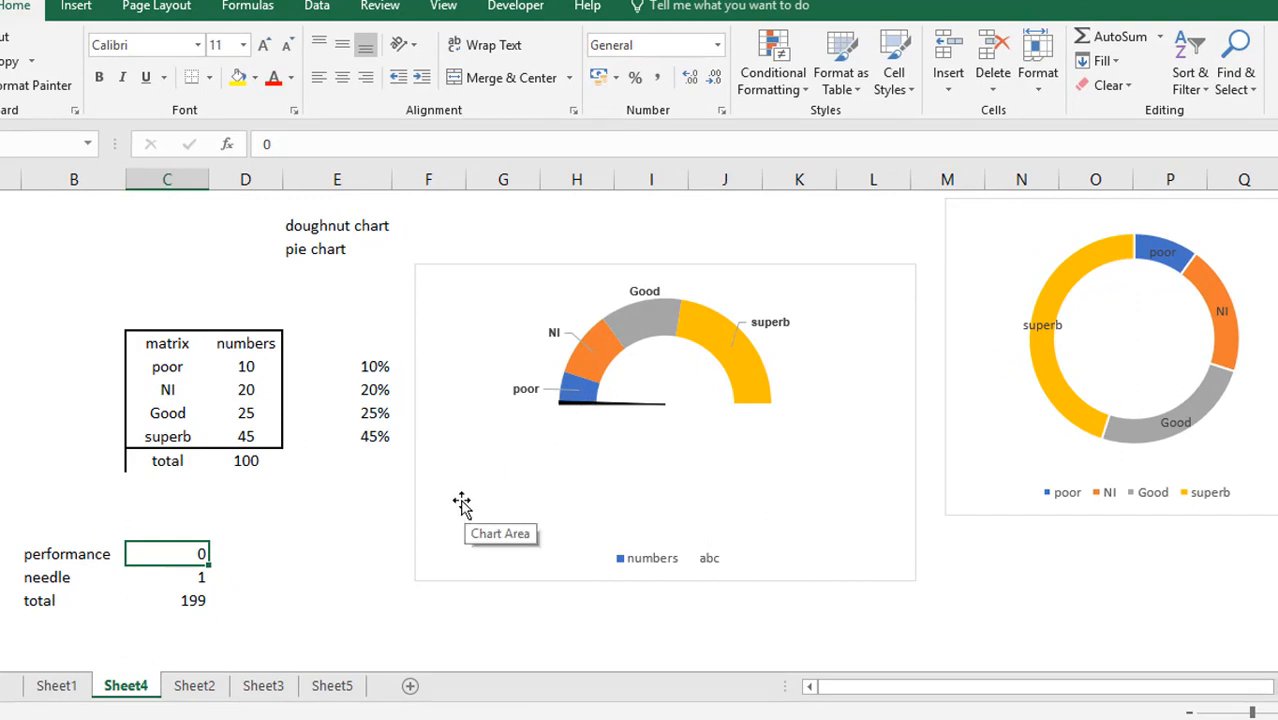
{"action": "type", "text": "11"}
{"action": "key", "text": "Return"}
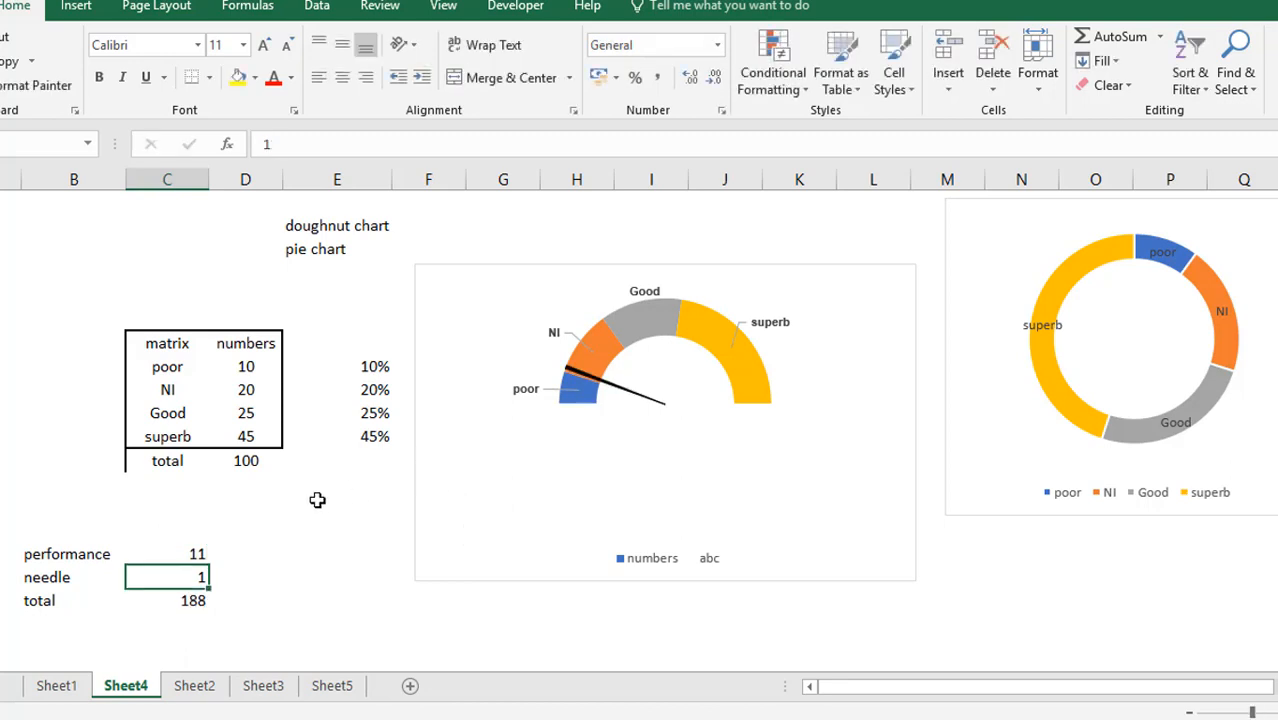
Step: Set the performance value in C16 to 26 to test the needle within the NI zone
{"action": "left_click", "coordinate": [200, 555]}
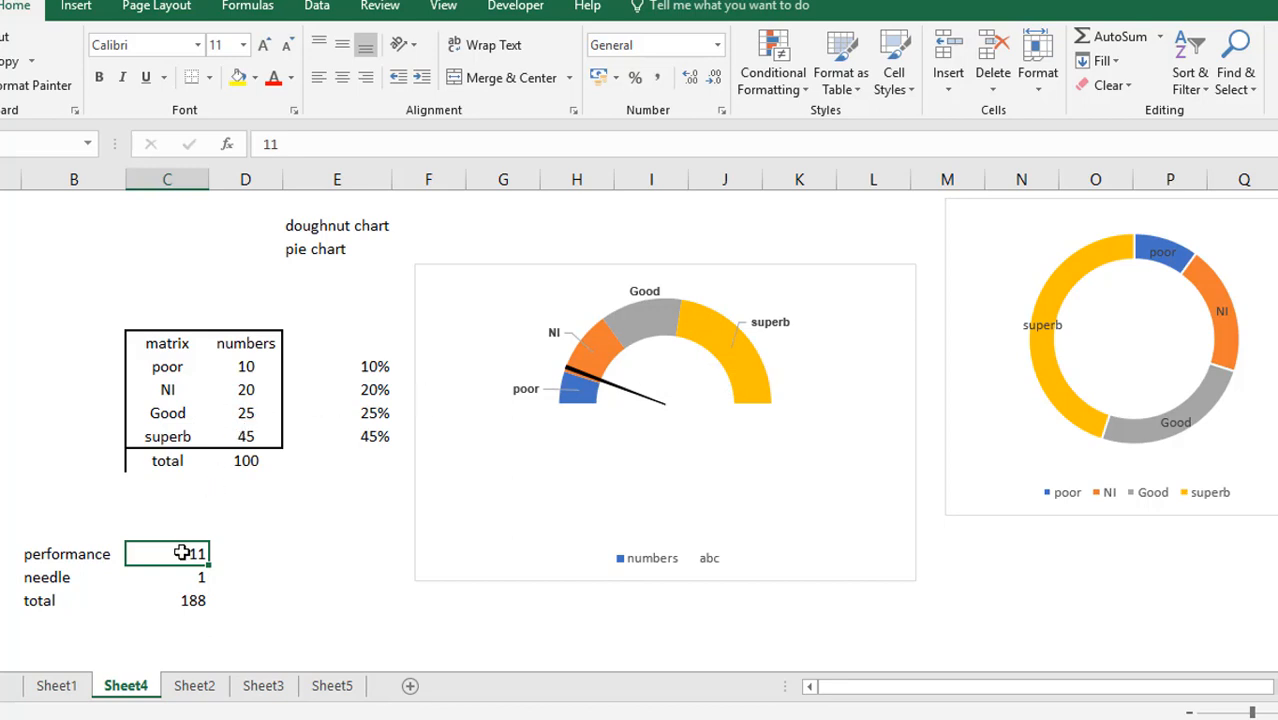
{"action": "type", "text": "26"}
{"action": "key", "text": "Return"}
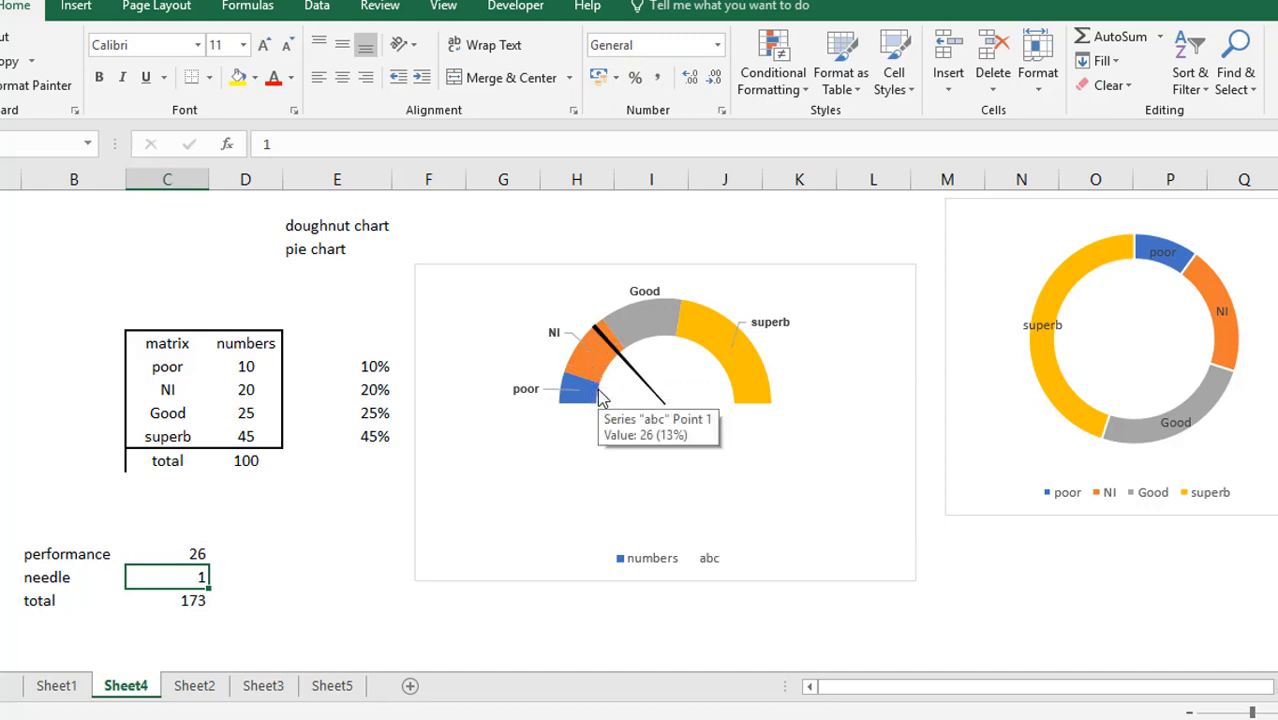
Step: Examine the poor zone and the pie series on the speedometer against the numbers and their total in D8:D12
{"action": "left_click", "coordinate": [251, 459]}
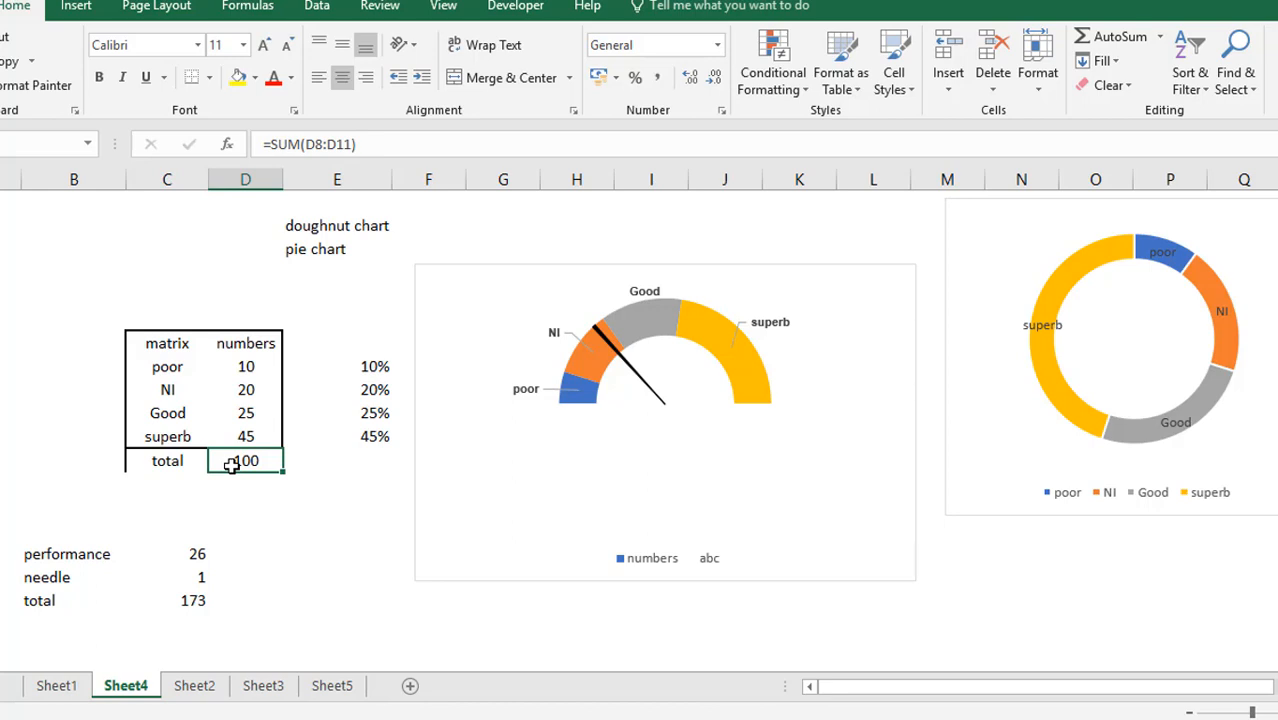
{"action": "left_click", "coordinate": [586, 391]}
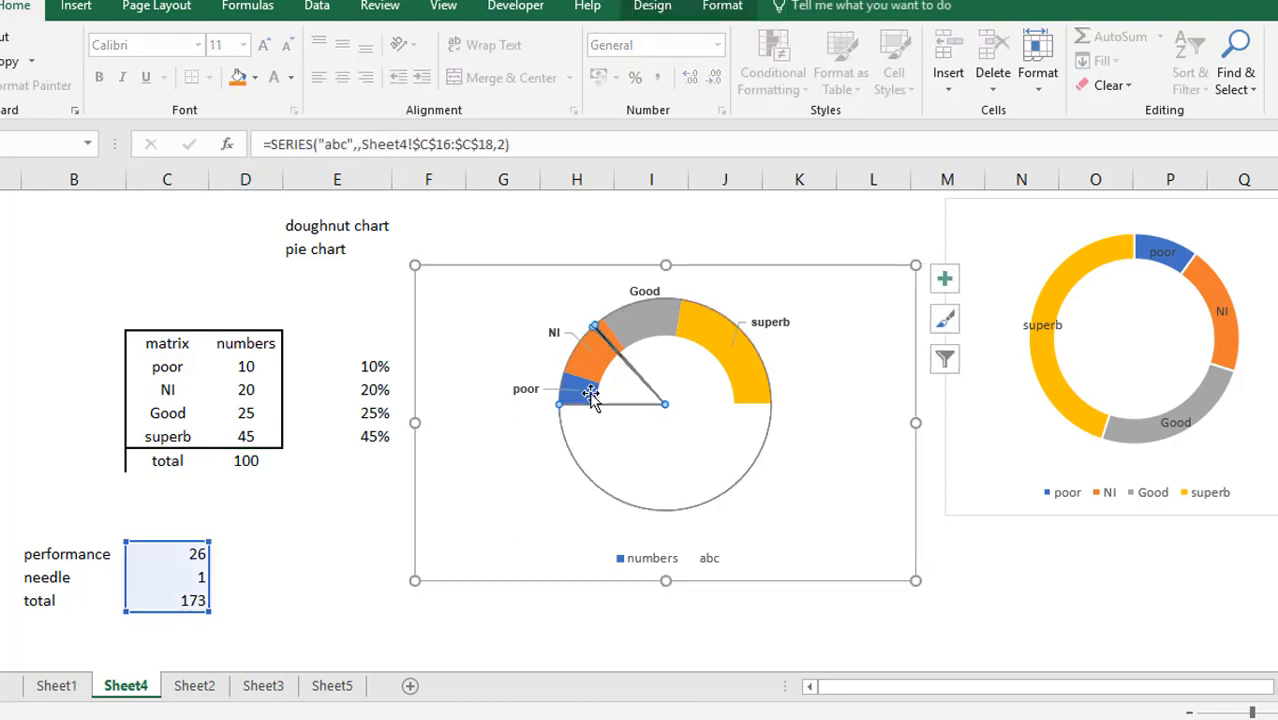
{"action": "left_click", "coordinate": [568, 395]}
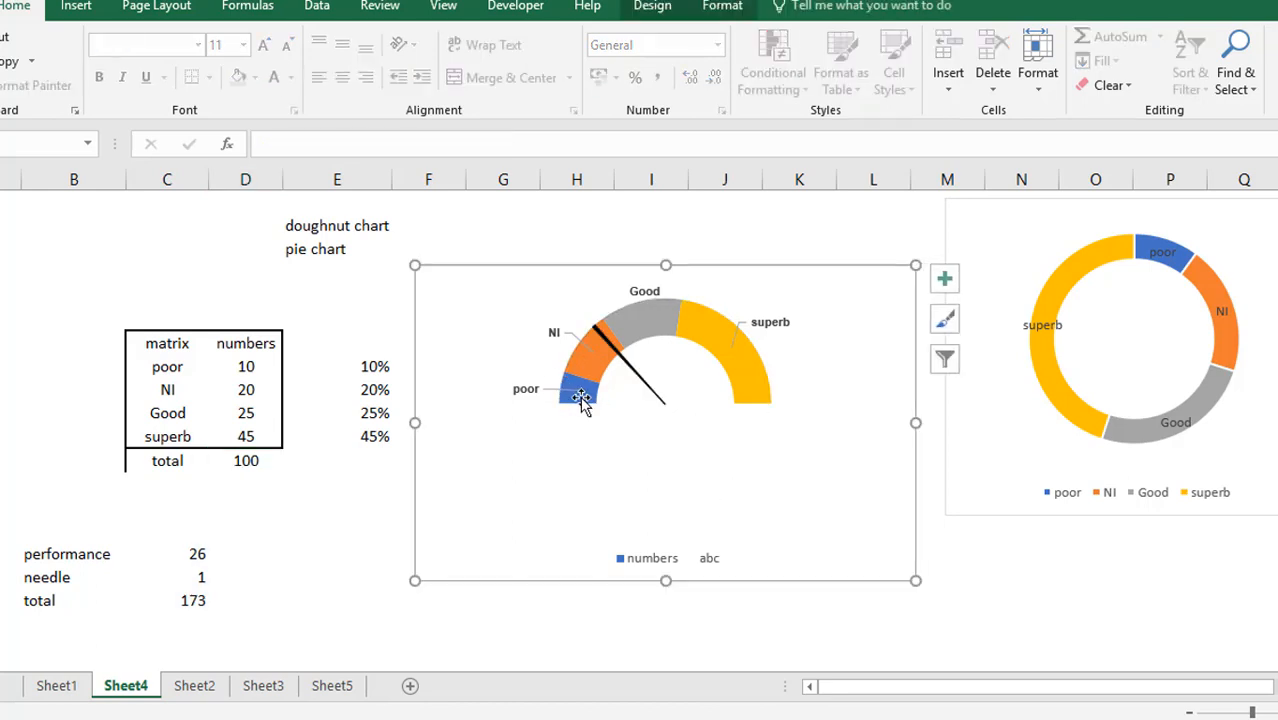
{"action": "mouse_move", "coordinate": [575, 396]}
{"action": "left_click", "coordinate": [243, 415]}
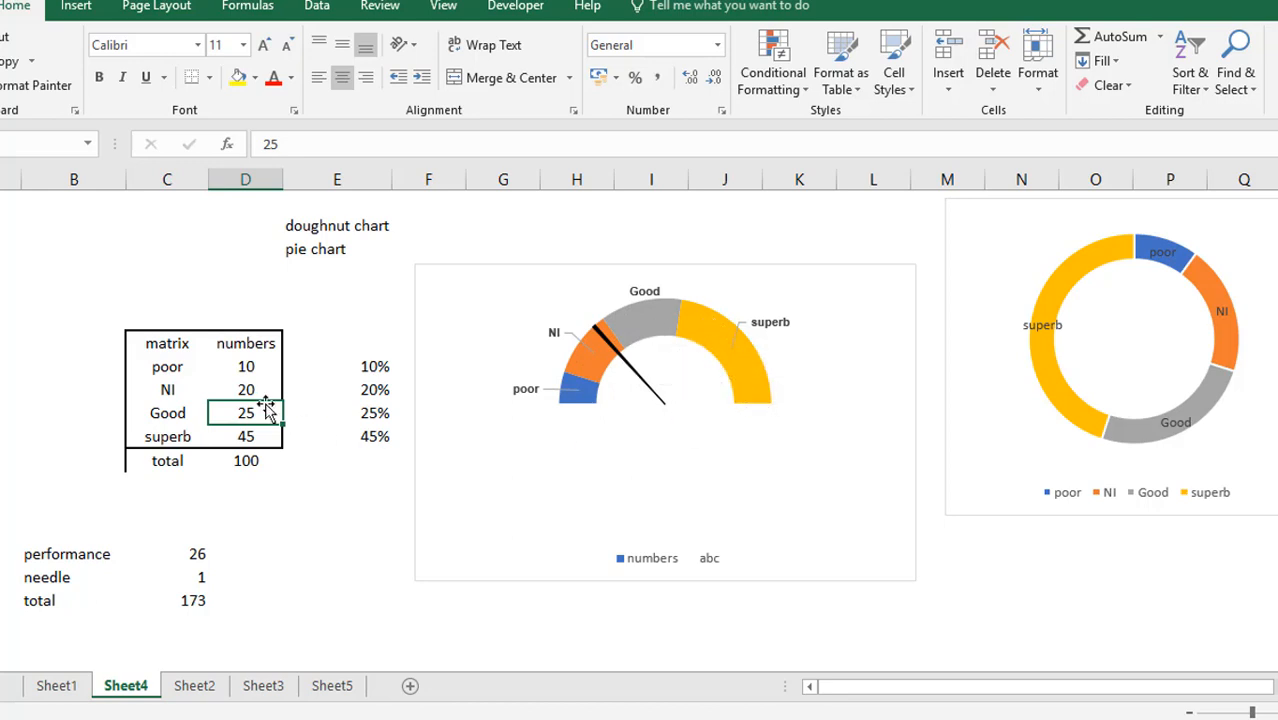
{"action": "left_click", "coordinate": [245, 366]}
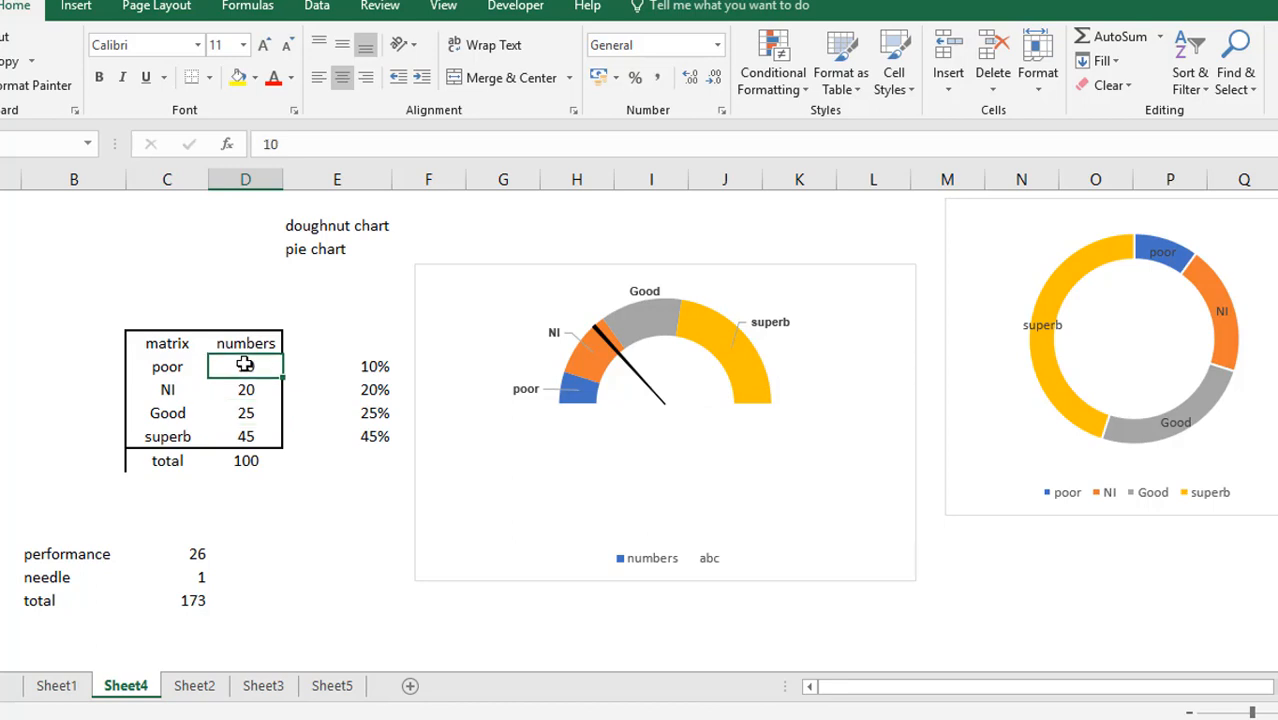
Step: Enter the range 0-10 in B8 beside the poor zone
{"action": "left_click", "coordinate": [64, 371]}
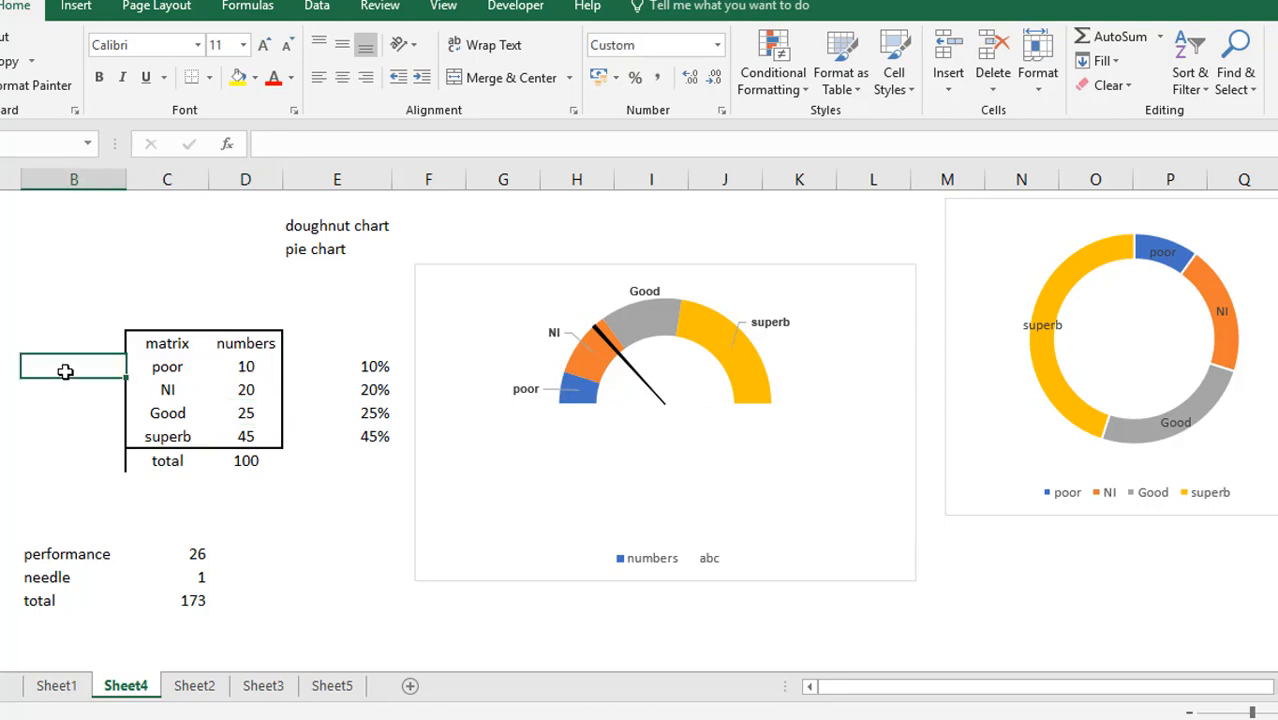
{"action": "type", "text": "0=1"}
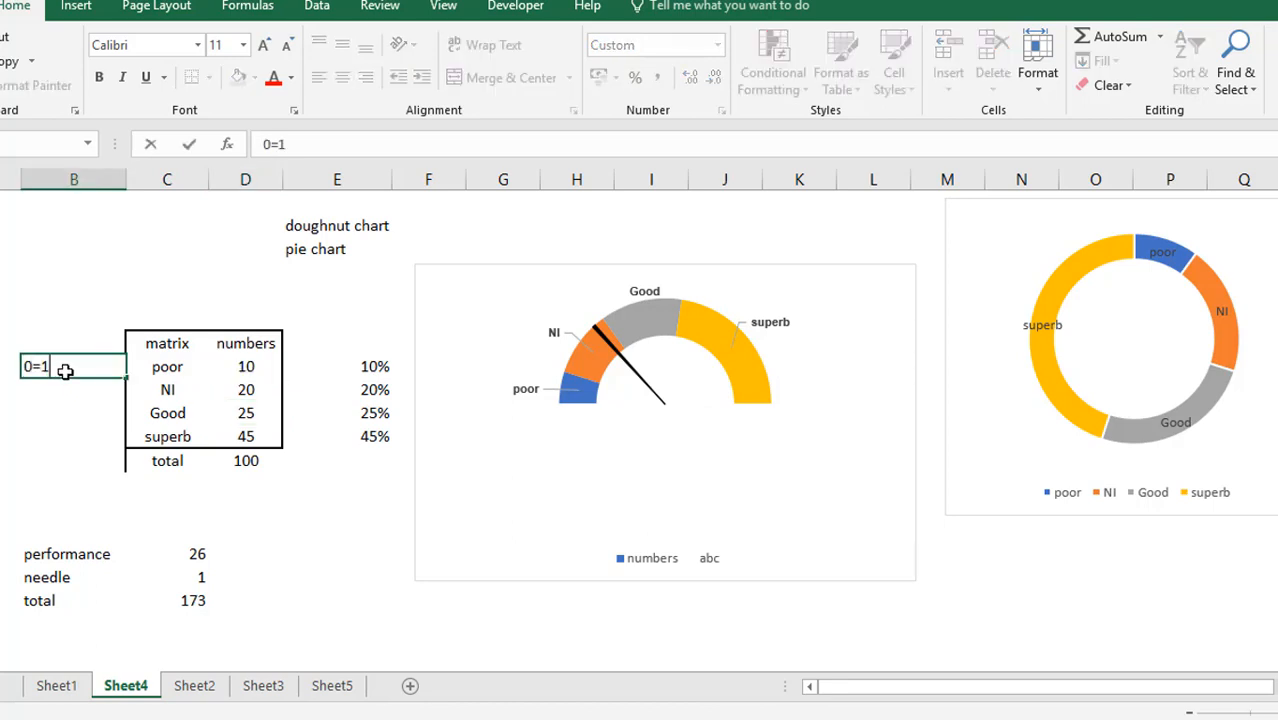
{"action": "key", "text": "BackSpace"}
{"action": "key", "text": "BackSpace"}
{"action": "type", "text": "-10"}
{"action": "key", "text": "Return"}
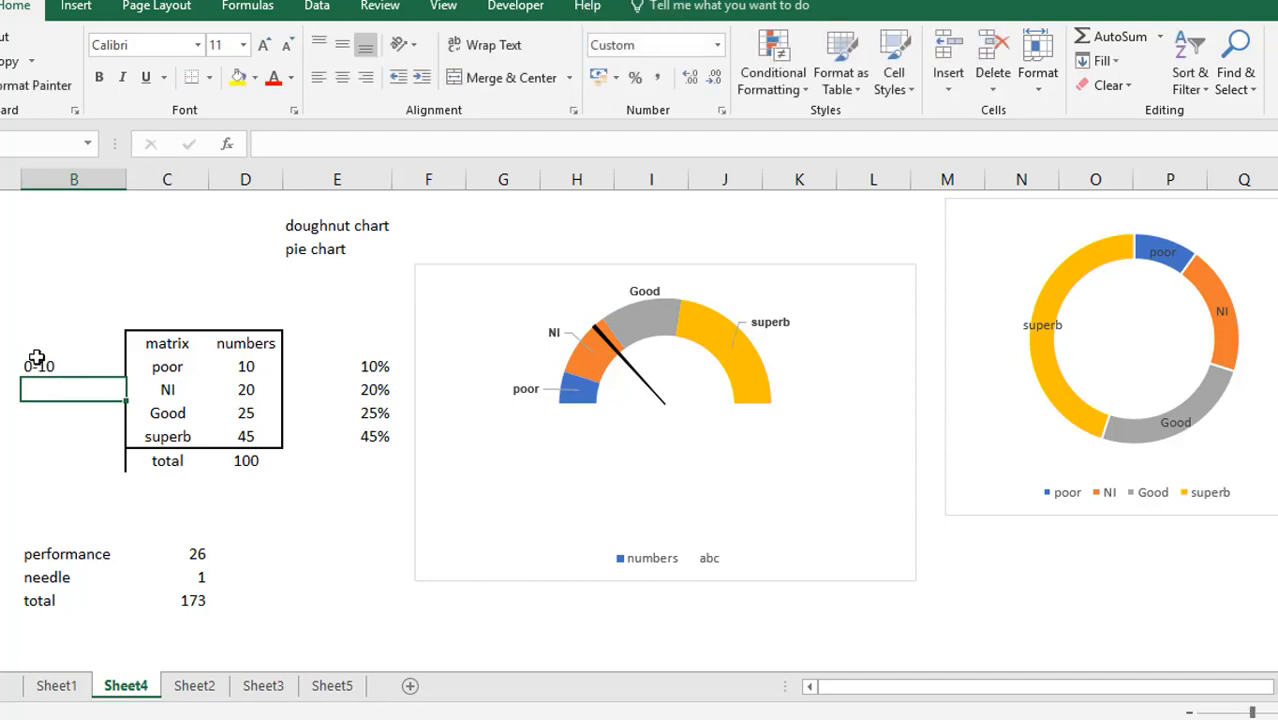
{"action": "left_click", "coordinate": [36, 359]}
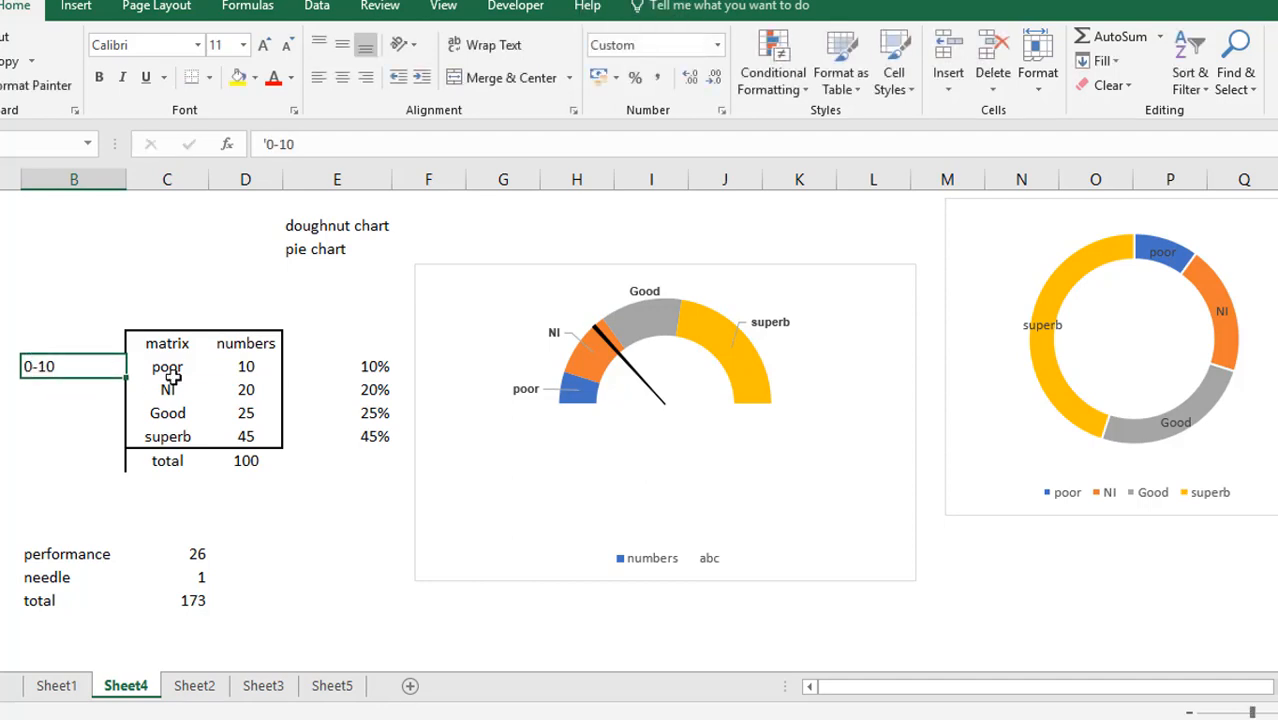
Step: Try to enter the range 11-20 in B9 beside the NI zone
{"action": "left_click", "coordinate": [50, 395]}
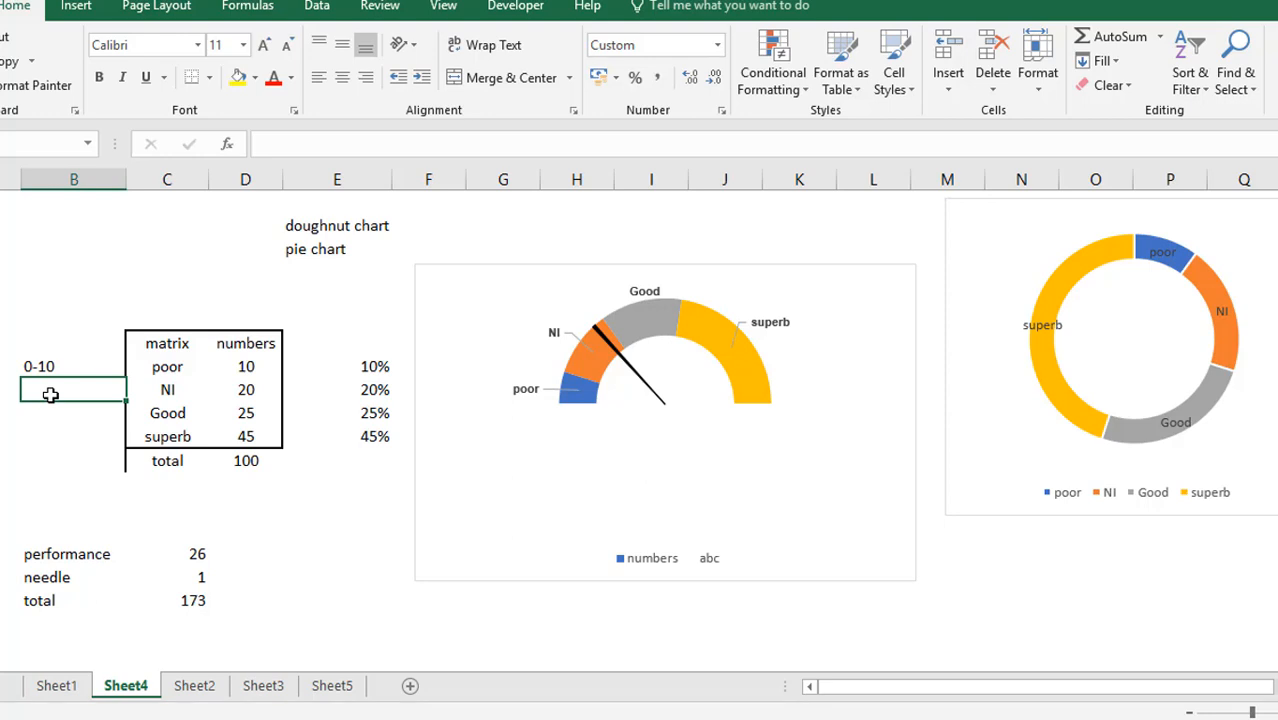
{"action": "type", "text": "-20"}
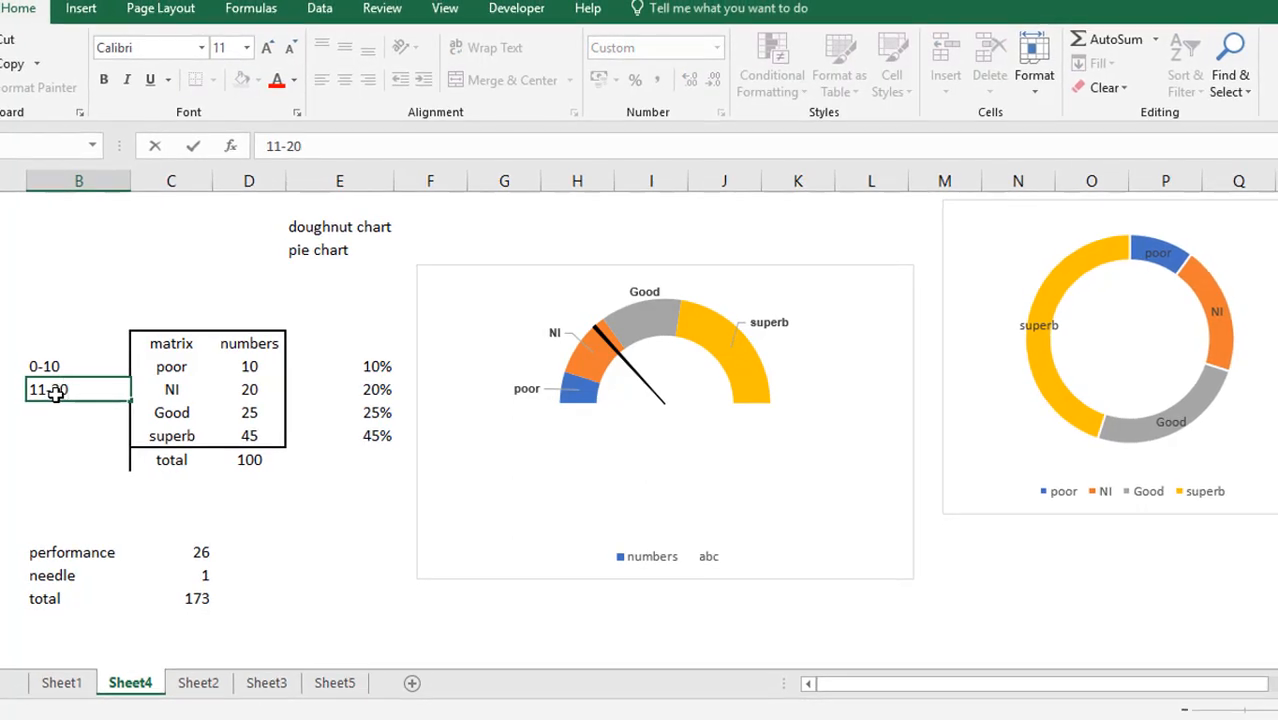
{"action": "key", "text": "Return"}
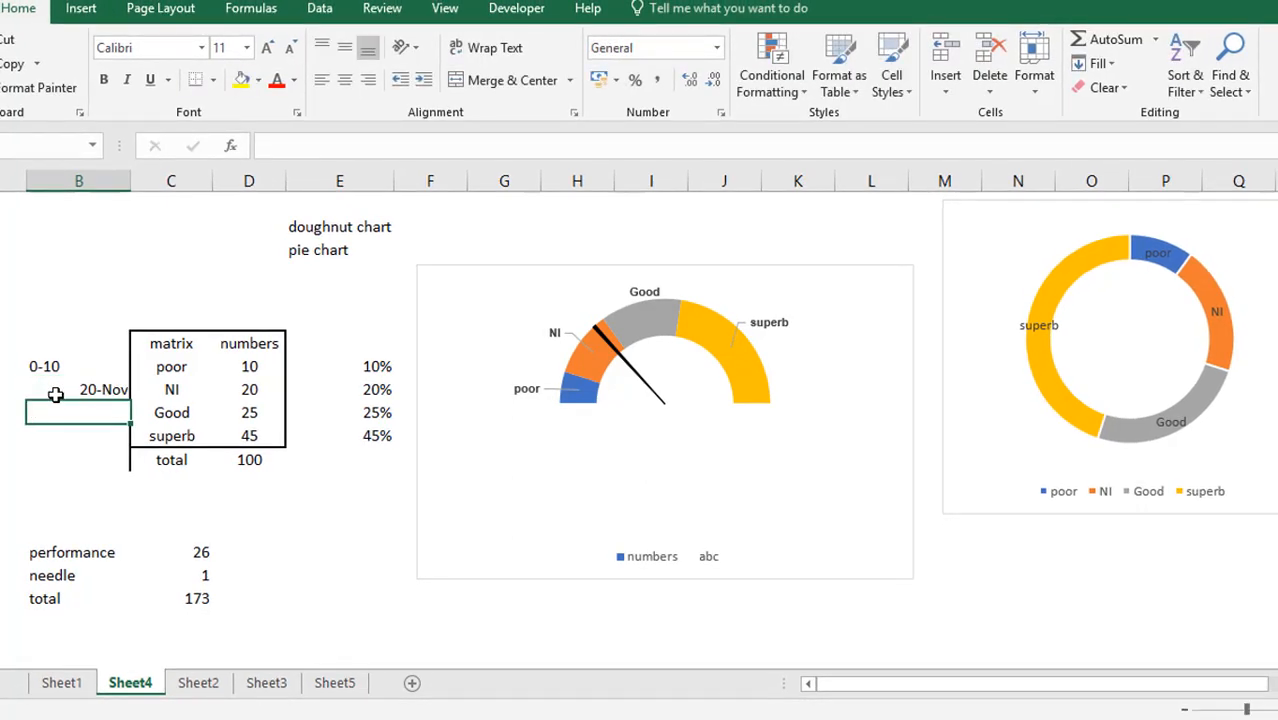
Step: Enter 11-20 in B9 as text for the NI zone's range
{"action": "left_click", "coordinate": [55, 393]}
{"action": "type", "text": "'"}
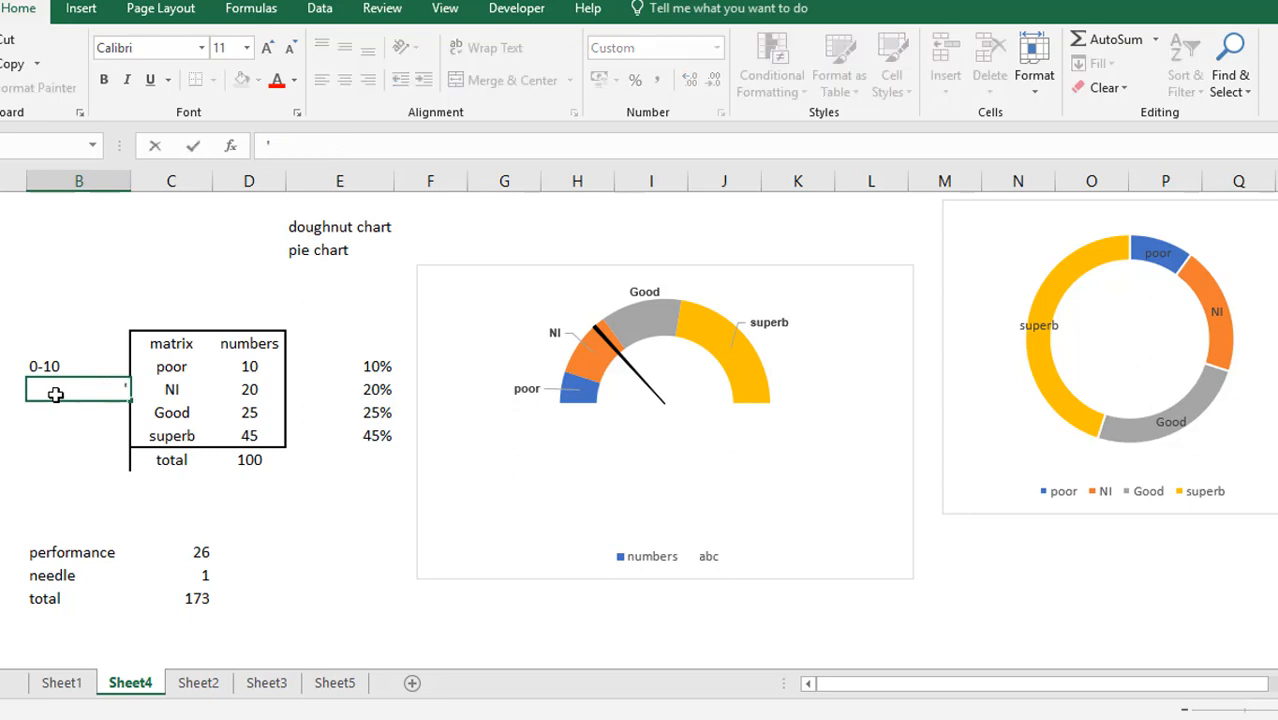
{"action": "type", "text": "11-20"}
{"action": "key", "text": "Return"}
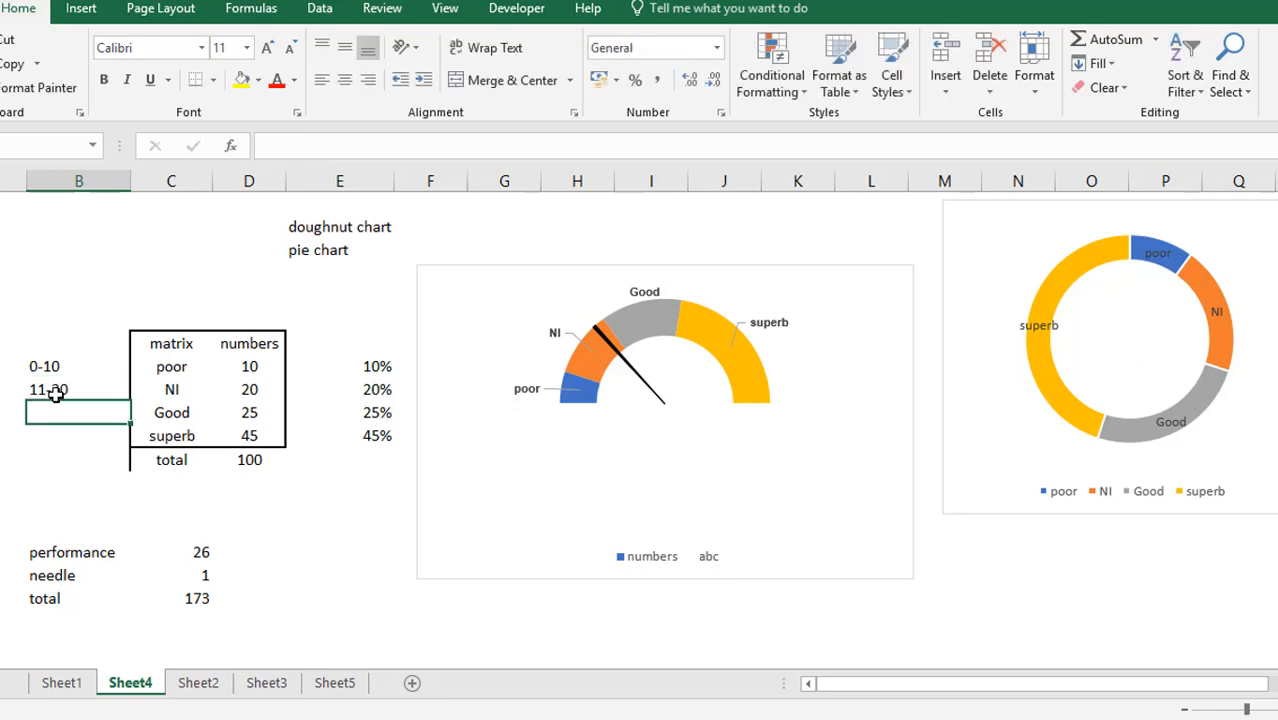
Step: Compare the poor and NI ranges in B8:B9 with their numbers in D8:D9 and their zones on the chart
{"action": "left_click", "coordinate": [55, 393]}
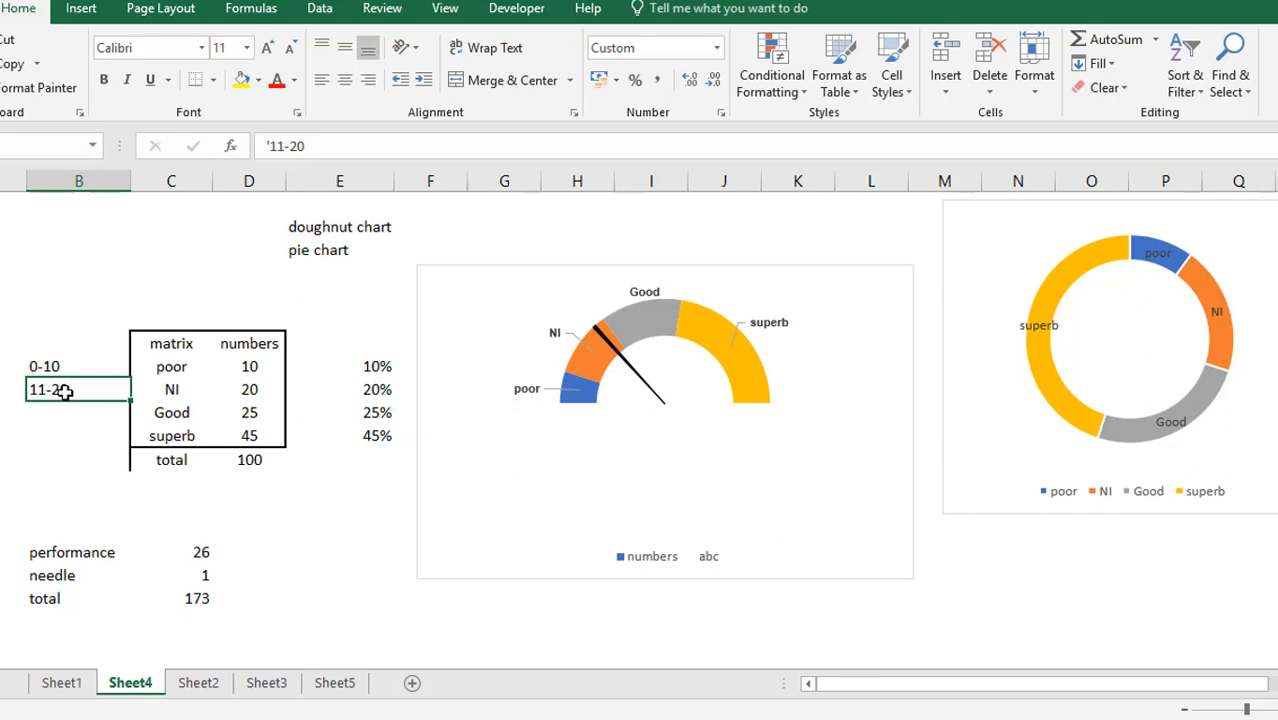
{"action": "left_click", "coordinate": [257, 368]}
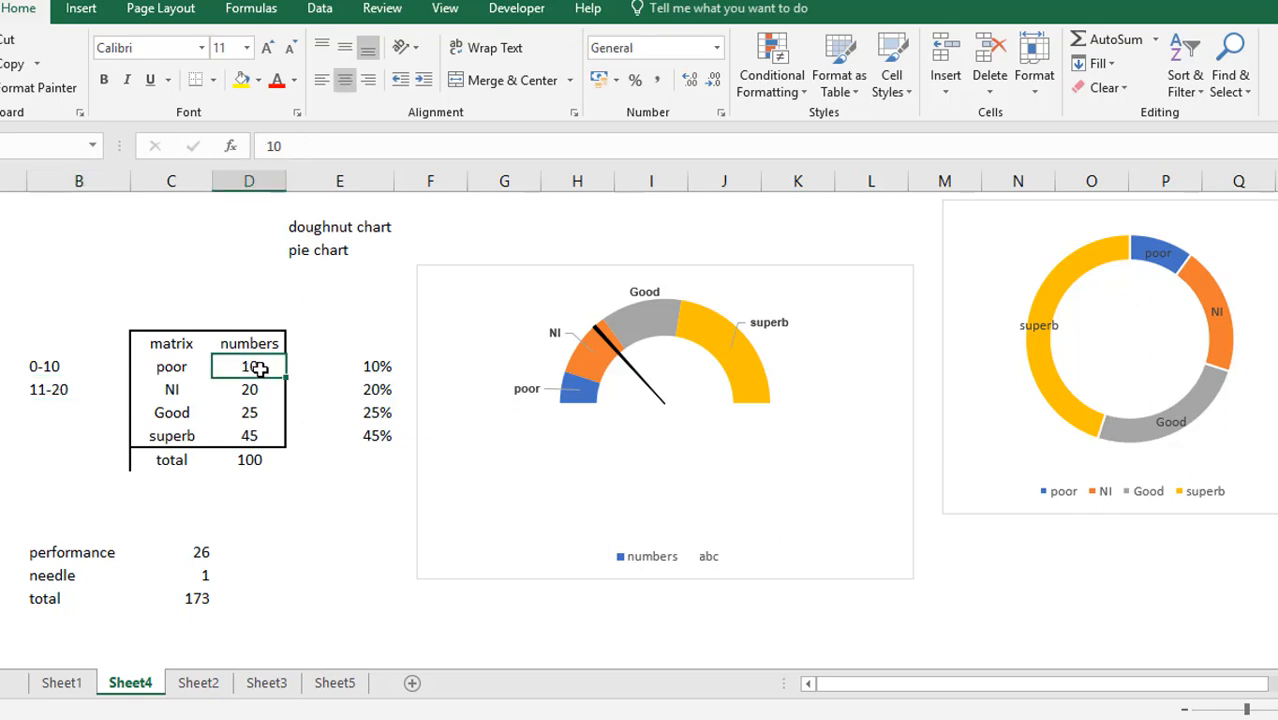
{"action": "left_click", "coordinate": [54, 391]}
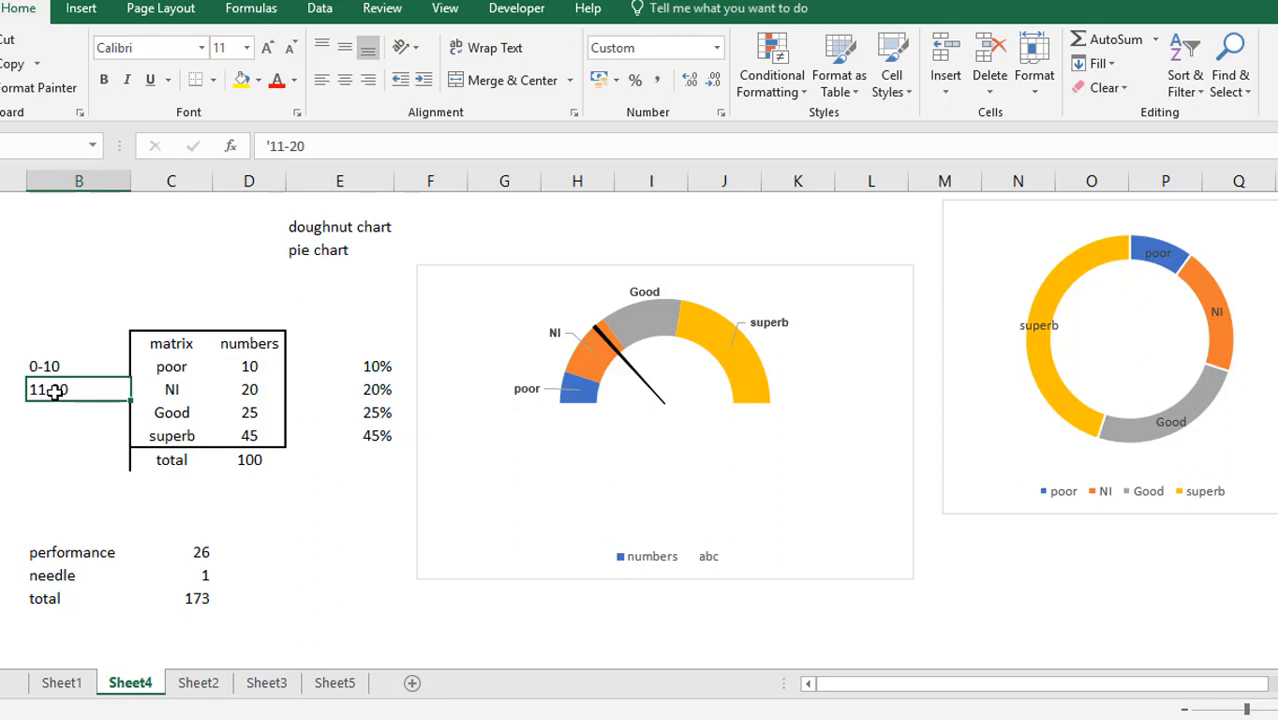
{"action": "left_click", "coordinate": [256, 368]}
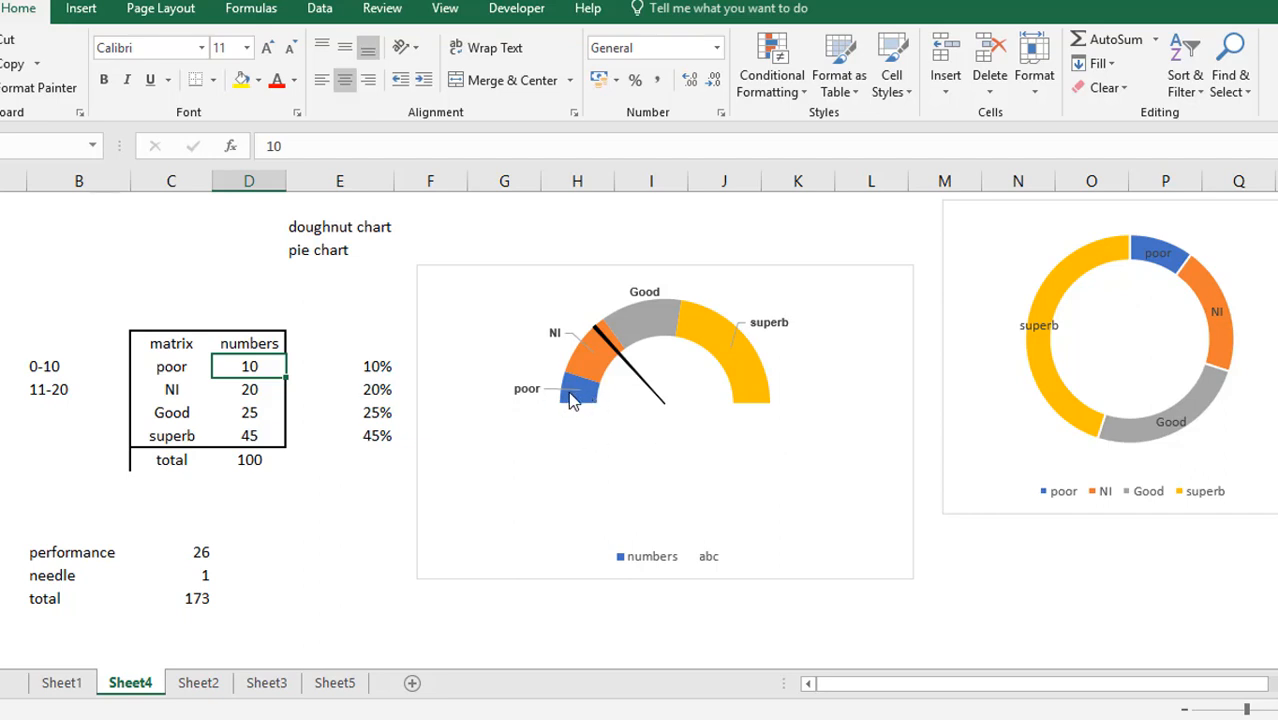
{"action": "left_click", "coordinate": [250, 387]}
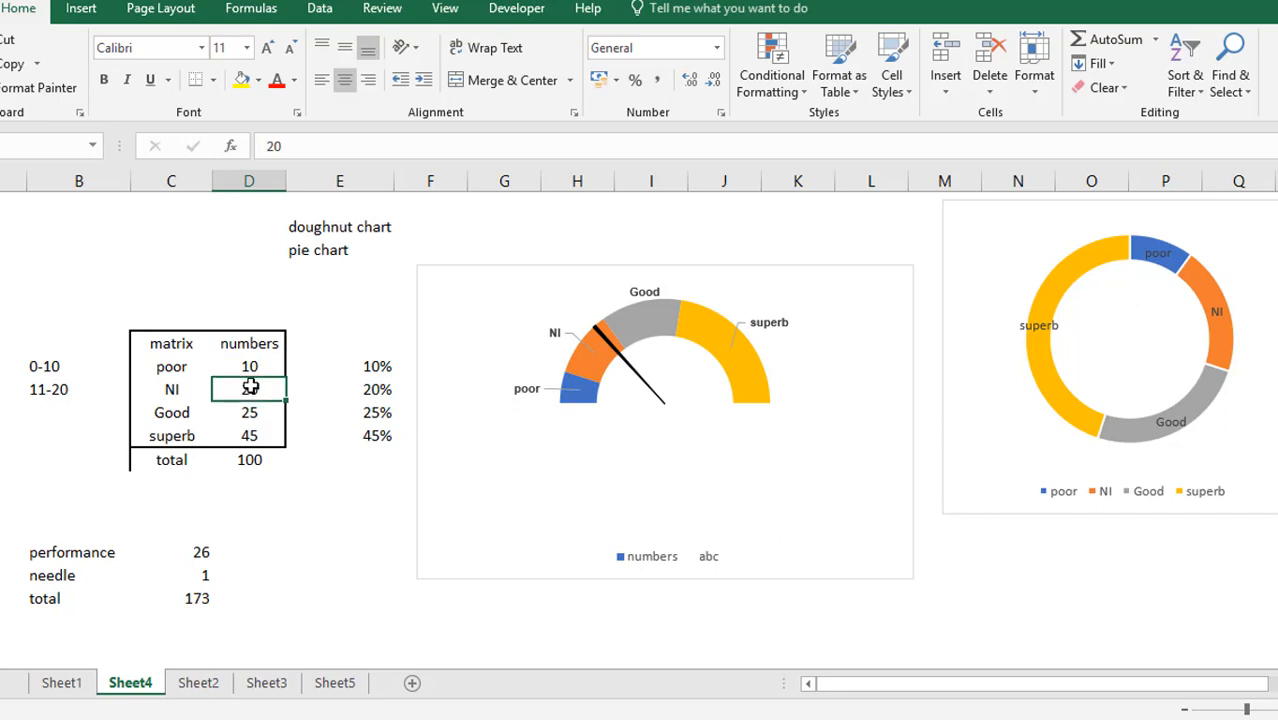
{"action": "left_click", "coordinate": [251, 368]}
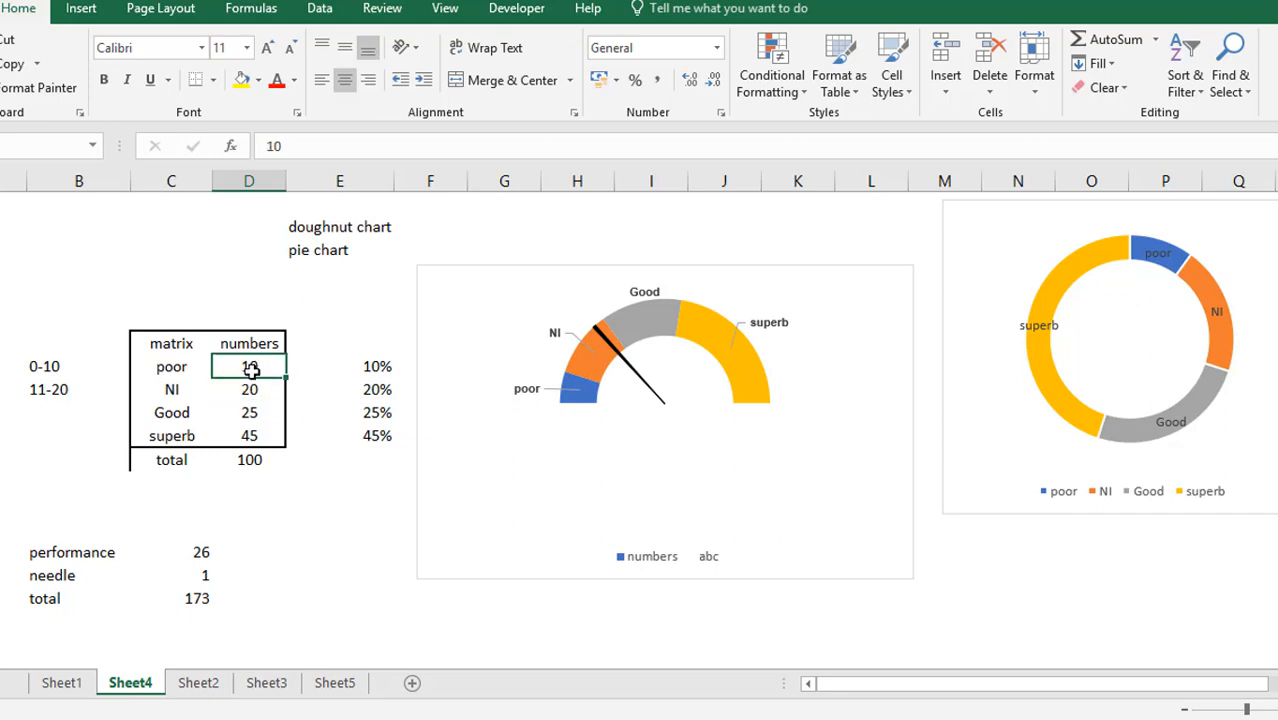
{"action": "left_click", "coordinate": [256, 388]}
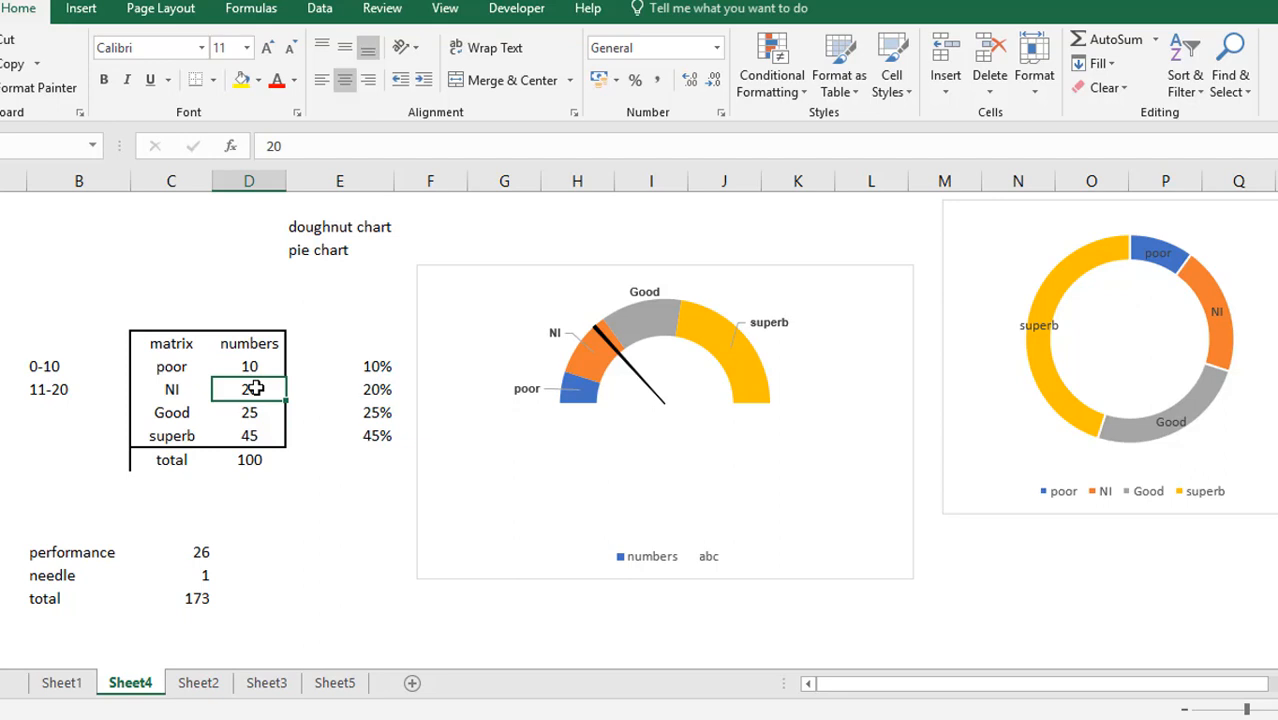
{"action": "mouse_move", "coordinate": [576, 403]}
{"action": "left_click", "coordinate": [50, 389]}
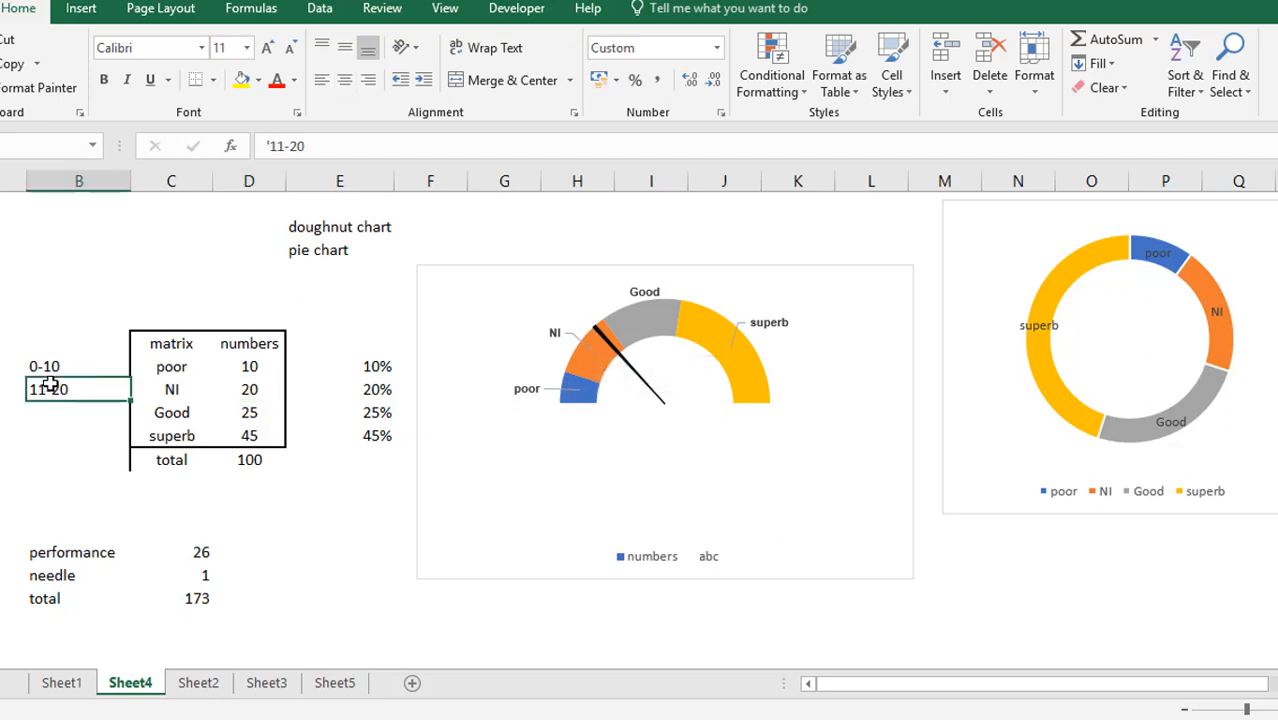
{"action": "left_click", "coordinate": [255, 365]}
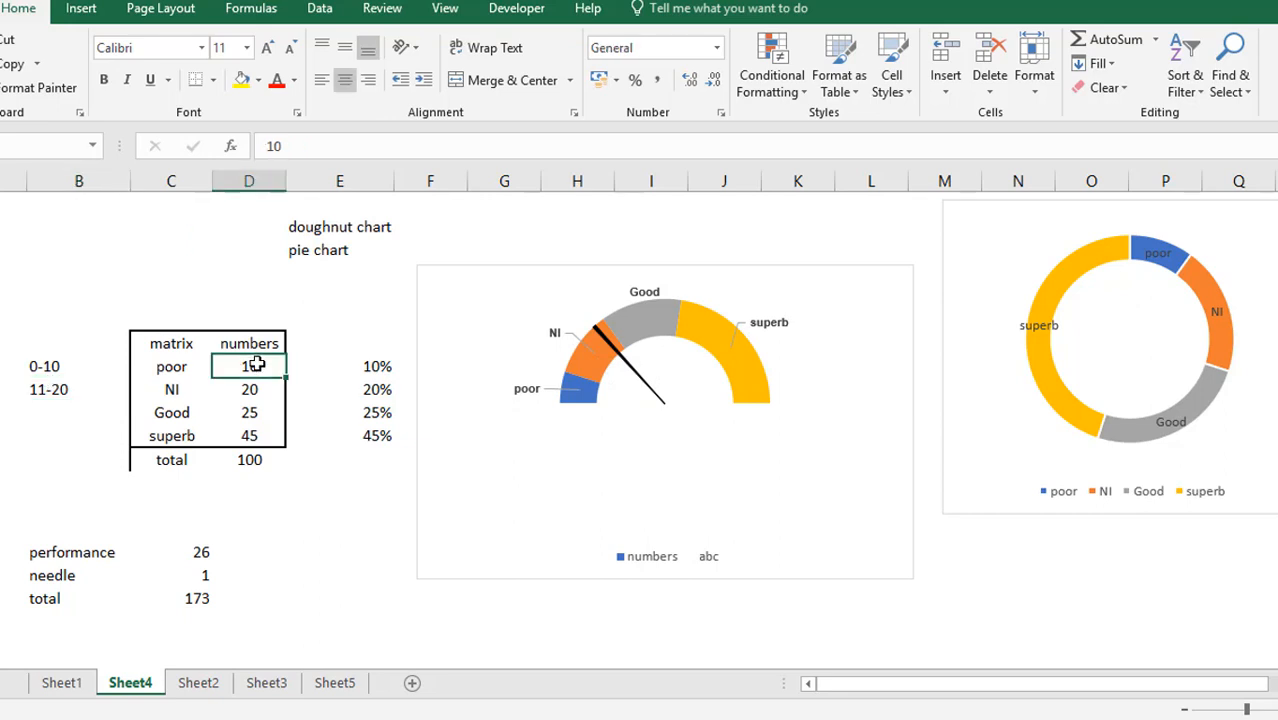
Step: Set the NI number in D9 to 10 to match the span of its range
{"action": "left_click", "coordinate": [262, 387]}
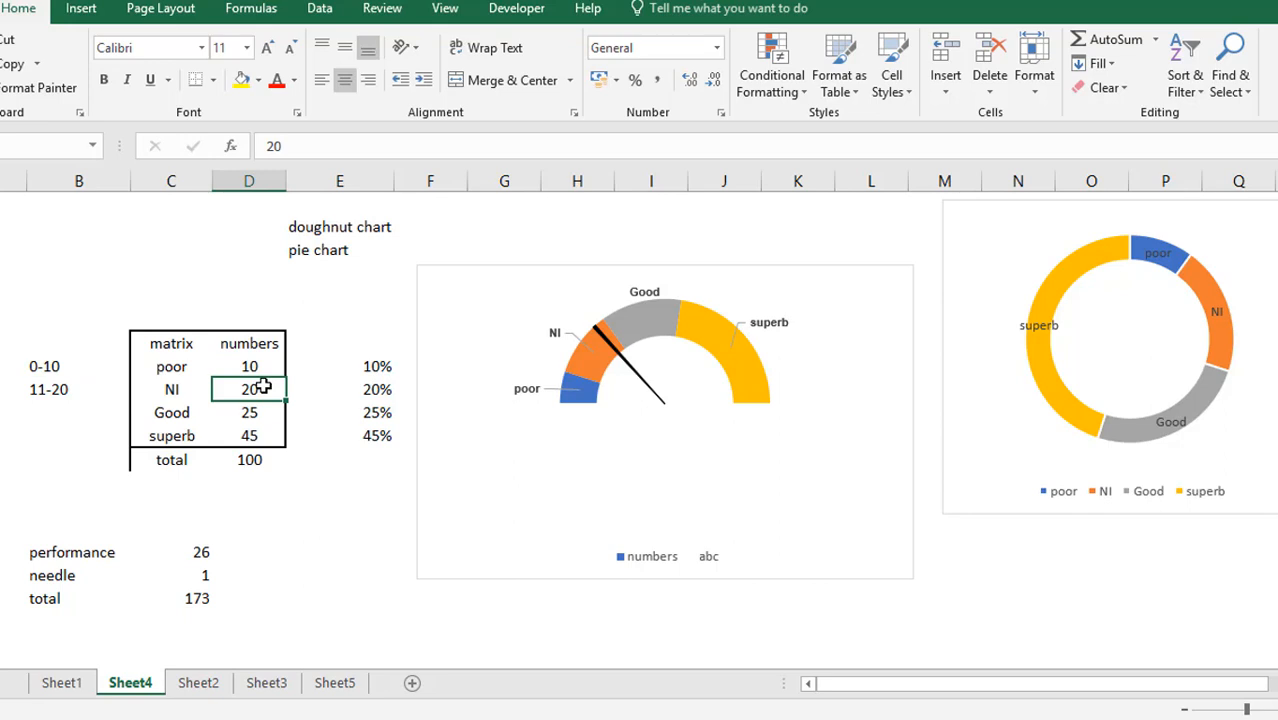
{"action": "type", "text": "10"}
{"action": "key", "text": "Return"}
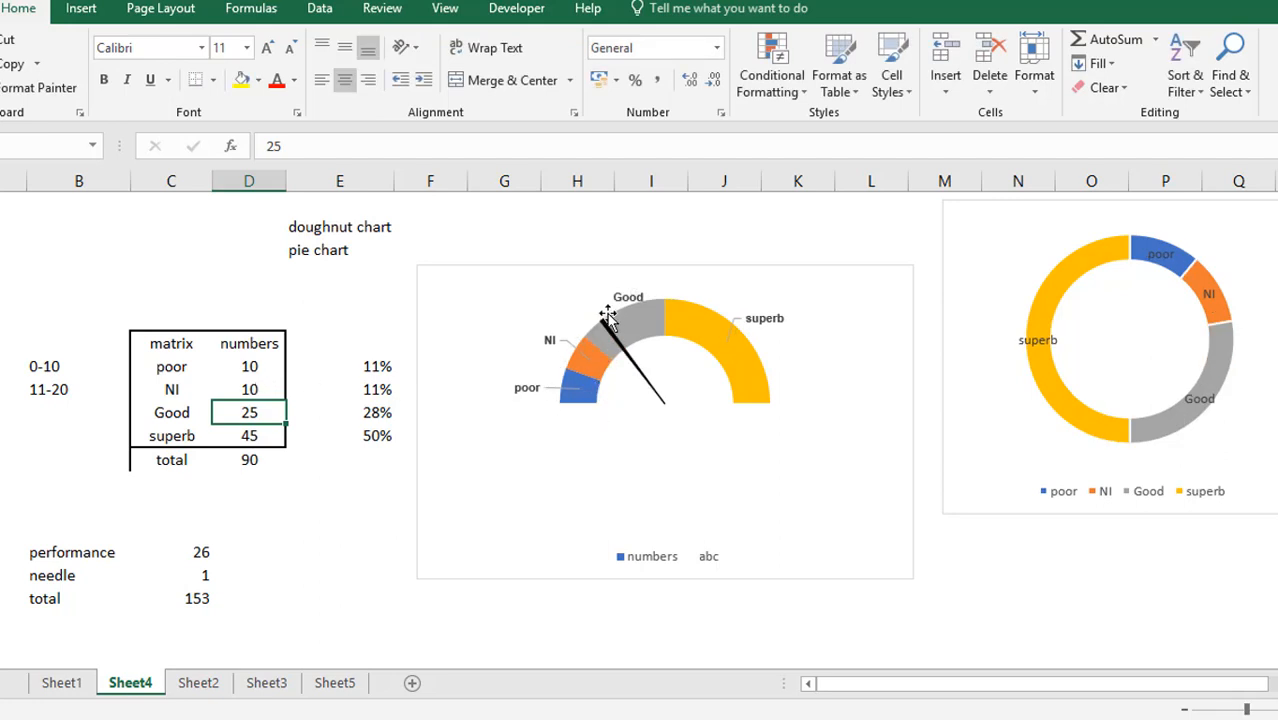
Step: Enter 21-25 in B10 as text for the Good zone's range
{"action": "left_click", "coordinate": [92, 428]}
{"action": "left_click", "coordinate": [73, 412]}
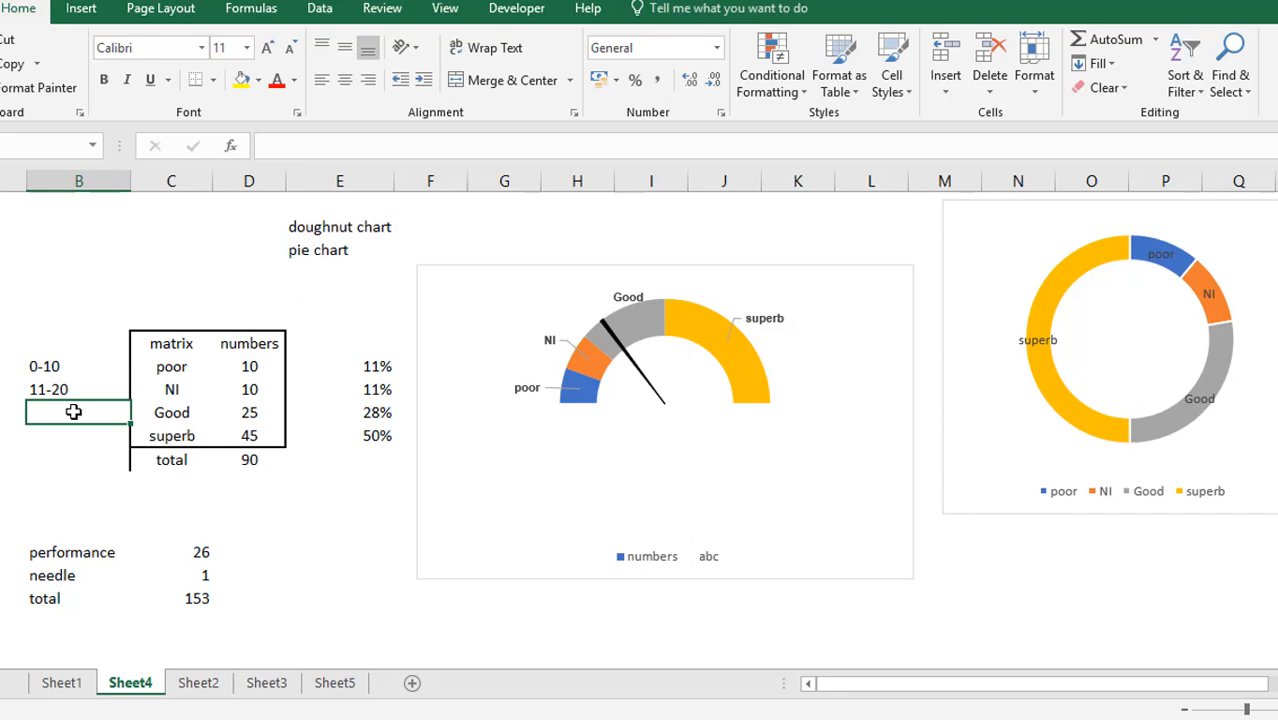
{"action": "type", "text": "'21-25"}
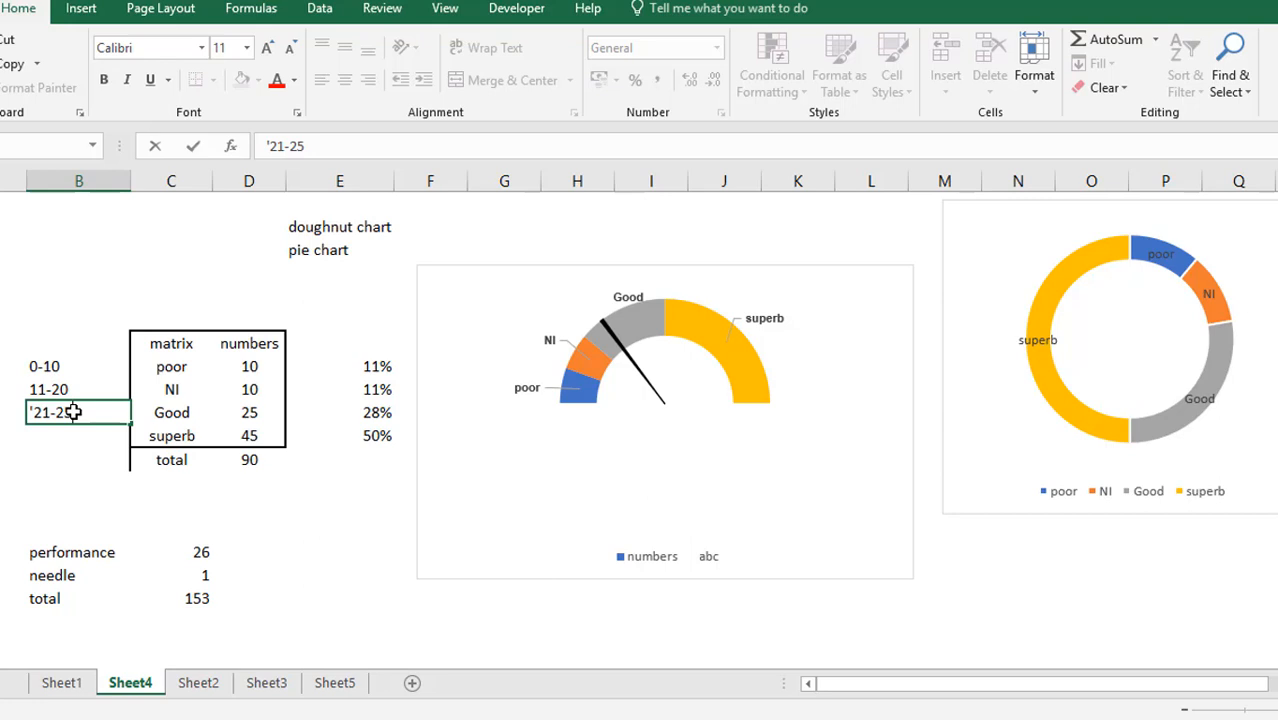
{"action": "key", "text": "Return"}
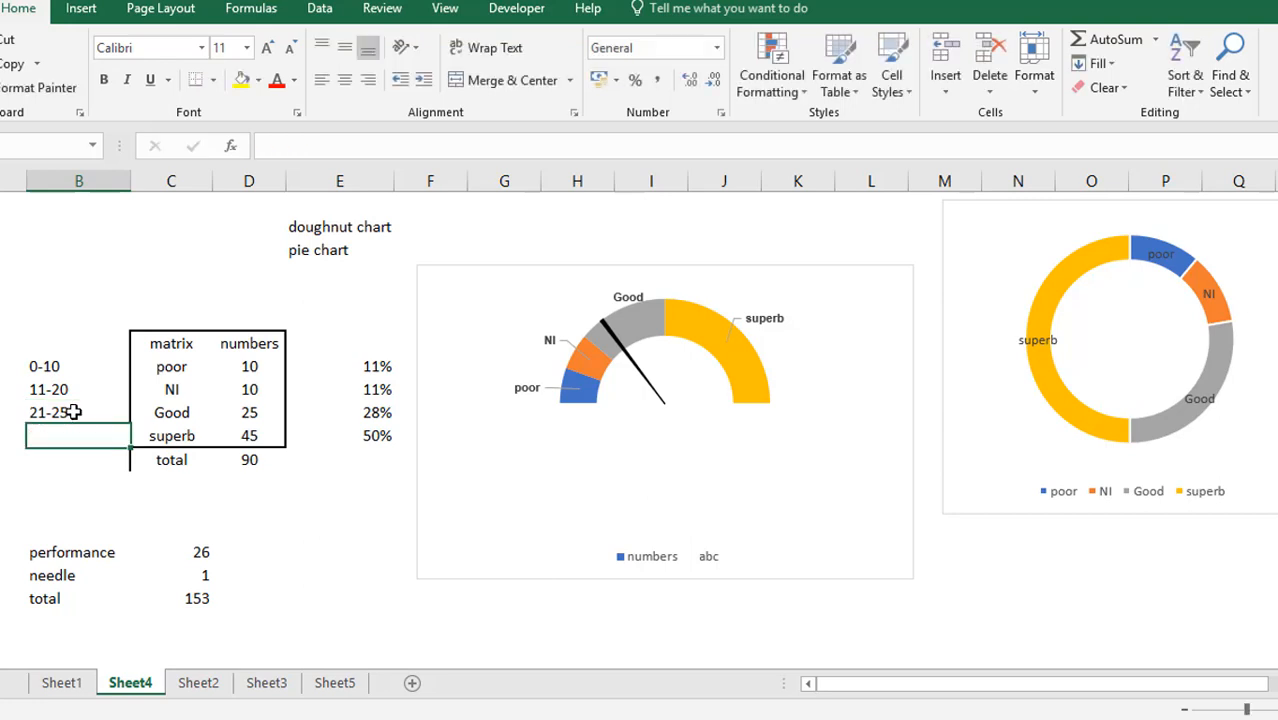
{"action": "left_click", "coordinate": [74, 412]}
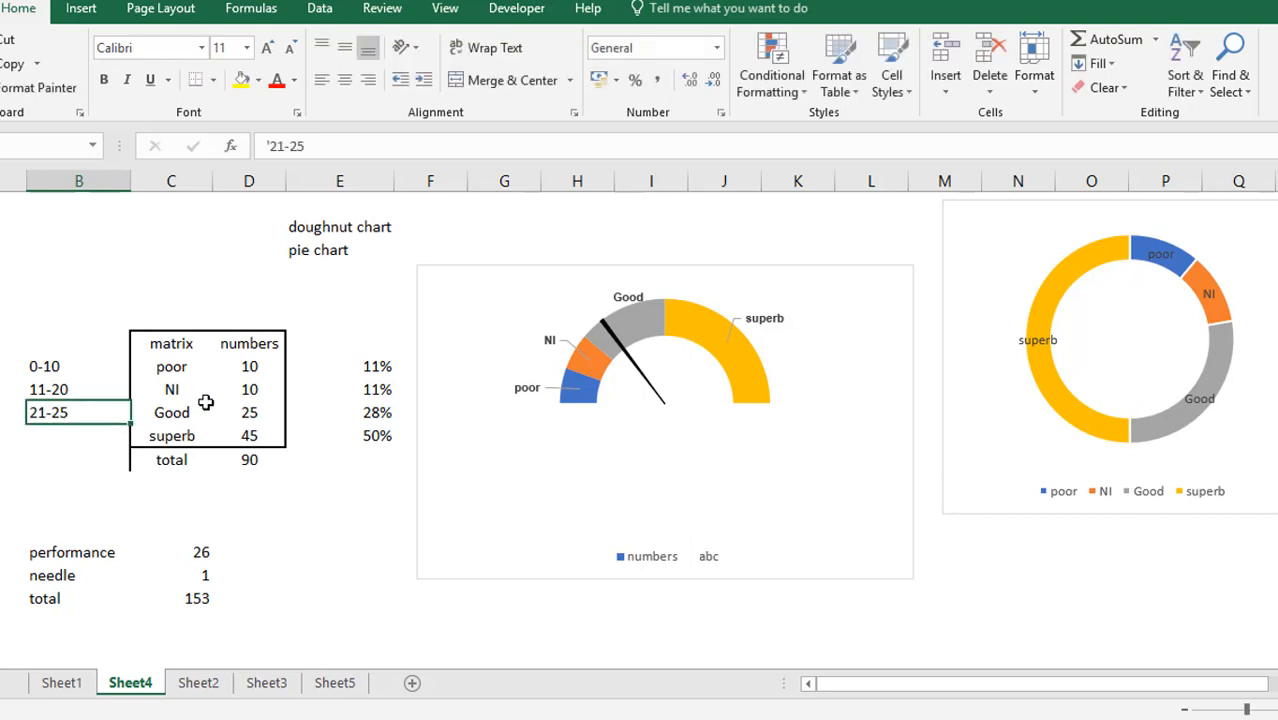
Step: Set the Good number in D10 to 5 to match the 21-25 range, and check the zones on the chart
{"action": "left_click", "coordinate": [268, 367]}
{"action": "key", "text": "shift+Down"}
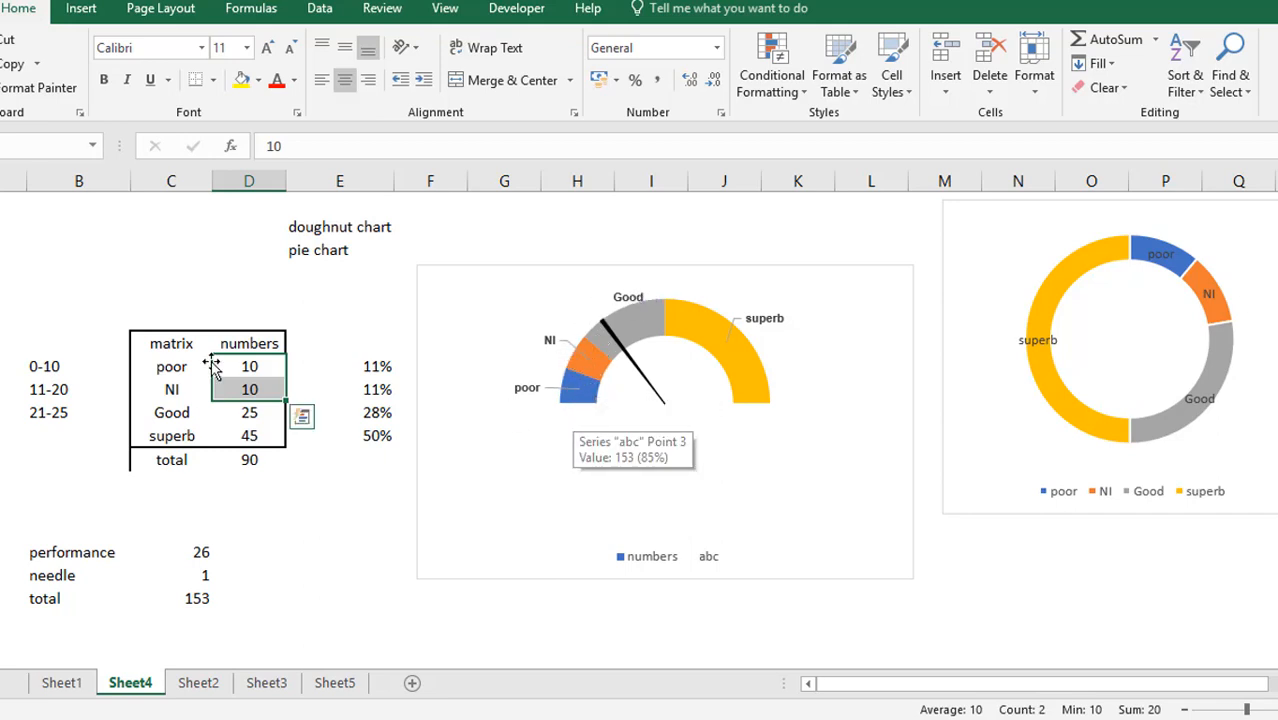
{"action": "left_click", "coordinate": [266, 412]}
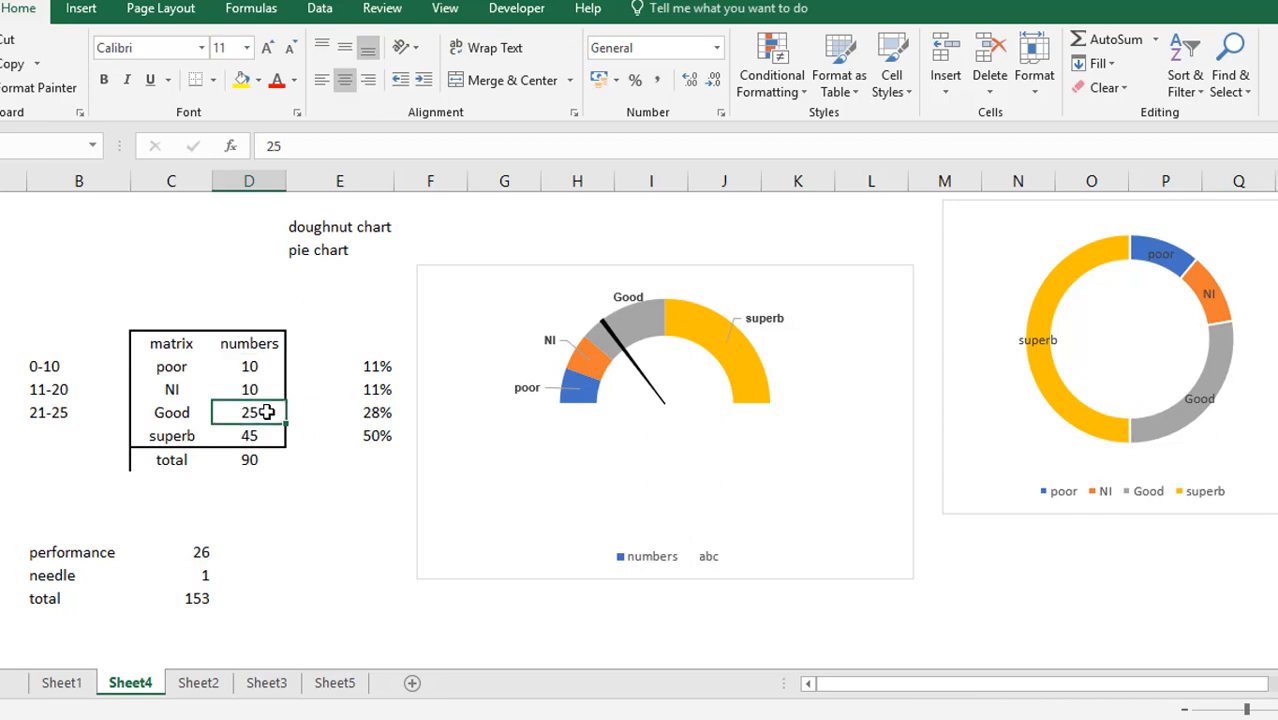
{"action": "type", "text": "5"}
{"action": "key", "text": "Return"}
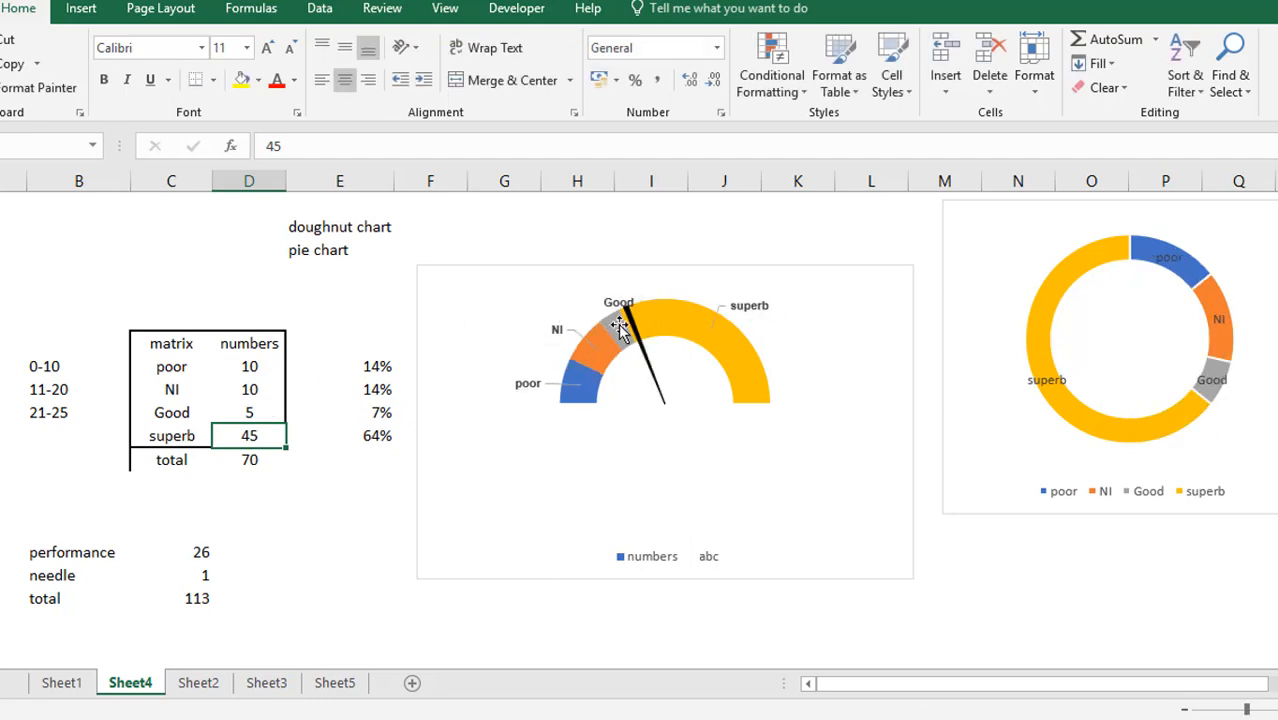
{"action": "mouse_move", "coordinate": [592, 362]}
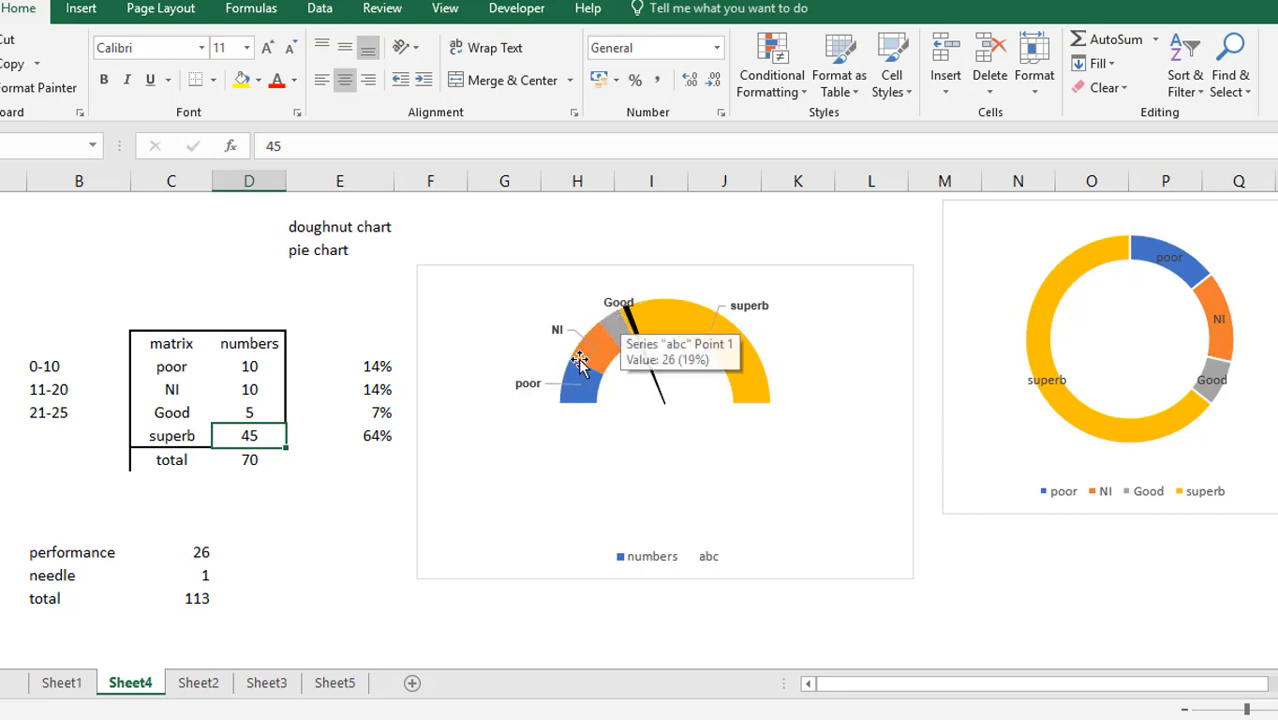
{"action": "mouse_move", "coordinate": [565, 381]}
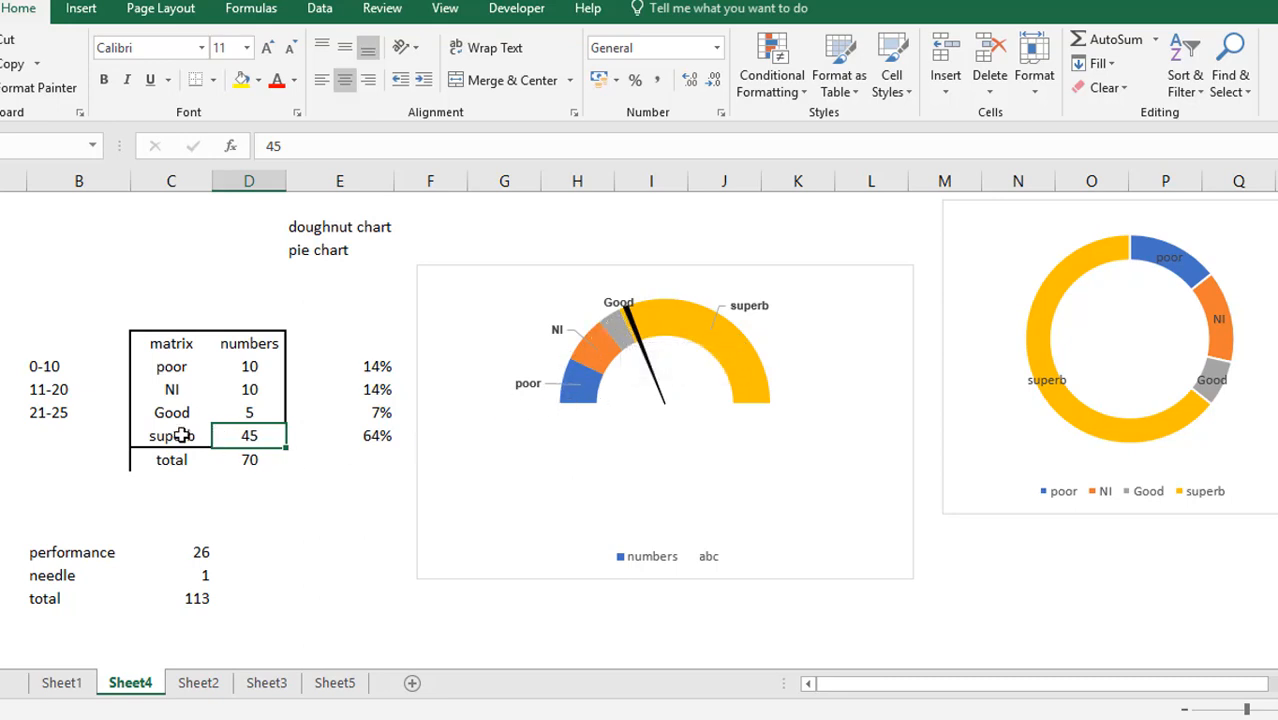
Step: Enter 26-100 in B11 as text for the superb zone's range
{"action": "left_click", "coordinate": [66, 440]}
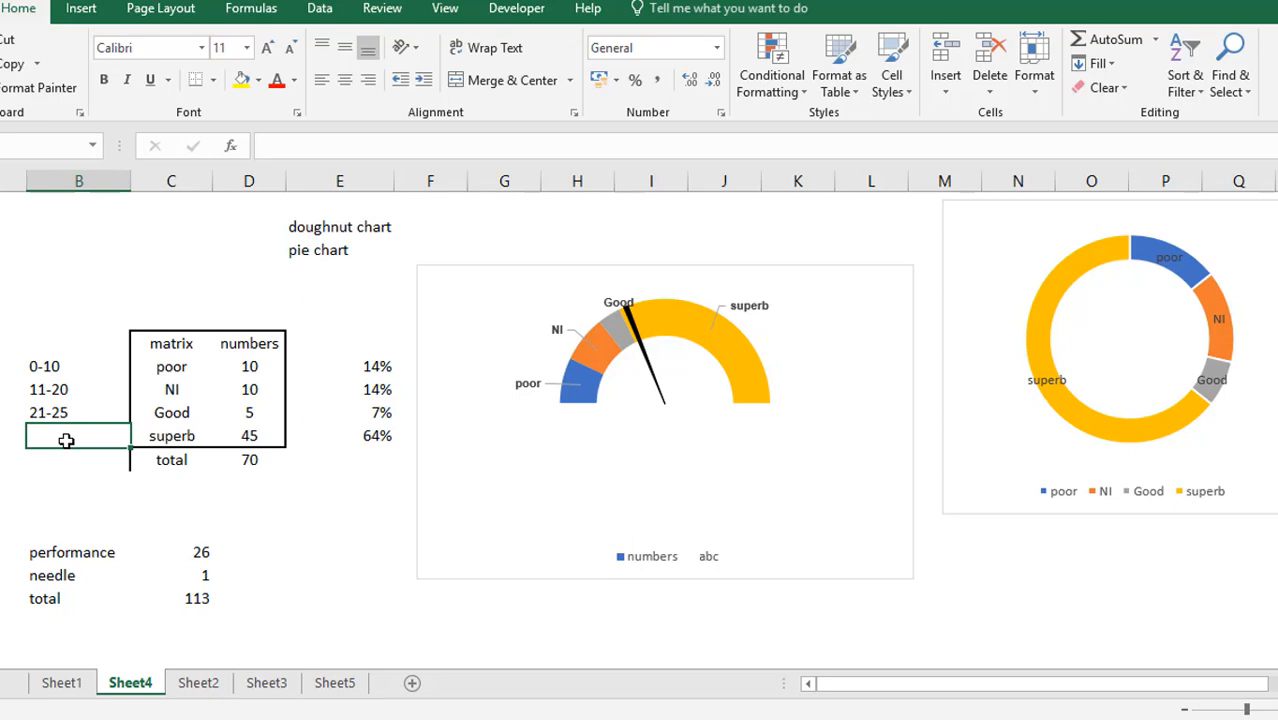
{"action": "type", "text": "'2"}
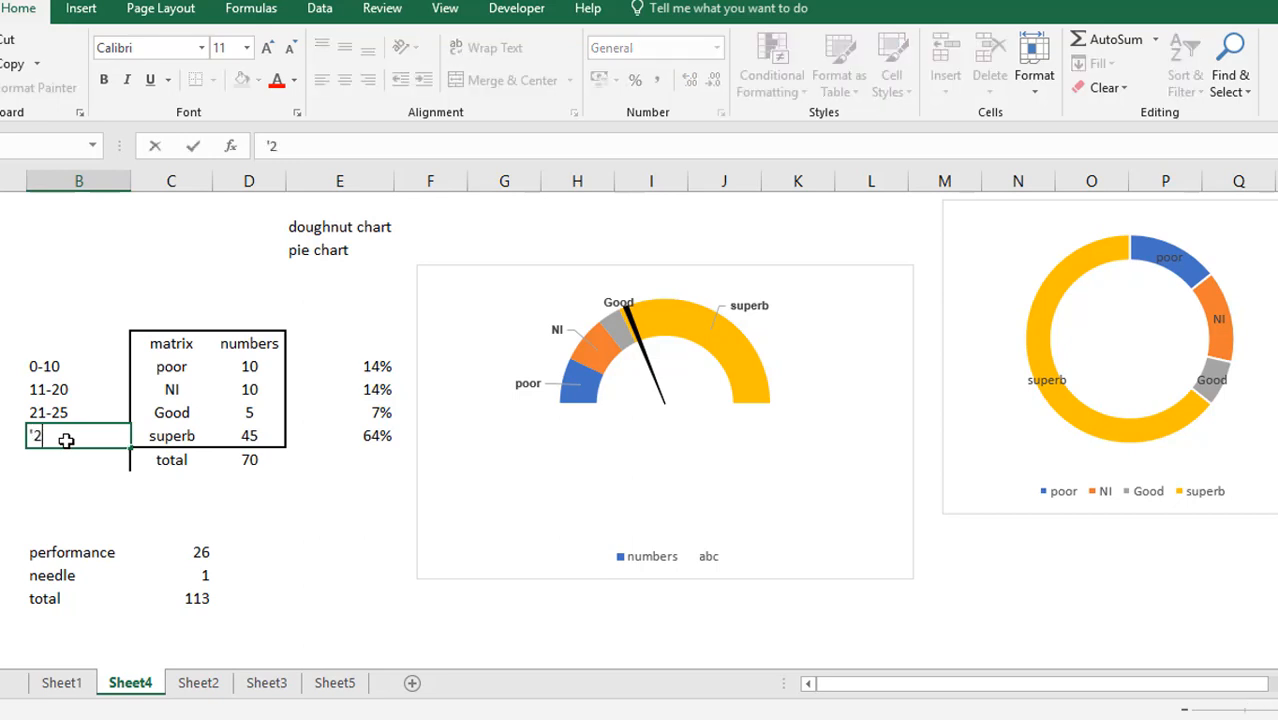
{"action": "type", "text": "6-1000"}
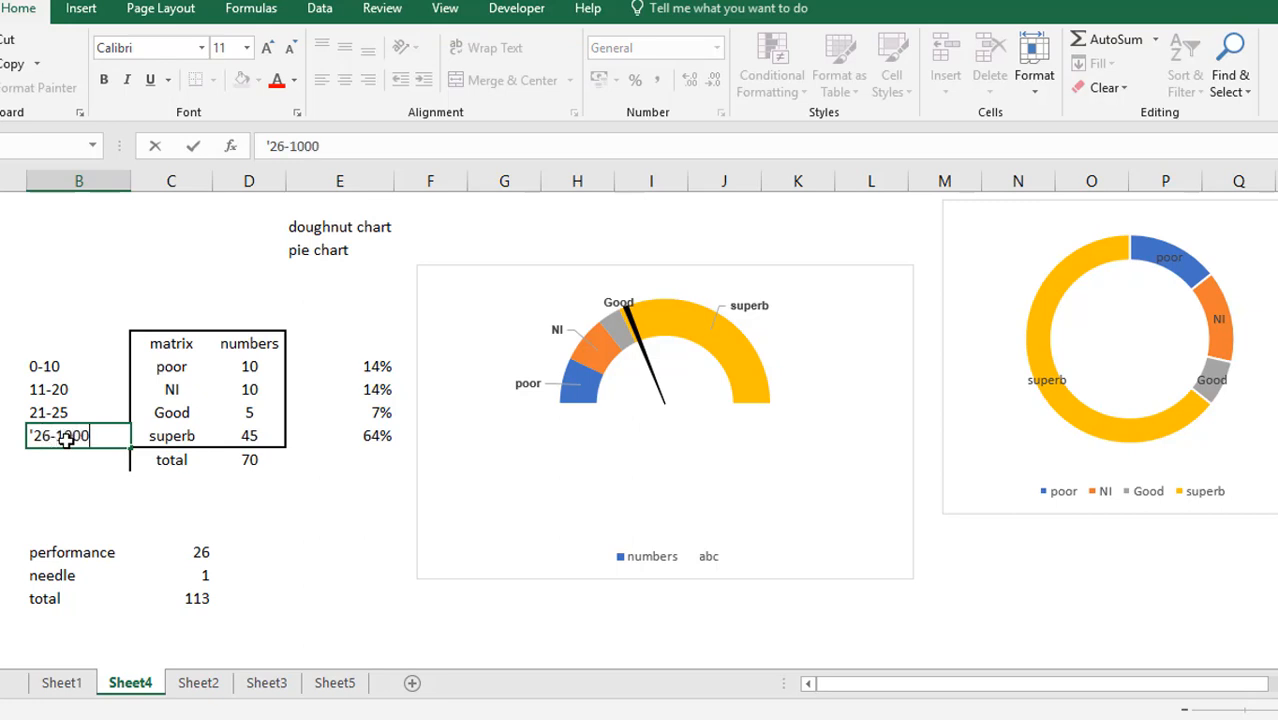
{"action": "key", "text": "Return"}
{"action": "left_click", "coordinate": [65, 440]}
{"action": "left_click", "coordinate": [365, 147]}
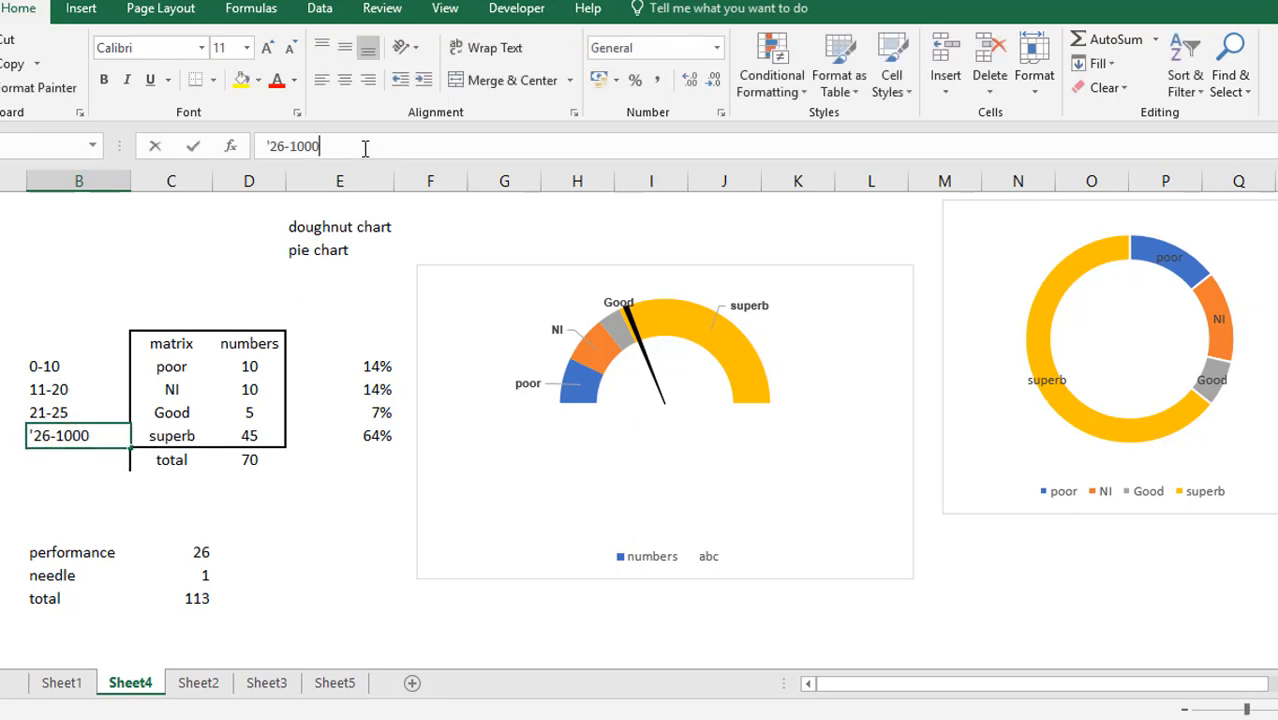
{"action": "key", "text": "BackSpace"}
{"action": "key", "text": "Return"}
Step: Change the NI zone's range in B9 to 11-30
{"action": "key", "text": "Up"}
{"action": "key", "text": "Up"}
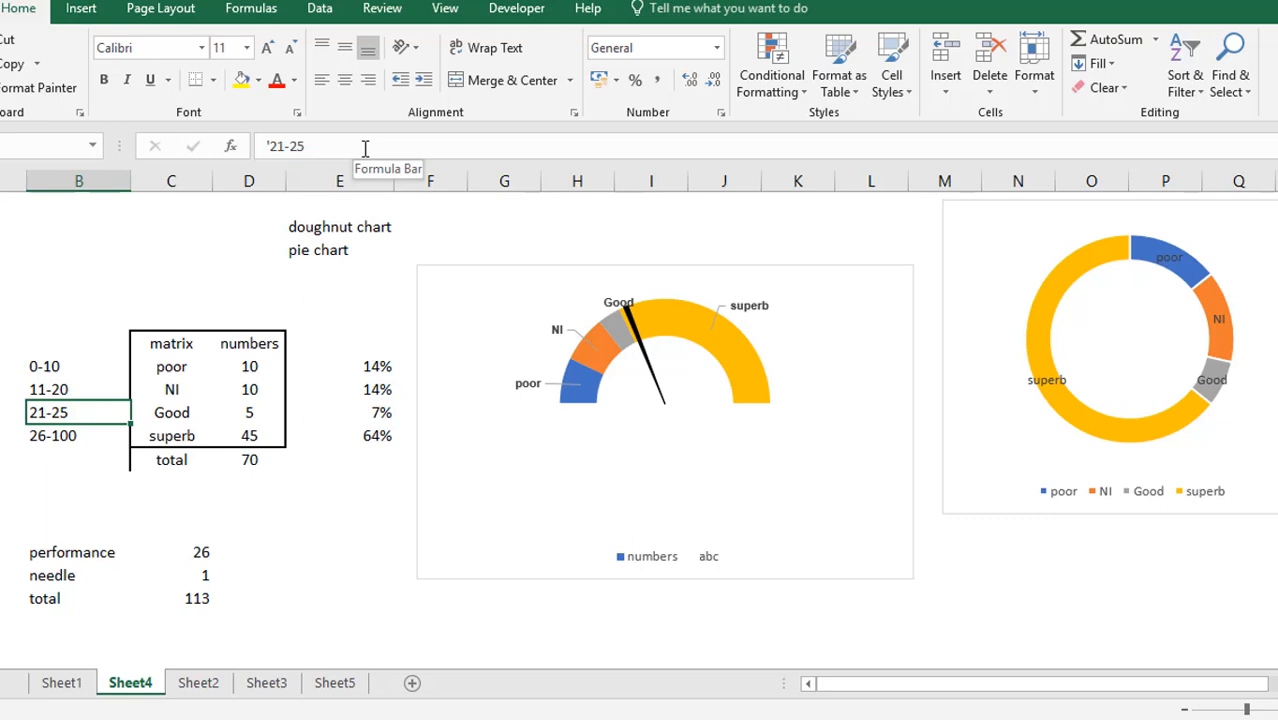
{"action": "key", "text": "Up"}
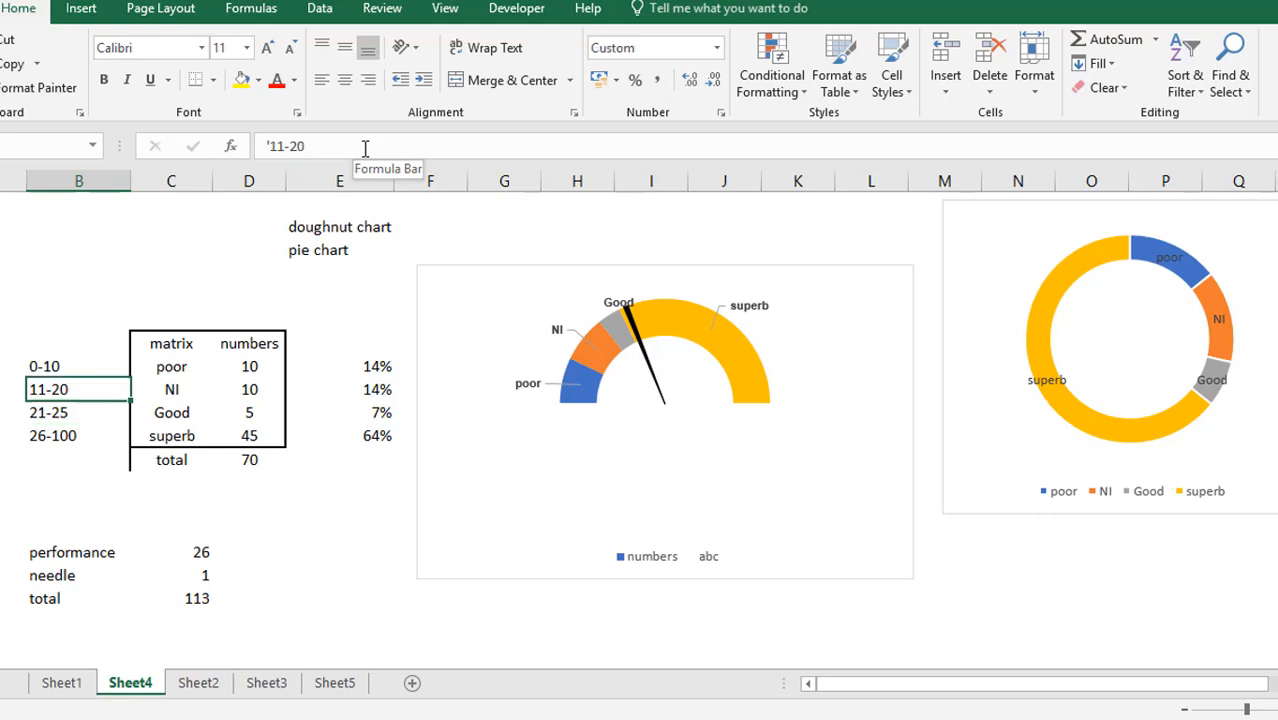
{"action": "key", "text": "Right"}
{"action": "key", "text": "Right"}
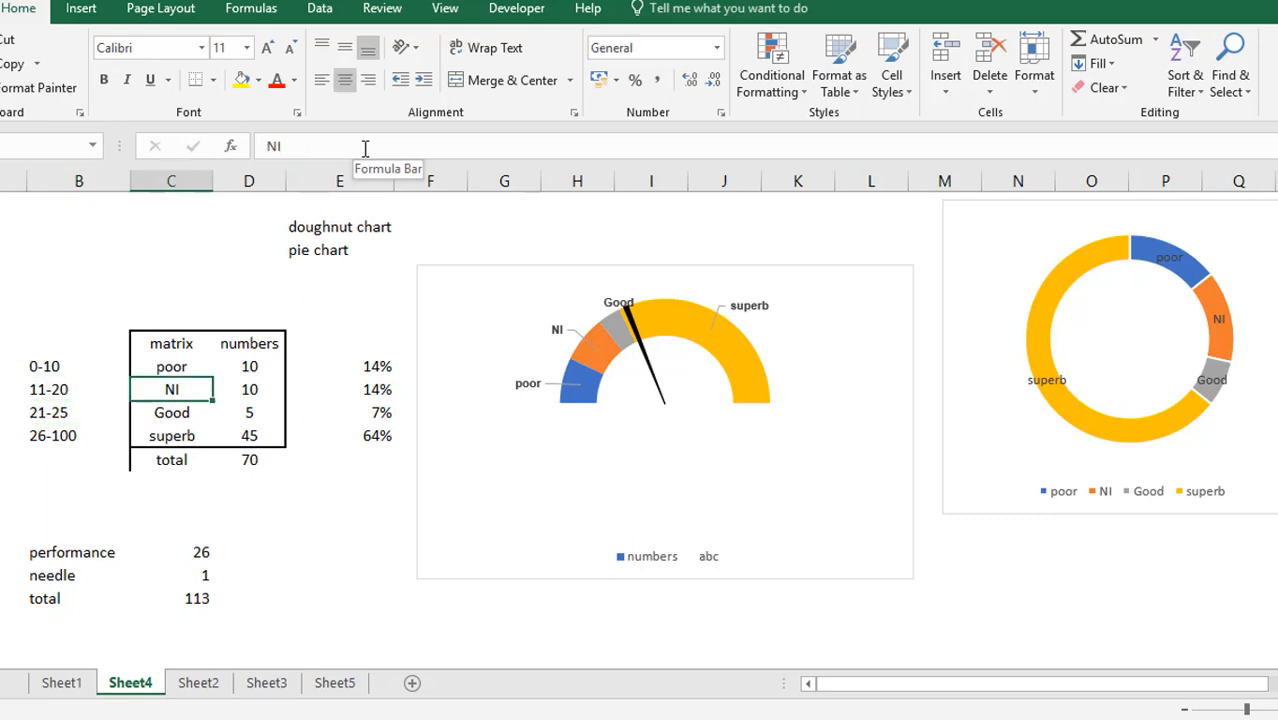
{"action": "key", "text": "Up"}
{"action": "key", "text": "Left"}
{"action": "key", "text": "Left"}
{"action": "key", "text": "Down"}
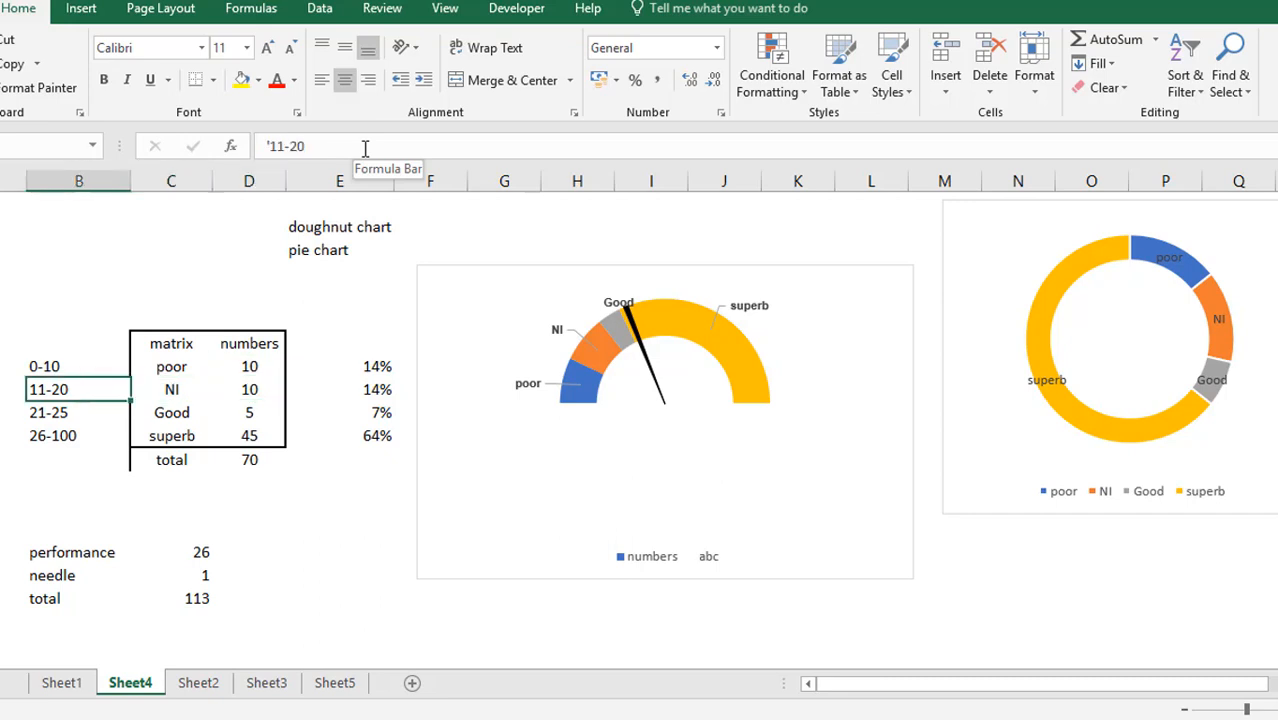
{"action": "left_click", "coordinate": [298, 148]}
{"action": "key", "text": "BackSpace"}
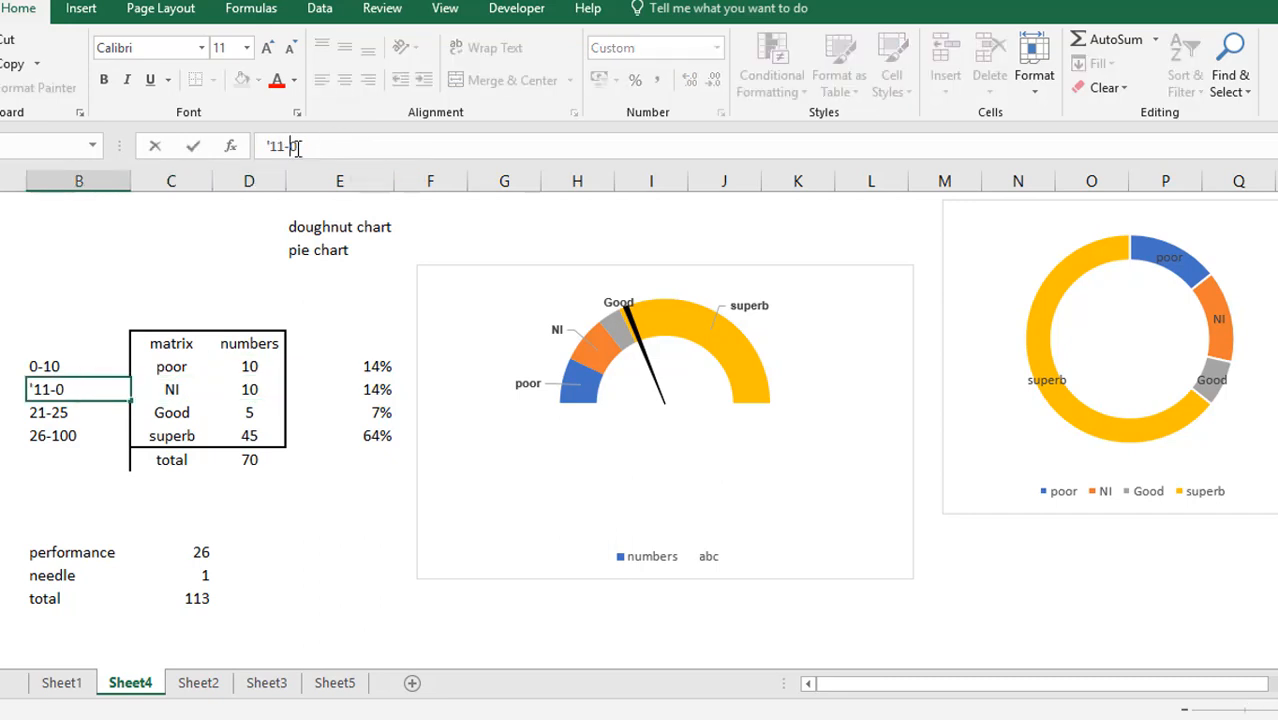
{"action": "type", "text": "3"}
{"action": "key", "text": "Return"}
Step: Set the NI number in D9 to 20 to match its range, and check the sum of D8:D9
{"action": "key", "text": "Up"}
{"action": "key", "text": "Right"}
{"action": "key", "text": "Right"}
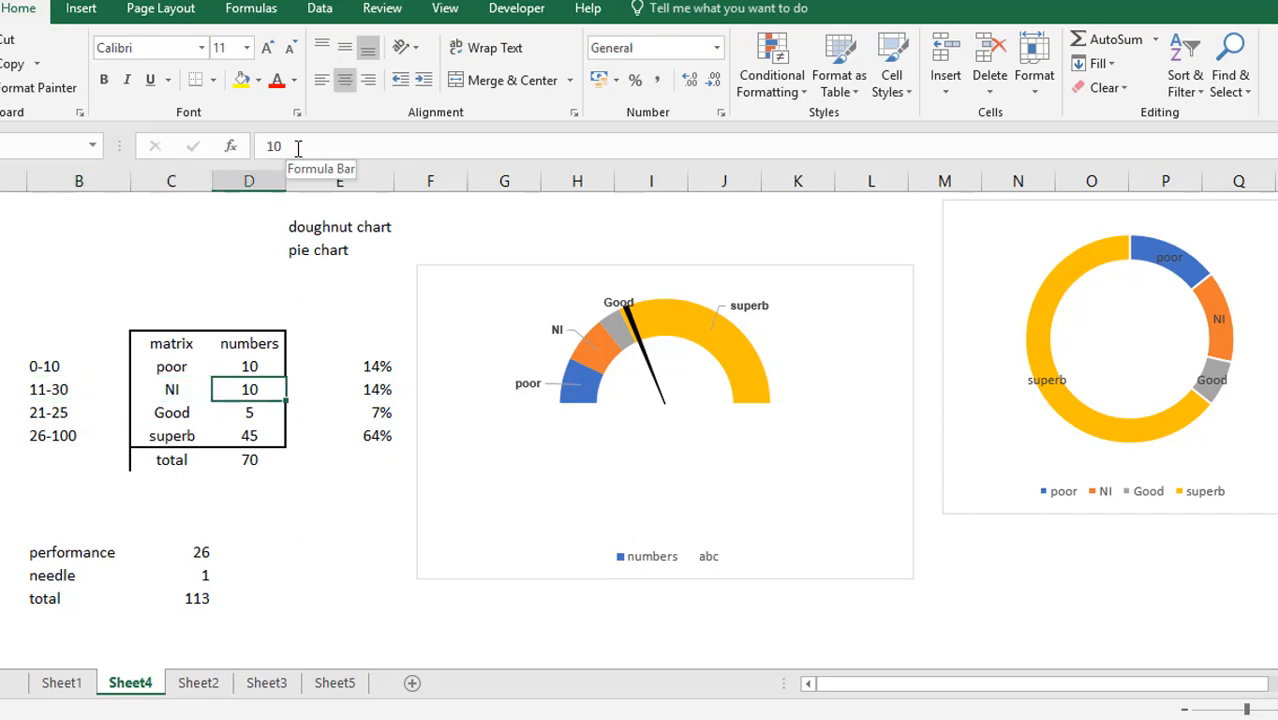
{"action": "type", "text": "20"}
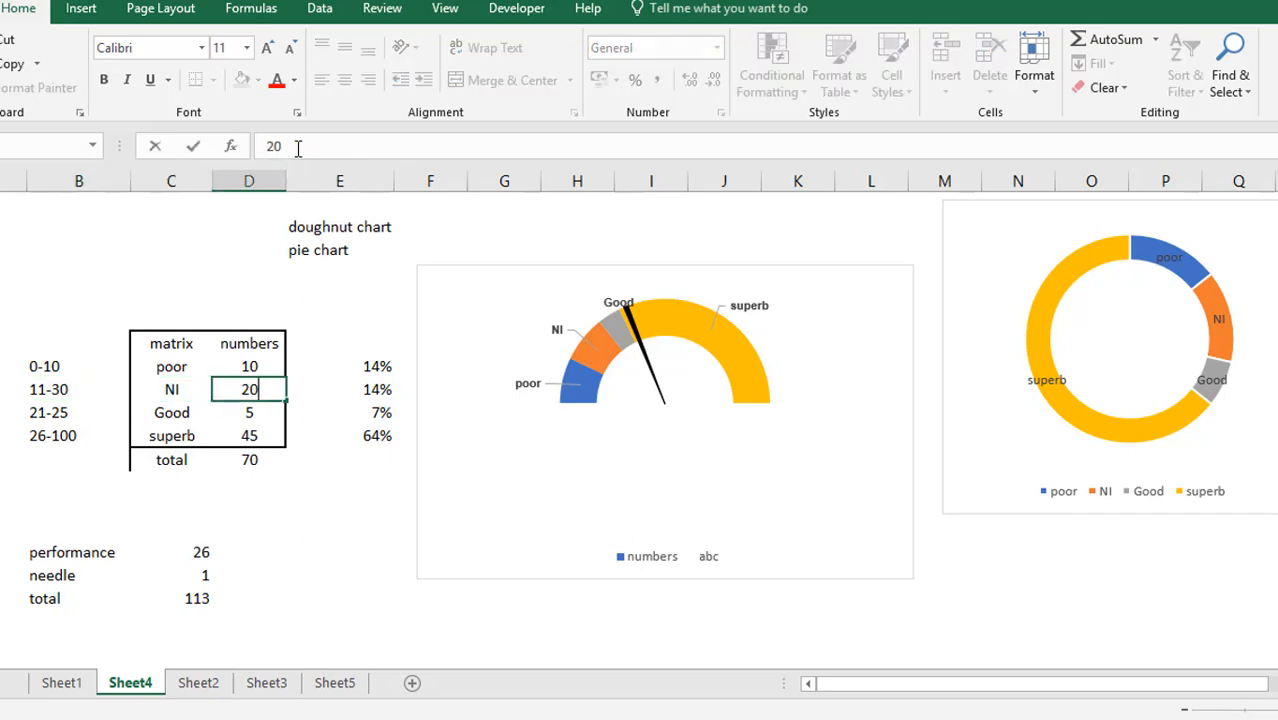
{"action": "key", "text": "Return"}
{"action": "key", "text": "Up"}
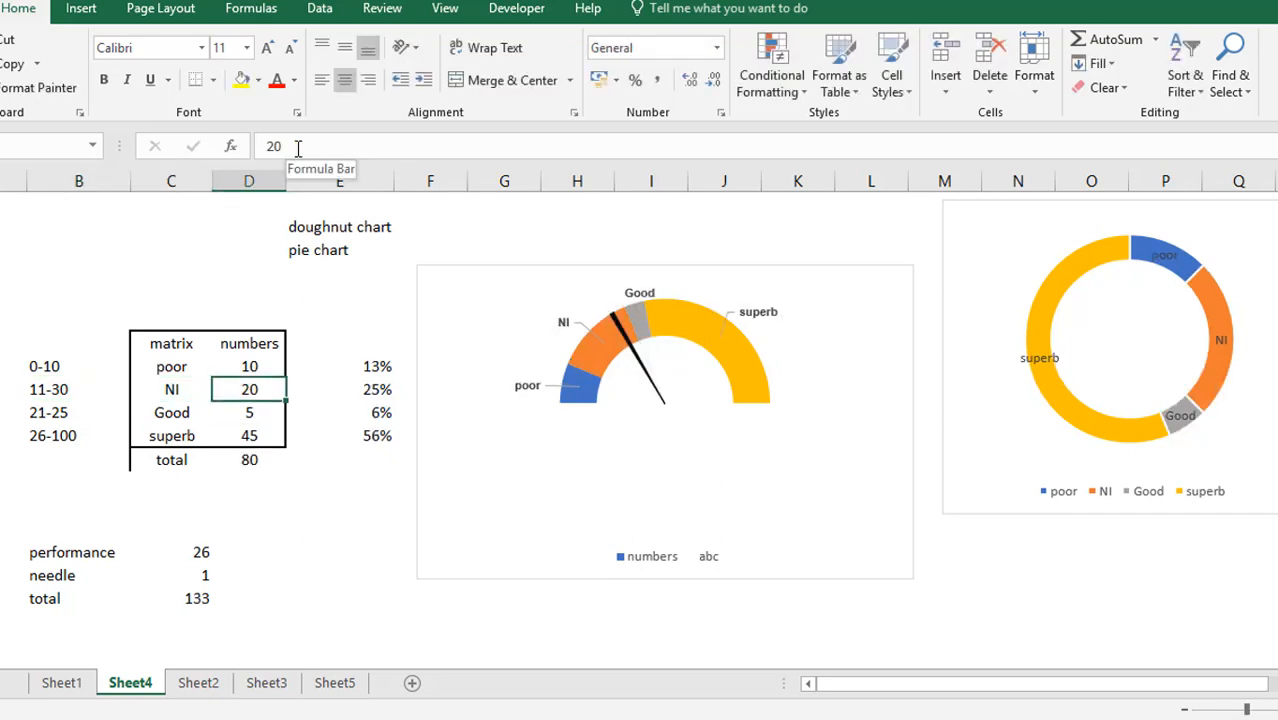
{"action": "key", "text": "Up"}
{"action": "key", "text": "shift+Down"}
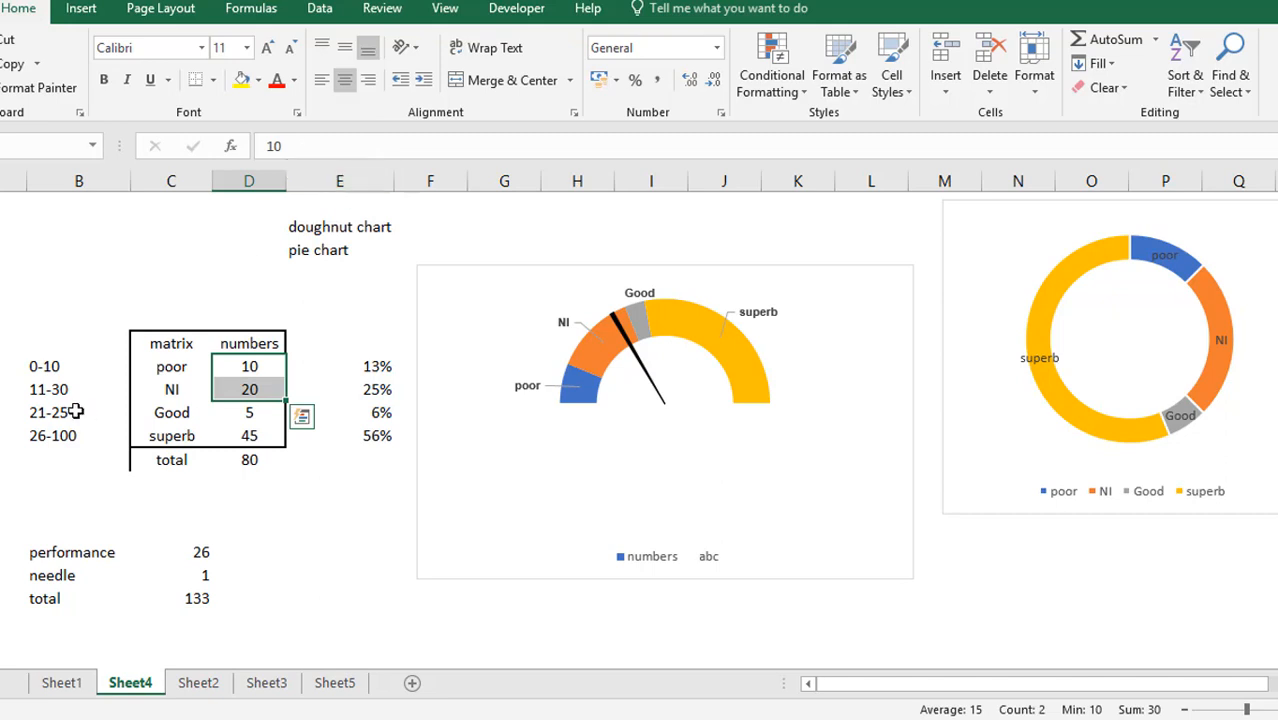
Step: Change the Good zone's range in B10 to 31-70
{"action": "left_click", "coordinate": [76, 412]}
{"action": "left_click", "coordinate": [281, 146]}
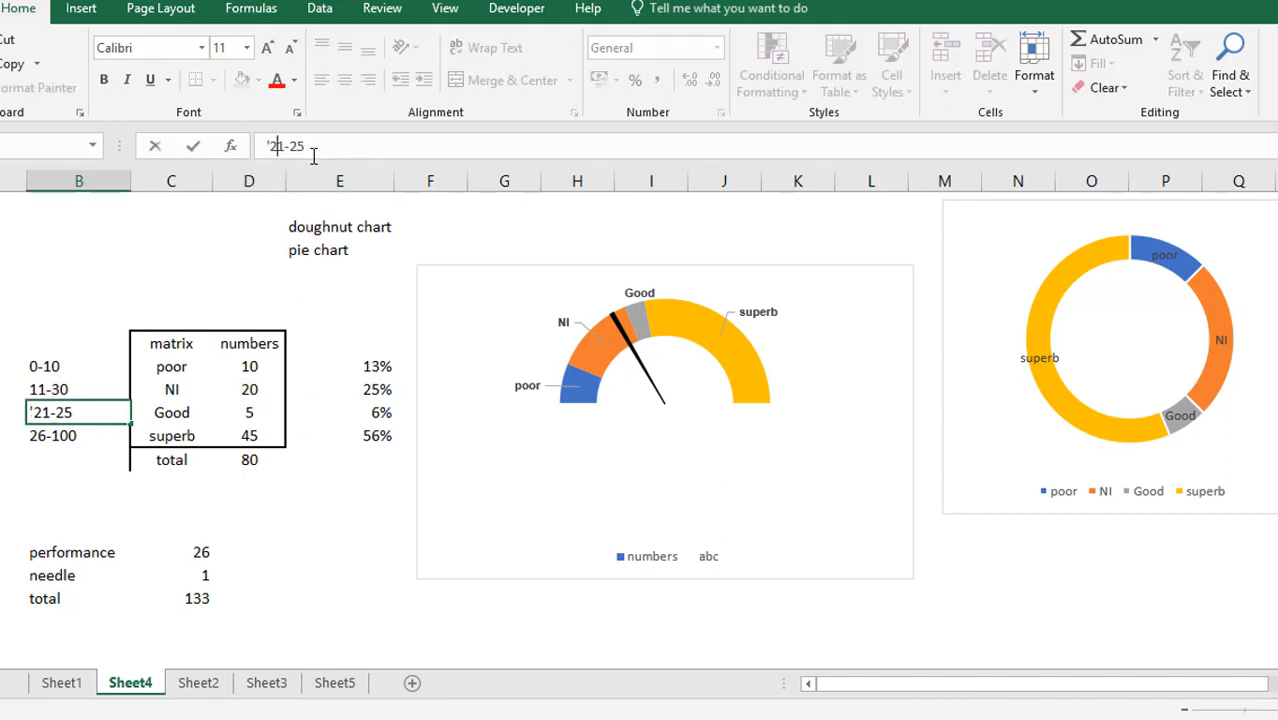
{"action": "key", "text": "BackSpace"}
{"action": "key", "text": "BackSpace"}
{"action": "type", "text": "31"}
{"action": "key", "text": "BackSpace"}
{"action": "key", "text": "BackSpace"}
{"action": "type", "text": "70"}
{"action": "key", "text": "Return"}
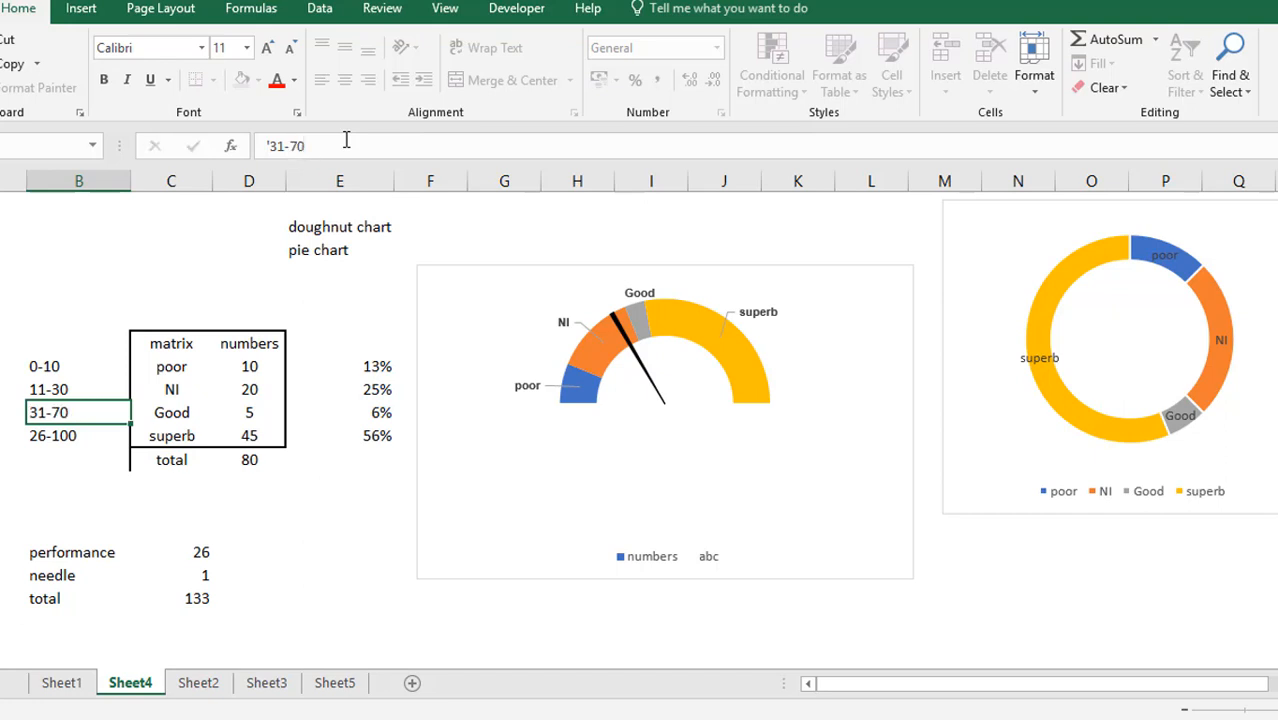
Step: Set the Good number in D10 to 40 to match the span of its range
{"action": "key", "text": "Up"}
{"action": "key", "text": "Right"}
{"action": "key", "text": "Right"}
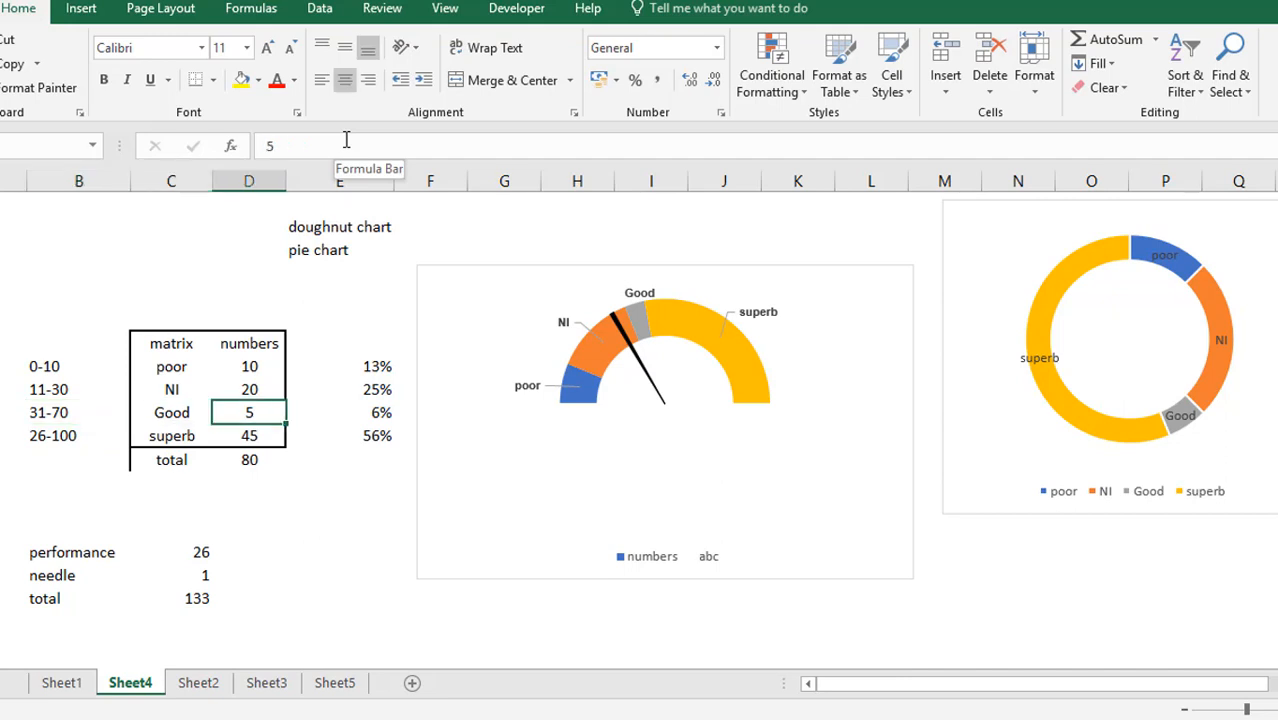
{"action": "key", "text": "Left"}
{"action": "key", "text": "Left"}
{"action": "key", "text": "Right"}
{"action": "key", "text": "Right"}
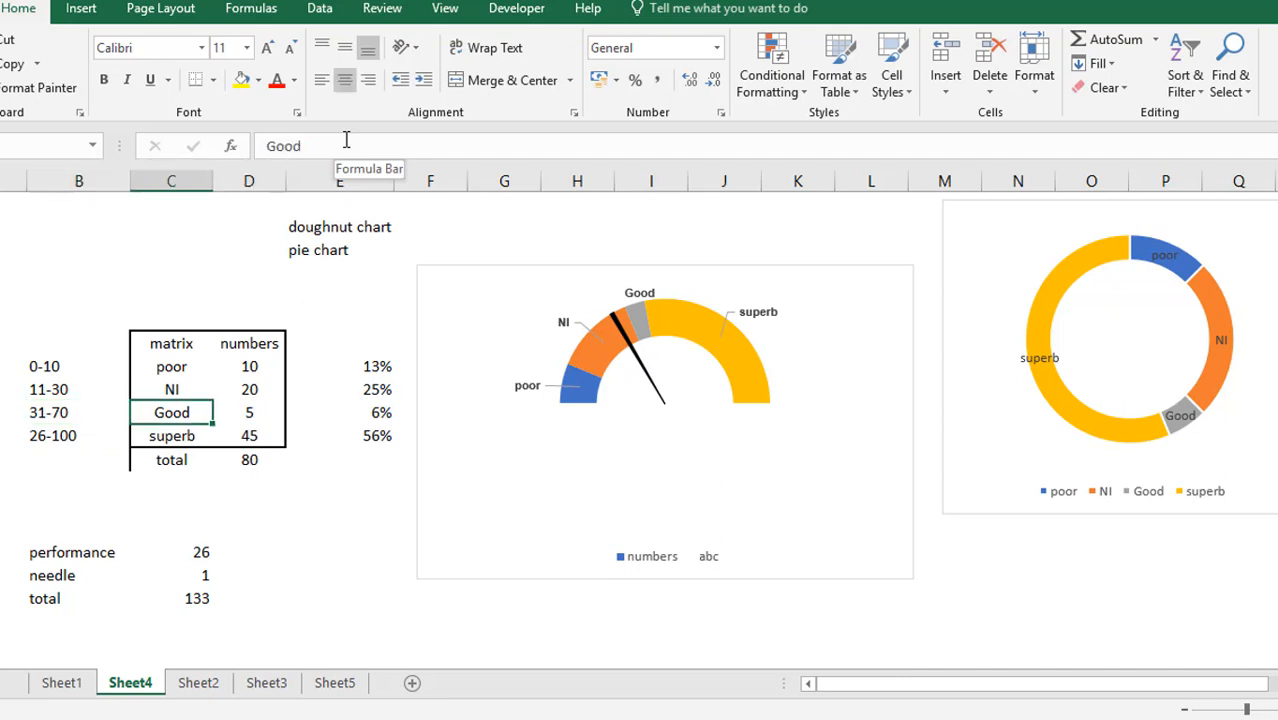
{"action": "key", "text": "Up"}
{"action": "key", "text": "Up"}
{"action": "key", "text": "Down"}
{"action": "key", "text": "Down"}
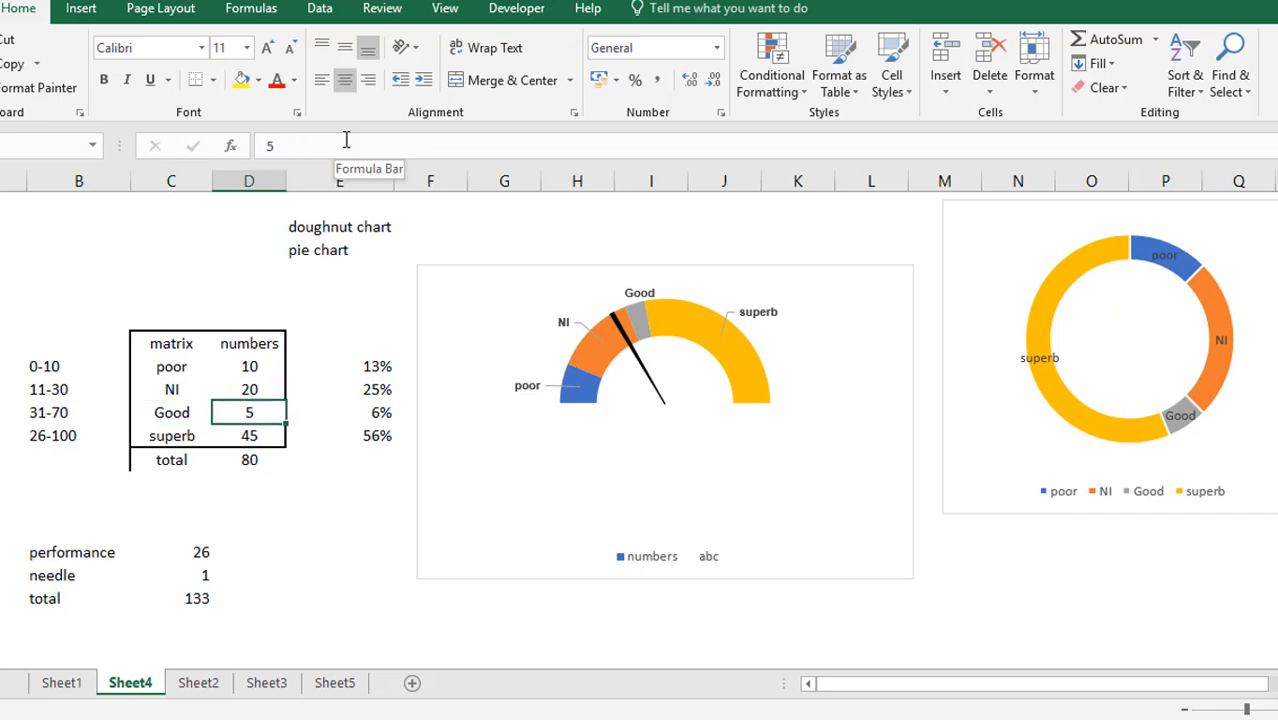
{"action": "type", "text": "40"}
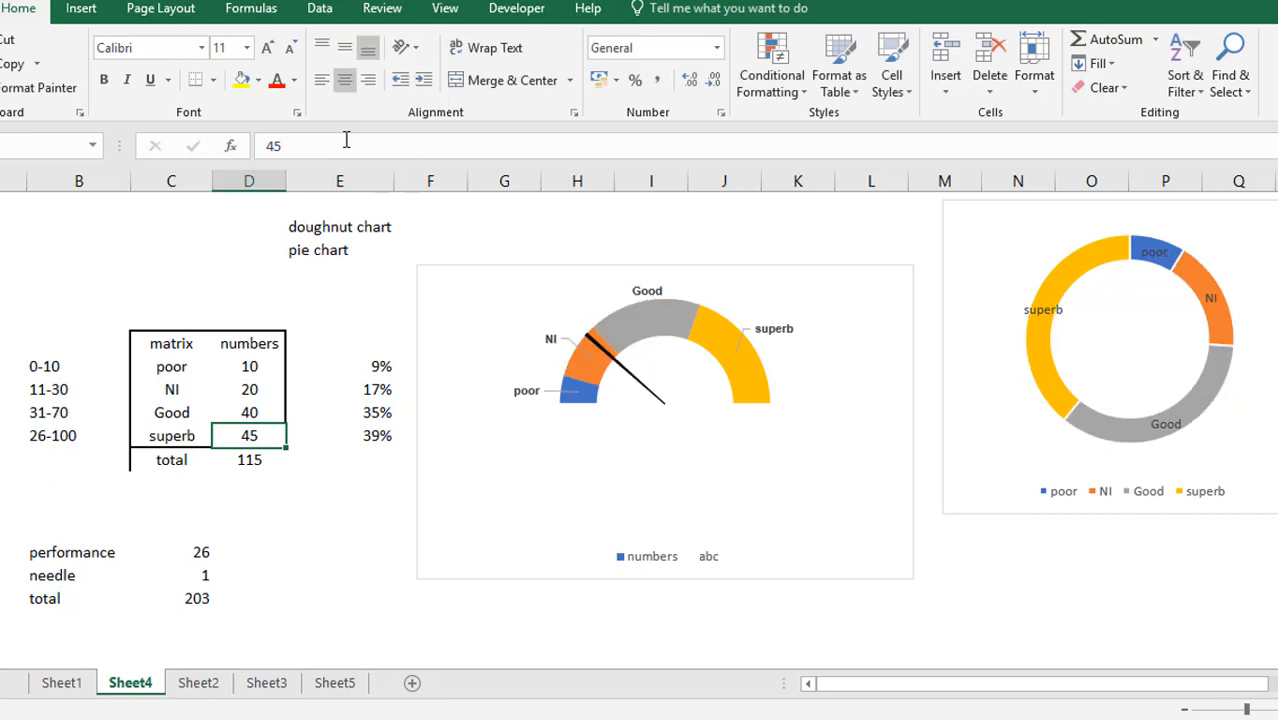
Step: Change the superb zone's range in B11 to 71-100
{"action": "key", "text": "Up"}
{"action": "key", "text": "Left"}
{"action": "key", "text": "Left"}
{"action": "key", "text": "Down"}
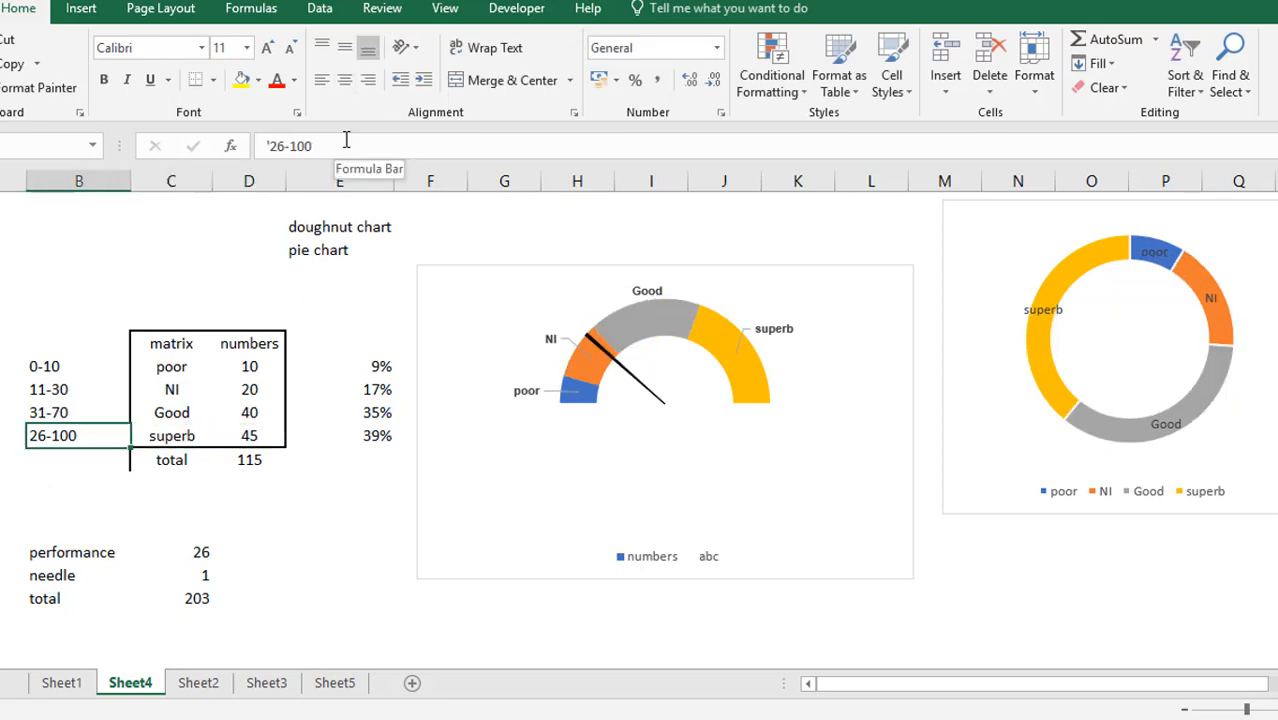
{"action": "type", "text": "'70"}
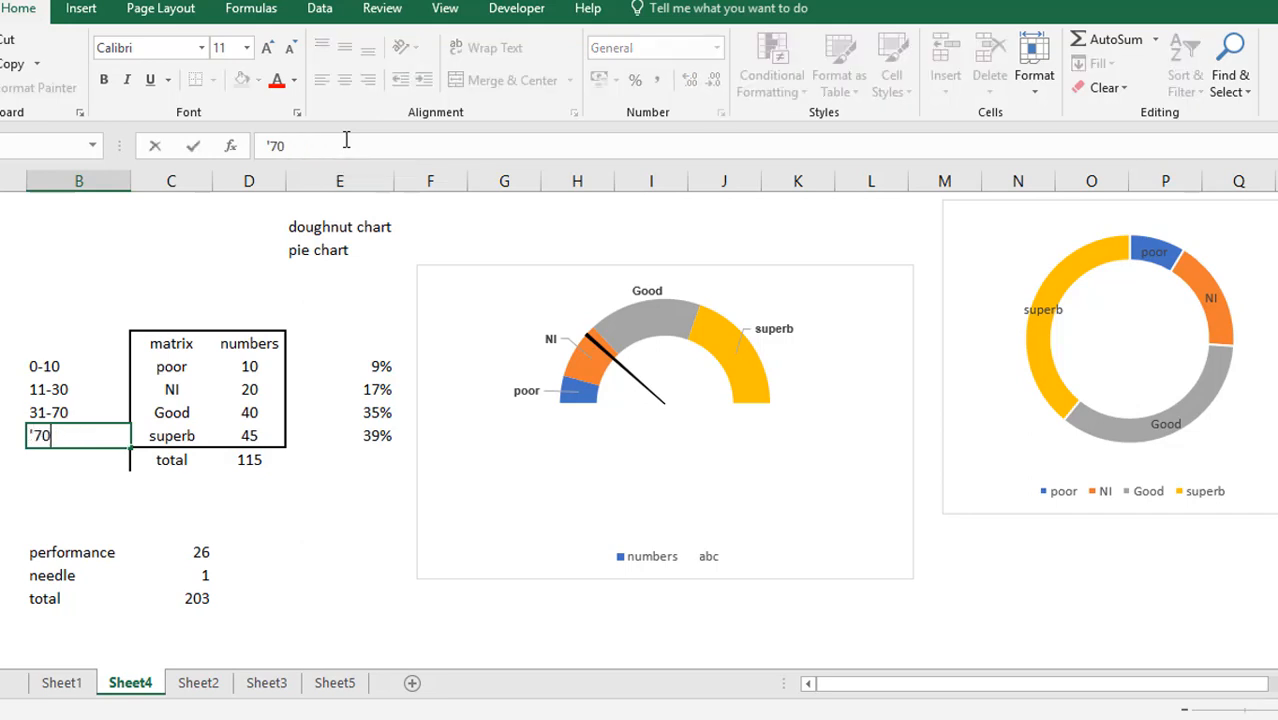
{"action": "key", "text": "Return"}
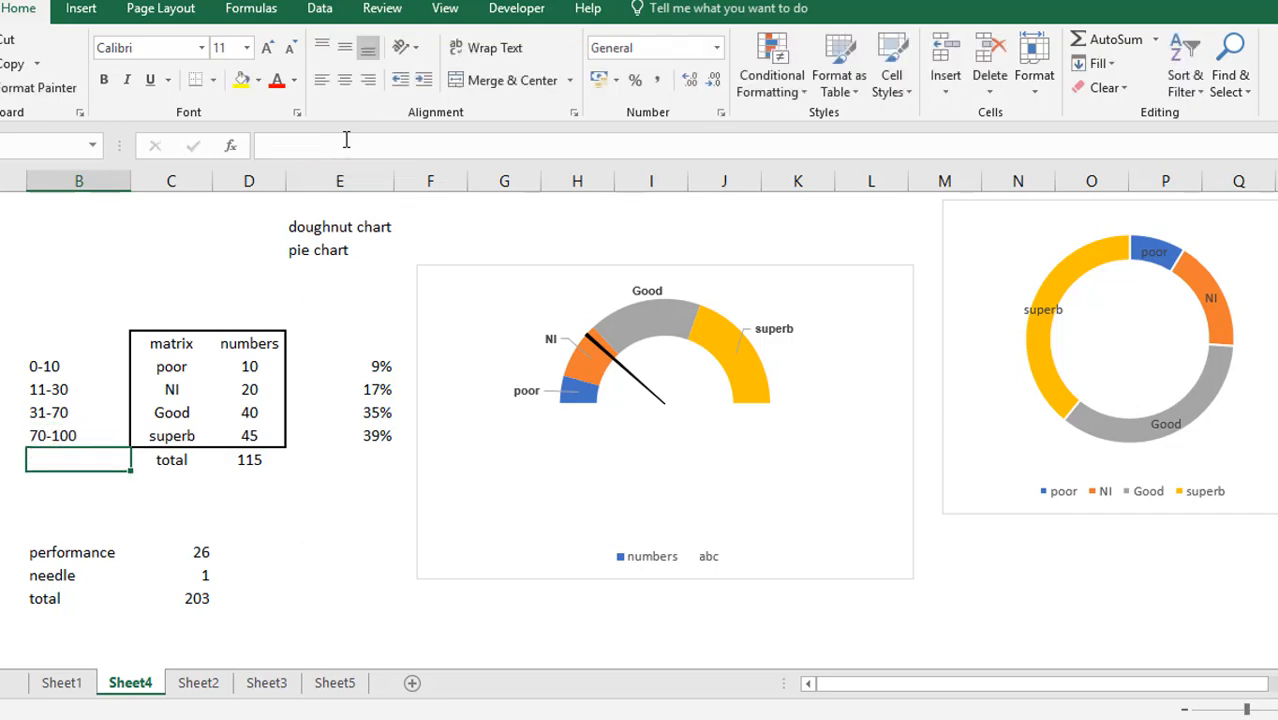
{"action": "key", "text": "Up"}
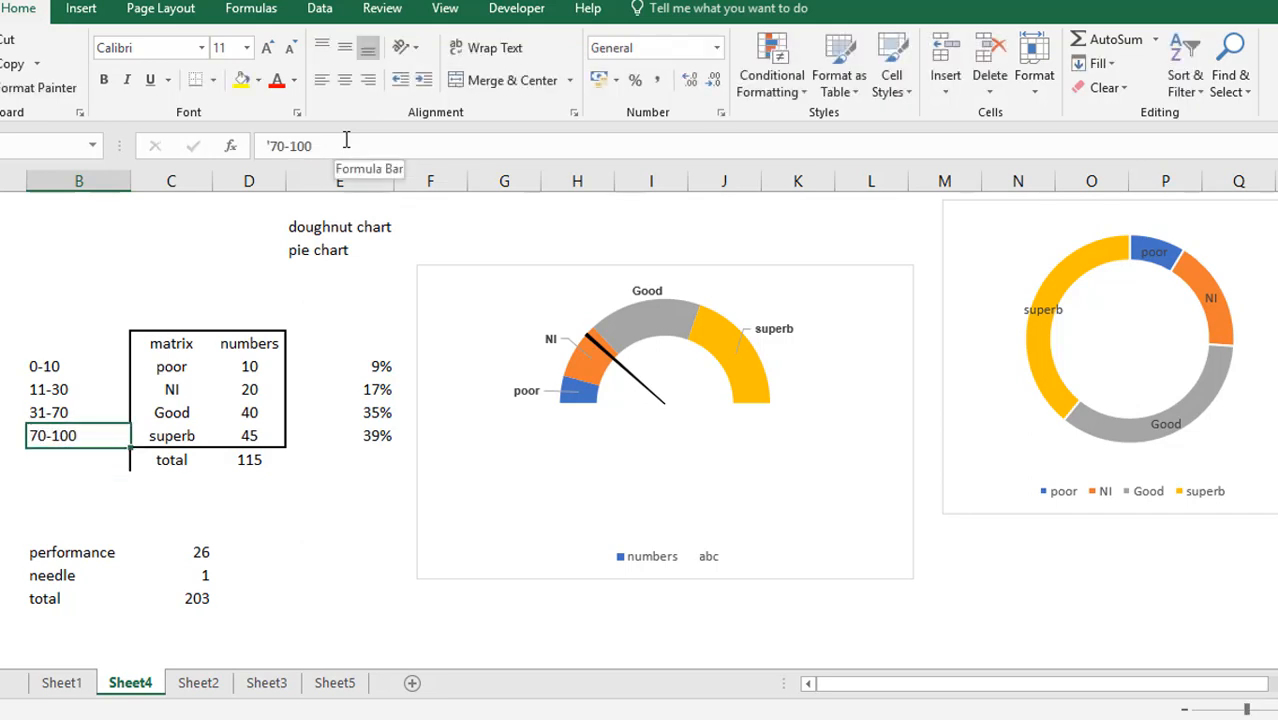
{"action": "left_click", "coordinate": [284, 146]}
{"action": "key", "text": "BackSpace"}
{"action": "type", "text": "1"}
{"action": "key", "text": "Return"}
Step: Check the sum of D8:D10 and set the superb number in D11 to 30 to match its range
{"action": "key", "text": "Up"}
{"action": "key", "text": "Right"}
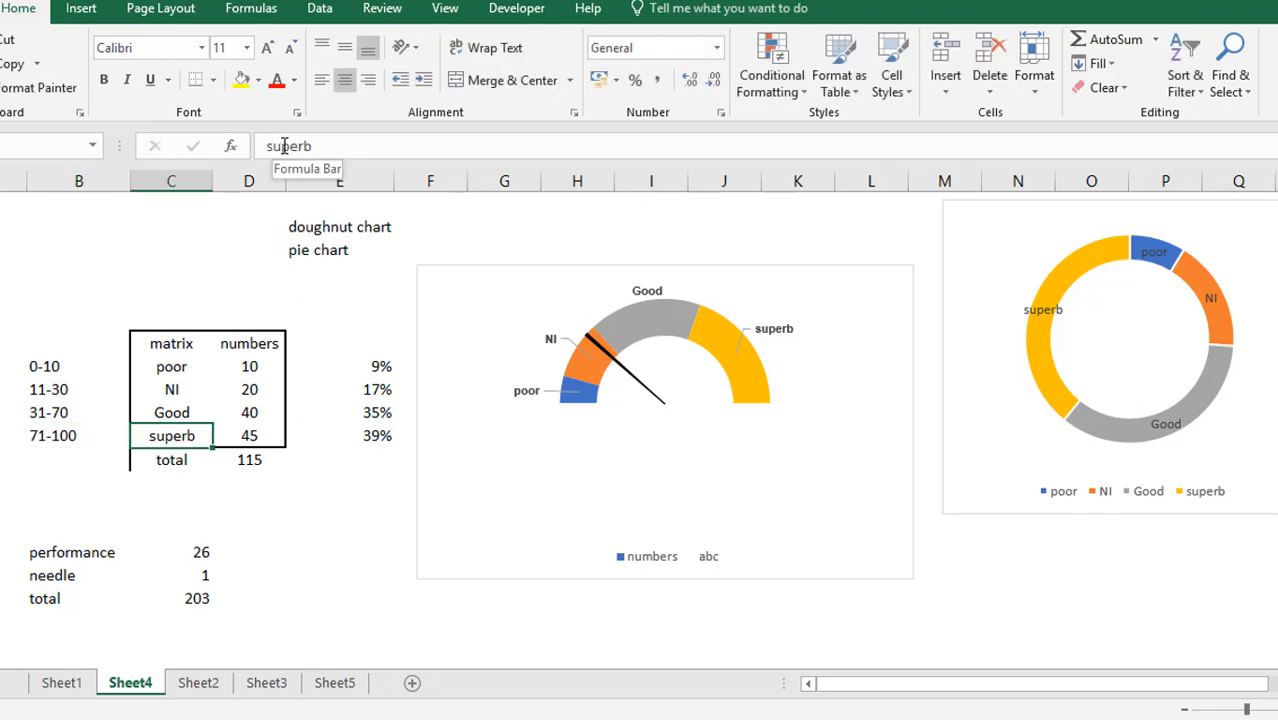
{"action": "key", "text": "Right"}
{"action": "key", "text": "Up"}
{"action": "key", "text": "Up"}
{"action": "key", "text": "Up"}
{"action": "key", "text": "shift+Down"}
{"action": "key", "text": "shift+Down"}
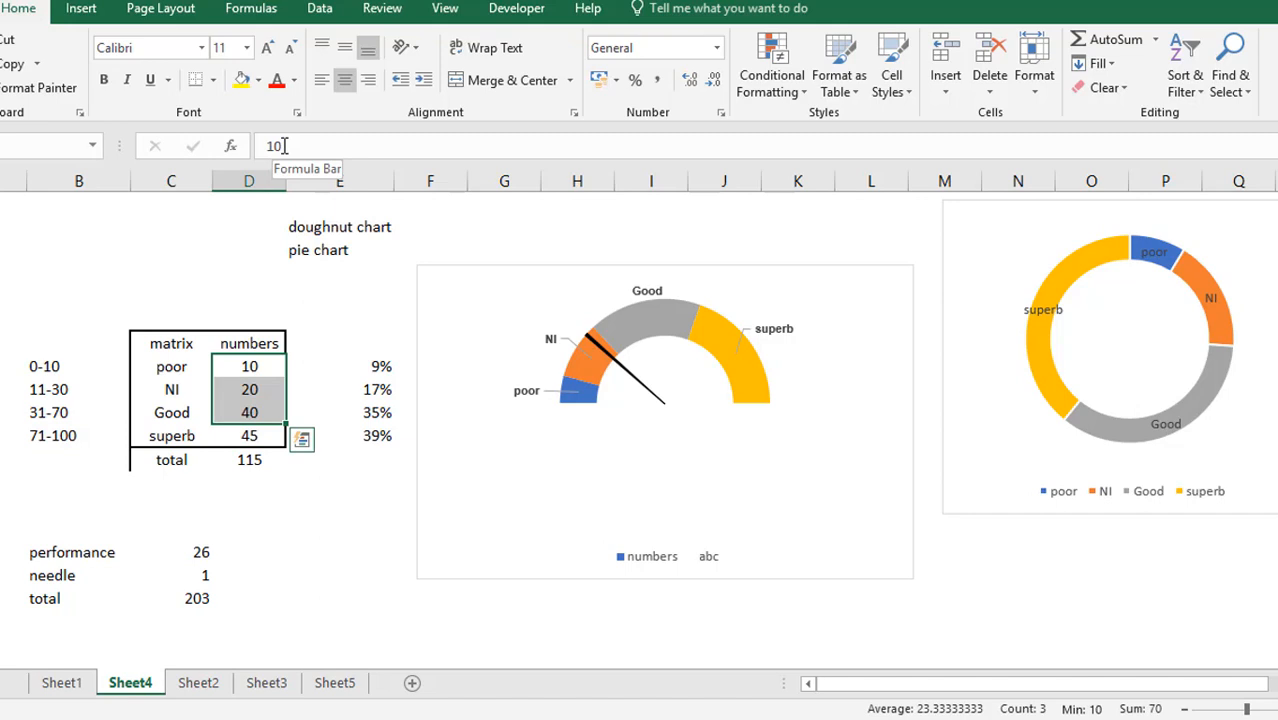
{"action": "key", "text": "Down"}
{"action": "key", "text": "Down"}
{"action": "key", "text": "Down"}
{"action": "type", "text": "30"}
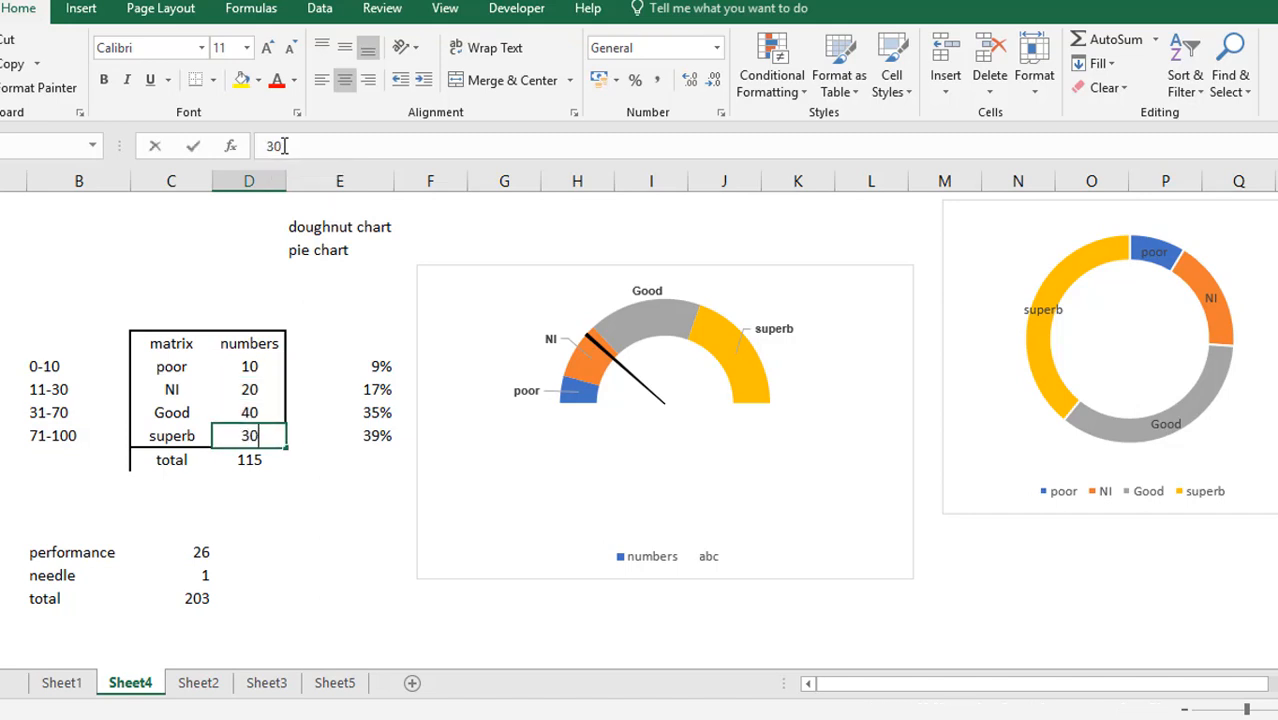
{"action": "key", "text": "Return"}
Step: Check the total in D12 against the sum of the zone numbers in D8:D11
{"action": "key", "text": "Down"}
{"action": "key", "text": "Up"}
{"action": "key", "text": "Up"}
{"action": "key", "text": "Up"}
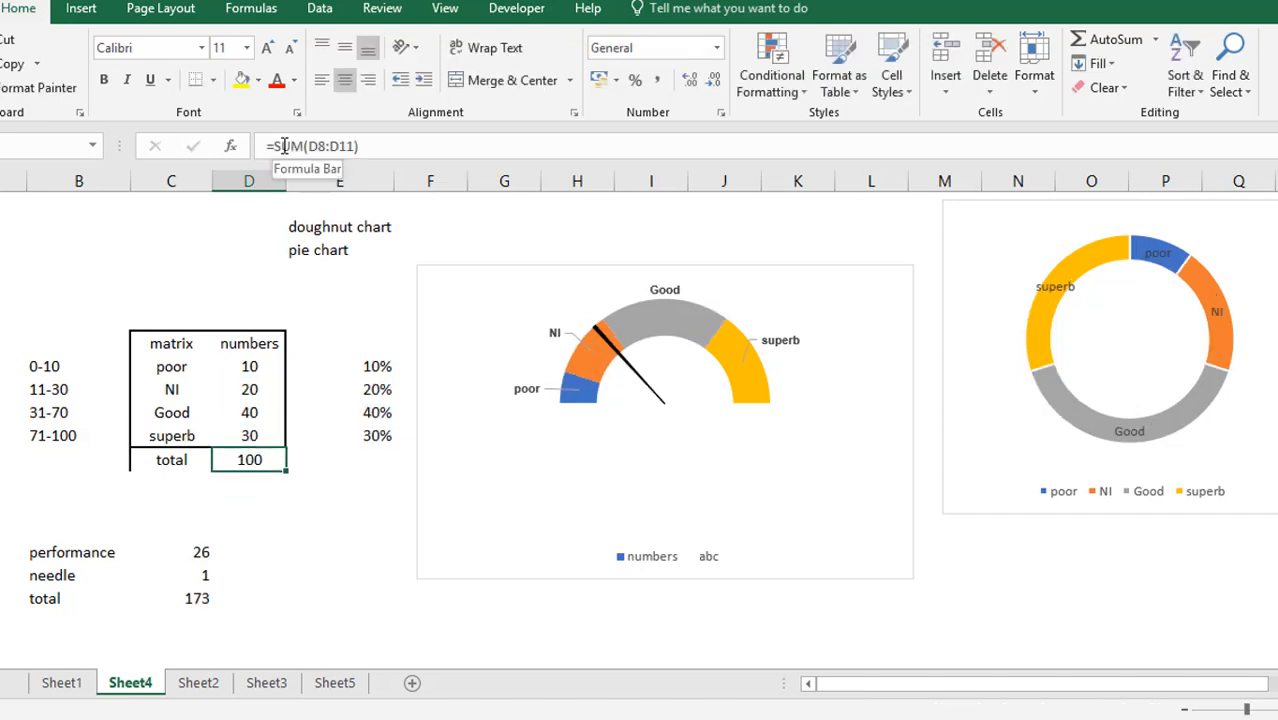
{"action": "key", "text": "Up"}
{"action": "key", "text": "Up"}
{"action": "key", "text": "shift+Down"}
{"action": "key", "text": "shift+Down"}
{"action": "key", "text": "shift+Down"}
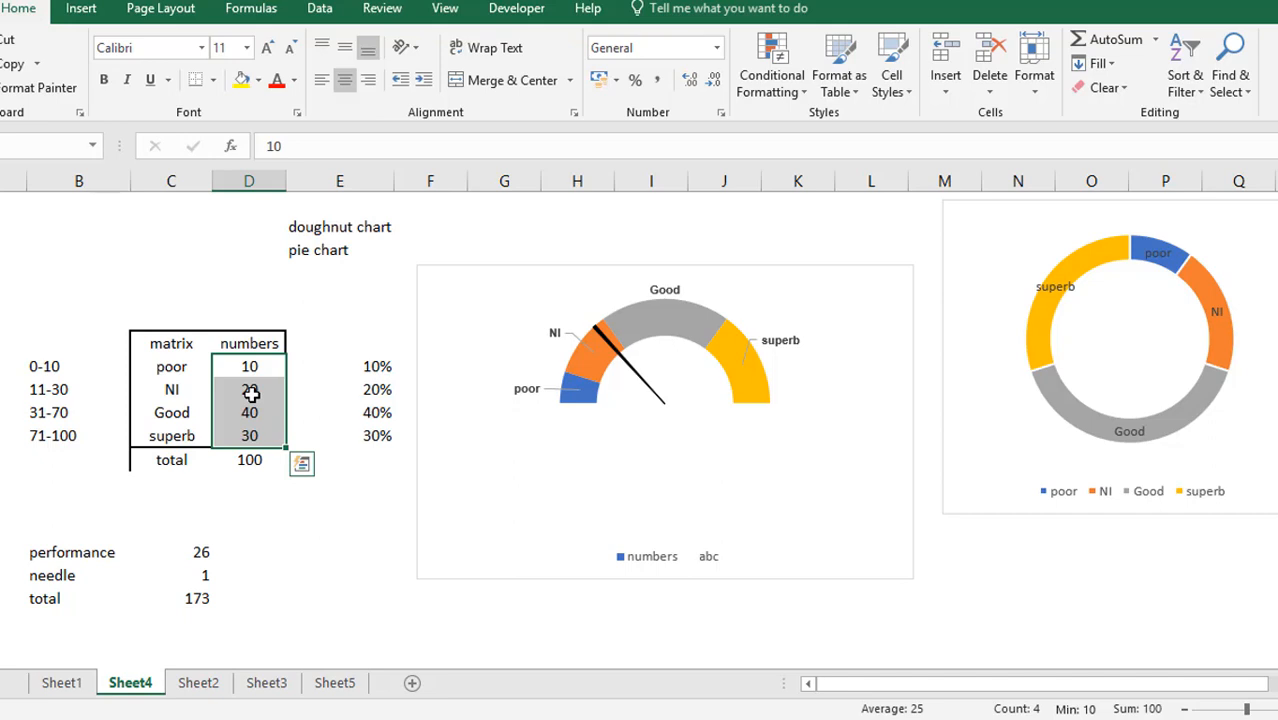
Step: Compare the performance value in C16 with the poor zone's range in B8 and the matrix table
{"action": "left_click", "coordinate": [167, 369]}
{"action": "left_click", "coordinate": [196, 552]}
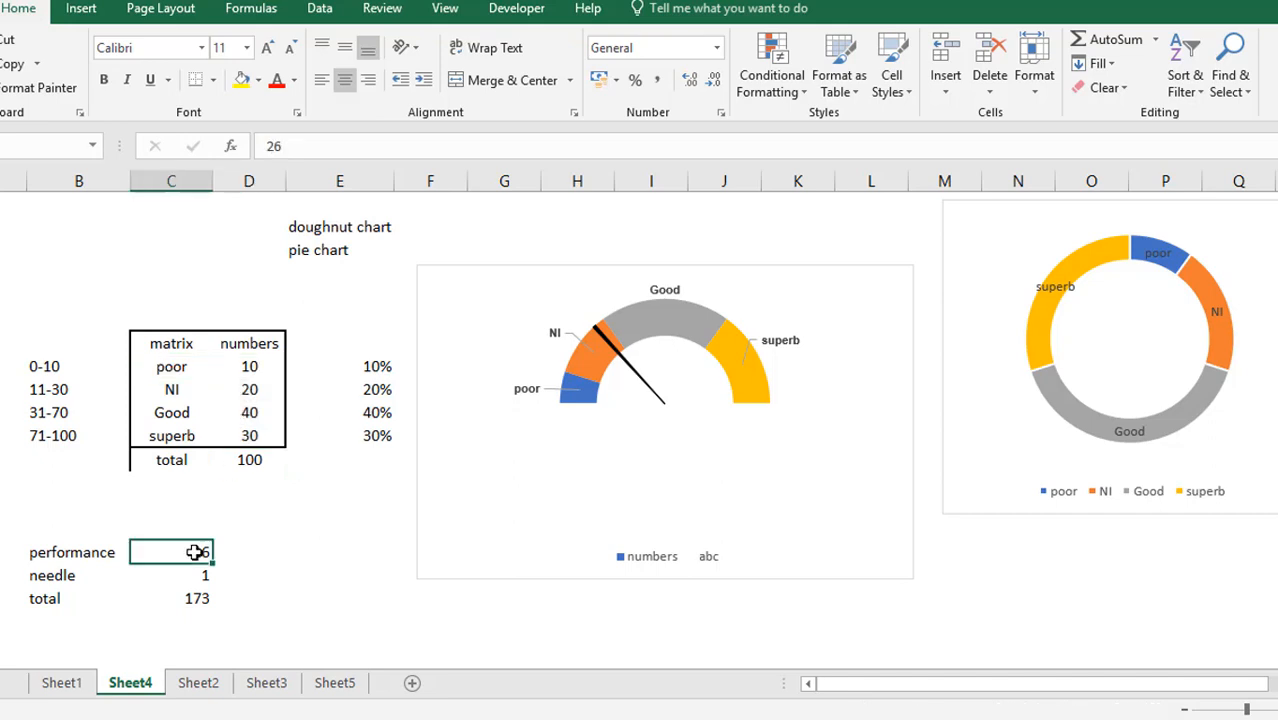
{"action": "left_click", "coordinate": [44, 366]}
{"action": "left_click", "coordinate": [185, 338]}
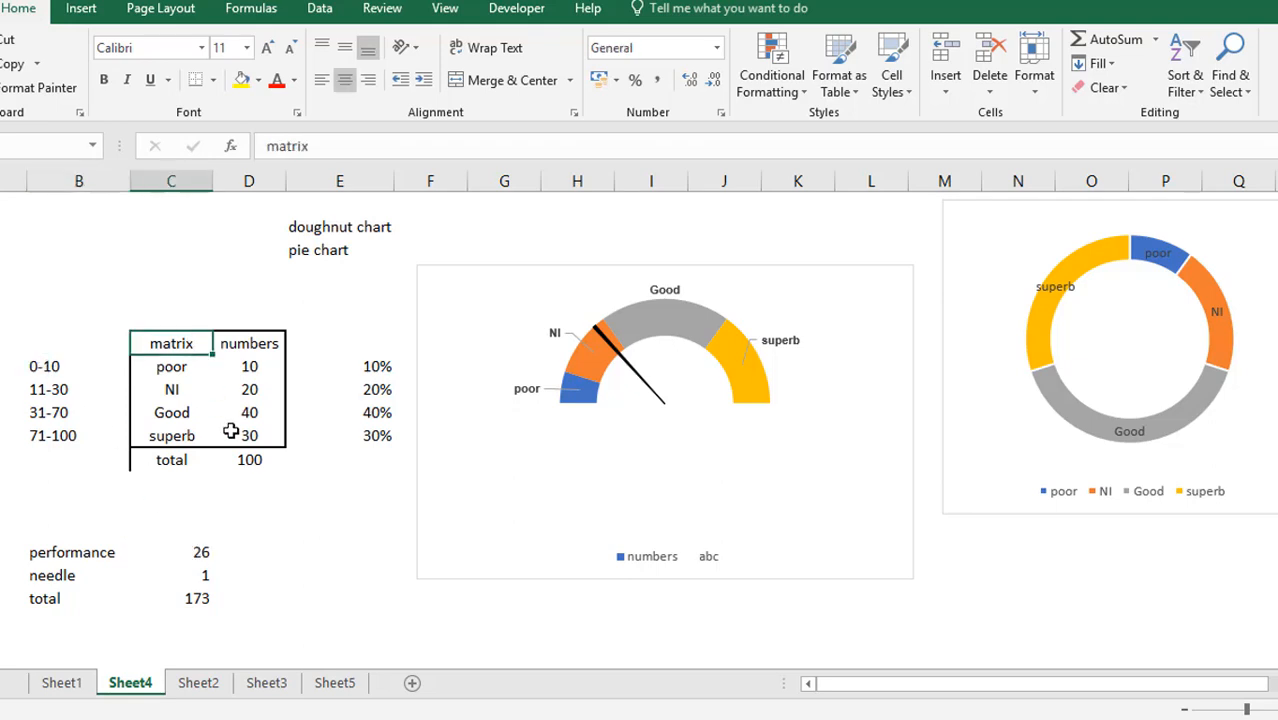
Step: Format the ranges and matrix labels in B7:C11 with a light blue fill, bold text and all borders
{"action": "left_click", "coordinate": [260, 473], "text": "shift"}
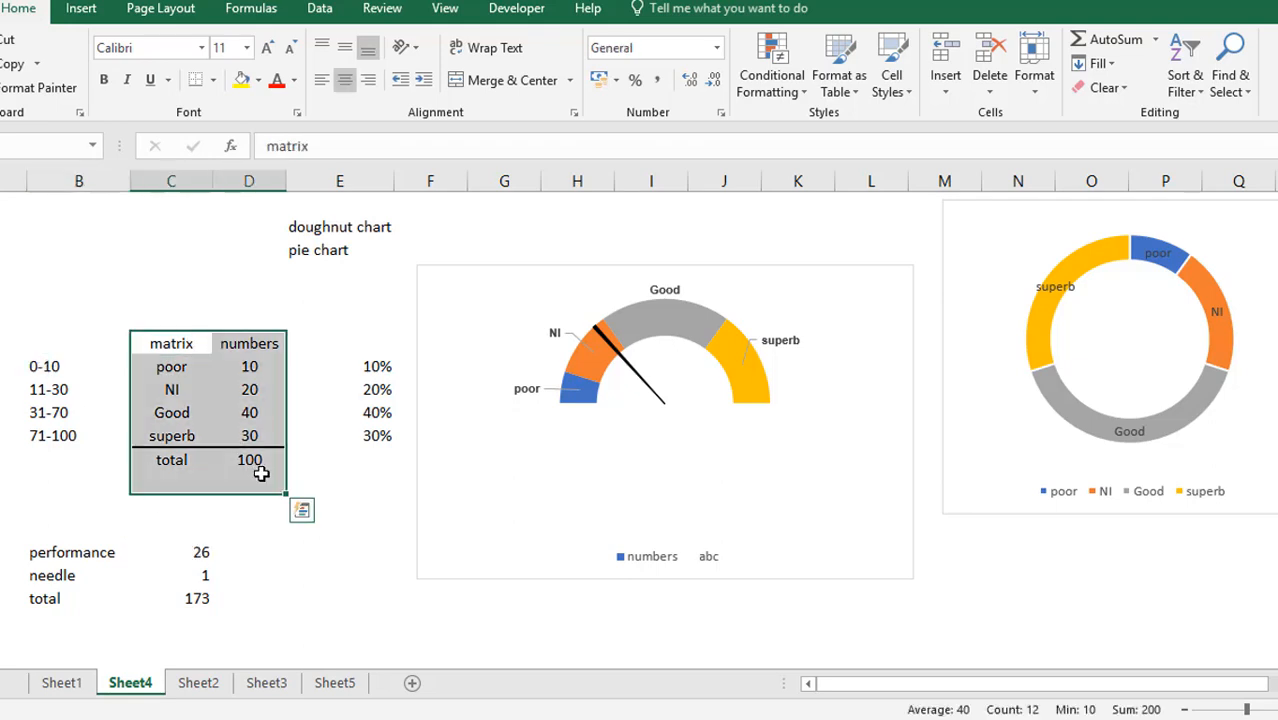
{"action": "left_click", "coordinate": [42, 356]}
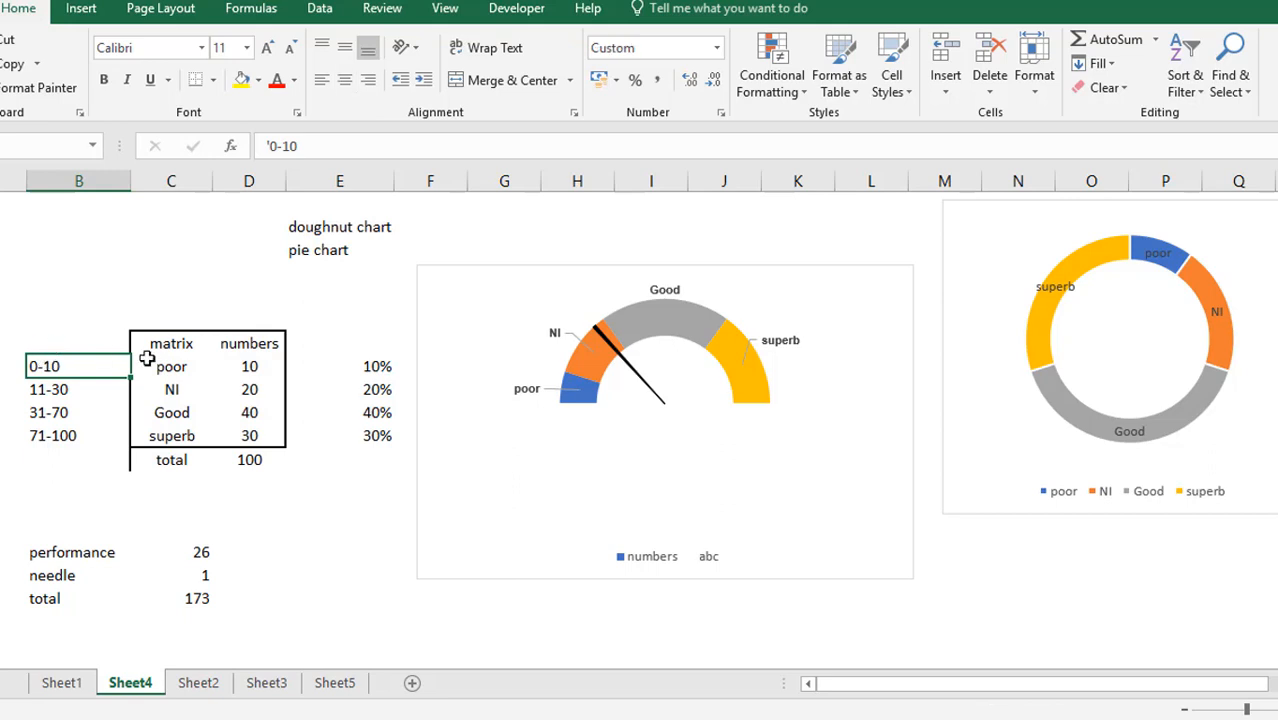
{"action": "left_click", "coordinate": [23, 337]}
{"action": "left_click", "coordinate": [171, 442], "text": "shift"}
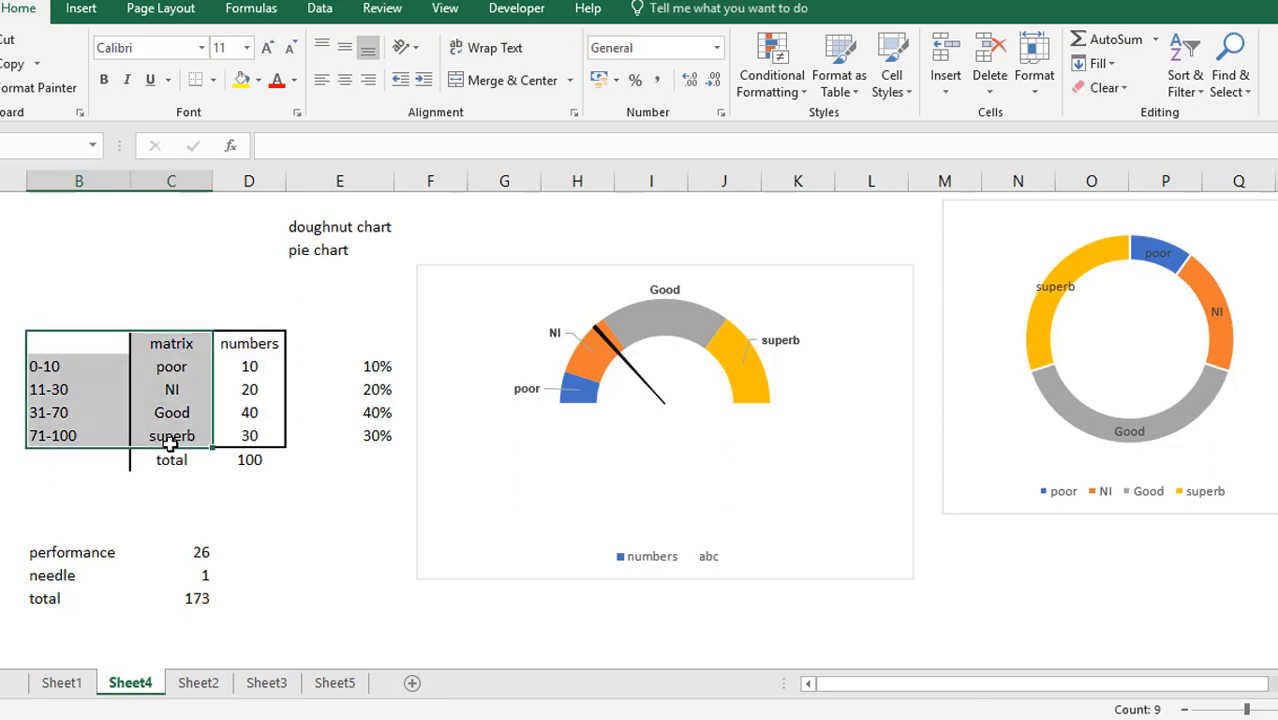
{"action": "left_click", "coordinate": [250, 85]}
{"action": "left_click", "coordinate": [259, 82]}
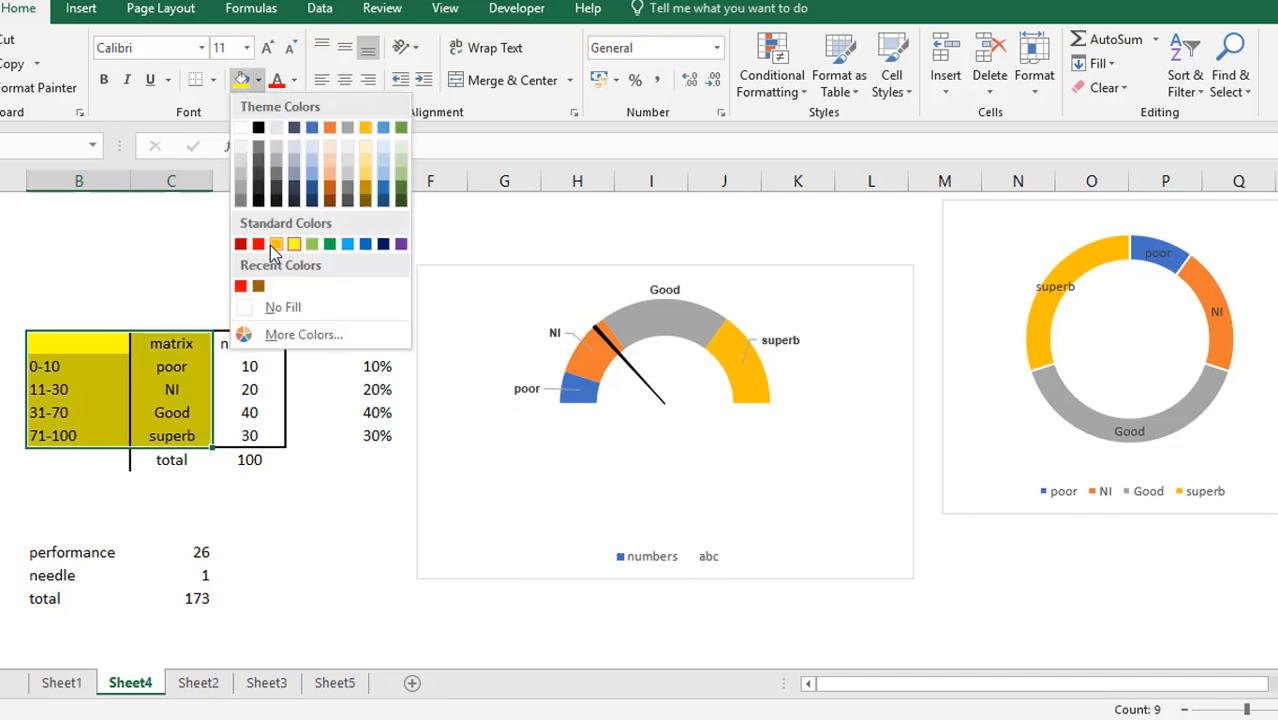
{"action": "left_click", "coordinate": [311, 144]}
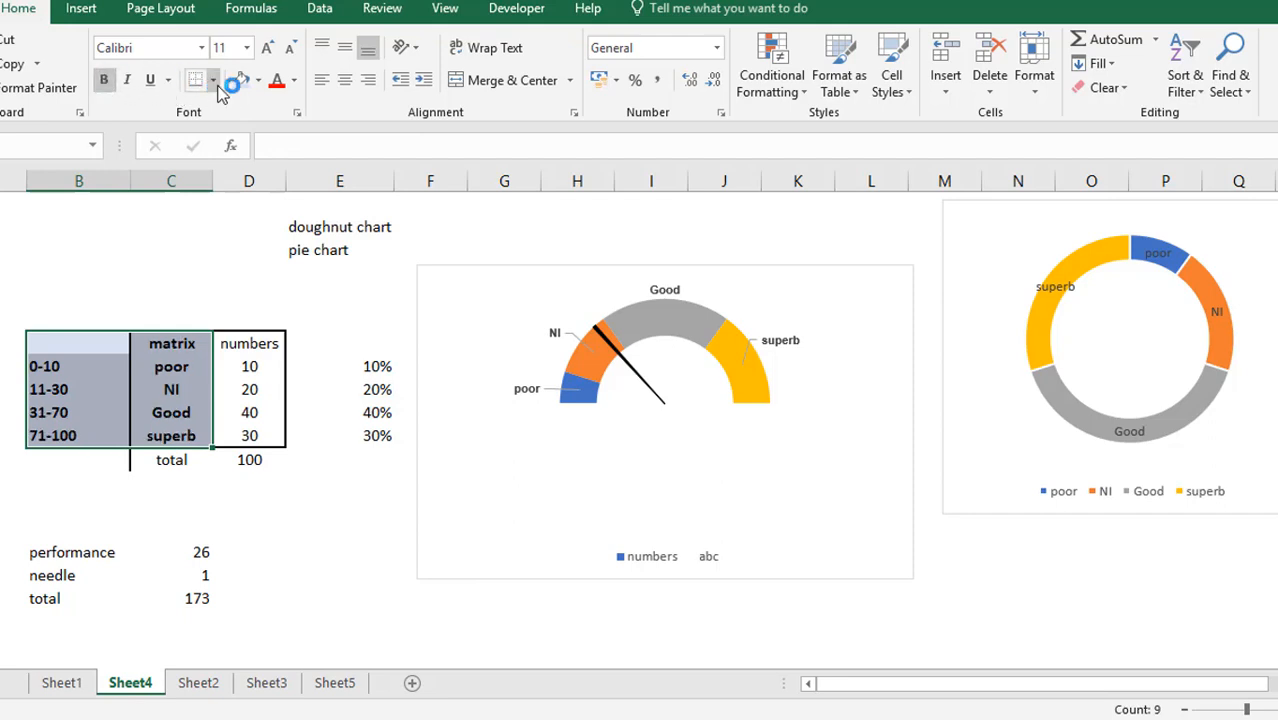
{"action": "left_click", "coordinate": [212, 81]}
{"action": "left_click", "coordinate": [200, 262]}
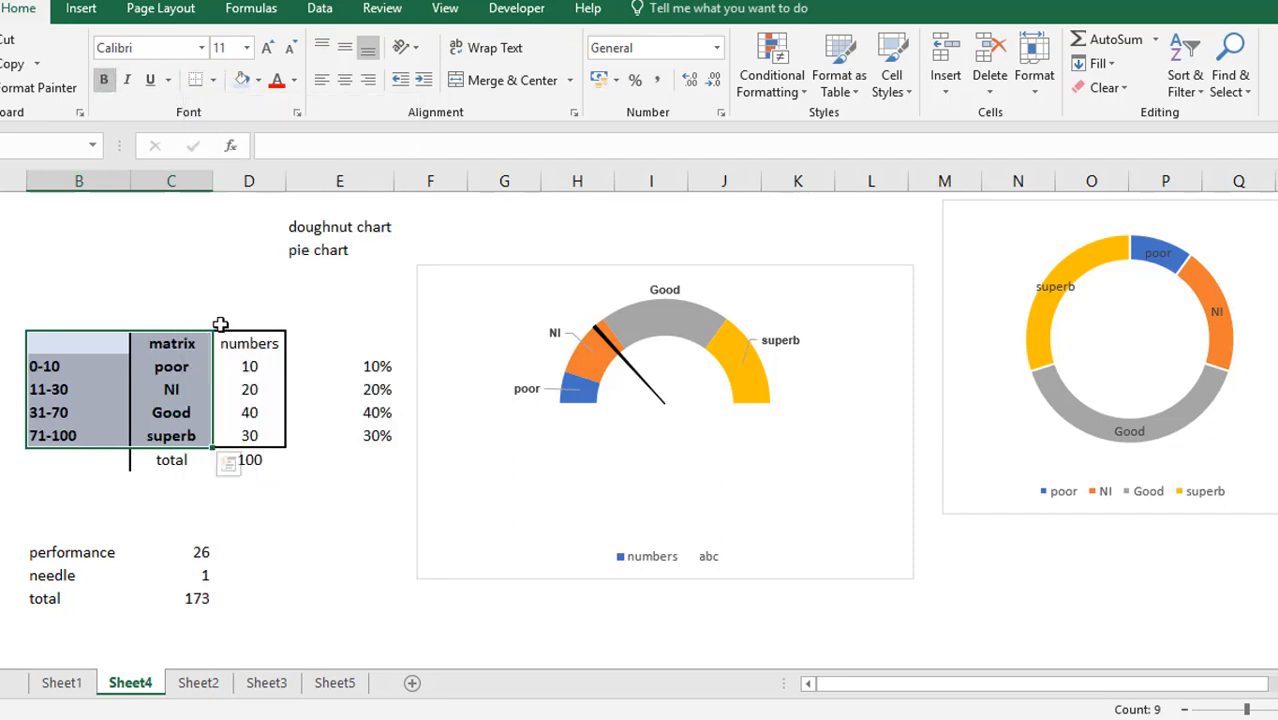
Step: Enter the heading "score card" in B7 above the performance ranges
{"action": "left_click", "coordinate": [259, 340]}
{"action": "left_click", "coordinate": [259, 457], "text": "shift"}
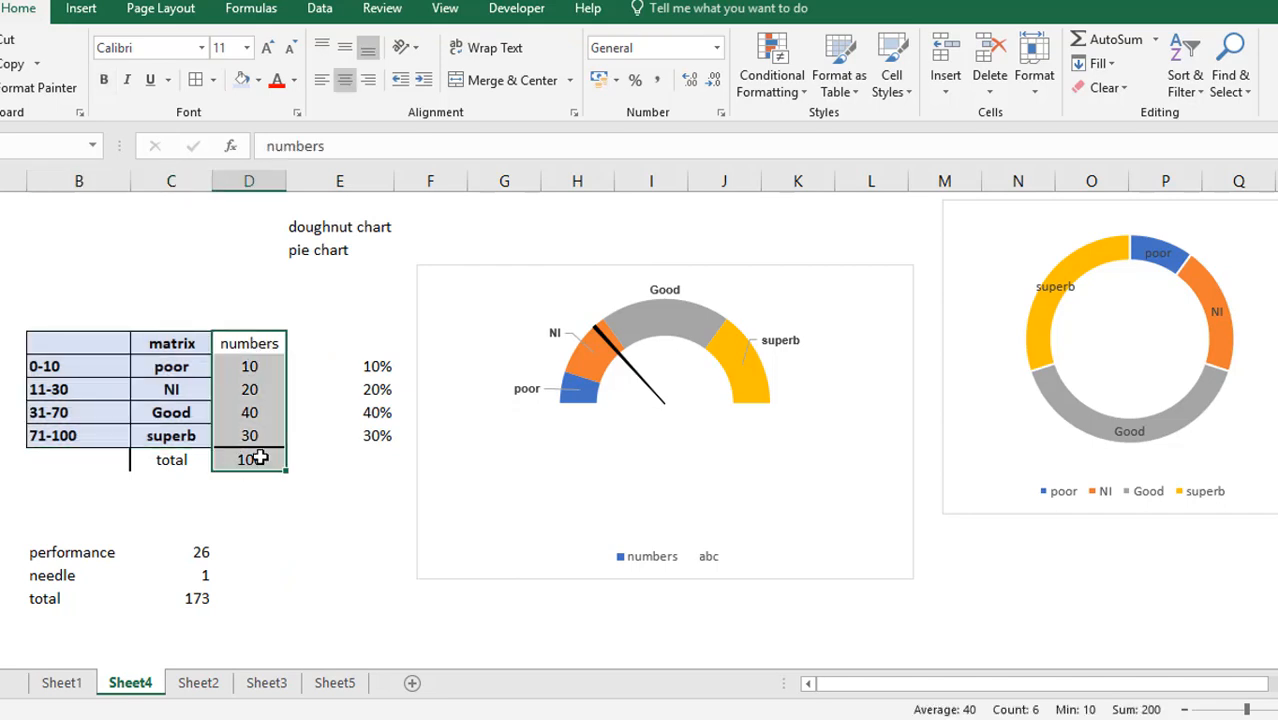
{"action": "left_click", "coordinate": [81, 341]}
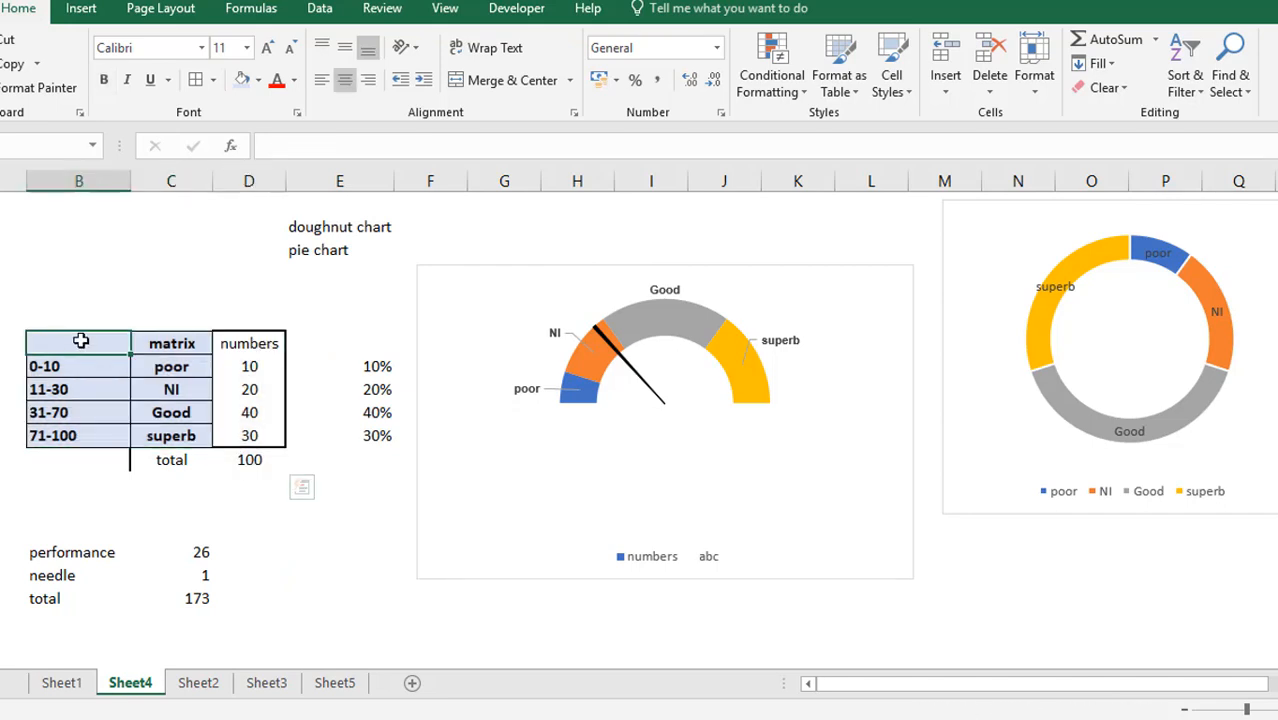
{"action": "key", "text": "Down"}
{"action": "key", "text": "Up"}
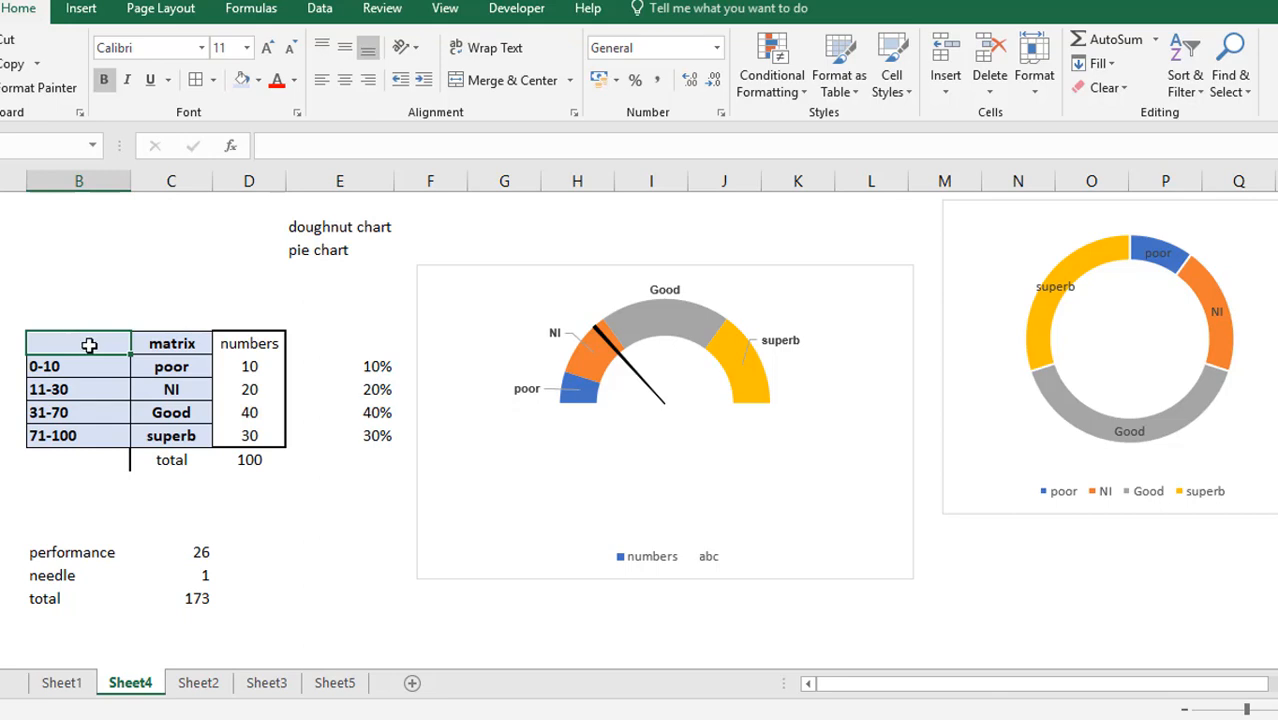
{"action": "type", "text": "score card"}
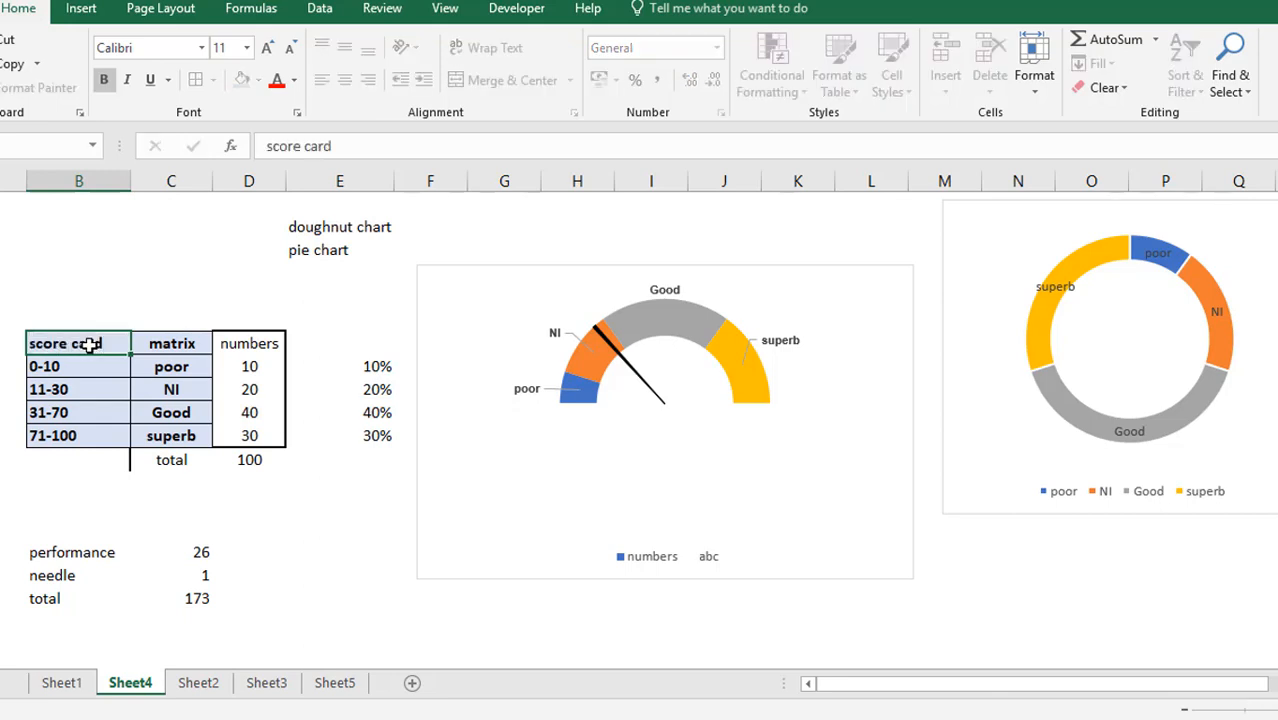
{"action": "key", "text": "Return"}
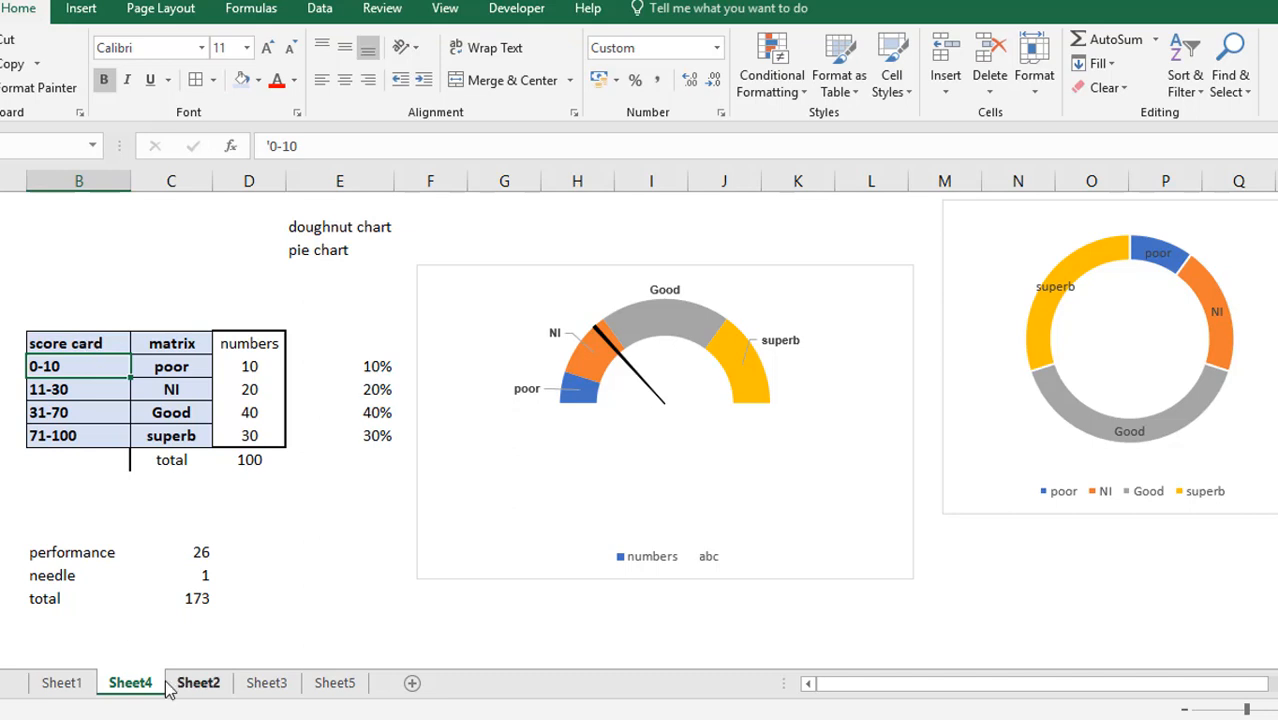
Step: Compare the performance value in C16 with the NI range, and set it to 50 to test the needle in the Good zone
{"action": "left_click", "coordinate": [206, 549]}
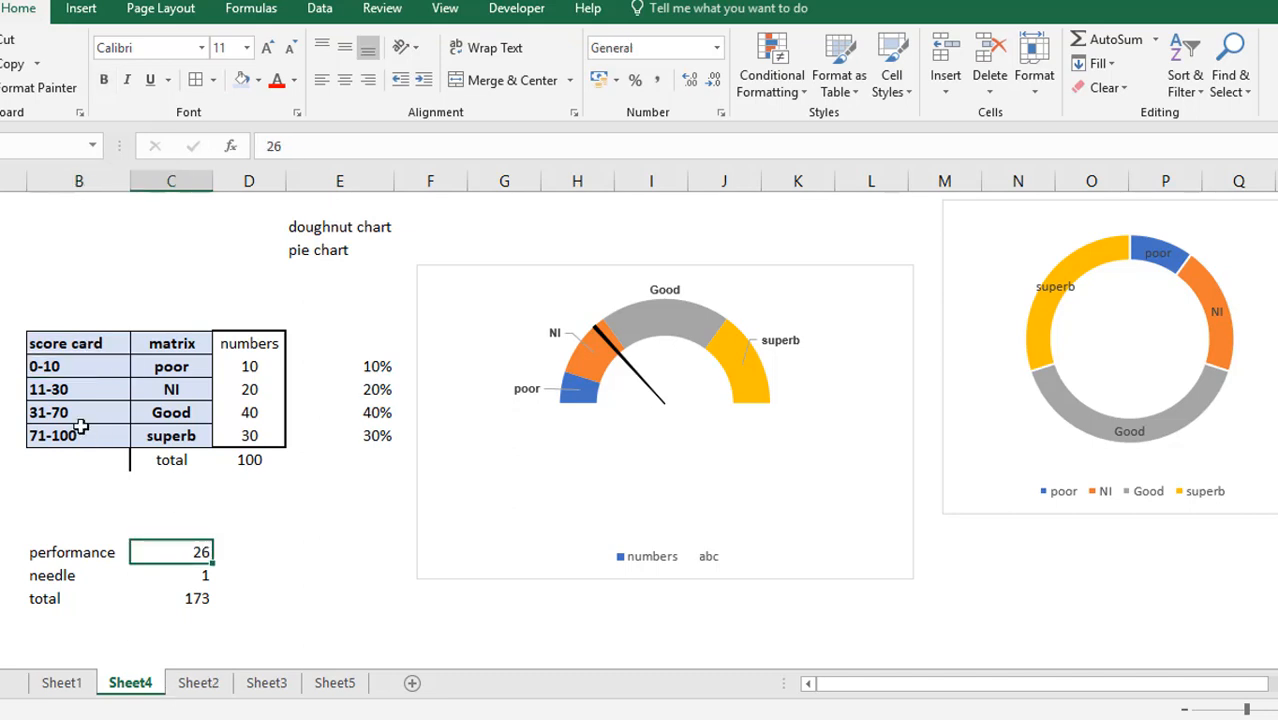
{"action": "left_click", "coordinate": [60, 390]}
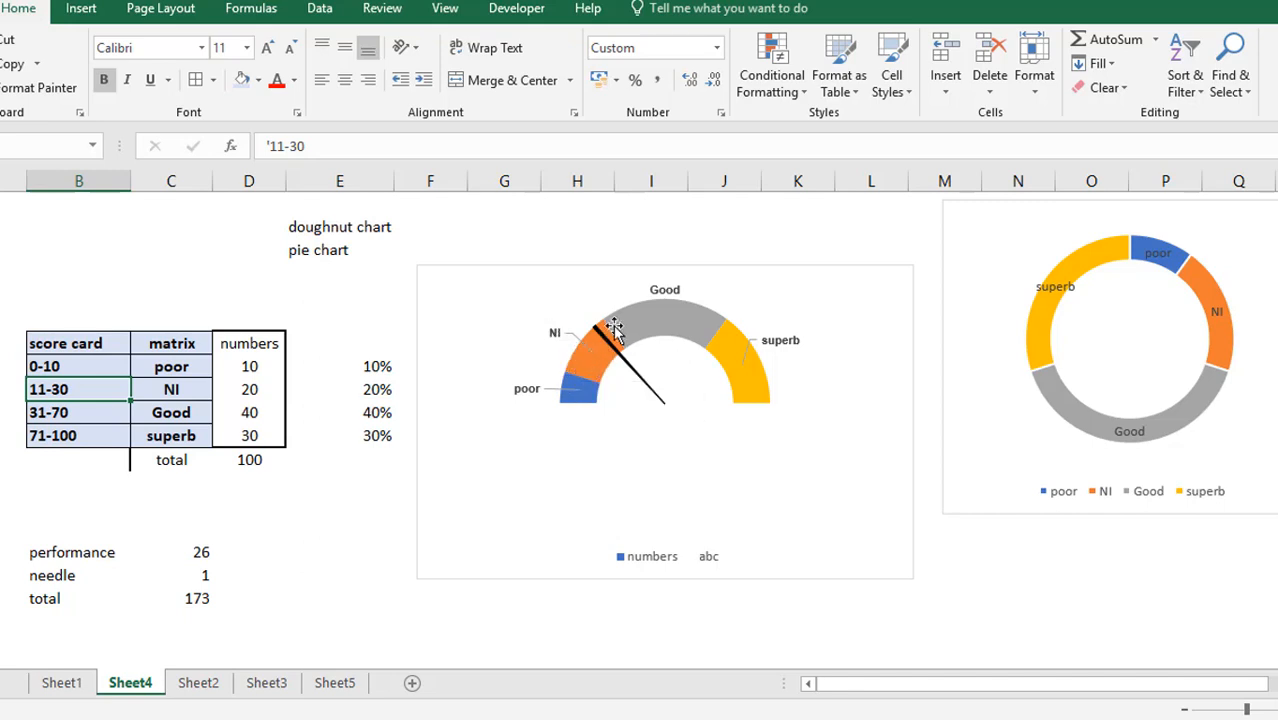
{"action": "left_click", "coordinate": [201, 549]}
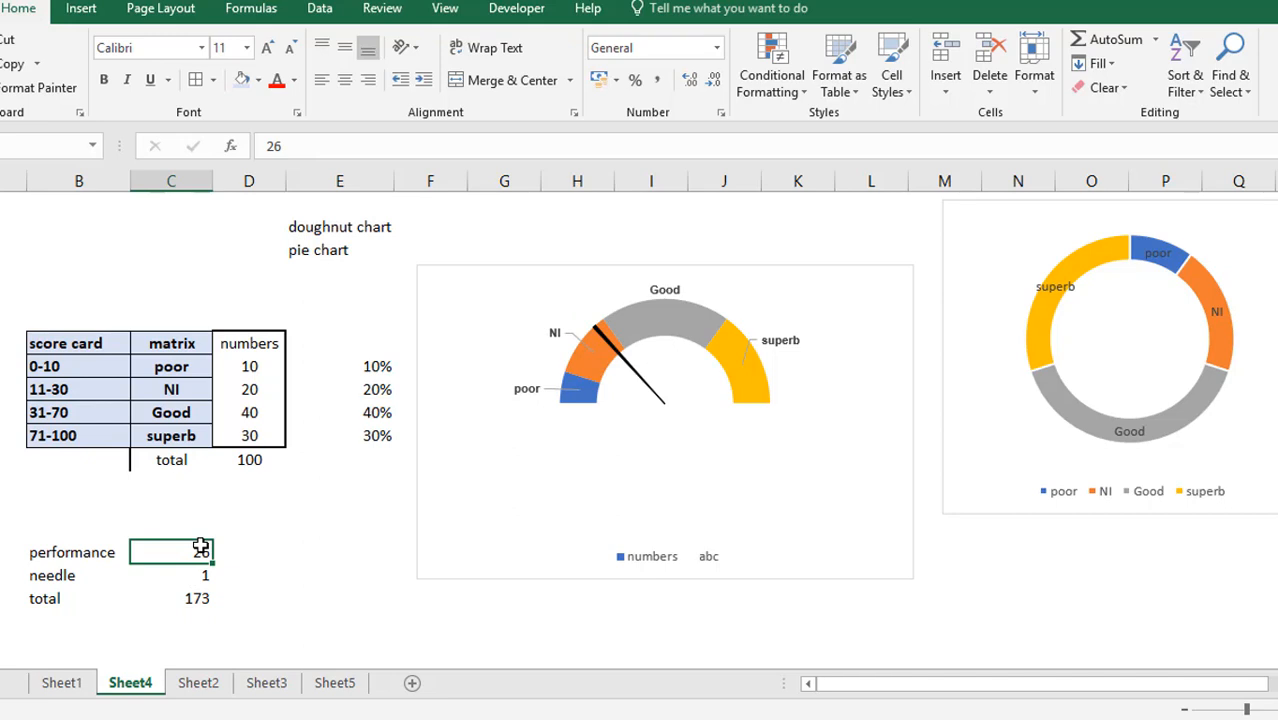
{"action": "type", "text": "50"}
{"action": "key", "text": "Return"}
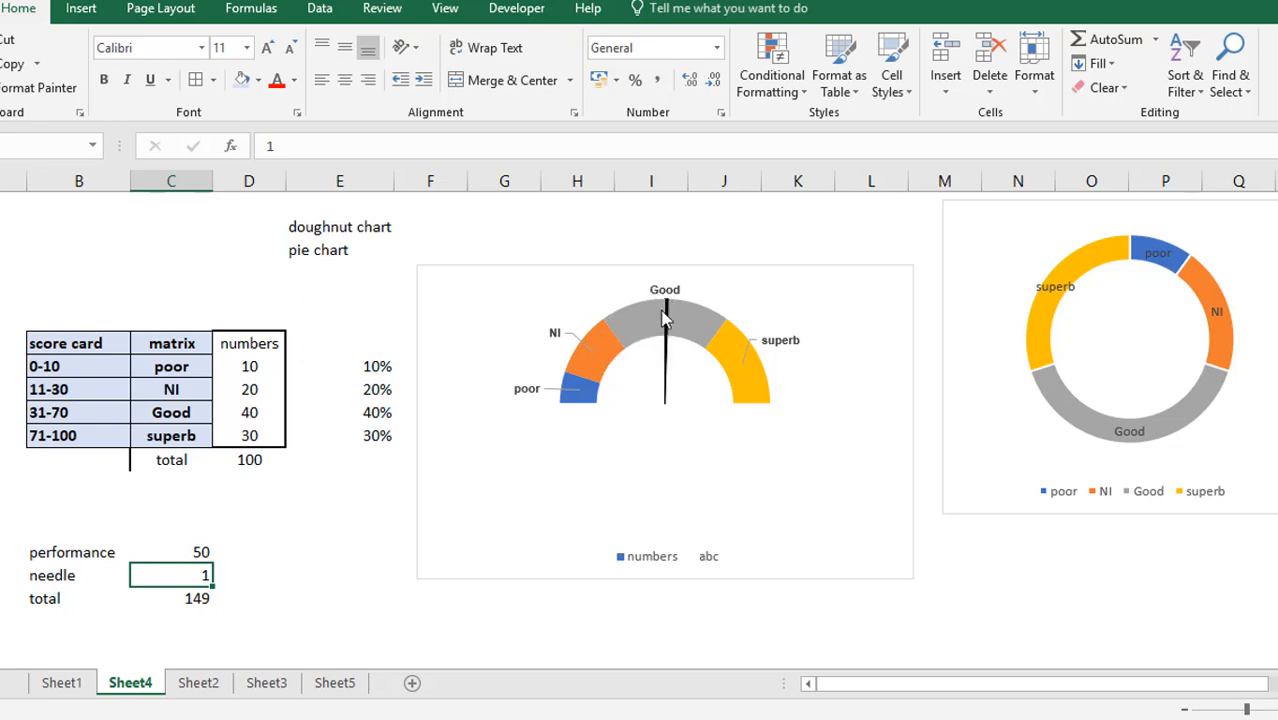
{"action": "mouse_move", "coordinate": [617, 350]}
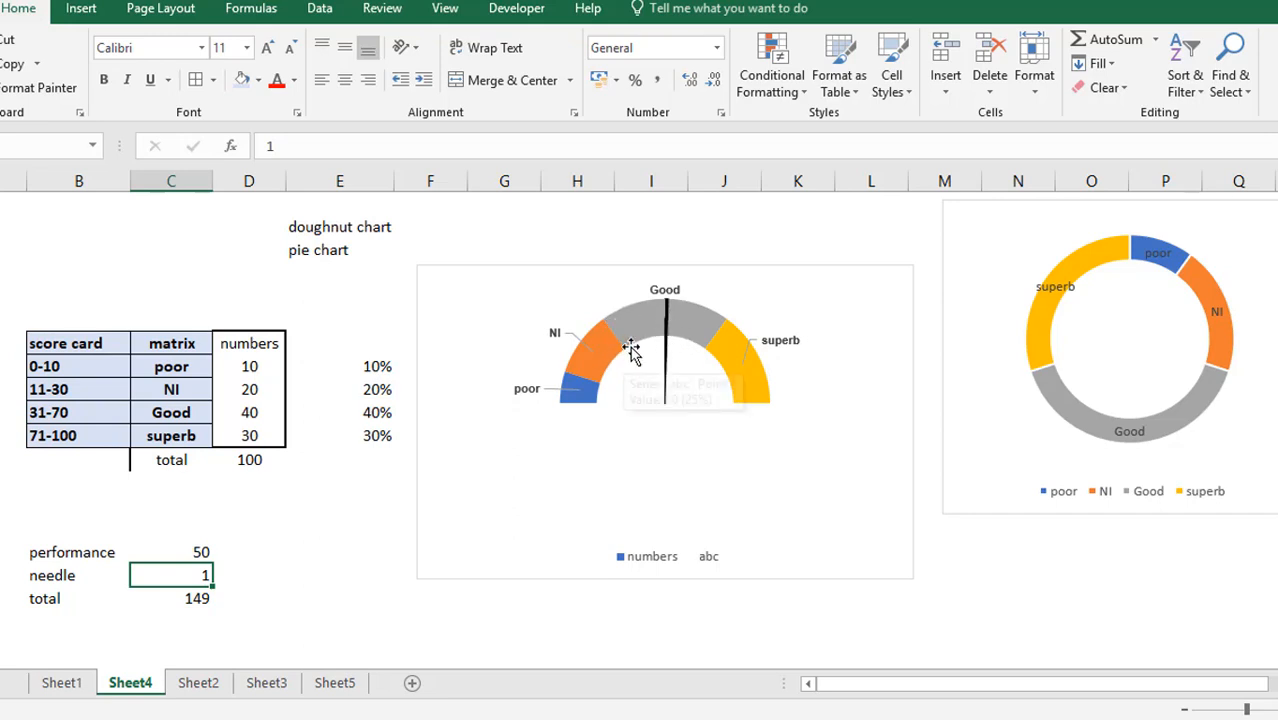
{"action": "mouse_move", "coordinate": [705, 322]}
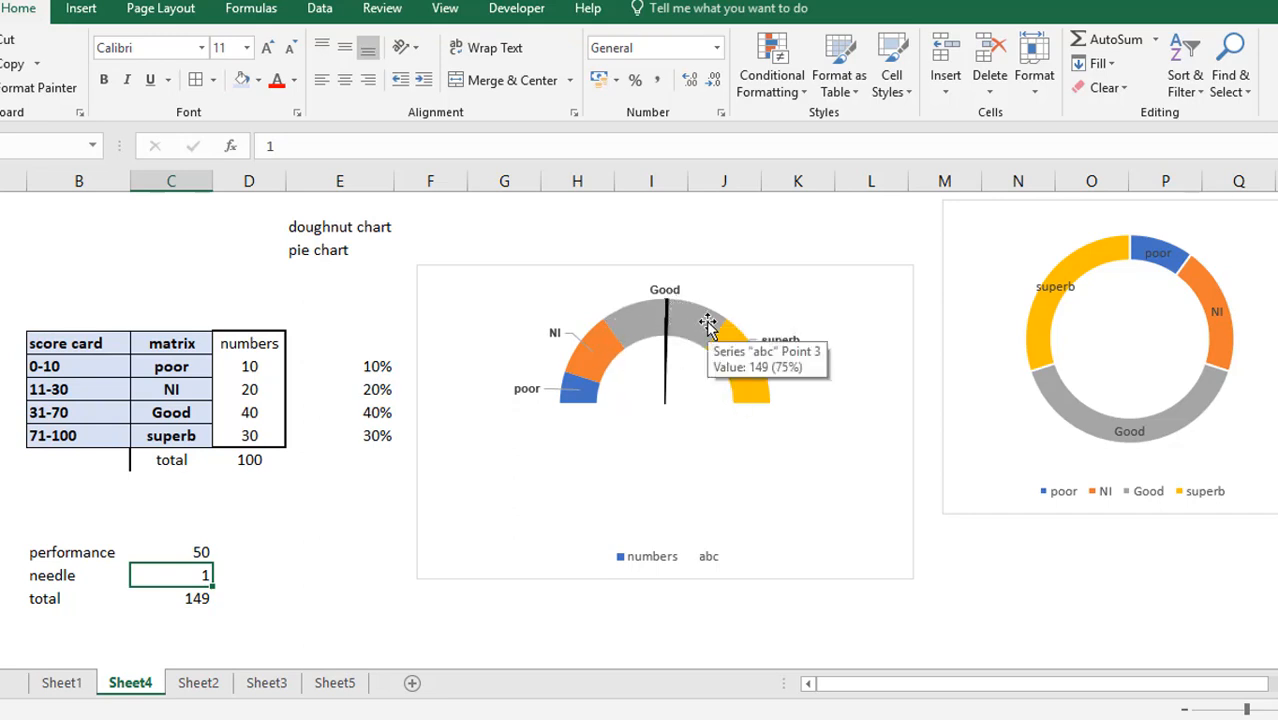
Step: Set the performance value in C16 to 68 to test the needle near the end of the Good zone
{"action": "left_click", "coordinate": [200, 550]}
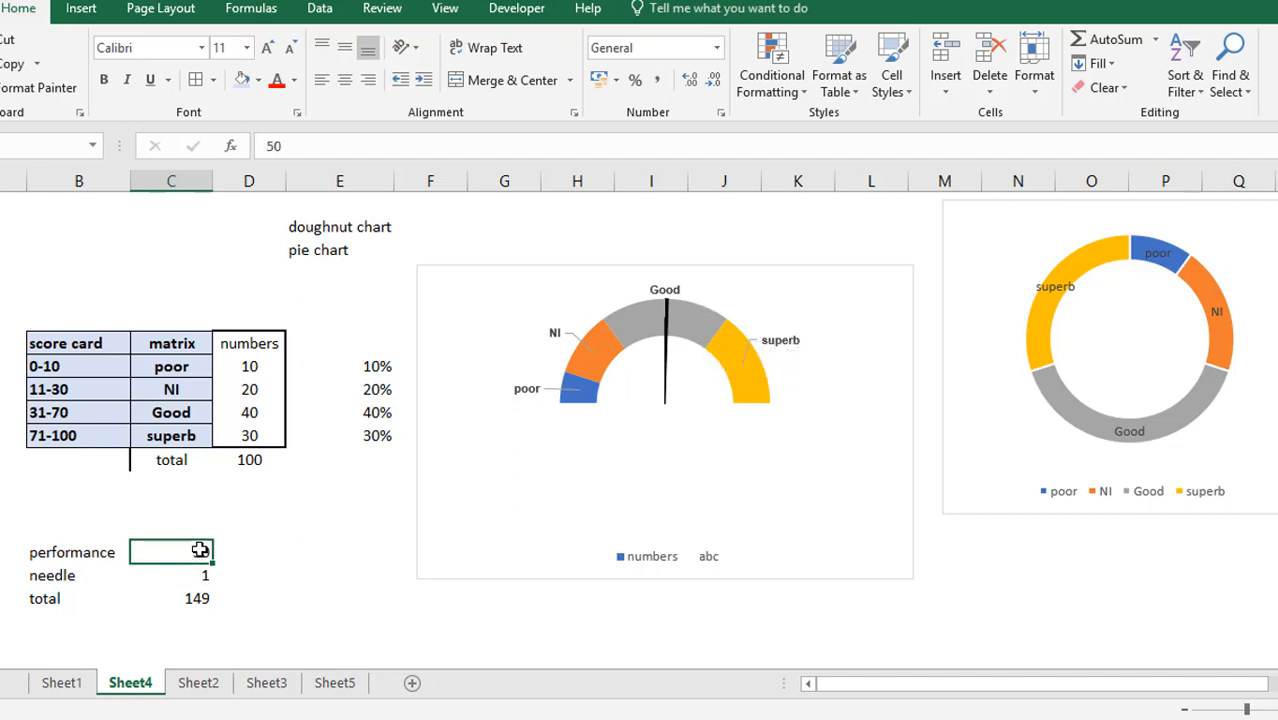
{"action": "type", "text": "68"}
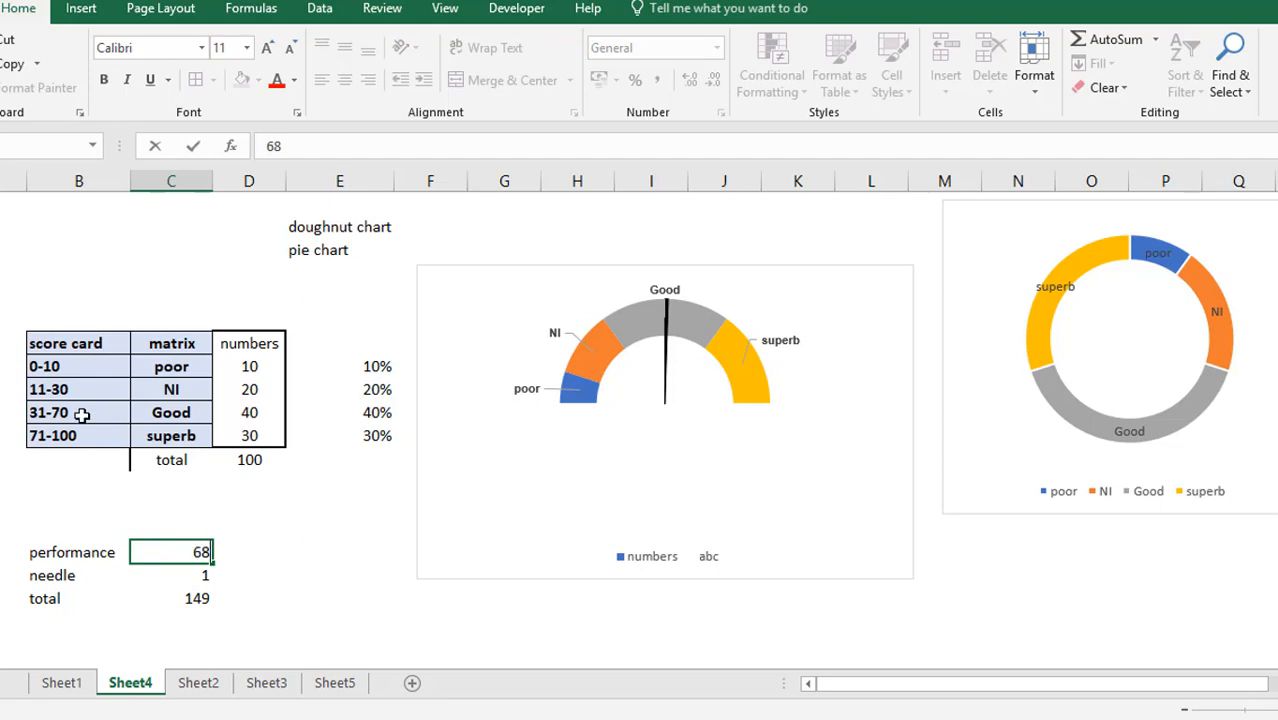
{"action": "key", "text": "Return"}
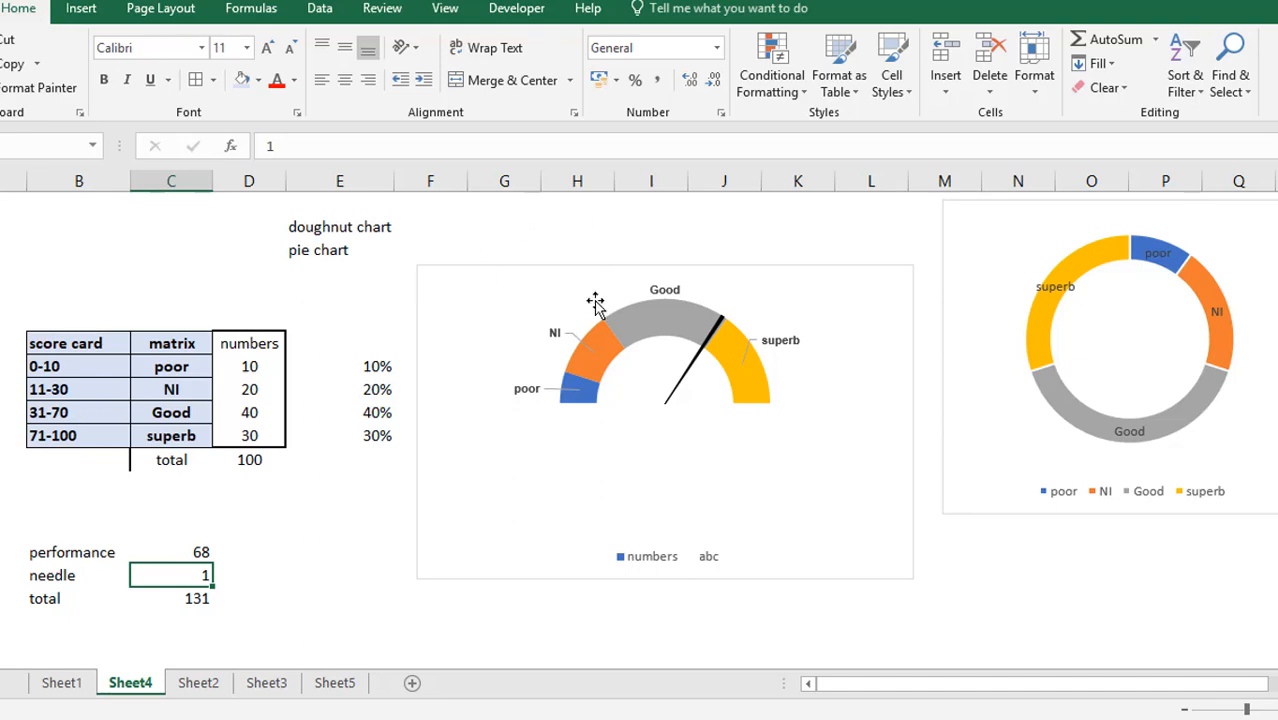
Step: Set the performance value in C16 to 70 to test the boundary between the Good and superb zones
{"action": "left_click", "coordinate": [198, 553]}
{"action": "type", "text": "7"}
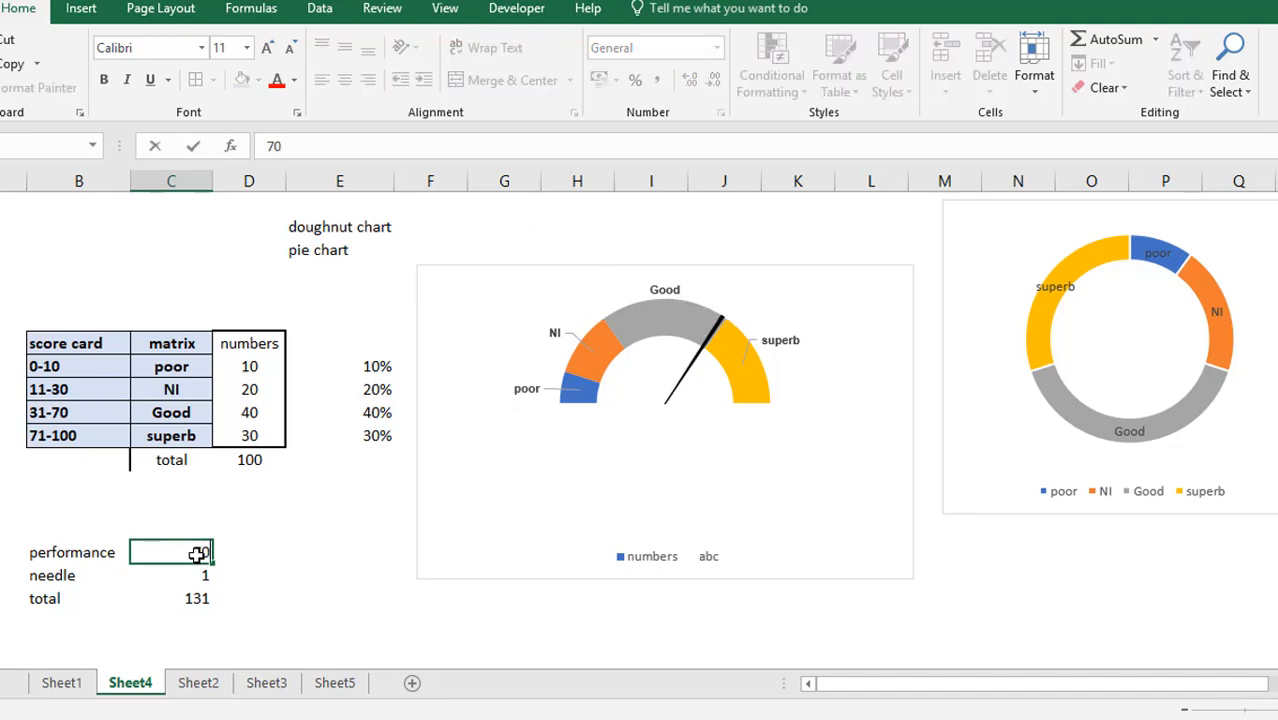
{"action": "type", "text": "0"}
{"action": "key", "text": "Return"}
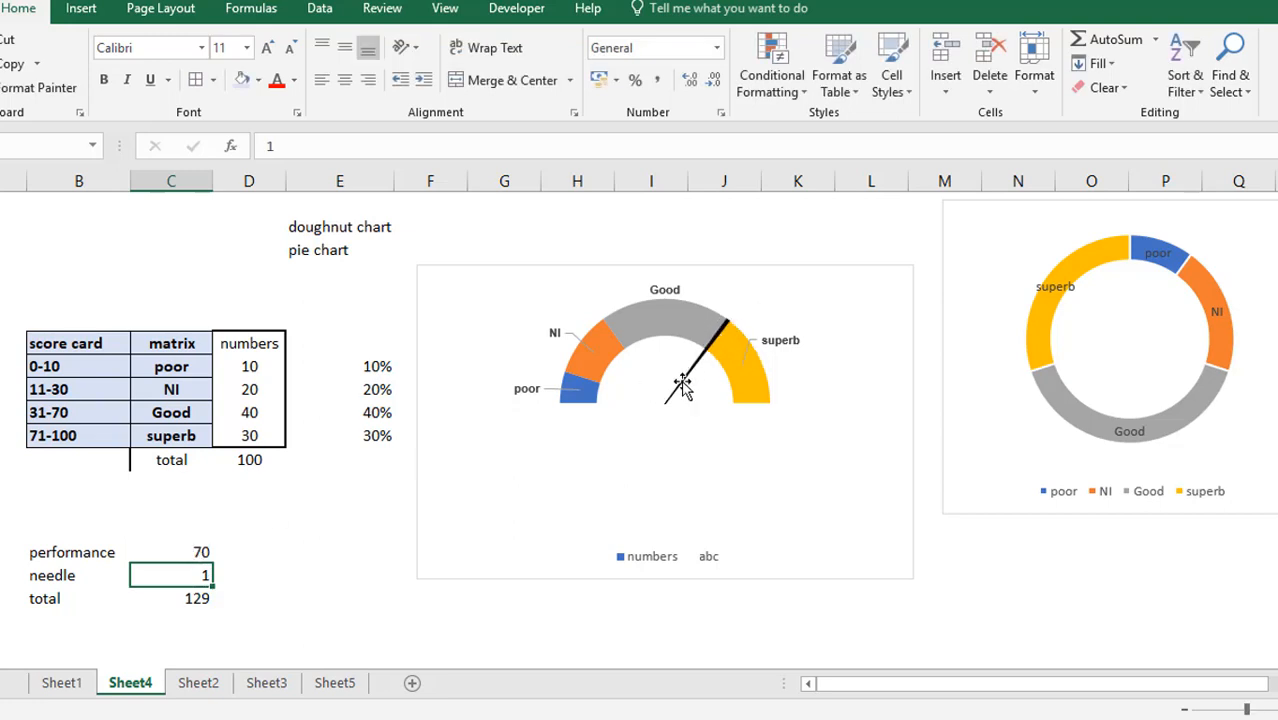
Step: Set the needle value in C17 to 0.5 to make the chart's needle thinner
{"action": "mouse_move", "coordinate": [722, 343]}
{"action": "type", "text": ".5"}
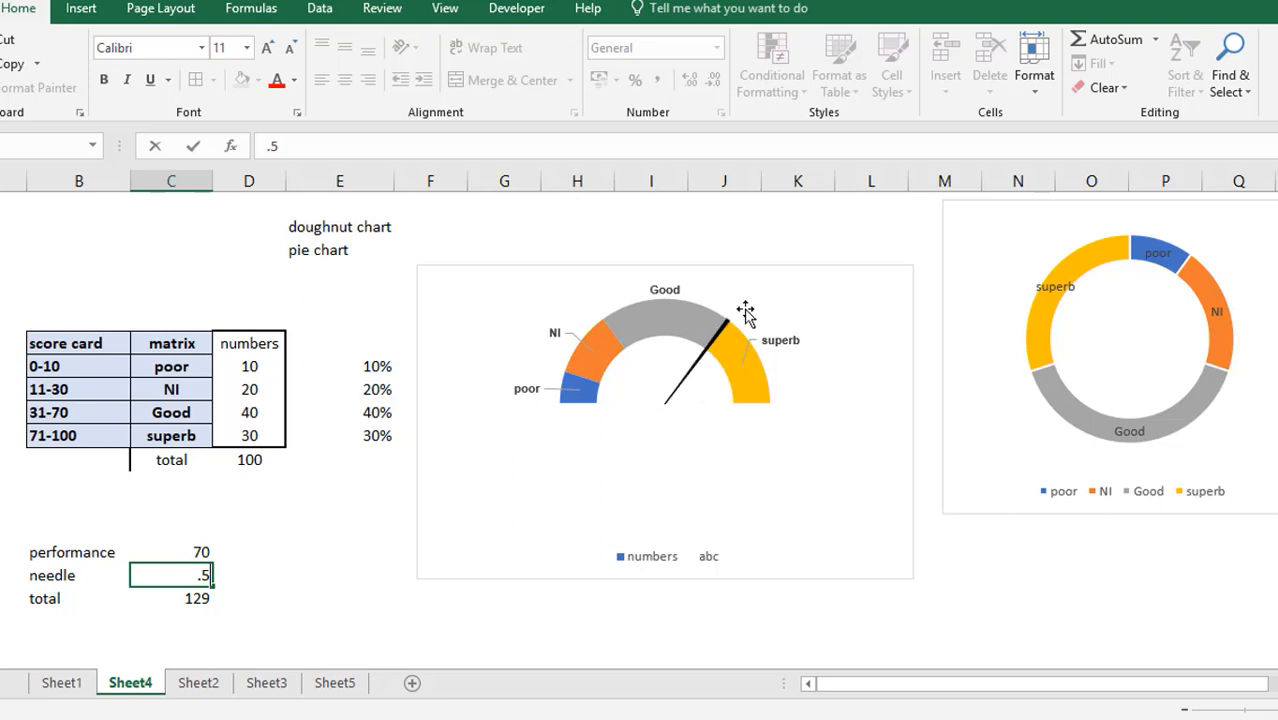
{"action": "mouse_move", "coordinate": [690, 372]}
{"action": "key", "text": "Return"}
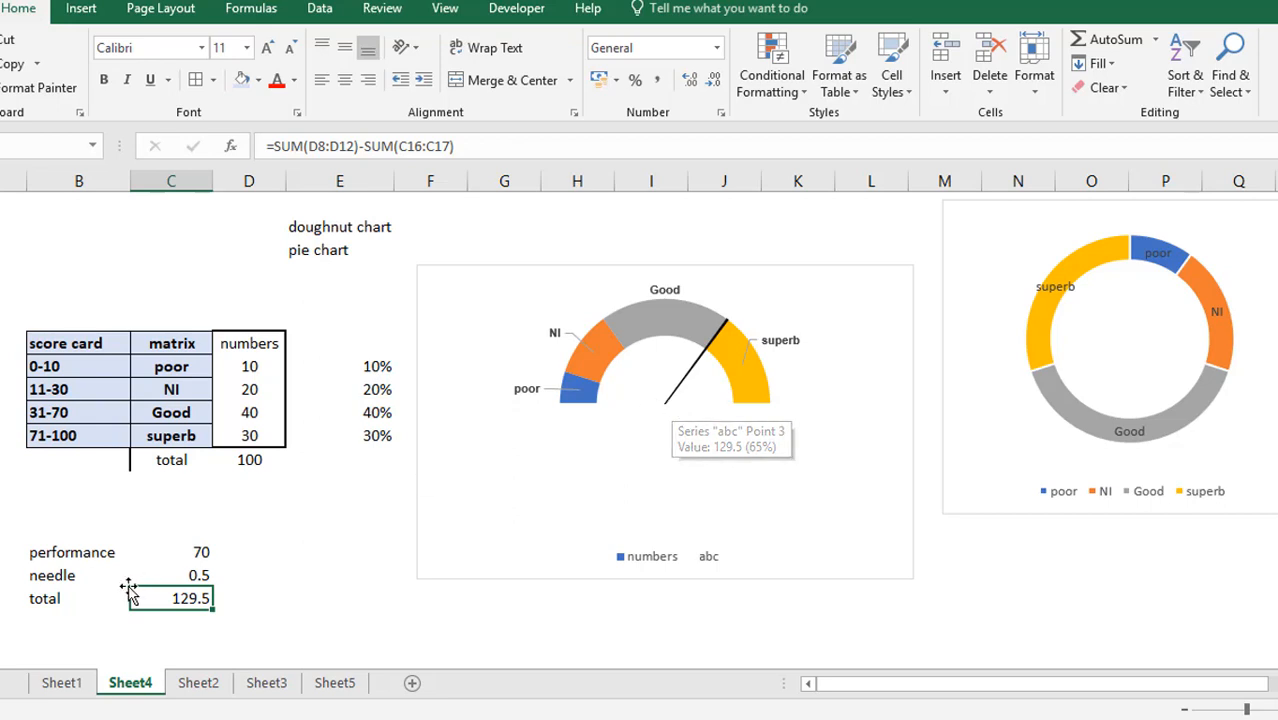
Step: Set the performance value in C16 to 71 to test the start of the superb zone
{"action": "left_click", "coordinate": [197, 551]}
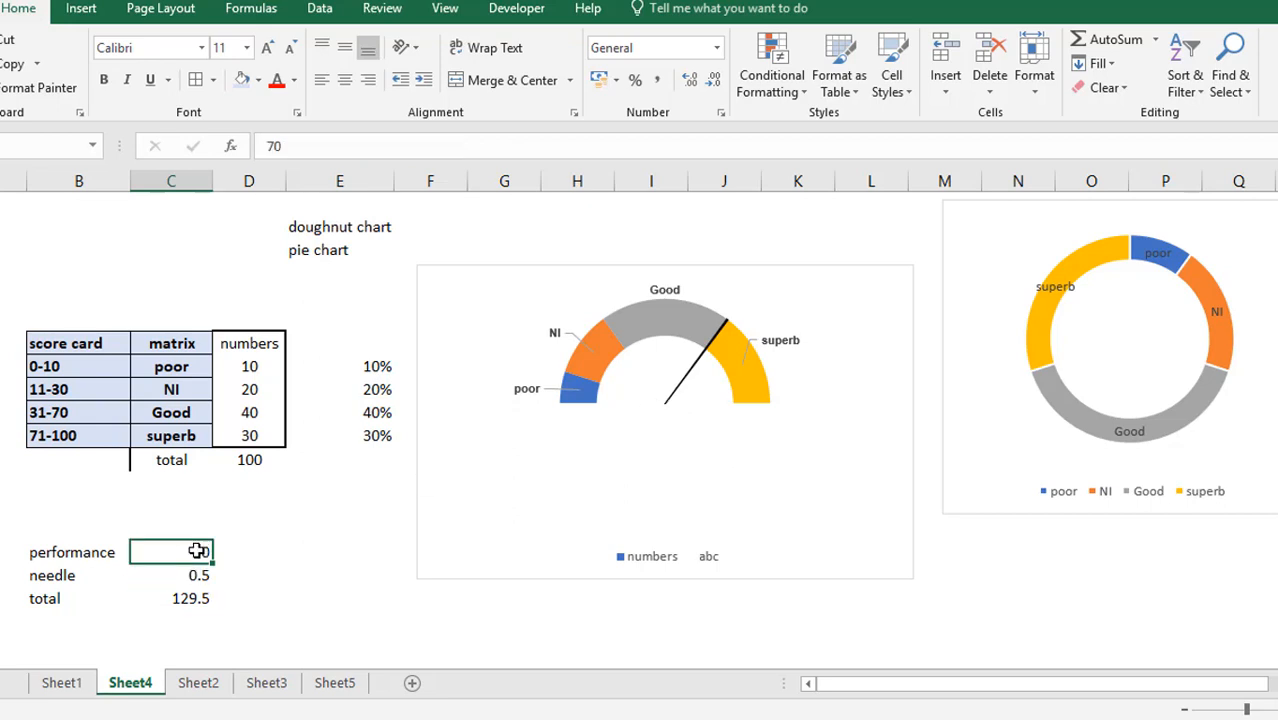
{"action": "type", "text": "7"}
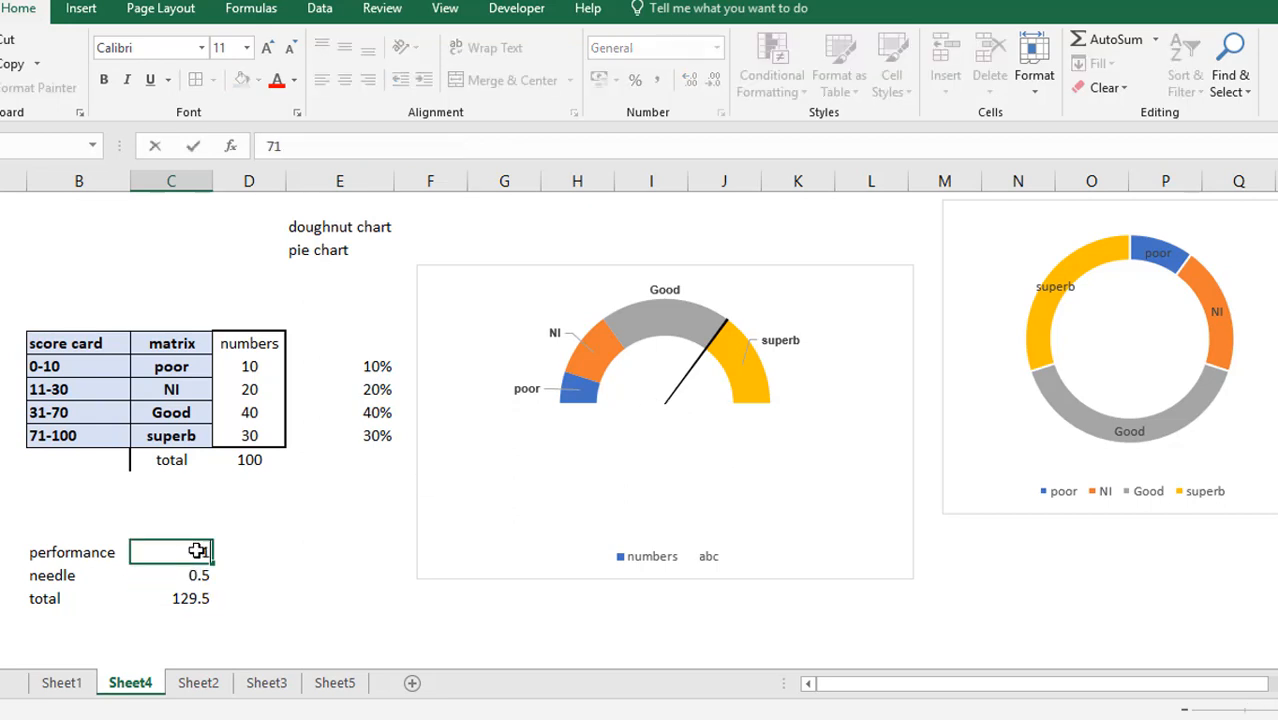
{"action": "type", "text": "1"}
{"action": "key", "text": "Return"}
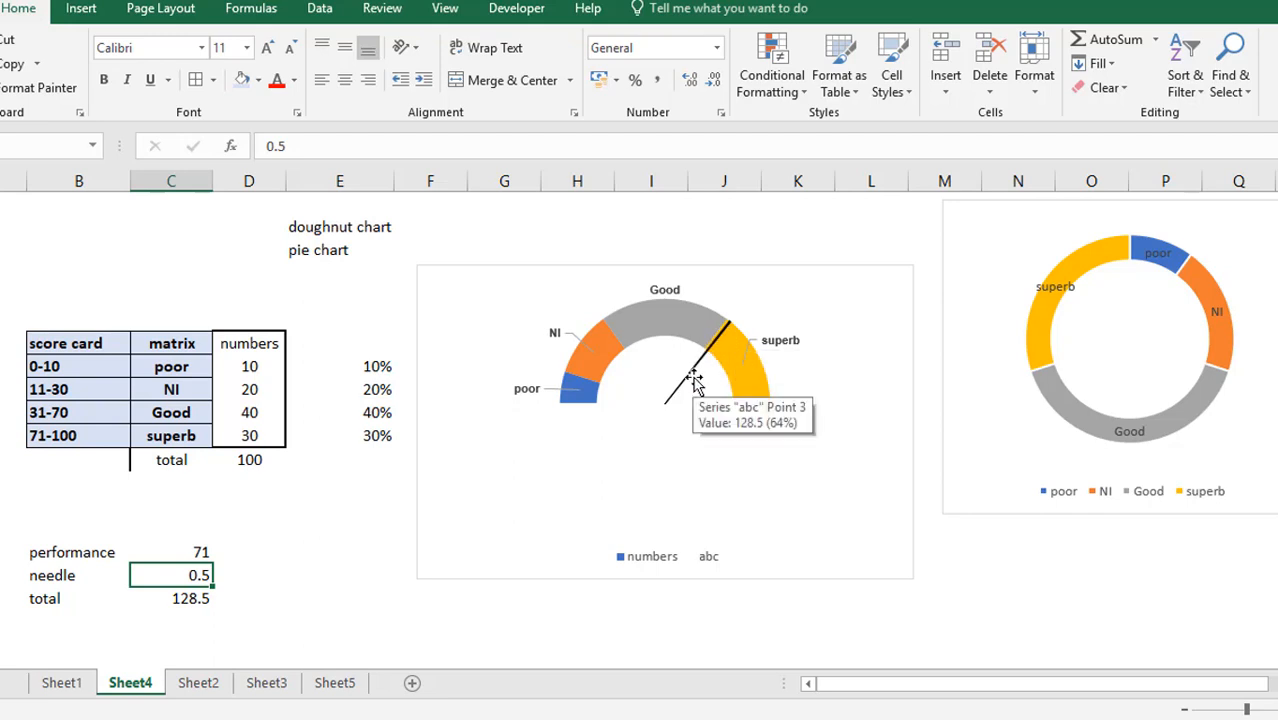
Step: Review the matrix labels in C8:C11 and set the performance value in C16 to 99
{"action": "left_click", "coordinate": [192, 368]}
{"action": "key", "text": "shift+Down"}
{"action": "key", "text": "shift+Down"}
{"action": "key", "text": "shift+Down"}
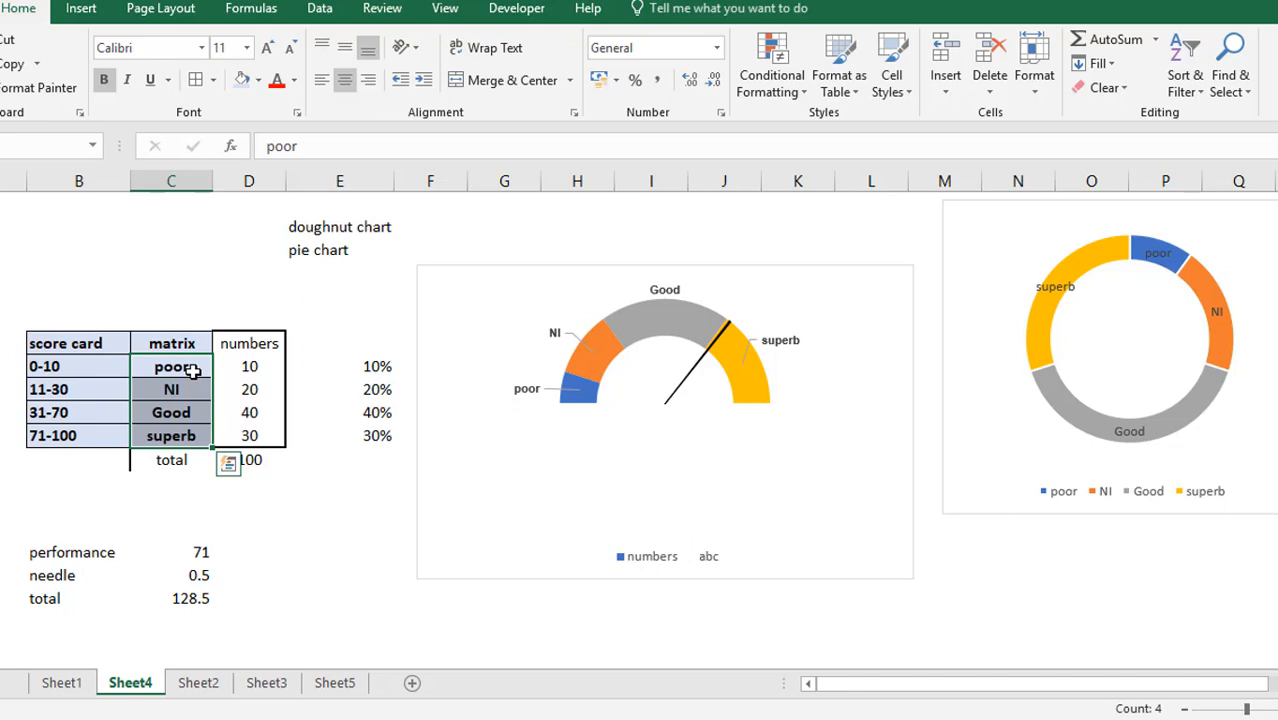
{"action": "left_click", "coordinate": [214, 554]}
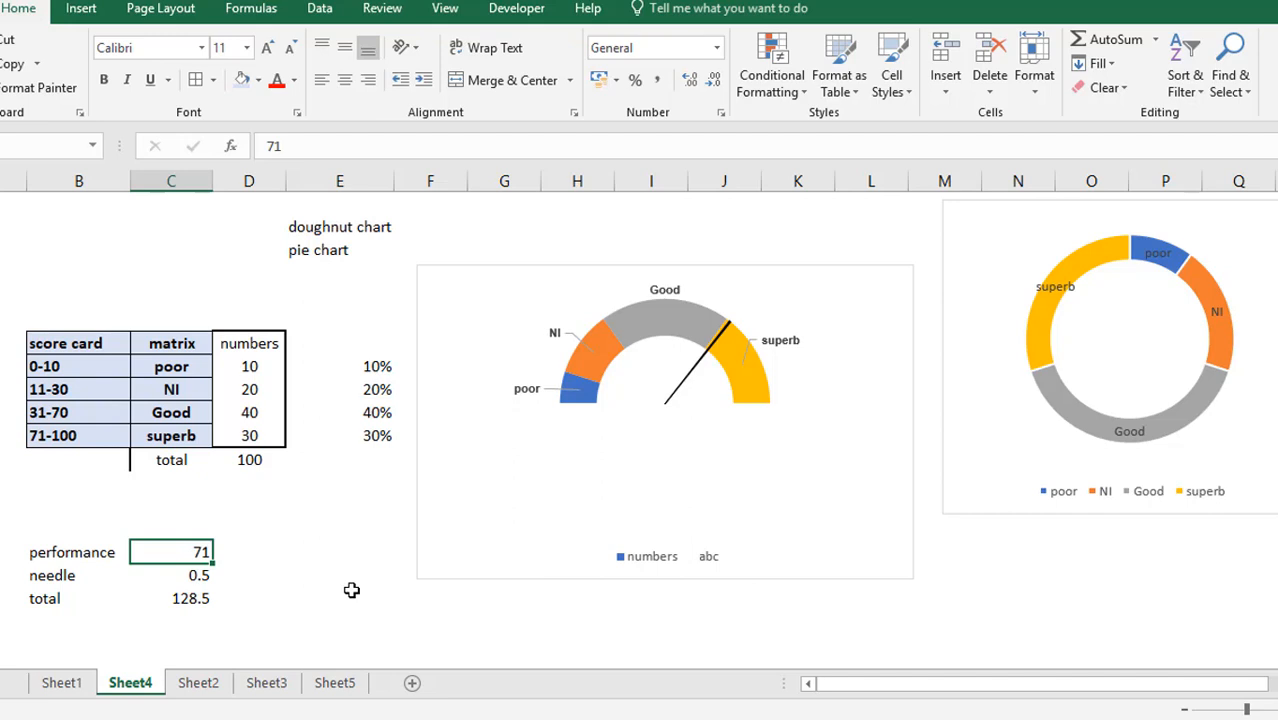
{"action": "type", "text": "99"}
{"action": "key", "text": "Return"}
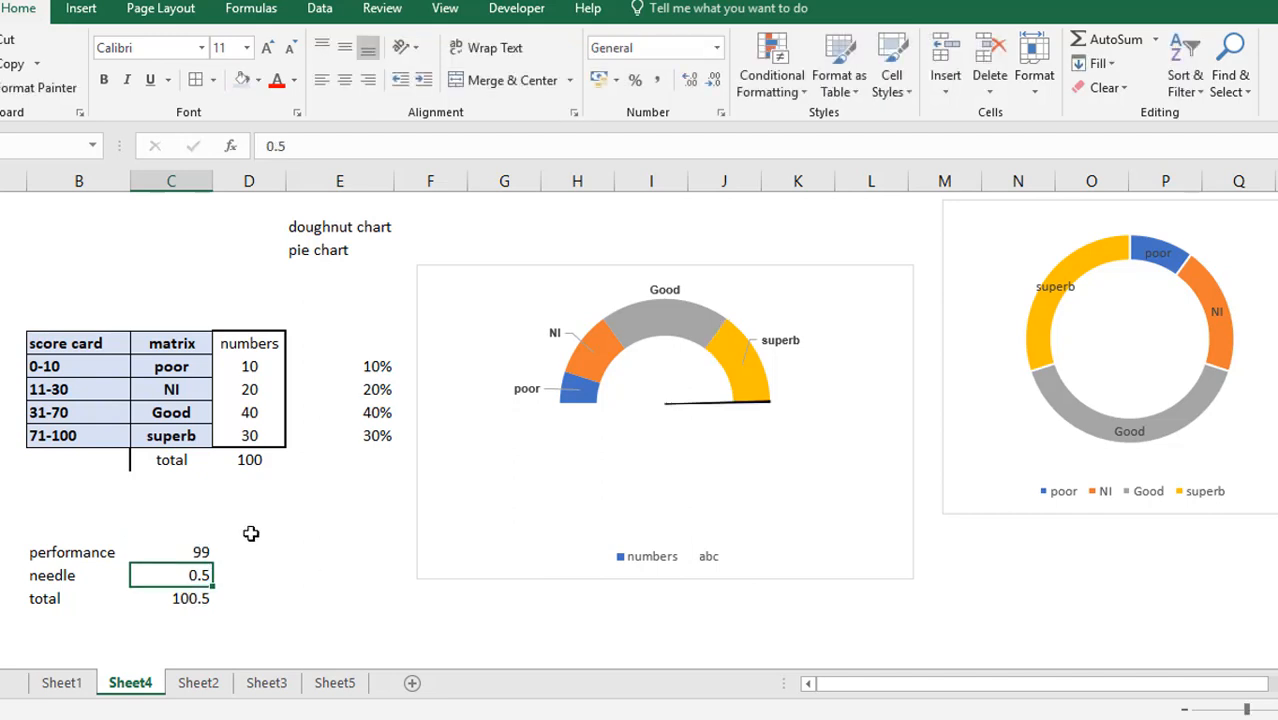
Step: Set the performance value in C16 to 8 and check the needle's position in the poor zone
{"action": "left_click", "coordinate": [168, 551]}
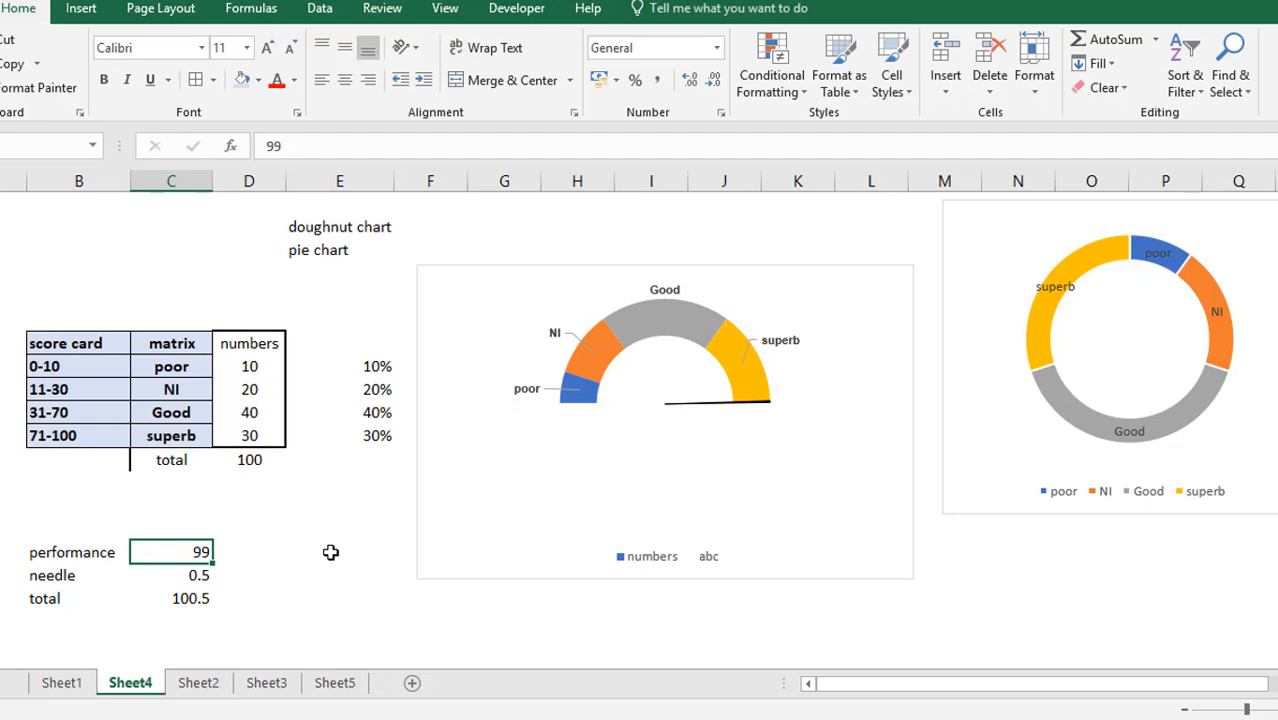
{"action": "type", "text": "8"}
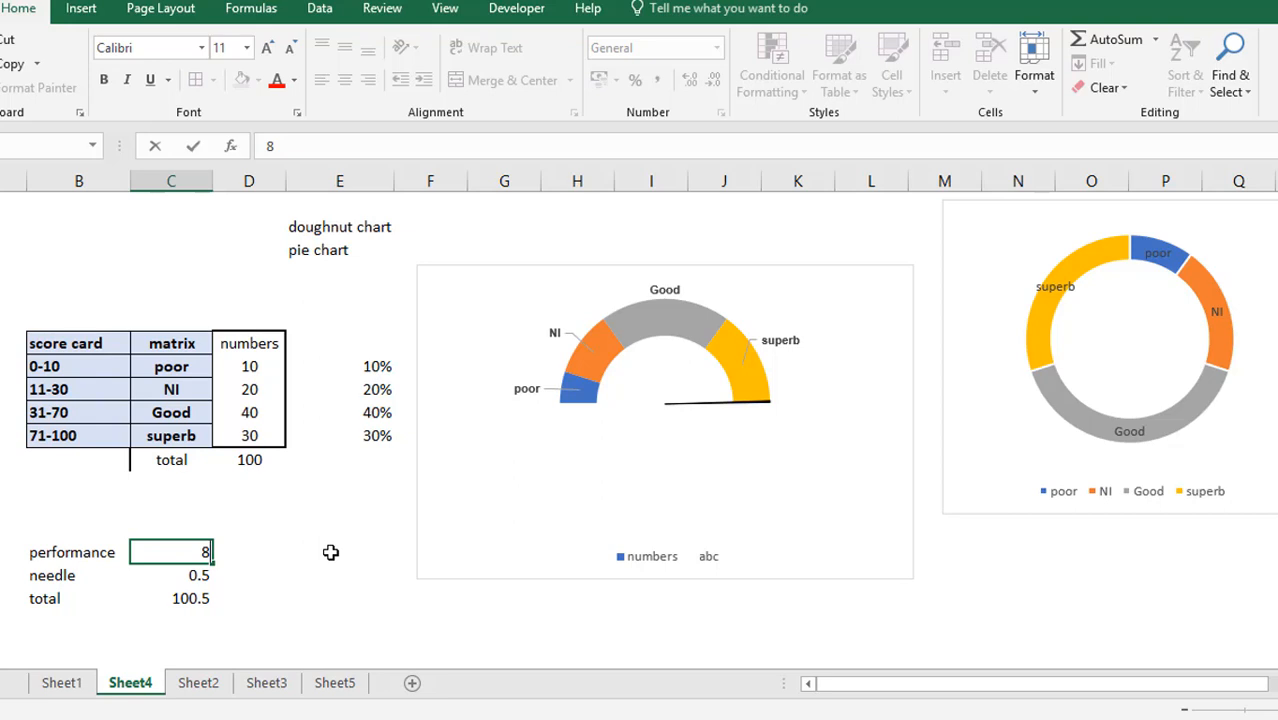
{"action": "key", "text": "Return"}
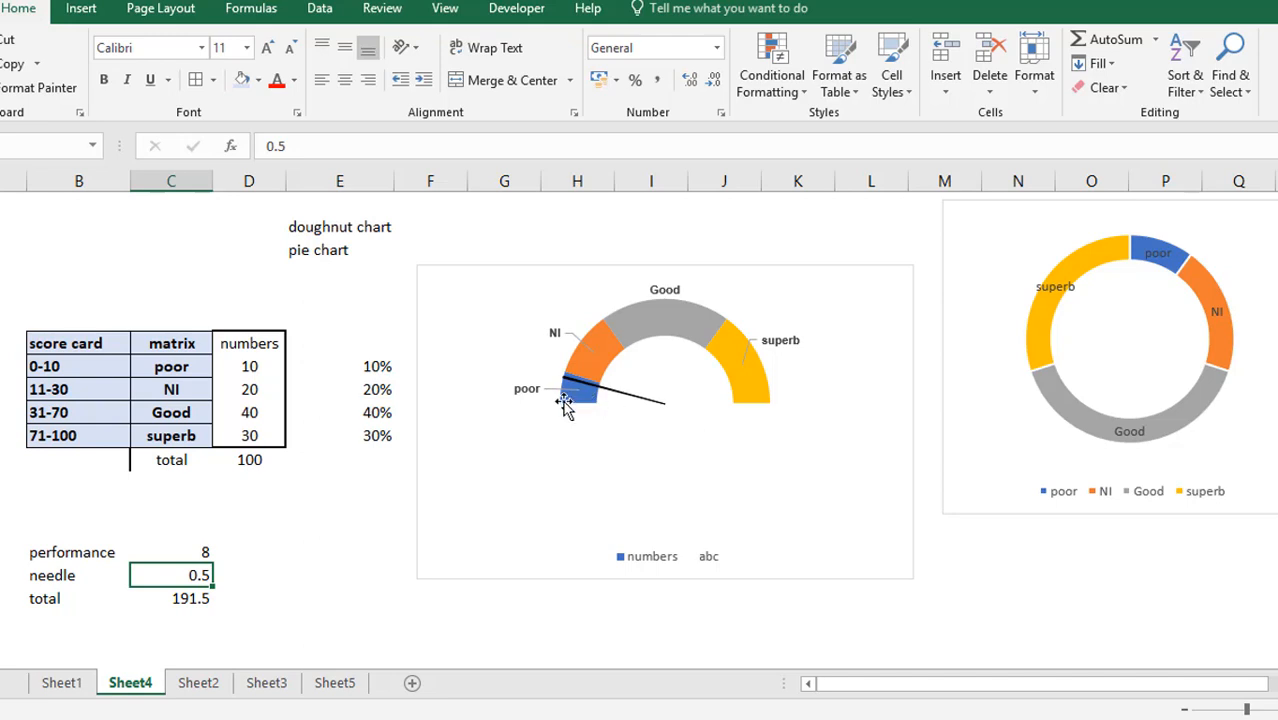
{"action": "mouse_move", "coordinate": [572, 392]}
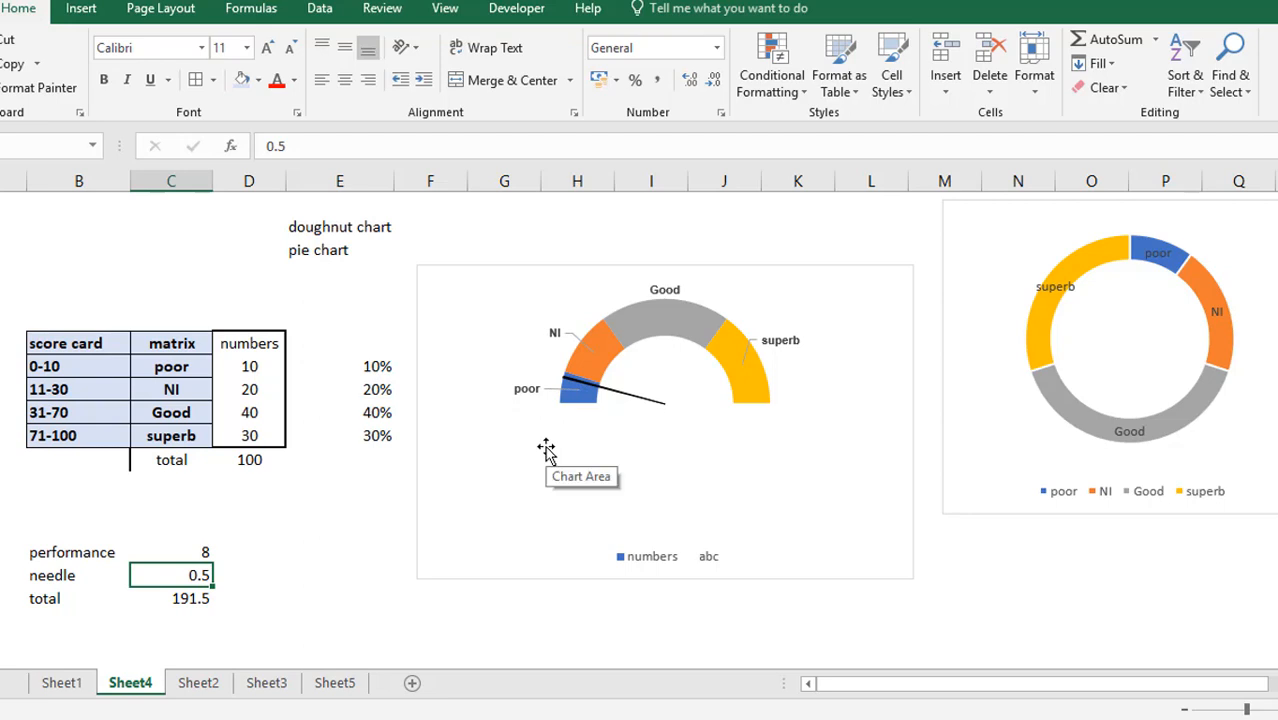
Step: Set the performance value in C16 to 11 to test the start of the NI zone
{"action": "left_click", "coordinate": [190, 554]}
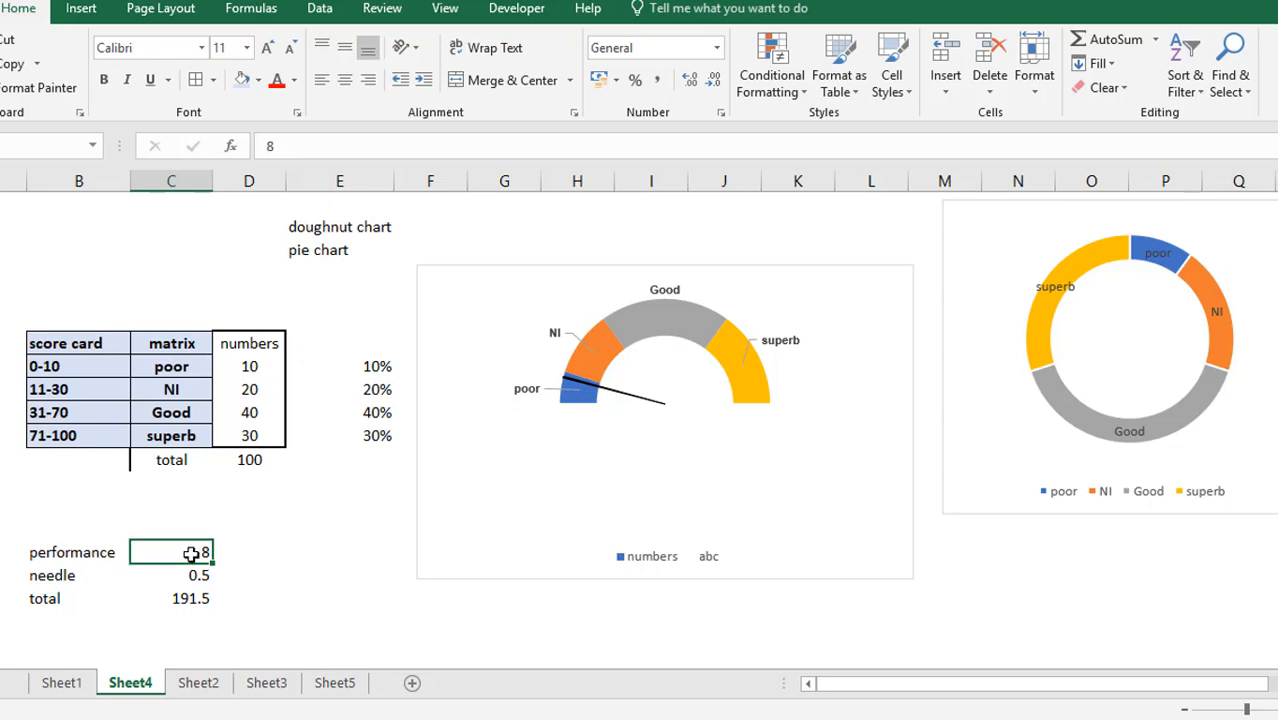
{"action": "type", "text": "11"}
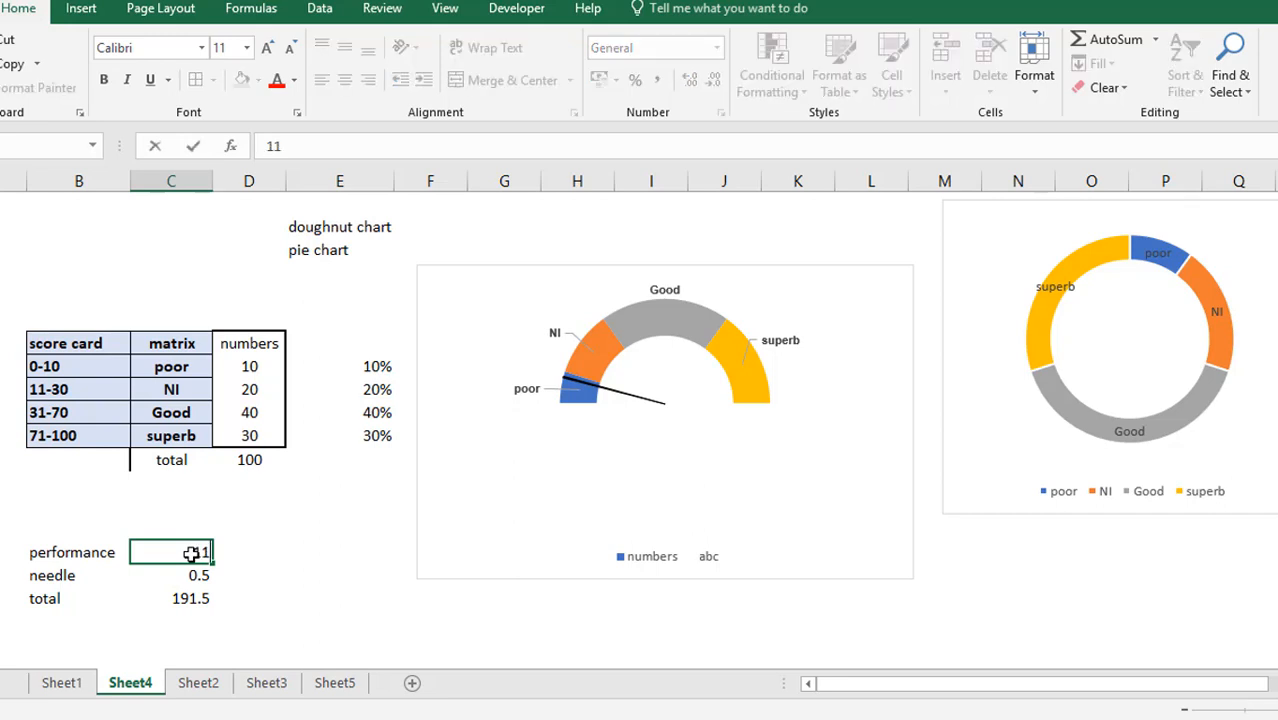
{"action": "key", "text": "Return"}
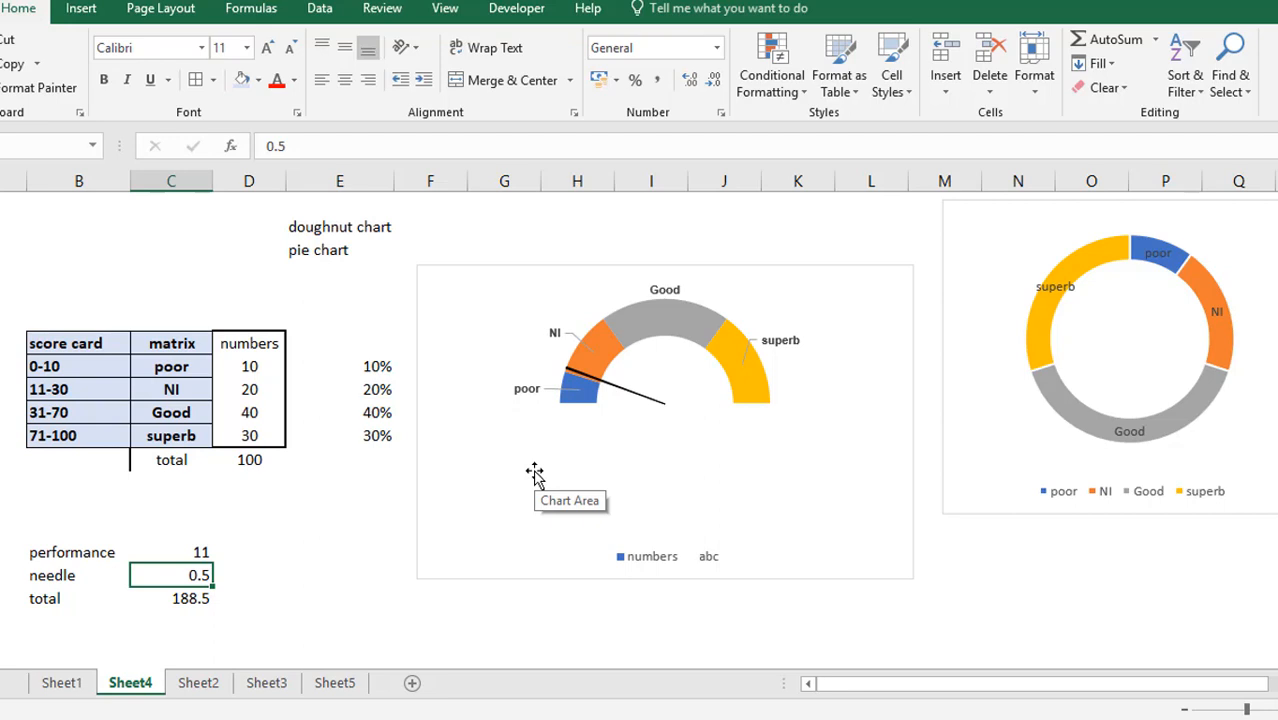
{"action": "key", "text": "Up"}
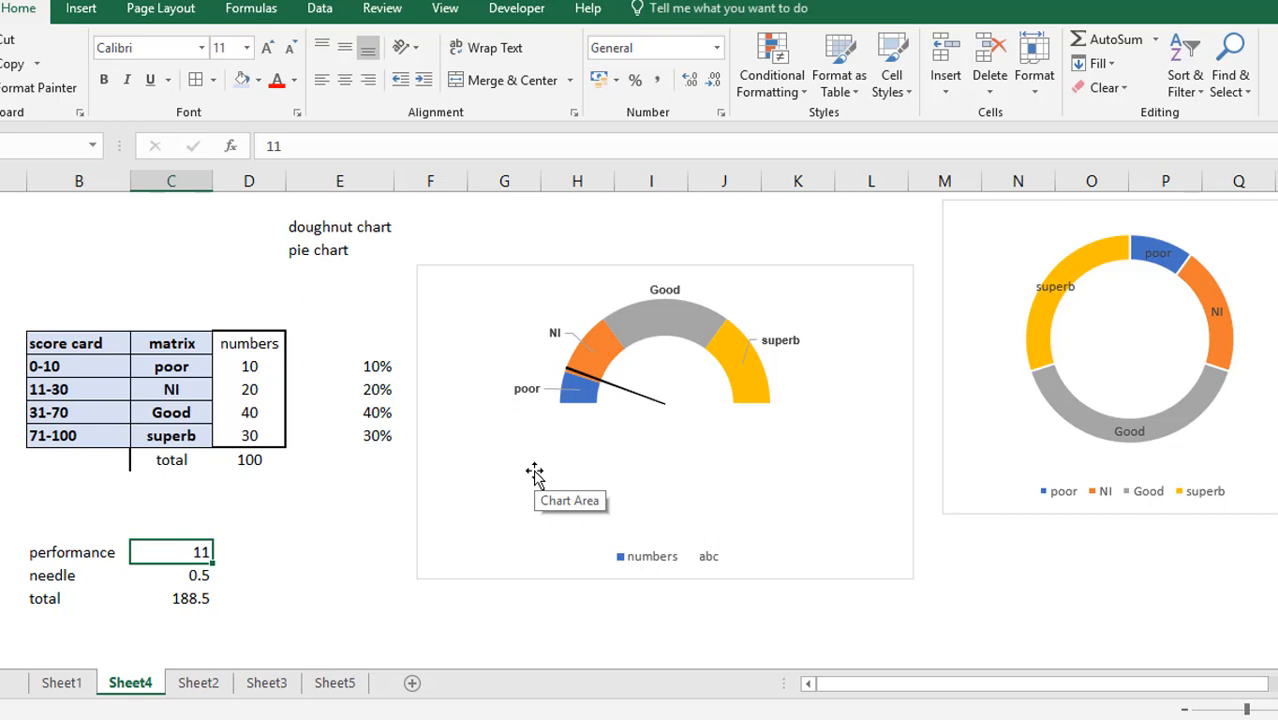
{"action": "key", "text": "Right"}
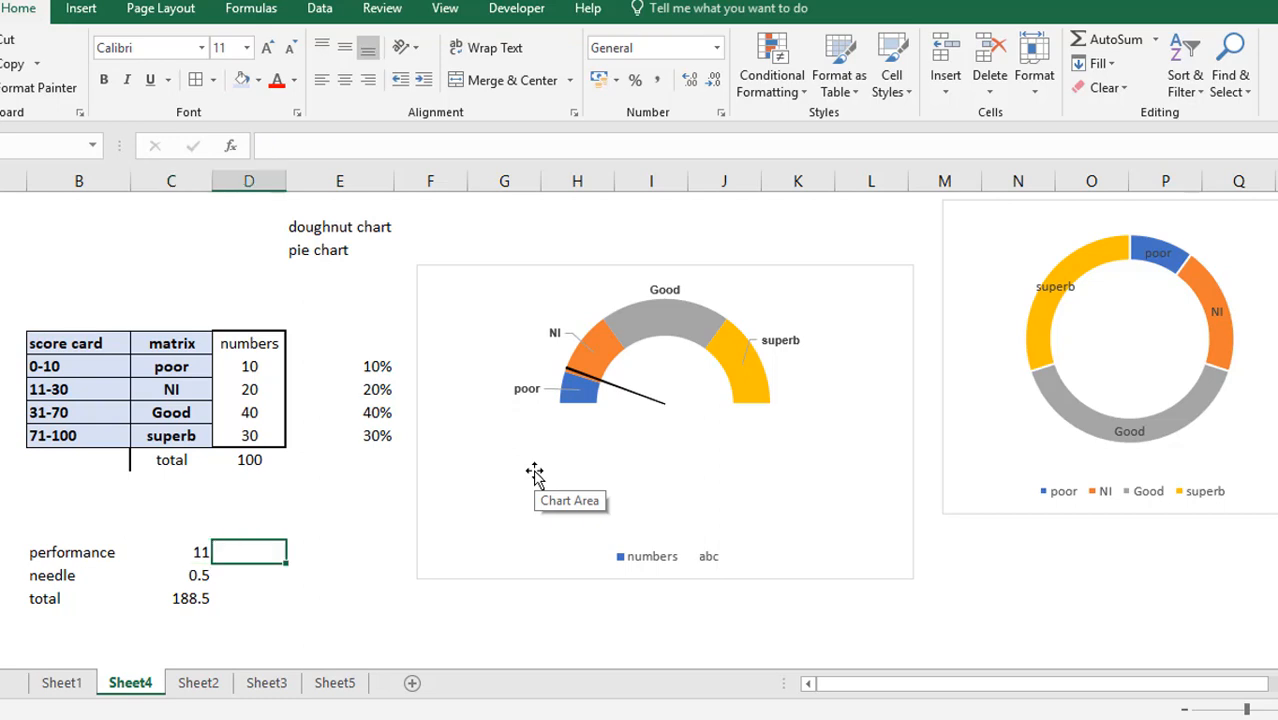
{"action": "key", "text": "Left"}
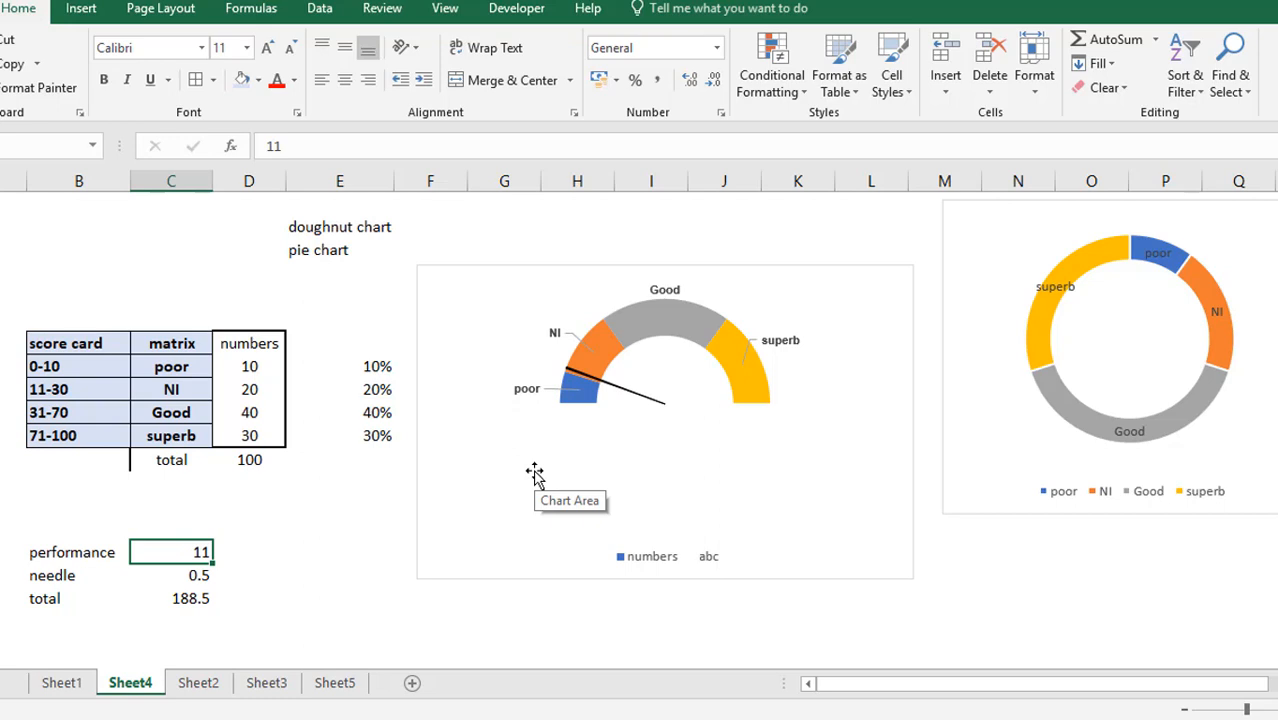
Step: Review the score card ranges, matrix labels and zone numbers in B7:D11 against the speedometer's zones
{"action": "left_click", "coordinate": [86, 340]}
{"action": "left_click_drag", "start_coordinate": [148, 385], "coordinate": [186, 436]}
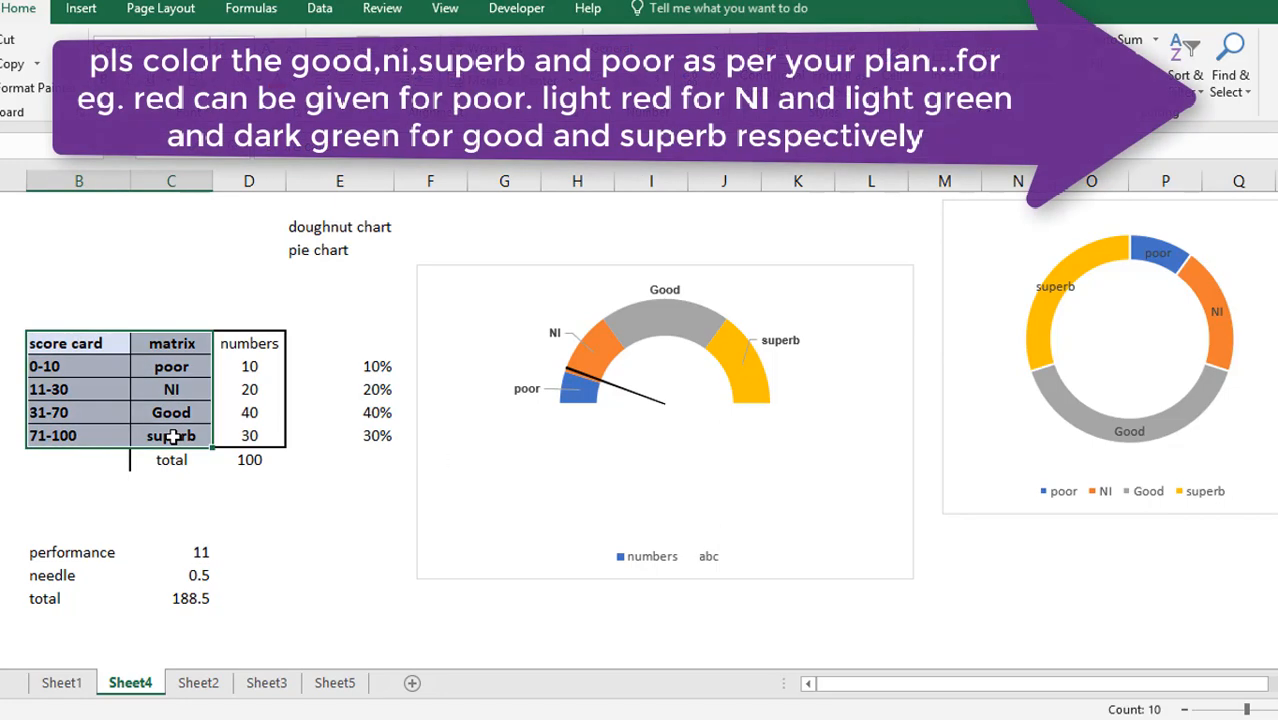
{"action": "left_click", "coordinate": [251, 367]}
{"action": "key", "text": "shift+Down"}
{"action": "key", "text": "shift+Down"}
{"action": "key", "text": "shift+Down"}
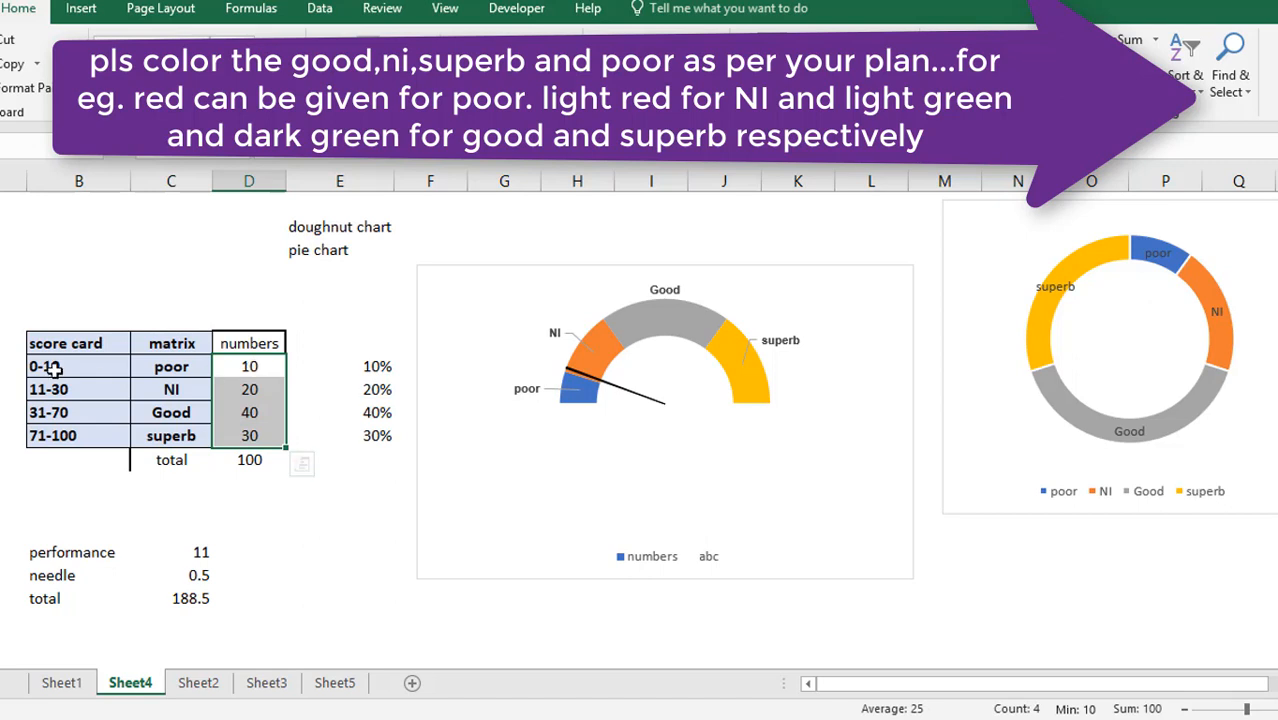
{"action": "left_click", "coordinate": [52, 368]}
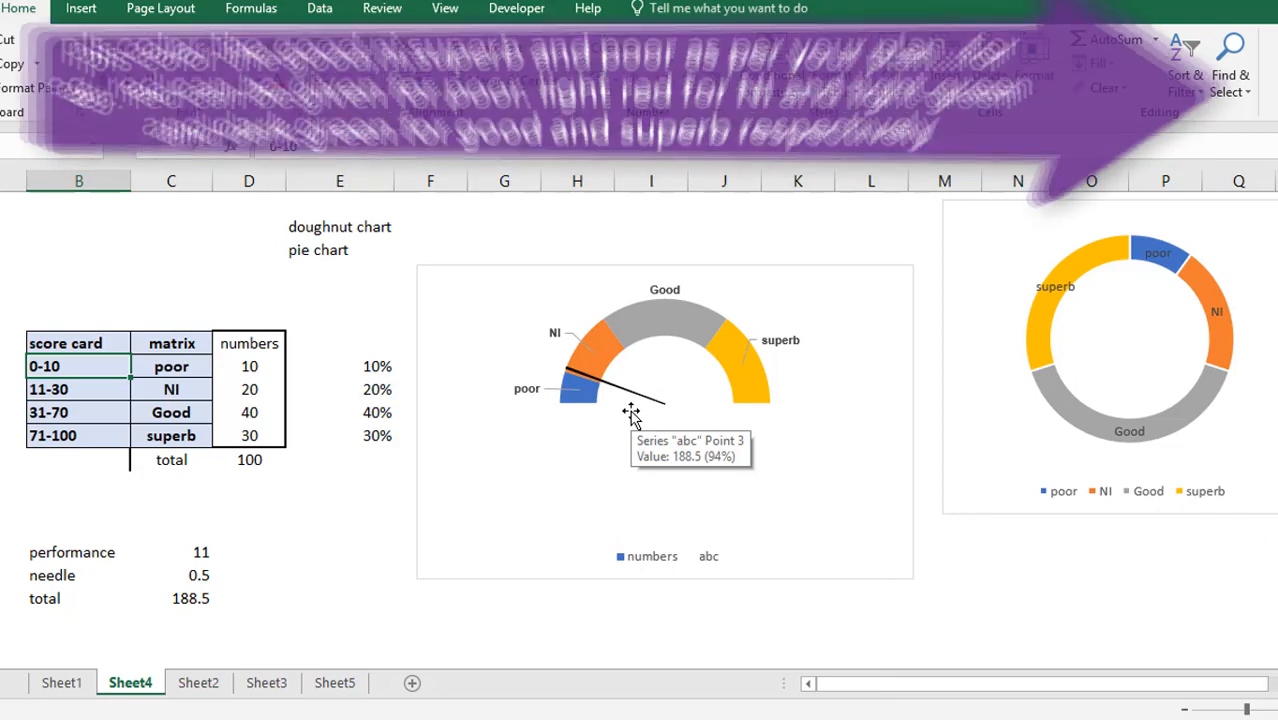
Step: Delete the speedometer chart's legend and set the chart area's border to no line
{"action": "left_click", "coordinate": [706, 561]}
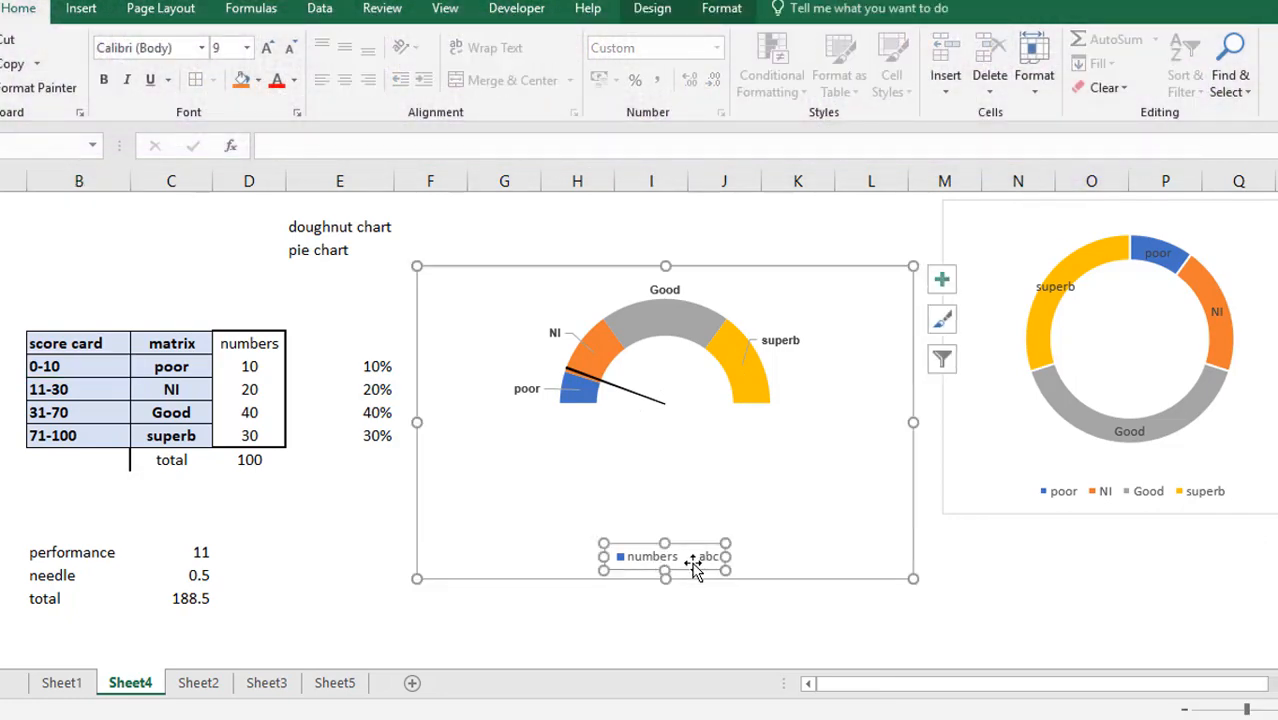
{"action": "key", "text": "Delete"}
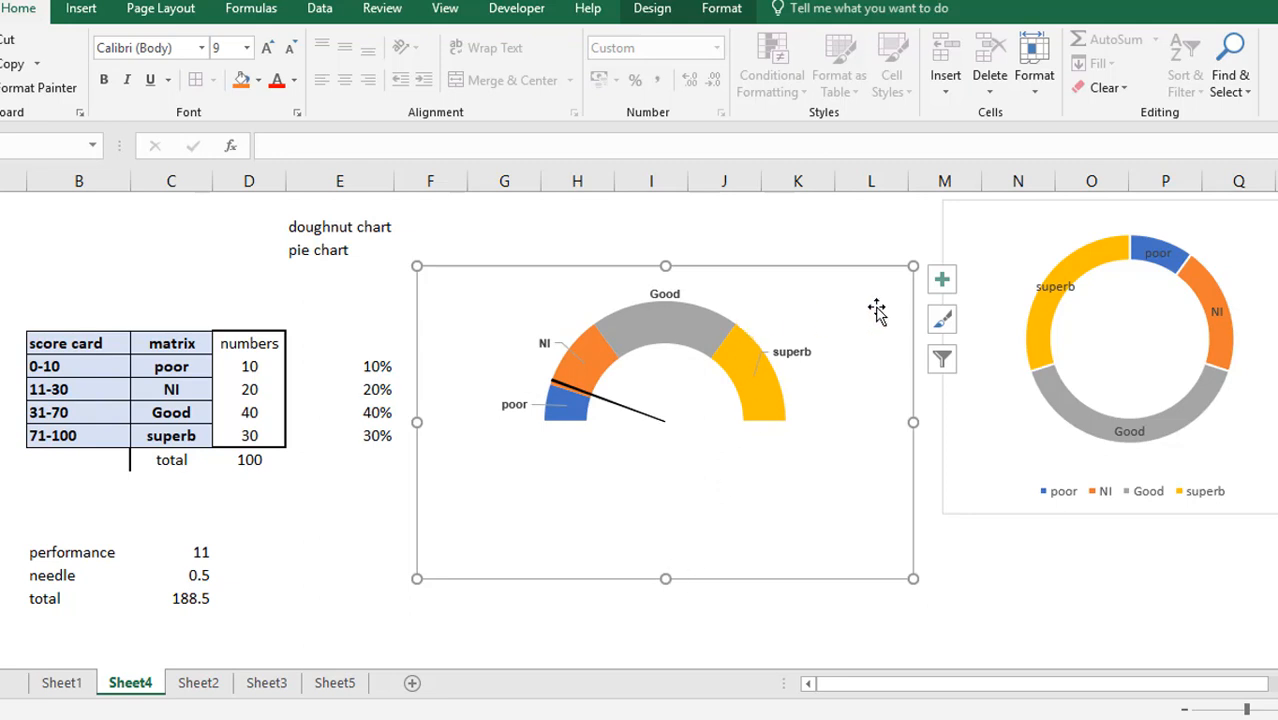
{"action": "right_click", "coordinate": [764, 270]}
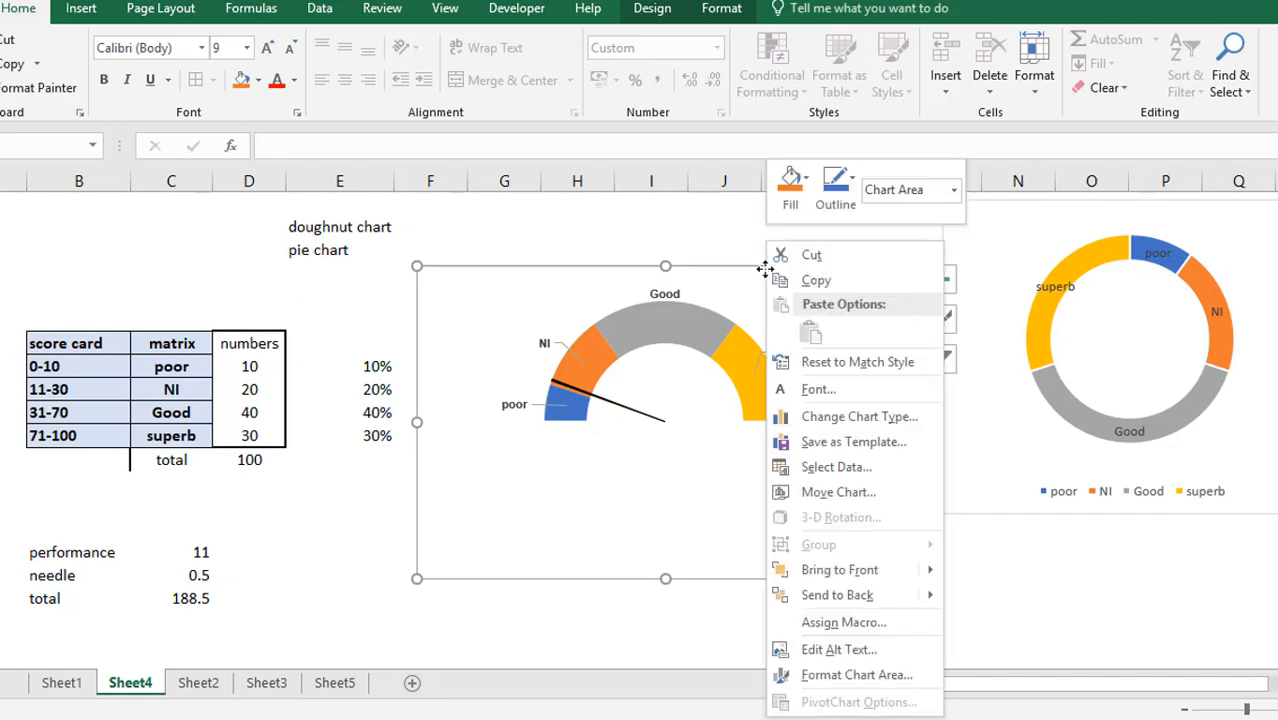
{"action": "left_click", "coordinate": [864, 678]}
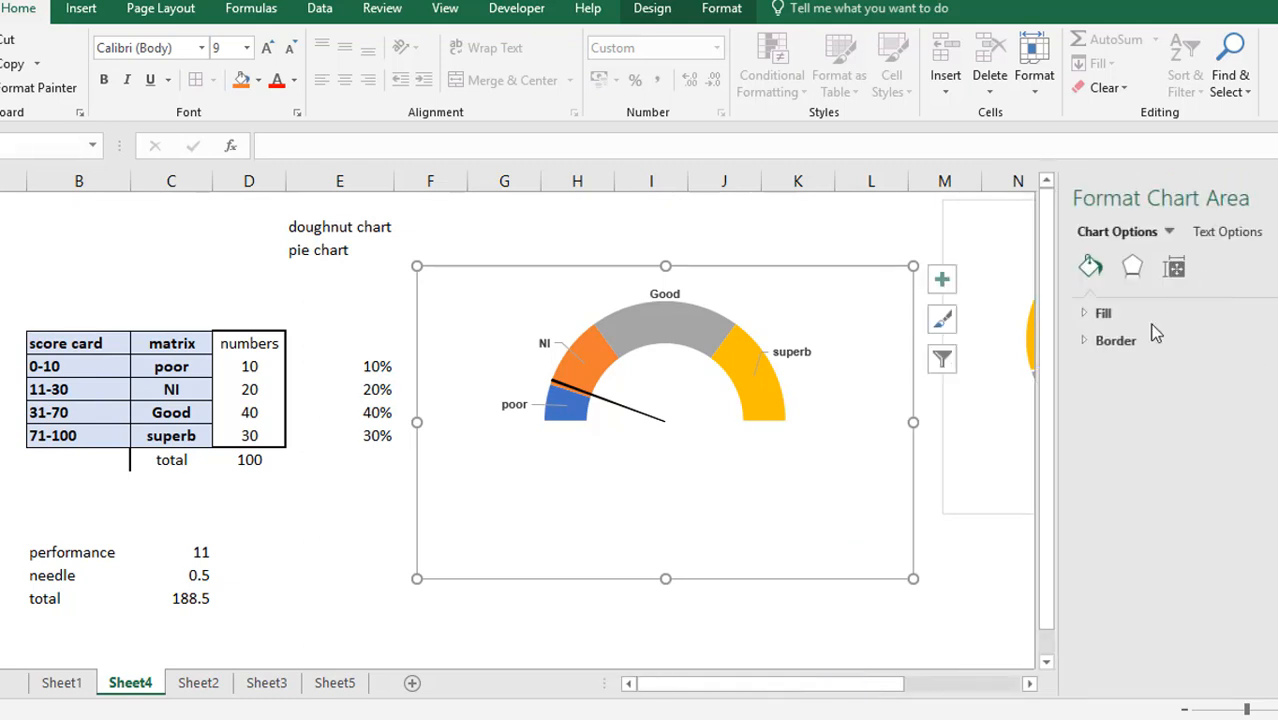
{"action": "left_click", "coordinate": [1082, 341]}
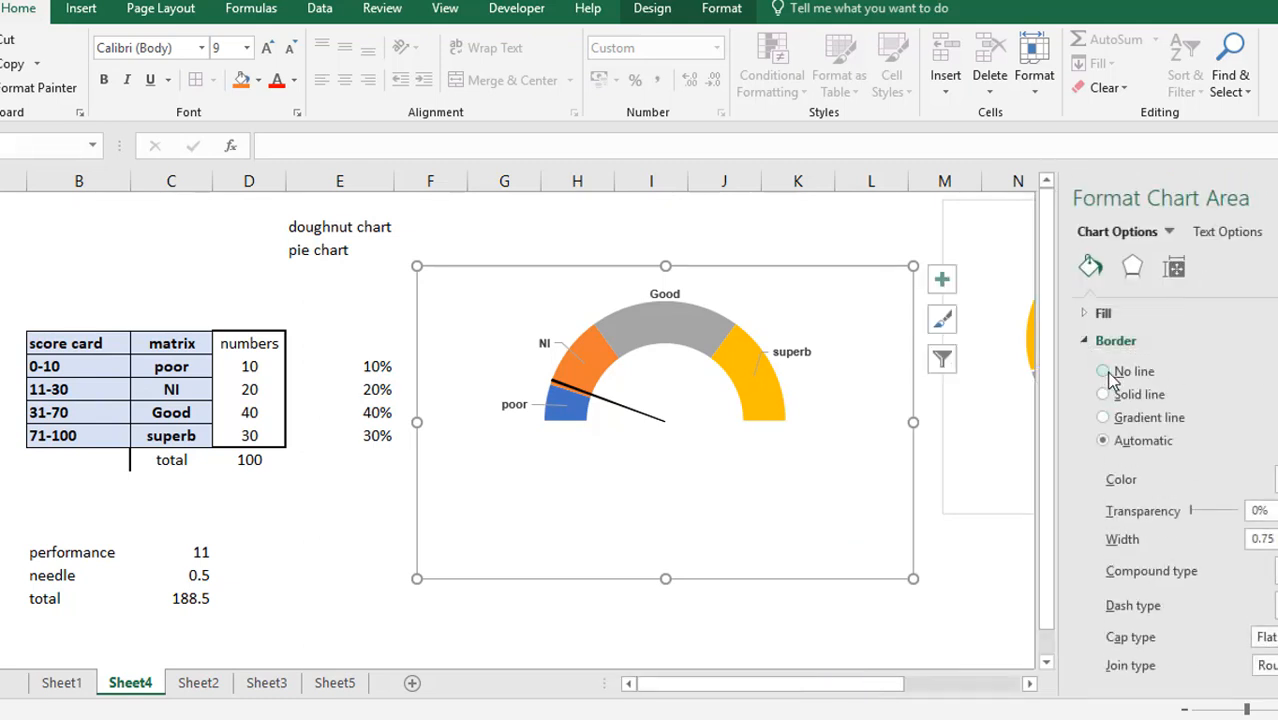
{"action": "left_click", "coordinate": [1104, 376]}
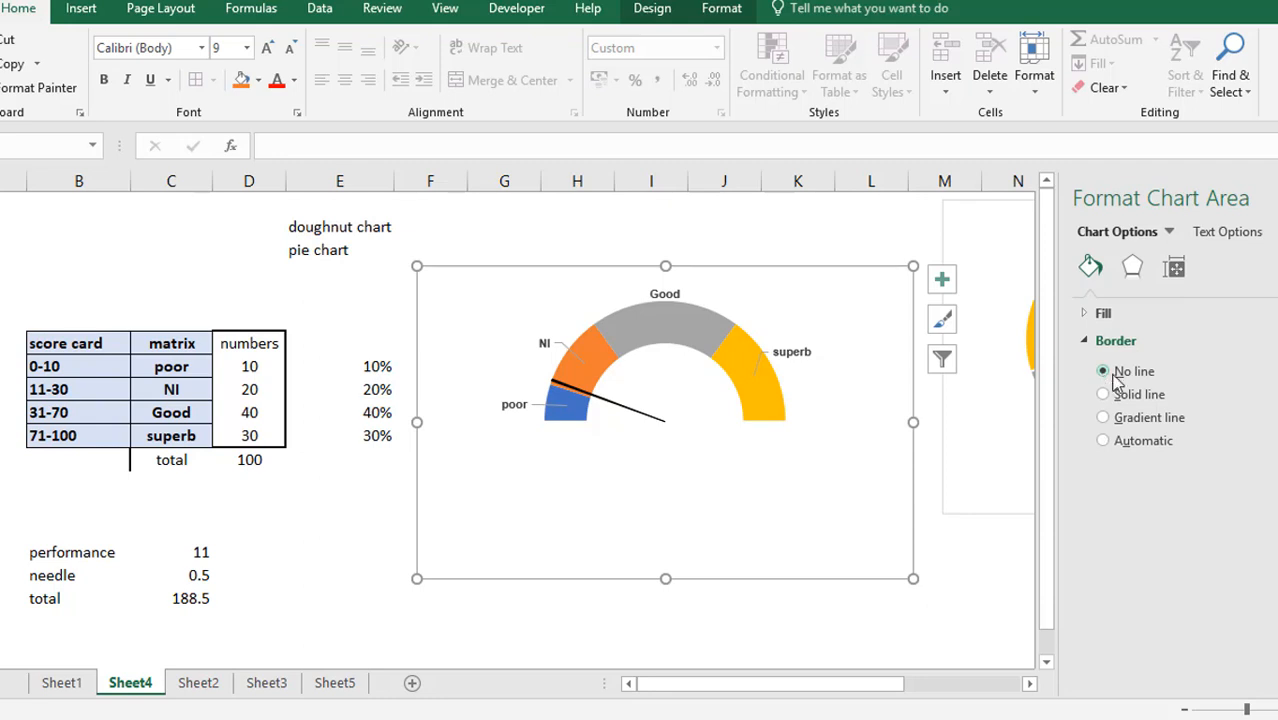
{"action": "left_click", "coordinate": [733, 208]}
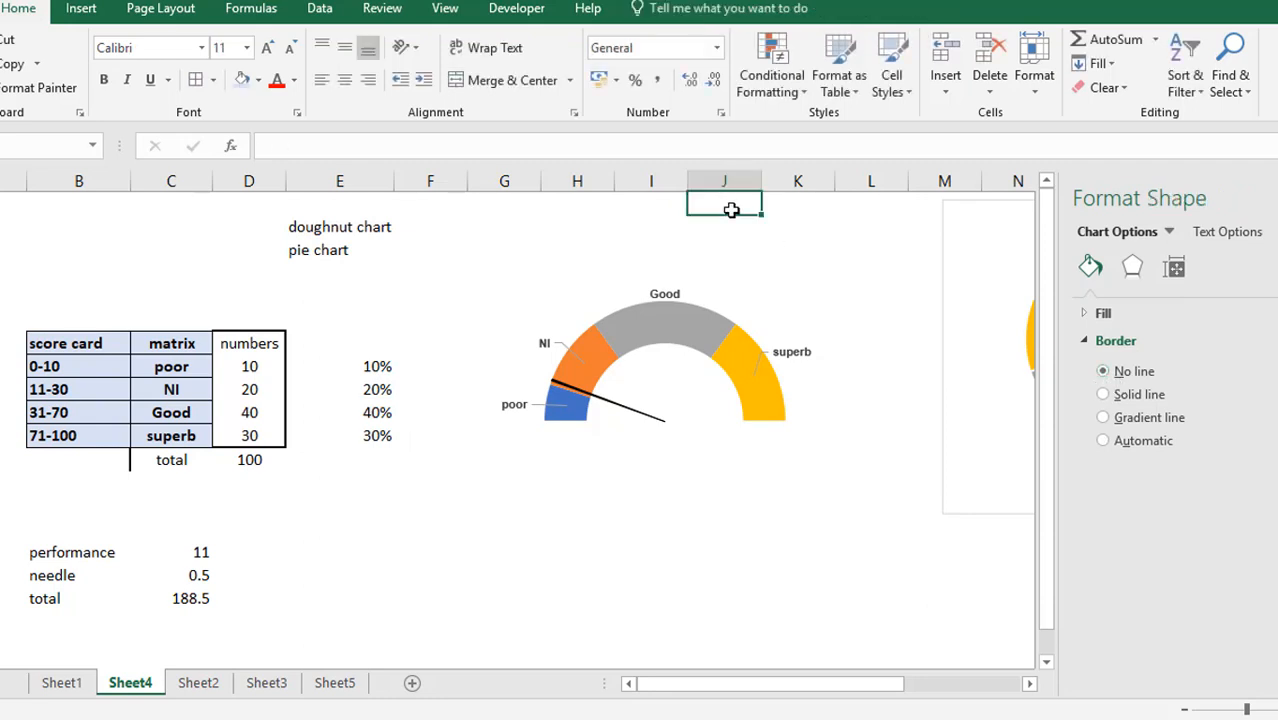
{"action": "left_click", "coordinate": [612, 613]}
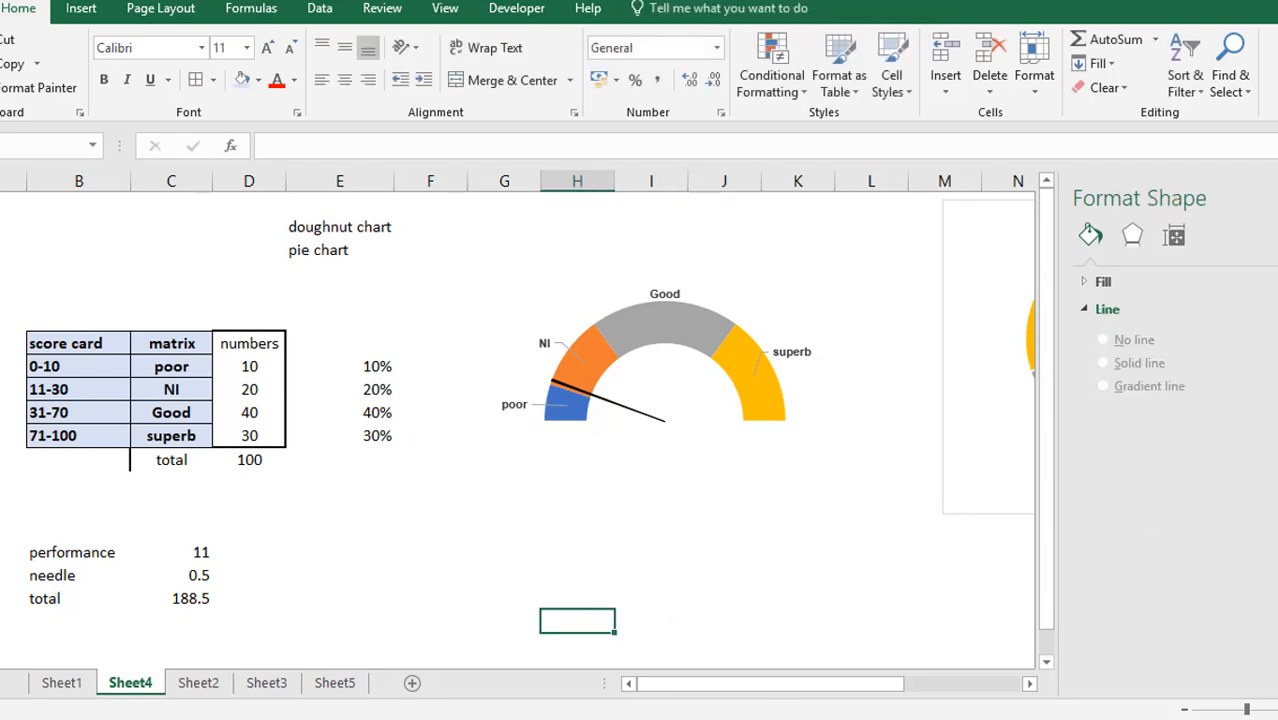
{"action": "left_click", "coordinate": [1275, 198]}
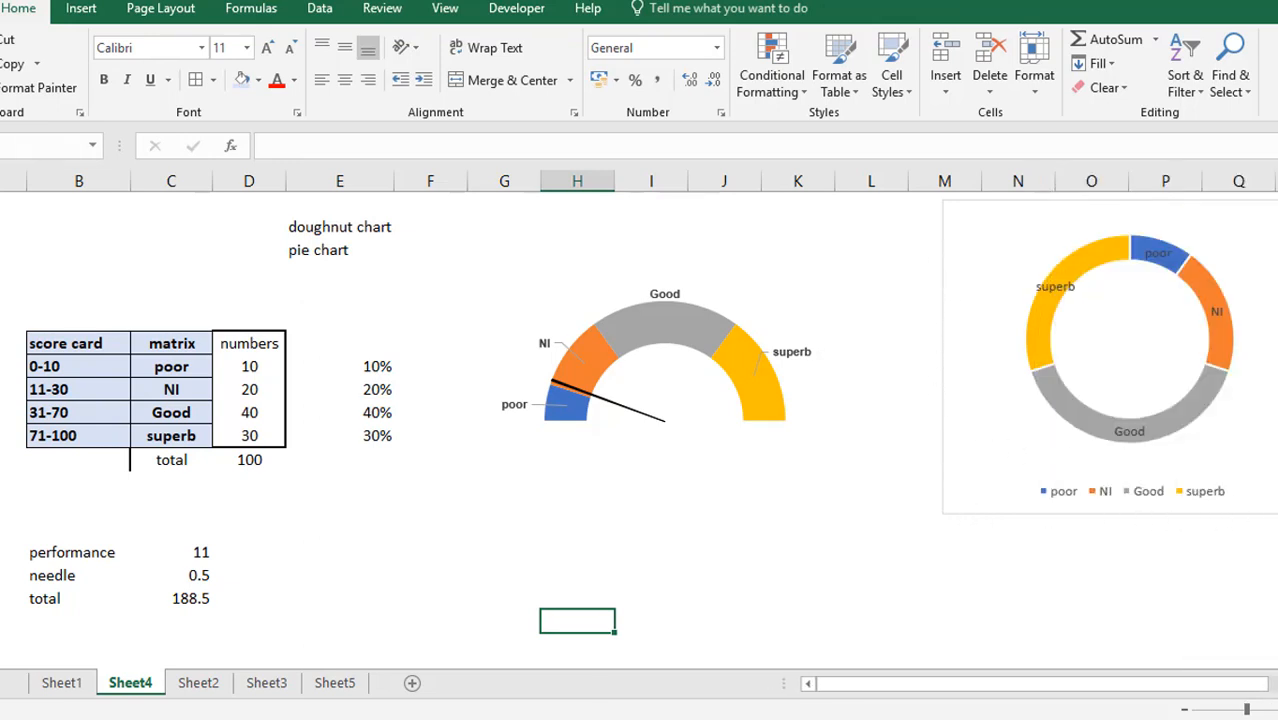
Step: Shorten the speedometer chart from its upper edge and move it up to the top rows across columns G to M
{"action": "left_click", "coordinate": [707, 457]}
{"action": "mouse_move", "coordinate": [815, 310]}
{"action": "left_mouse_down"}
{"action": "mouse_move", "coordinate": [844, 183]}
{"action": "mouse_move", "coordinate": [880, 182]}
{"action": "mouse_move", "coordinate": [898, 205]}
{"action": "mouse_move", "coordinate": [820, 325]}
{"action": "left_mouse_up"}
{"action": "left_click_drag", "start_coordinate": [666, 267], "coordinate": [669, 297]}
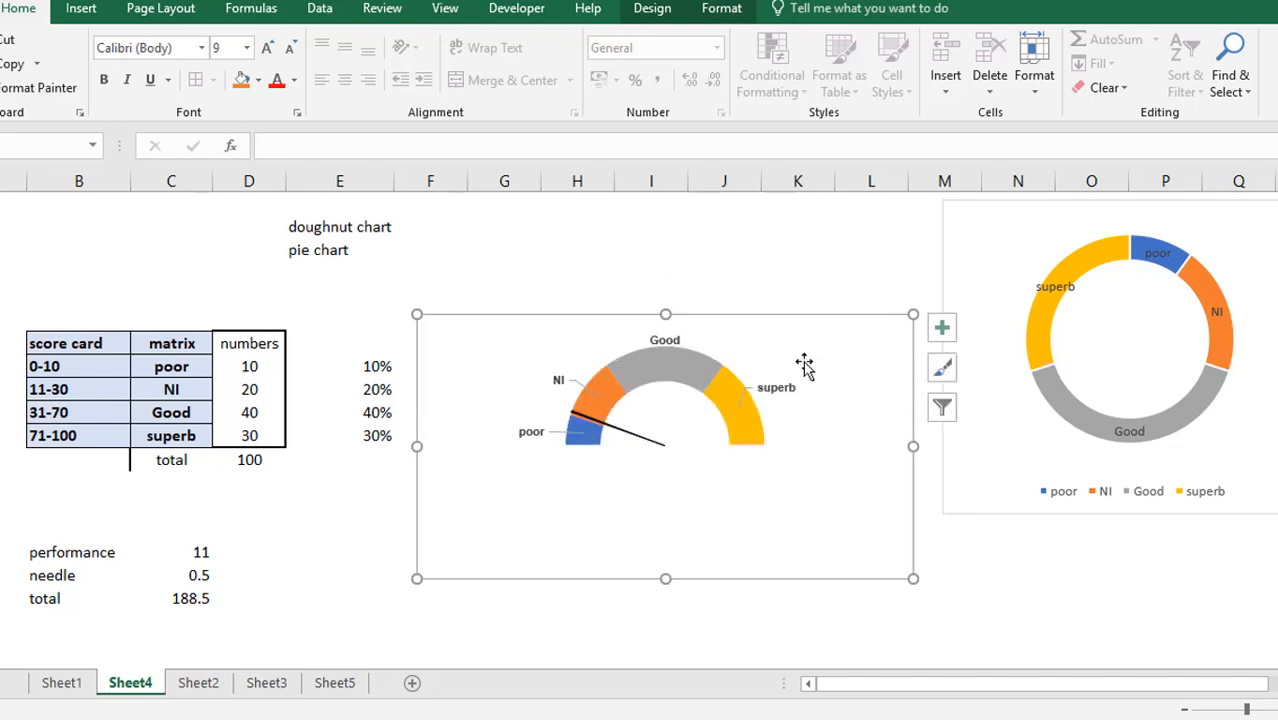
{"action": "left_click_drag", "start_coordinate": [844, 334], "coordinate": [889, 211]}
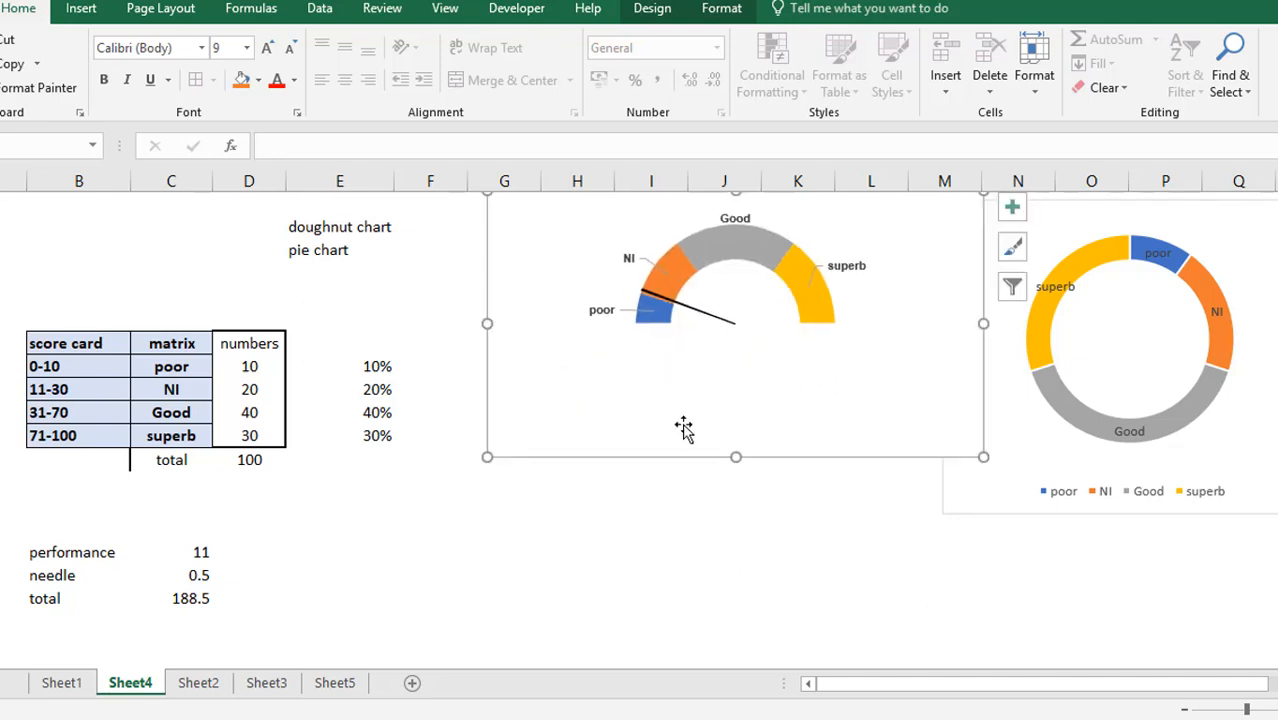
{"action": "left_click", "coordinate": [598, 578]}
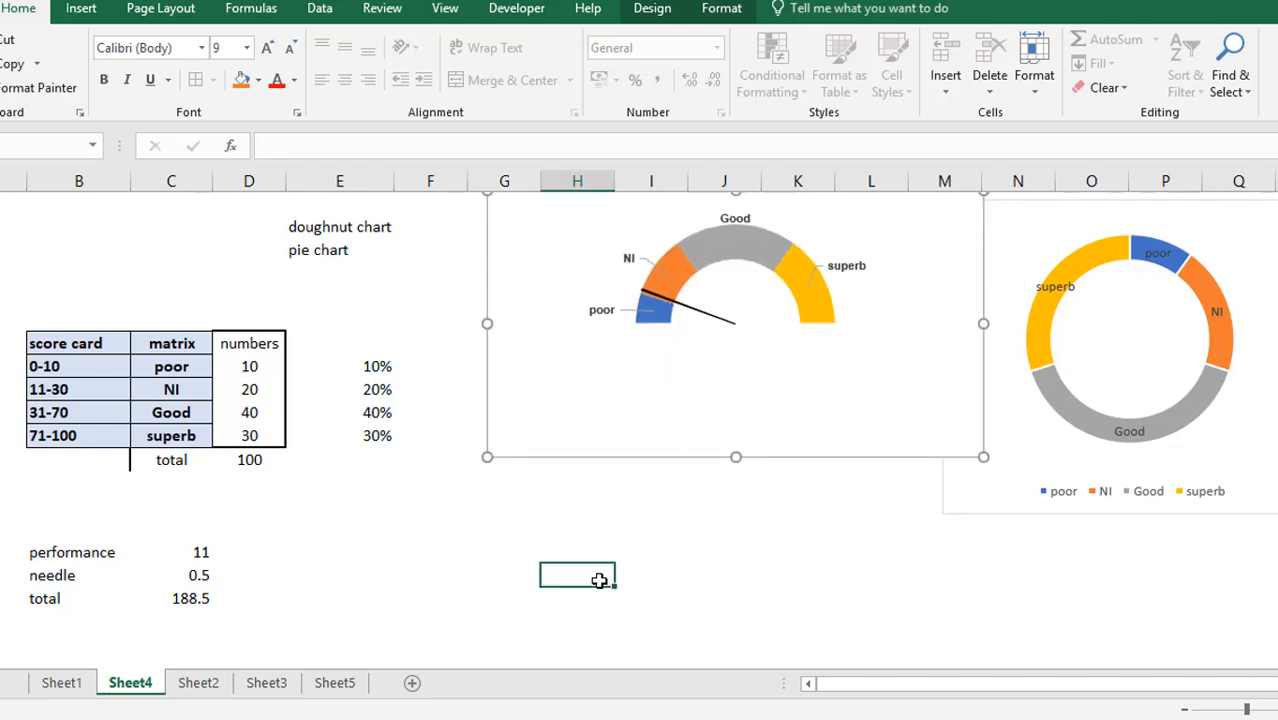
Step: Collapse the ribbon and zoom the sheet out to 100%
{"action": "left_click", "coordinate": [522, 10]}
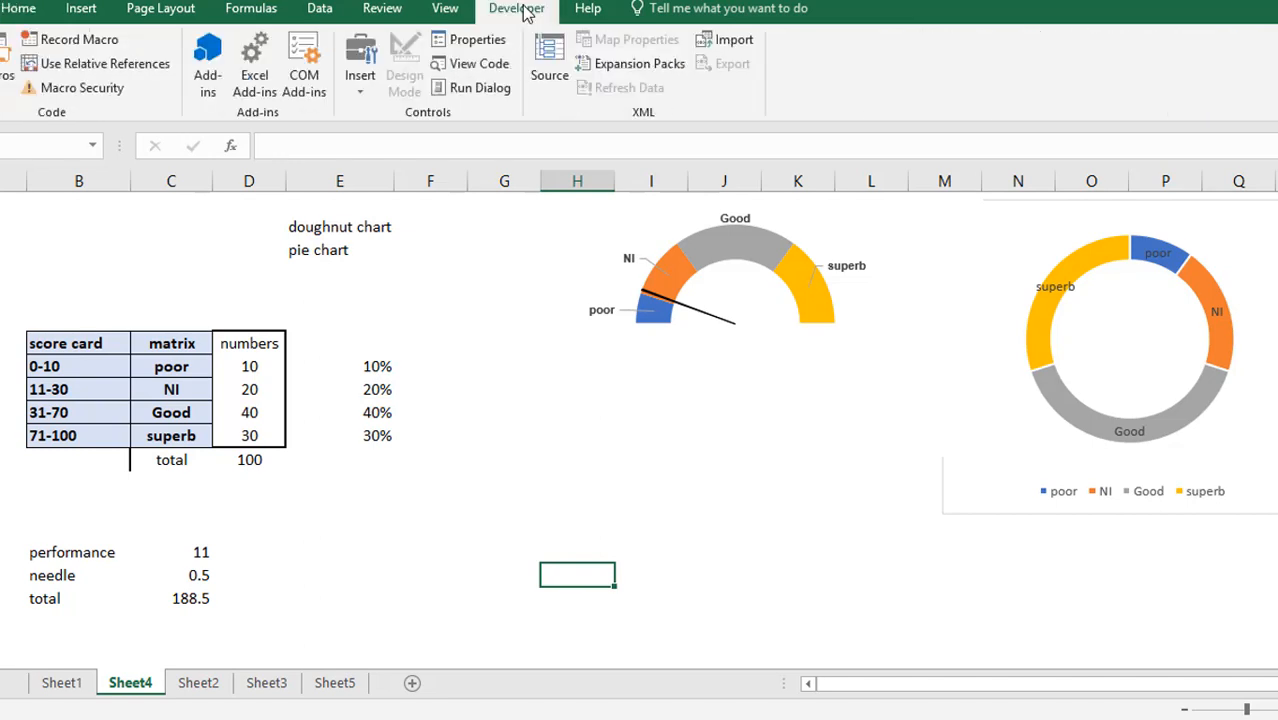
{"action": "double_click", "coordinate": [525, 10]}
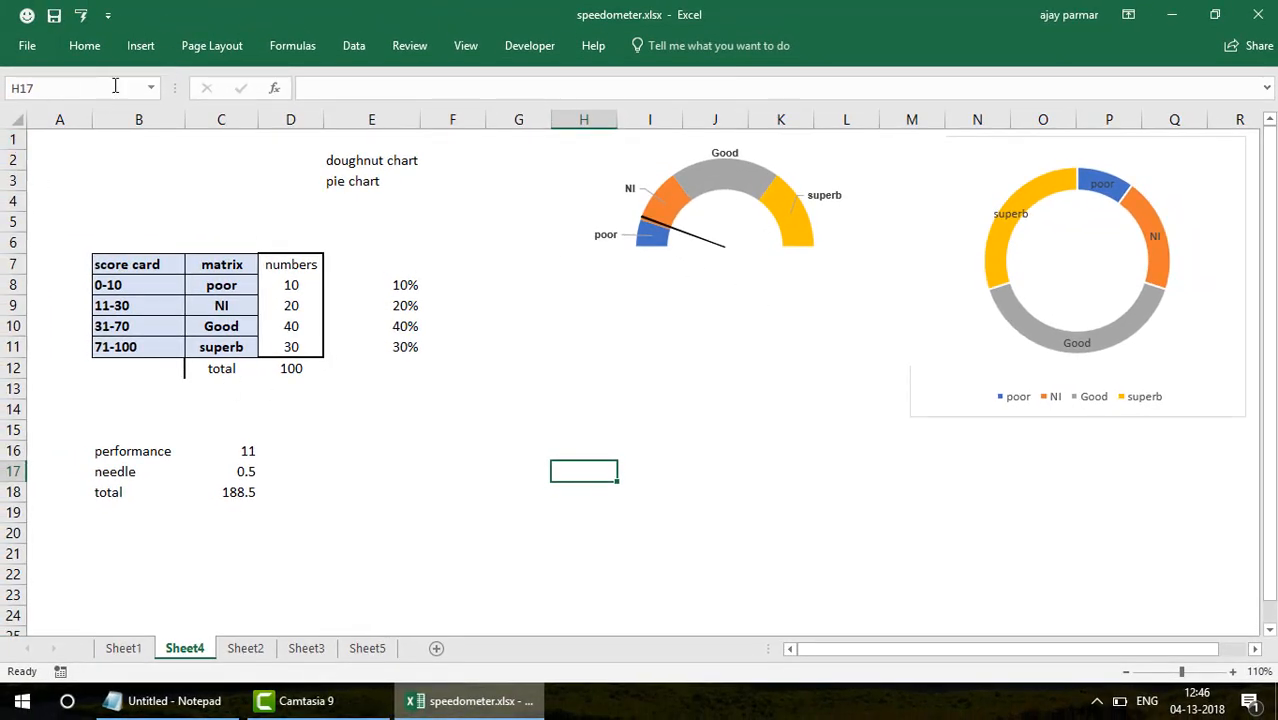
{"action": "left_click", "coordinate": [1127, 672]}
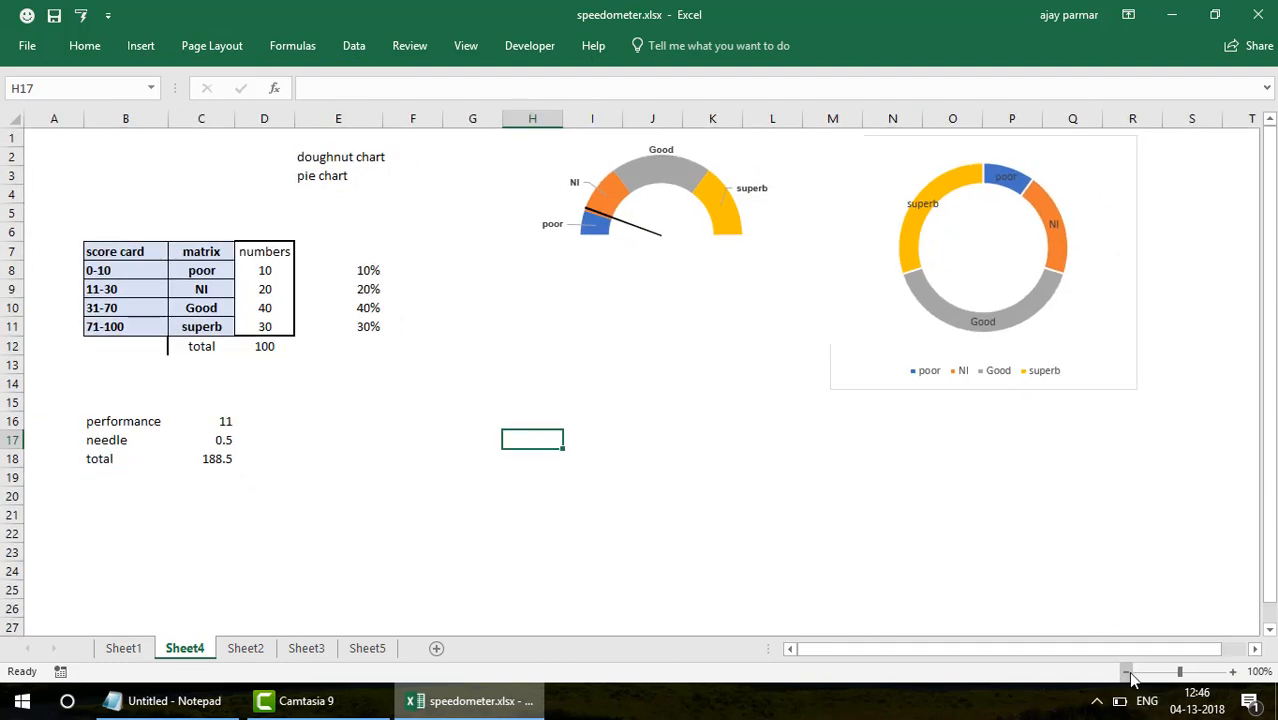